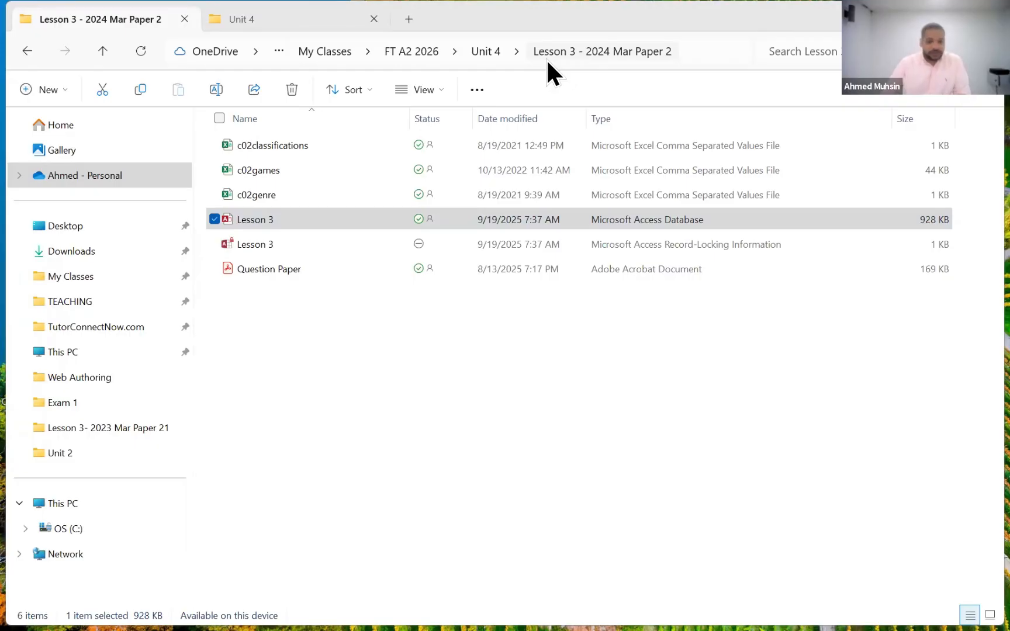
# - Switch to the Lesson 3 Access database and generate the email for the Action record on the Genre form
pyautogui.click(307, 228)
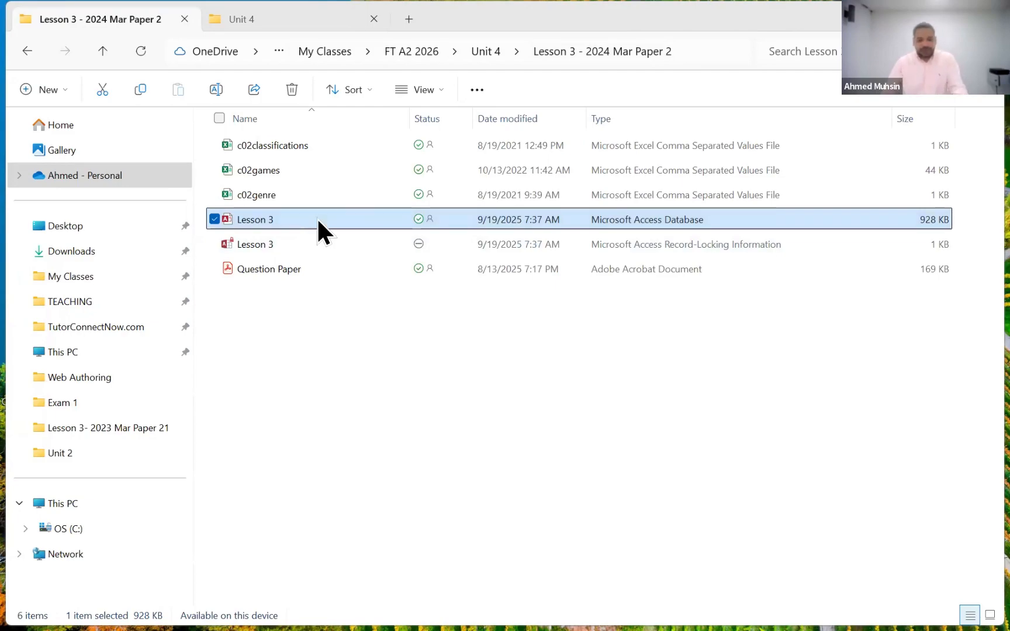
pyautogui.hotkey('alt', 'Tab')
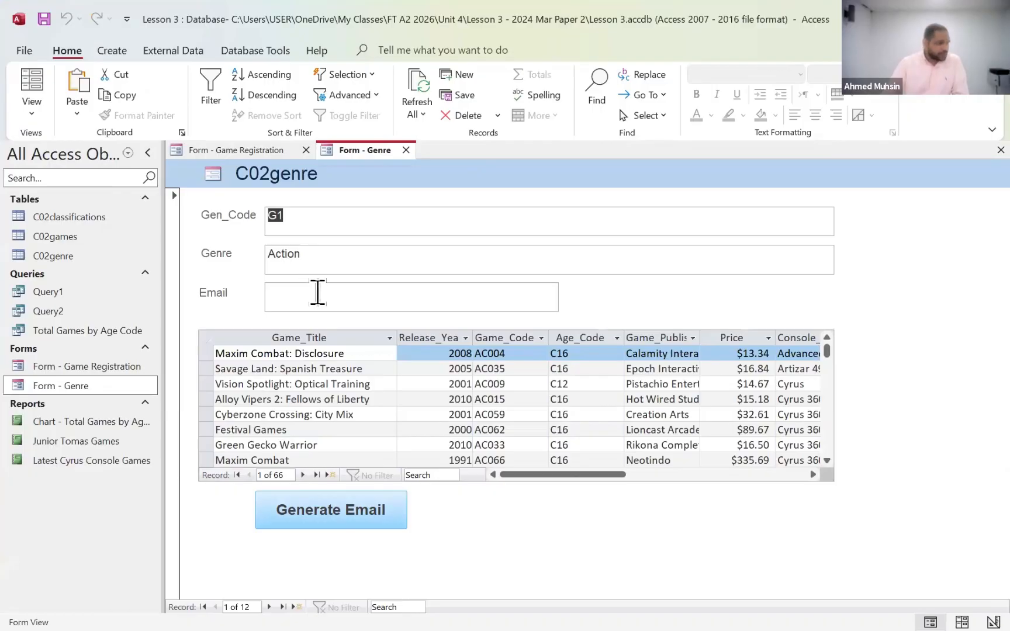
pyautogui.click(326, 511)
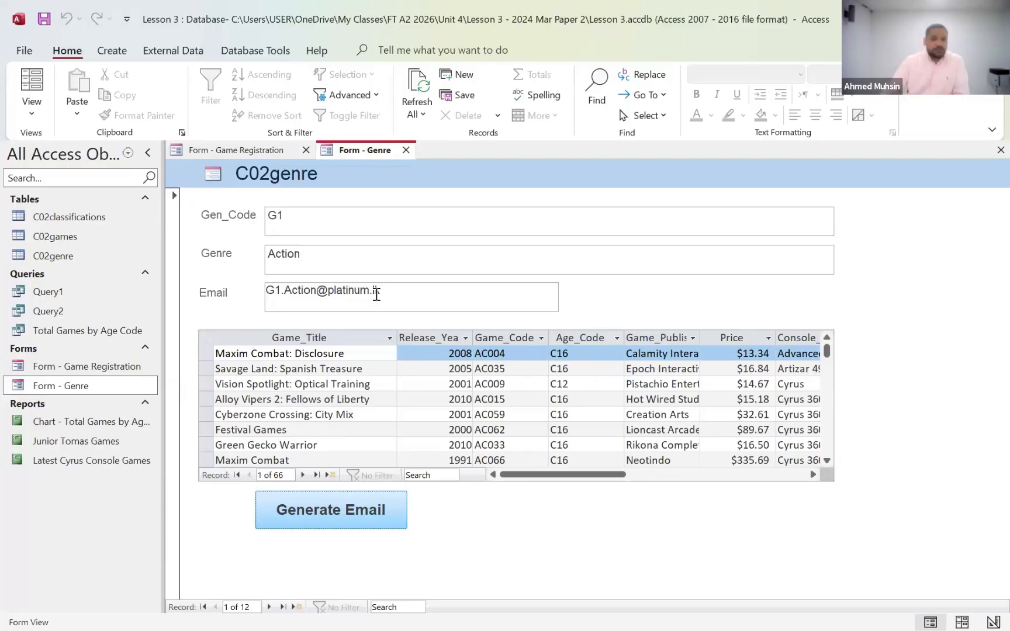
# - Switch the Genre form to Design View and open the macro behind the Generate Email button
pyautogui.click(32, 107)
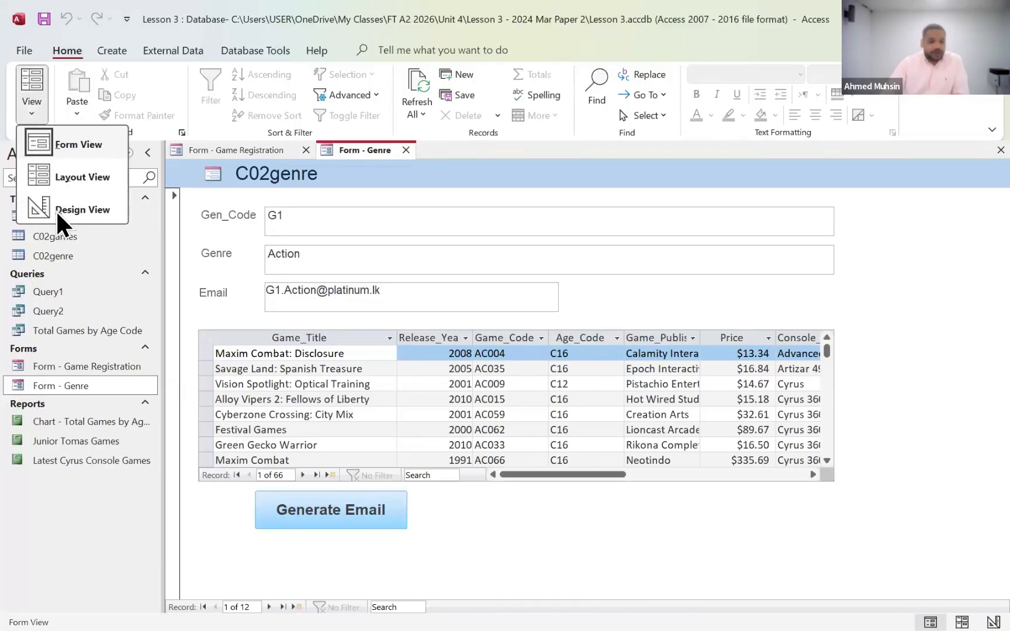
pyautogui.click(37, 204)
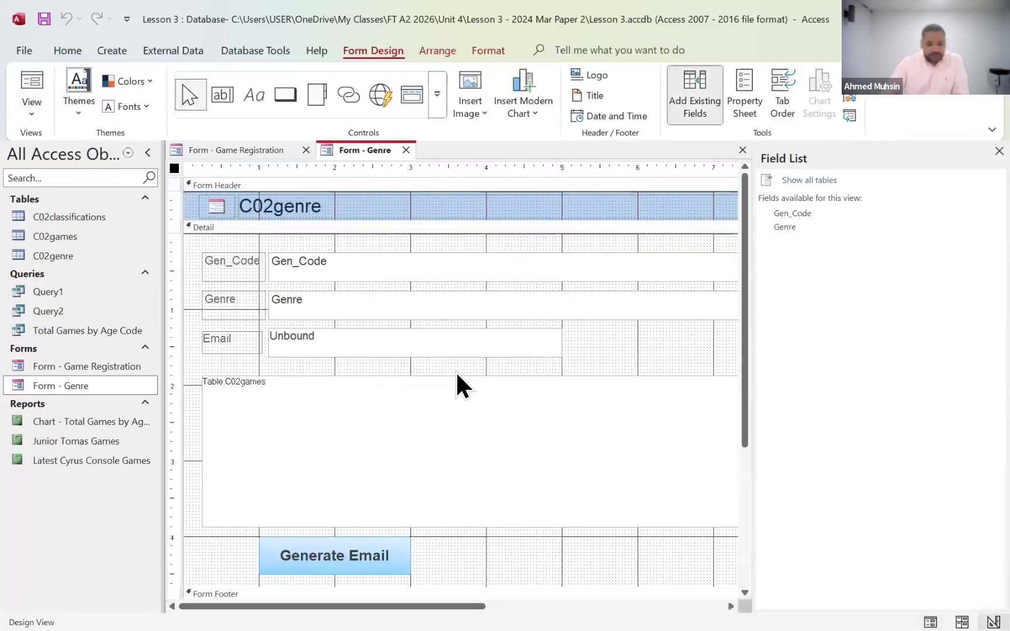
pyautogui.scroll(-5, 455, 371)
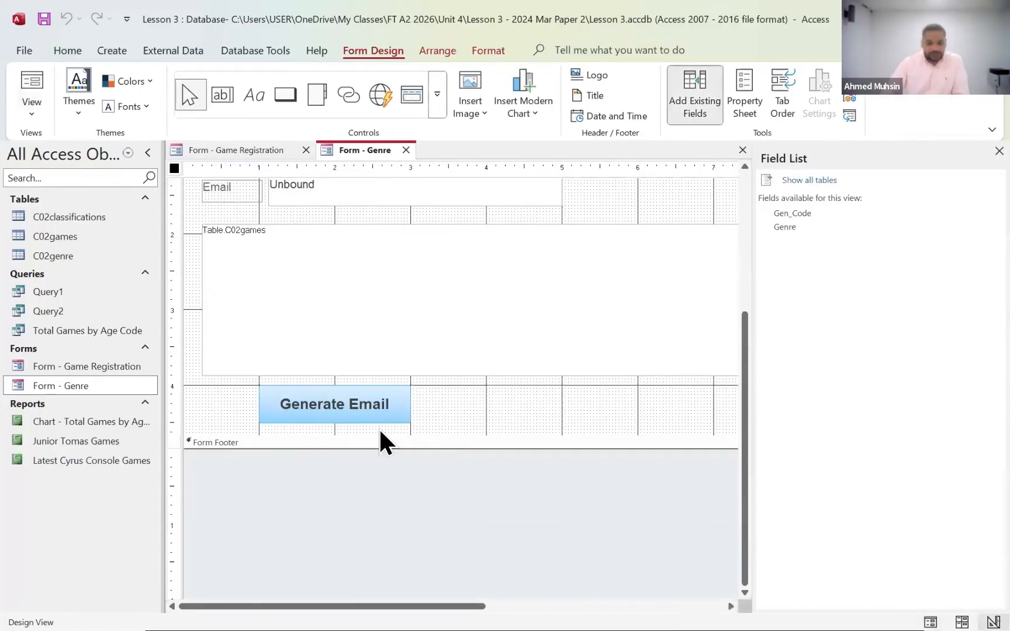
pyautogui.rightClick(379, 419)
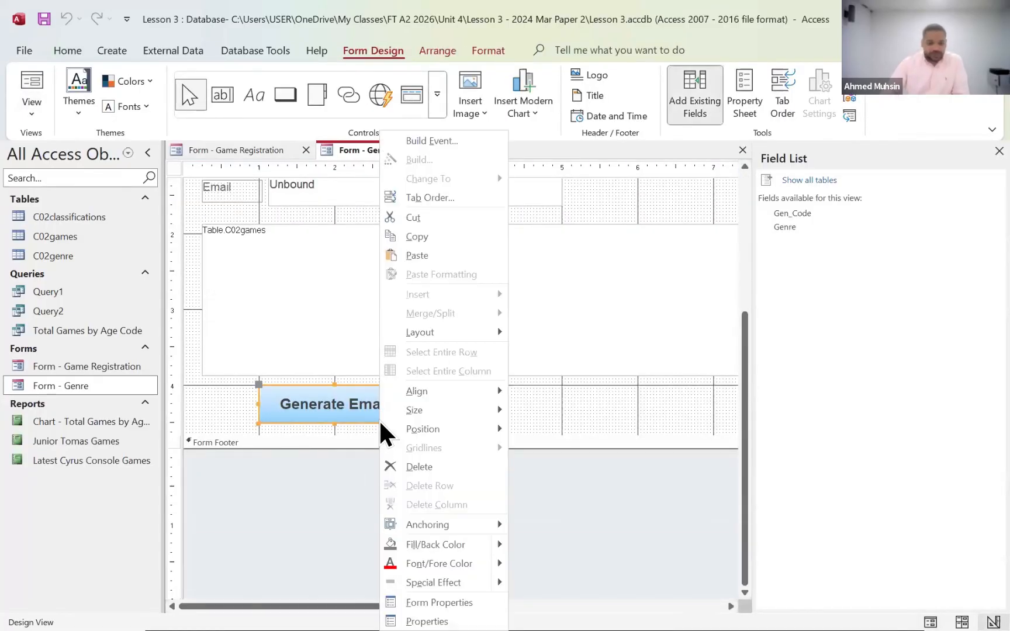
pyautogui.click(475, 142)
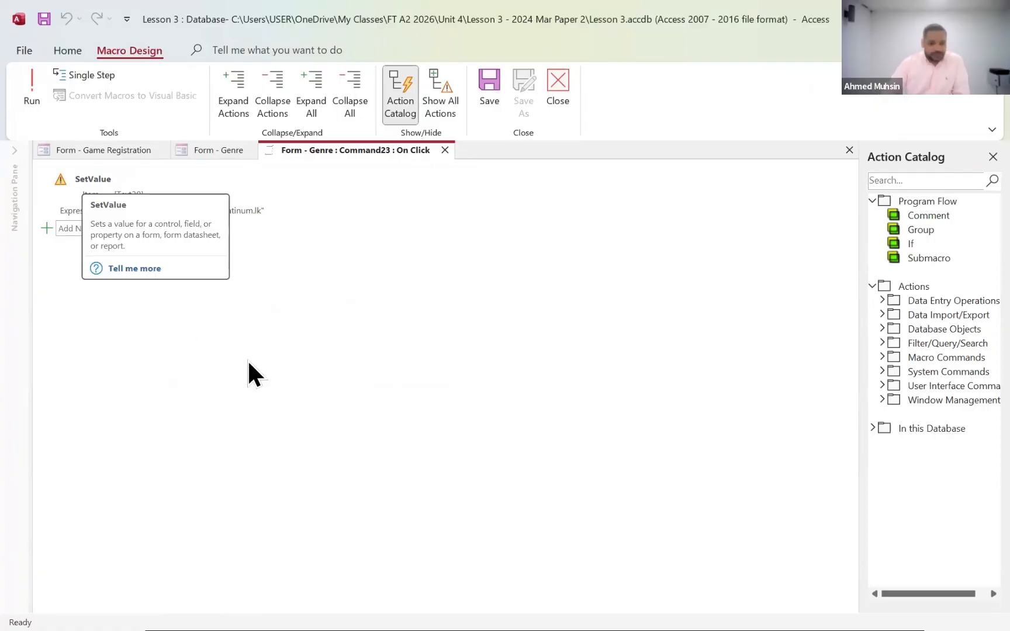
# - Examine the list of actions that can be added to the Generate Email macro
pyautogui.click(193, 227)
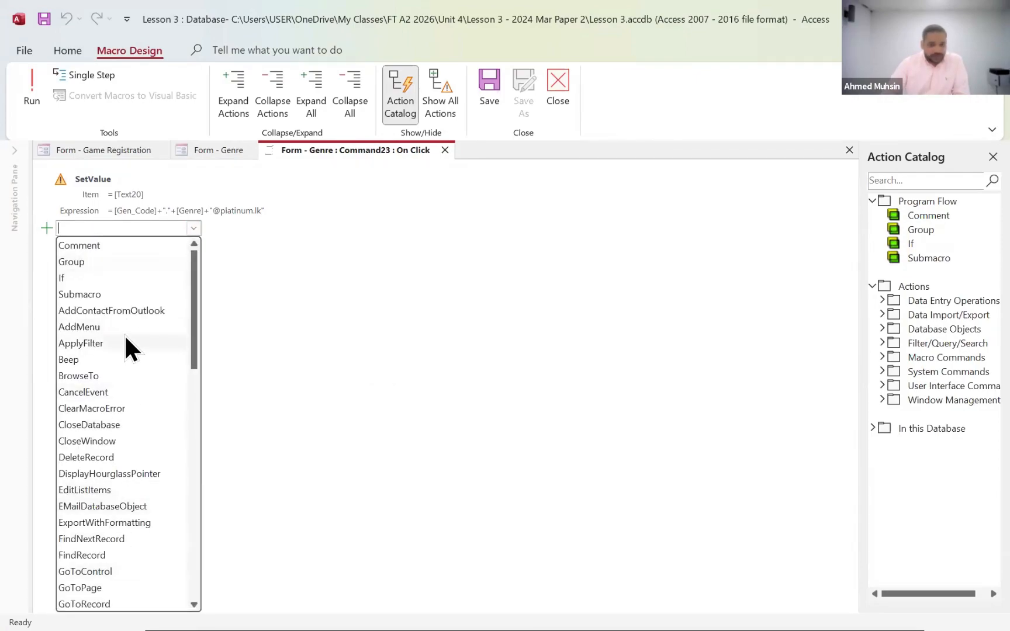
pyautogui.scroll(-7, 122, 356)
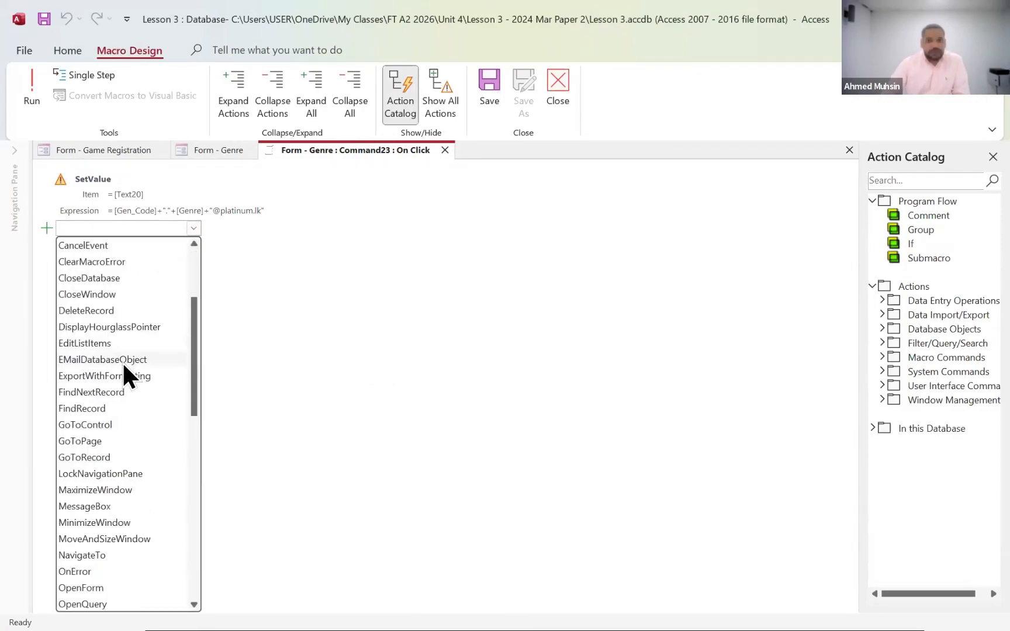
pyautogui.click(440, 111)
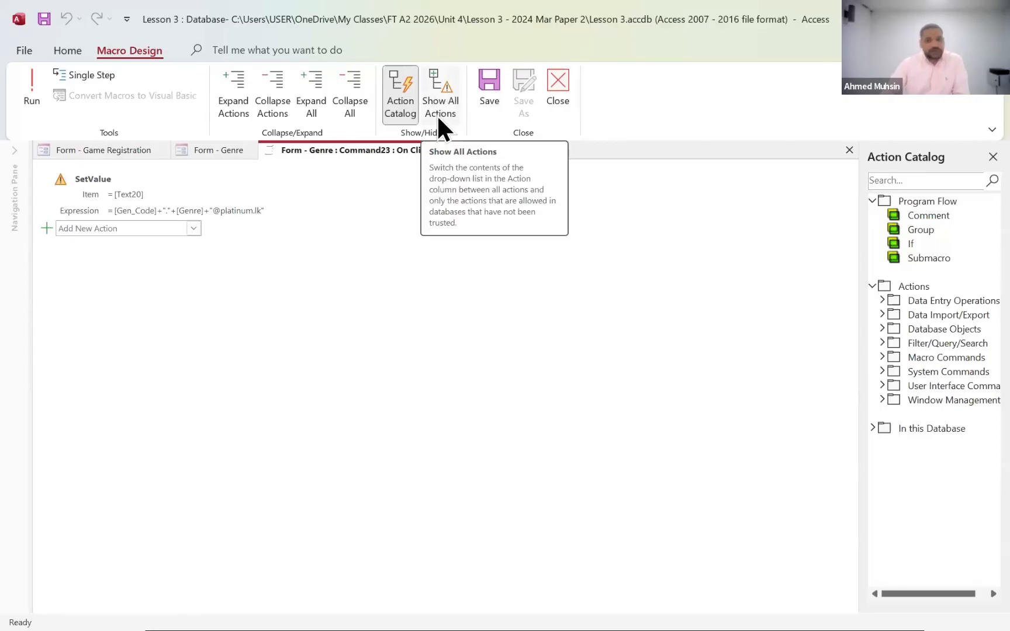
pyautogui.click(192, 230)
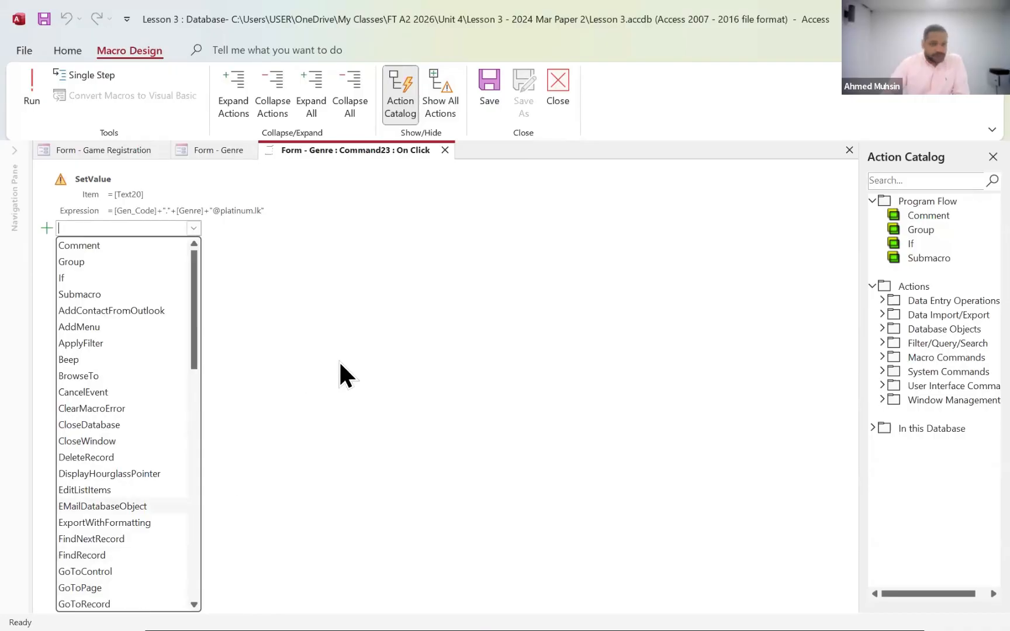
pyautogui.click(387, 305)
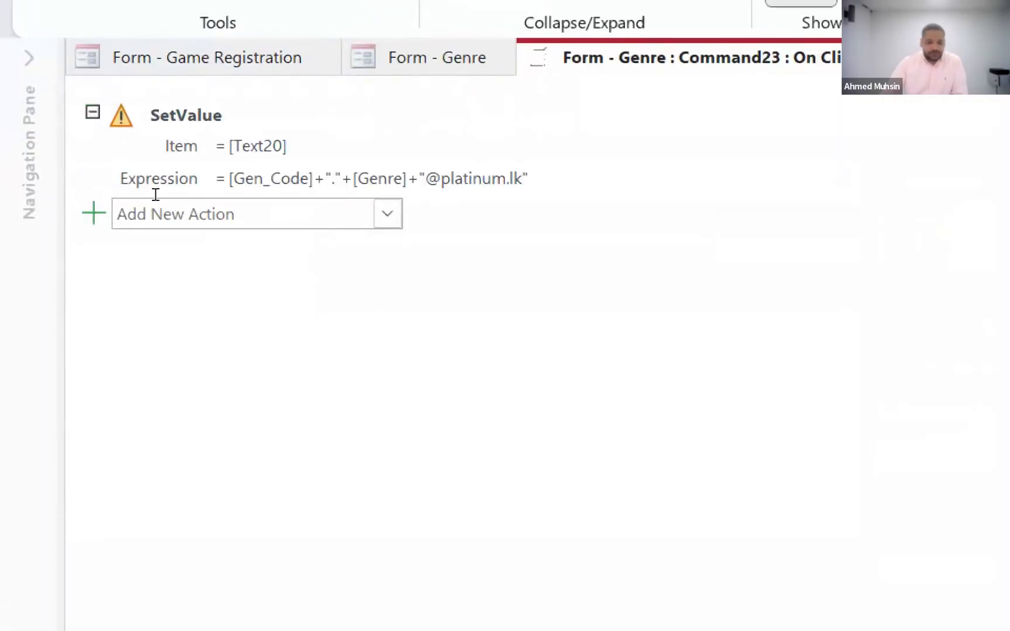
# - Close the Generate Email macro and the Field List to return to the full Genre form design
pyautogui.click(156, 195)
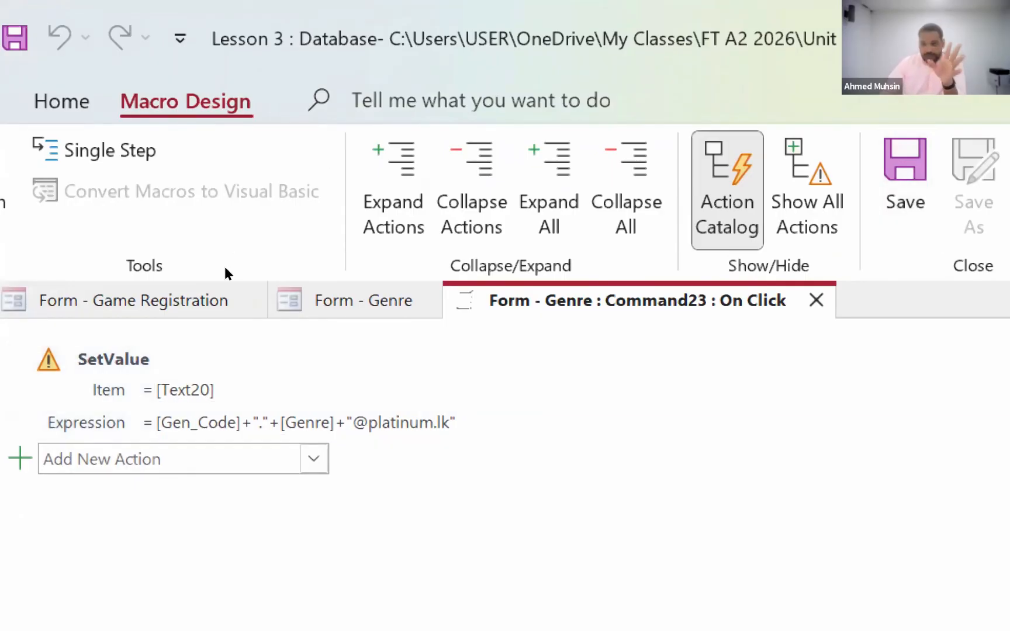
pyautogui.click(956, 190)
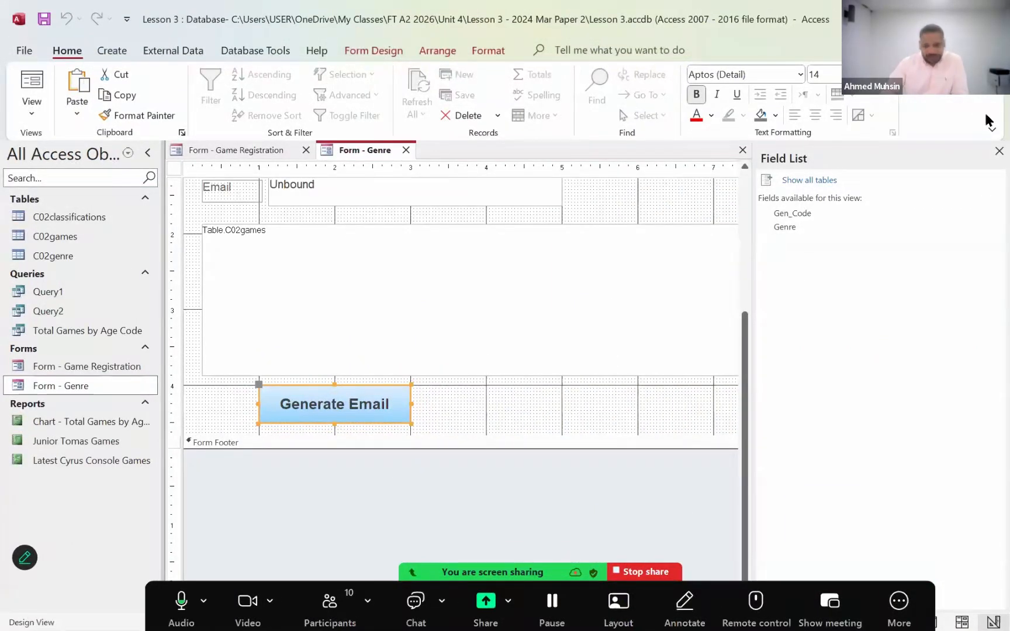
pyautogui.click(997, 152)
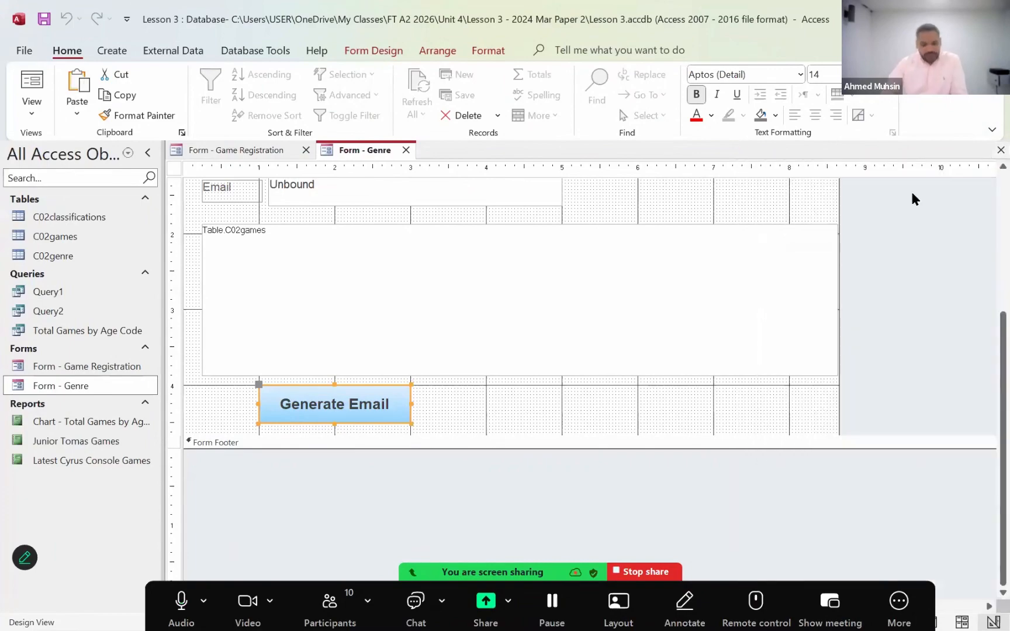
# - Switch to File Explorer and open the message box values Word document from the Unit 4 folder
pyautogui.hotkey('alt', 'Tab')
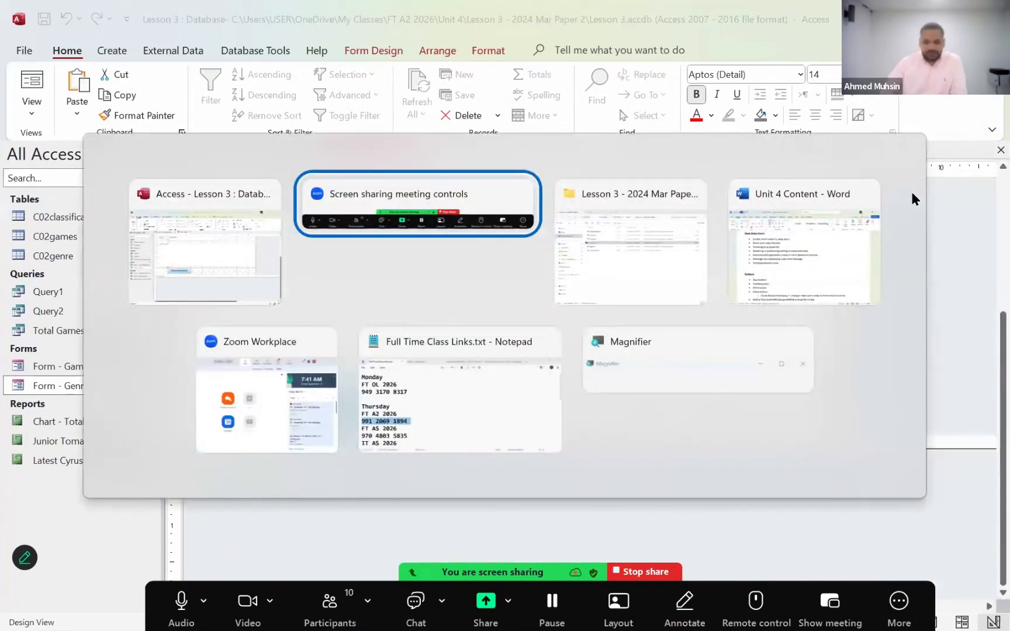
pyautogui.hotkey('alt', 'Tab')
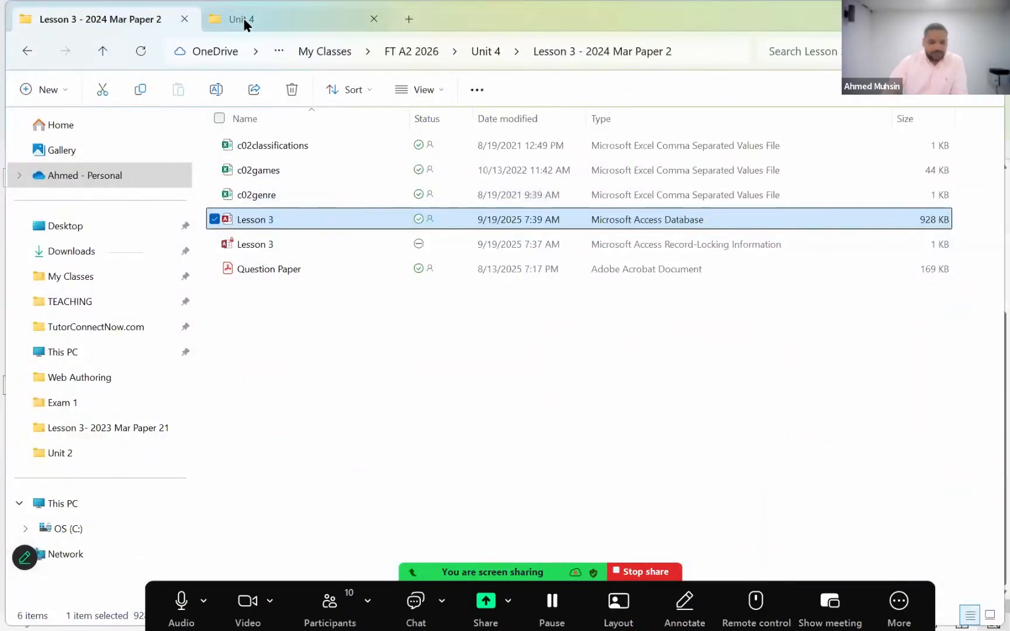
pyautogui.click(243, 19)
pyautogui.click(299, 322)
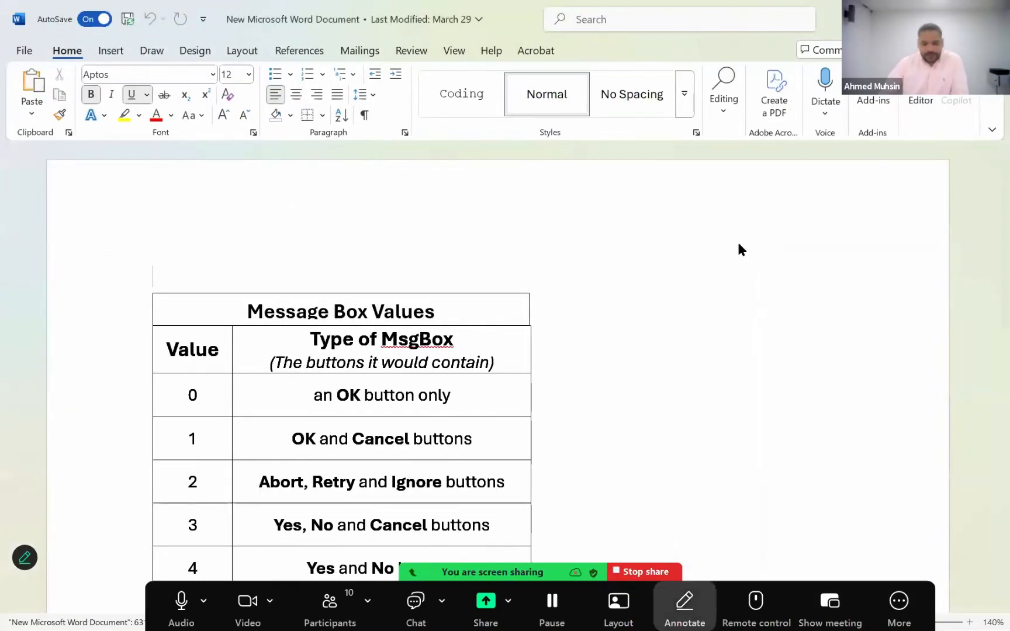
# - Examine the Message Box Values table to see which buttons each value from 0 to 4 gives
pyautogui.scroll(-1, 738, 250)
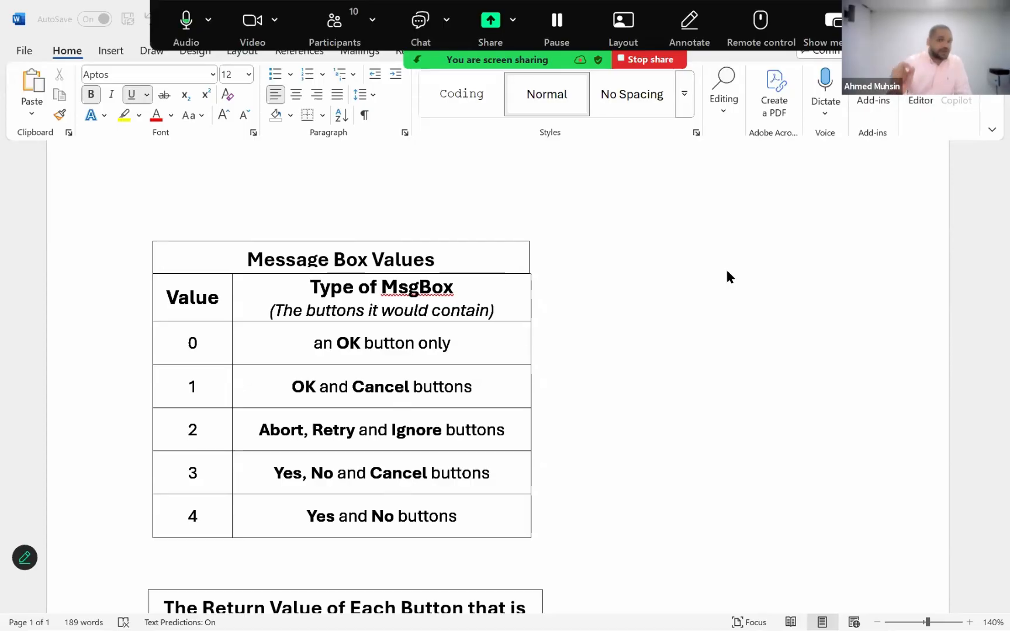
pyautogui.scroll(-2, 216, 300)
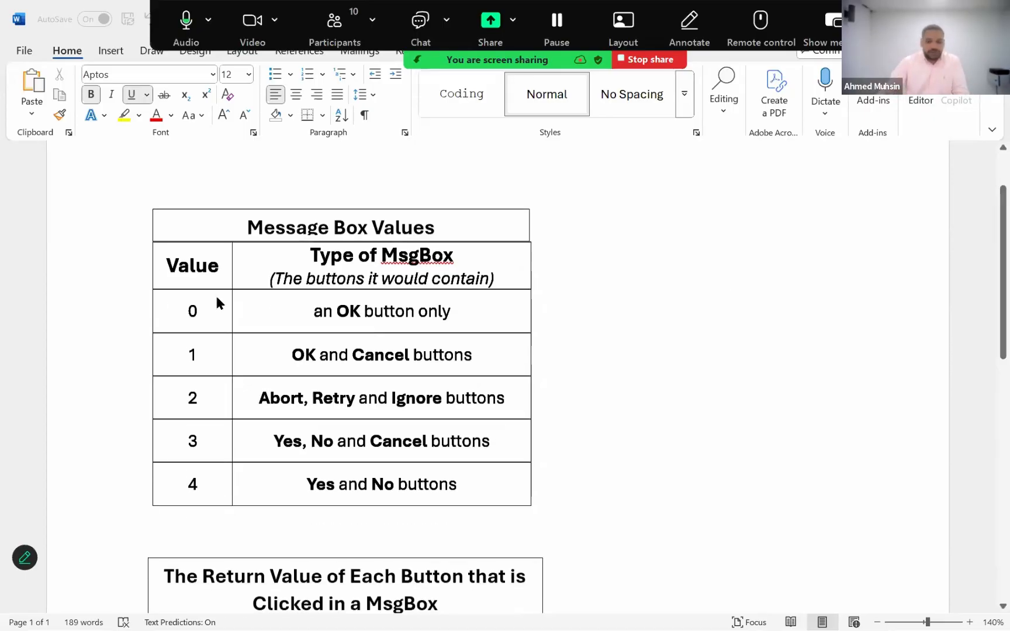
pyautogui.doubleClick(346, 293)
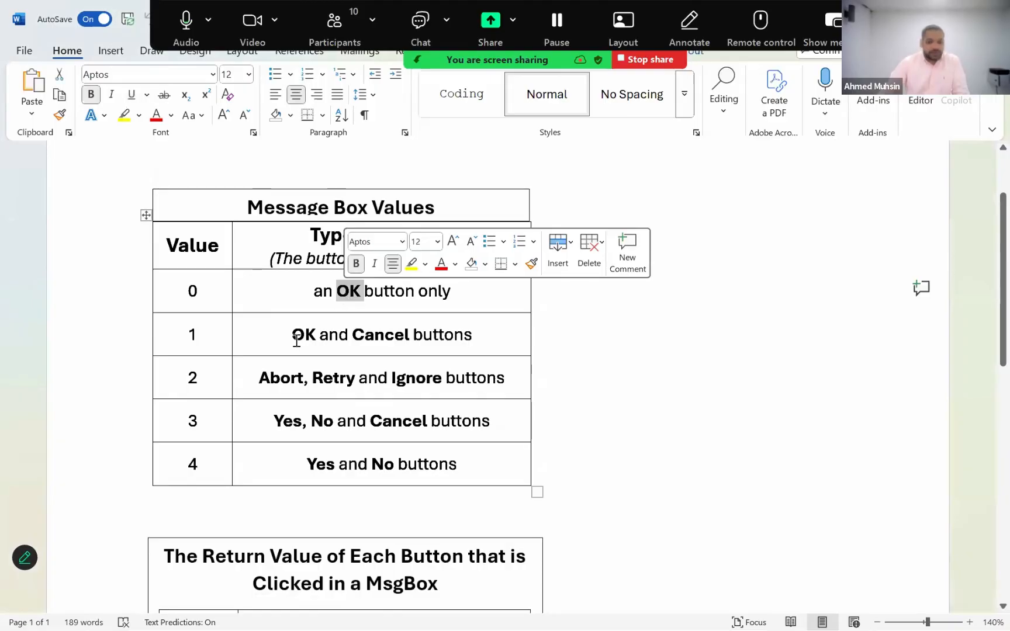
pyautogui.click(359, 338)
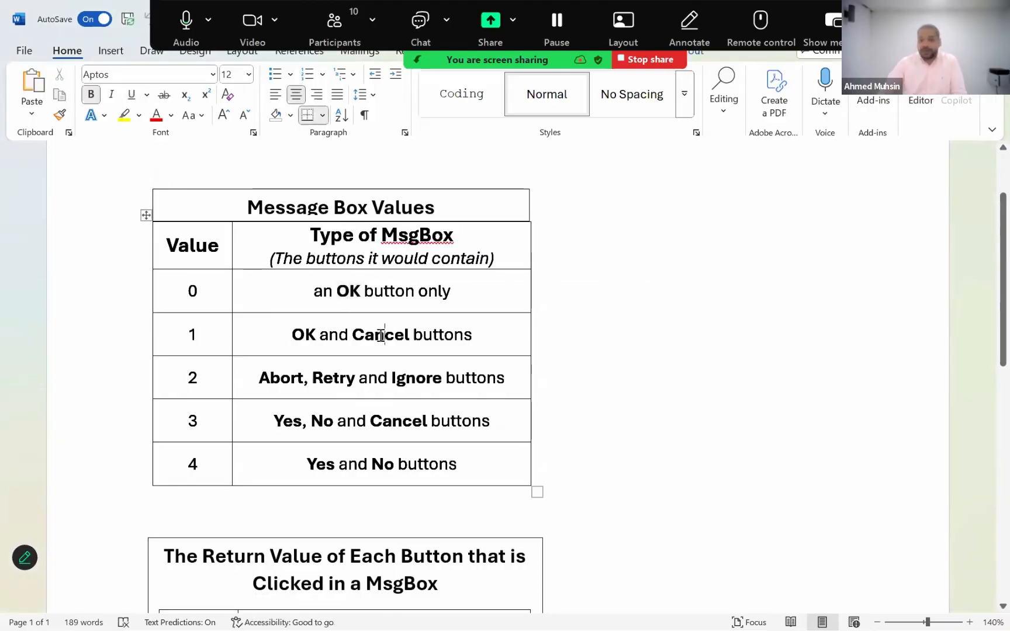
pyautogui.click(284, 389)
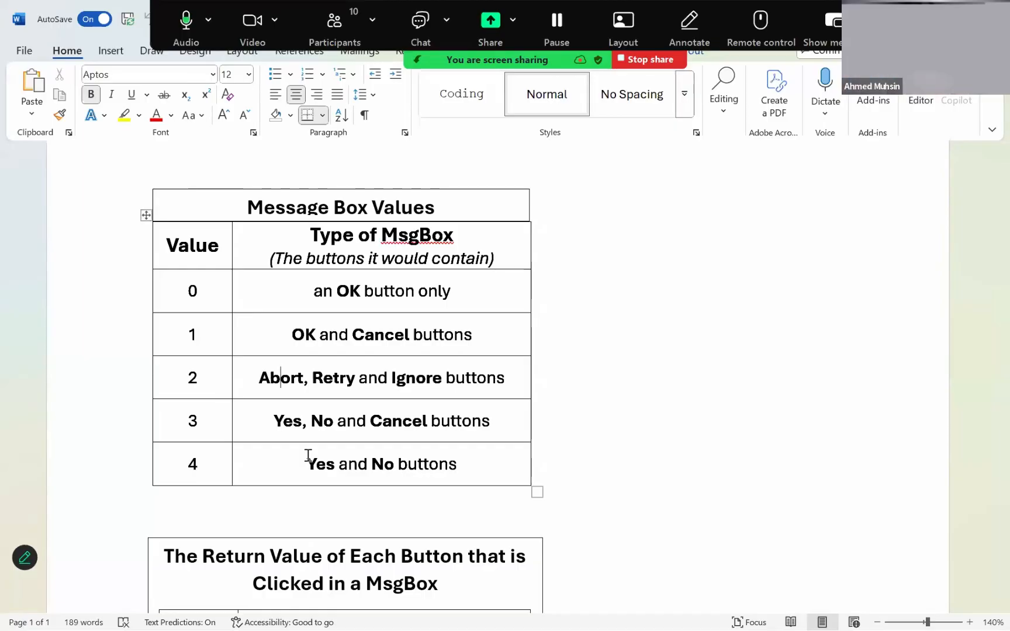
pyautogui.doubleClick(363, 292)
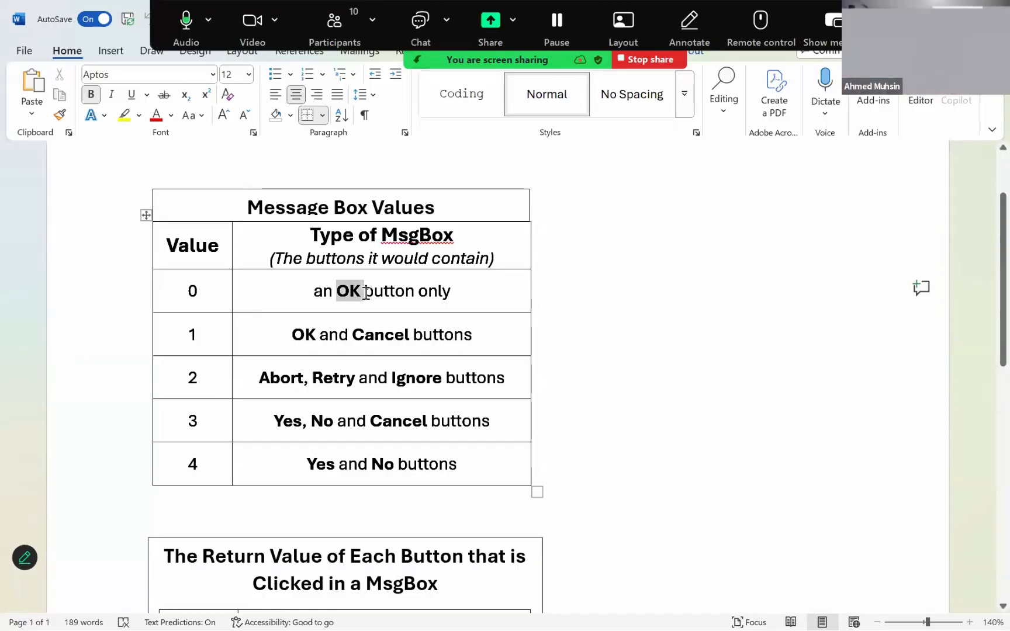
pyautogui.click(818, 340)
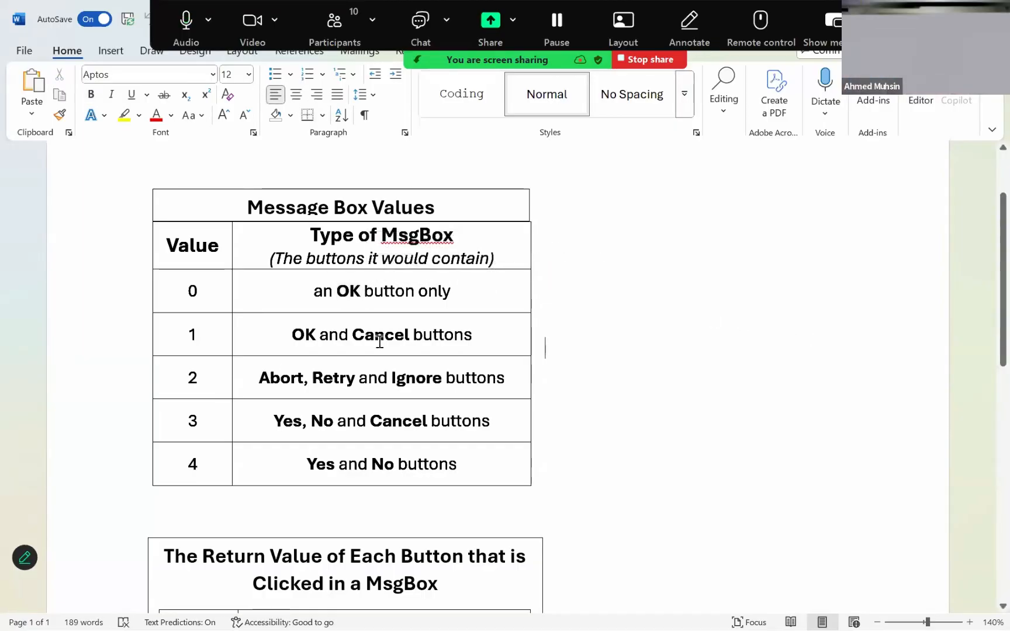
pyautogui.scroll(-1, 217, 245)
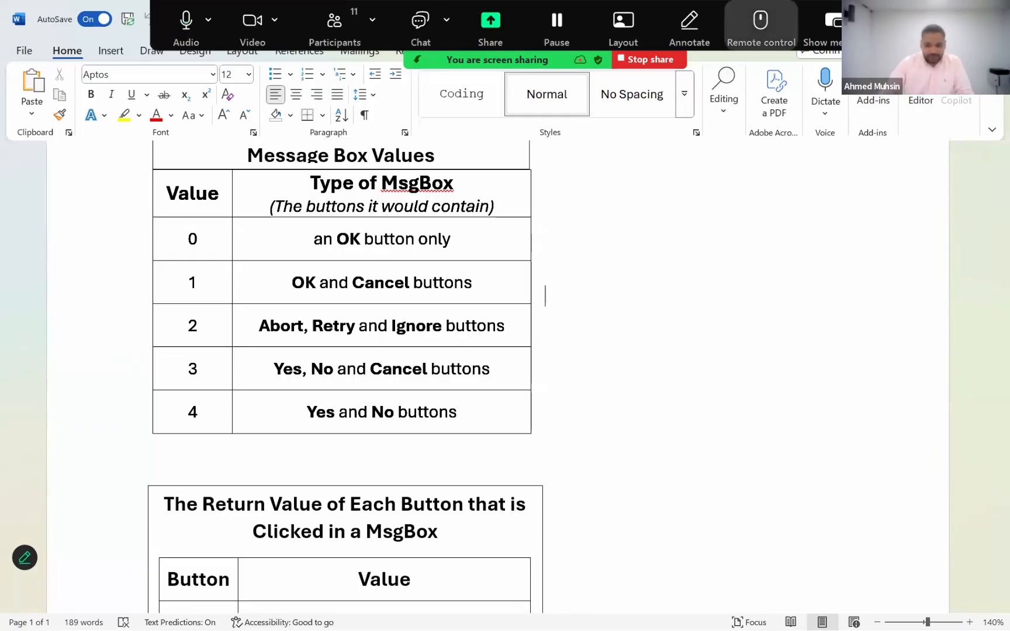
# - Switch back to the Lesson 3 Access database and bring the Genre form's design into view
pyautogui.moveTo(745, 33); pyautogui.dragTo(678, 32)
pyautogui.click(405, 608)
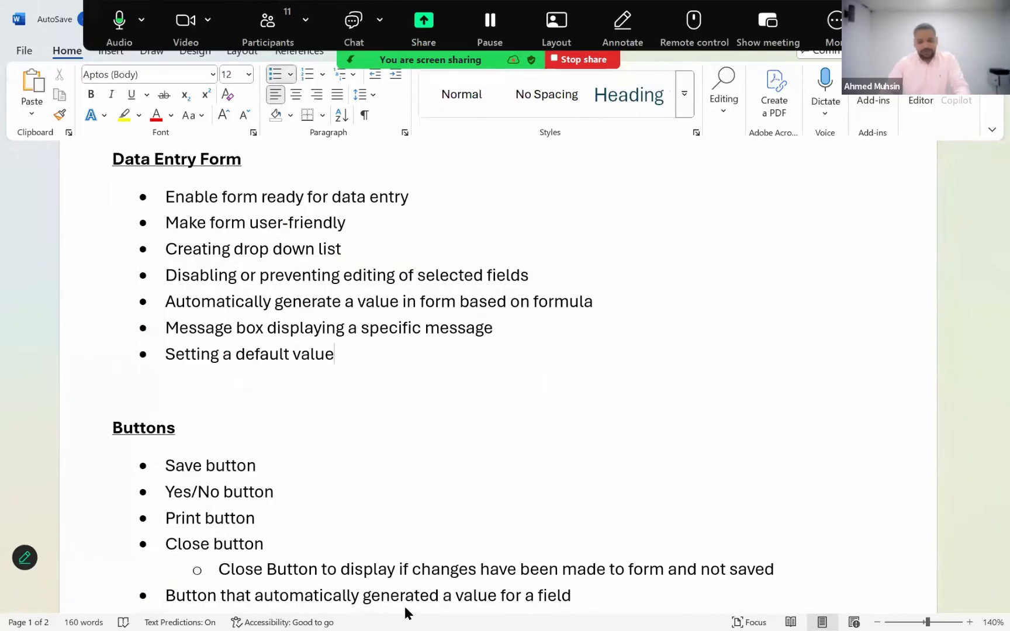
pyautogui.hotkey('alt', 'Tab')
pyautogui.press('Tab')
pyautogui.press('Tab')
pyautogui.press('Tab')
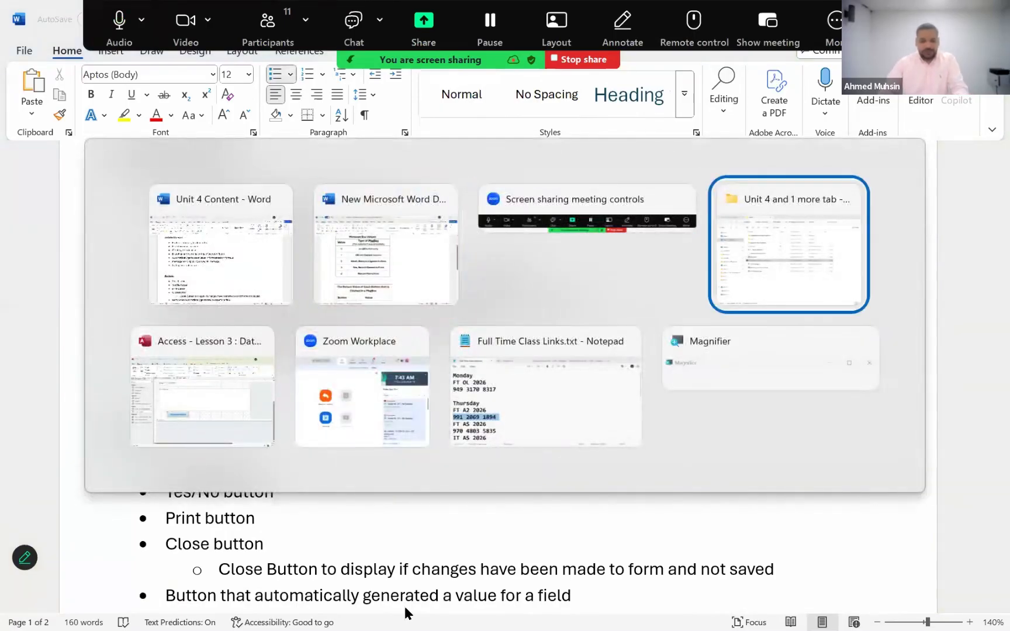
pyautogui.scroll(3, 517, 367)
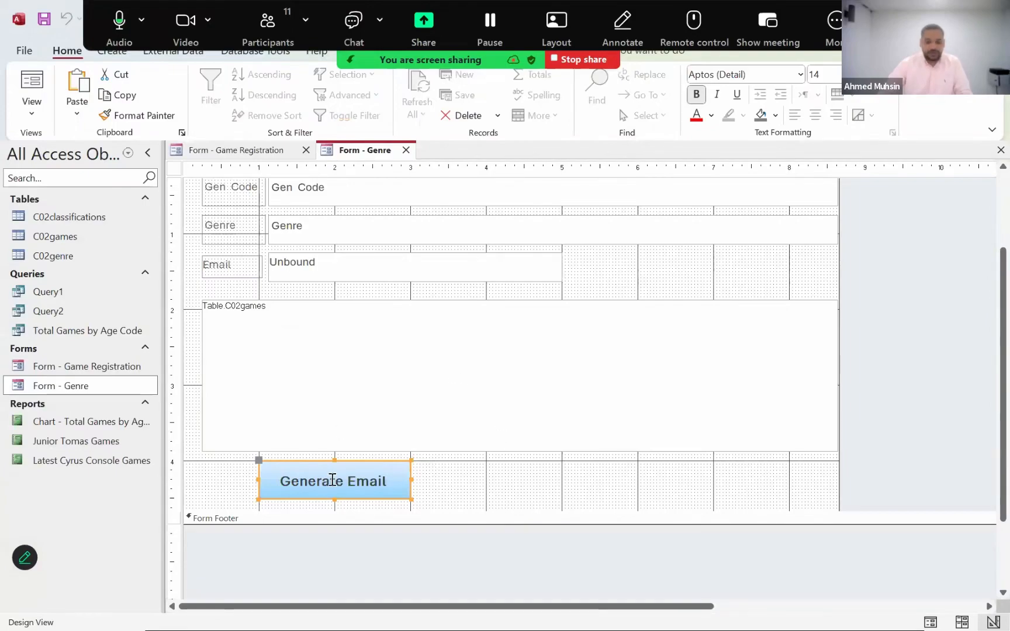
pyautogui.scroll(3, 346, 292)
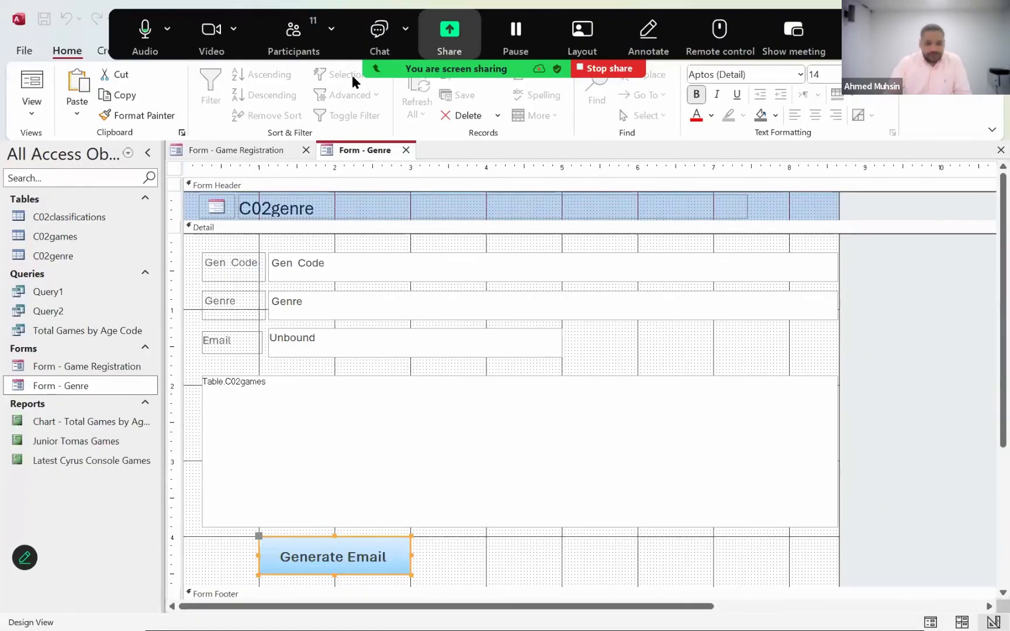
# - Draw a command button beside Generate Email, spanning about 4 to 6 on the horizontal ruler, and cancel its wizard
pyautogui.click(360, 52)
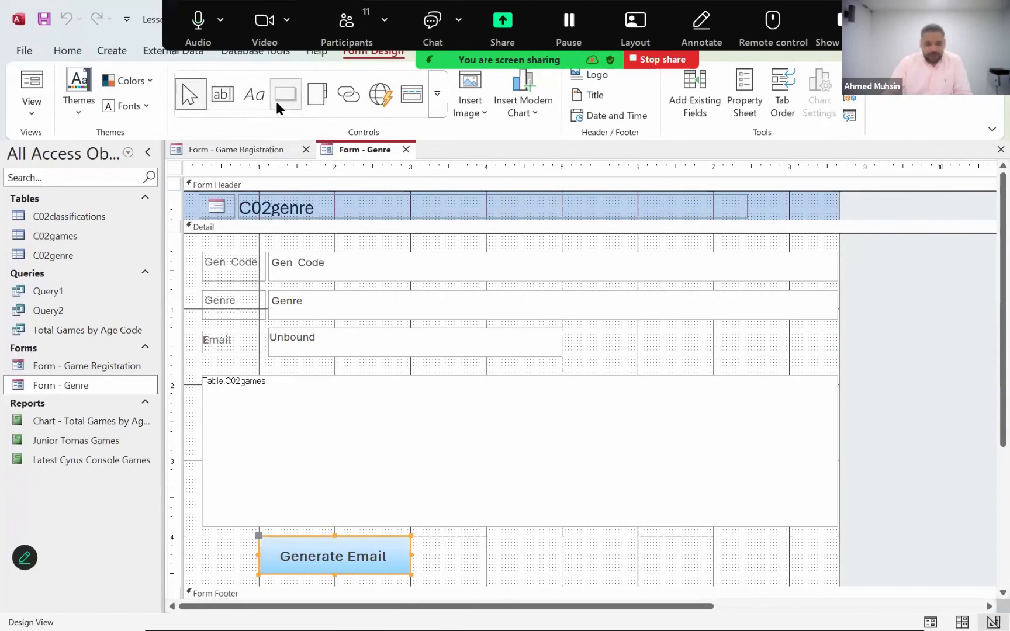
pyautogui.click(277, 101)
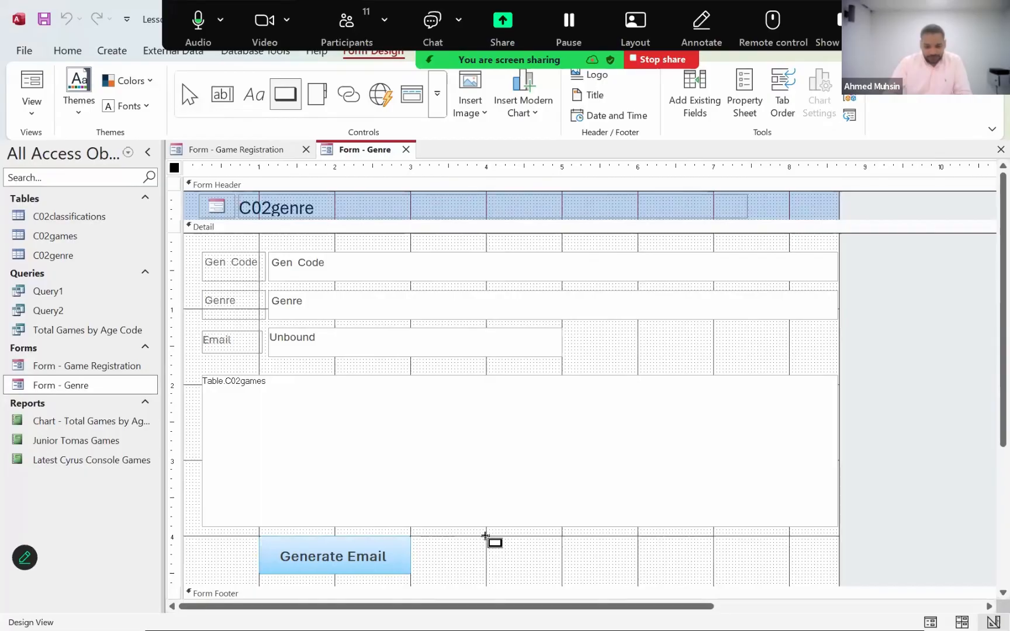
pyautogui.moveTo(485, 536); pyautogui.dragTo(638, 574)
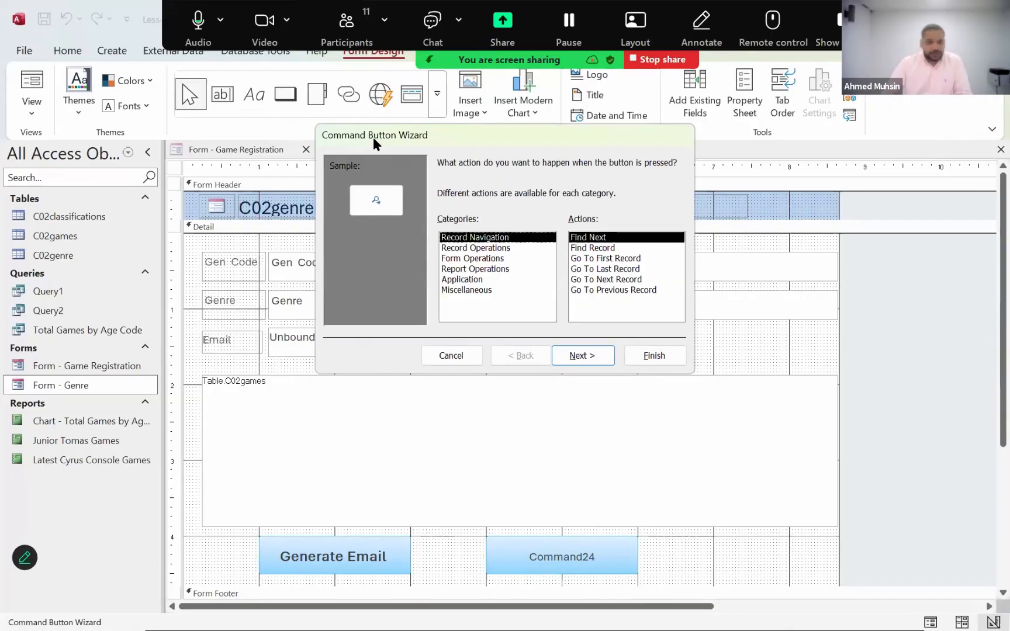
pyautogui.moveTo(373, 137); pyautogui.dragTo(402, 205)
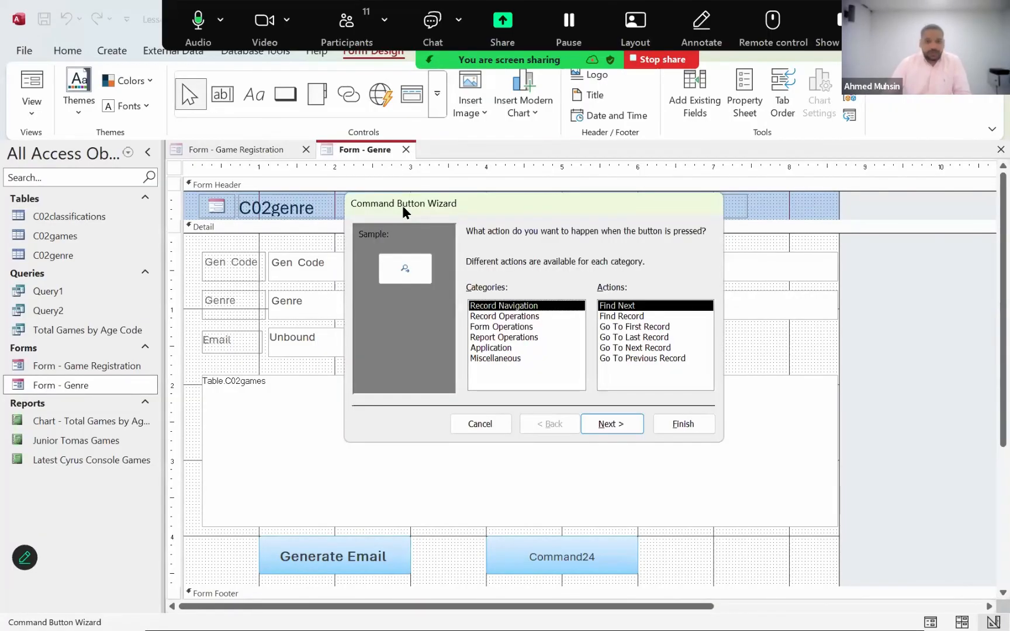
pyautogui.click(479, 423)
# - Replace the new command button's caption with "Save Record"
pyautogui.click(535, 565)
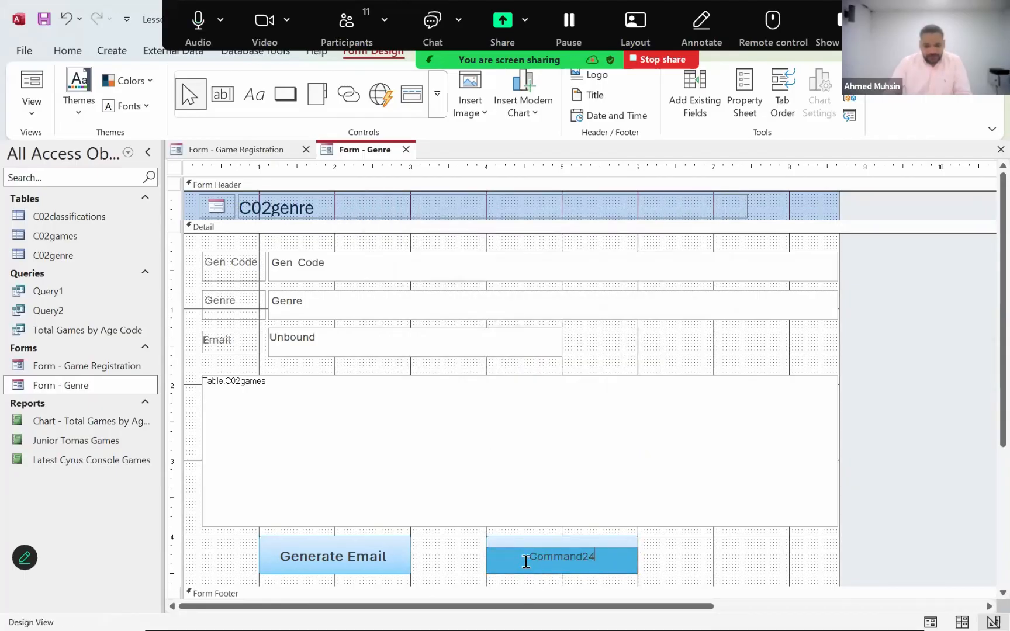
pyautogui.moveTo(529, 559)
pyautogui.mouseDown()
pyautogui.moveTo(626, 584)
pyautogui.moveTo(521, 556)
pyautogui.mouseUp()
pyautogui.click(626, 555)
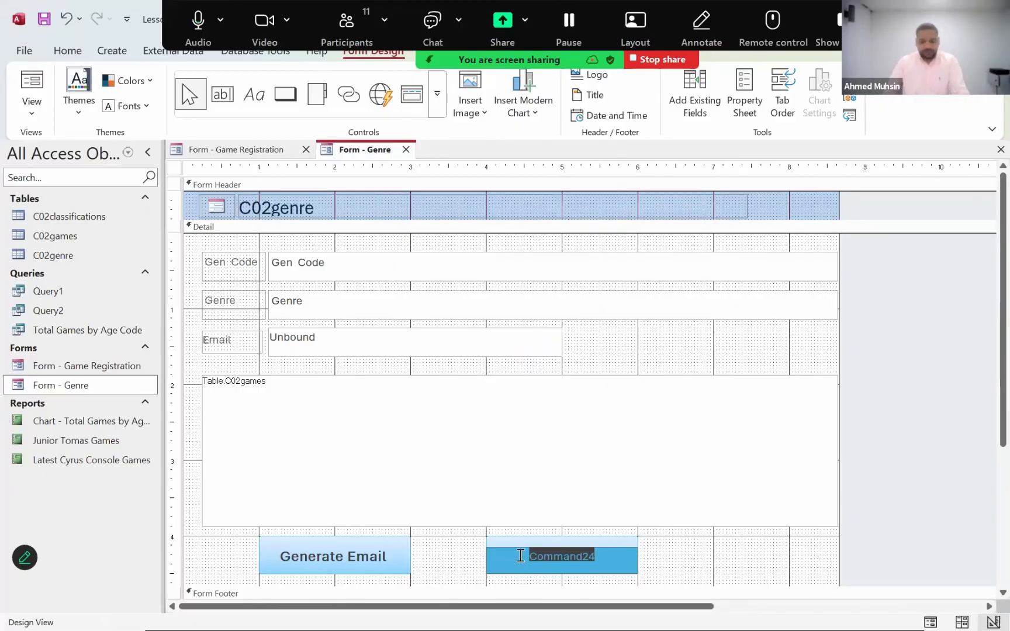
pyautogui.write('Save Record')
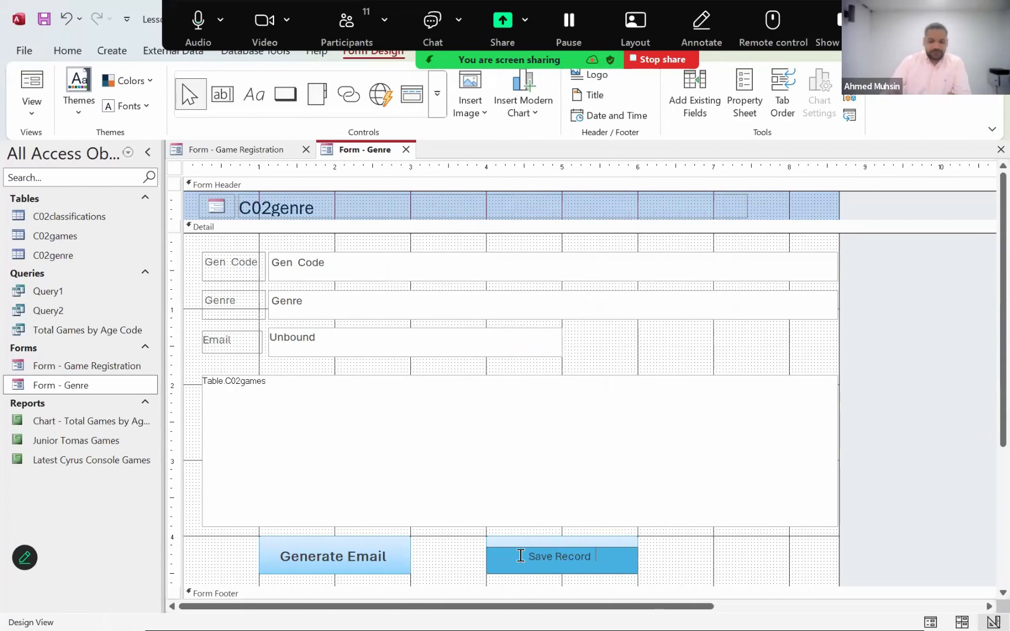
pyautogui.click(695, 557)
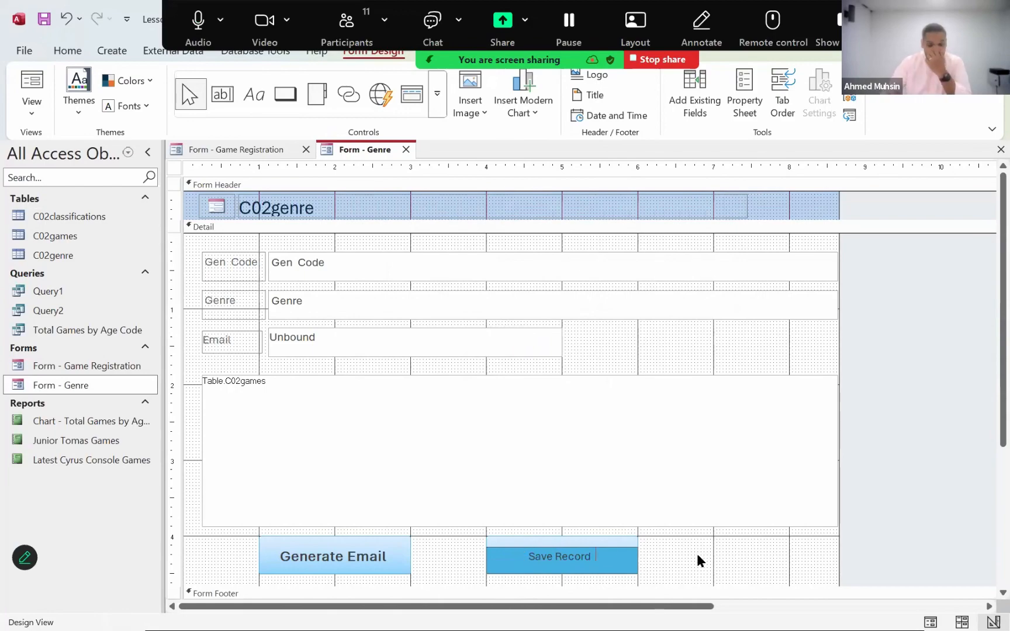
# - Format the Save Record button's caption as bold, 18-point, black text
pyautogui.click(590, 558)
pyautogui.moveTo(601, 556); pyautogui.dragTo(529, 556)
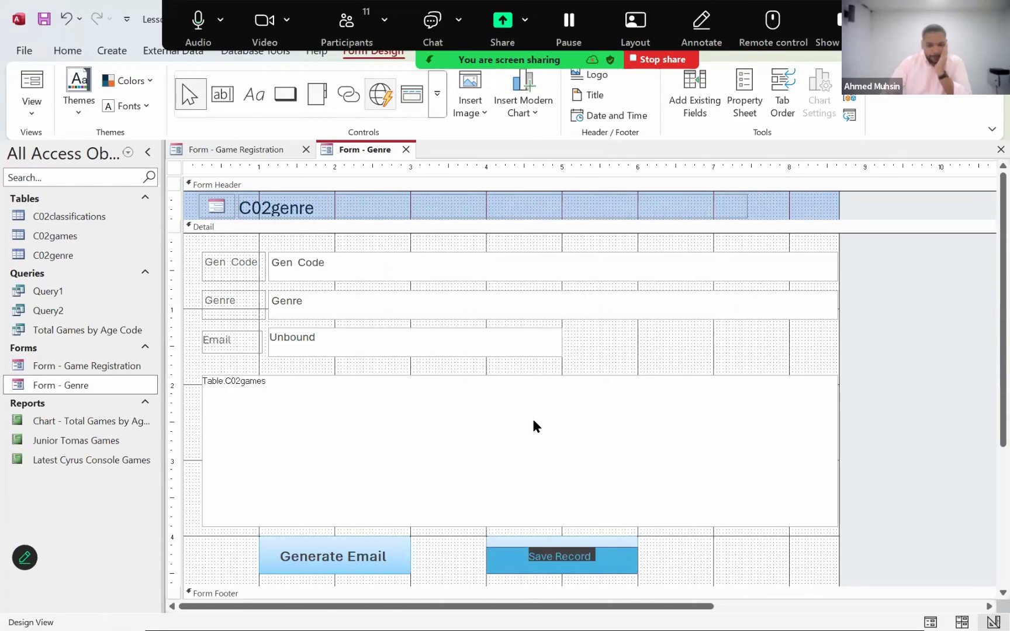
pyautogui.moveTo(479, 56); pyautogui.dragTo(495, 387)
pyautogui.click(488, 50)
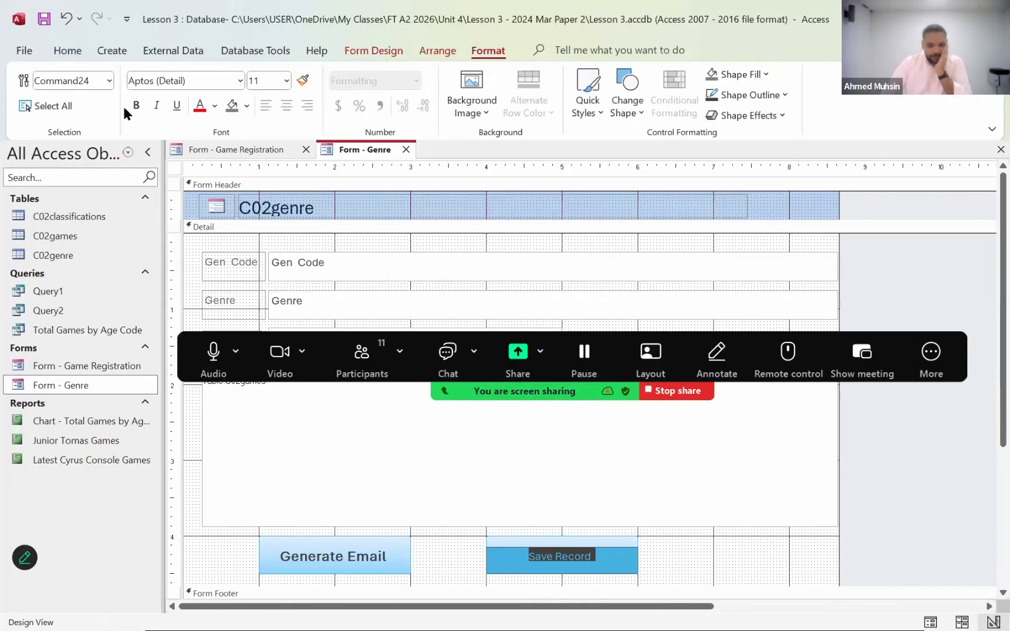
pyautogui.click(136, 107)
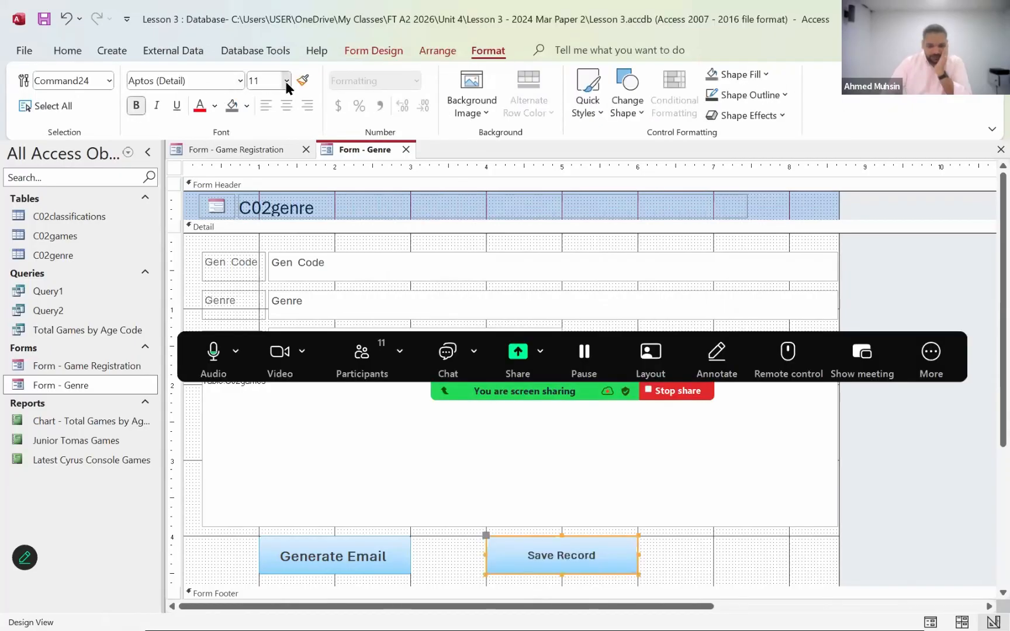
pyautogui.click(286, 81)
pyautogui.click(266, 238)
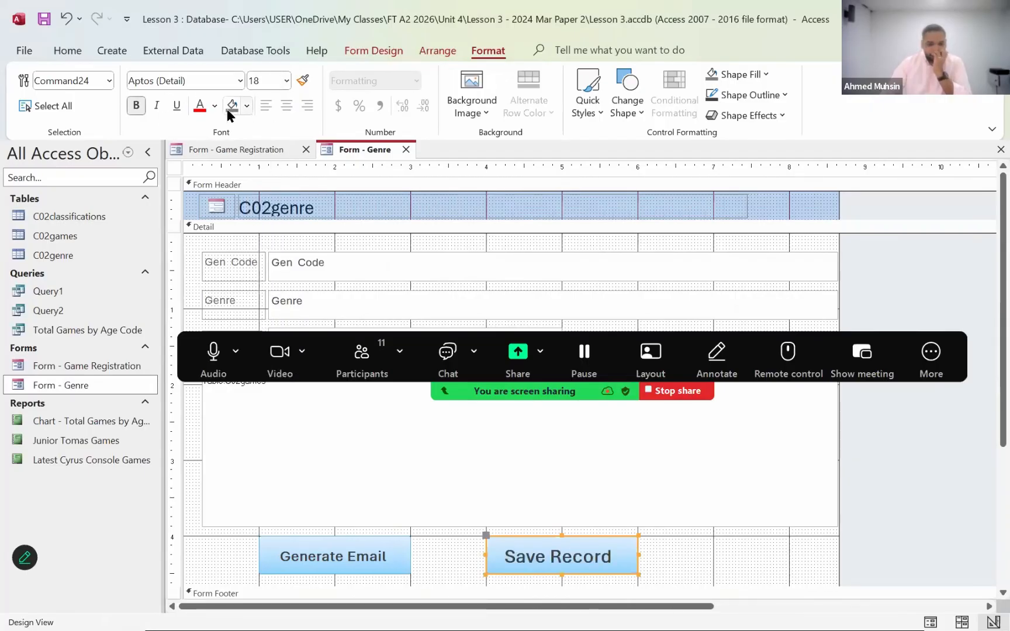
pyautogui.click(215, 106)
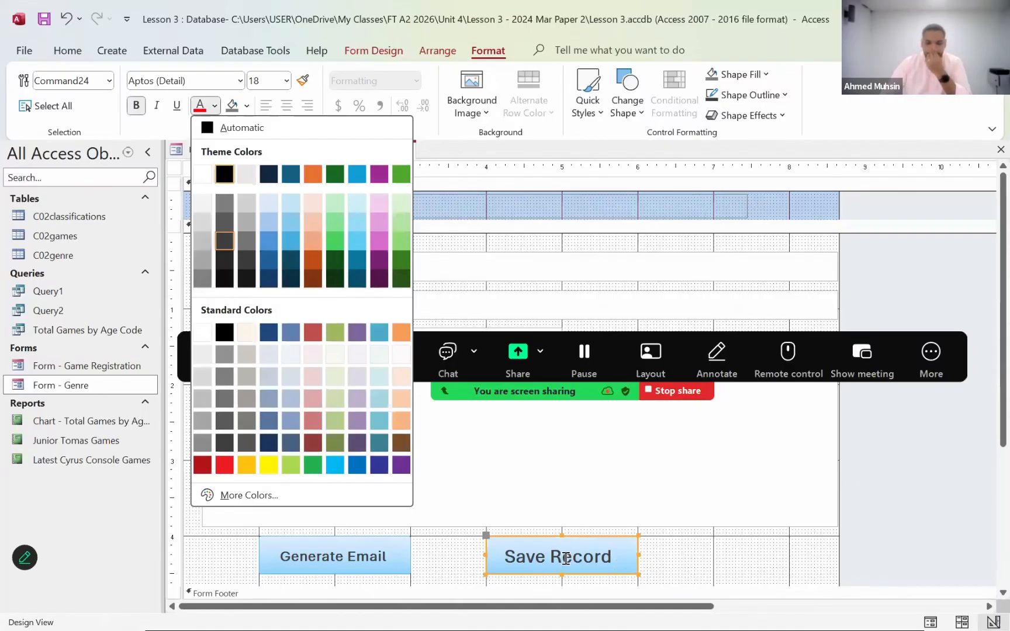
pyautogui.click(566, 559)
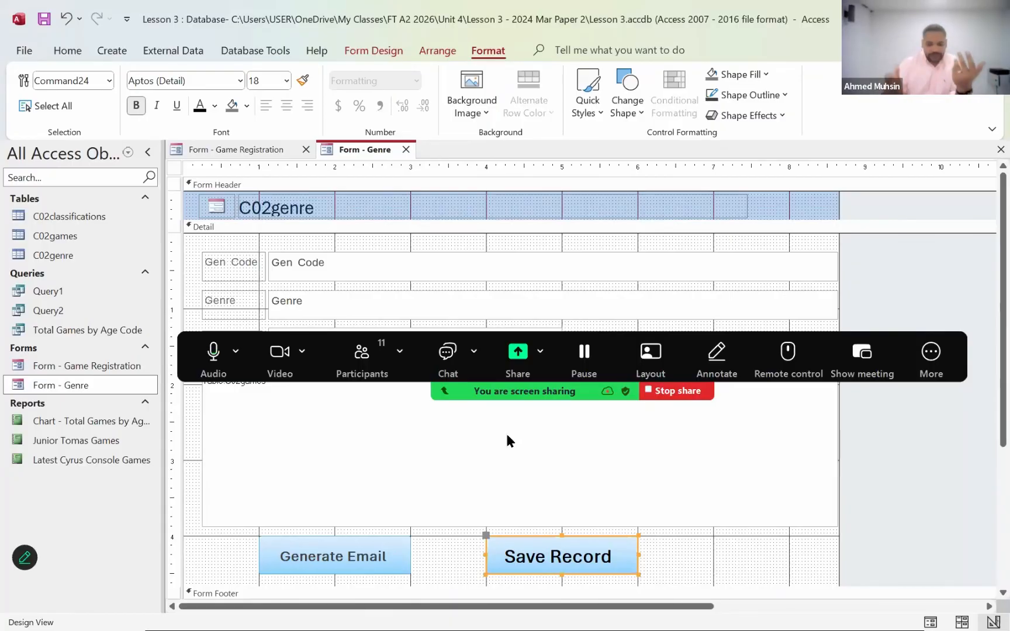
# - Build an On Click macro for the Save Record button and add a MessageBox action to it
pyautogui.rightClick(516, 573)
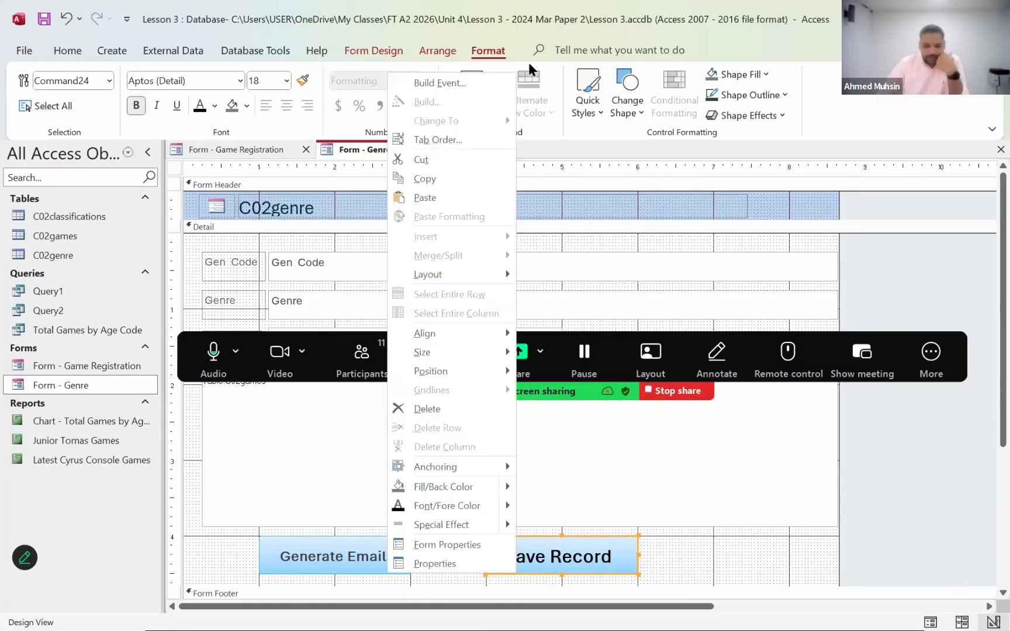
pyautogui.click(447, 83)
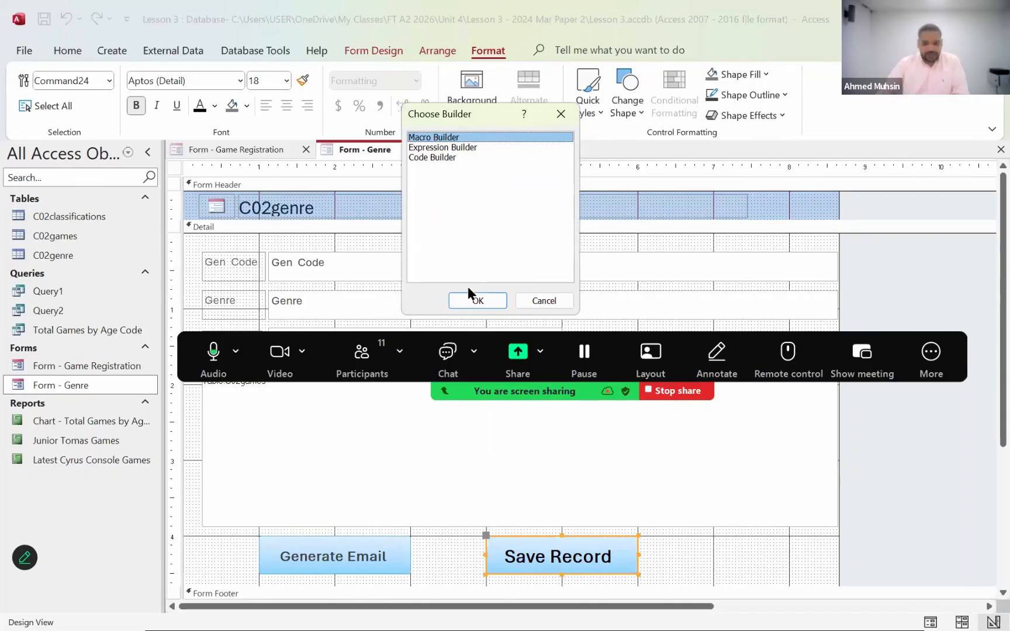
pyautogui.click(467, 304)
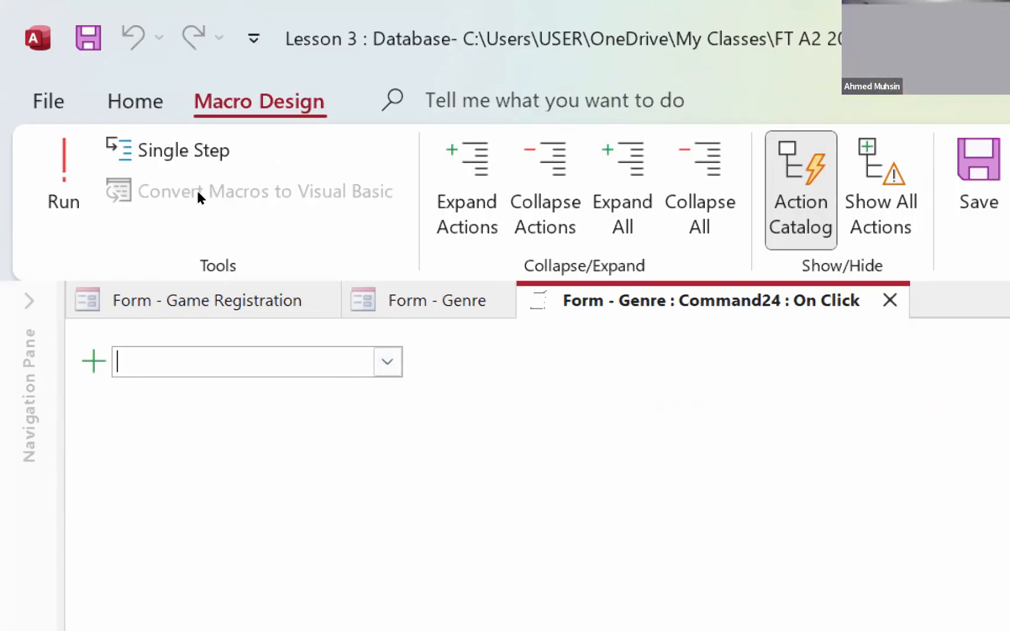
pyautogui.click(387, 361)
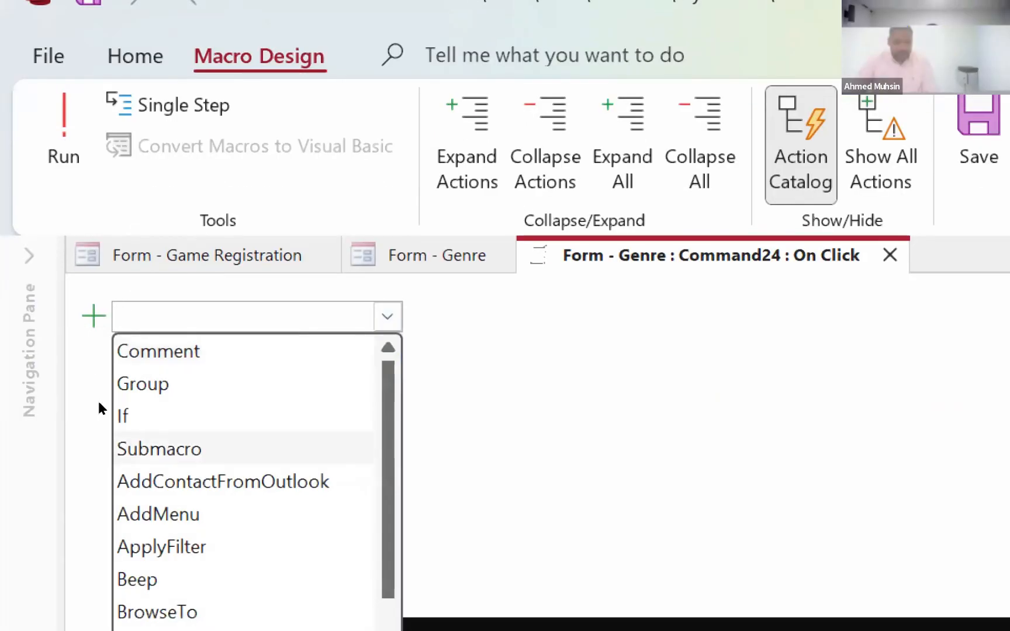
pyautogui.scroll(-5, 125, 289)
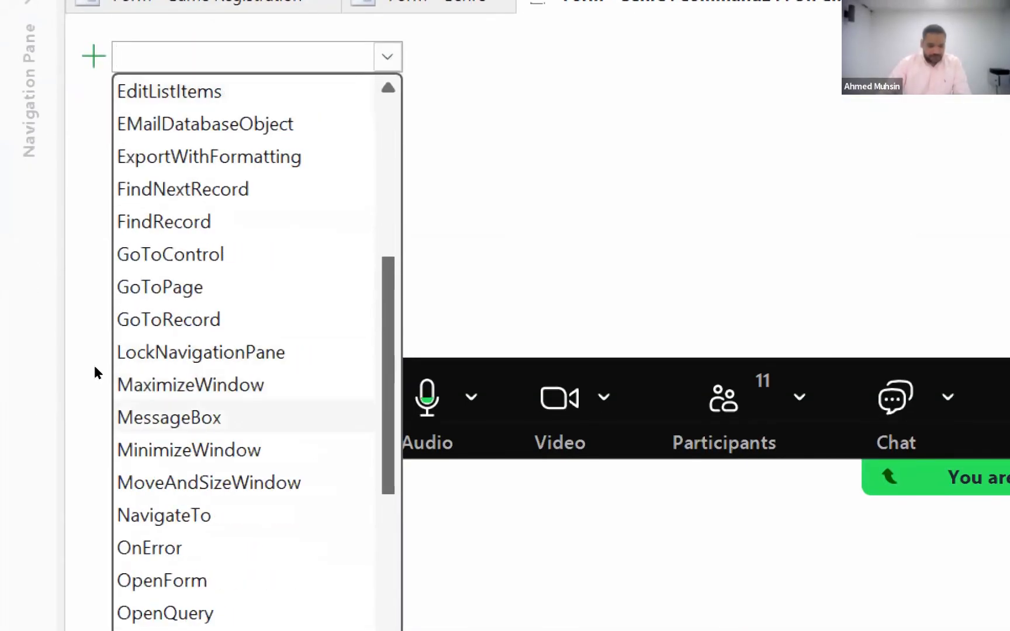
pyautogui.click(169, 417)
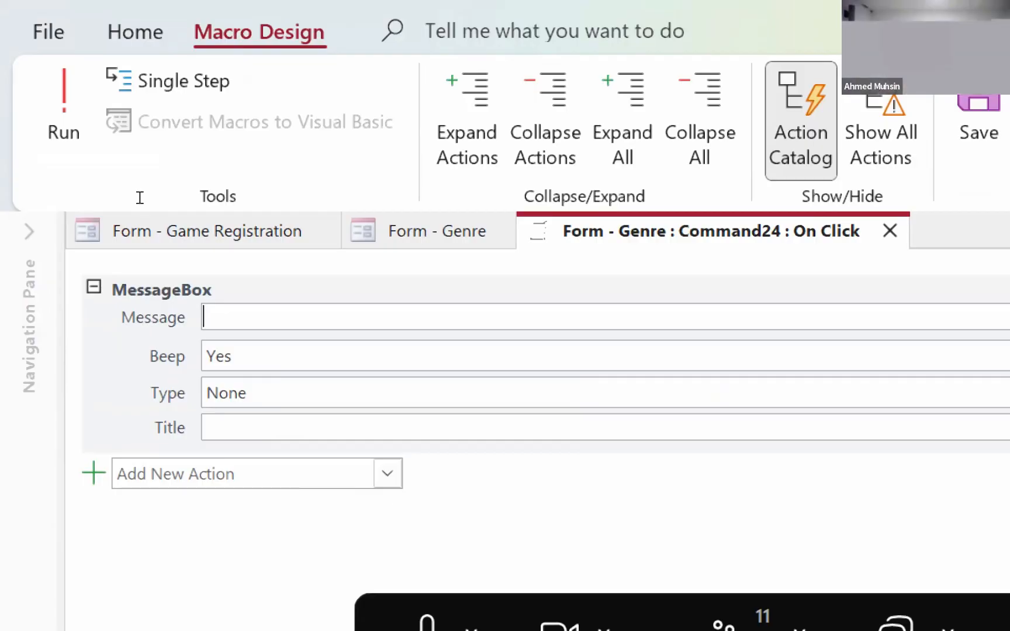
# - Set the MessageBox action's message to "Your record has been saved" and its Beep option to No
pyautogui.write('Your re')
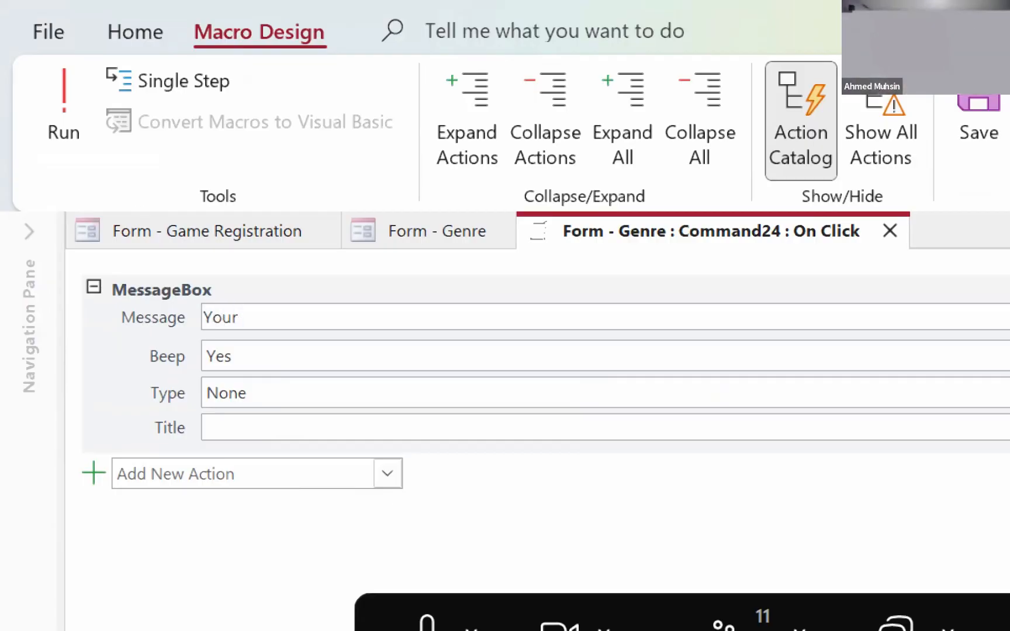
pyautogui.write('cord has been saved')
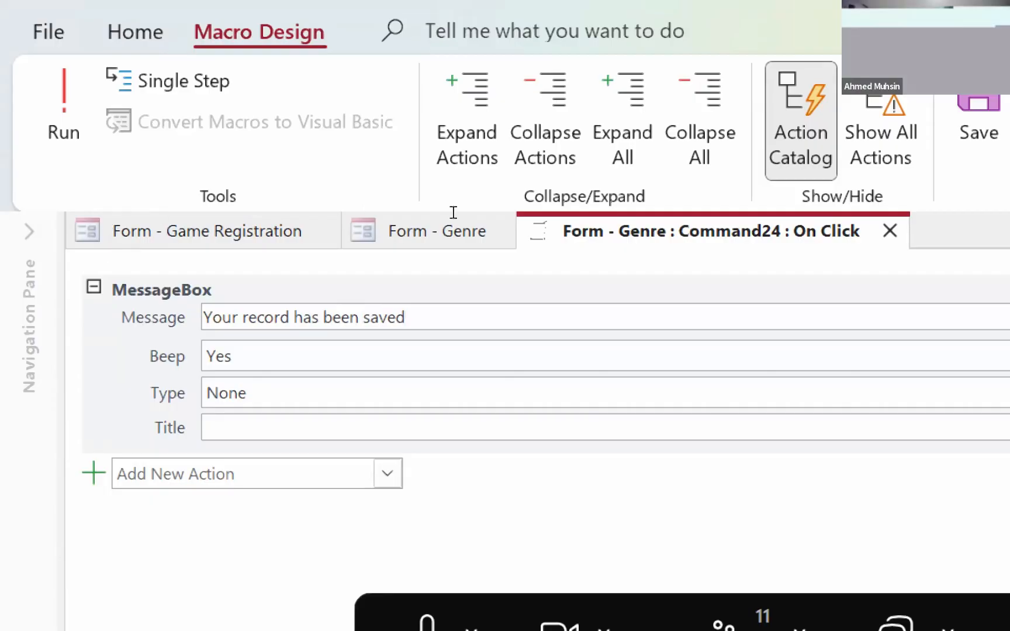
pyautogui.click(678, 355)
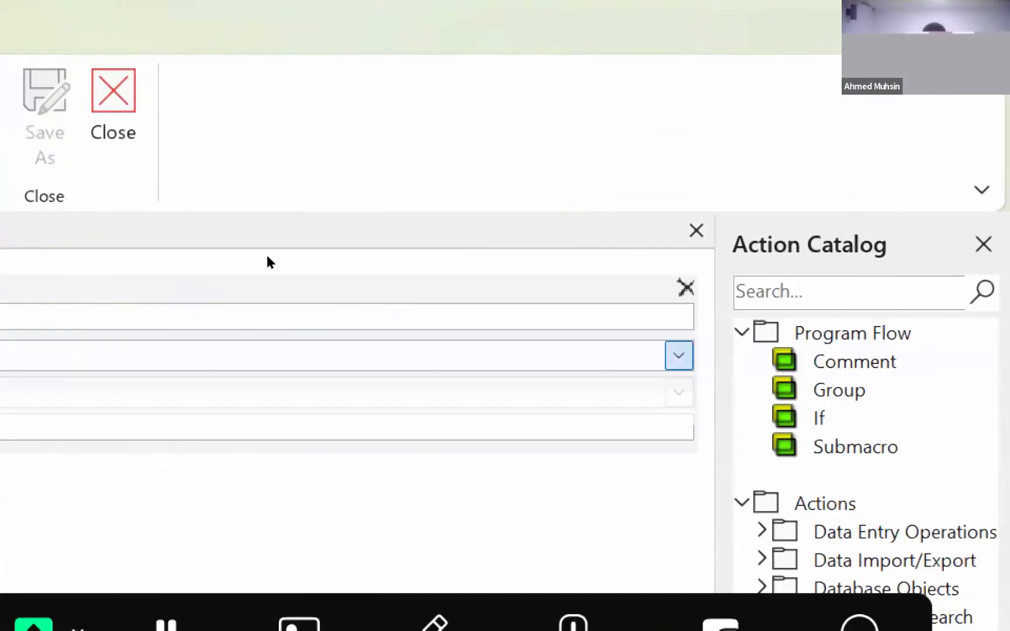
pyautogui.press('Down')
pyautogui.press('Return')
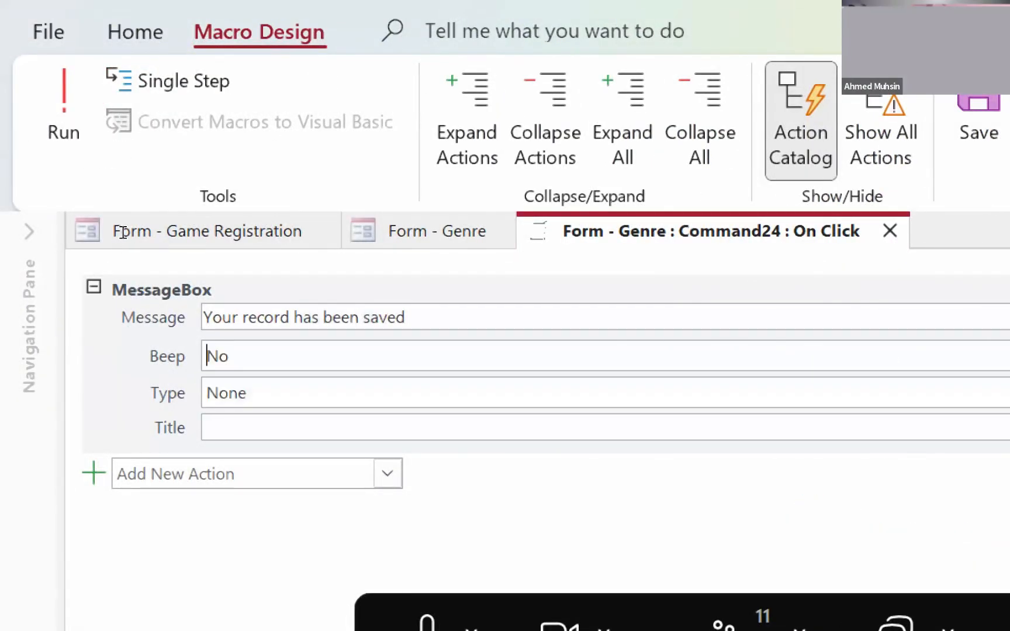
# - Set the message box's type to Information and its title to "Record has been saved", saving and closing the macro
pyautogui.press('Tab')
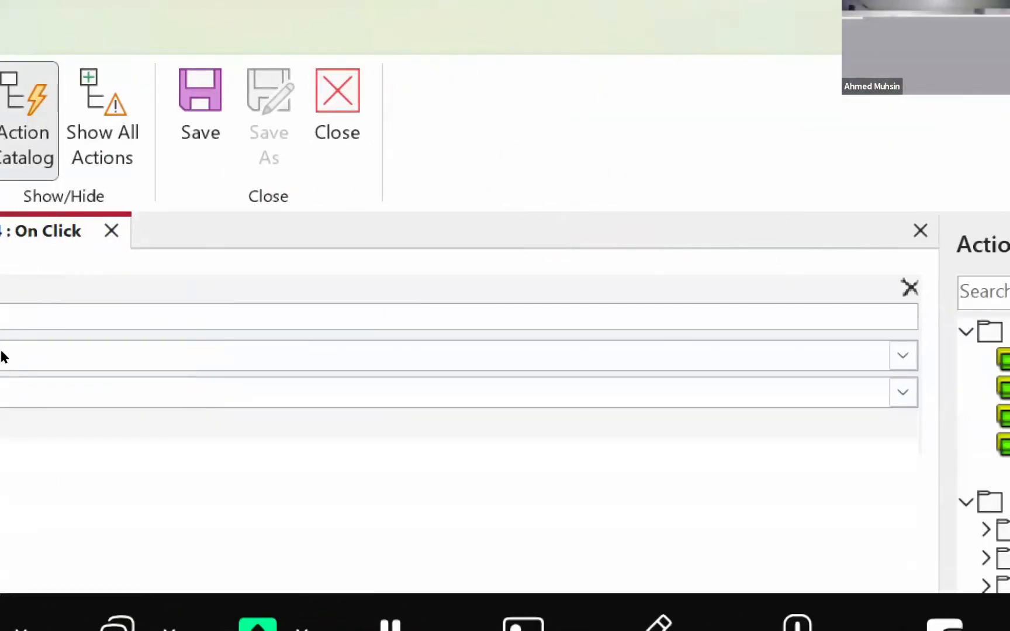
pyautogui.click(903, 392)
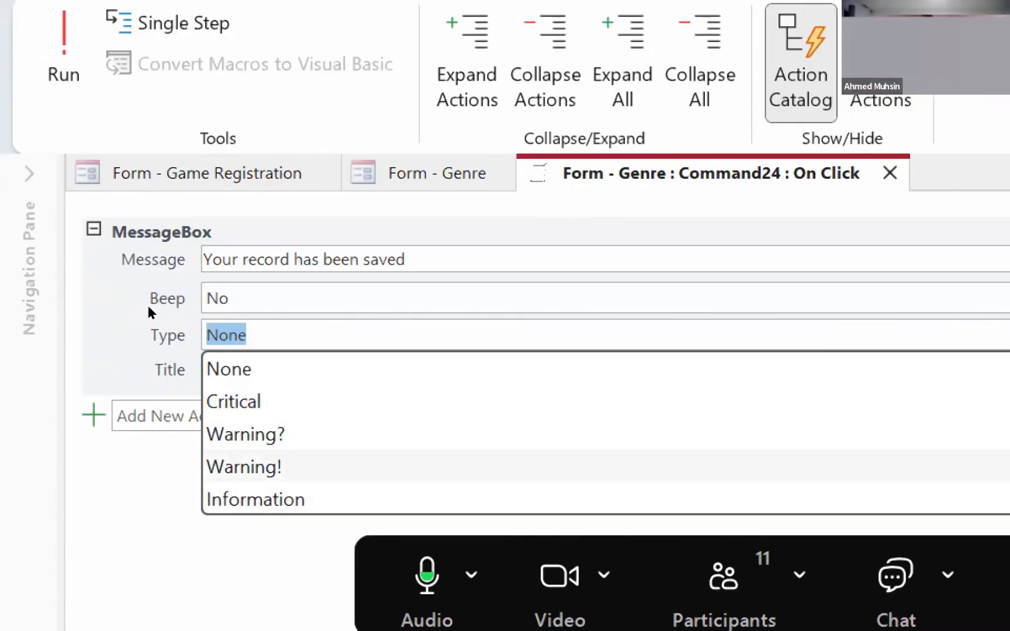
pyautogui.press('Down')
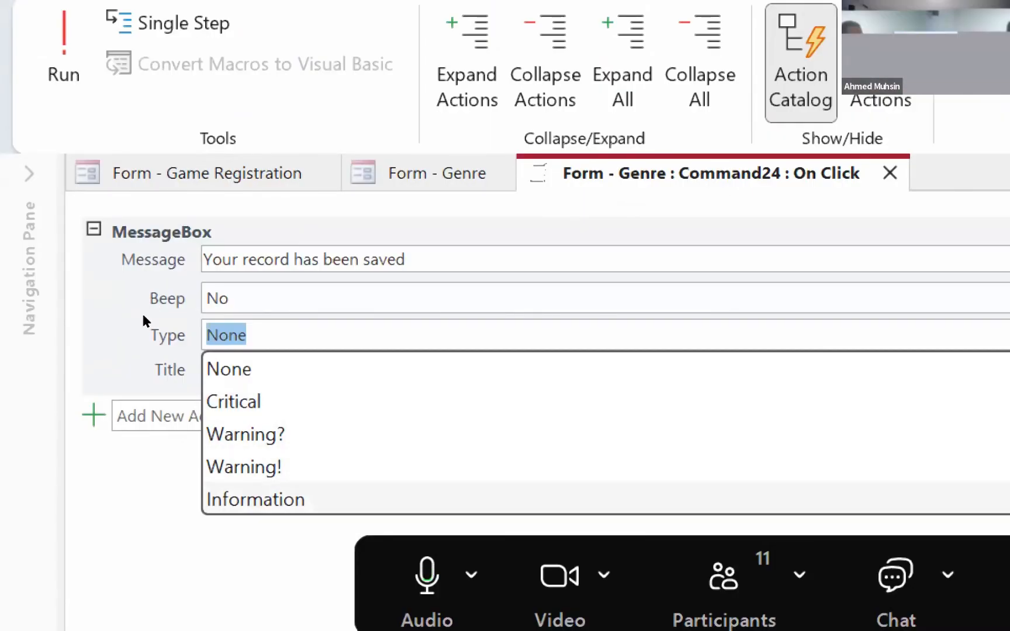
pyautogui.press('Return')
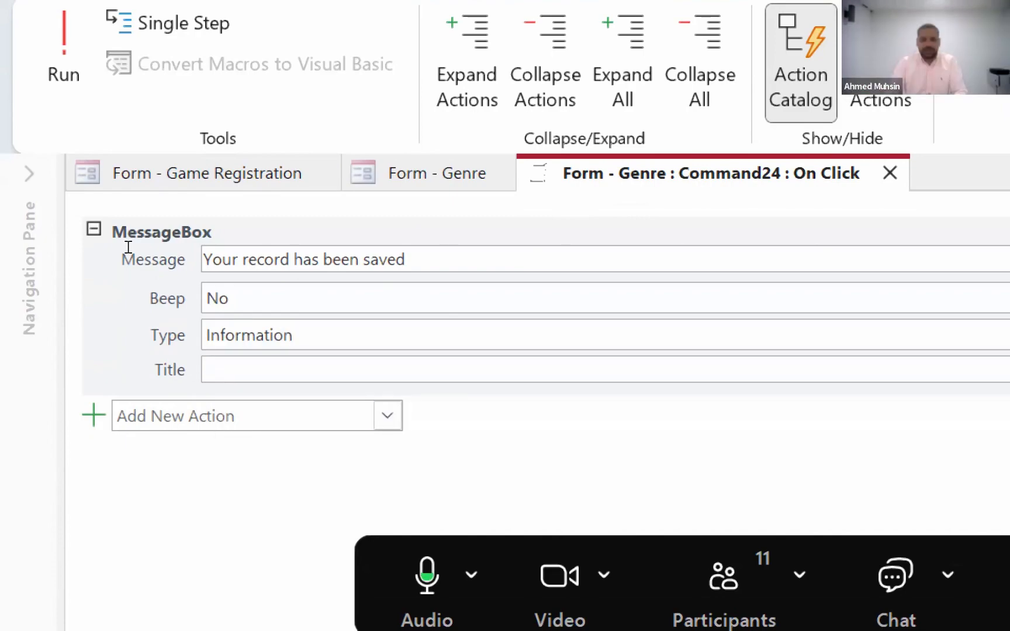
pyautogui.write('Record has be')
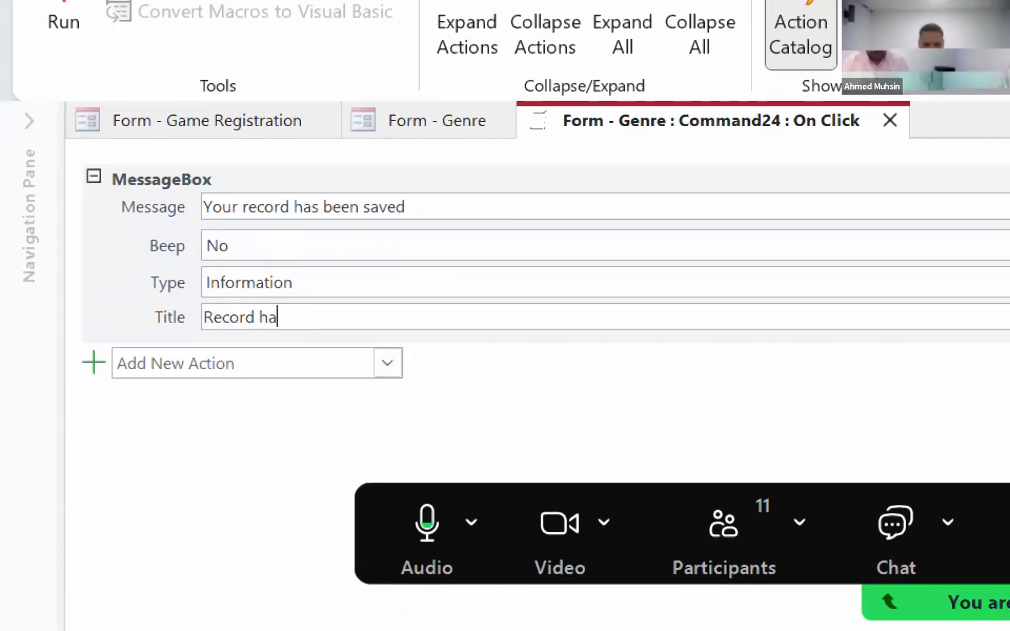
pyautogui.write('en saved')
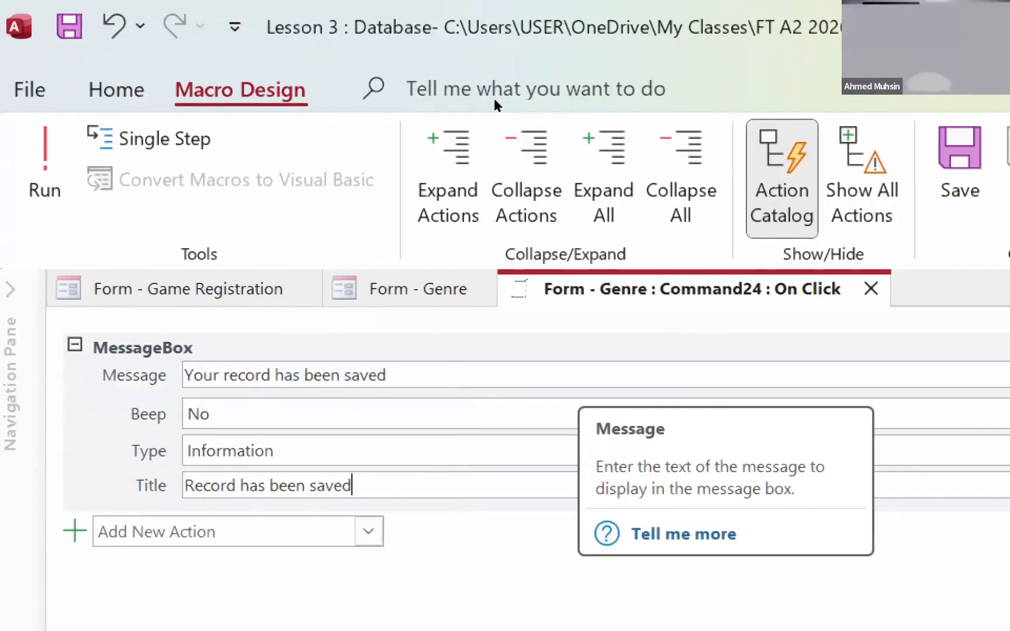
pyautogui.click(942, 179)
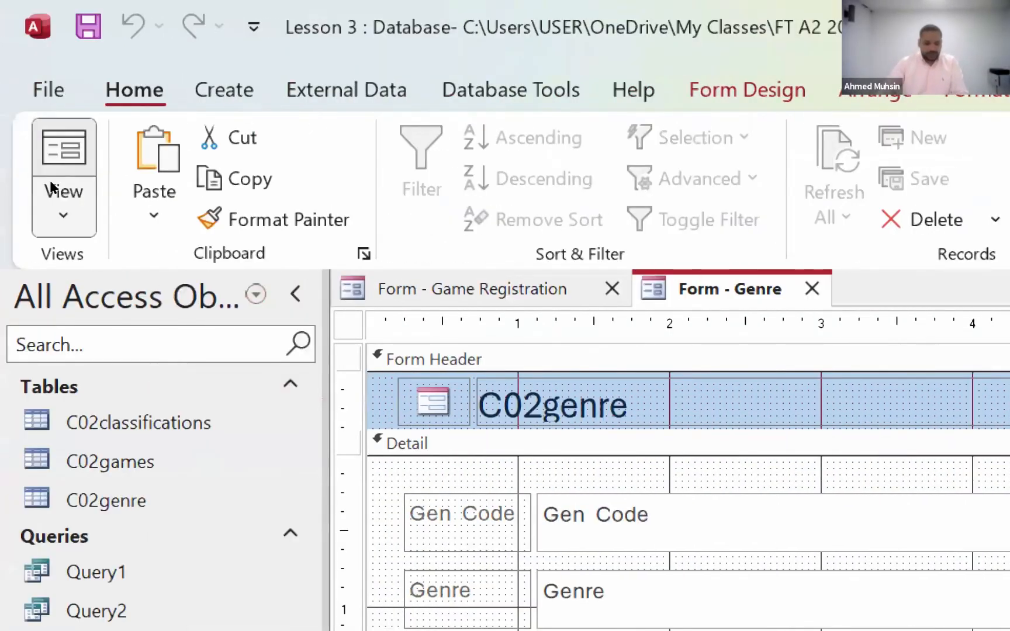
# - Show the Genre form in Form view and test the Save Record button's message box several times
pyautogui.click(64, 187)
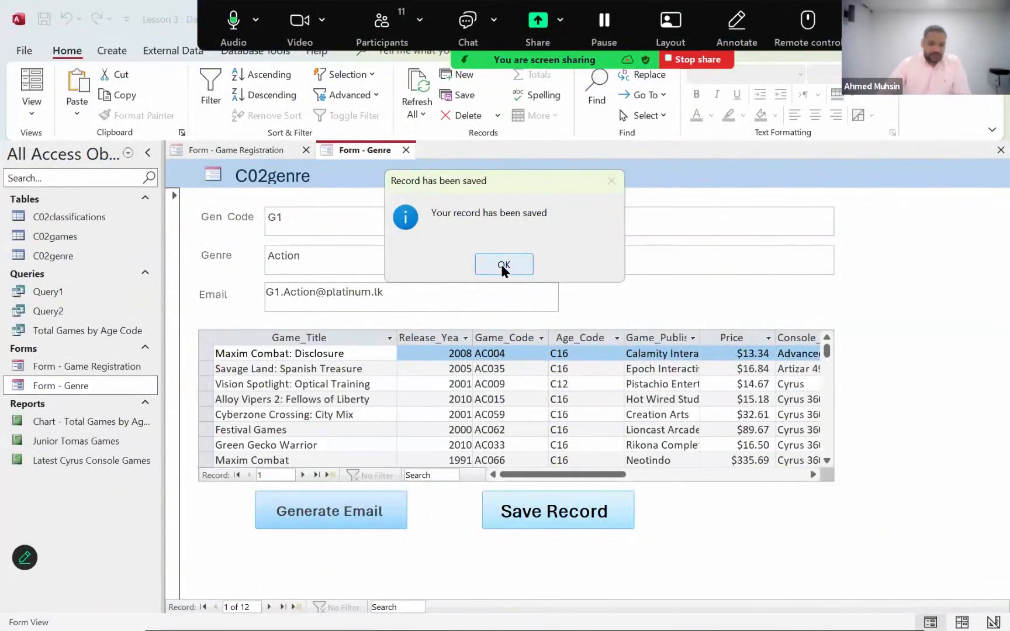
pyautogui.click(501, 264)
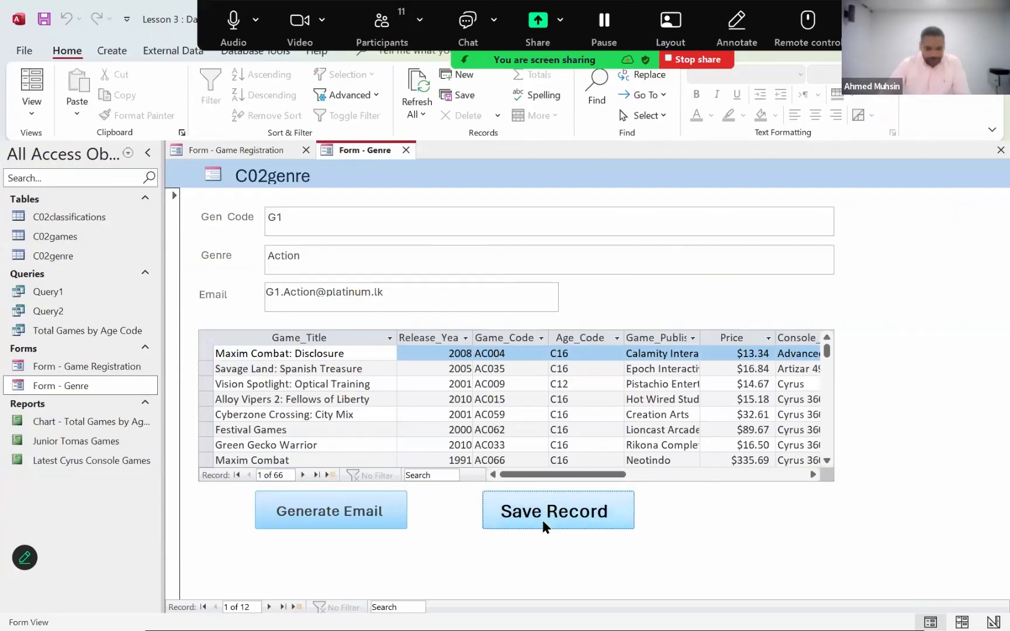
pyautogui.click(541, 518)
pyautogui.click(517, 263)
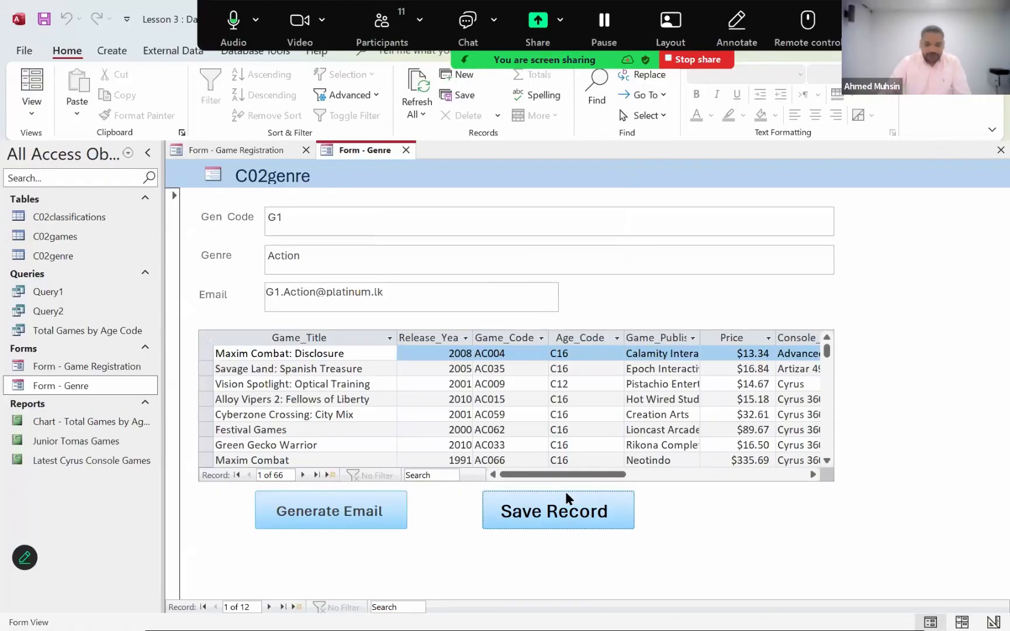
pyautogui.click(539, 516)
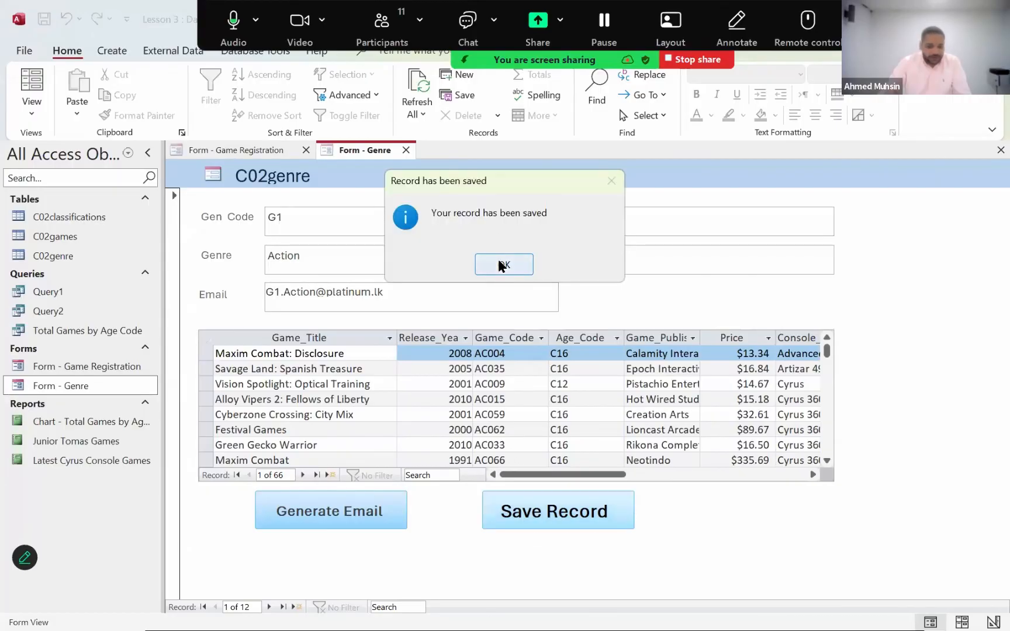
# - Test the Save Record button's message box once more in Form view and dismiss it
pyautogui.click(500, 263)
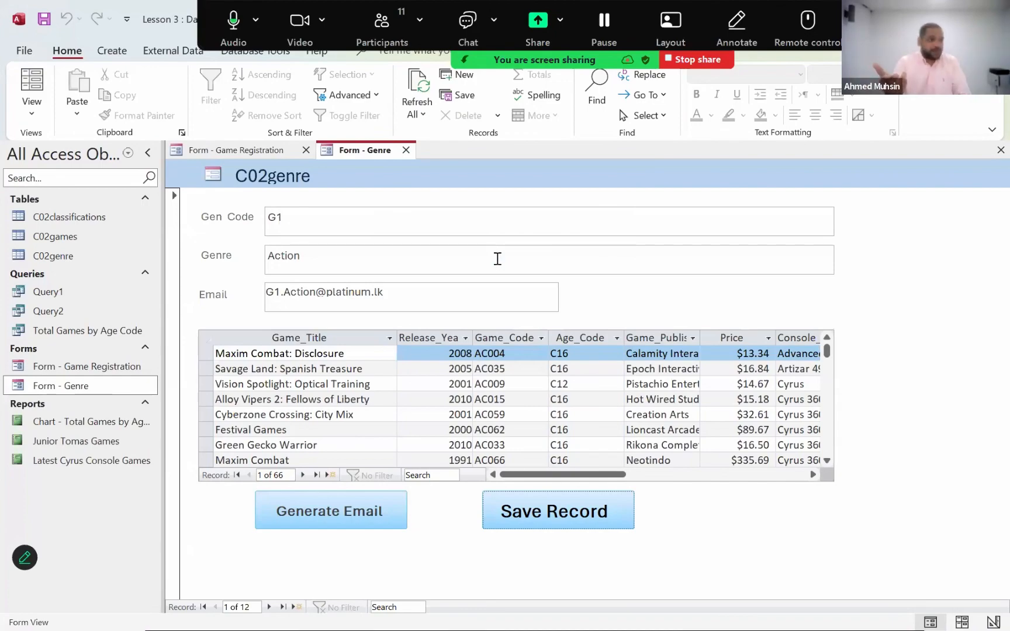
pyautogui.click(542, 514)
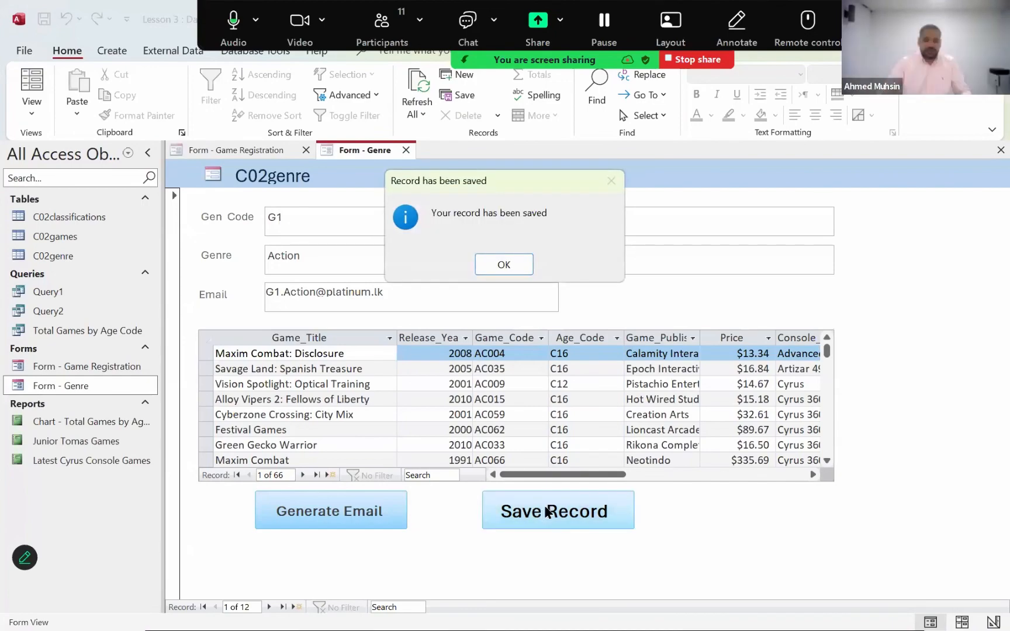
pyautogui.click(505, 264)
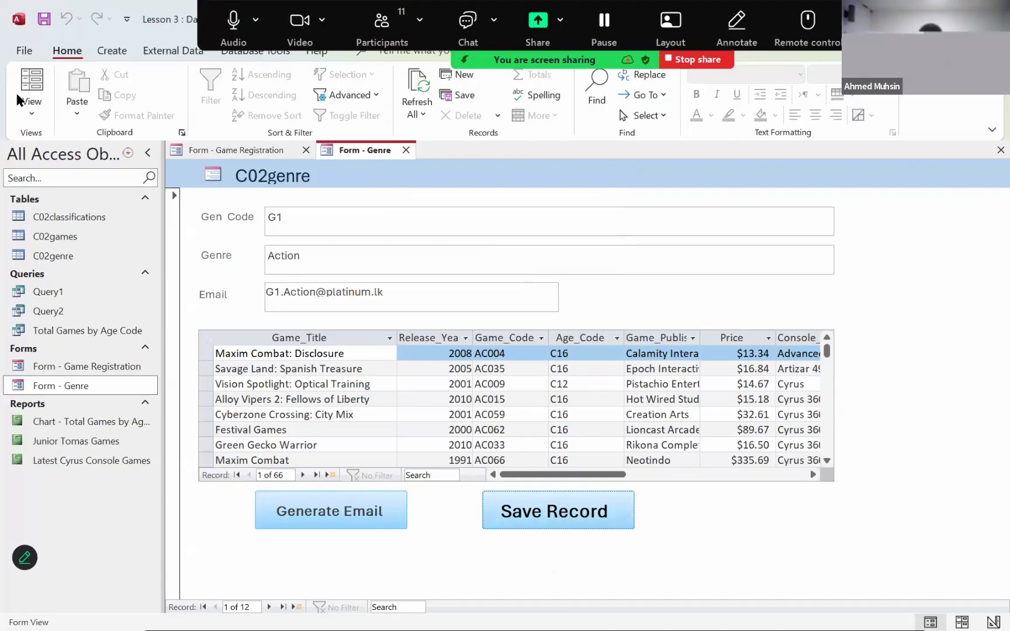
# - Switch the Genre form to Design view and open the Save Record button's On Click macro for editing
pyautogui.click(29, 108)
pyautogui.click(82, 210)
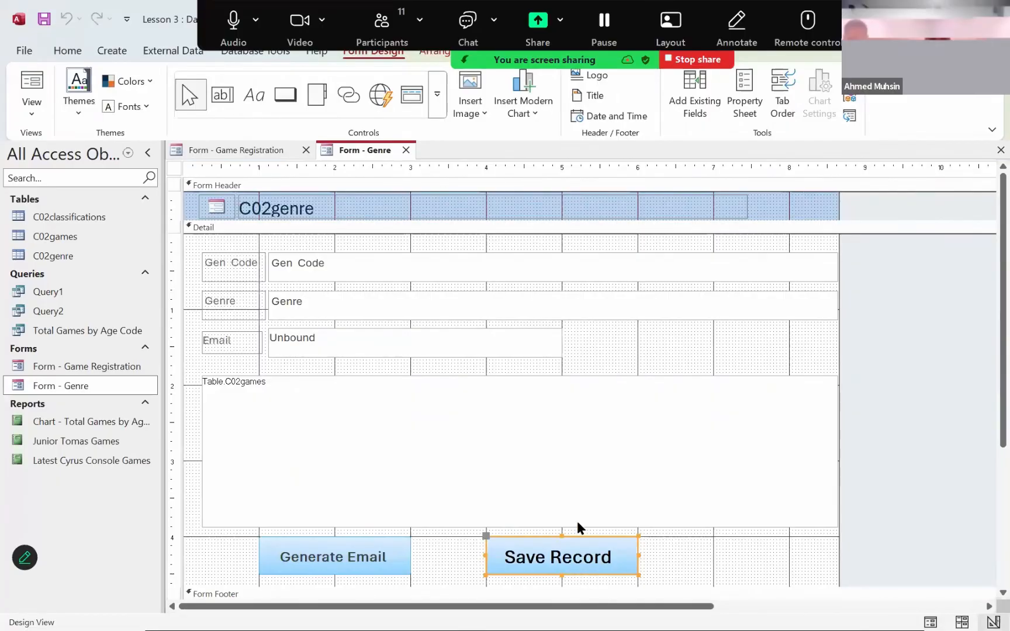
pyautogui.rightClick(572, 576)
pyautogui.click(507, 89)
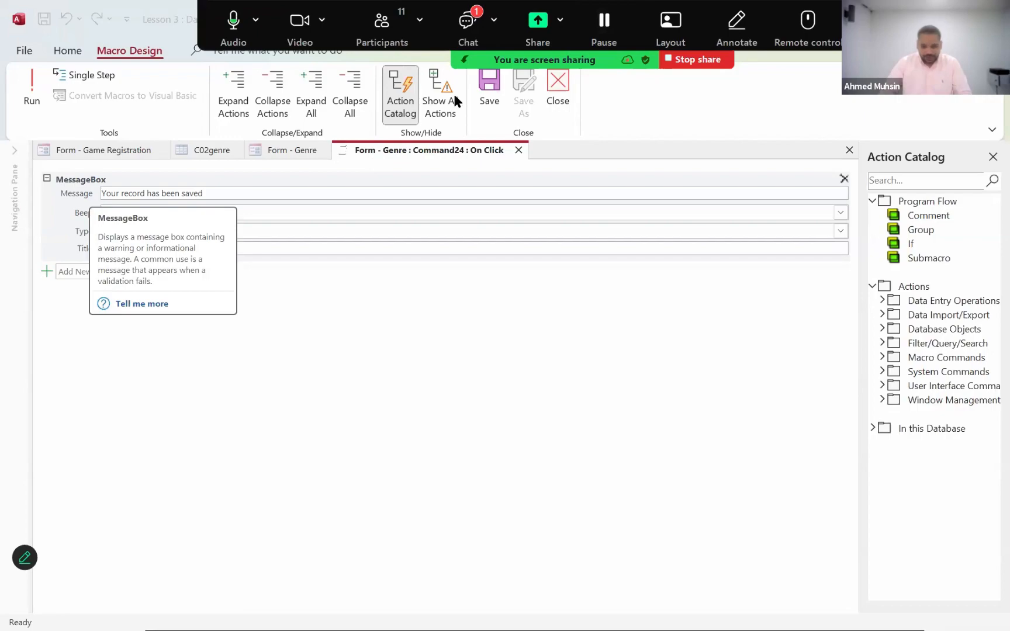
pyautogui.click(467, 27)
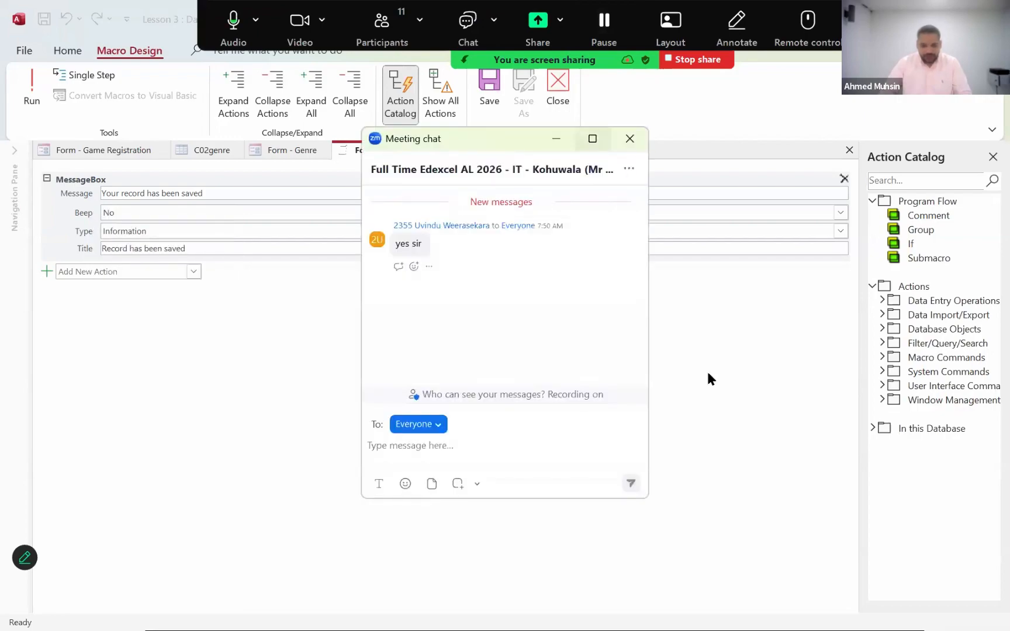
pyautogui.click(630, 139)
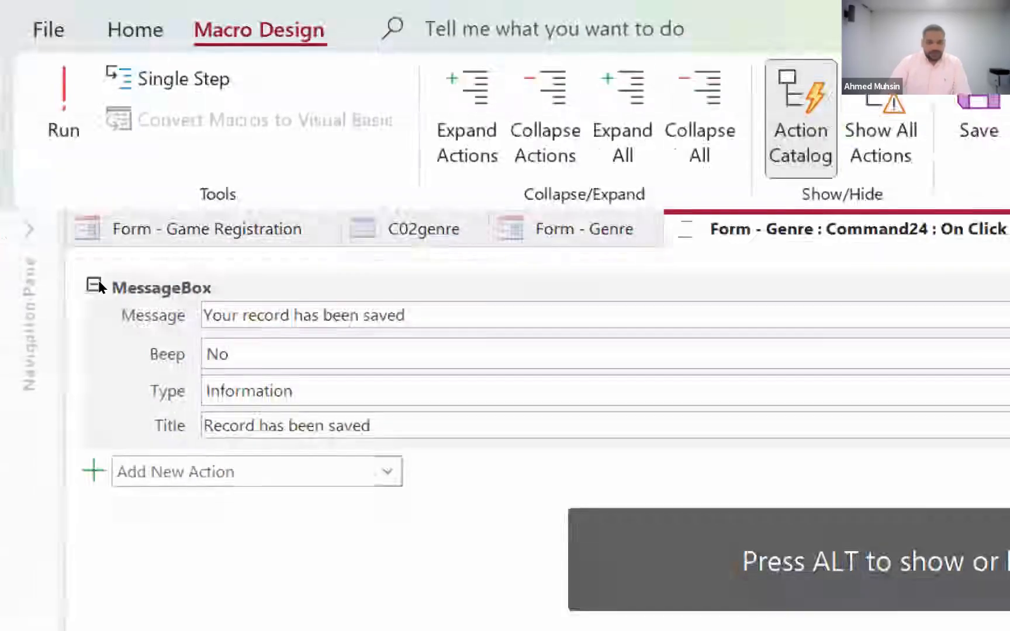
# - Add a SaveRecord action below the MessageBox action in the Save Record button's macro
pyautogui.click(387, 471)
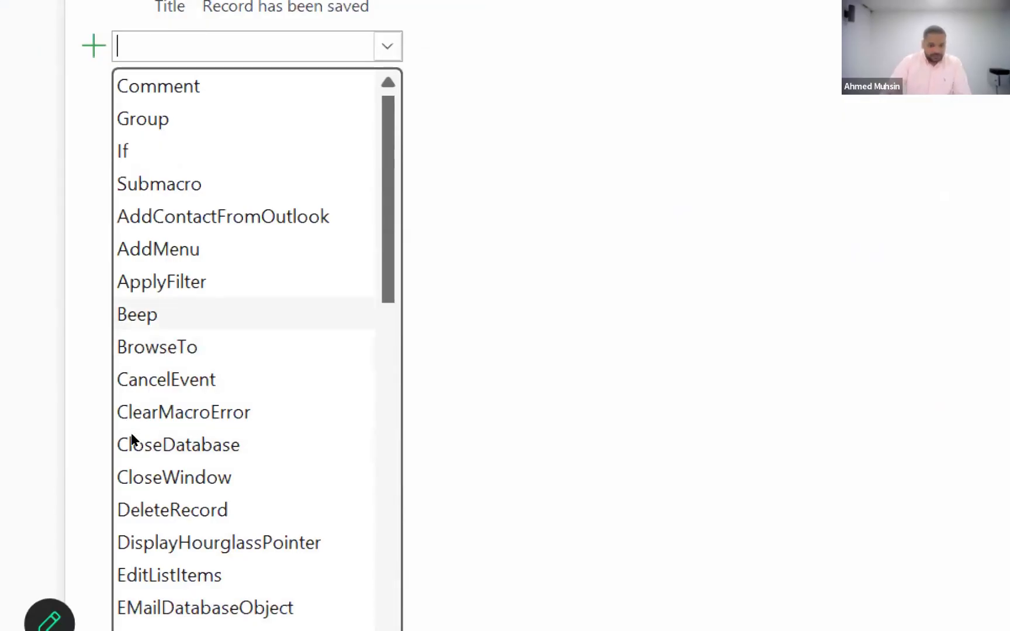
pyautogui.scroll(-1, 131, 453)
pyautogui.scroll(1, 130, 456)
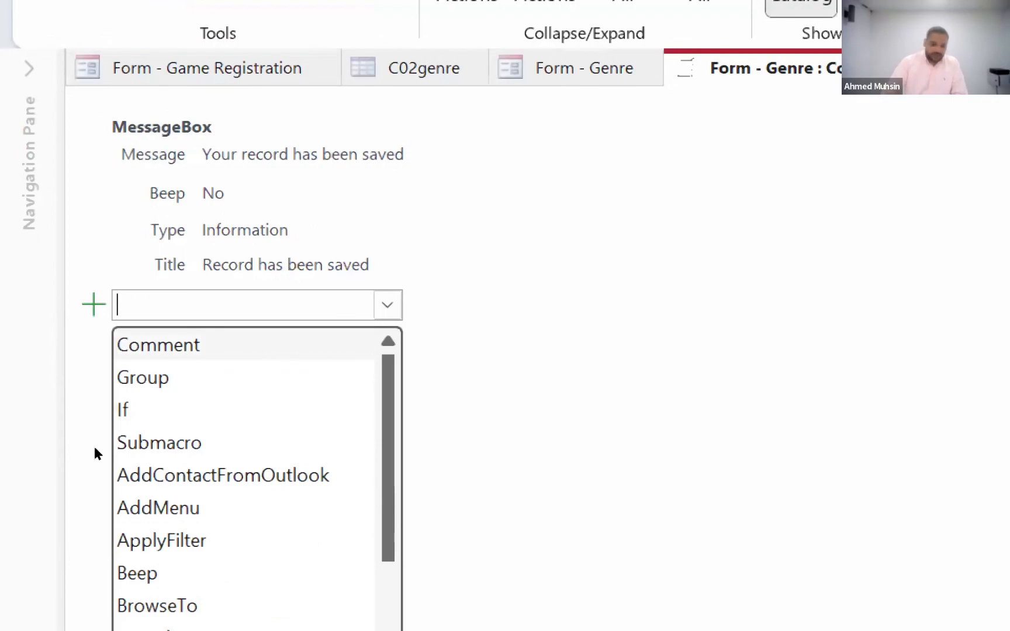
pyautogui.scroll(-7, 106, 498)
pyautogui.scroll(6, 399, 483)
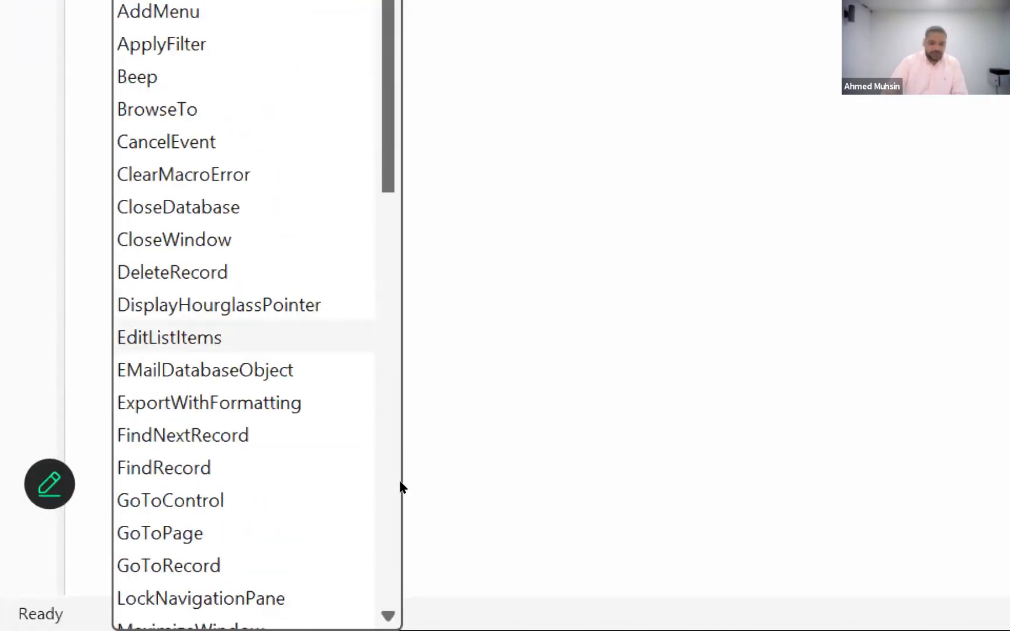
pyautogui.click(100, 202)
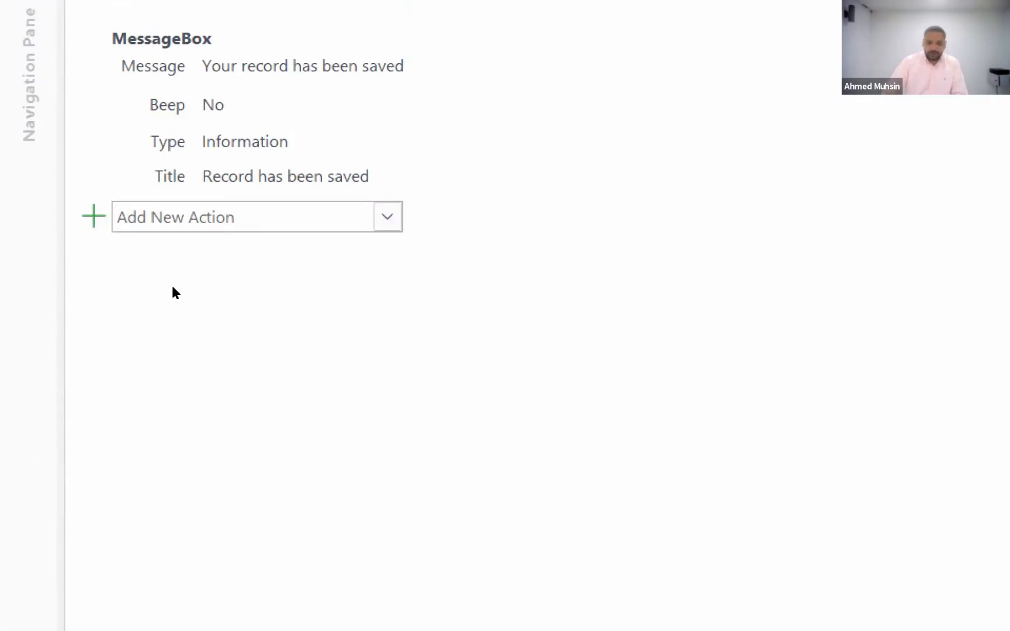
pyautogui.click(388, 217)
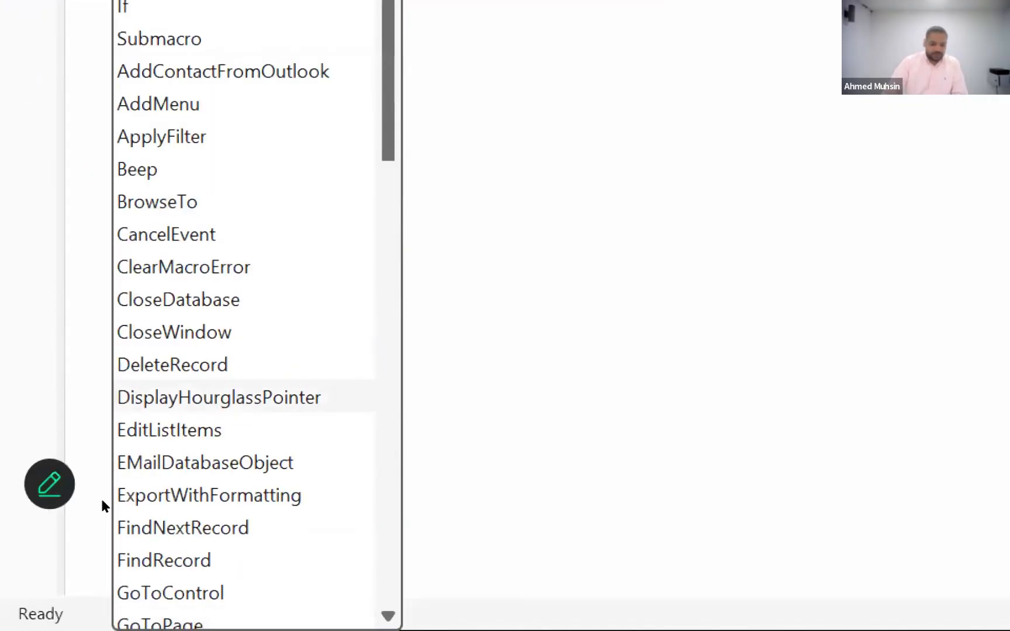
pyautogui.scroll(-2, 99, 516)
pyautogui.scroll(-6, 97, 526)
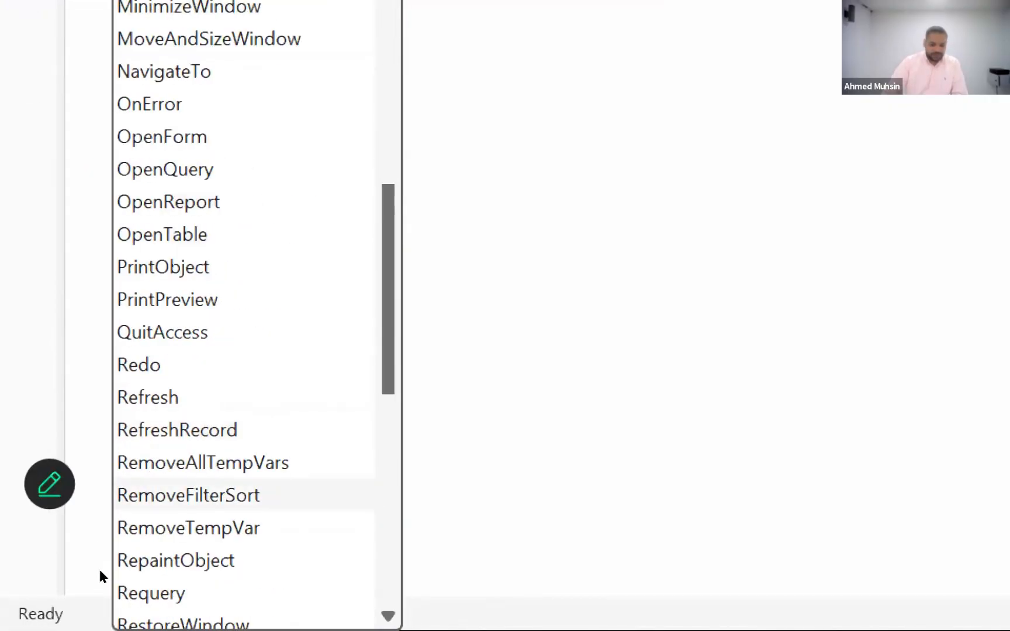
pyautogui.scroll(-2, 100, 579)
pyautogui.scroll(-2, 97, 586)
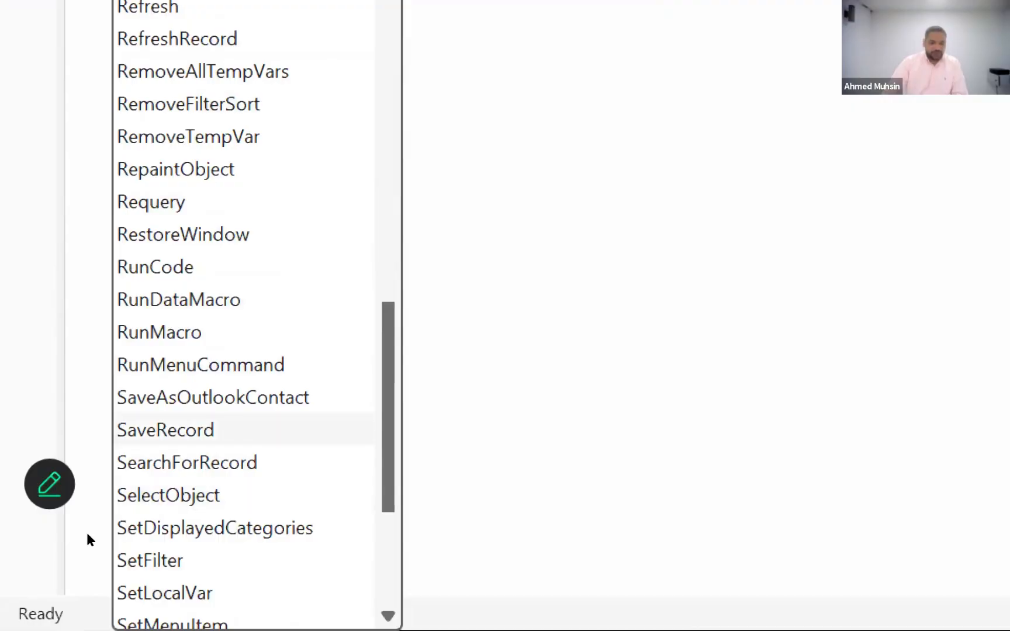
pyautogui.click(184, 438)
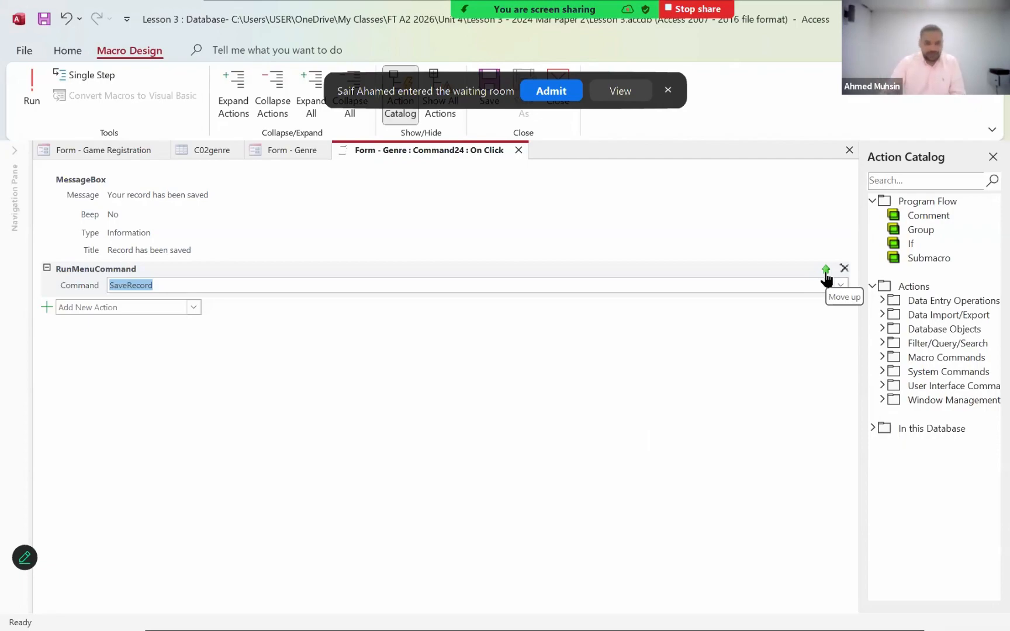
# - Admit everyone in the Zoom waiting room and close the participants list
pyautogui.click(491, 106)
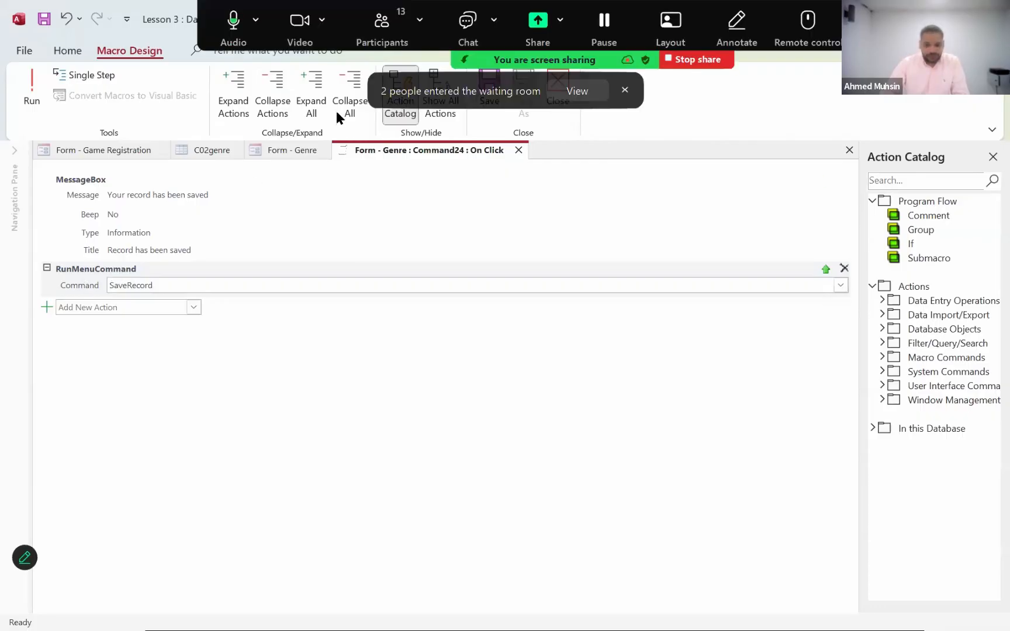
pyautogui.click(619, 252)
pyautogui.click(638, 185)
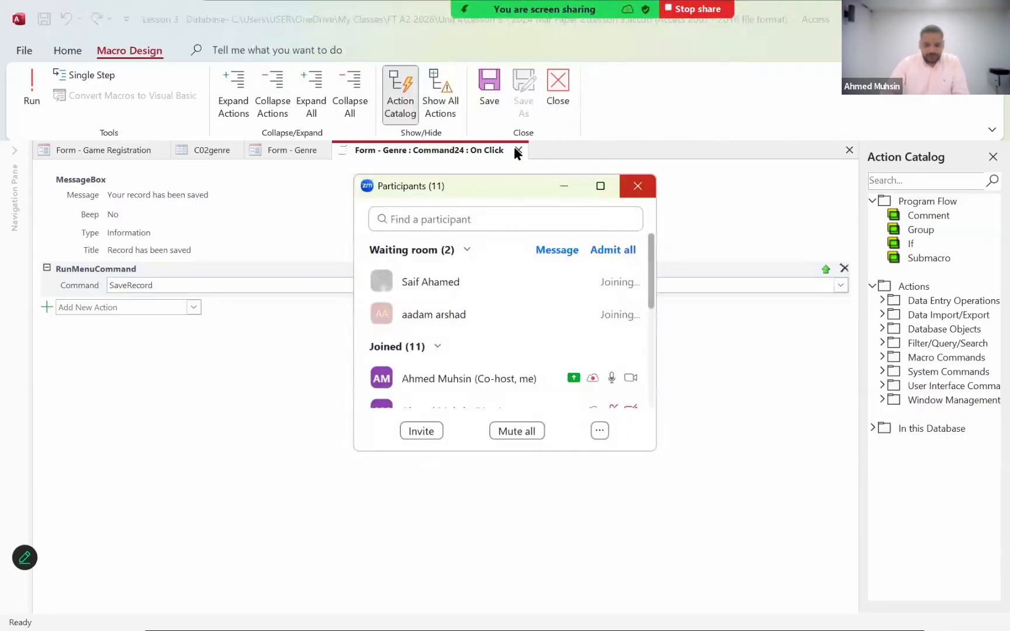
# - Save and close the Save Record button's On Click macro in Access
pyautogui.click(490, 94)
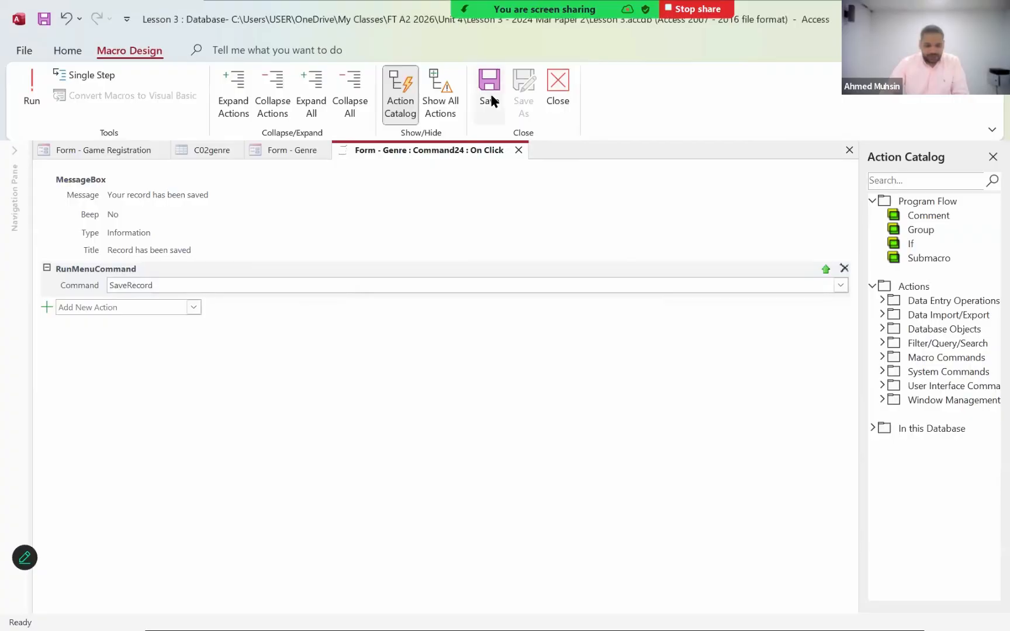
pyautogui.click(555, 104)
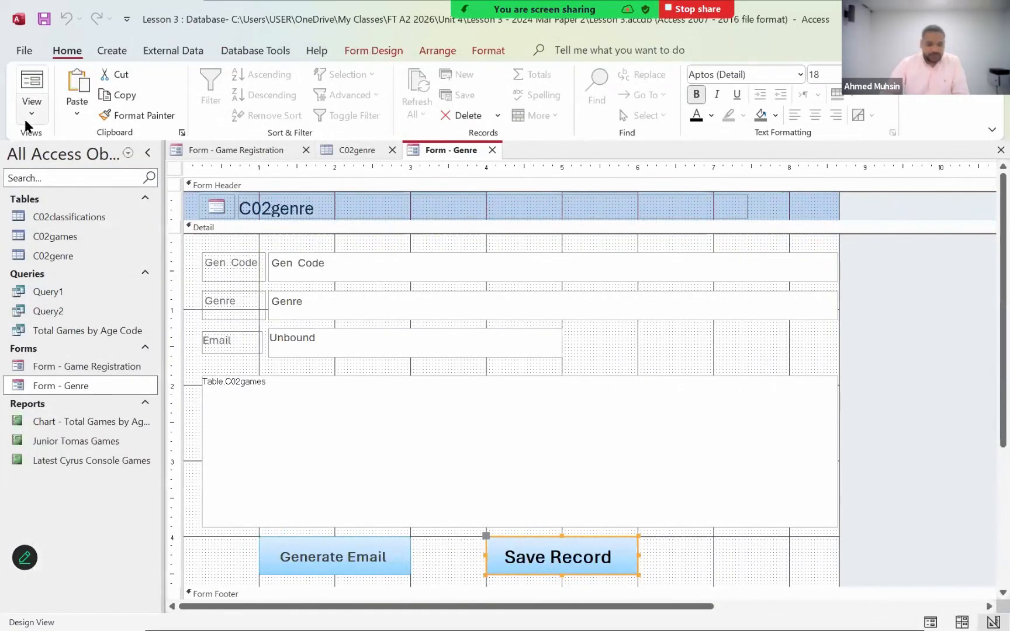
# - In Form view, add a new record with Gen Code A75 and Genre Test, then save it with the form's Save Record button
pyautogui.click(26, 123)
pyautogui.click(47, 142)
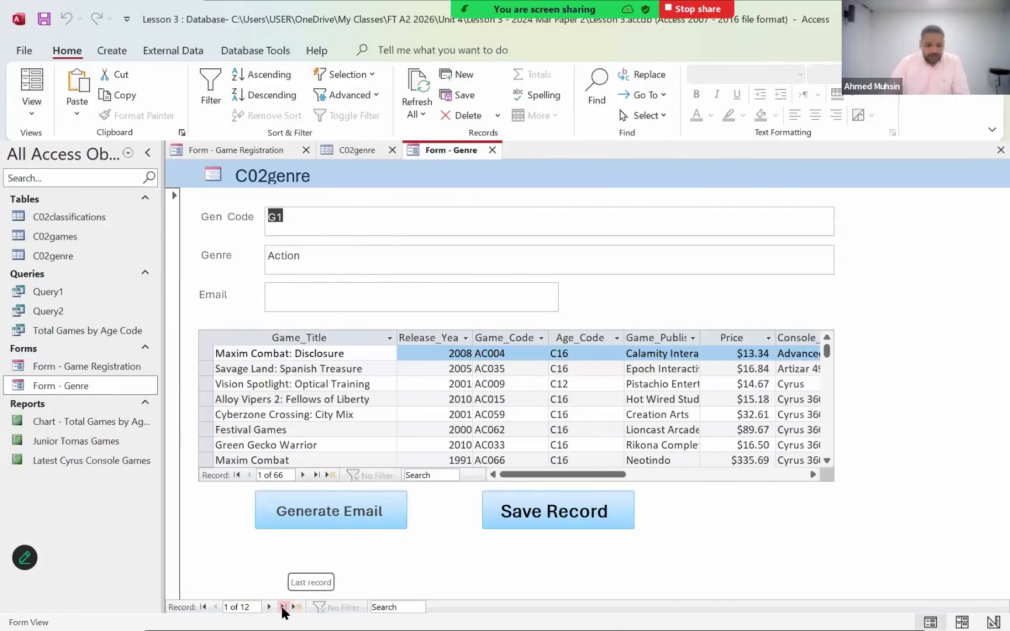
pyautogui.click(295, 608)
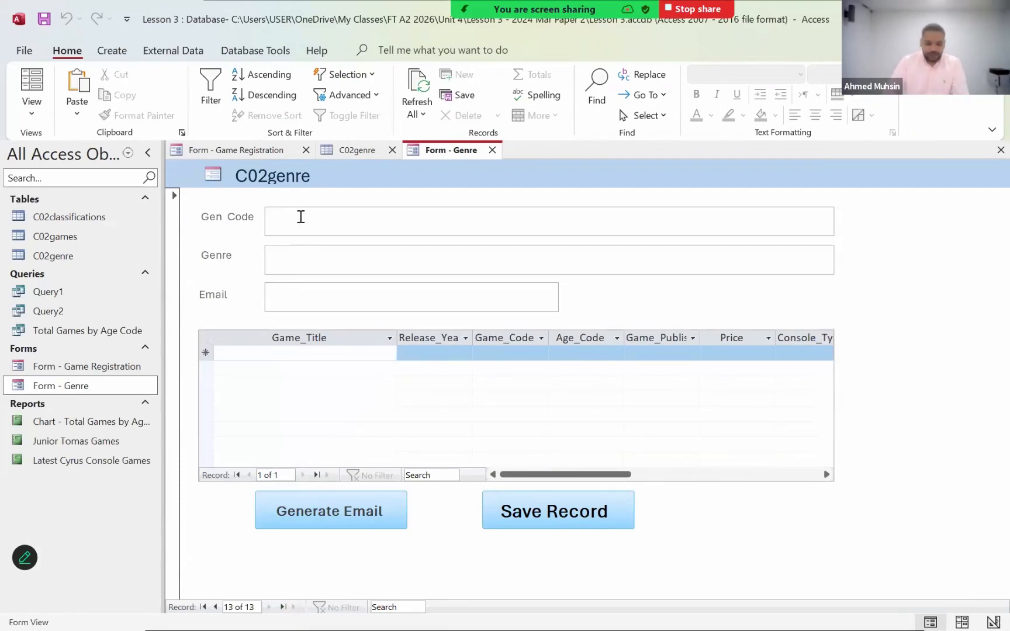
pyautogui.write('A75')
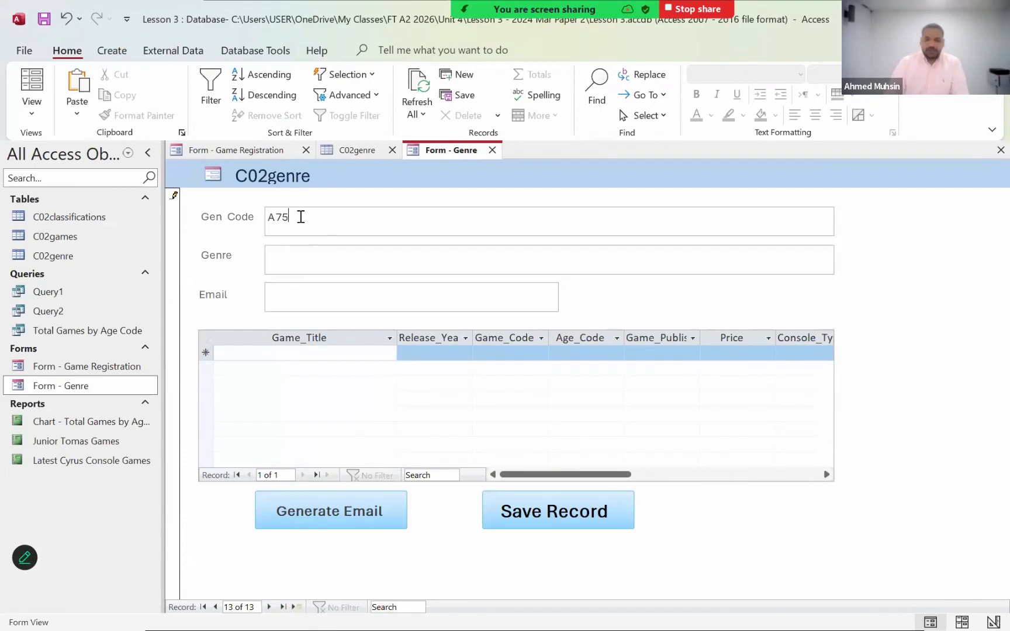
pyautogui.press('BackSpace')
pyautogui.press('BackSpace')
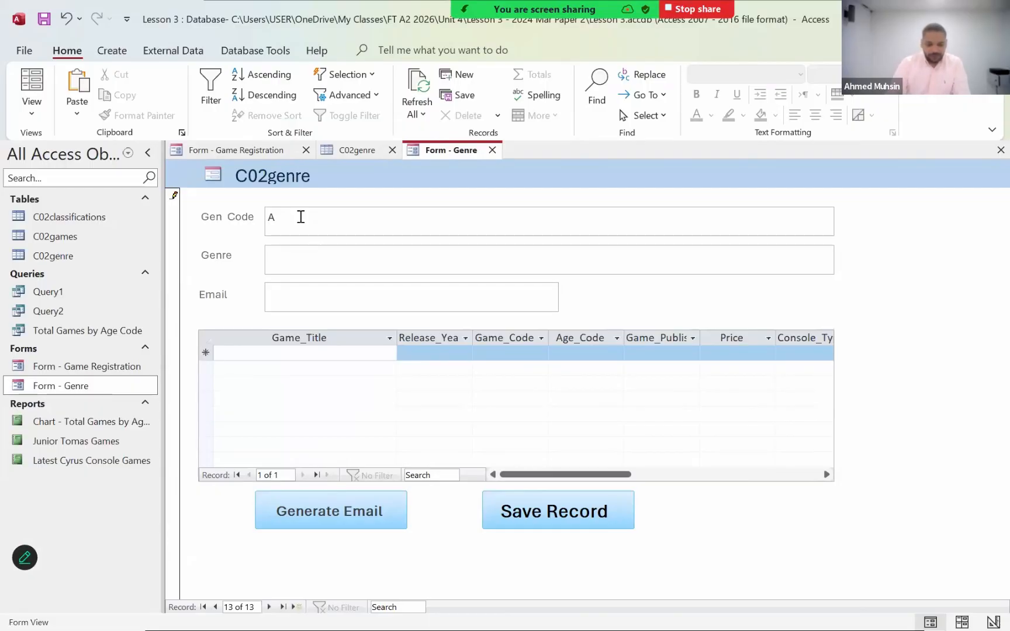
pyautogui.write('75')
pyautogui.click(277, 262)
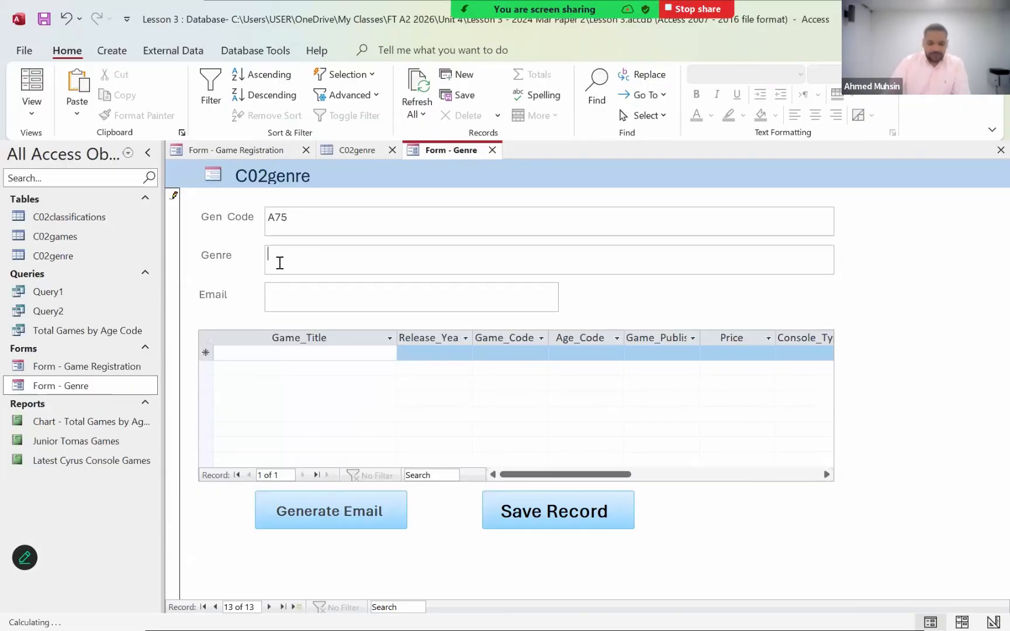
pyautogui.write('Test')
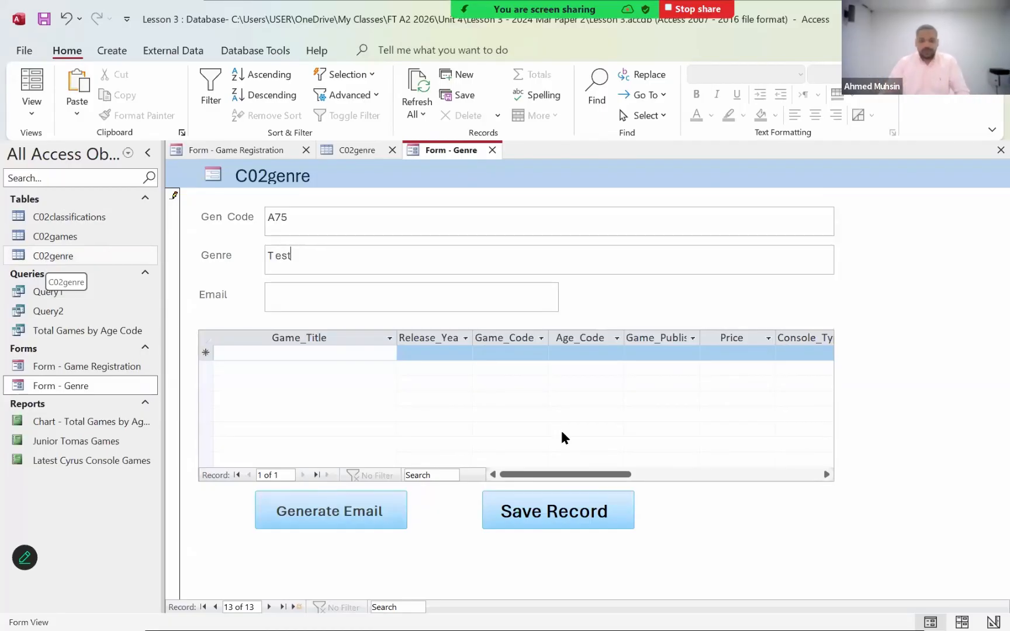
pyautogui.click(530, 513)
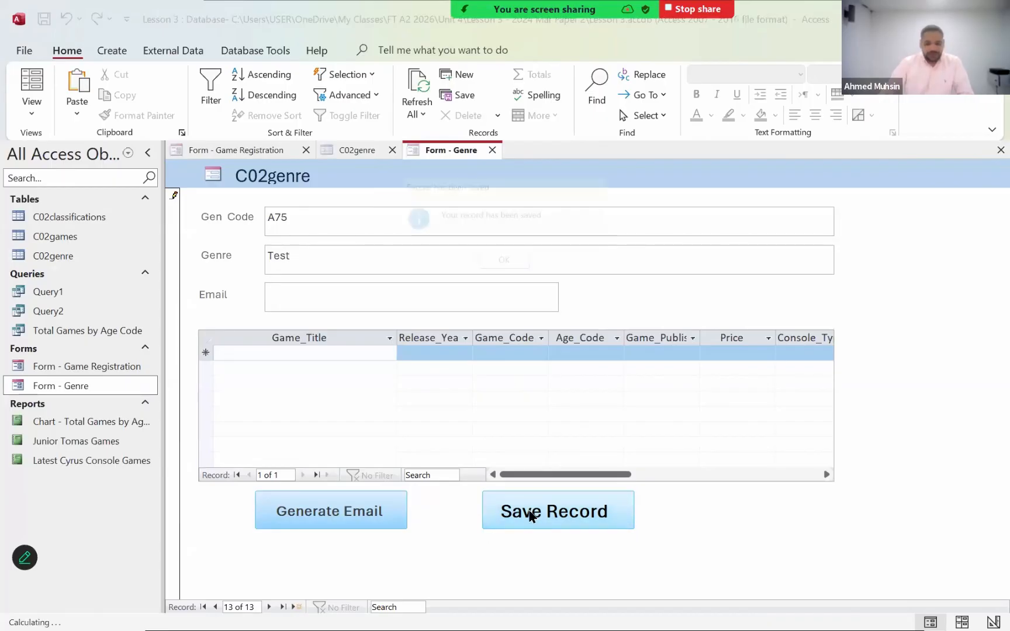
pyautogui.click(504, 265)
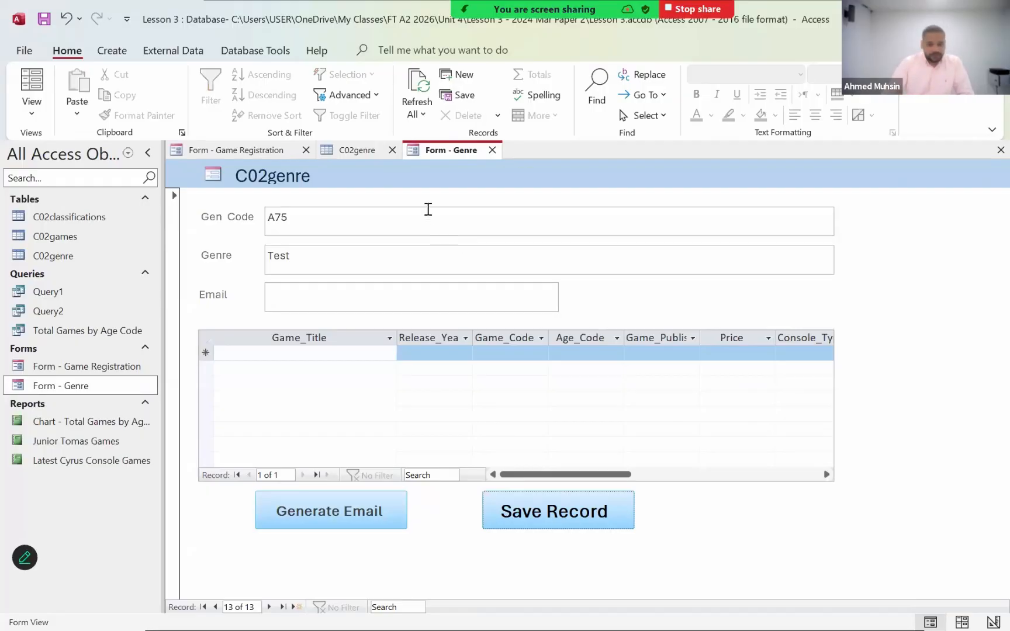
# - Refresh the C02genre table and check it for the new A75 record
pyautogui.click(362, 152)
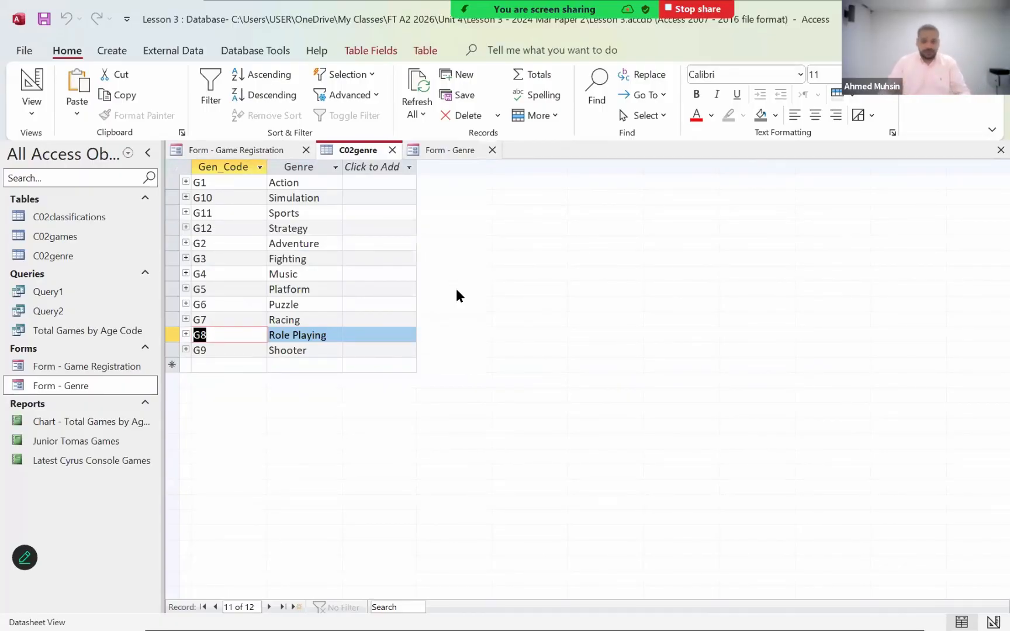
pyautogui.click(418, 102)
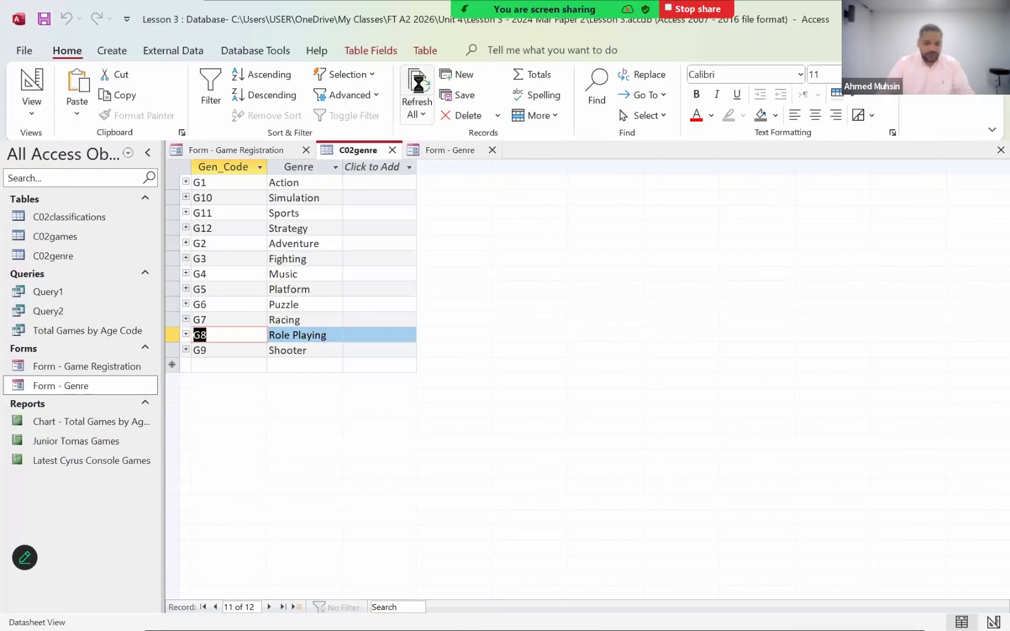
pyautogui.click(170, 182)
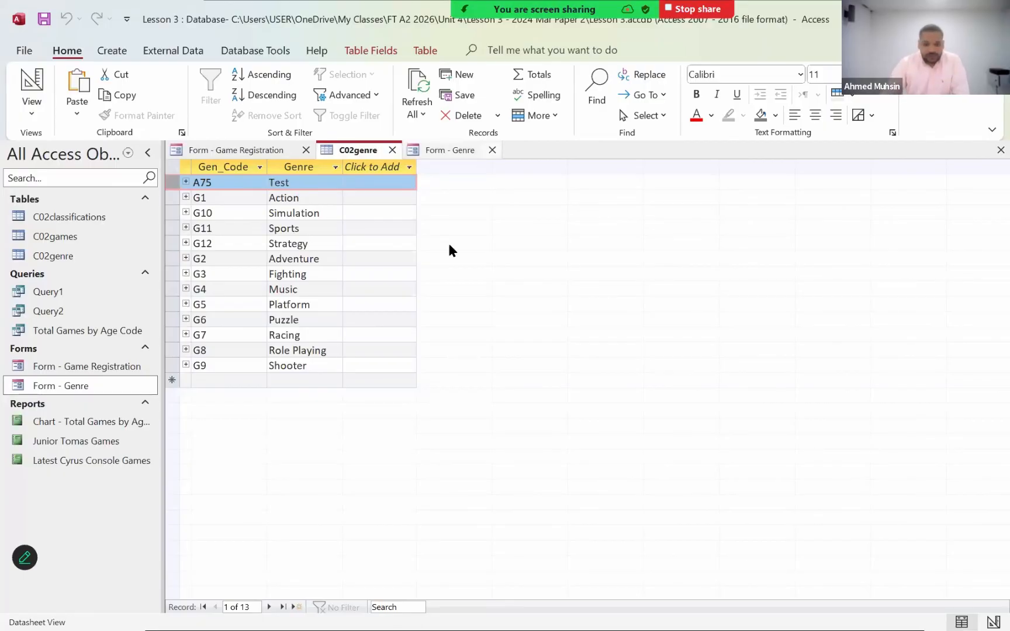
# - Reopen the Save Record button's On Click macro from the Genre form's Design view and delete its SaveRecord command
pyautogui.click(443, 150)
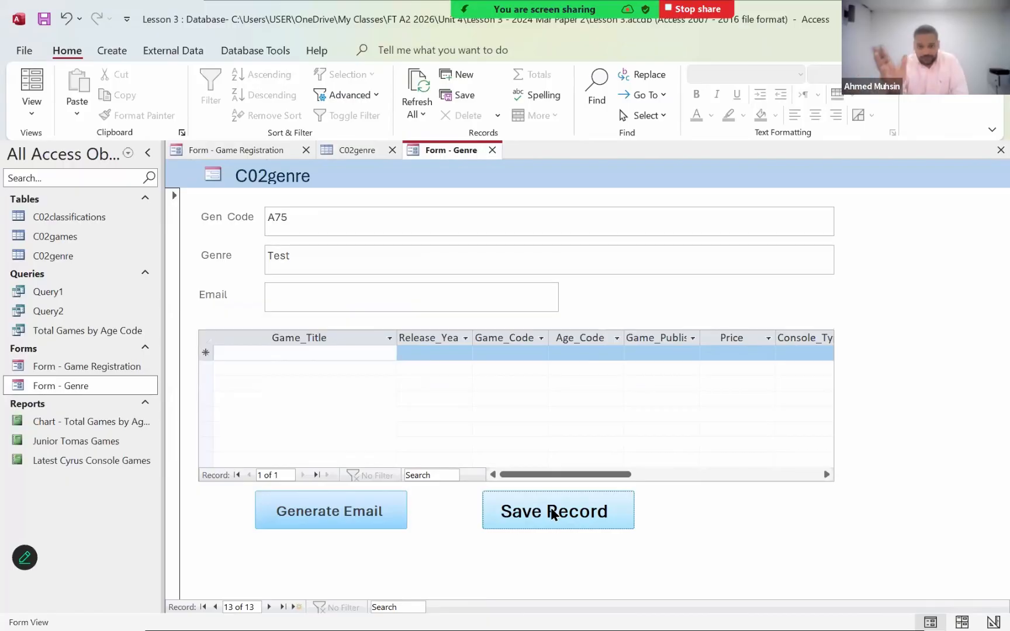
pyautogui.click(36, 113)
pyautogui.click(36, 209)
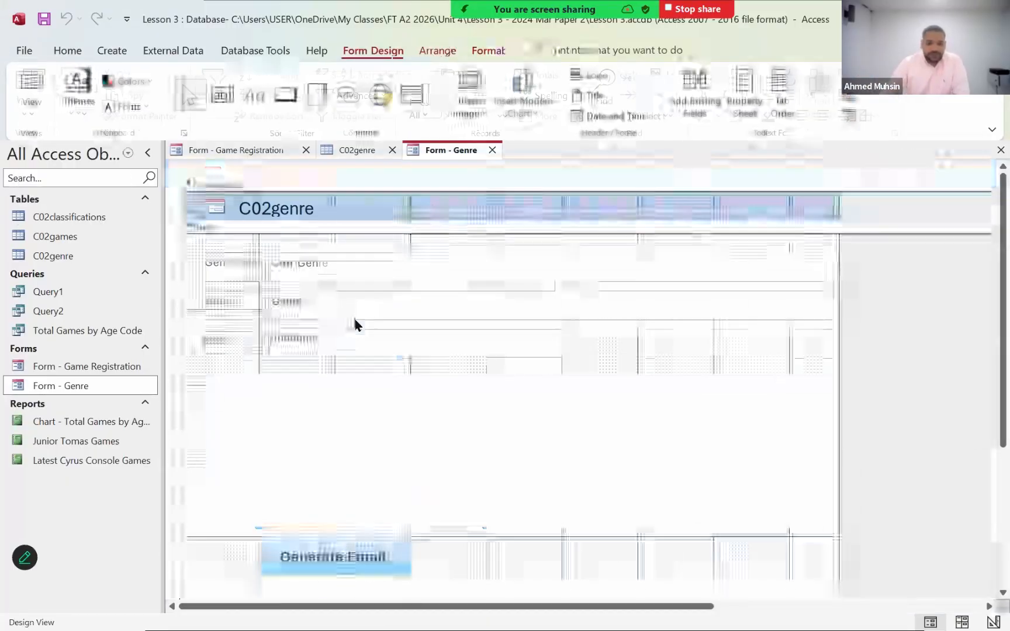
pyautogui.rightClick(503, 576)
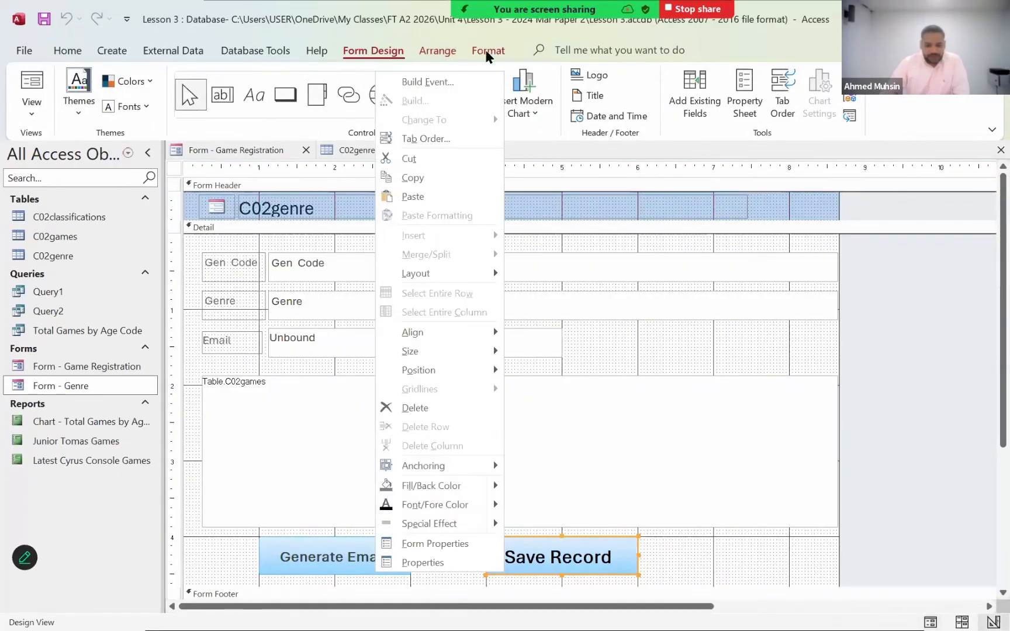
pyautogui.click(423, 87)
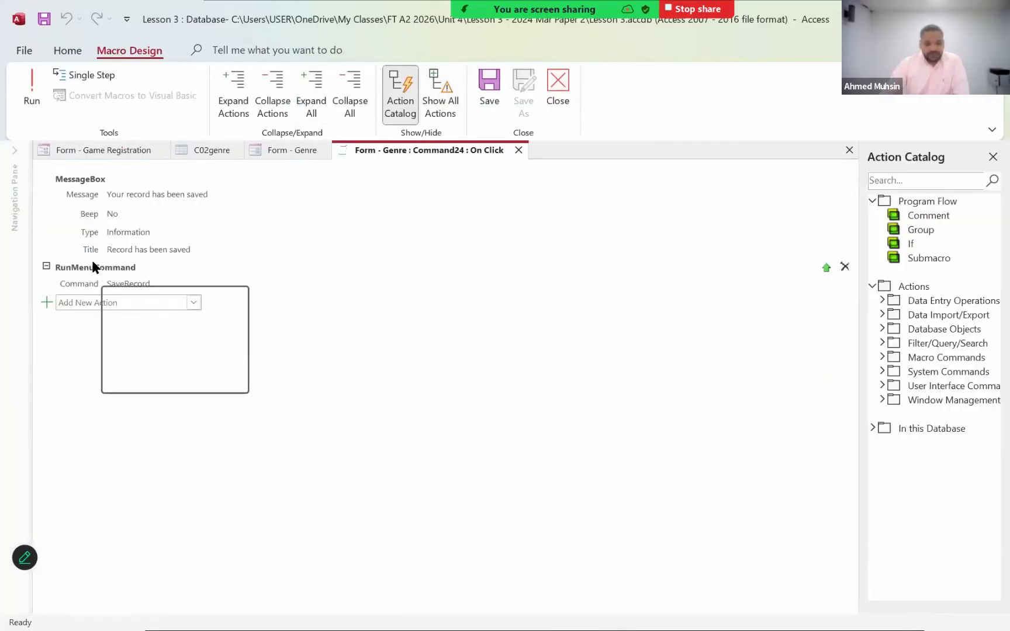
pyautogui.click(844, 268)
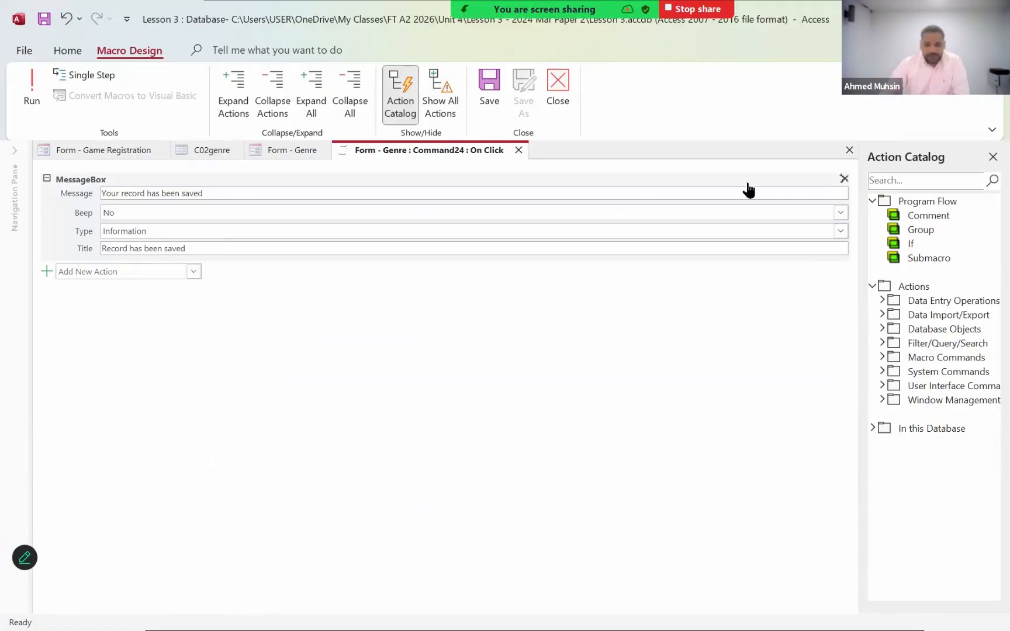
# - Delete the MessageBox action from the Save Record button's macro and add an If block in its place
pyautogui.click(844, 179)
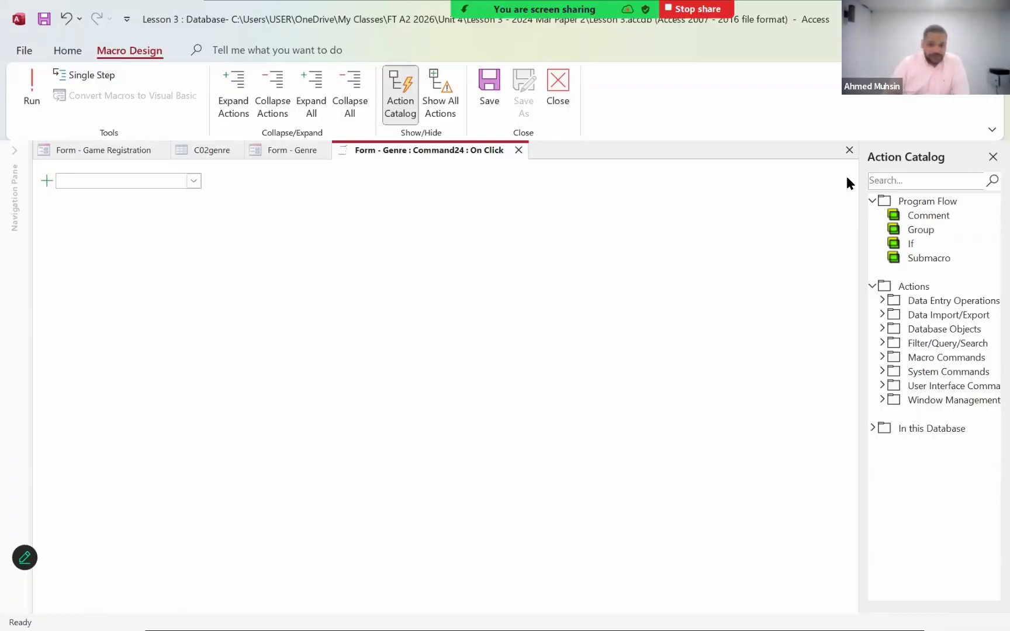
pyautogui.click(193, 182)
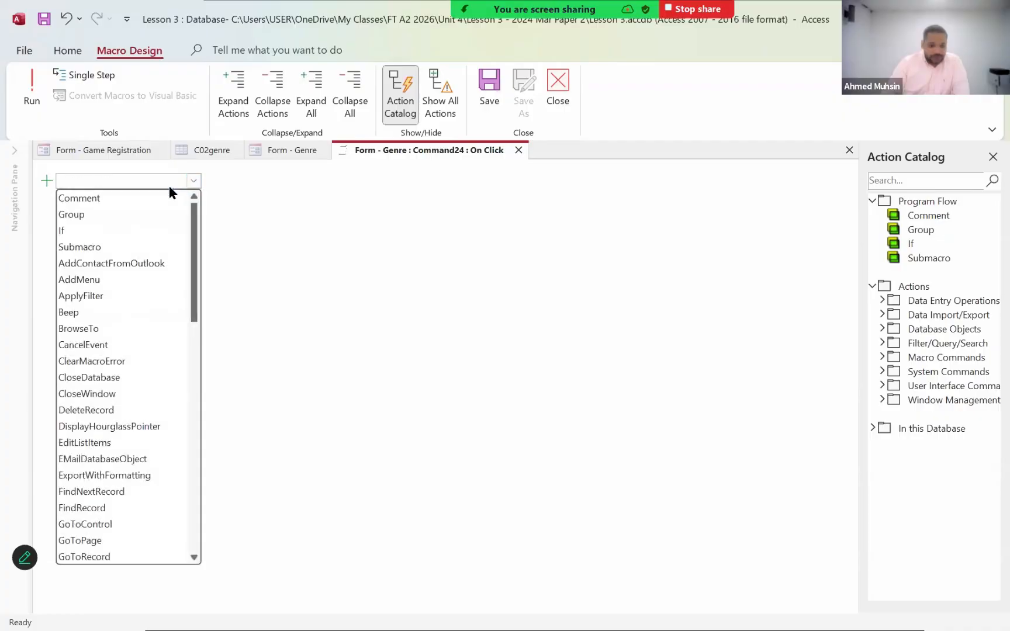
pyautogui.click(75, 230)
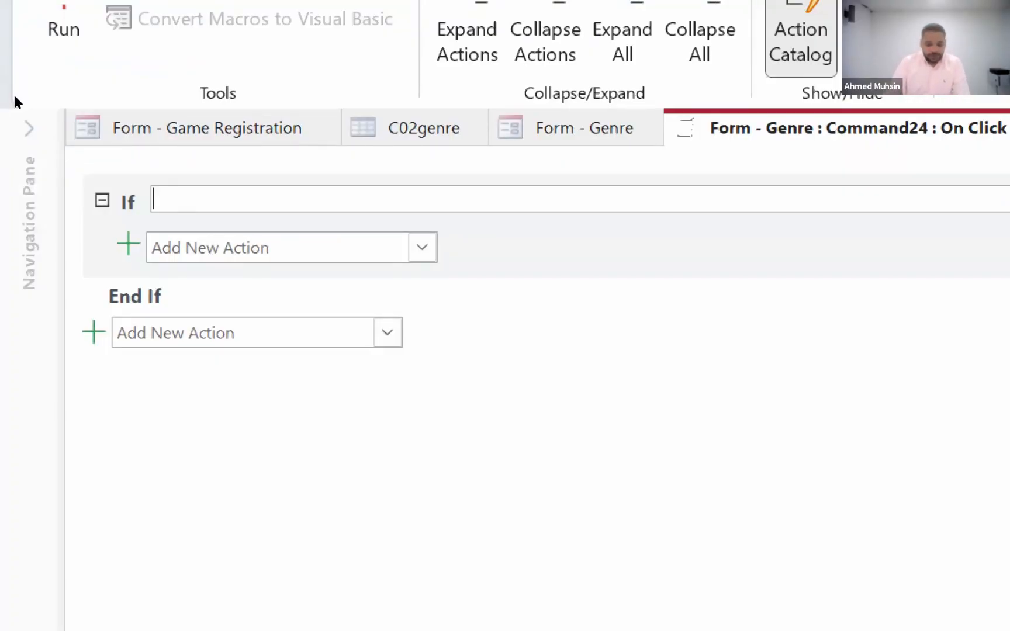
# - Begin the If condition with a MsgBox call whose prompt reads "Are you sure you want to save the record?", followed by a comma
pyautogui.write('Msg')
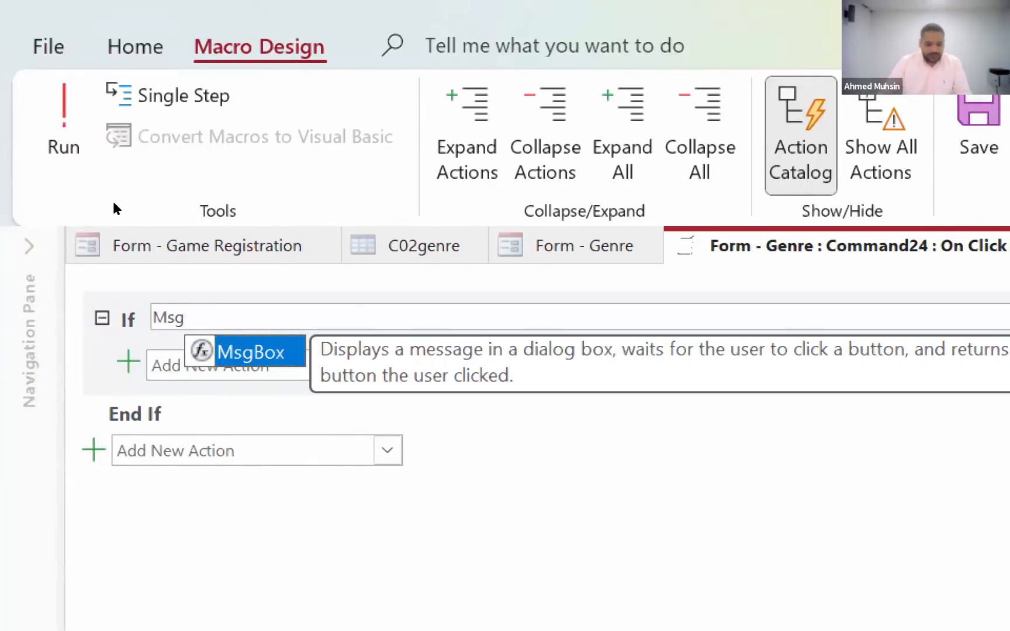
pyautogui.write('Box(')
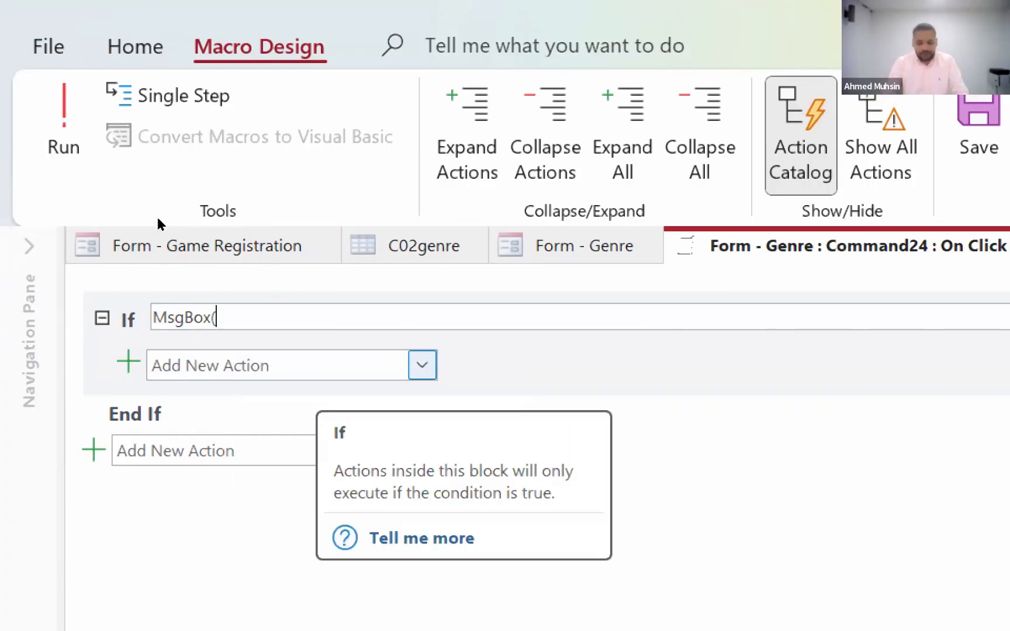
pyautogui.write('""')
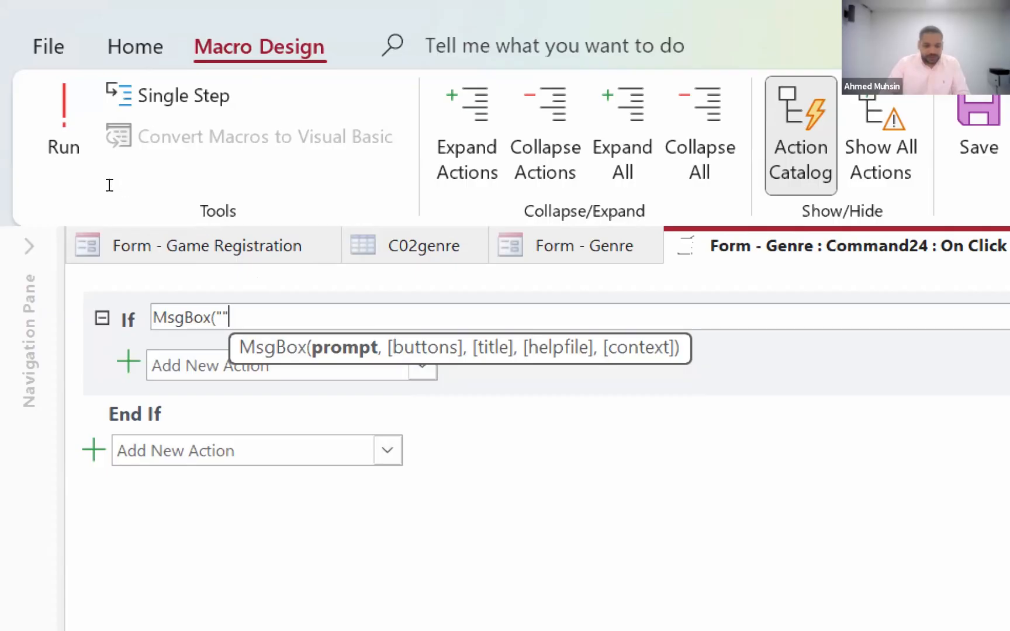
pyautogui.press('Left')
pyautogui.press('Left')
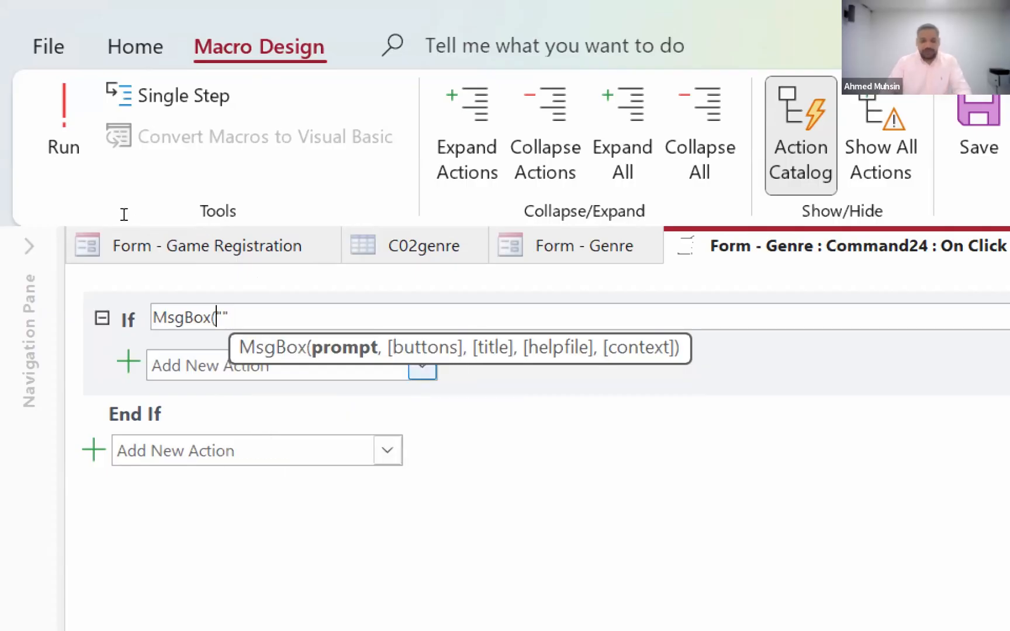
pyautogui.press('Right')
pyautogui.write('Are yo')
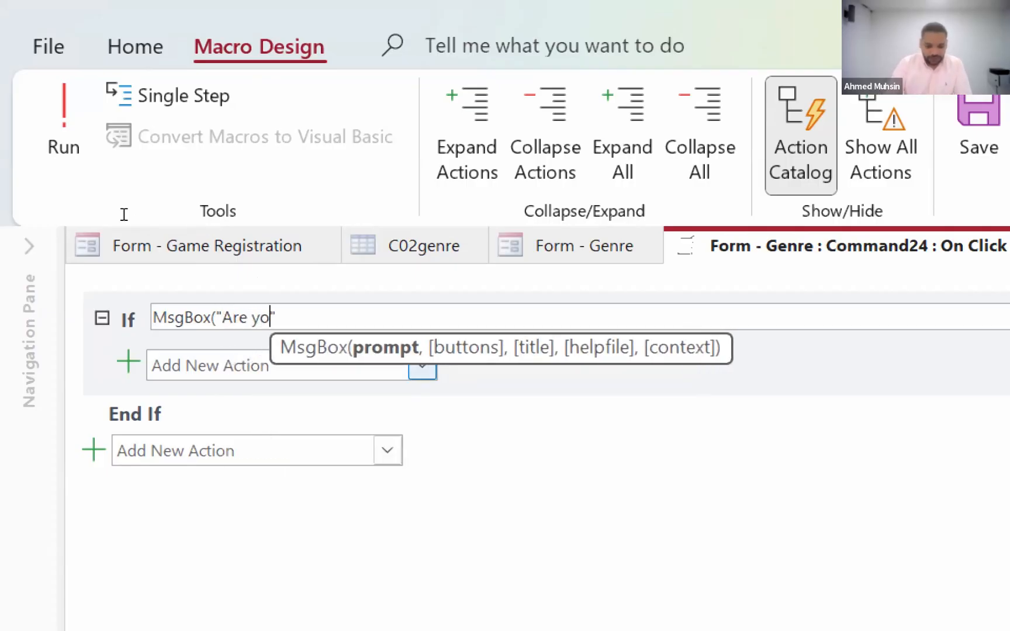
pyautogui.write('u sure ')
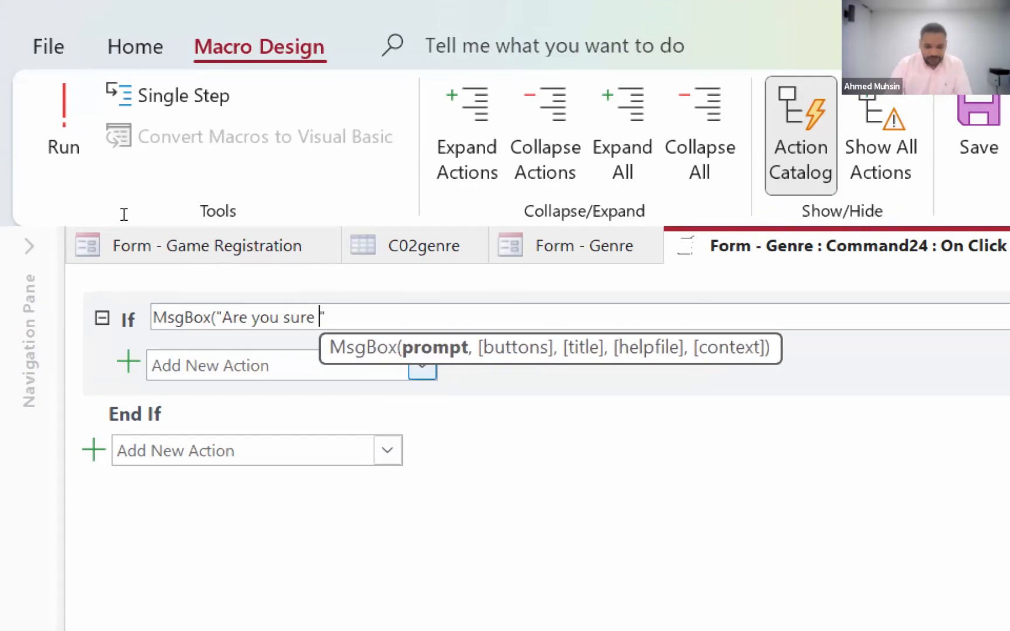
pyautogui.write('you want to sa')
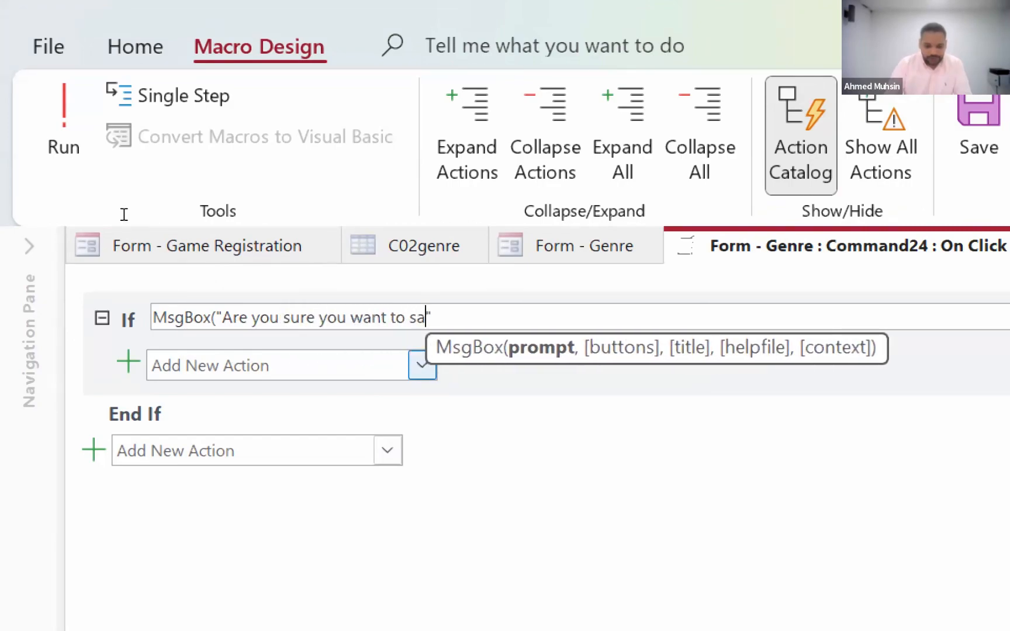
pyautogui.write('ve the record')
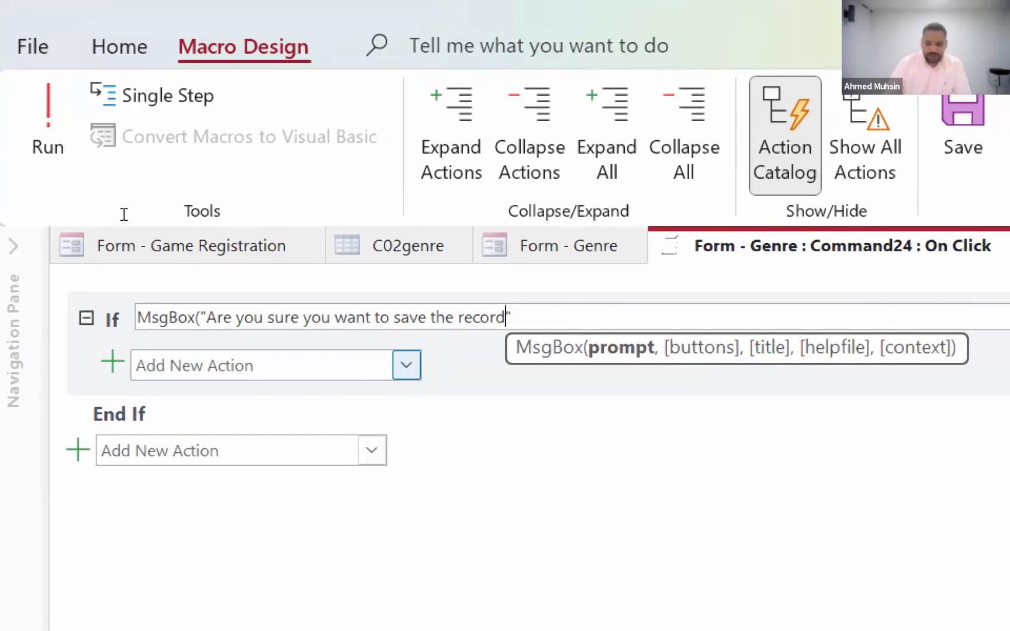
pyautogui.write('?')
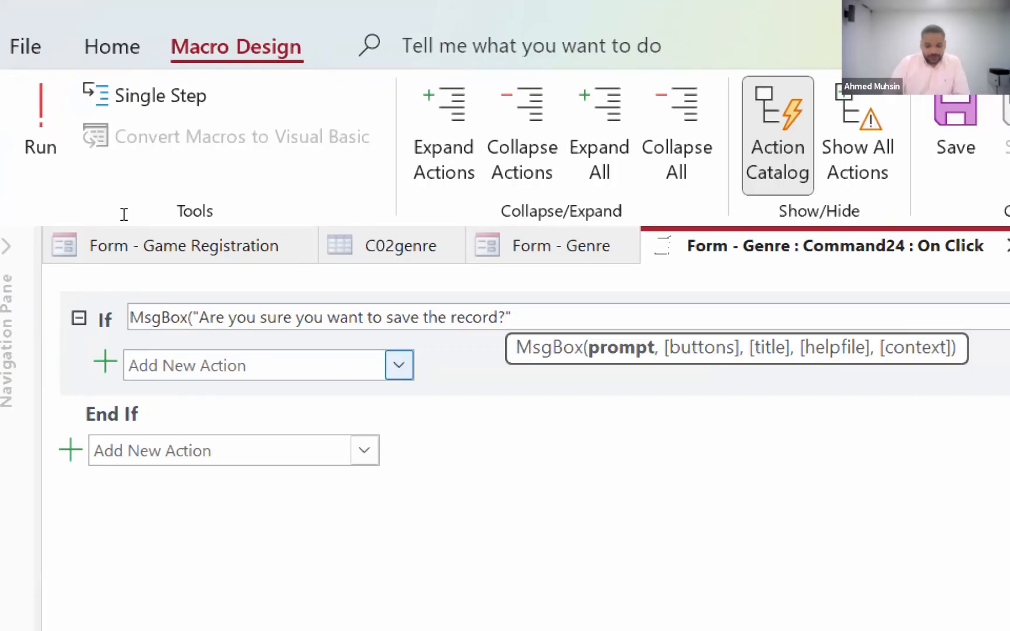
pyautogui.press('Right')
pyautogui.write(',')
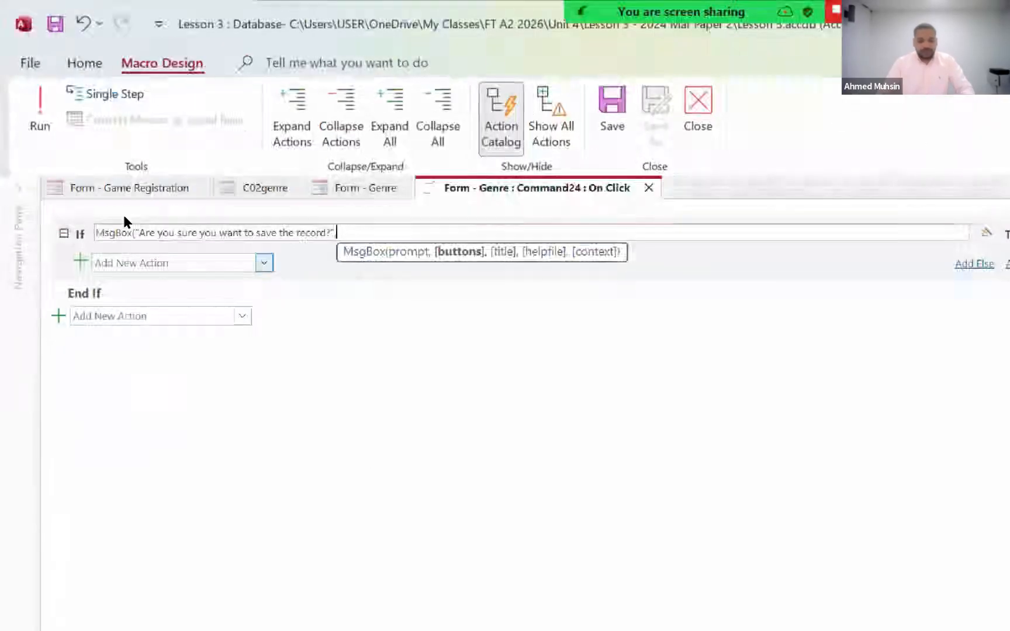
# - Look up the value for Yes and No buttons in the Word document, and finish the MsgBox call in Access with 4 and an equals sign
pyautogui.hotkey('alt', 'Tab')
pyautogui.hotkey('alt', 'Tab')
pyautogui.hotkey('alt', 'Tab')
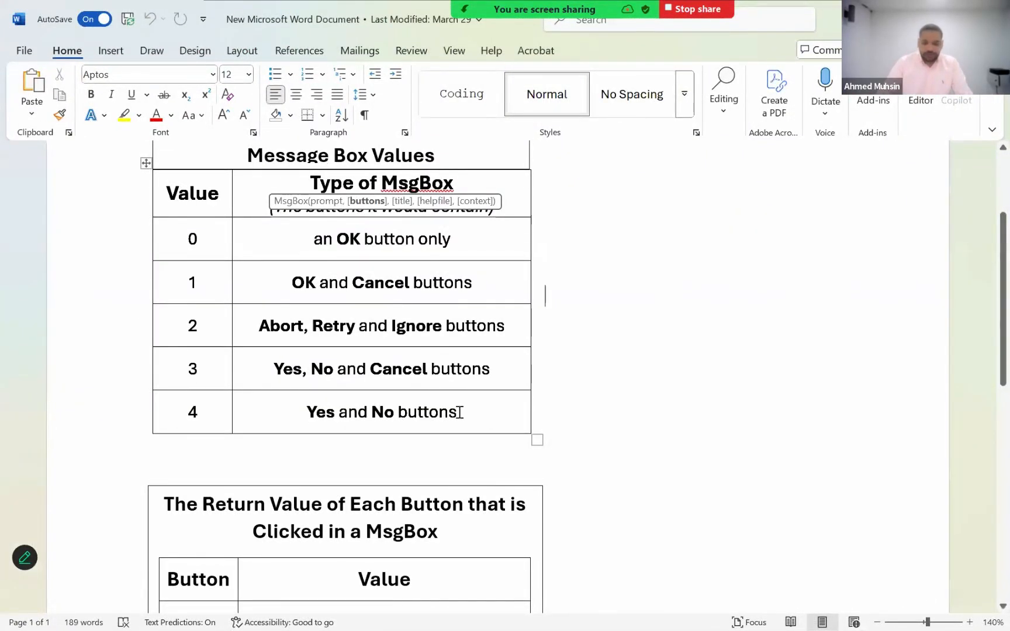
pyautogui.moveTo(458, 410); pyautogui.dragTo(307, 413)
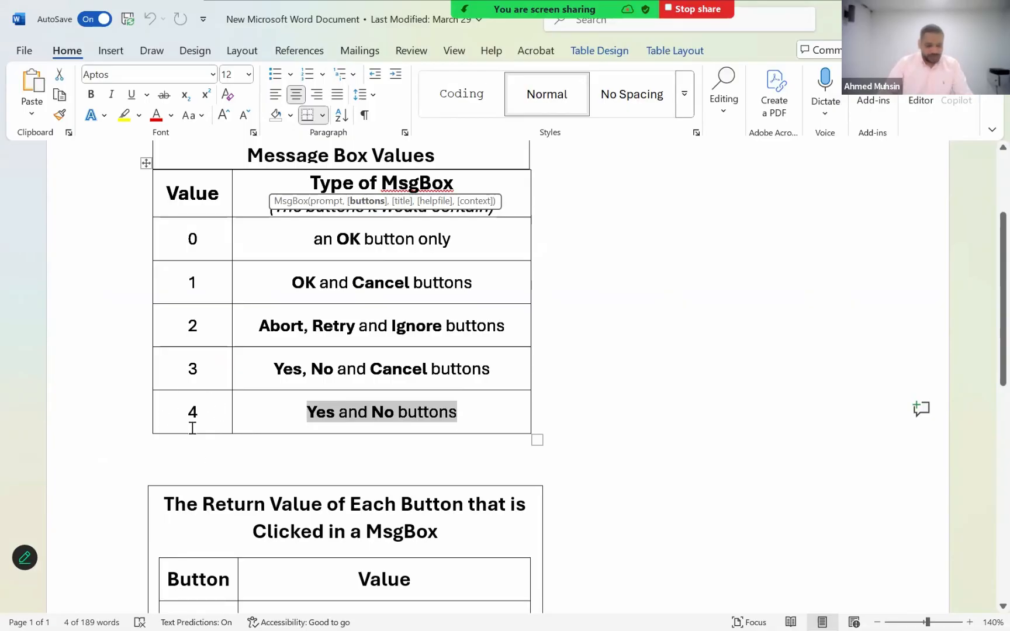
pyautogui.hotkey('alt', 'Tab')
pyautogui.press('super+plus')
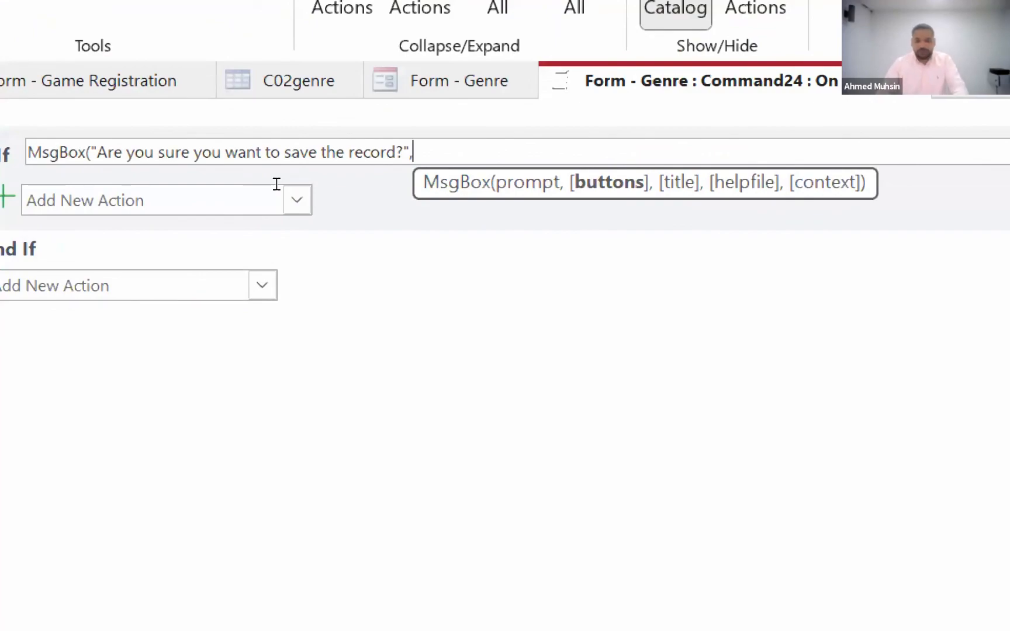
pyautogui.write('4')
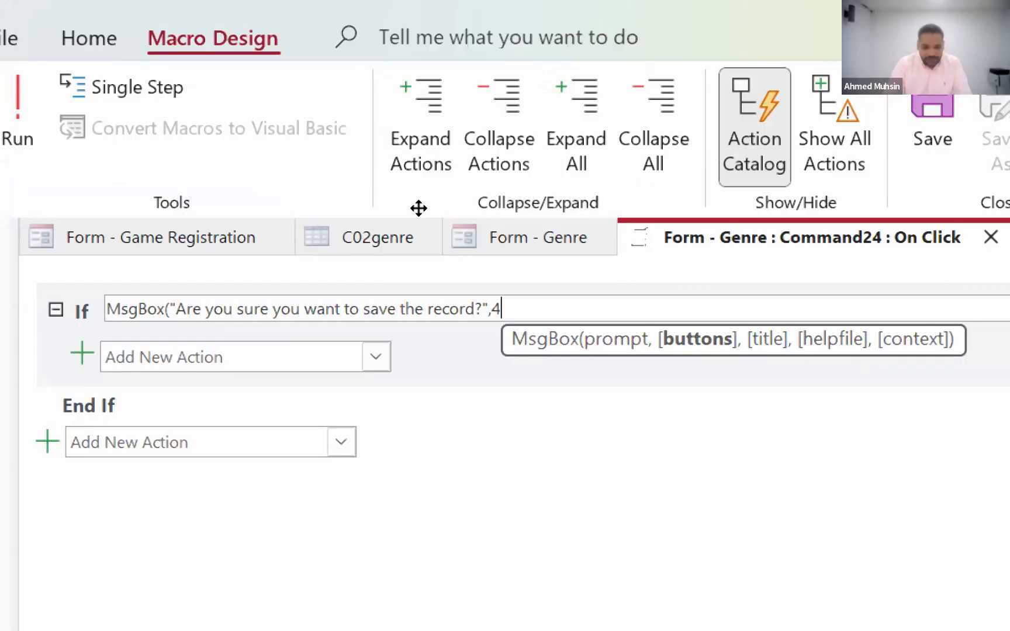
pyautogui.write(')')
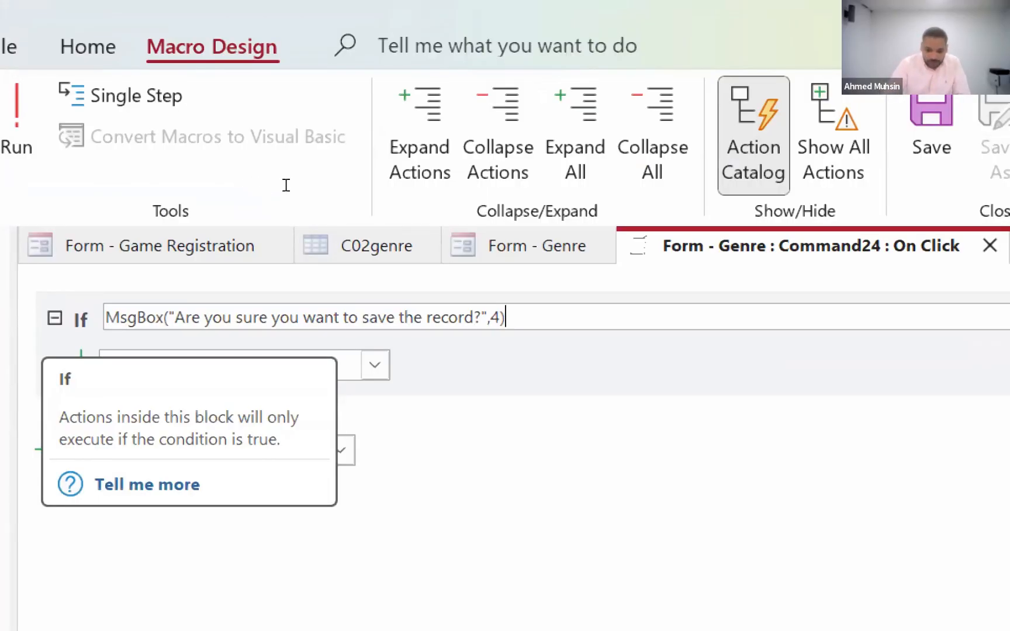
pyautogui.write('=')
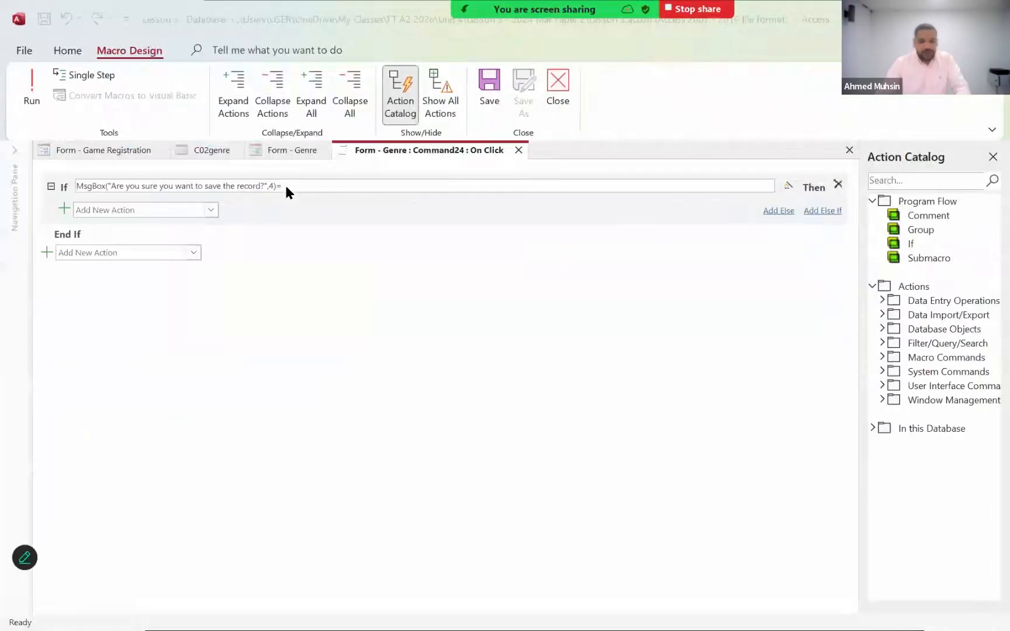
# - Look up the Yes button's return value in the Word document and complete the If condition in Access with 6
pyautogui.hotkey('alt', 'Tab')
pyautogui.scroll(-3, 294, 420)
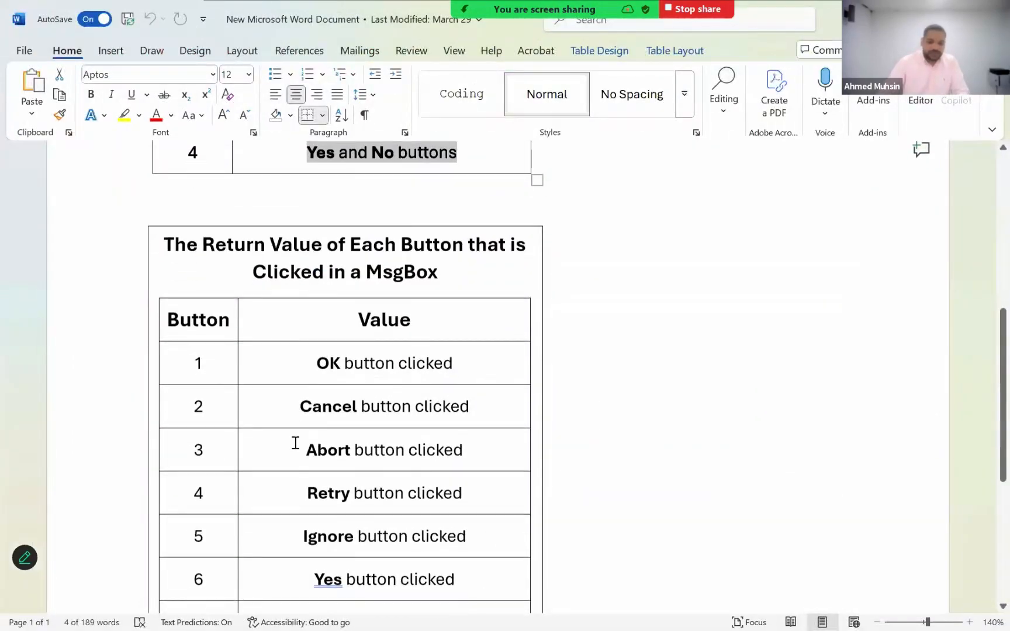
pyautogui.scroll(-1, 294, 452)
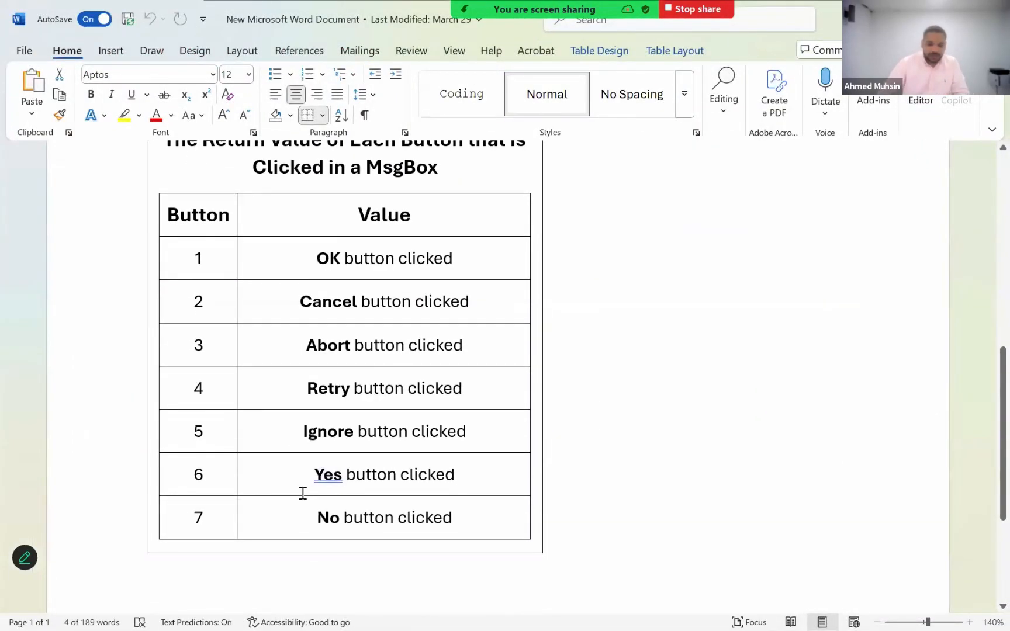
pyautogui.doubleClick(335, 475)
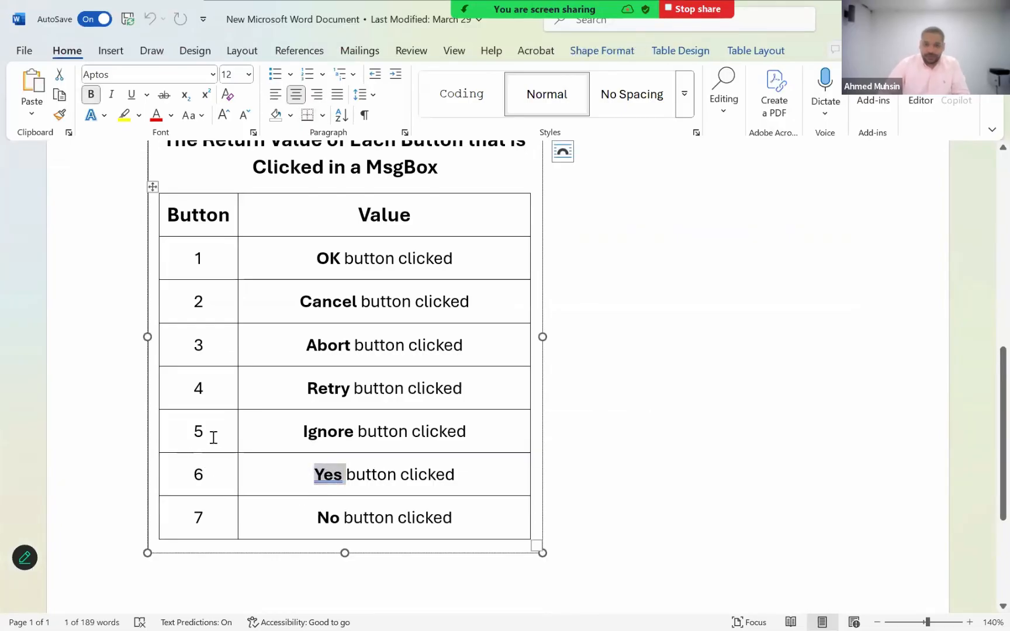
pyautogui.hotkey('alt', 'Tab')
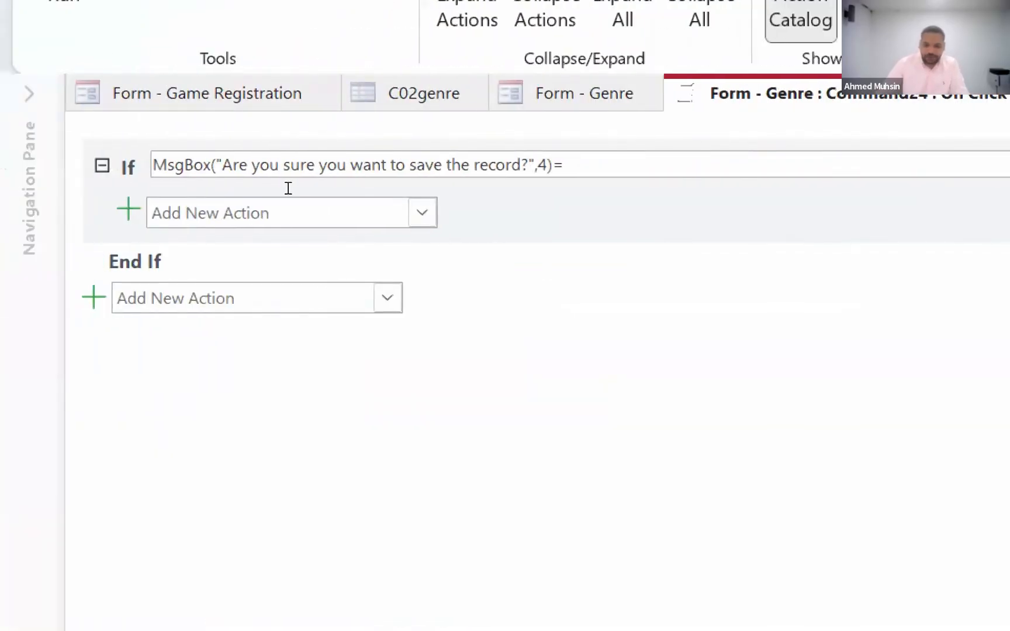
pyautogui.write('6')
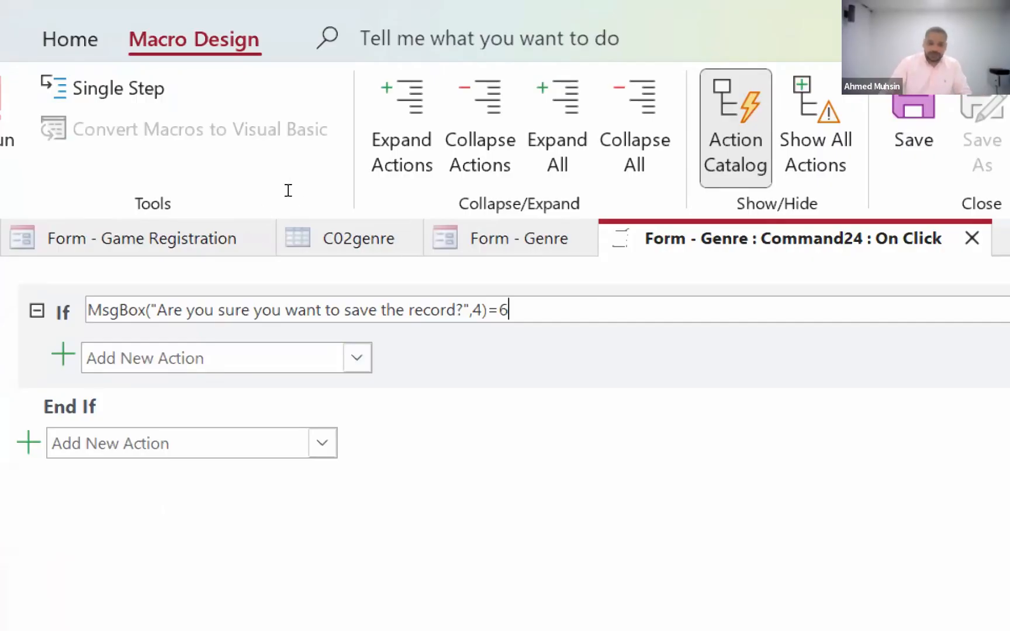
pyautogui.press('Return')
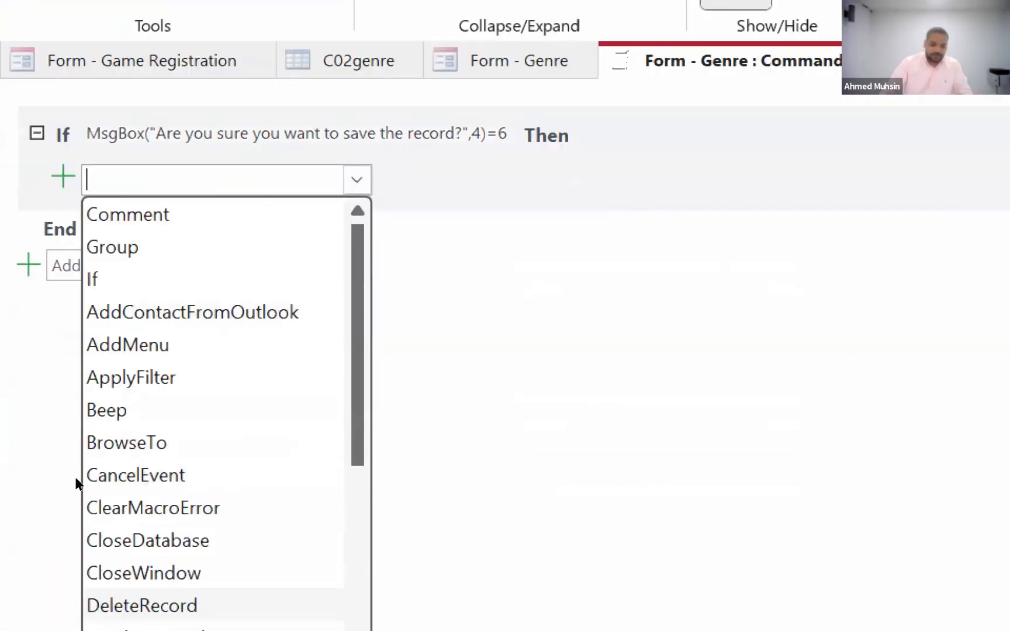
# - Add the SaveRecord command as the action inside the If block
pyautogui.scroll(-9, 112, 394)
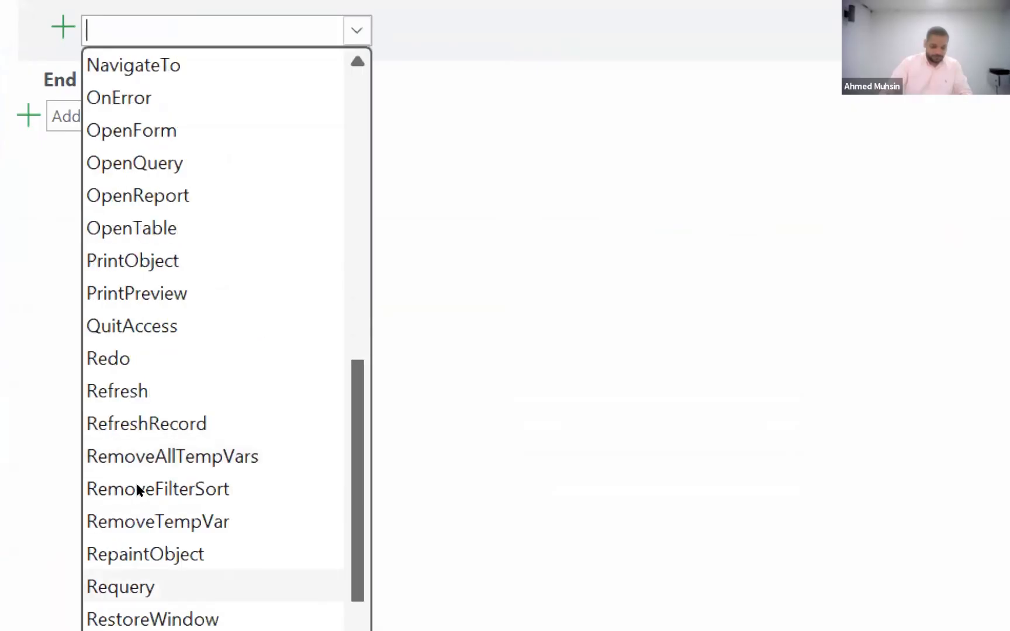
pyautogui.scroll(-3, 139, 490)
pyautogui.click(108, 458)
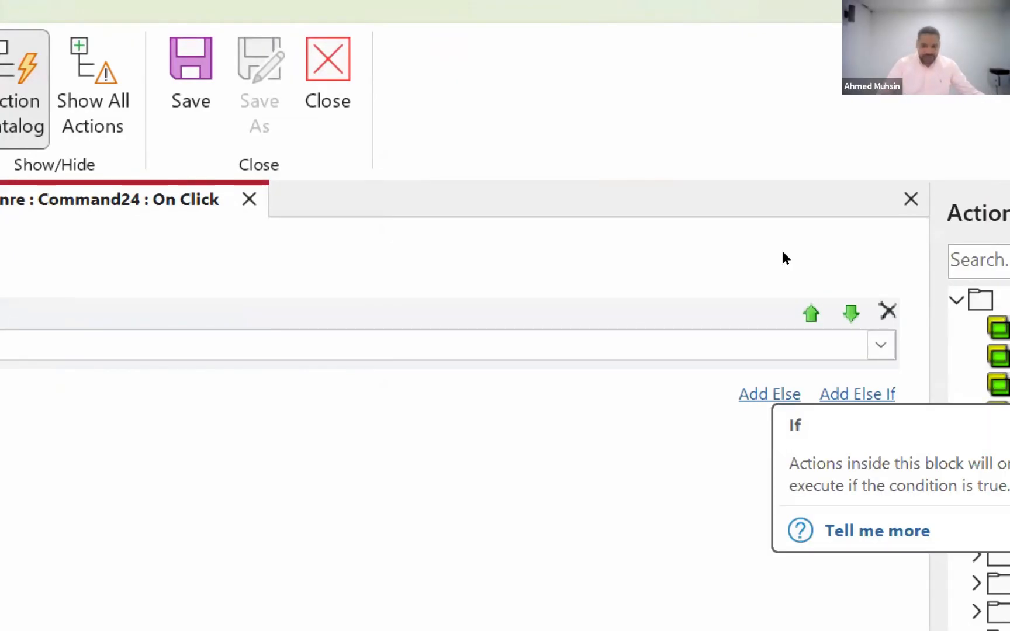
# - Add an Else branch with the CancelEvent action and close the macro
pyautogui.click(769, 394)
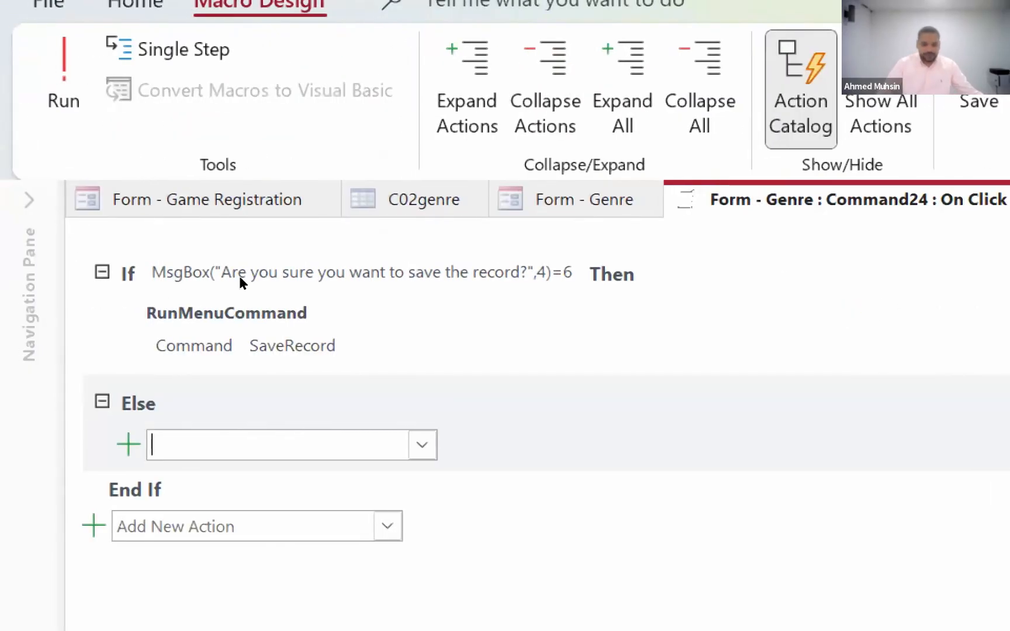
pyautogui.click(422, 445)
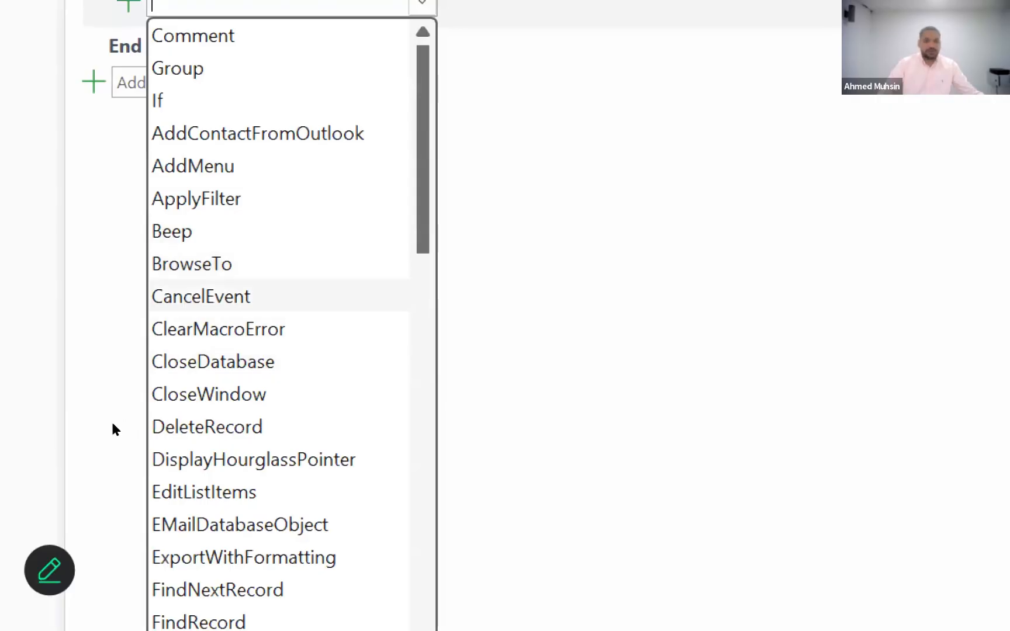
pyautogui.scroll(-1, 128, 537)
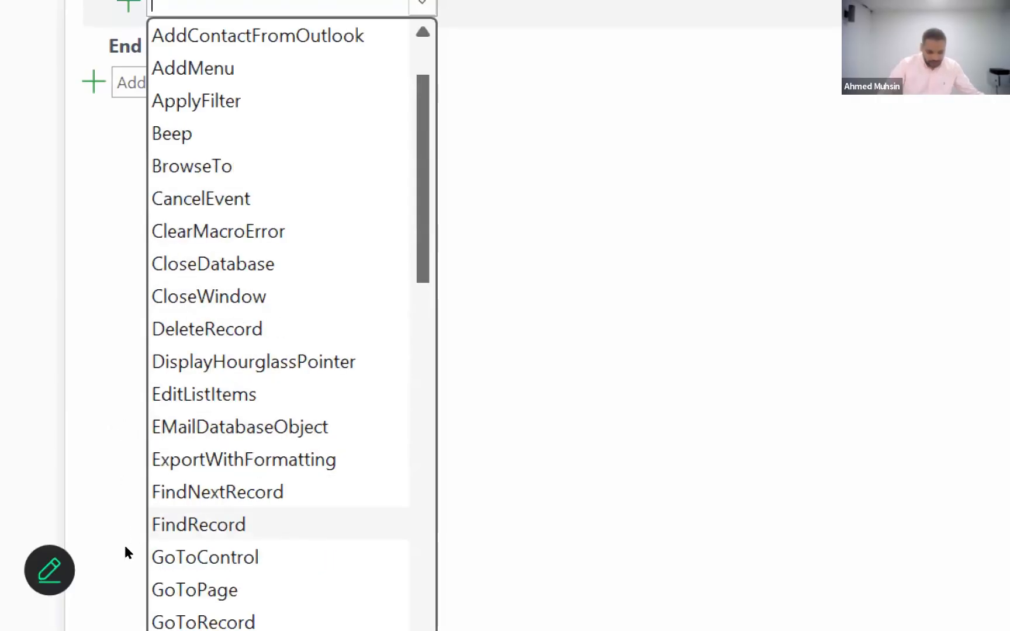
pyautogui.scroll(-2, 124, 558)
pyautogui.scroll(-1, 117, 608)
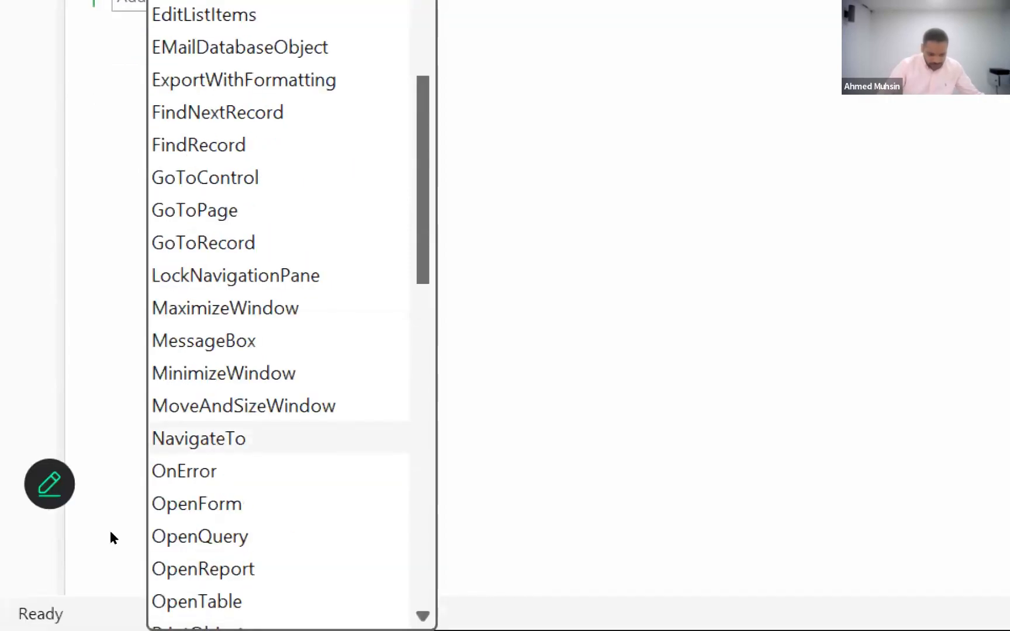
pyautogui.scroll(-10, 111, 532)
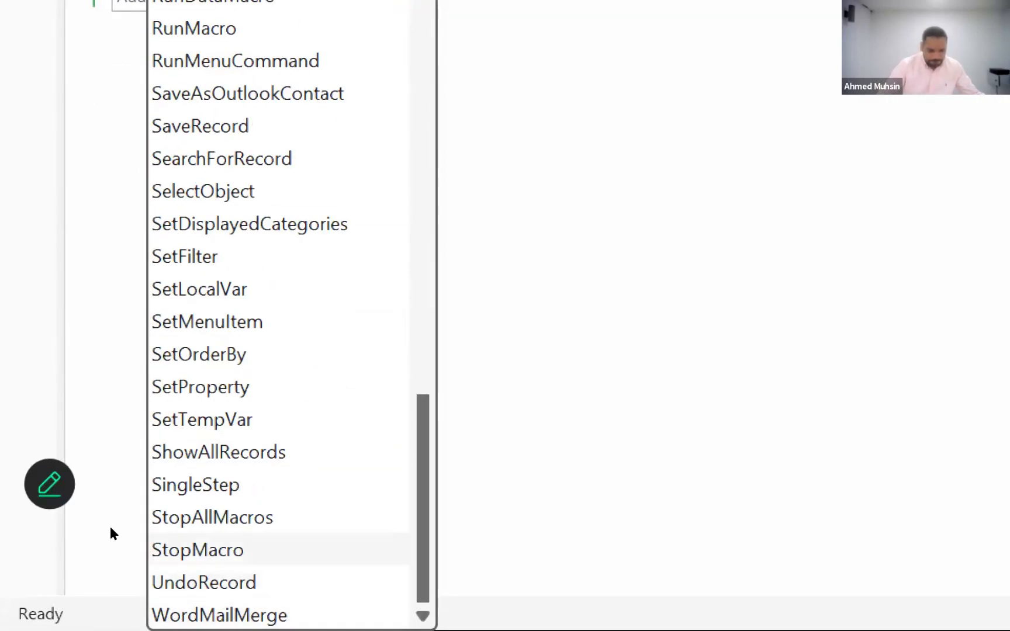
pyautogui.scroll(15, 110, 526)
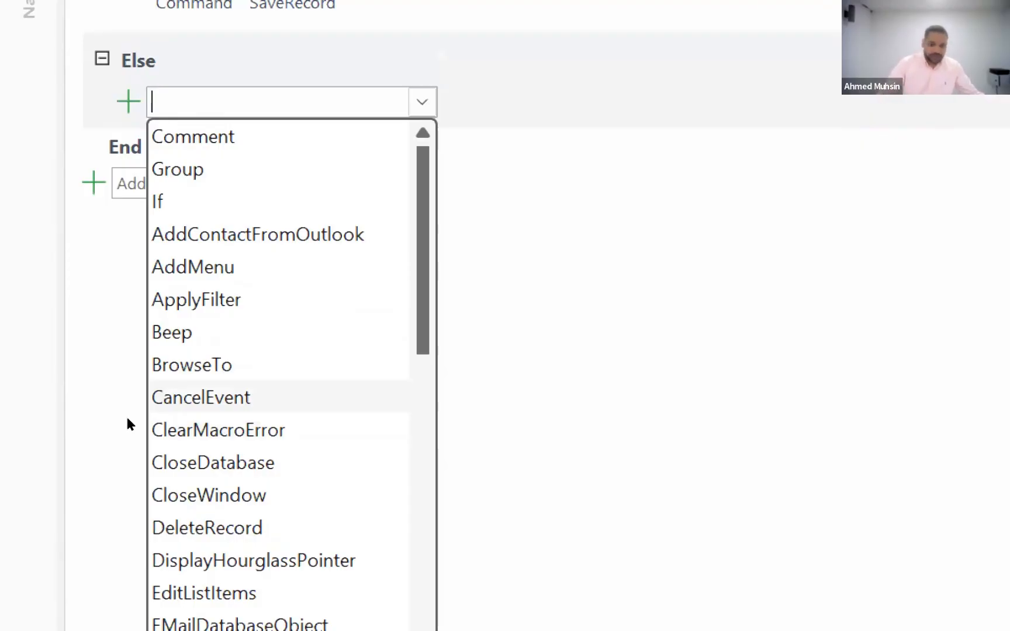
pyautogui.press('Return')
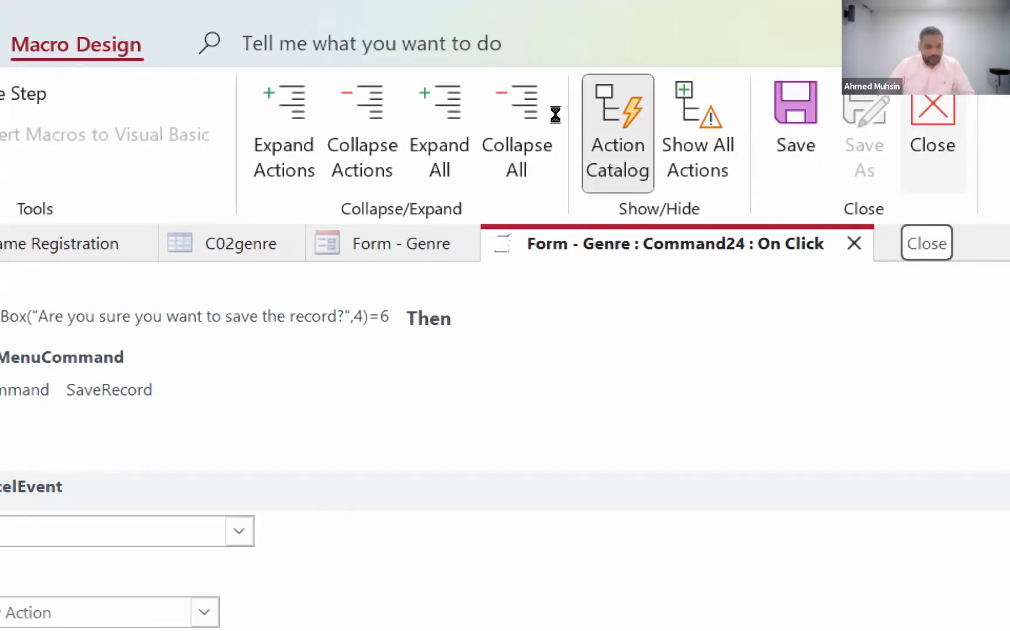
pyautogui.click(933, 138)
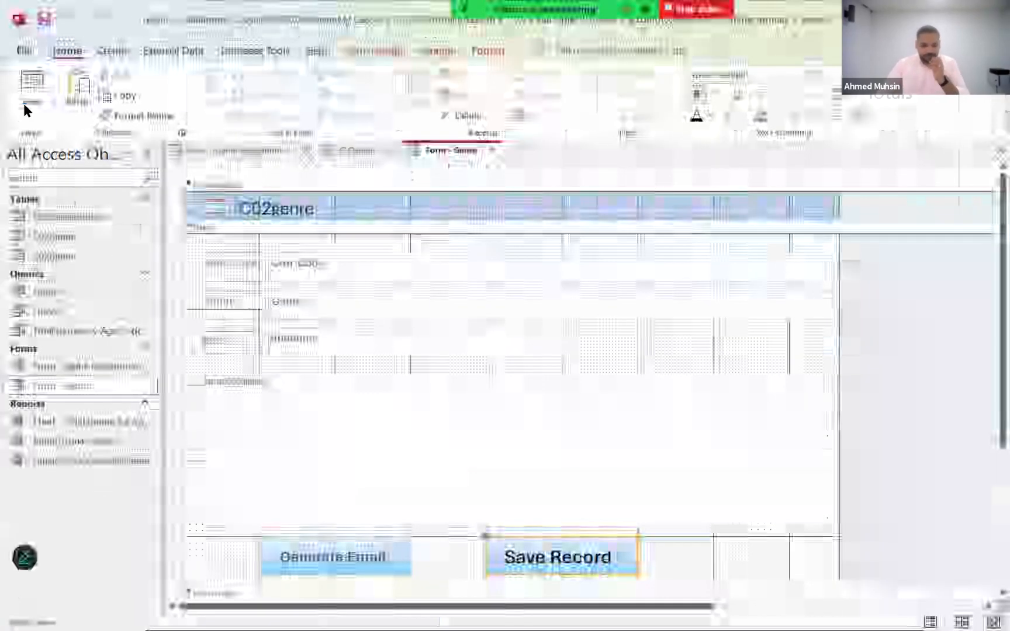
# - Switch the Genre form to Form View and start a new record with Gen Code A79 and Genre "testing 2"
pyautogui.click(22, 100)
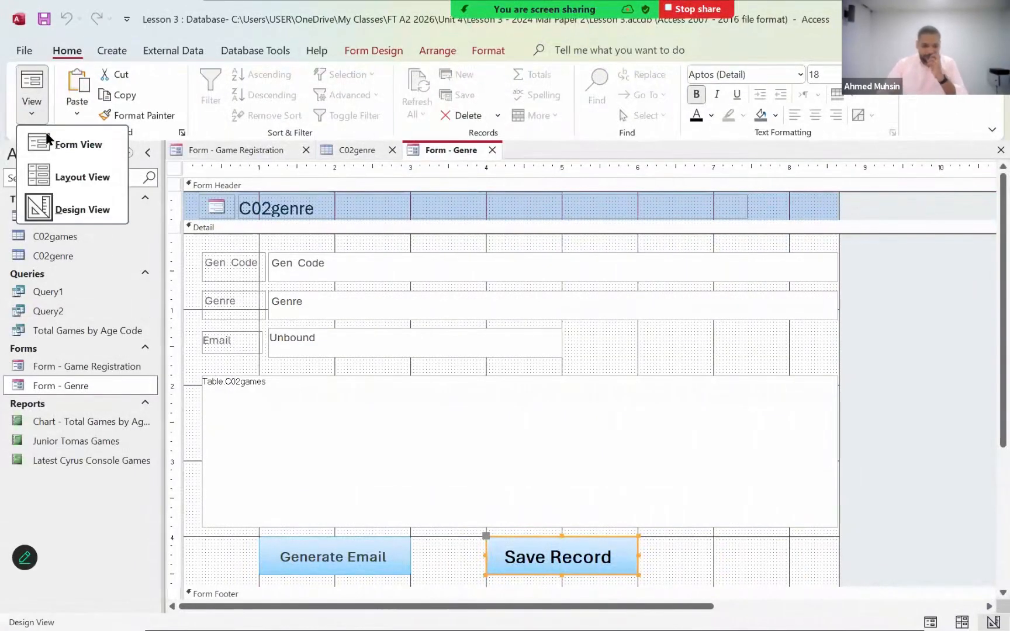
pyautogui.click(47, 137)
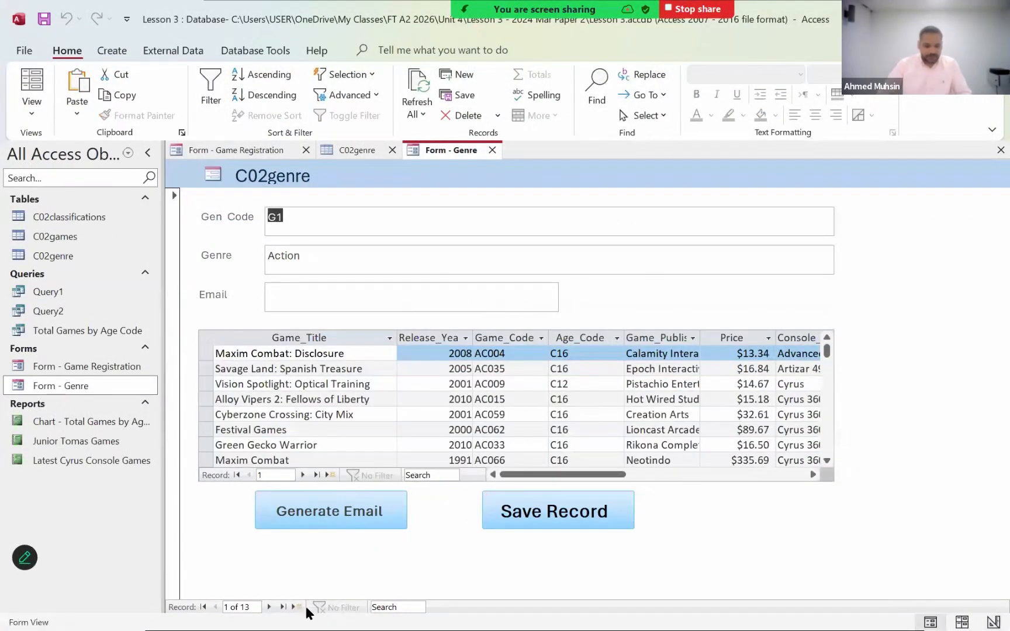
pyautogui.click(296, 608)
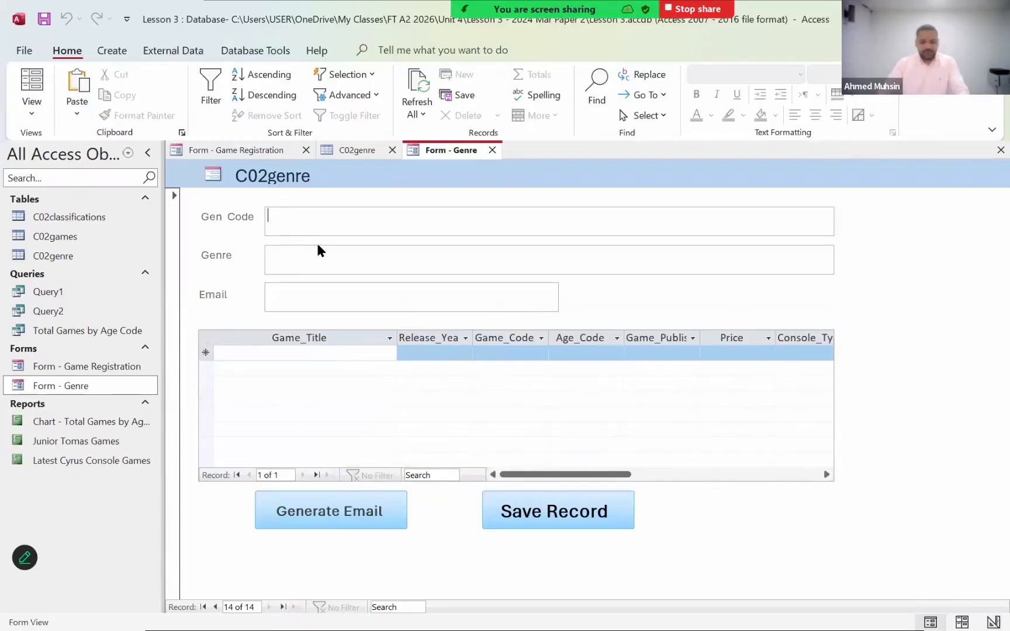
pyautogui.write('A79')
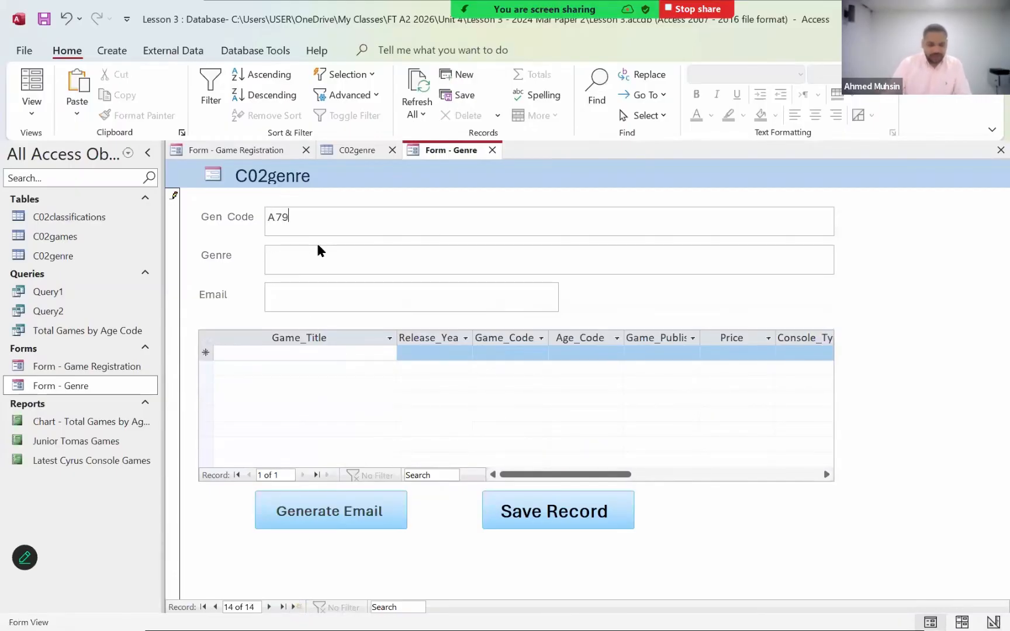
pyautogui.click(315, 261)
pyautogui.write('testing 2')
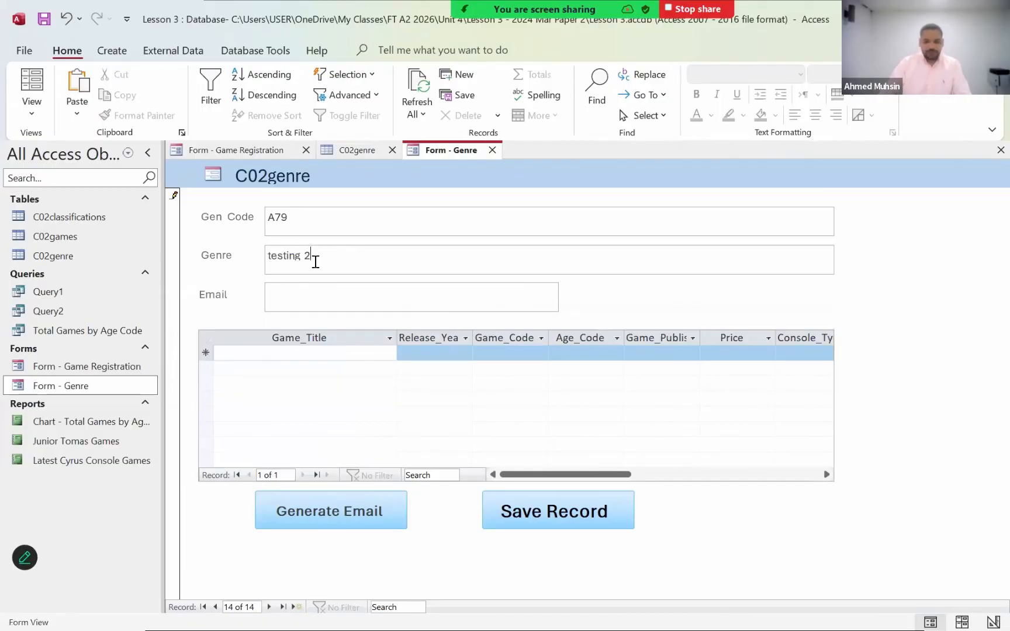
# - Test the Save Record button by answering No to the confirmation, and check the C02genre table for the new record
pyautogui.click(552, 520)
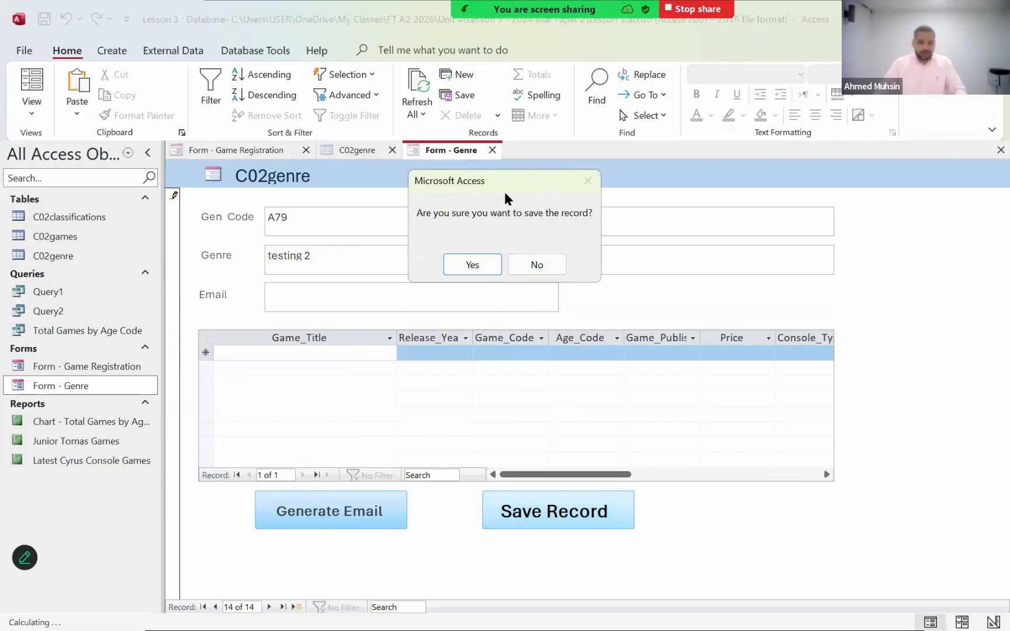
pyautogui.click(534, 265)
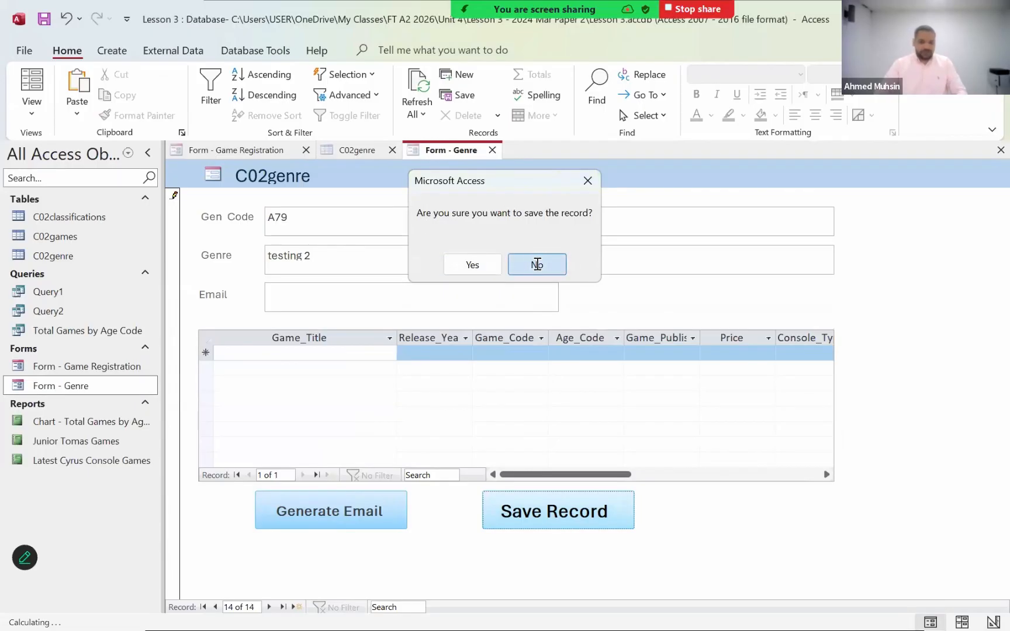
pyautogui.click(538, 264)
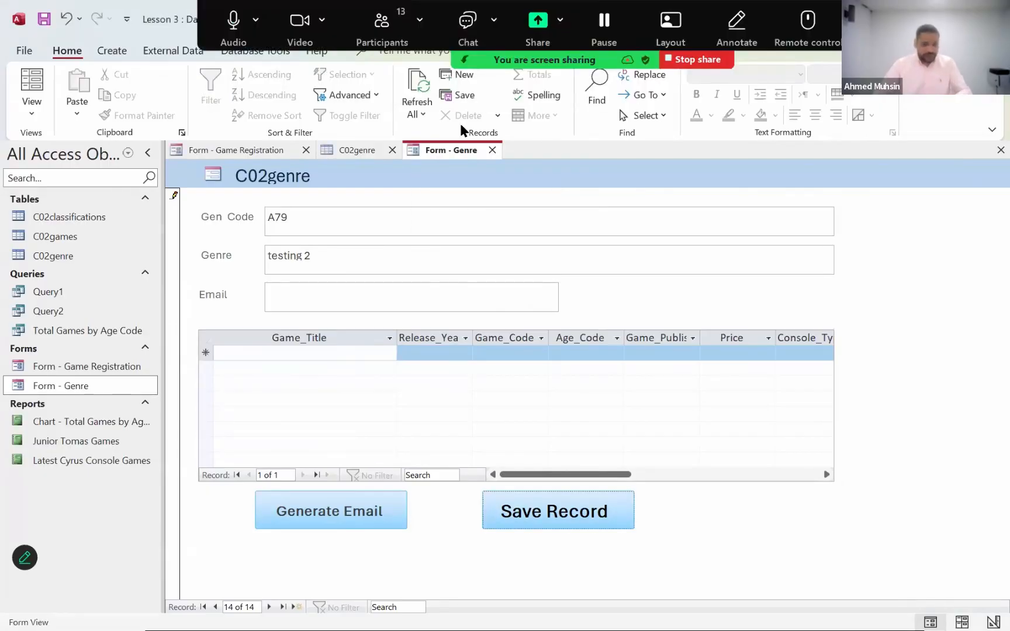
pyautogui.click(345, 152)
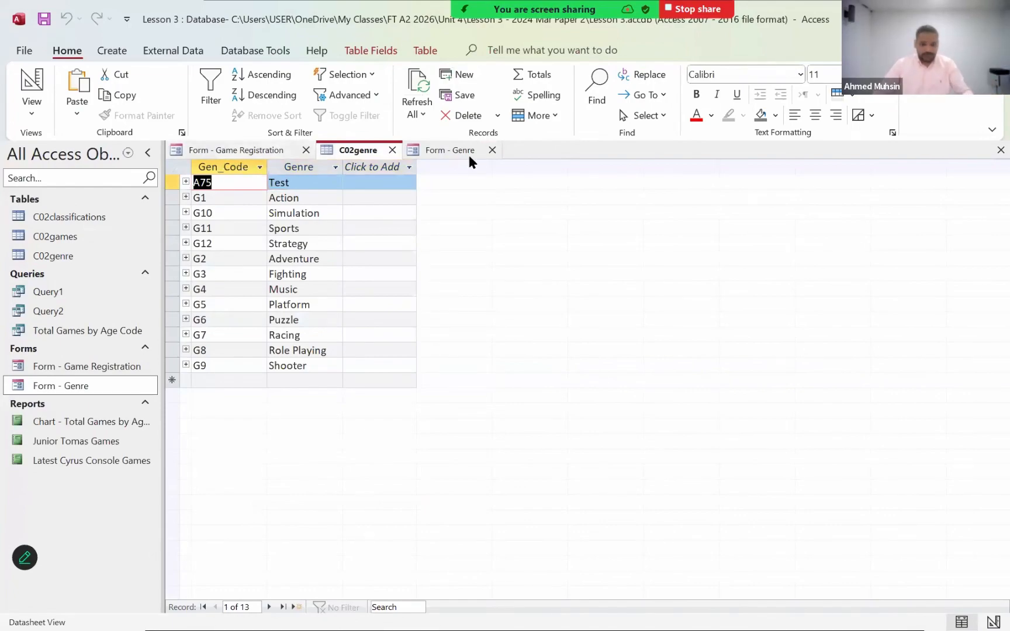
# - Save the A79 record from the Genre form by answering Yes, and check it in the refreshed C02genre table
pyautogui.click(444, 151)
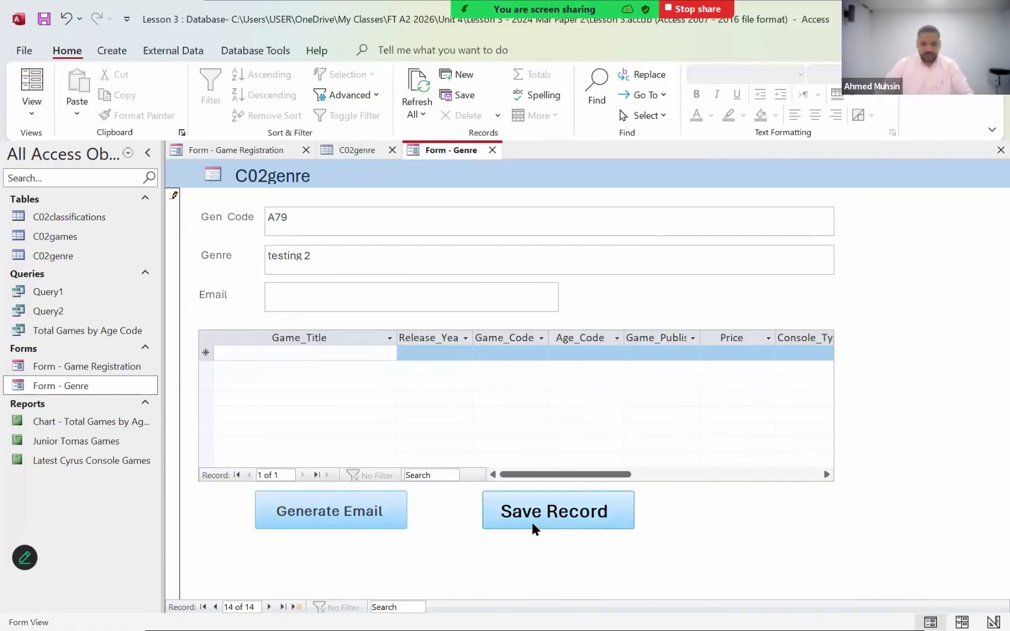
pyautogui.click(536, 525)
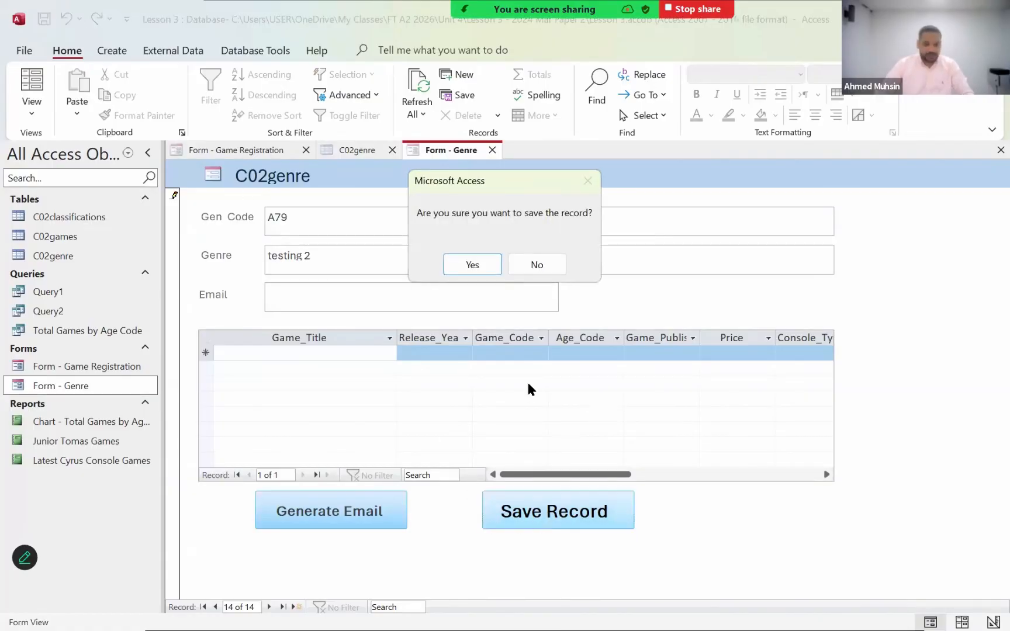
pyautogui.click(483, 265)
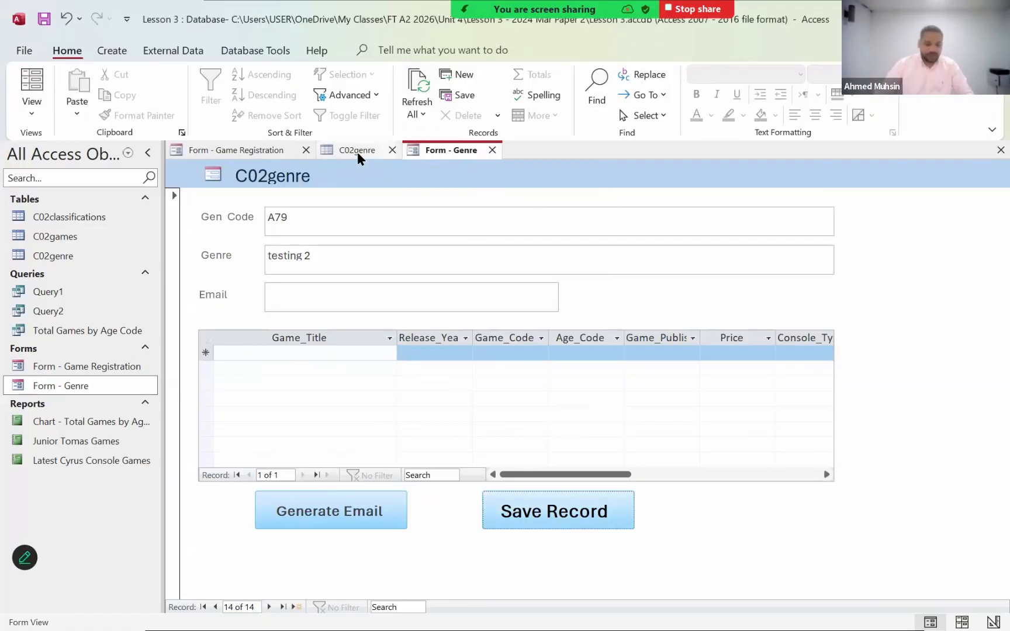
pyautogui.click(358, 152)
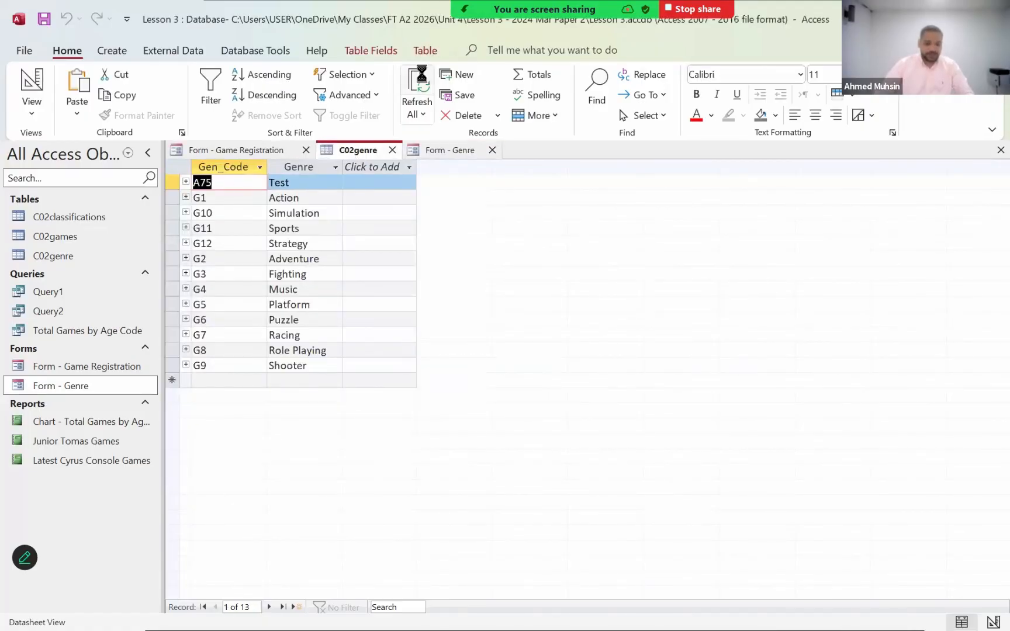
pyautogui.click(417, 87)
pyautogui.click(172, 197)
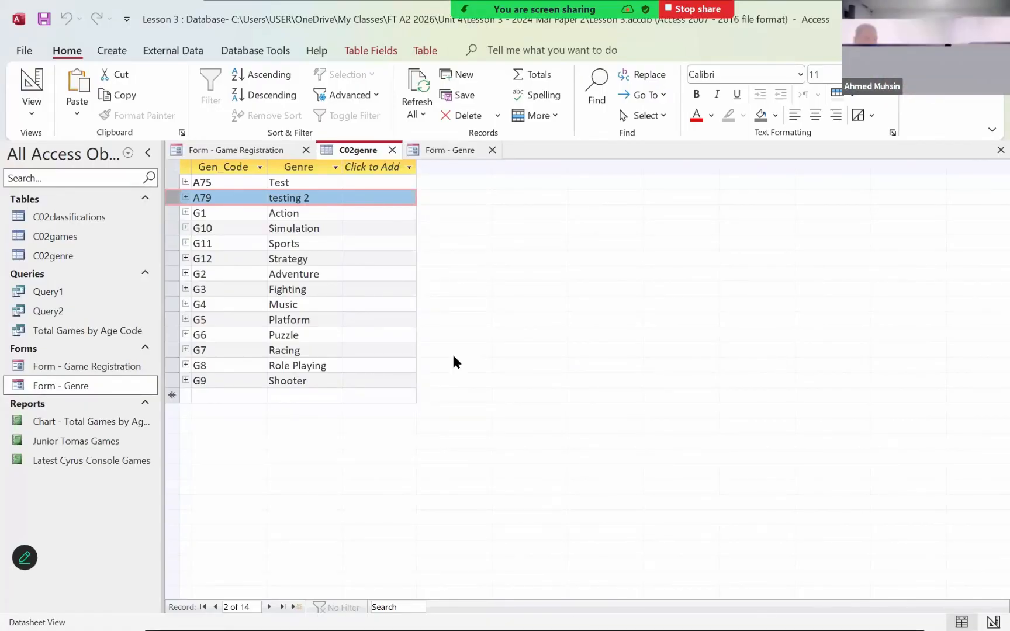
# - Return the Genre form to Design View and open the Save Record button's event macro
pyautogui.click(451, 147)
pyautogui.click(31, 114)
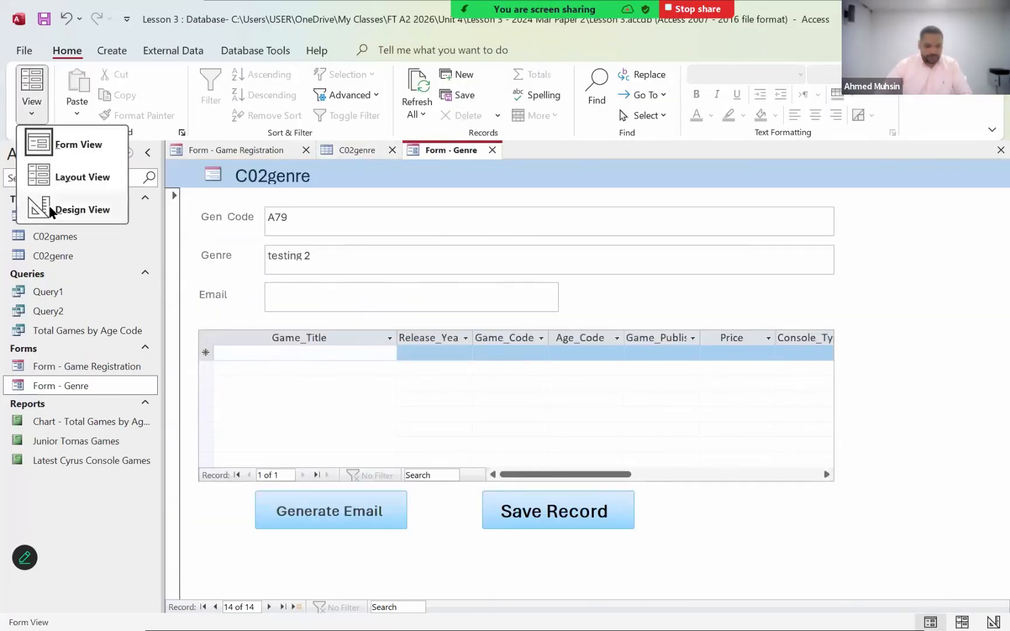
pyautogui.click(71, 209)
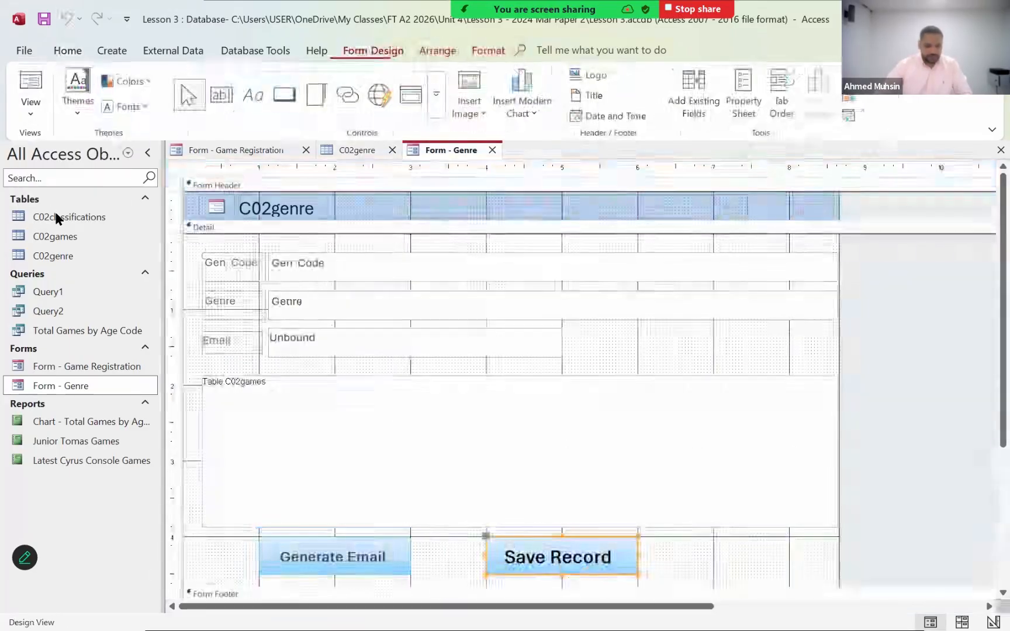
pyautogui.rightClick(625, 574)
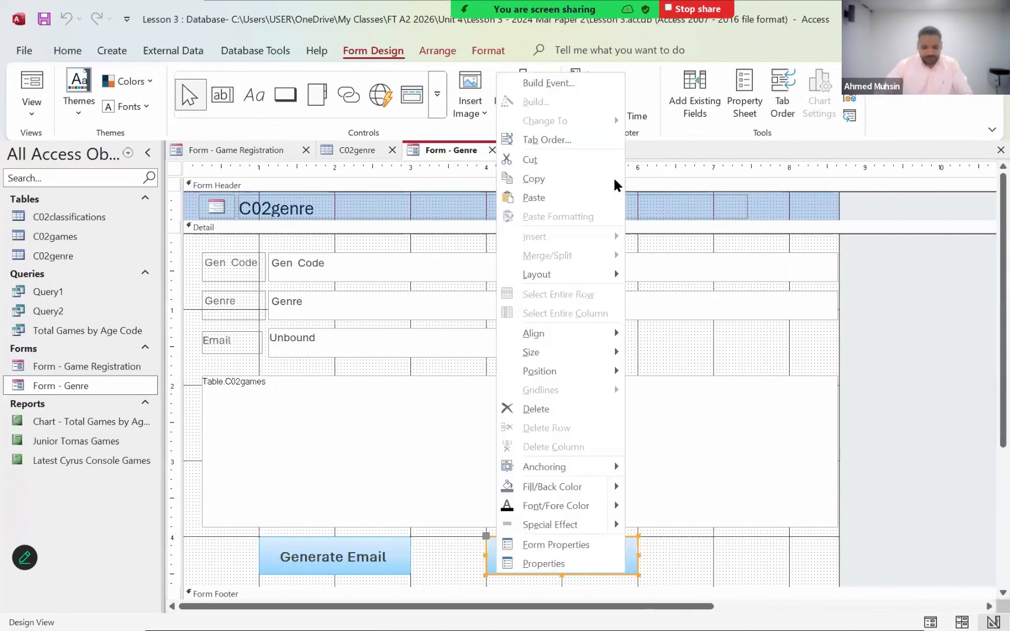
pyautogui.click(566, 80)
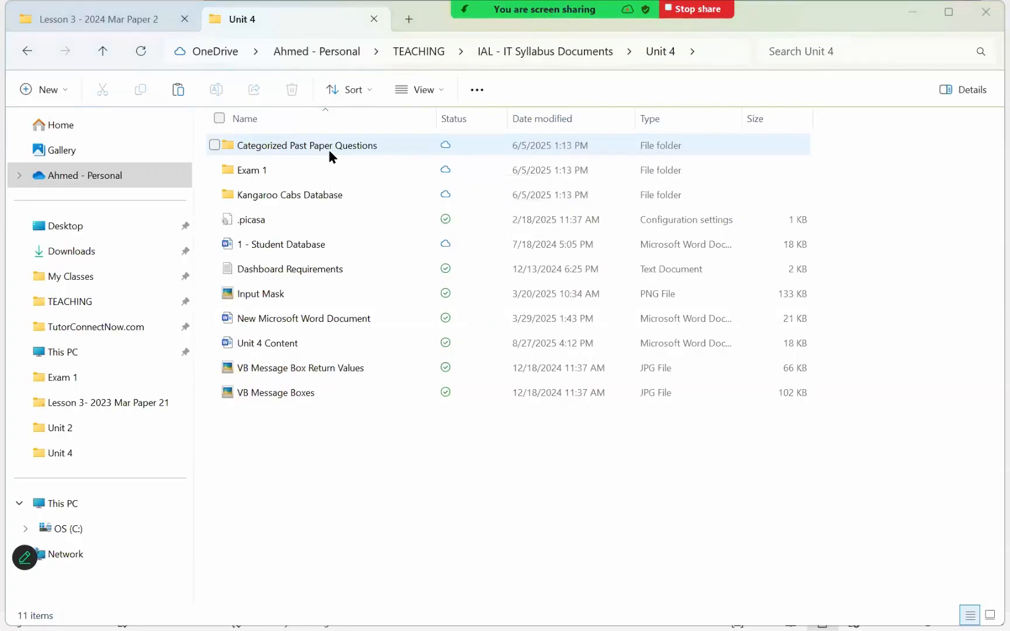
# - Switch to the MsgBox return-value table in Word and back to Access to examine the macro's If and Else actions
pyautogui.hotkey('alt', 'Tab')
pyautogui.hotkey('alt', 'Tab')
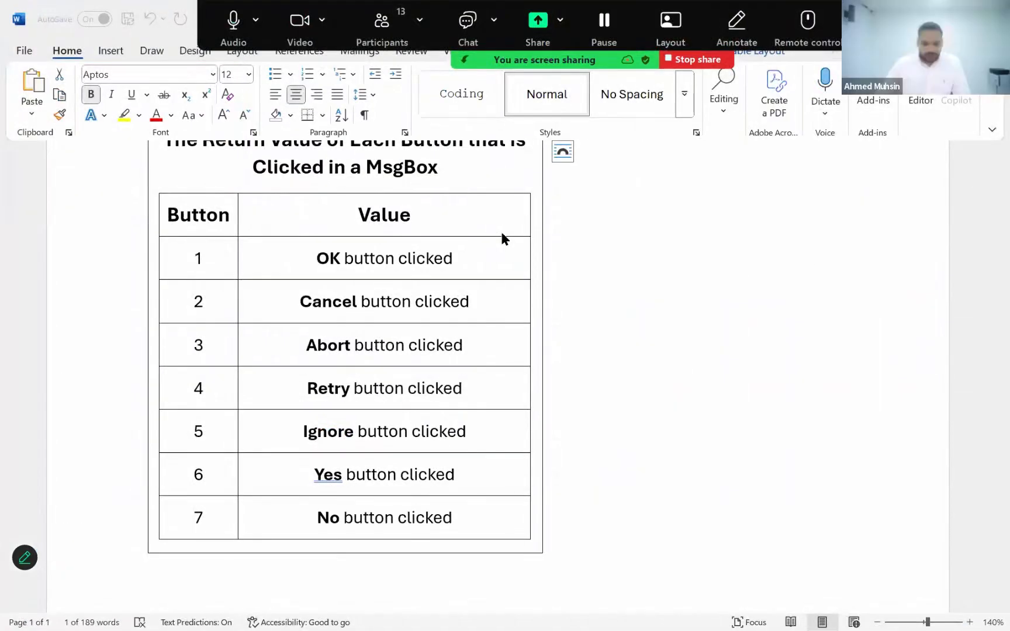
pyautogui.hotkey('alt', 'Tab')
pyautogui.hotkey('alt', 'Tab')
pyautogui.hotkey('alt', 'Tab')
pyautogui.hotkey('alt', 'Tab')
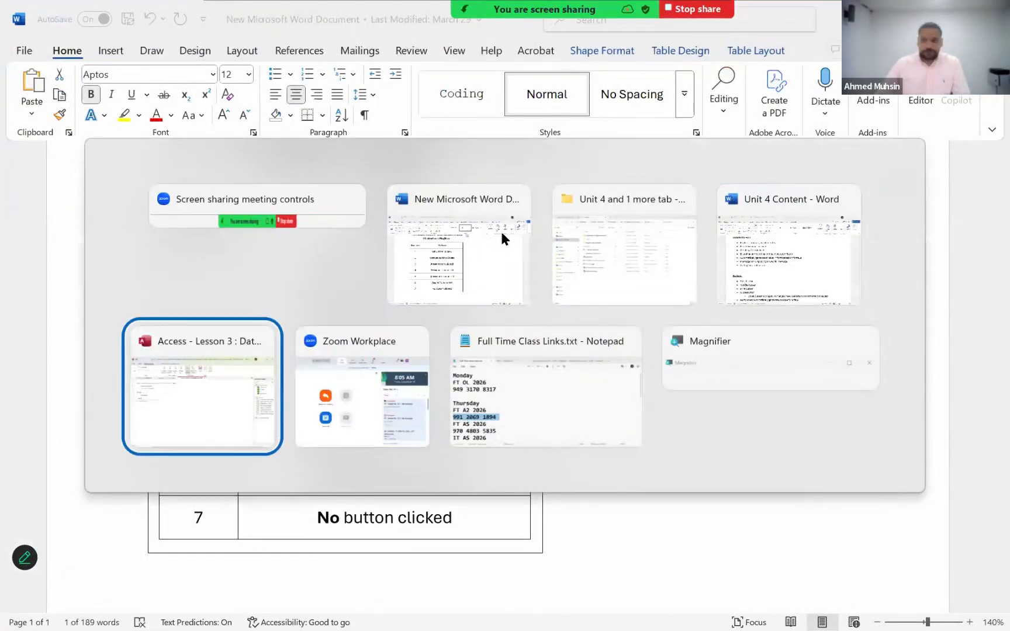
pyautogui.hotkey('alt', 'Tab')
pyautogui.hotkey('alt', 'Tab')
pyautogui.hotkey('alt', 'Tab')
pyautogui.hotkey('alt', 'Tab')
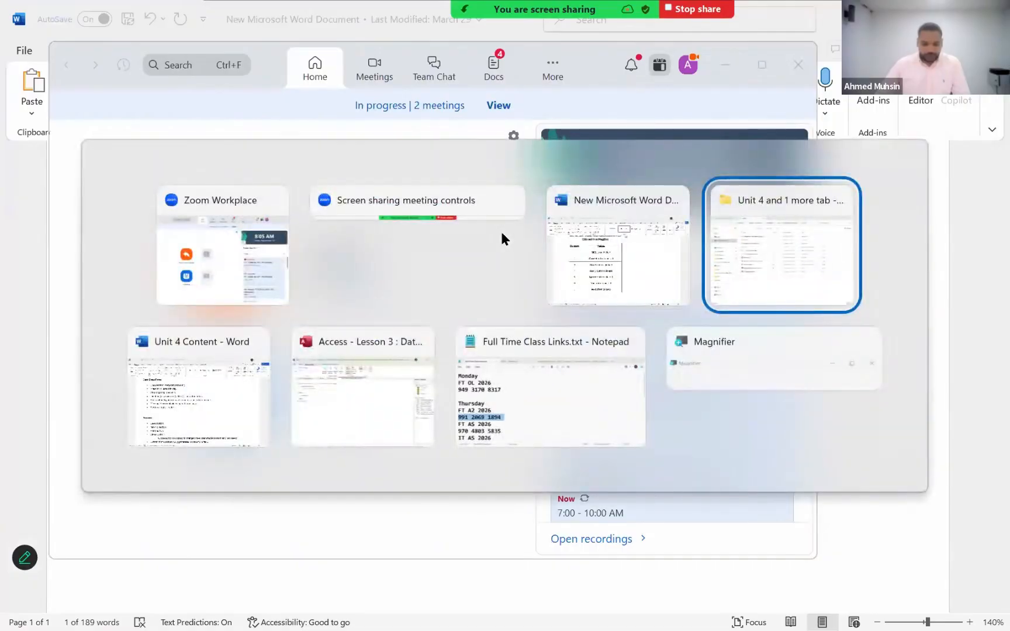
pyautogui.hotkey('alt', 'Tab')
pyautogui.hotkey('alt', 'Tab')
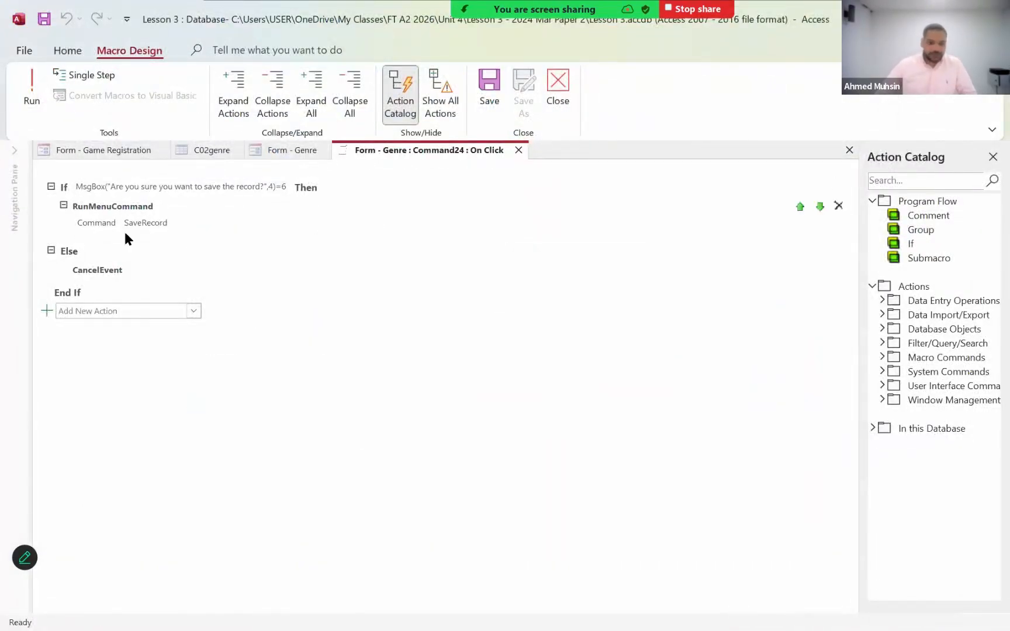
pyautogui.moveTo(108, 273)
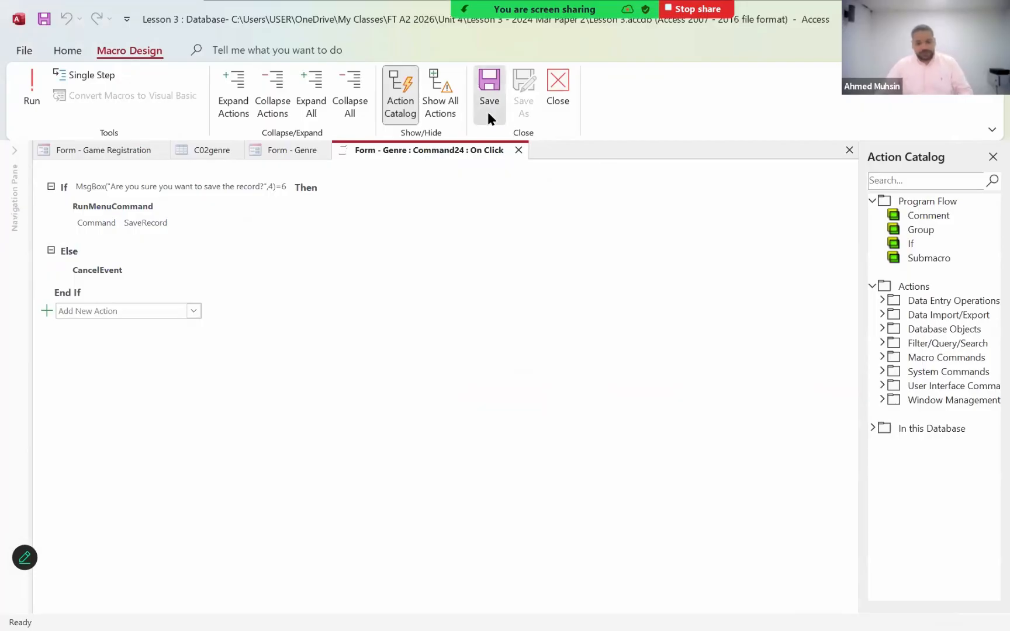
# - Review the message box types and button return values in the Word document, and close the macro in Access
pyautogui.hotkey('alt', 'Tab')
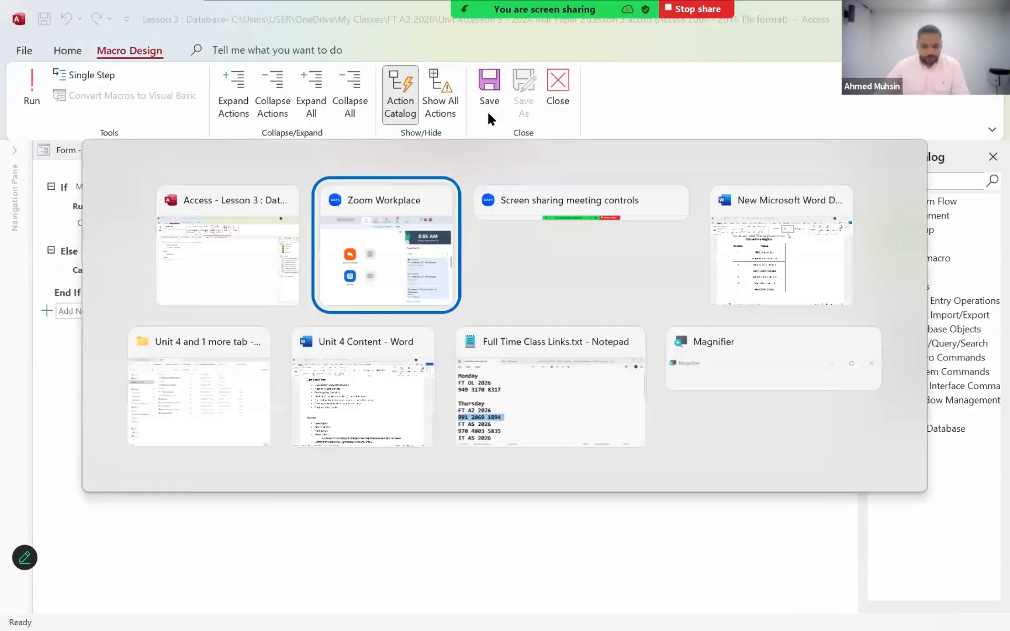
pyautogui.hotkey('alt', 'Tab')
pyautogui.hotkey('alt', 'Tab')
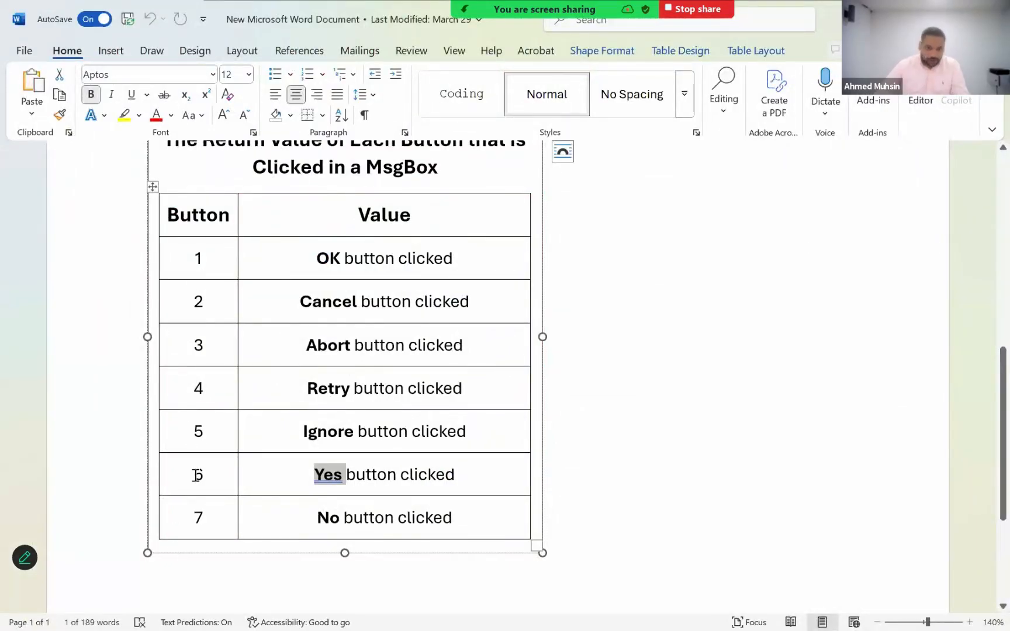
pyautogui.scroll(6, 217, 432)
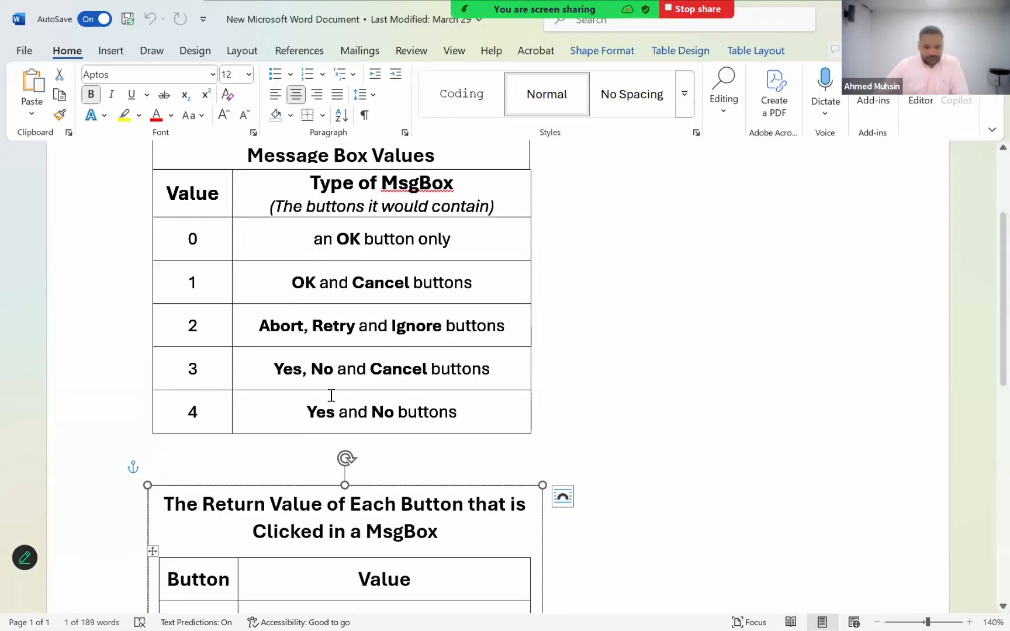
pyautogui.scroll(-5, 331, 395)
pyautogui.click(501, 434)
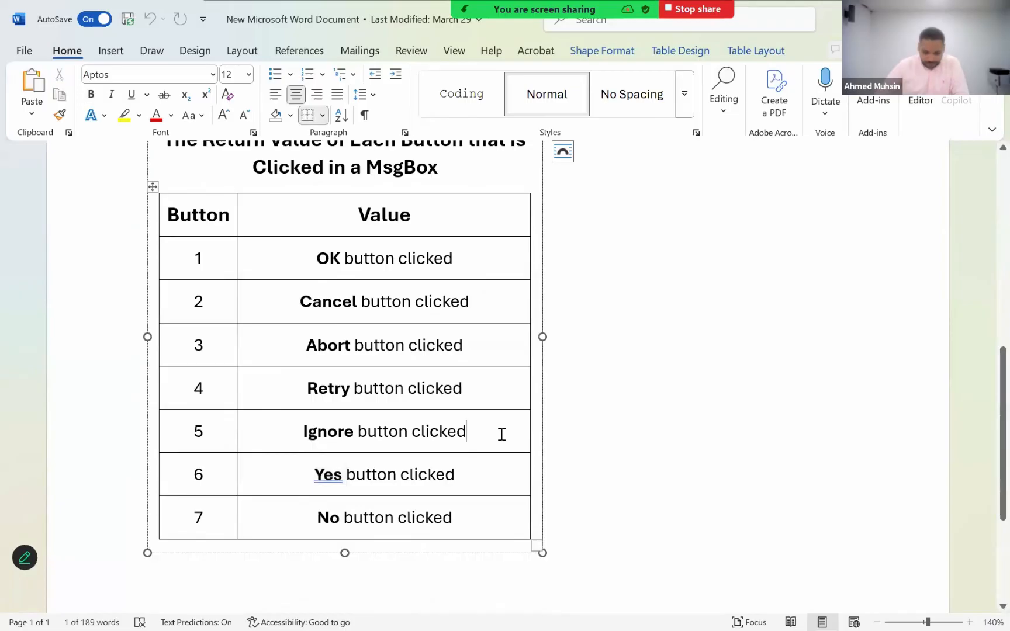
pyautogui.scroll(2, 501, 435)
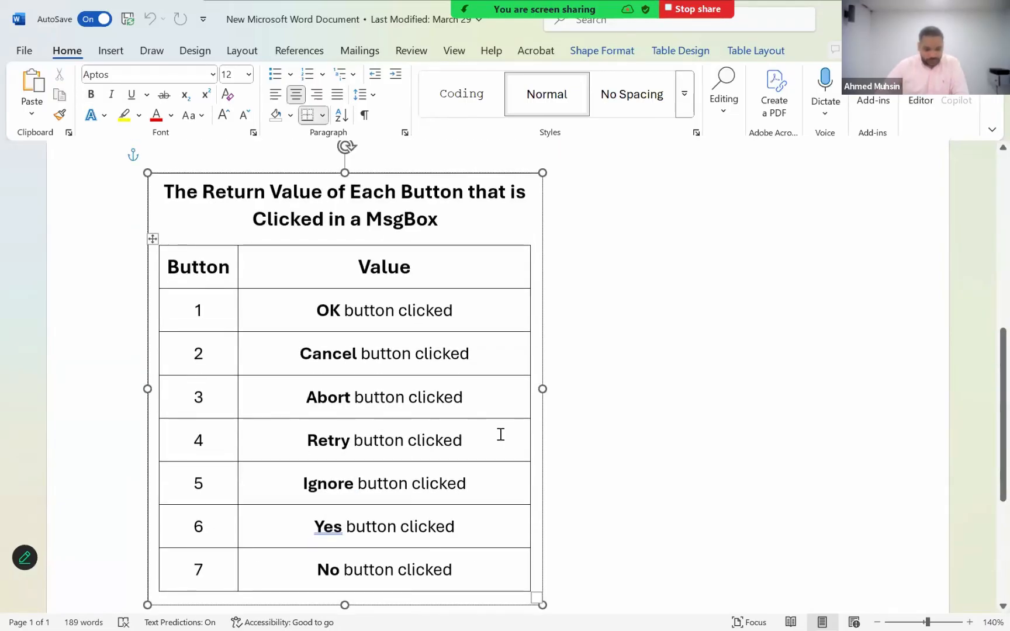
pyautogui.scroll(-3, 500, 435)
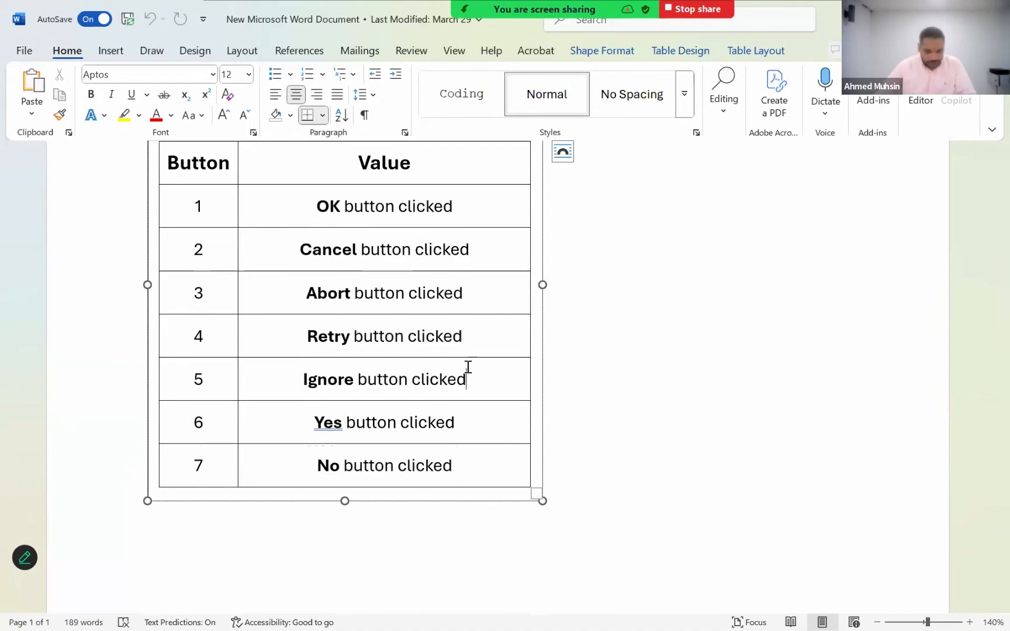
pyautogui.hotkey('alt', 'Tab')
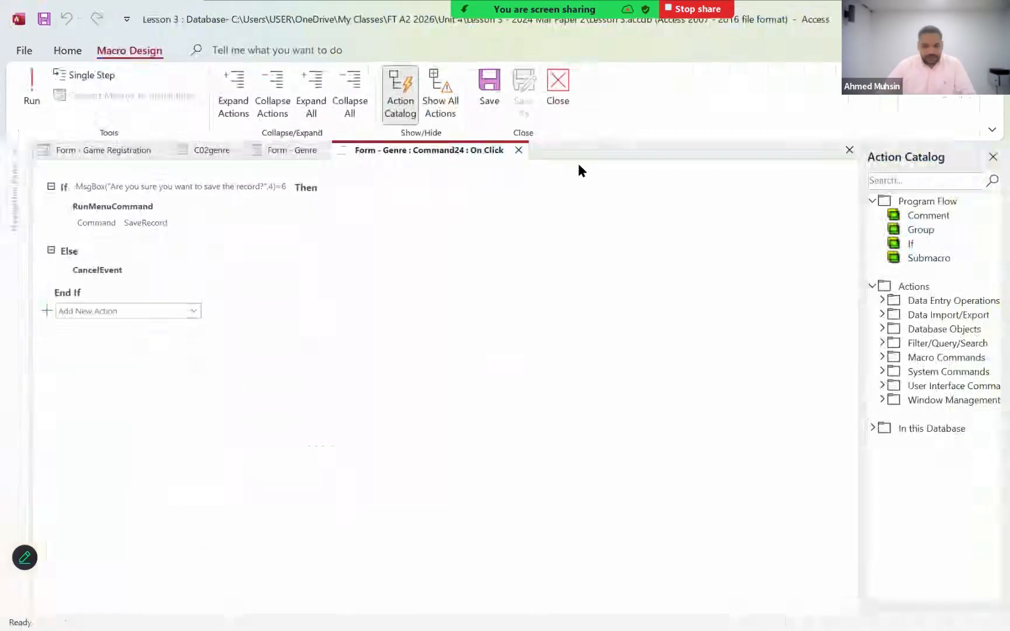
pyautogui.click(557, 99)
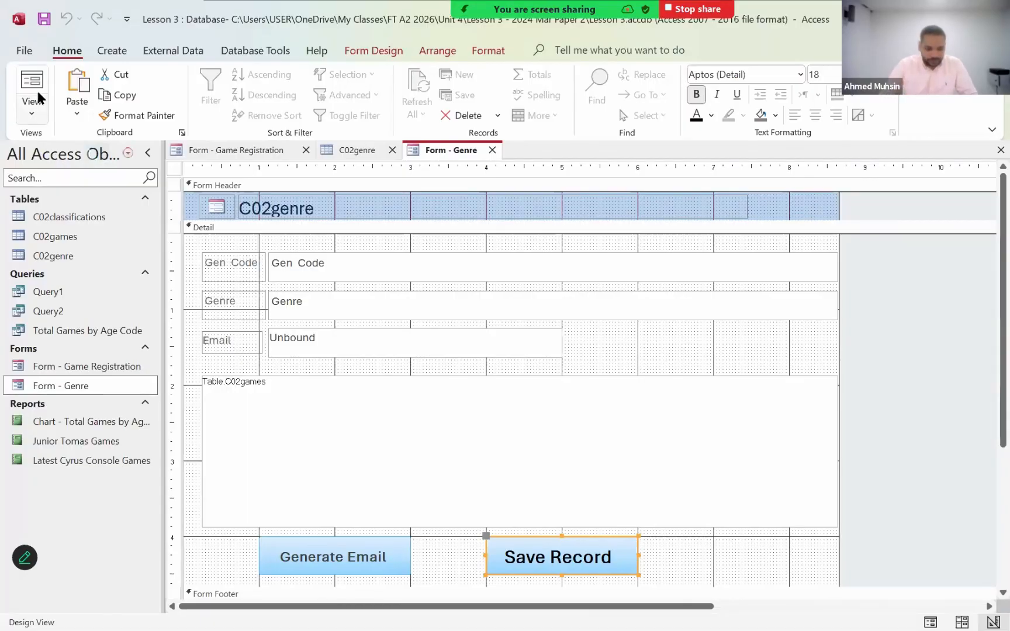
# - Create a blank form and save it as Dashboard
pyautogui.click(118, 52)
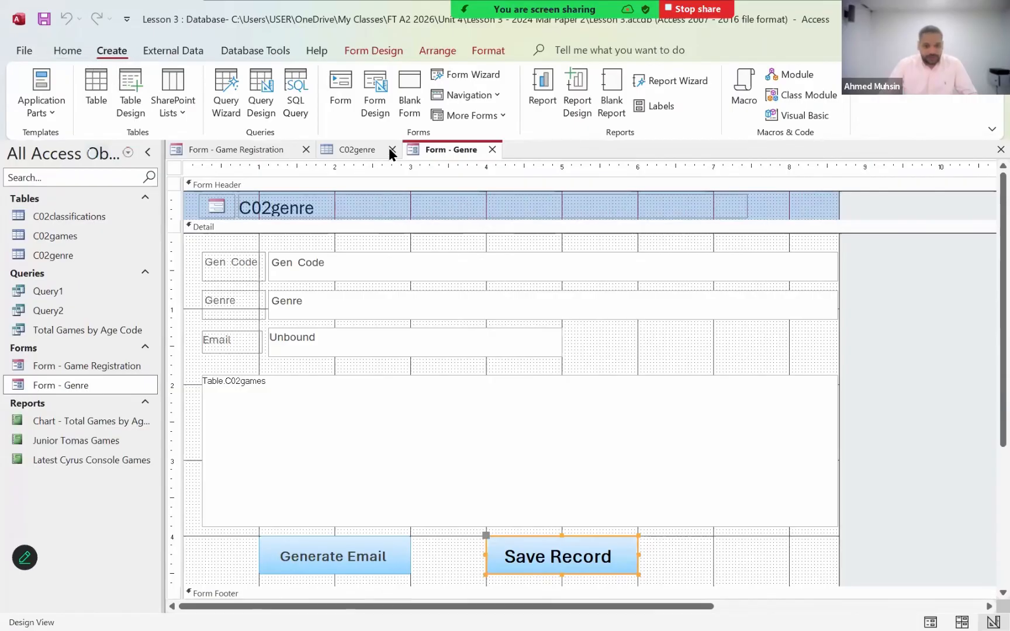
pyautogui.click(409, 111)
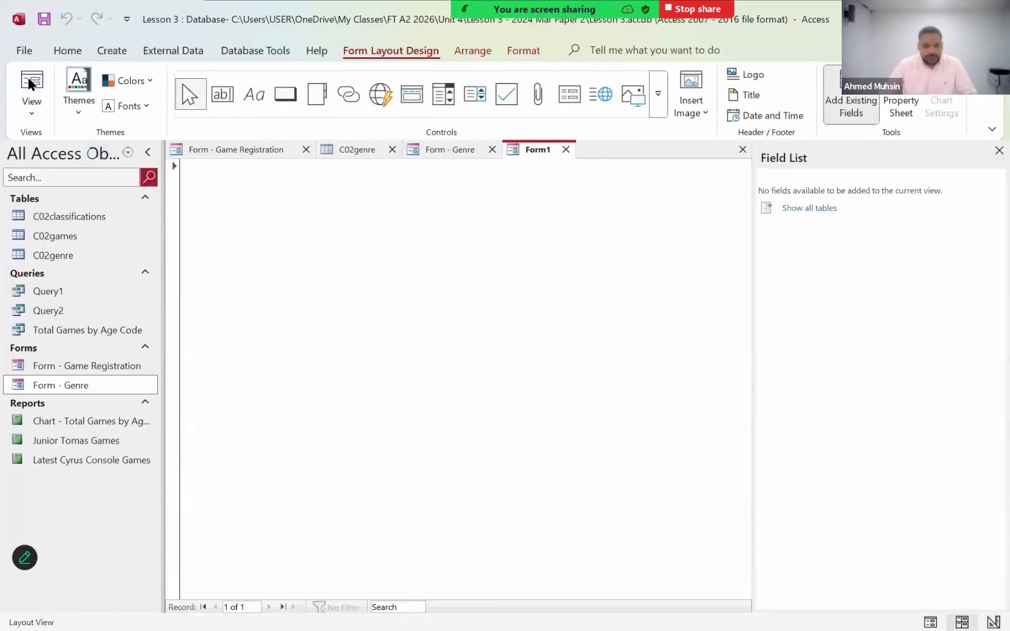
pyautogui.click(42, 23)
pyautogui.write('Dashboard')
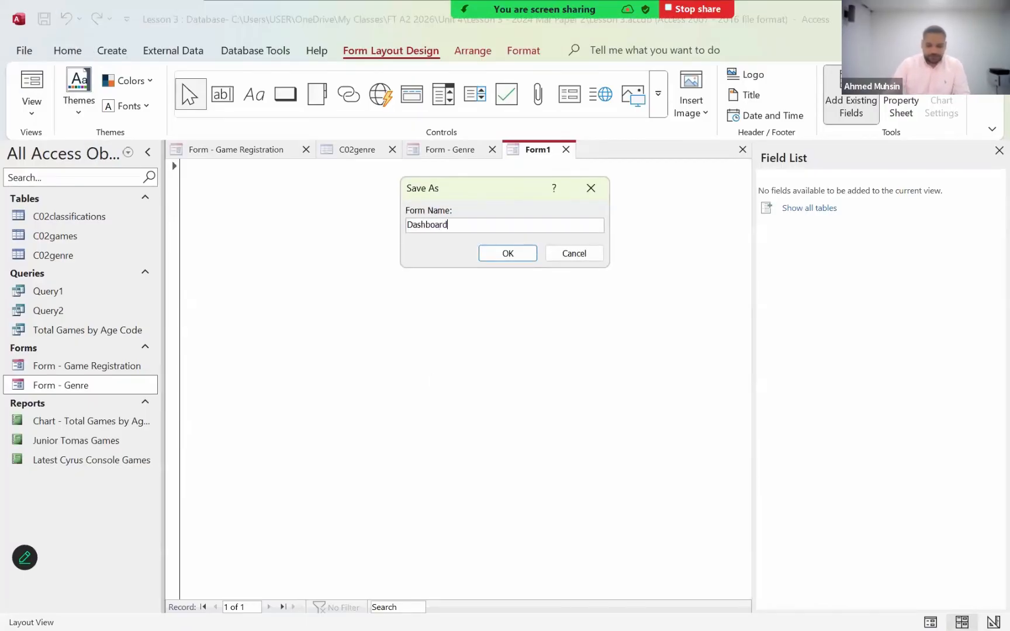
pyautogui.press('Return')
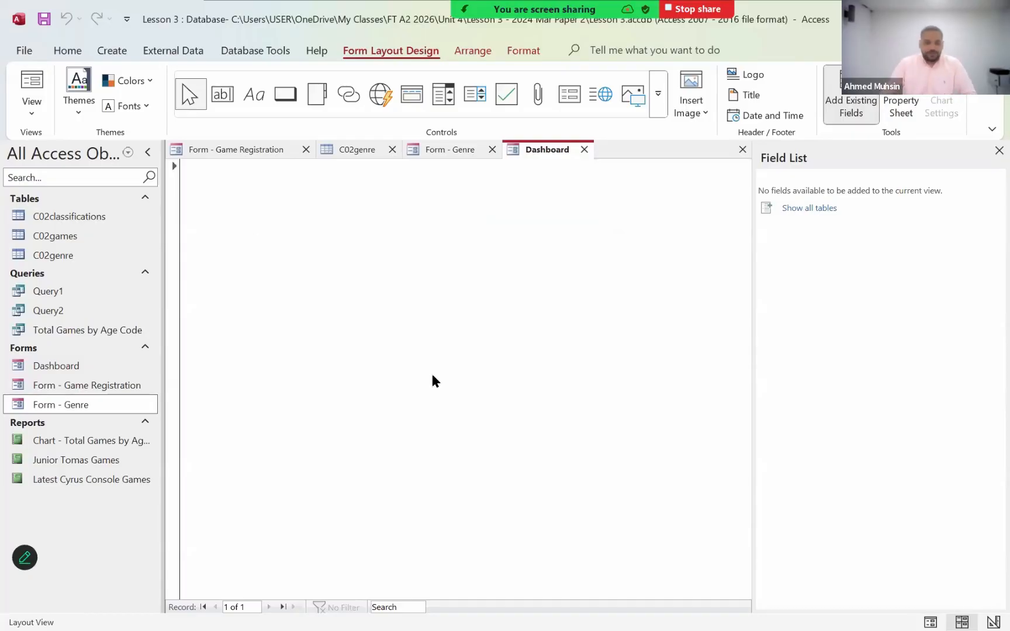
# - Switch the Dashboard form to Design View and add a wide label reading "Dashboard" across the top of the Detail section
pyautogui.click(31, 104)
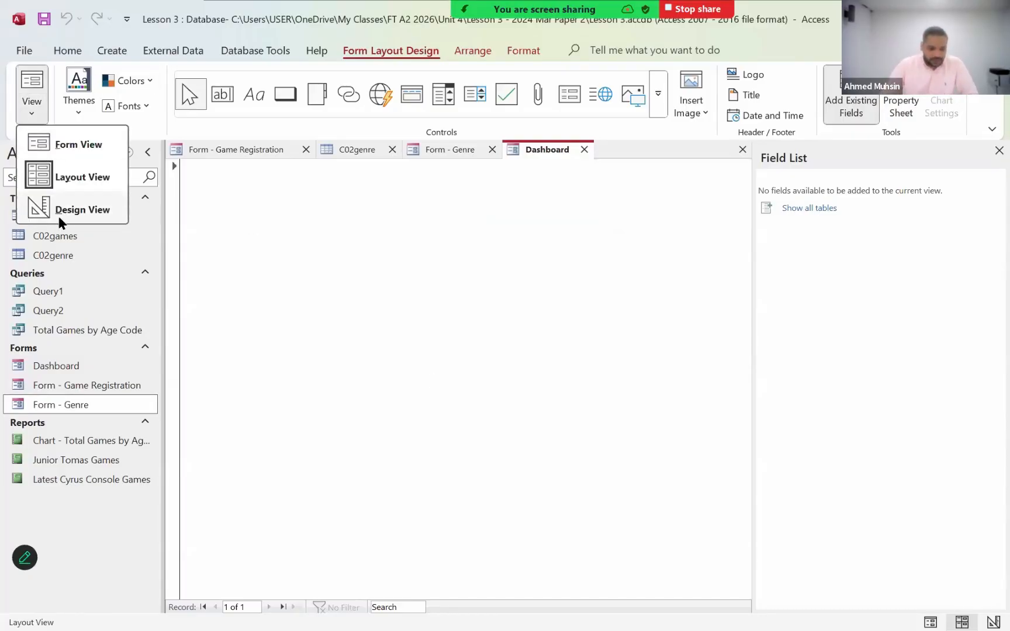
pyautogui.click(64, 209)
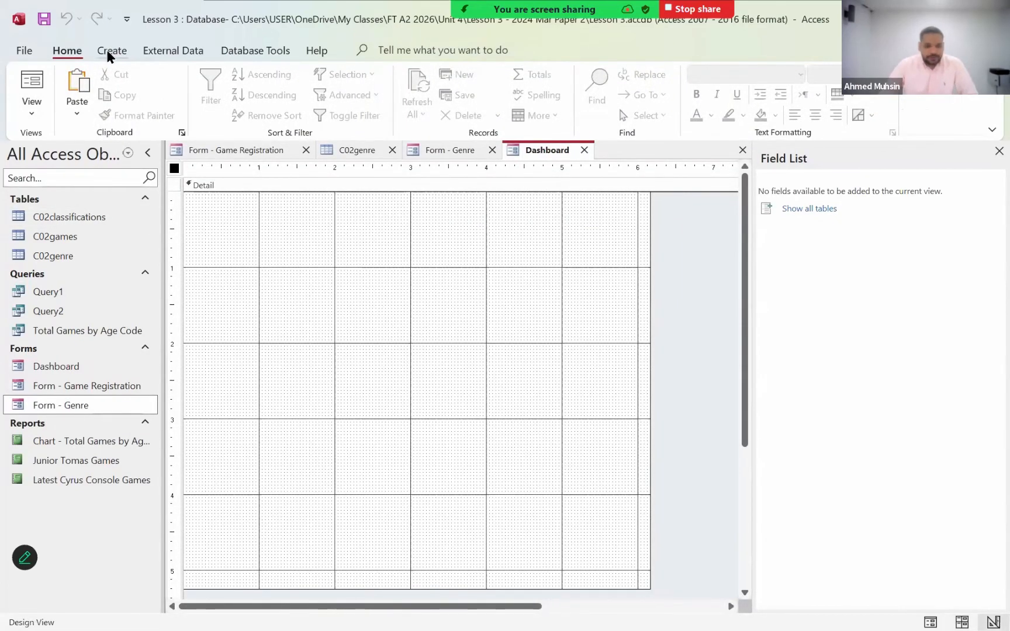
pyautogui.click(236, 49)
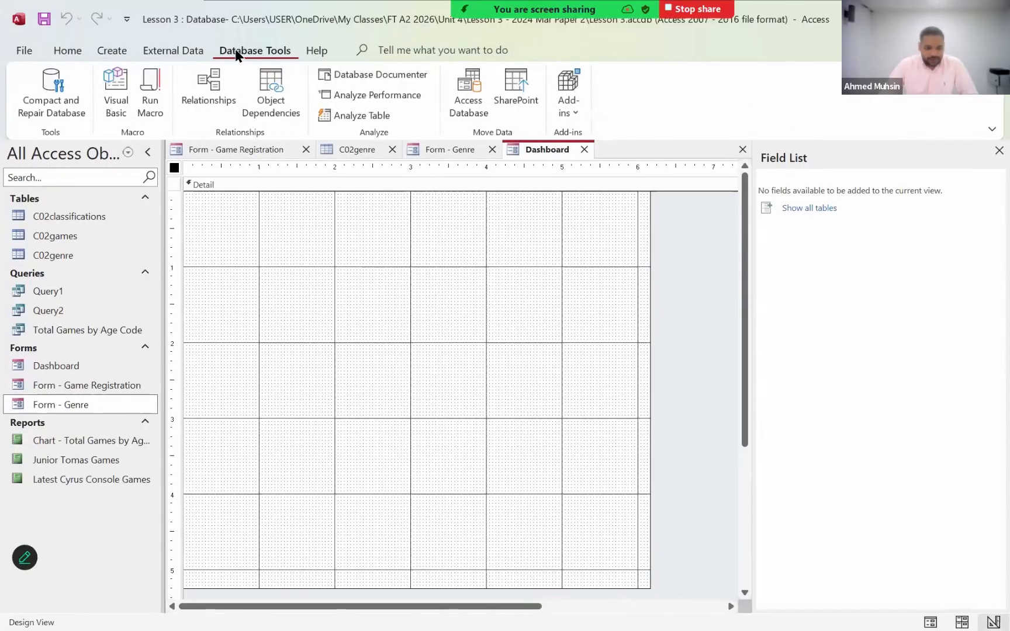
pyautogui.click(187, 50)
pyautogui.click(264, 49)
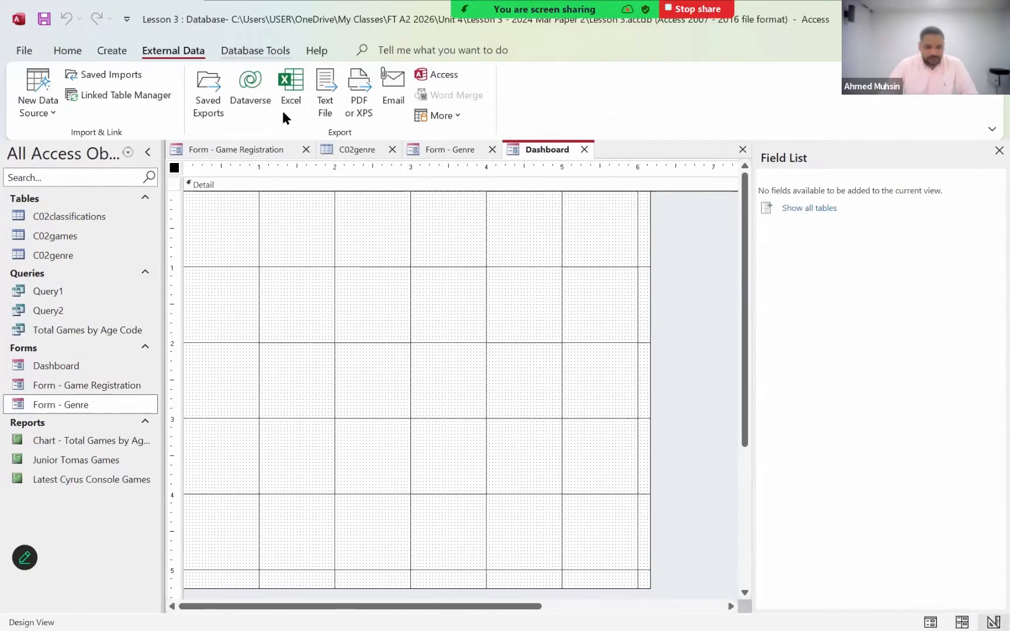
pyautogui.click(364, 346)
pyautogui.click(389, 53)
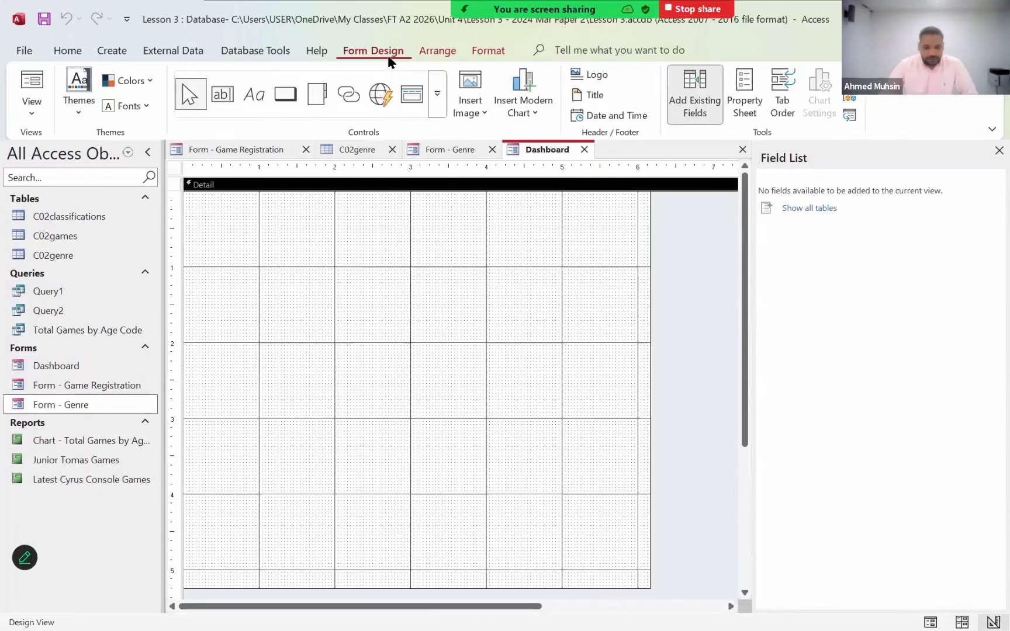
pyautogui.click(255, 96)
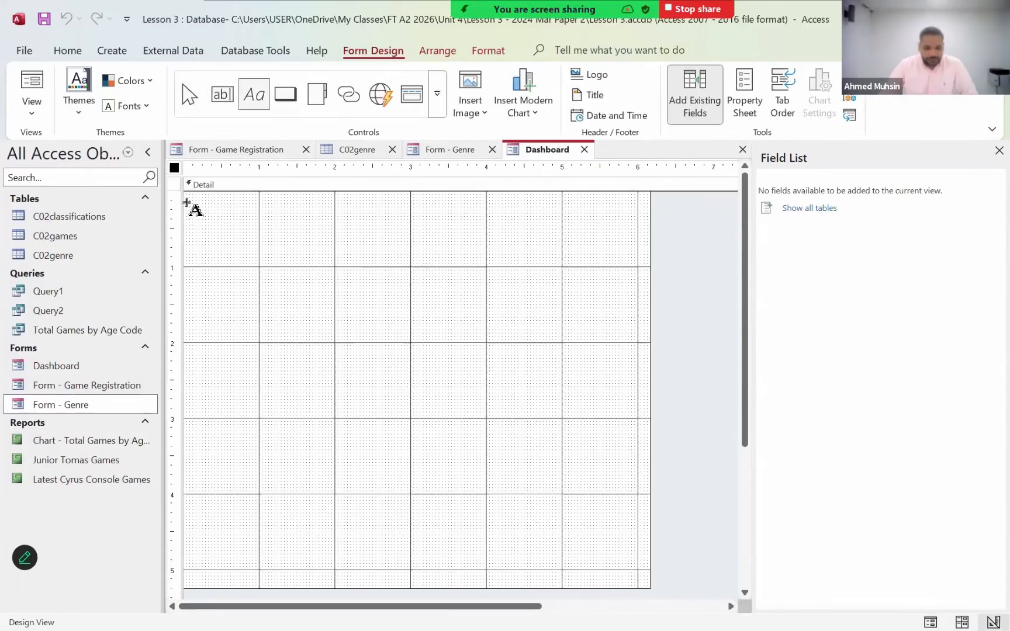
pyautogui.moveTo(186, 204); pyautogui.dragTo(636, 240)
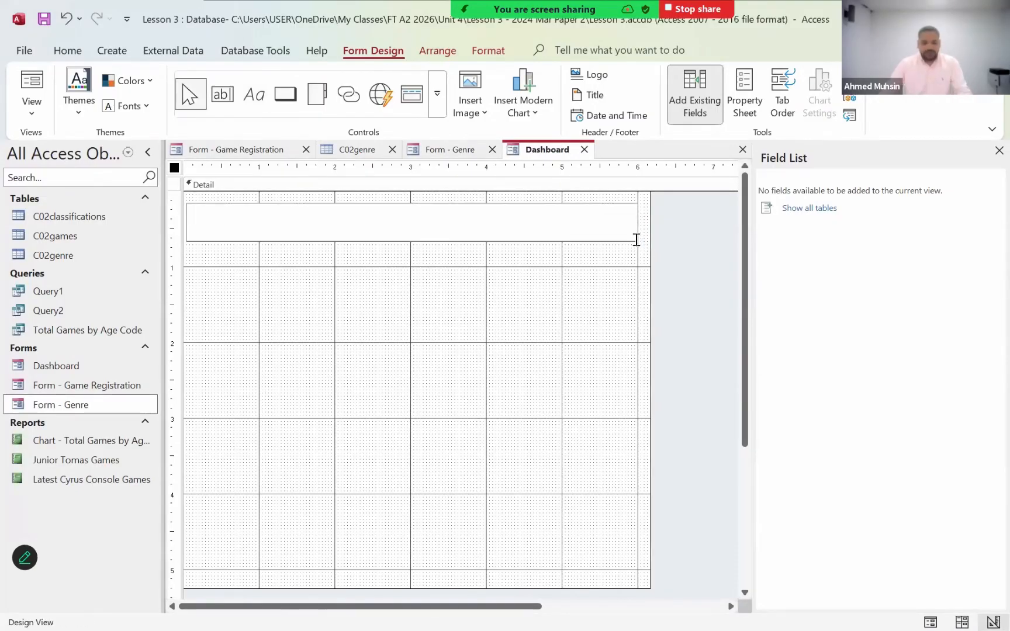
pyautogui.write('Dashboard')
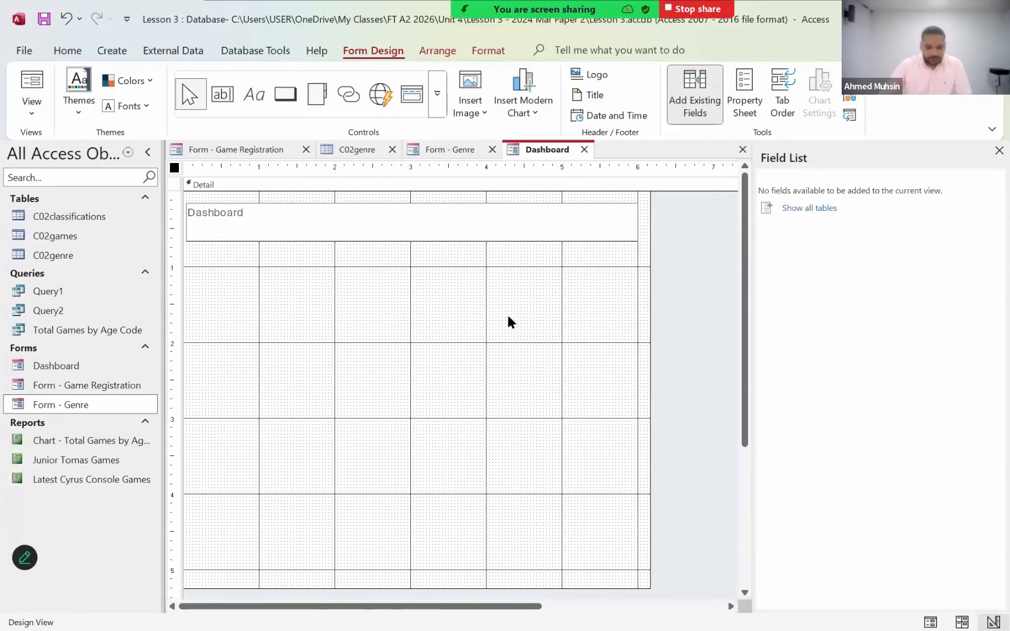
pyautogui.click(469, 292)
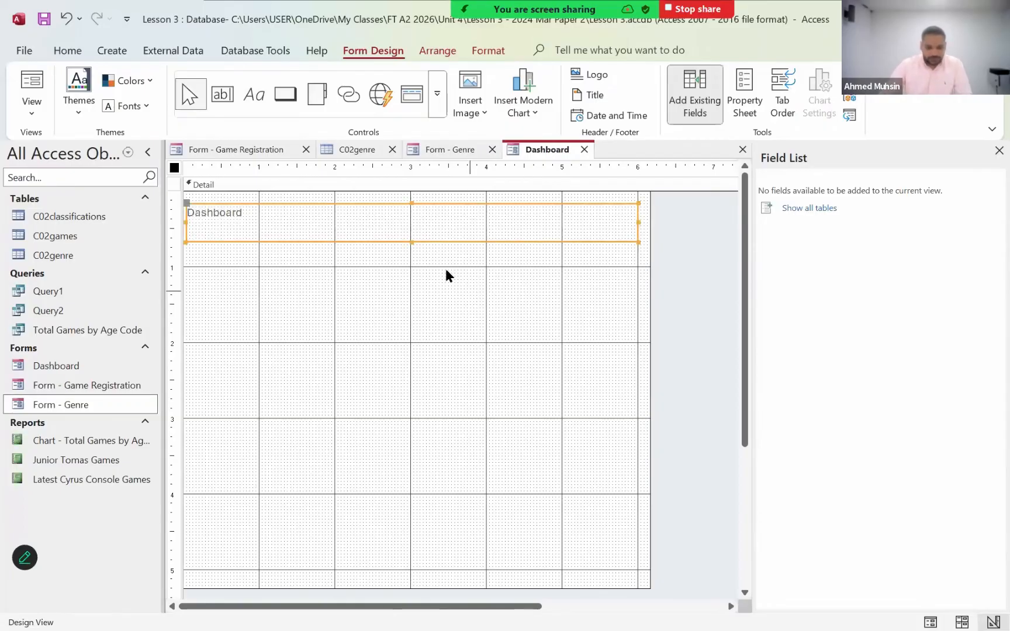
# - Format the Dashboard title label with centred alignment, font size 22, bold and black text
pyautogui.click(437, 236)
pyautogui.click(488, 51)
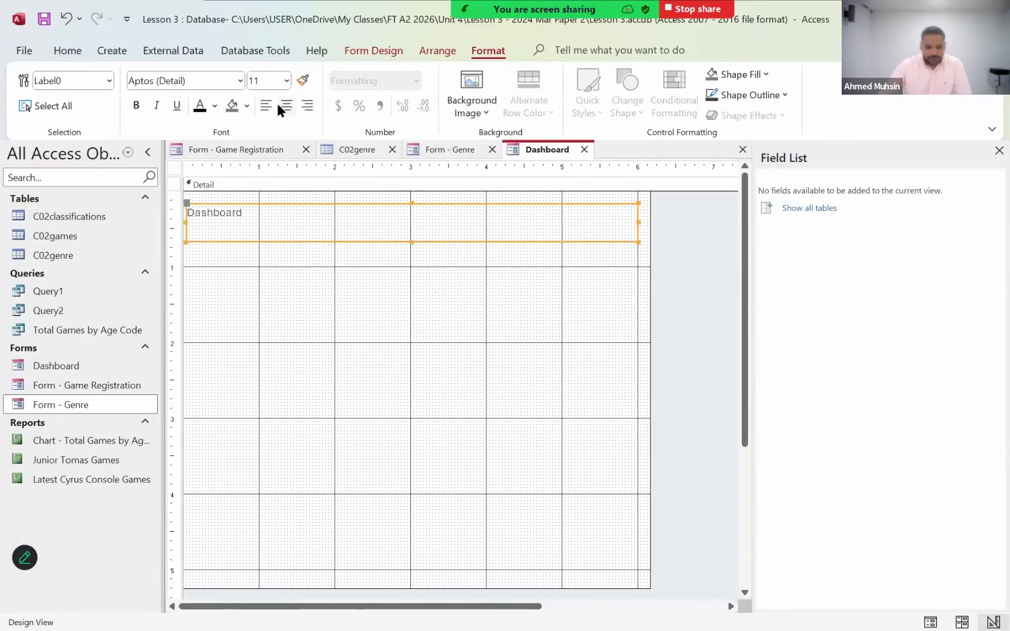
pyautogui.click(284, 106)
pyautogui.click(285, 80)
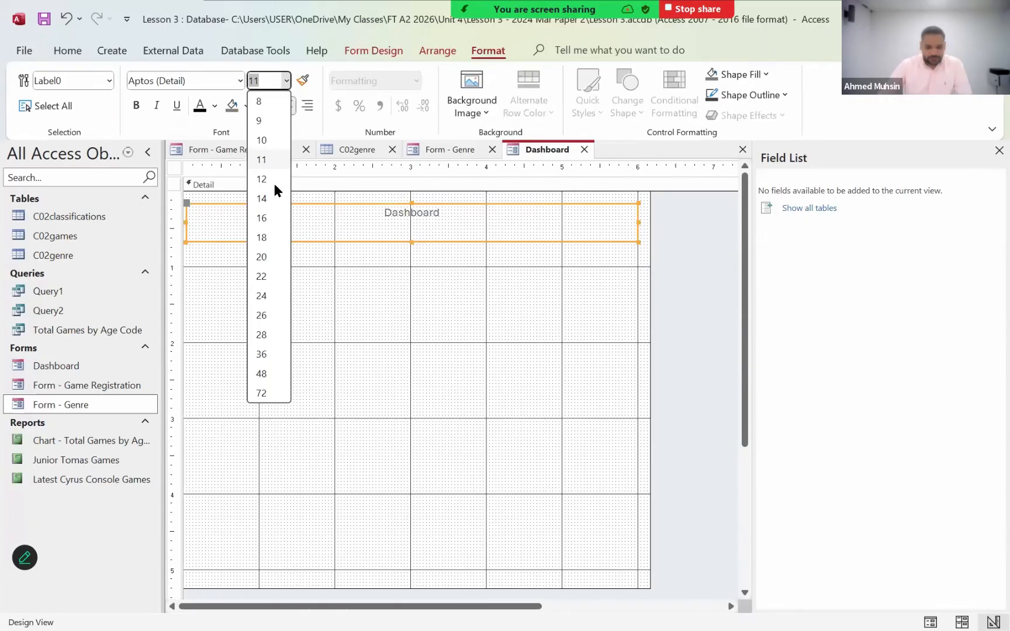
pyautogui.click(264, 276)
pyautogui.click(136, 106)
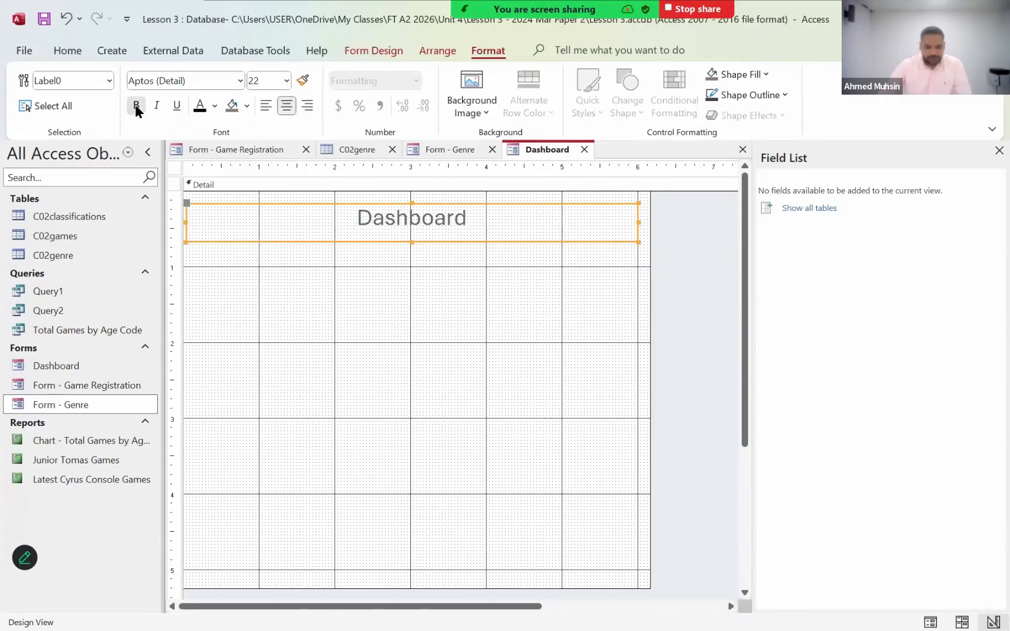
pyautogui.click(199, 107)
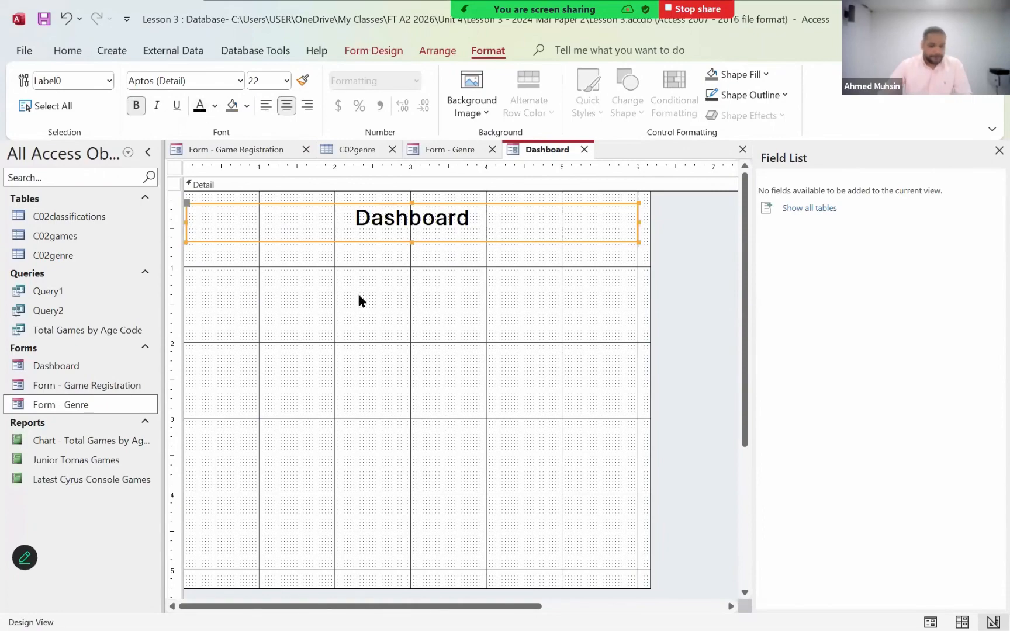
pyautogui.click(399, 332)
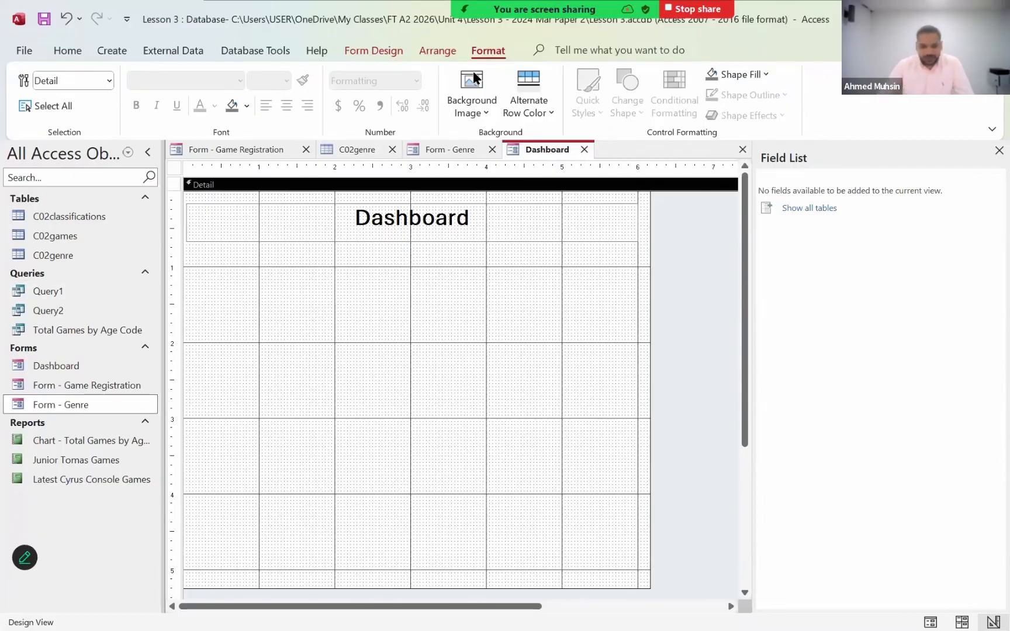
# - Draw a command button below the title, from about 2 to 4 on the horizontal ruler, and cancel its wizard
pyautogui.click(374, 51)
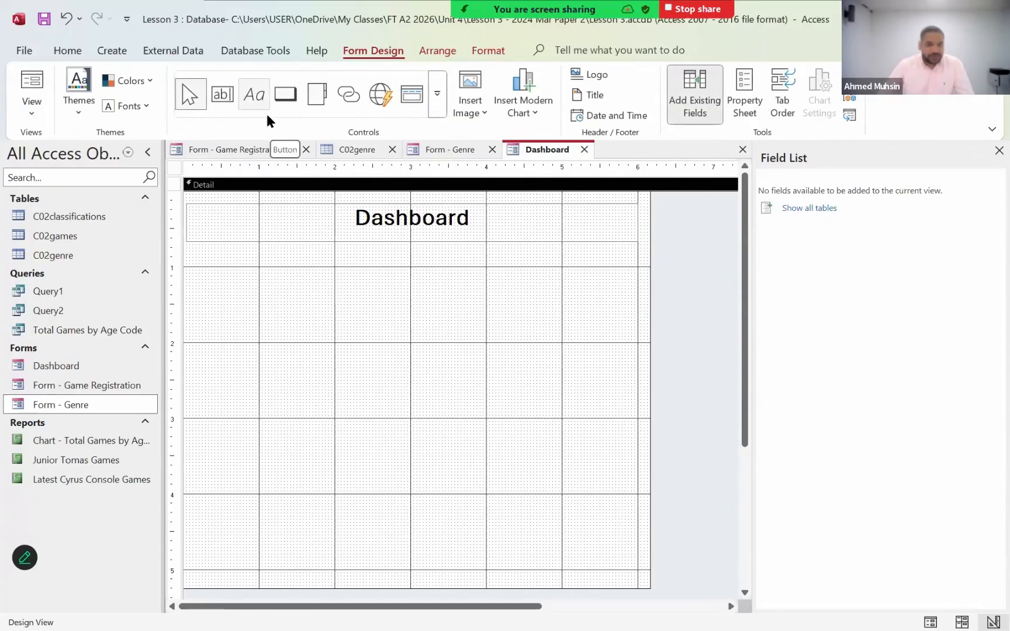
pyautogui.click(284, 97)
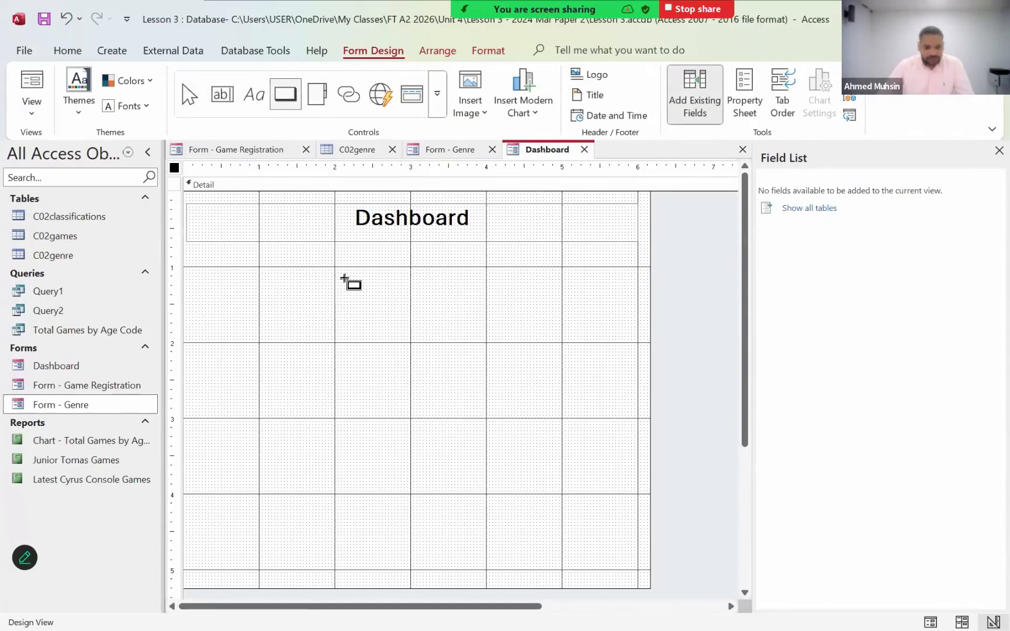
pyautogui.moveTo(348, 281); pyautogui.dragTo(485, 321)
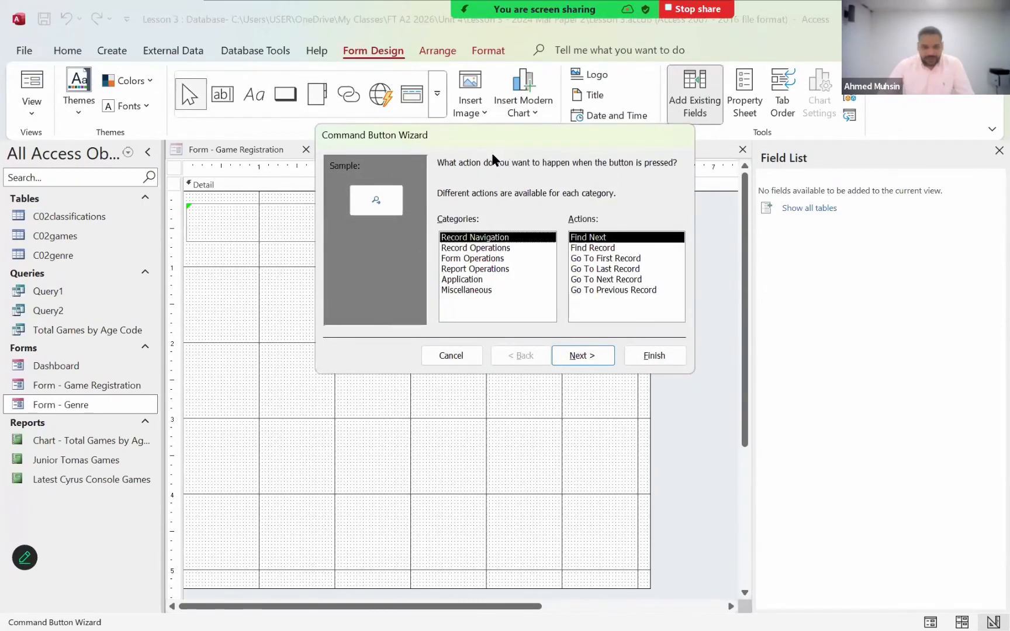
pyautogui.click(470, 353)
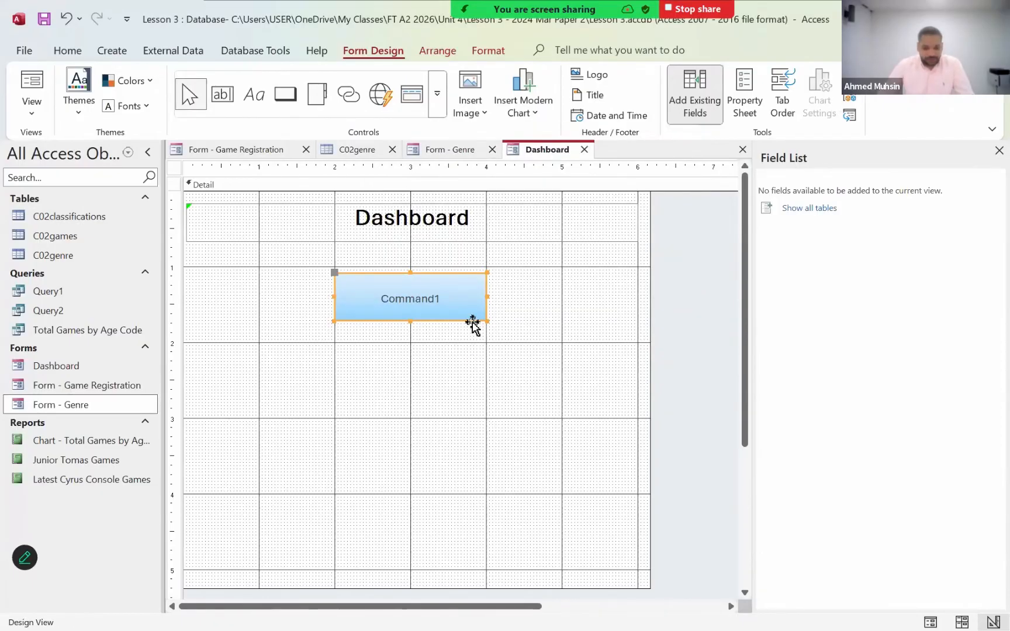
# - Build an On Click macro for the new button with an OpenQuery action for Query1, and save and close it
pyautogui.rightClick(473, 322)
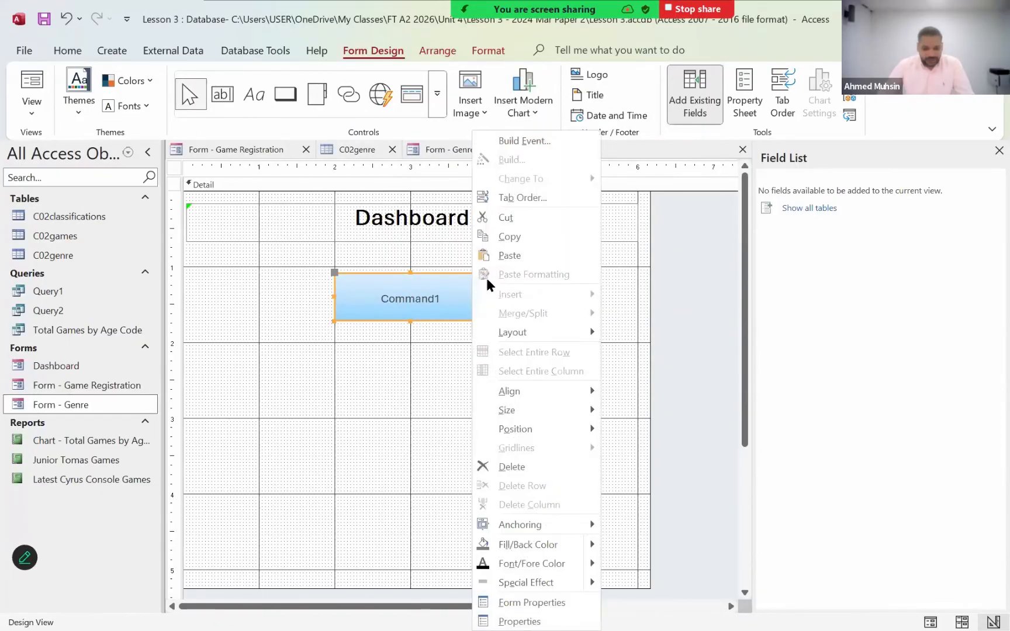
pyautogui.click(532, 143)
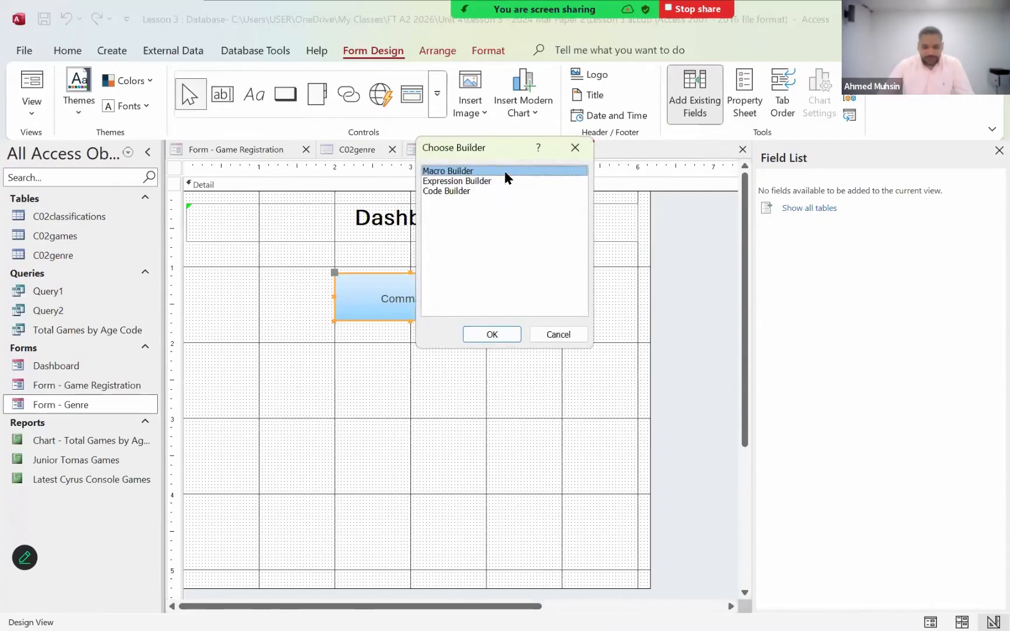
pyautogui.press('Return')
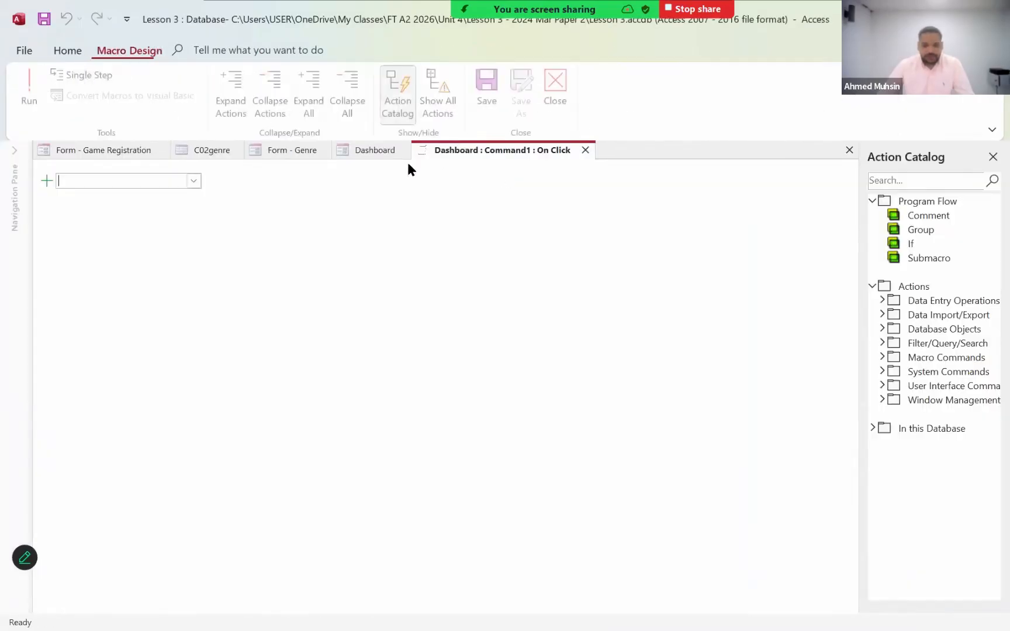
pyautogui.click(193, 180)
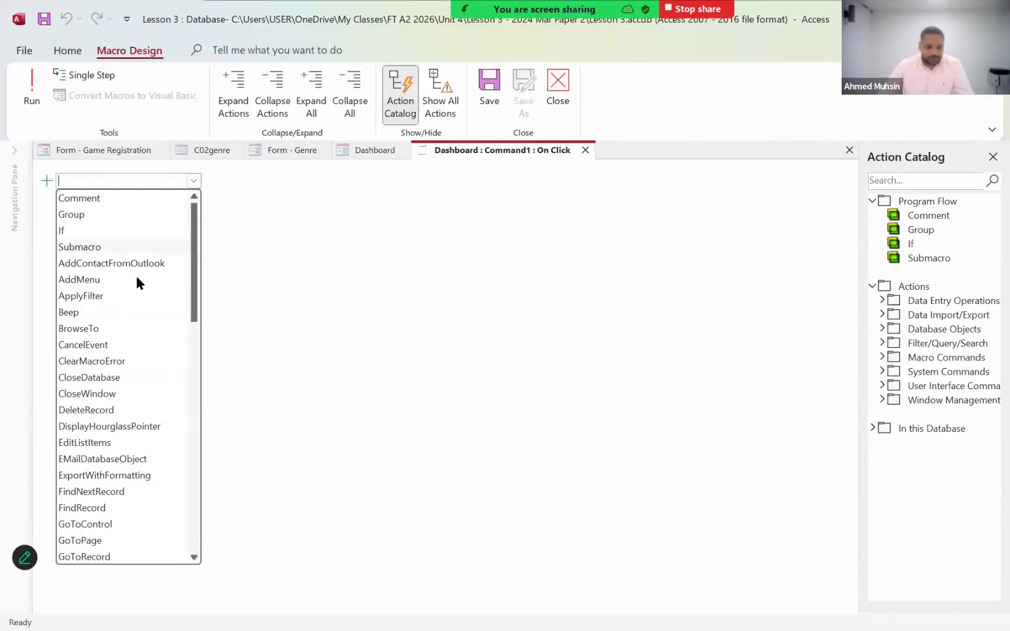
pyautogui.scroll(-2, 143, 345)
pyautogui.scroll(-3, 143, 344)
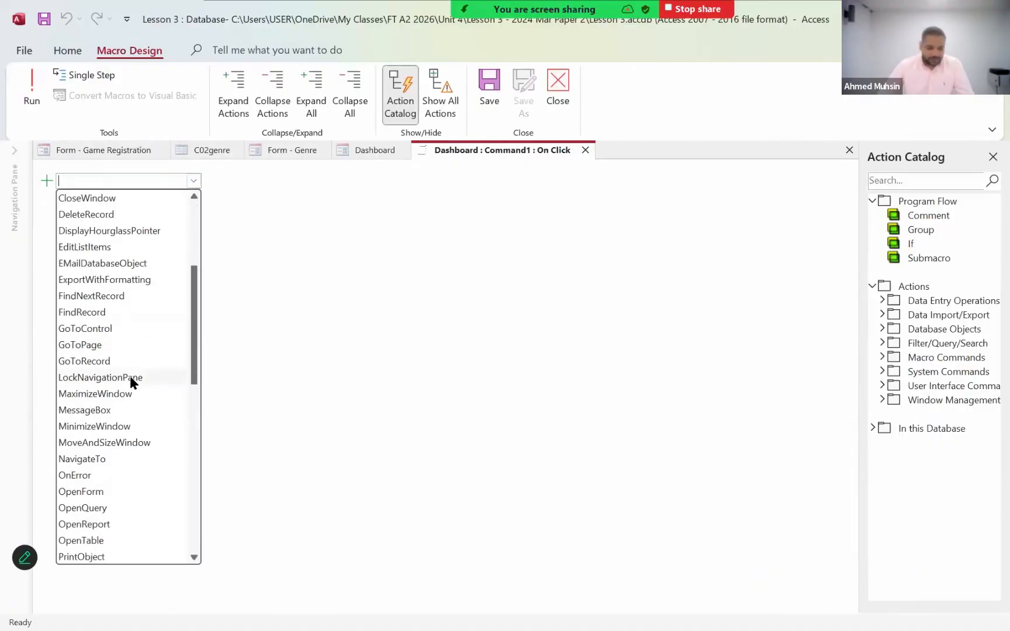
pyautogui.click(122, 459)
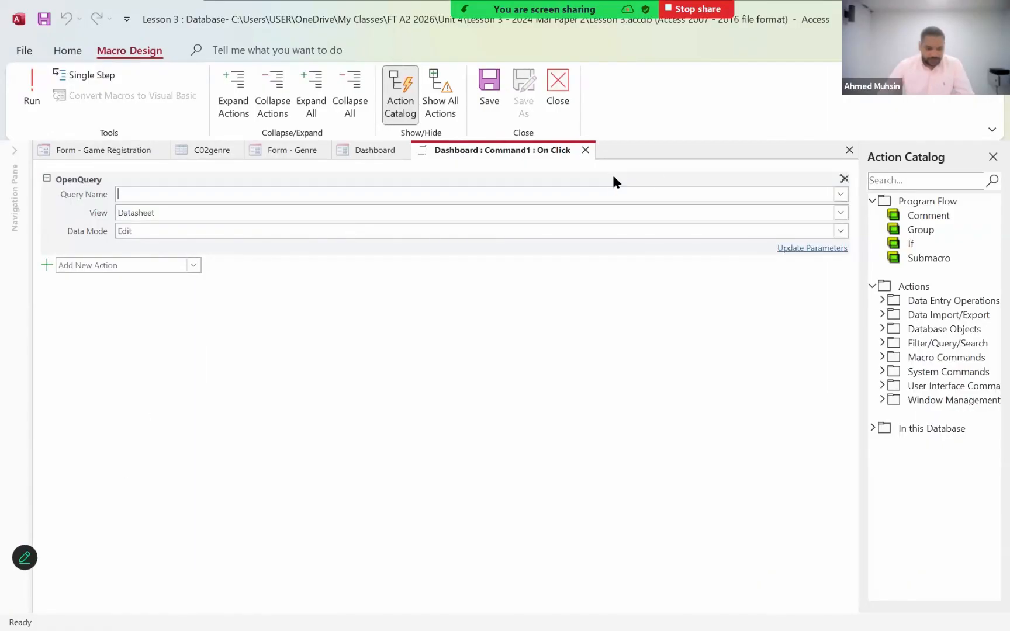
pyautogui.click(840, 194)
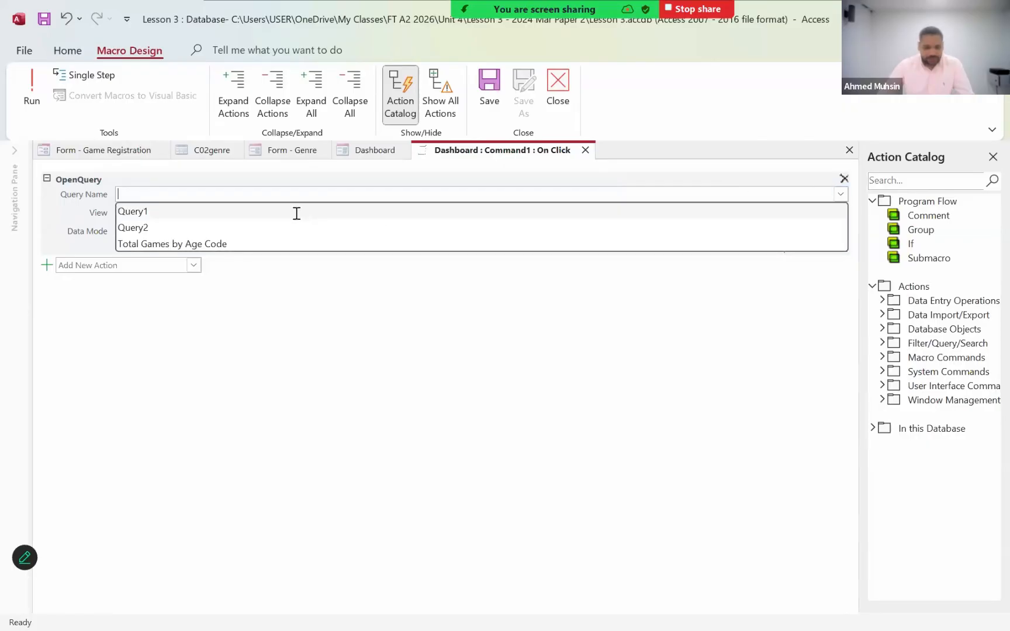
pyautogui.click(296, 211)
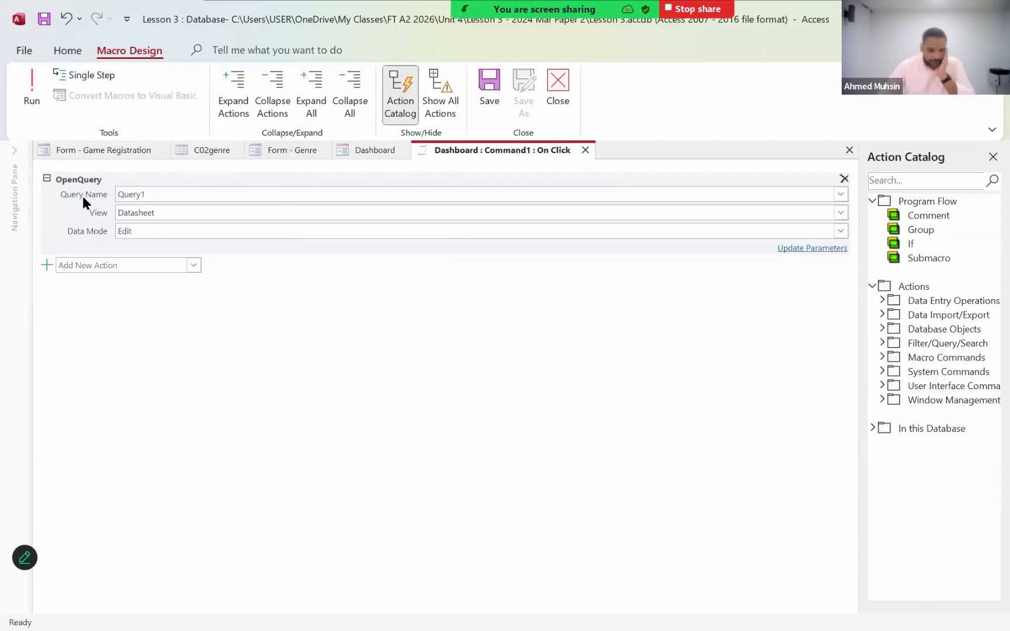
pyautogui.click(140, 200)
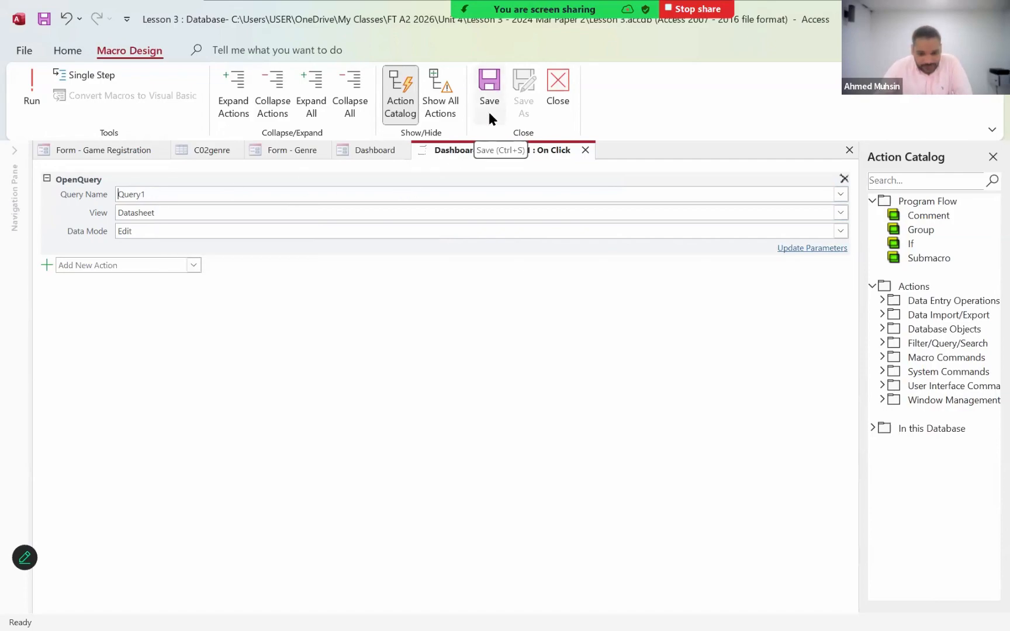
pyautogui.click(556, 108)
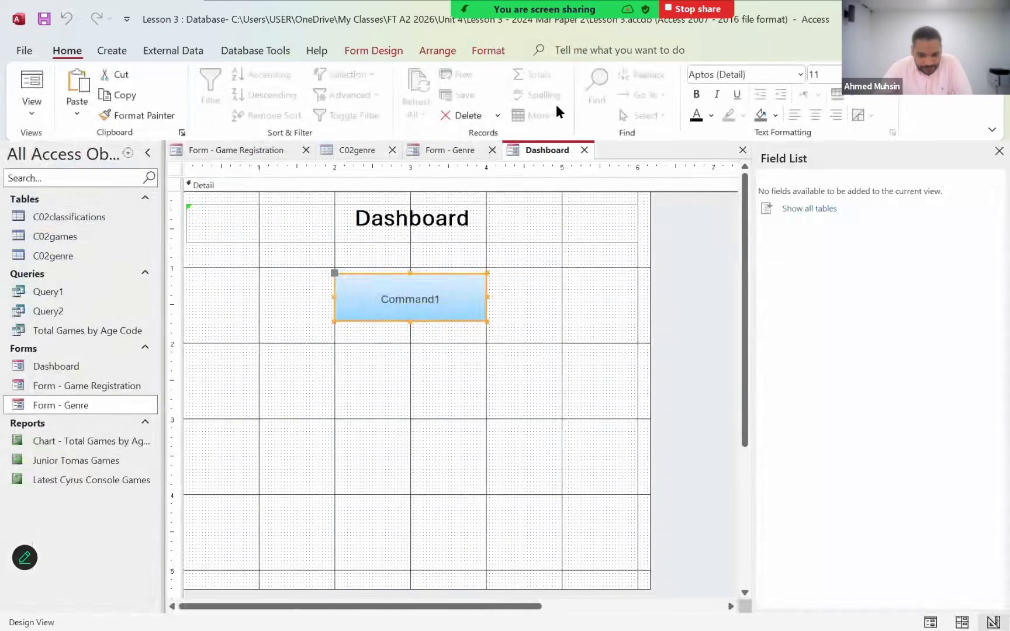
# - Change the button's caption to "Open Query 1"
pyautogui.click(390, 293)
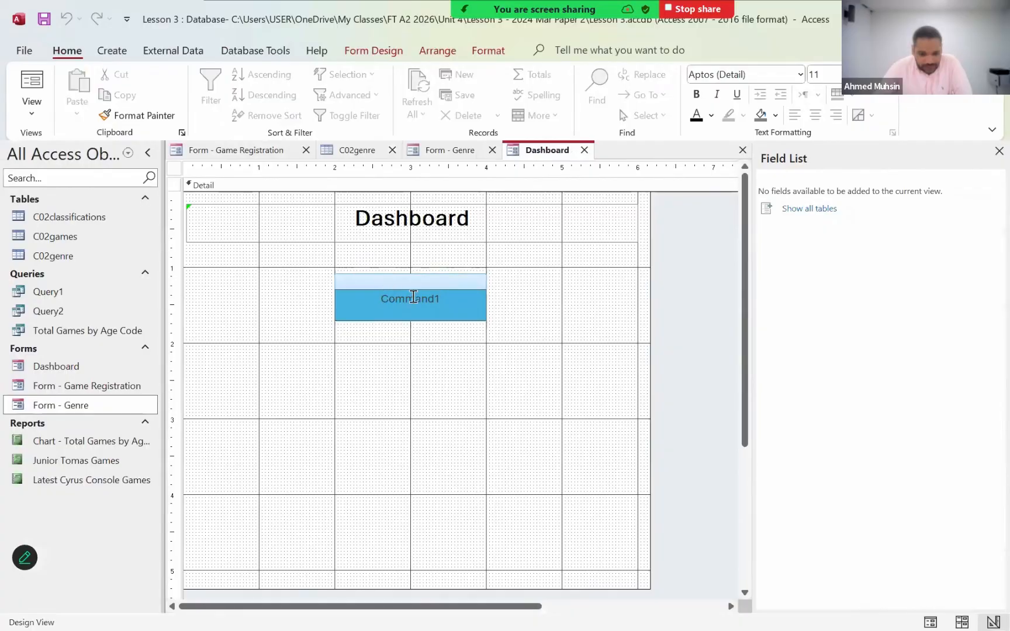
pyautogui.doubleClick(470, 291)
pyautogui.write('OPen')
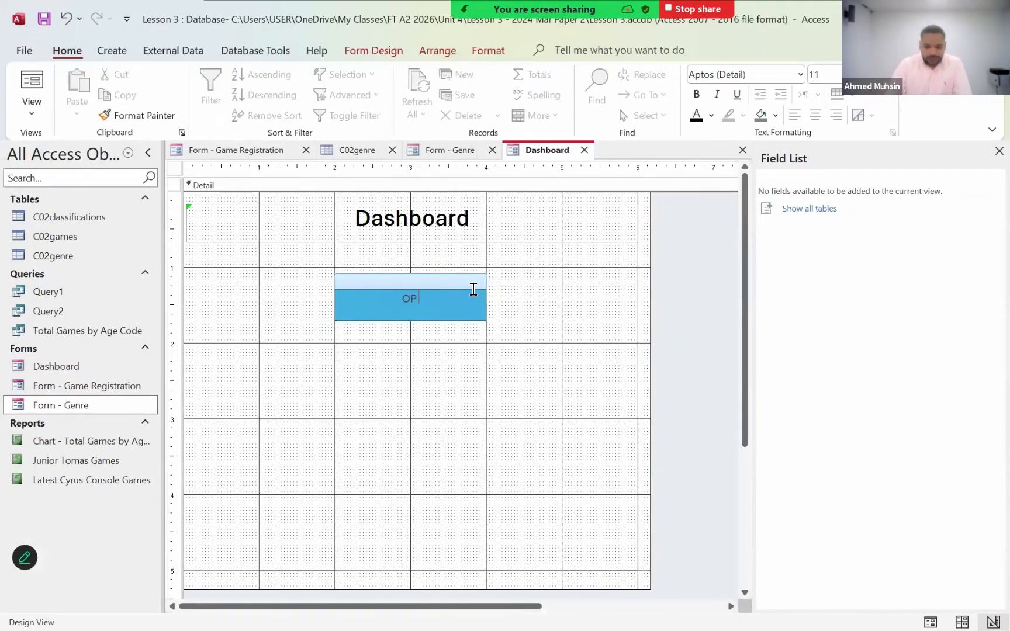
pyautogui.press('BackSpace')
pyautogui.press('BackSpace')
pyautogui.press('BackSpace')
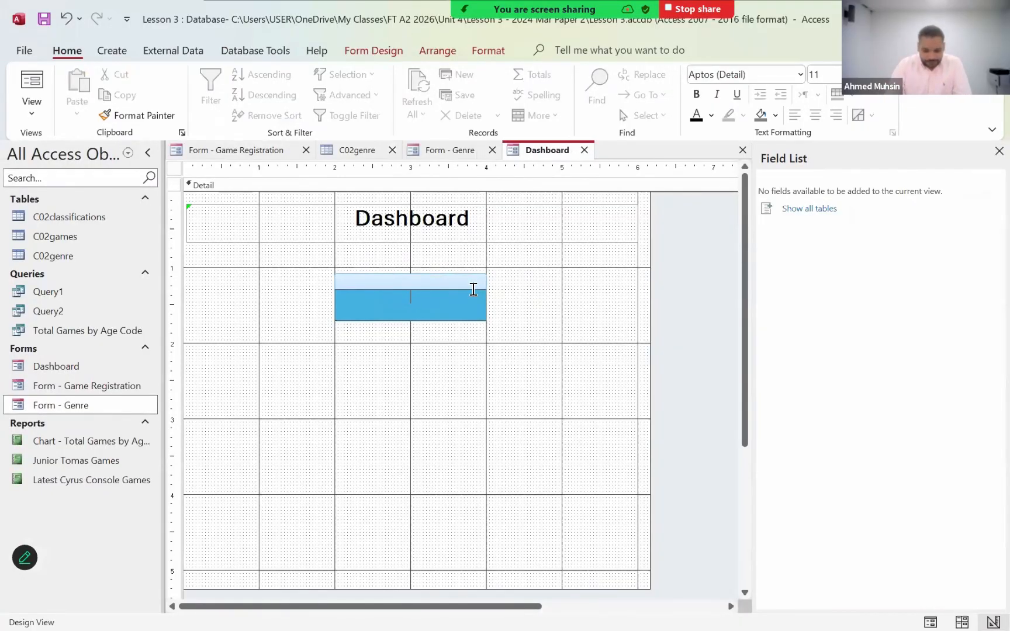
pyautogui.write('Open Query 1')
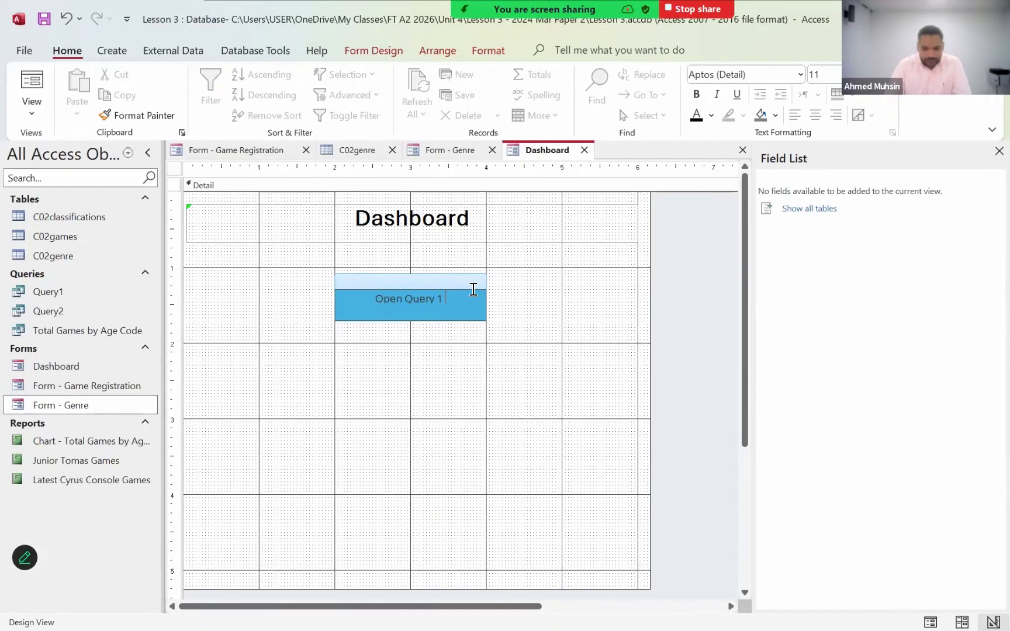
pyautogui.click(445, 327)
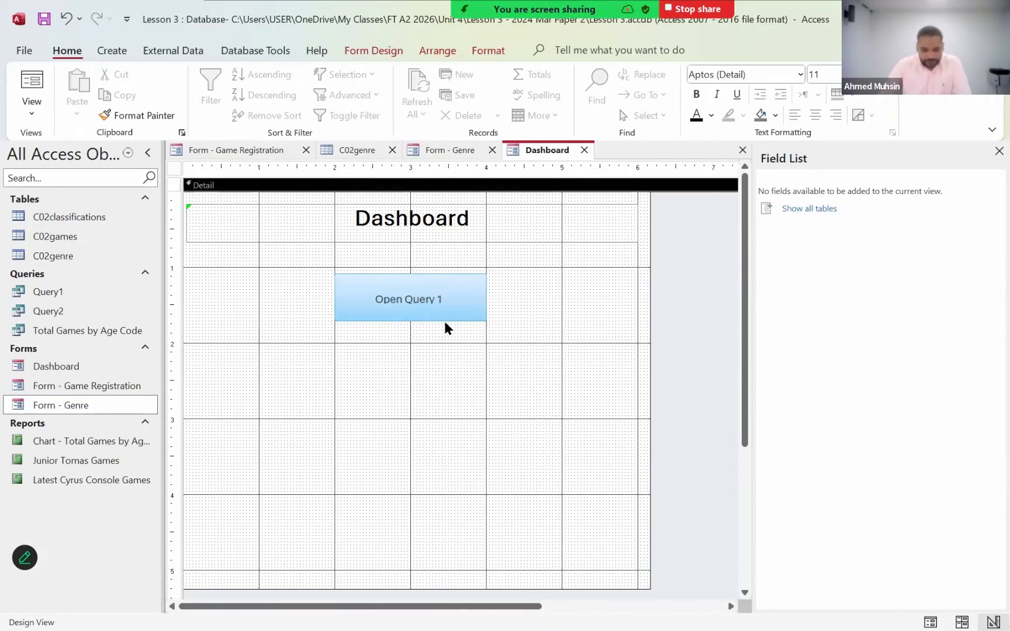
# - Format the "Open Query 1" button text as bold and underlined with font size 18
pyautogui.click(444, 319)
pyautogui.click(480, 51)
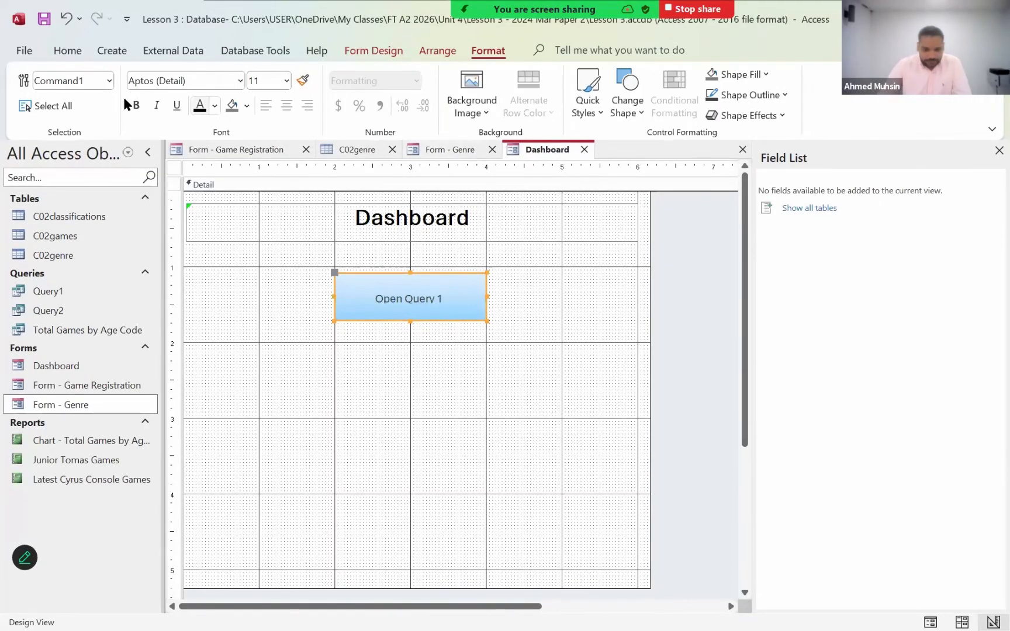
pyautogui.click(136, 105)
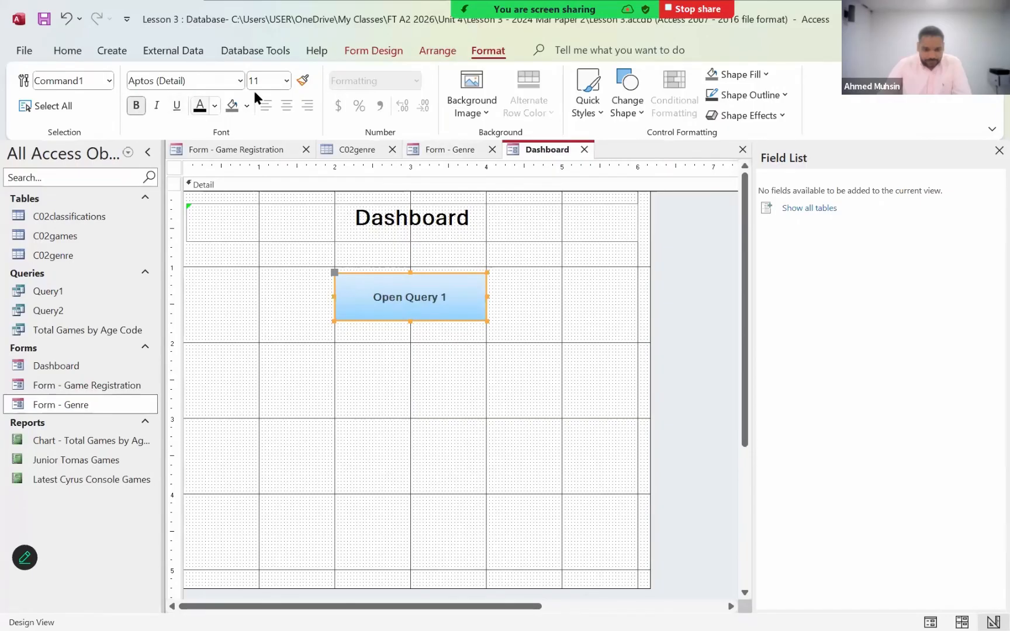
pyautogui.click(287, 81)
pyautogui.click(261, 257)
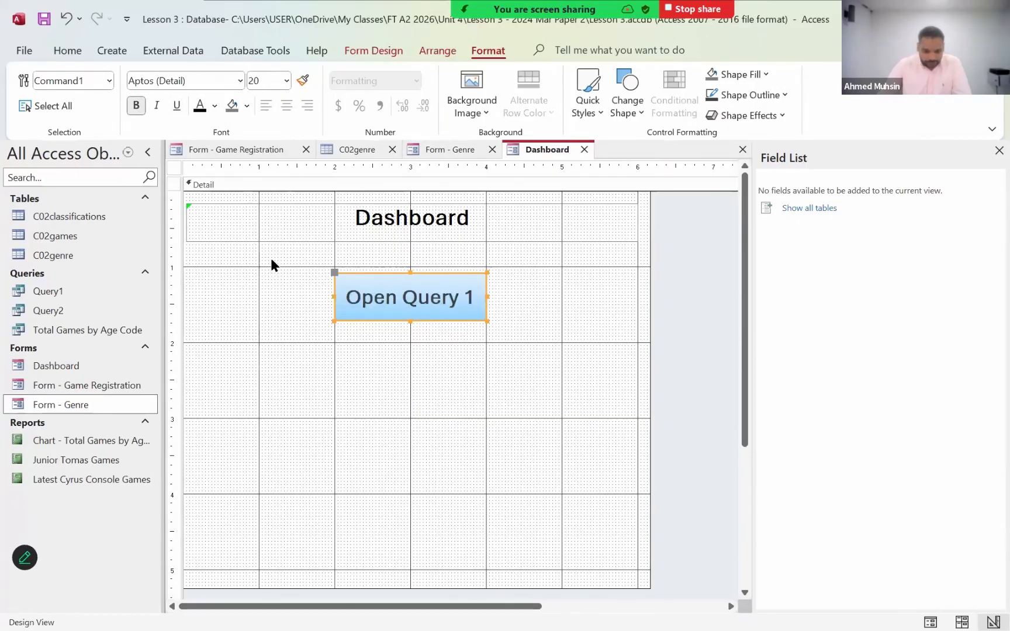
pyautogui.click(287, 81)
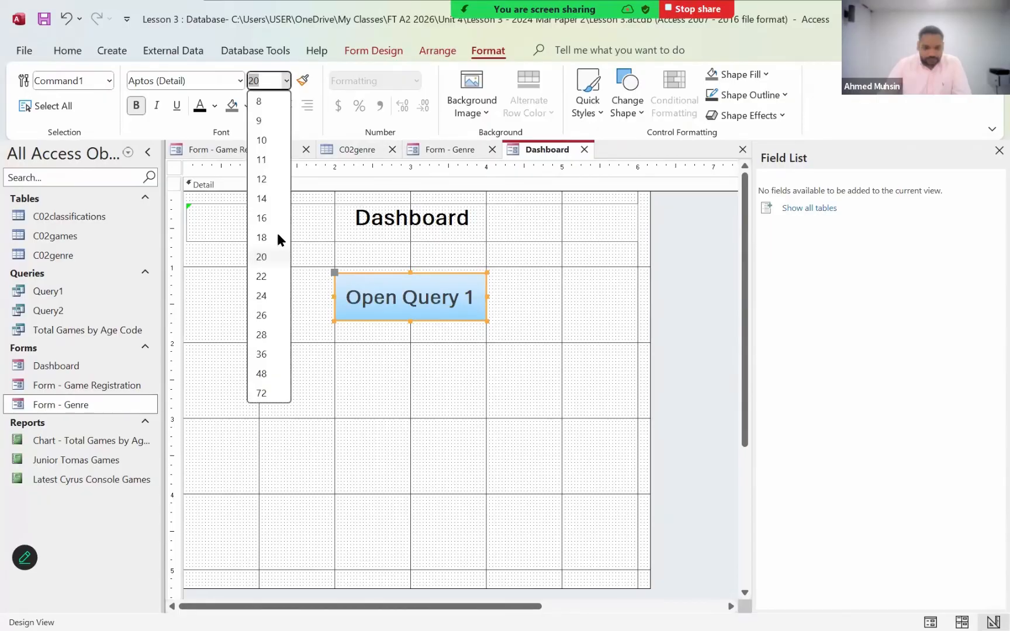
pyautogui.click(266, 235)
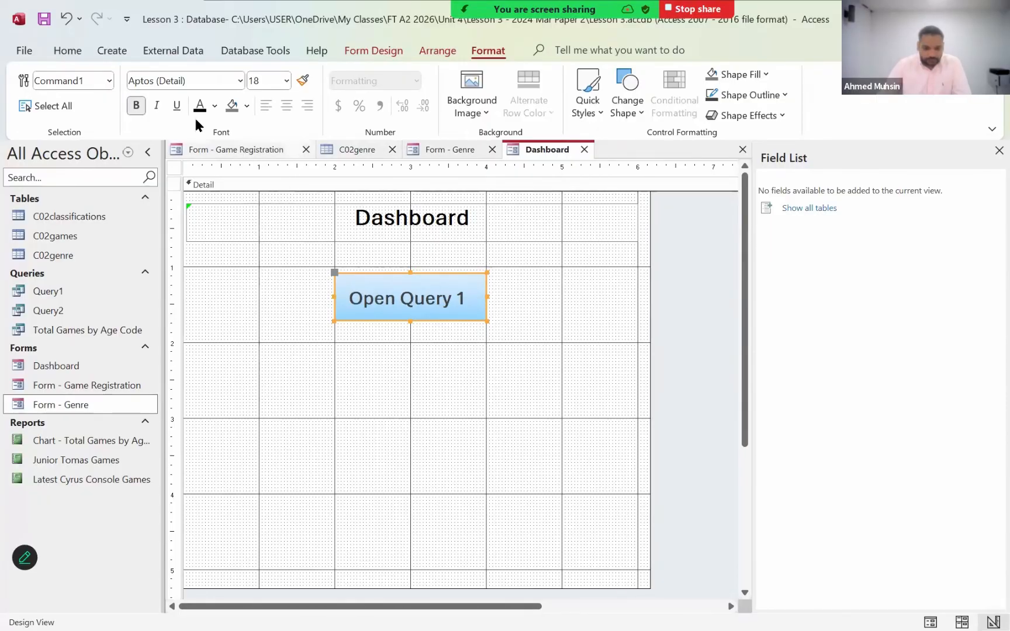
pyautogui.click(176, 109)
pyautogui.click(410, 399)
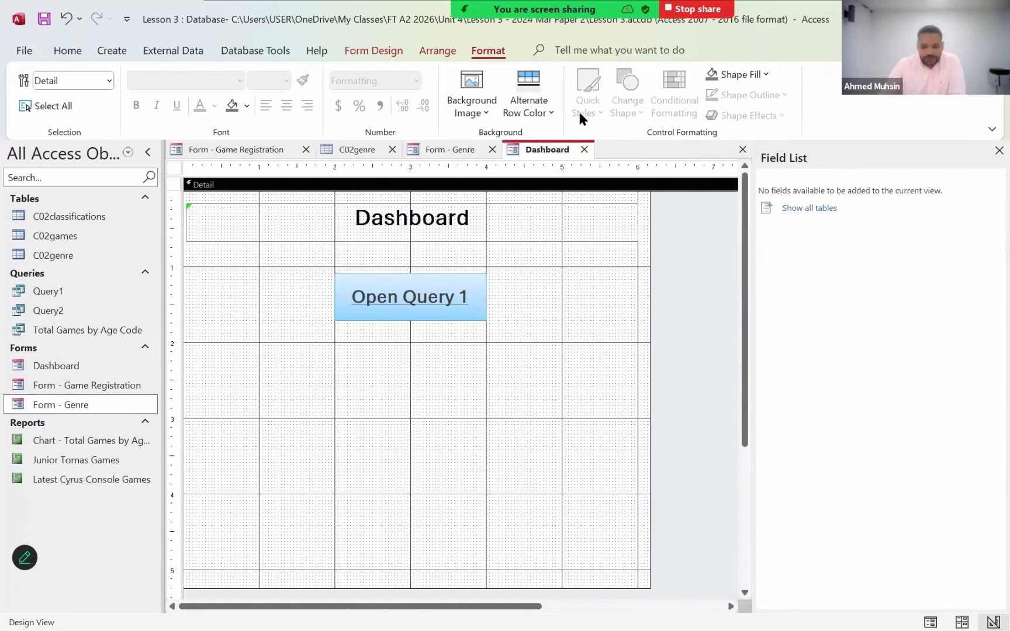
pyautogui.click(105, 51)
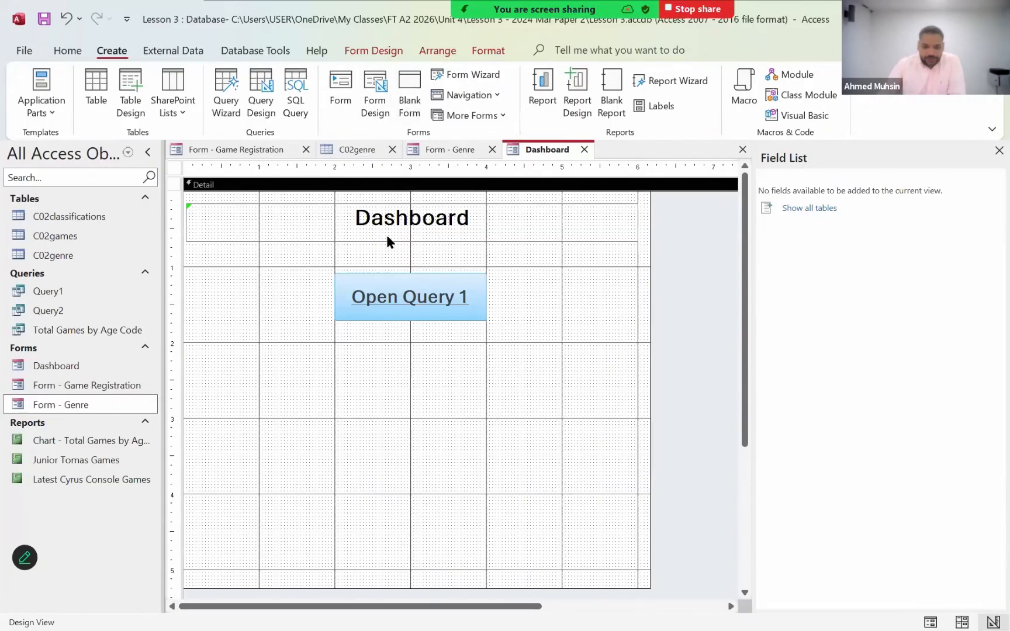
pyautogui.click(69, 57)
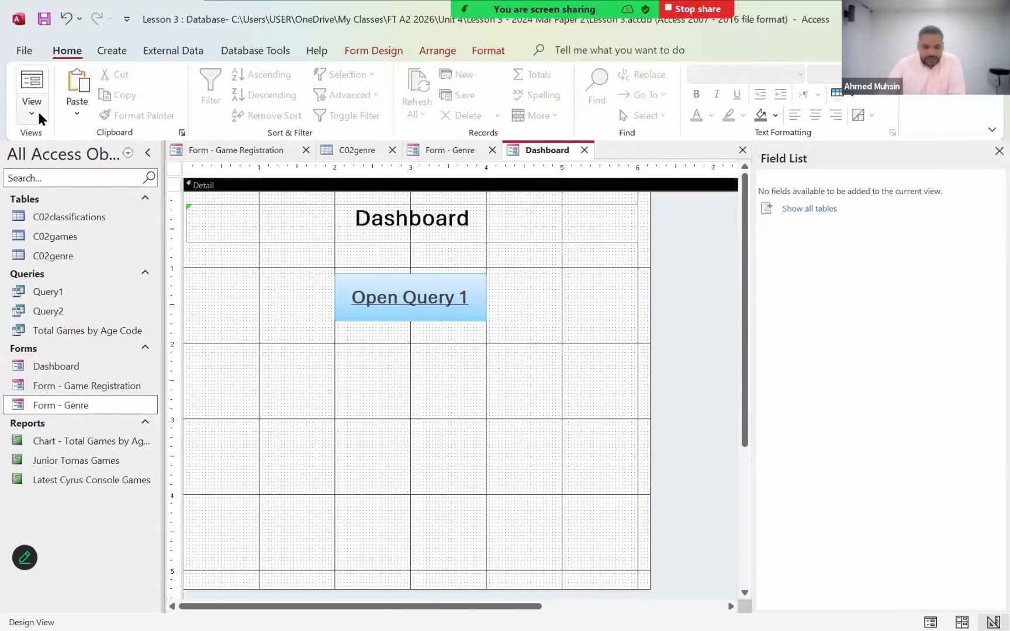
pyautogui.click(36, 110)
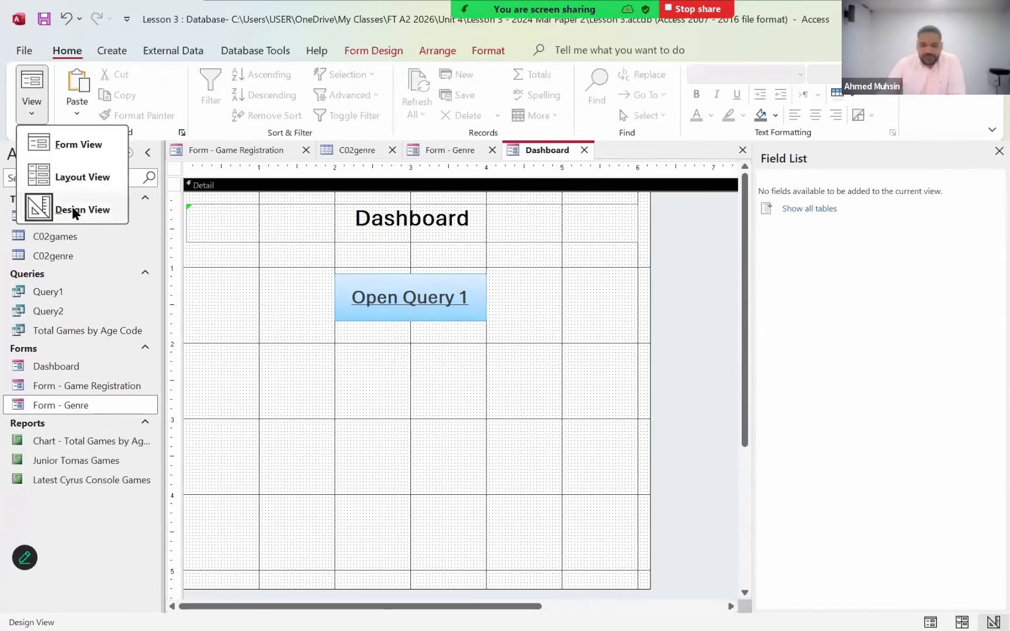
pyautogui.click(799, 37)
pyautogui.click(369, 50)
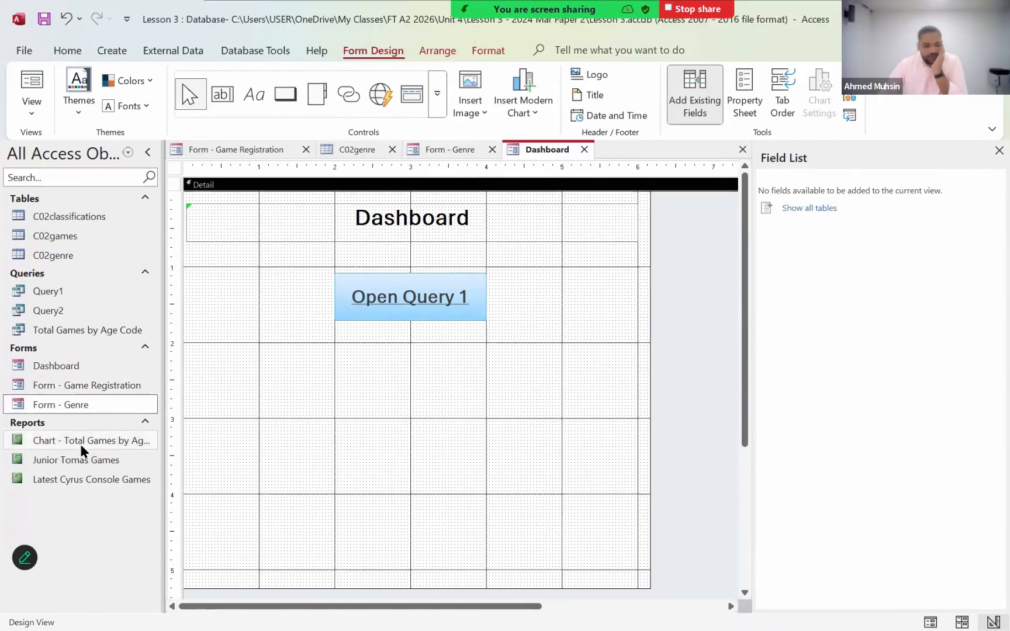
# - Open the "Chart - Total Games by Age Code" report and the "Total Games by Age Code" query to examine their data
pyautogui.click(51, 438)
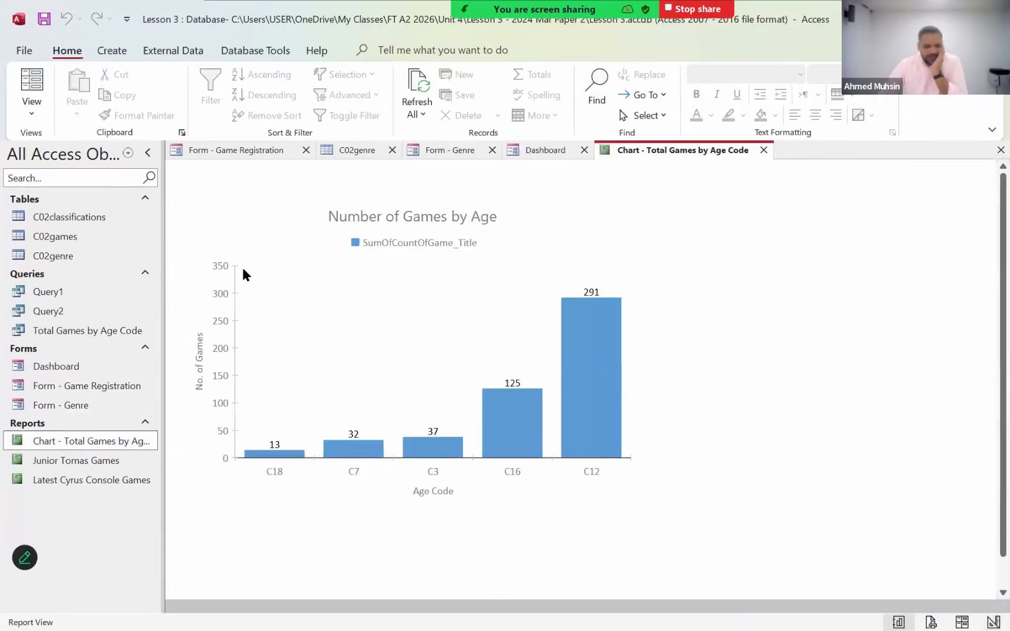
pyautogui.doubleClick(45, 336)
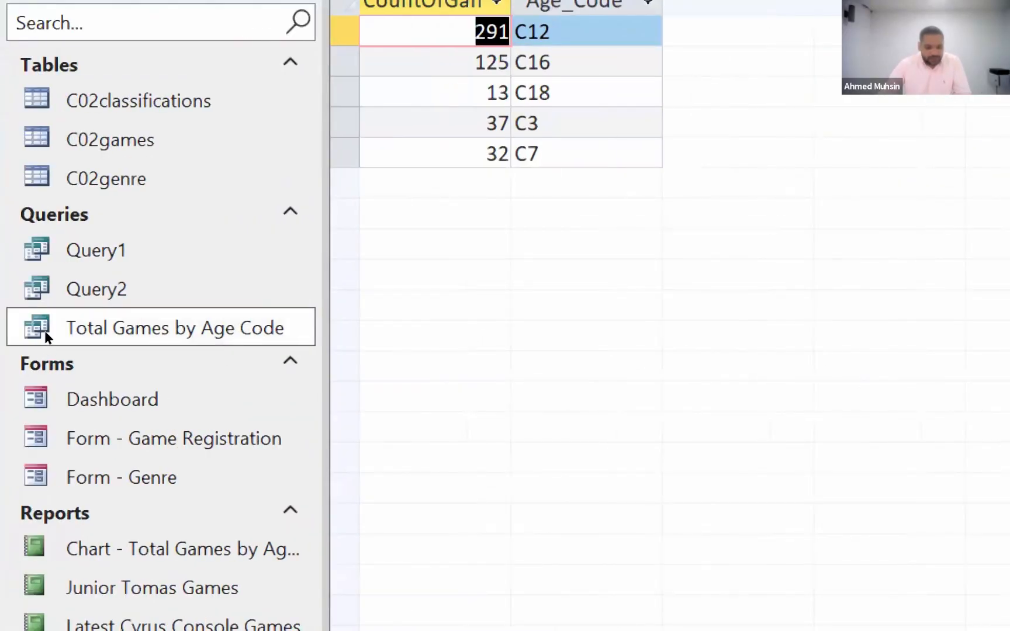
pyautogui.click(42, 331)
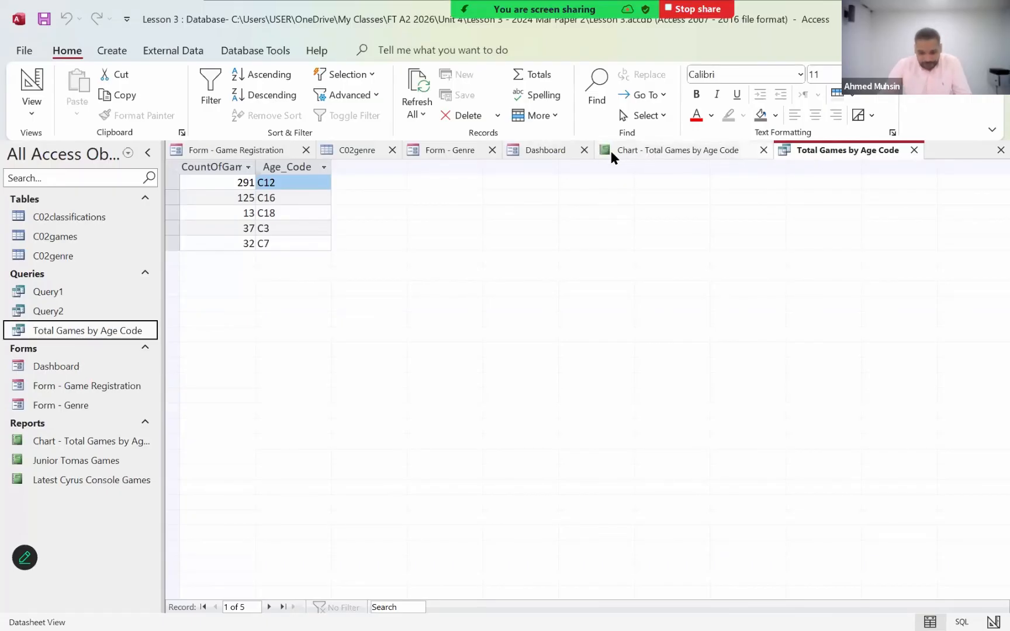
# - Draw a second command button on the Dashboard form, matching the width of the "Open Query 1" button above it, and cancel its wizard
pyautogui.click(544, 150)
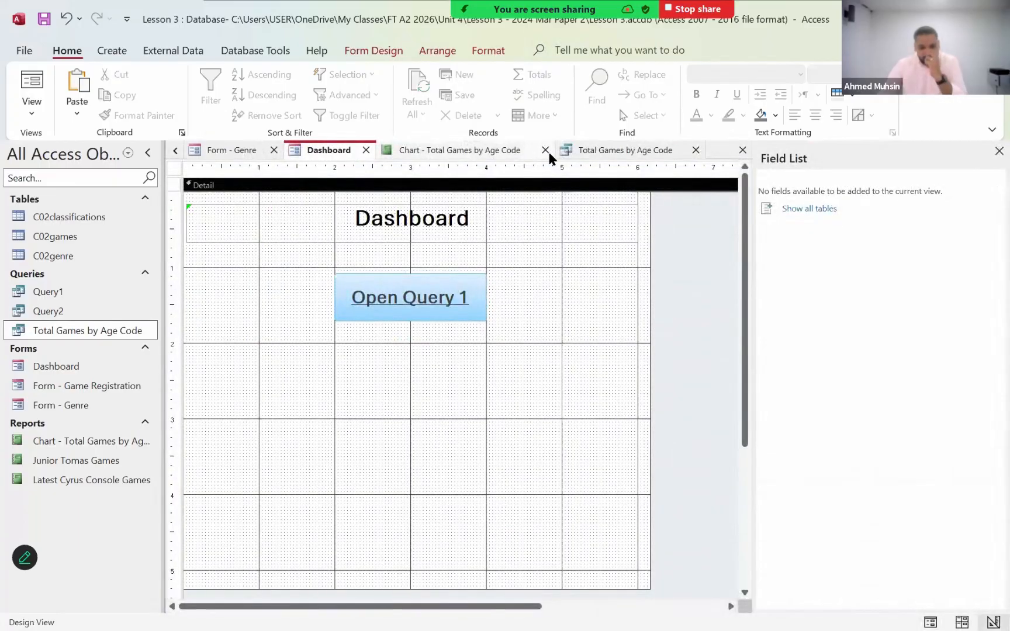
pyautogui.click(113, 52)
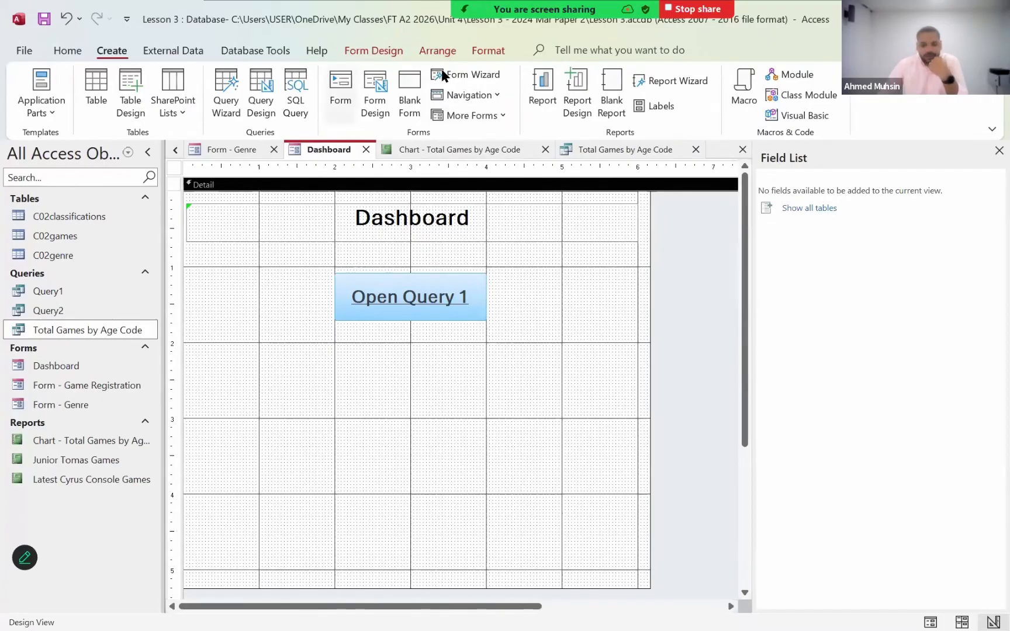
pyautogui.click(399, 55)
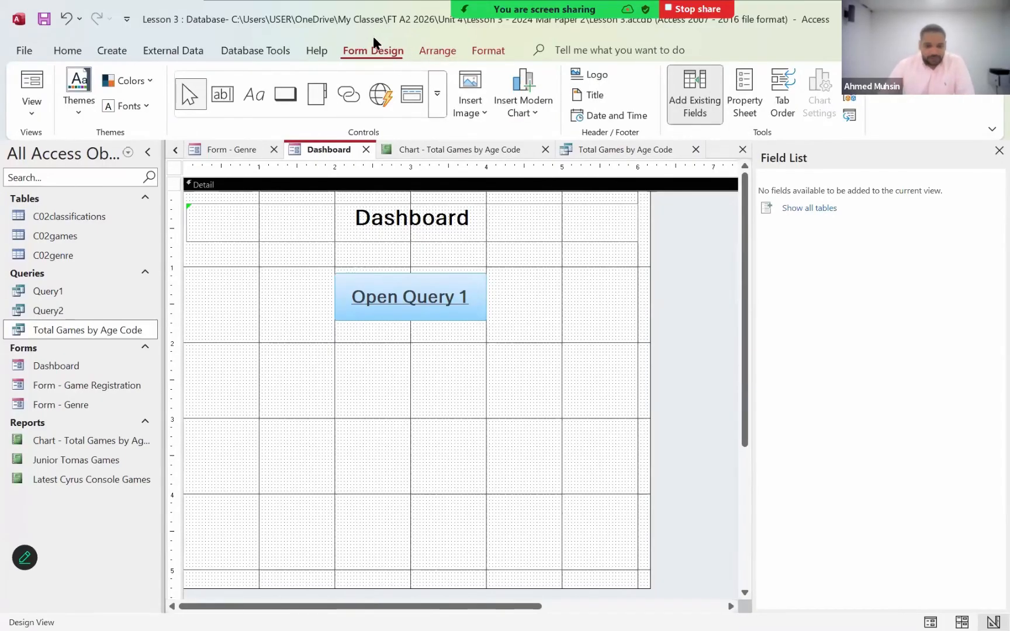
pyautogui.click(280, 99)
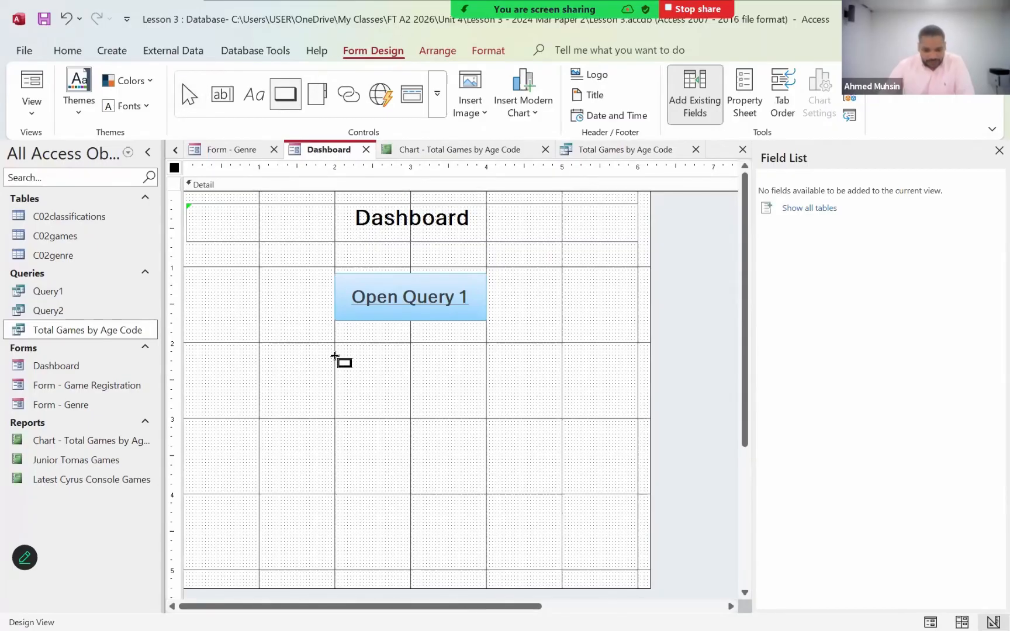
pyautogui.moveTo(335, 358); pyautogui.dragTo(485, 405)
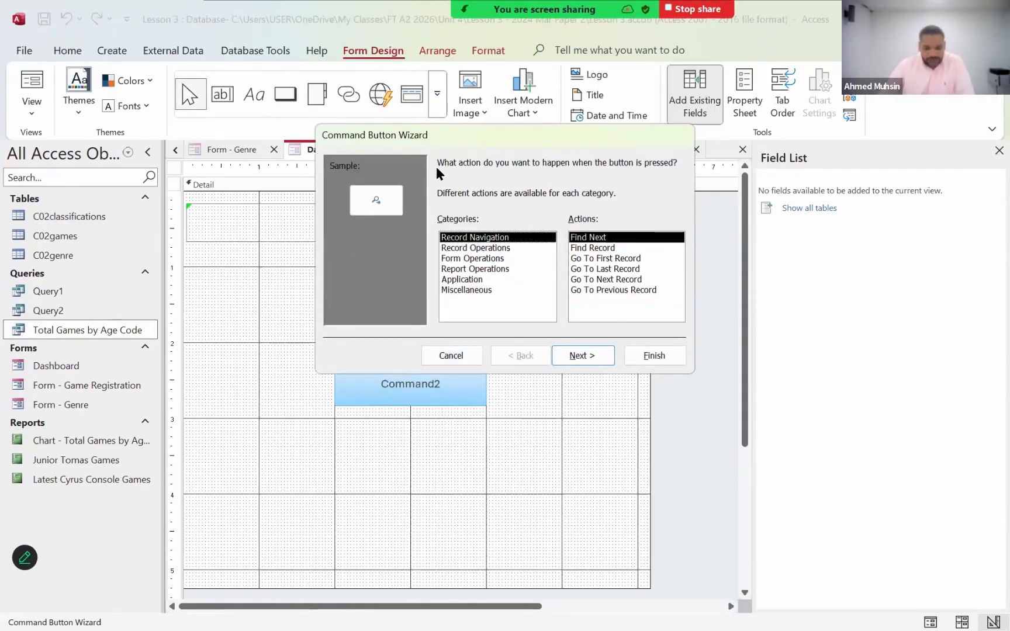
pyautogui.click(450, 355)
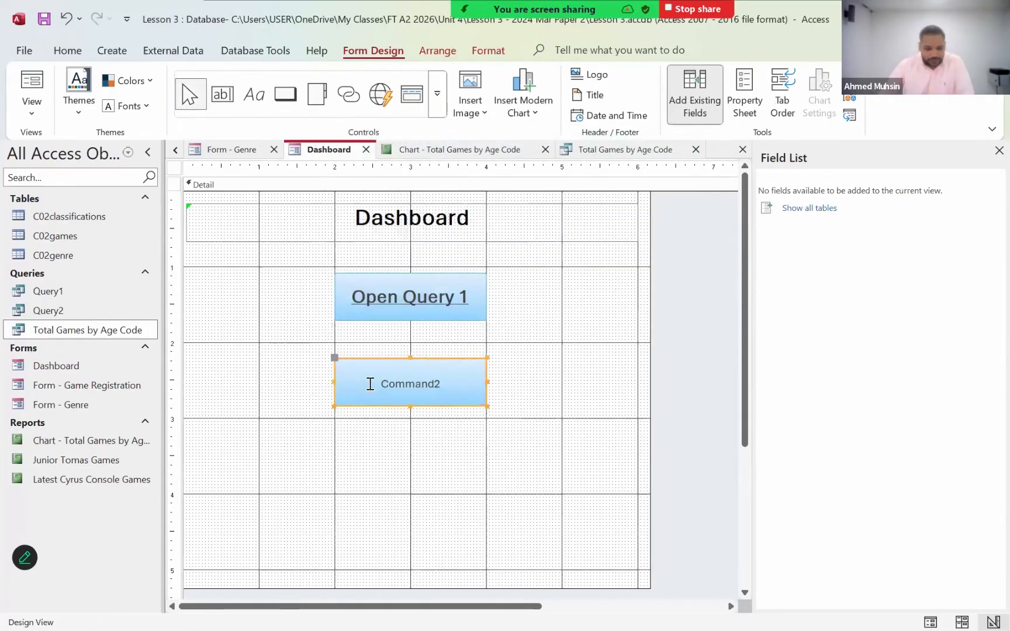
# - Change the second button's caption to "View Games by Age Code"
pyautogui.moveTo(370, 383); pyautogui.dragTo(452, 381)
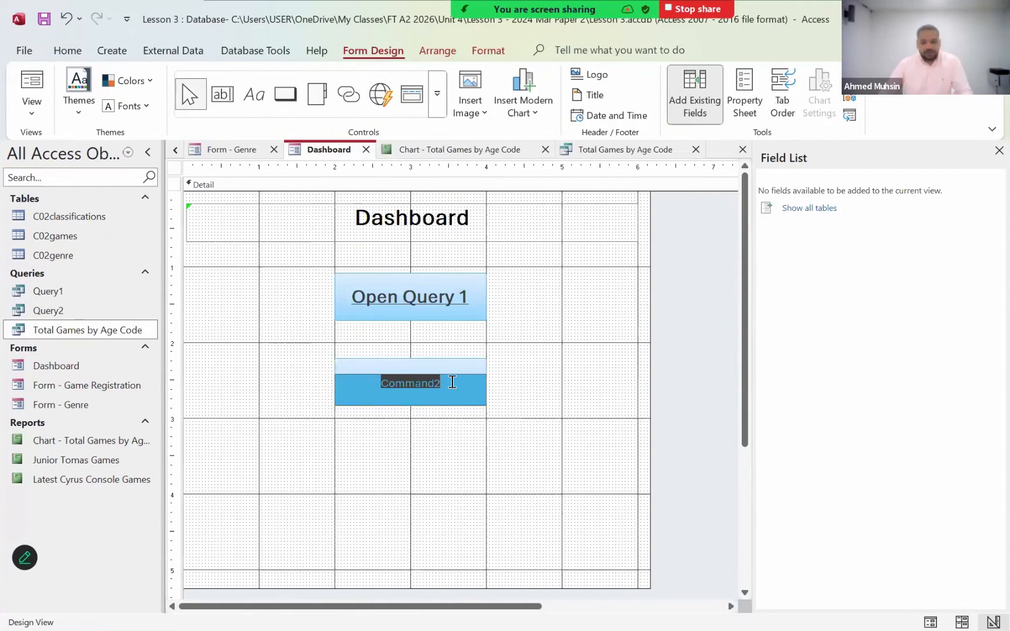
pyautogui.write('View Gam')
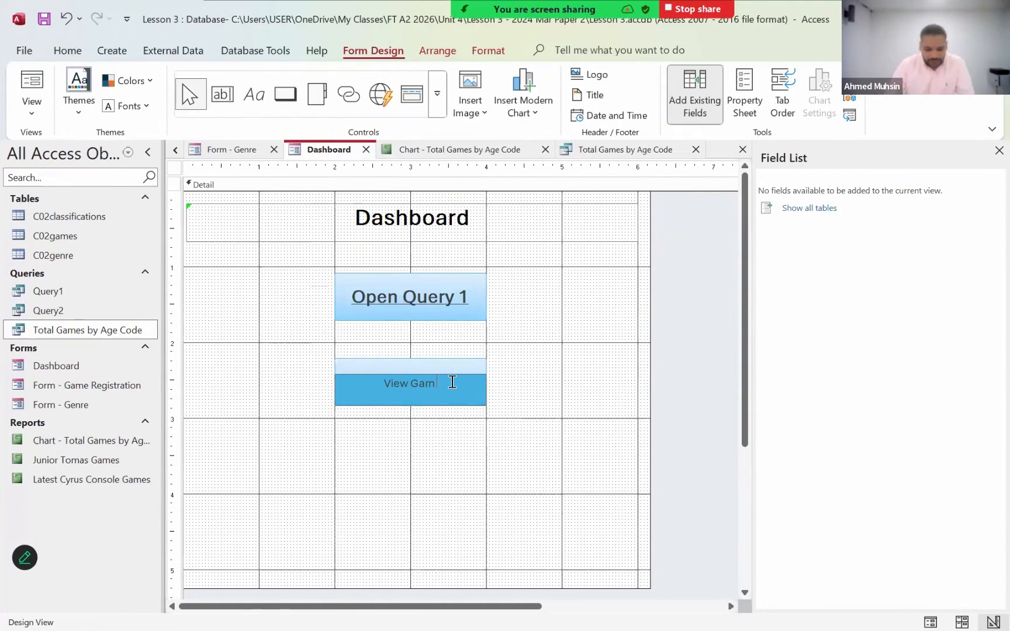
pyautogui.write('es by Age Code')
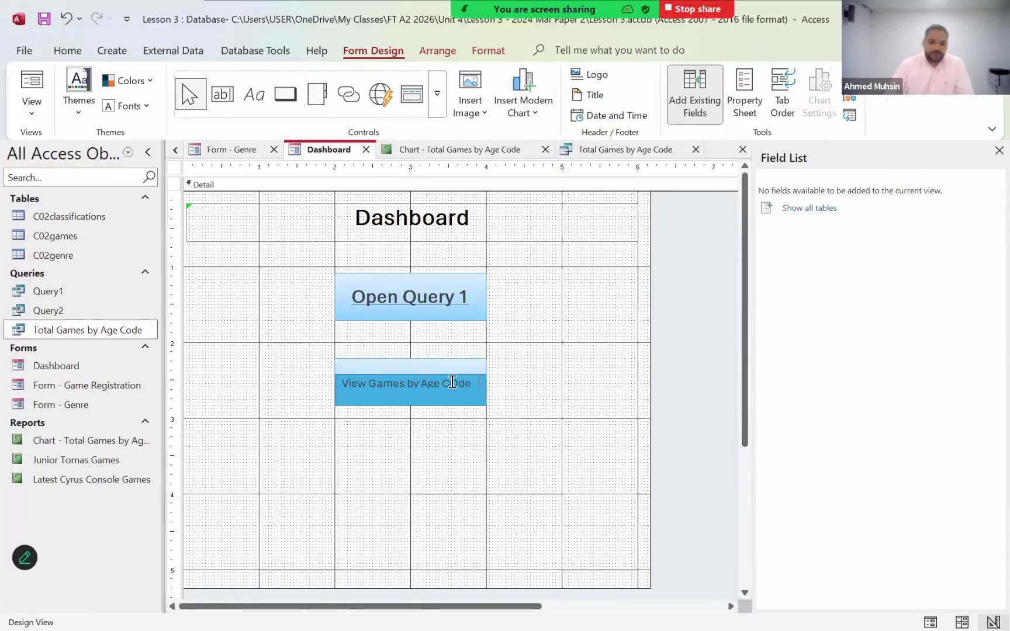
pyautogui.click(452, 382)
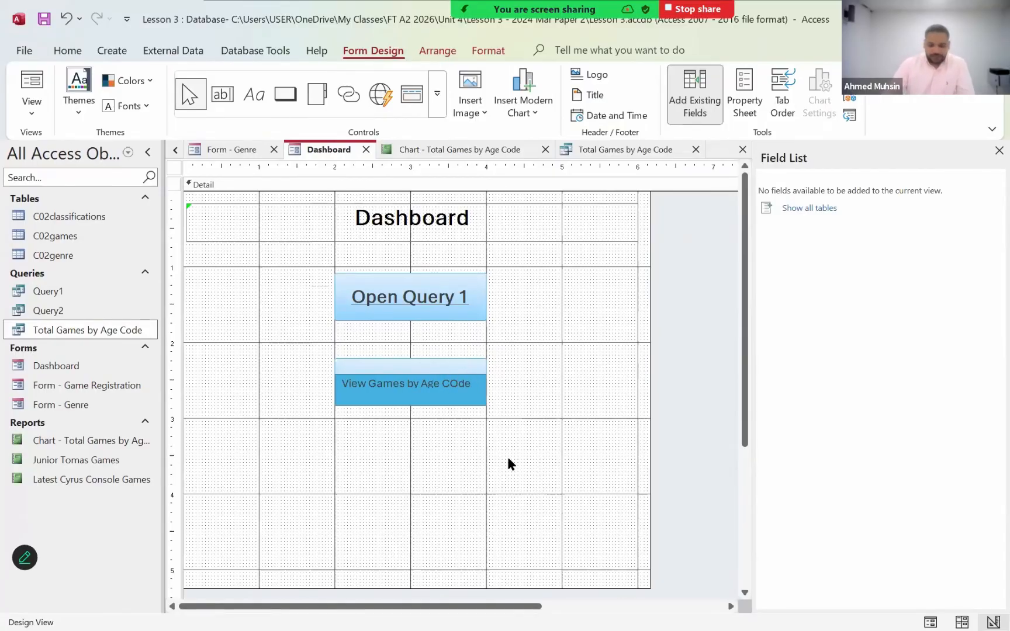
pyautogui.press('BackSpace')
pyautogui.write('o')
pyautogui.press('BackSpace')
pyautogui.press('BackSpace')
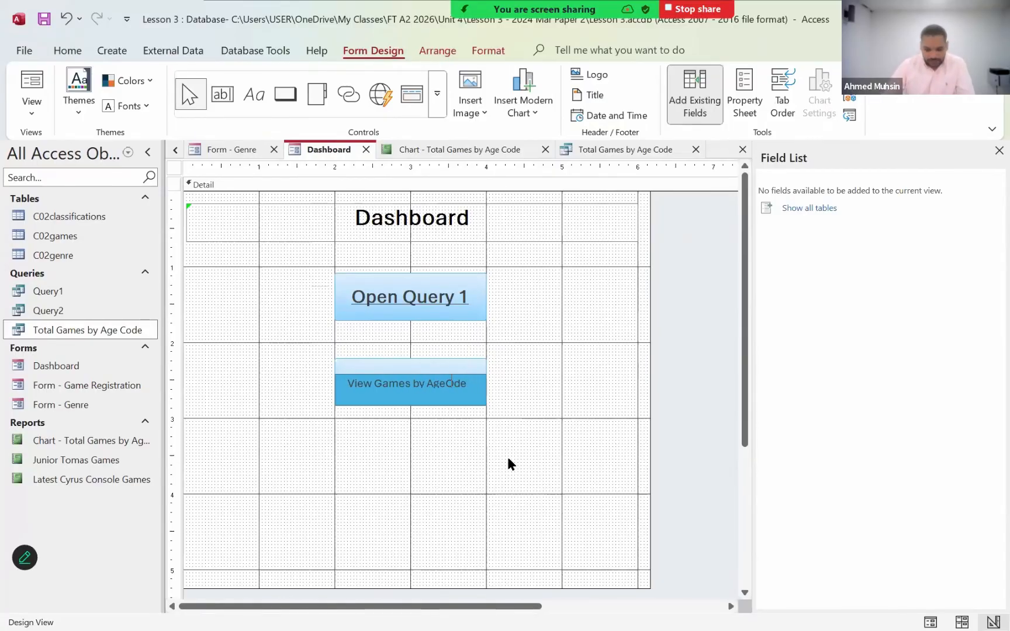
pyautogui.press('BackSpace')
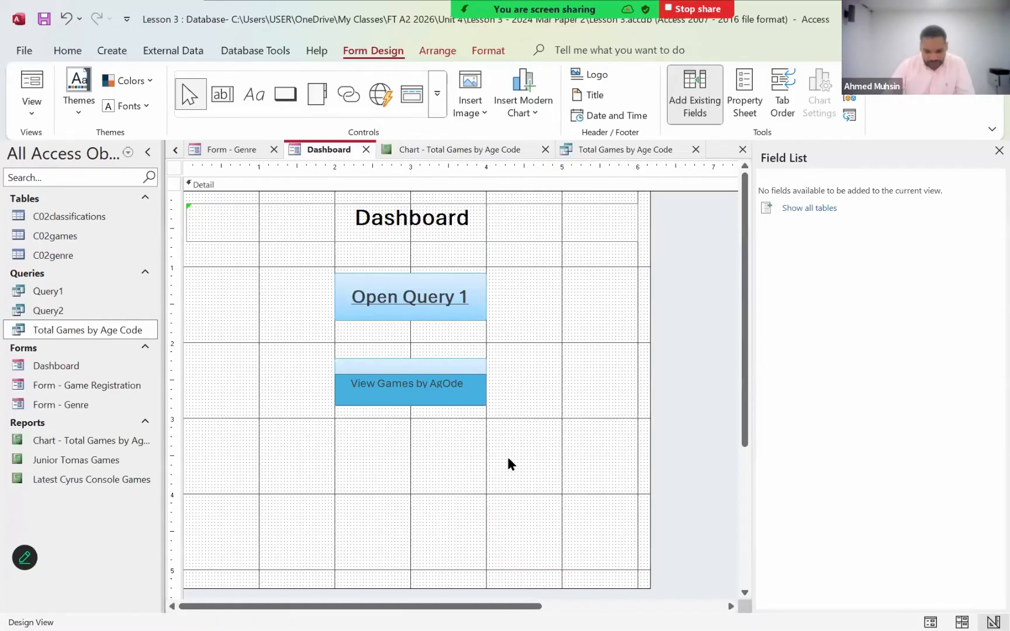
pyautogui.press('BackSpace')
pyautogui.write('eg')
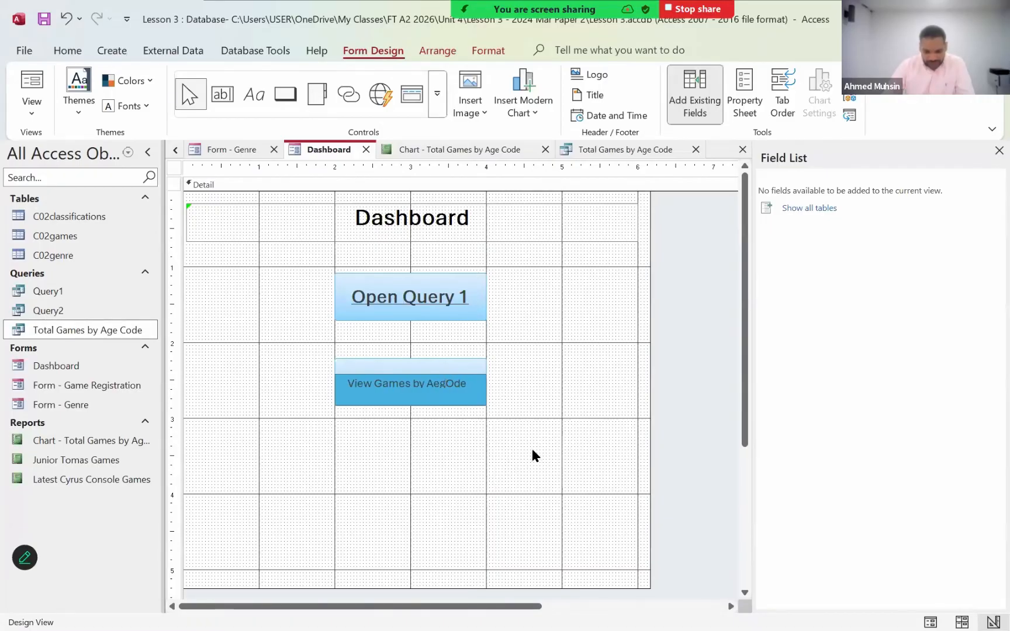
pyautogui.press('BackSpace')
pyautogui.press('BackSpace')
pyautogui.press('BackSpace')
pyautogui.press('BackSpace')
pyautogui.press('BackSpace')
pyautogui.press('BackSpace')
pyautogui.press('BackSpace')
pyautogui.press('BackSpace')
pyautogui.press('BackSpace')
pyautogui.press('BackSpace')
pyautogui.press('BackSpace')
pyautogui.press('BackSpace')
pyautogui.press('BackSpace')
pyautogui.press('BackSpace')
pyautogui.press('BackSpace')
pyautogui.press('BackSpace')
pyautogui.press('BackSpace')
pyautogui.press('Delete')
pyautogui.press('Delete')
pyautogui.press('Delete')
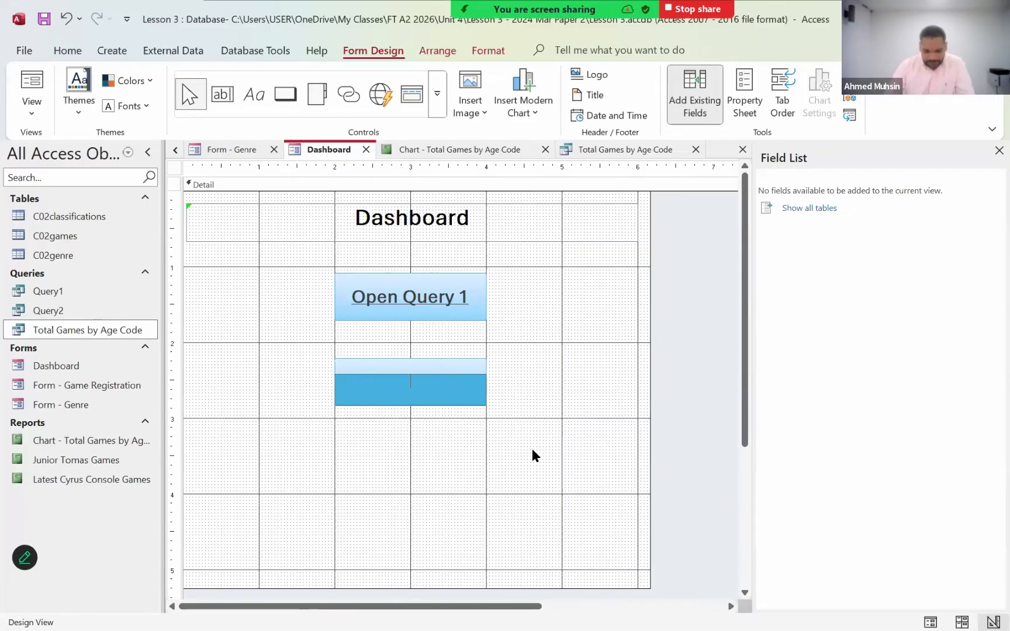
pyautogui.write('View Games by Age Code')
pyautogui.click(533, 455)
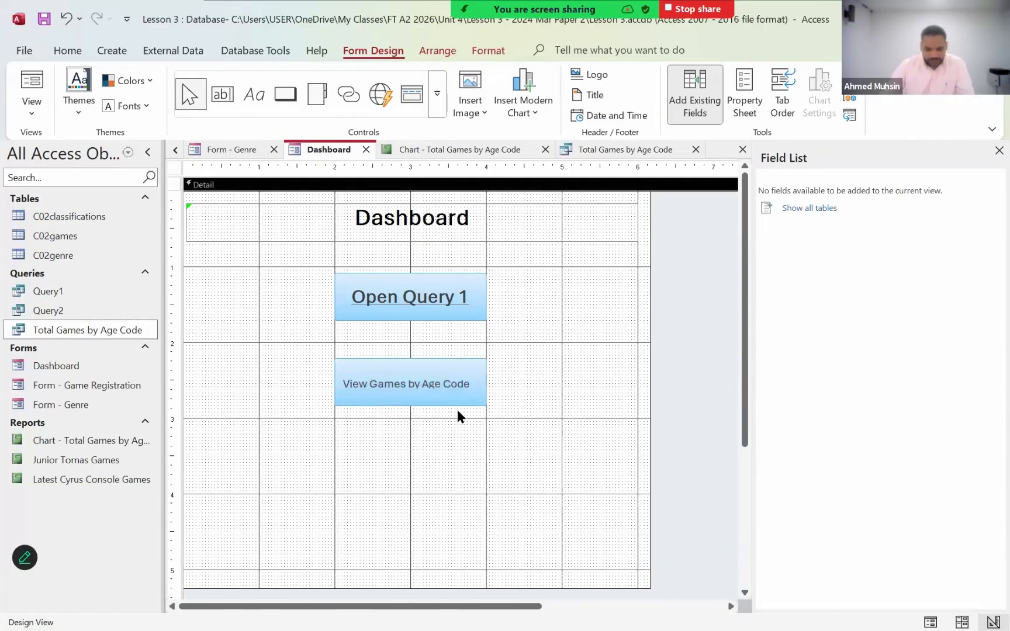
# - Format the "View Games by Age Code" button text as bold with font size 18
pyautogui.click(457, 402)
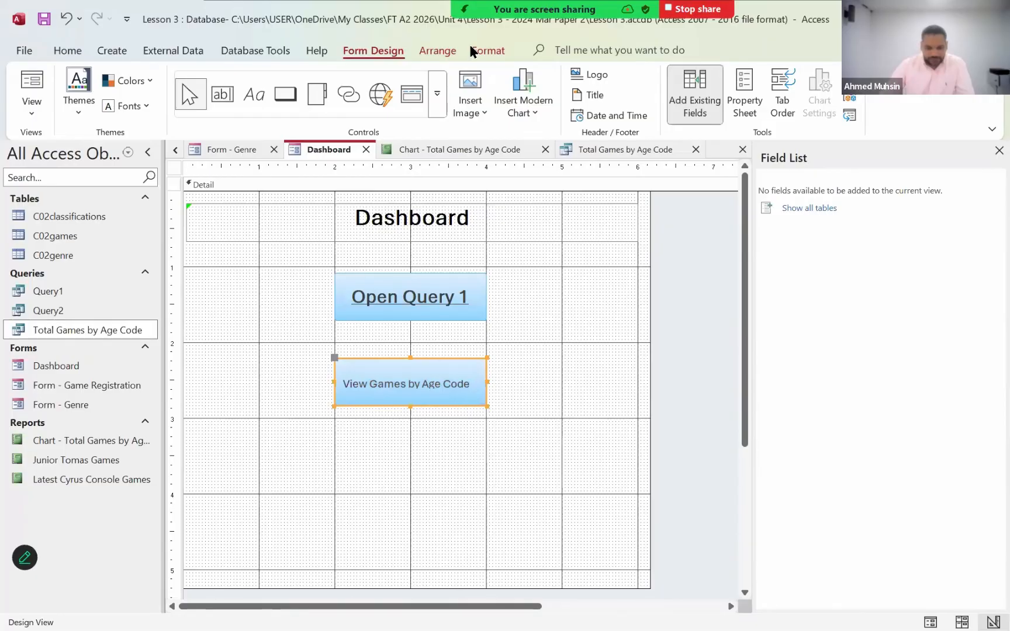
pyautogui.click(138, 106)
pyautogui.click(286, 81)
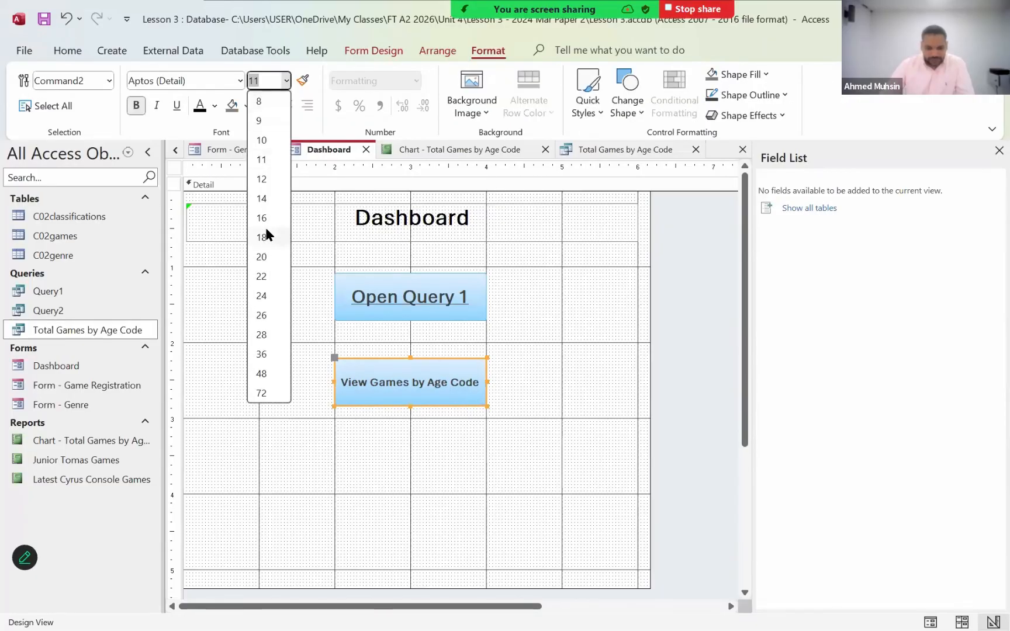
pyautogui.click(264, 235)
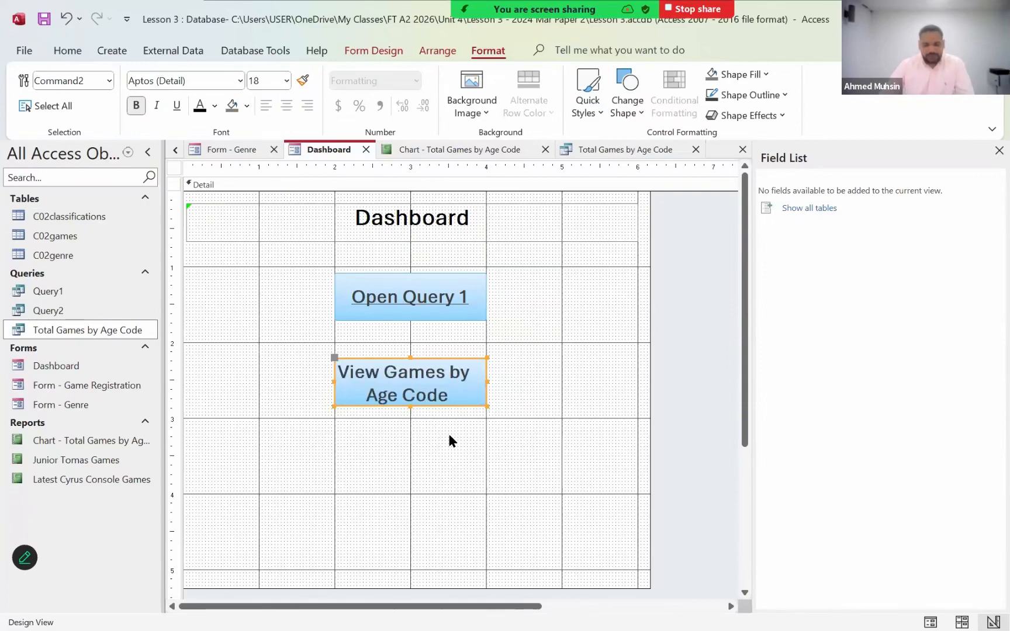
pyautogui.click(449, 436)
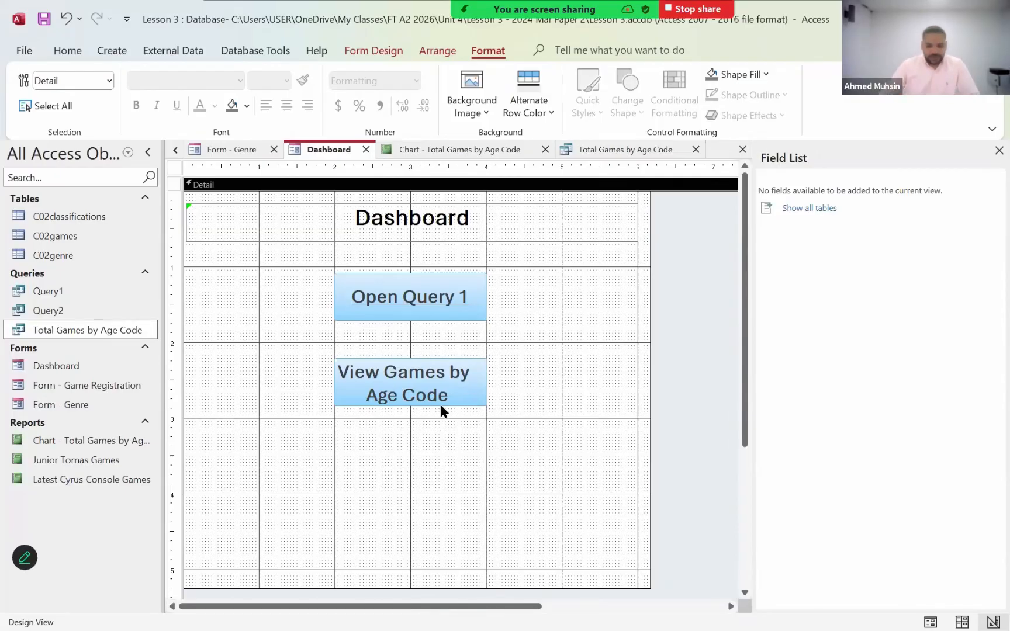
pyautogui.click(441, 403)
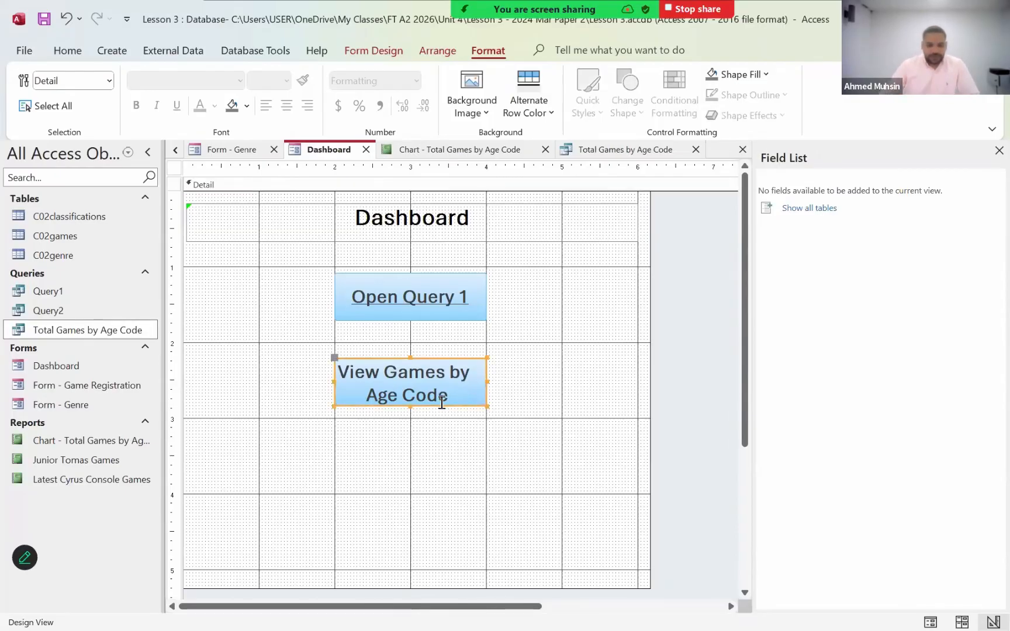
pyautogui.click(529, 395)
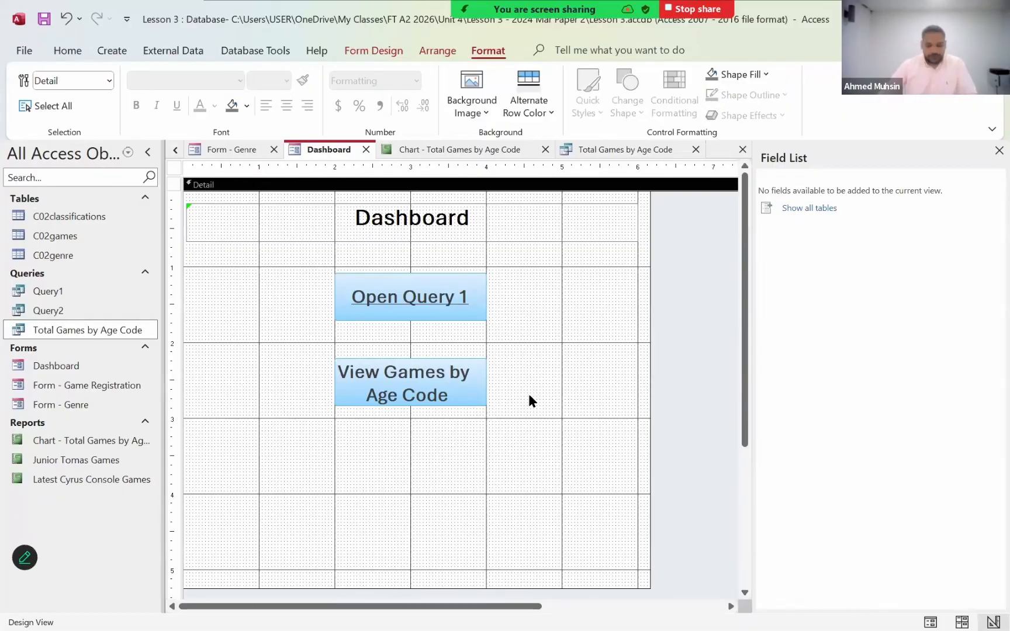
pyautogui.click(451, 401)
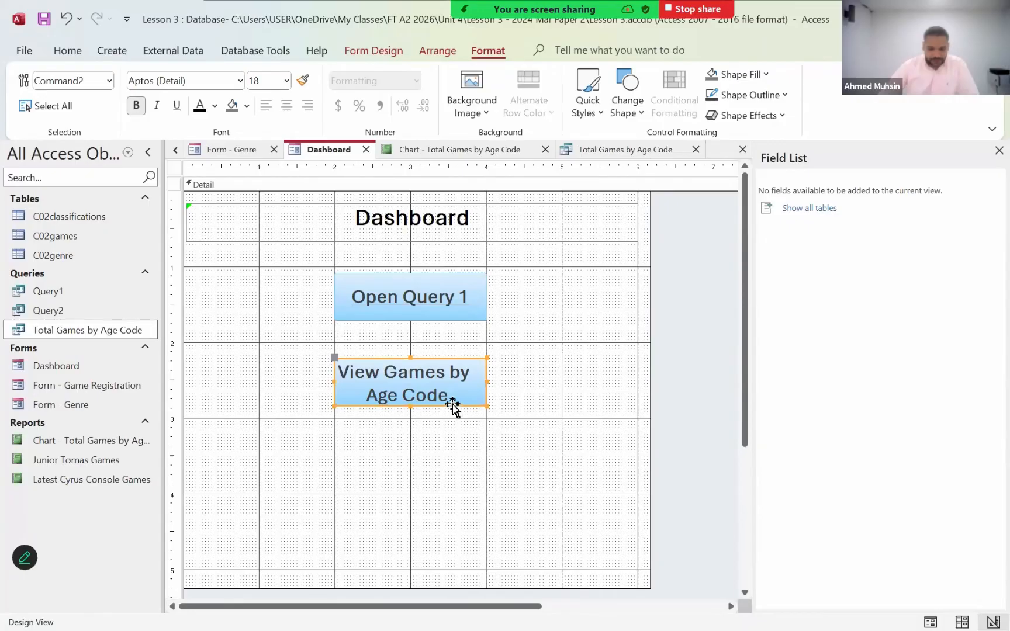
pyautogui.rightClick(453, 403)
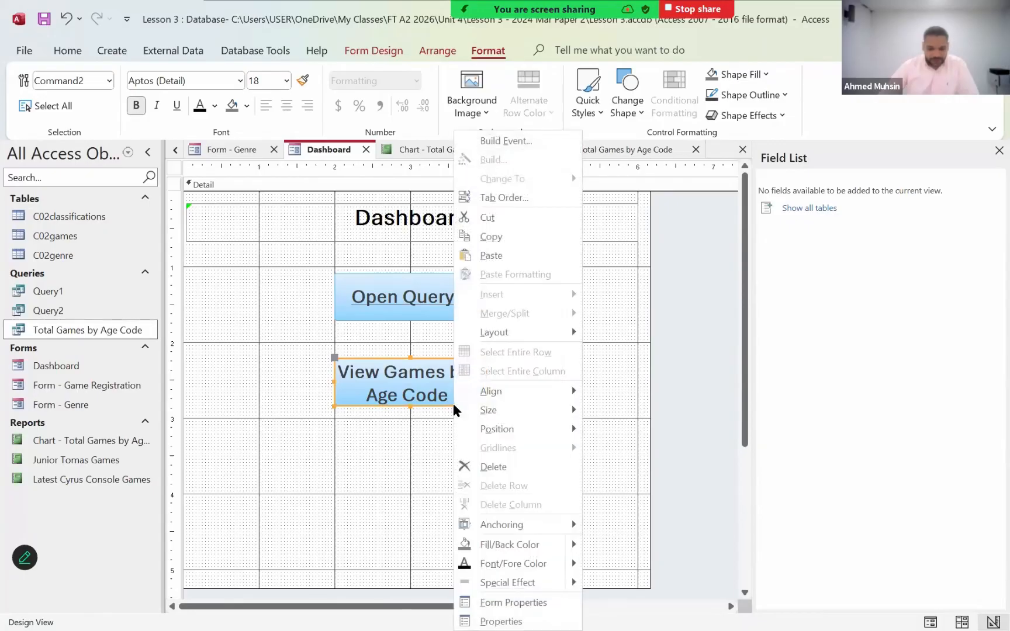
pyautogui.click(506, 143)
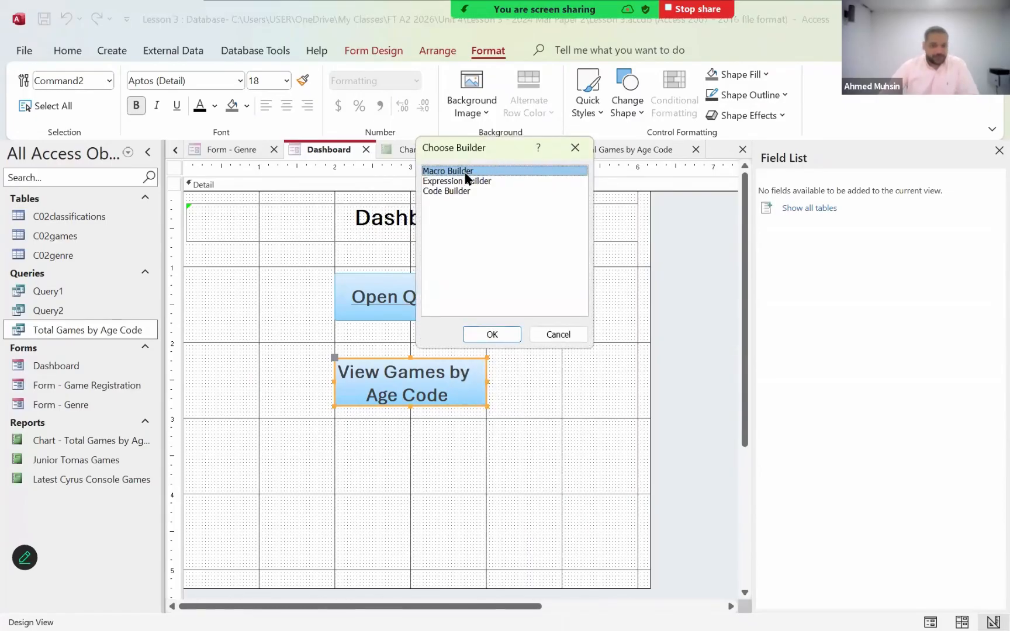
pyautogui.click(477, 332)
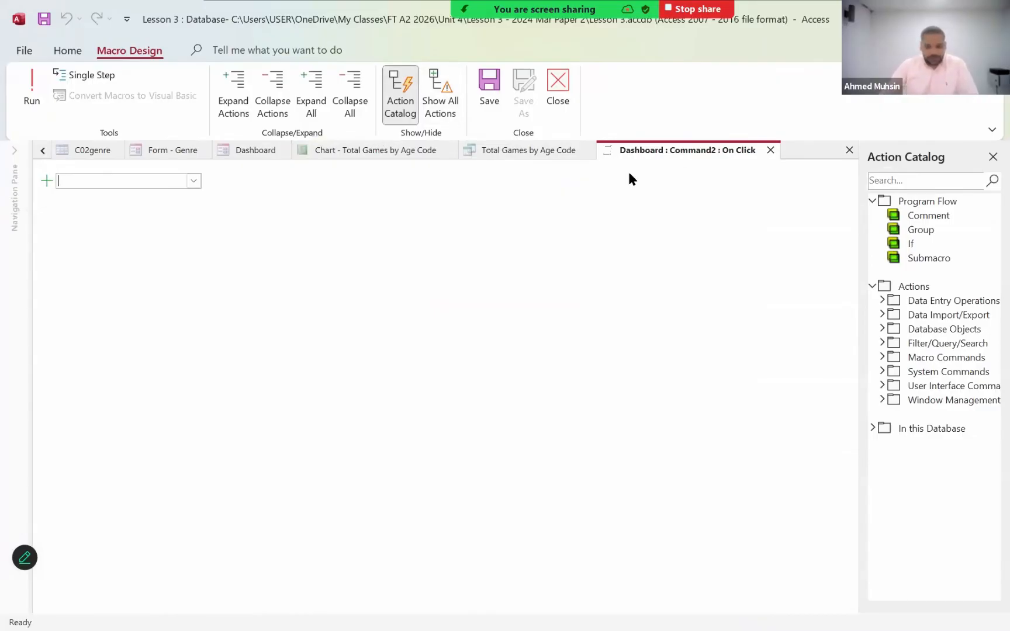
pyautogui.click(771, 151)
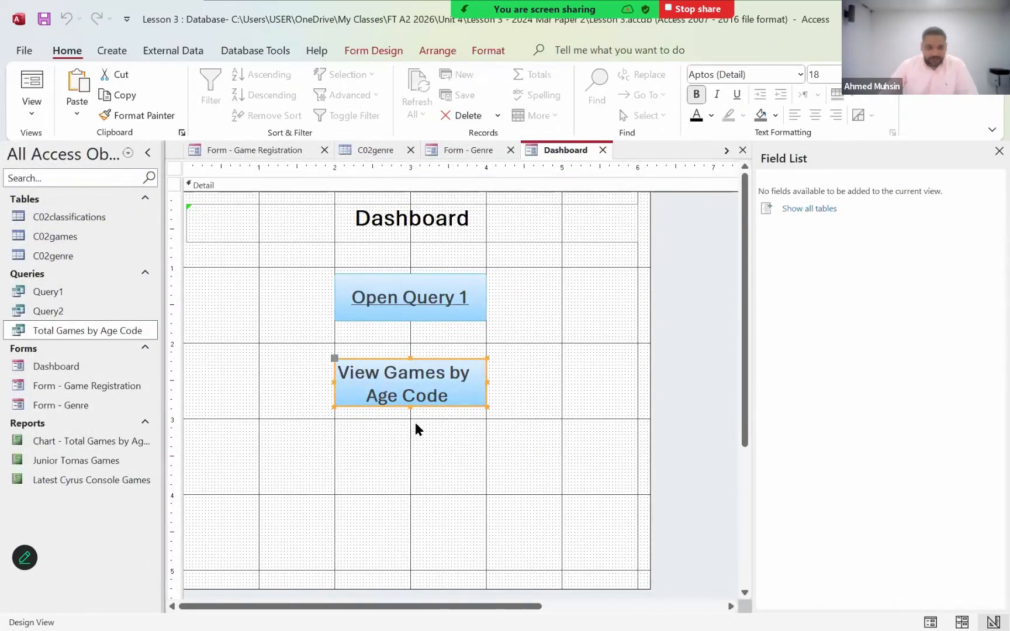
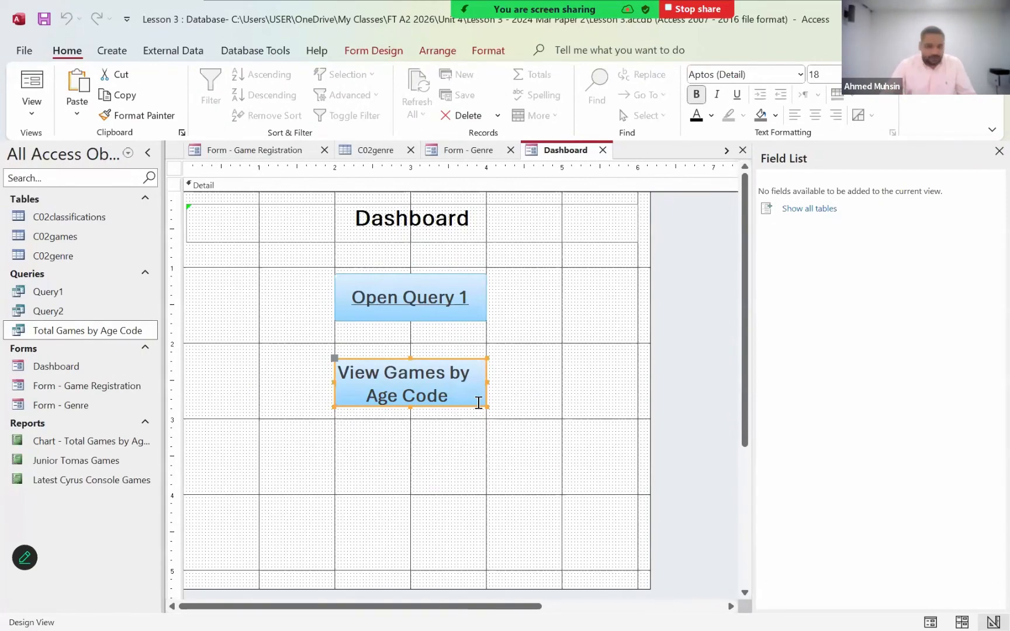
# - Start a macro for the "View Games by Age Code" button in Macro Builder and add an If block
pyautogui.rightClick(427, 408)
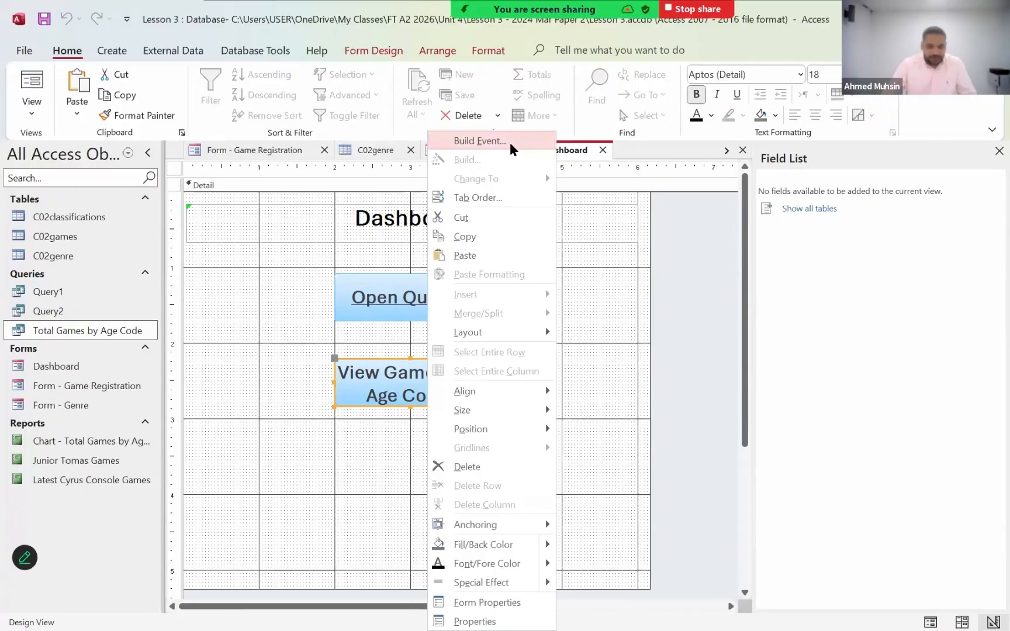
pyautogui.click(473, 148)
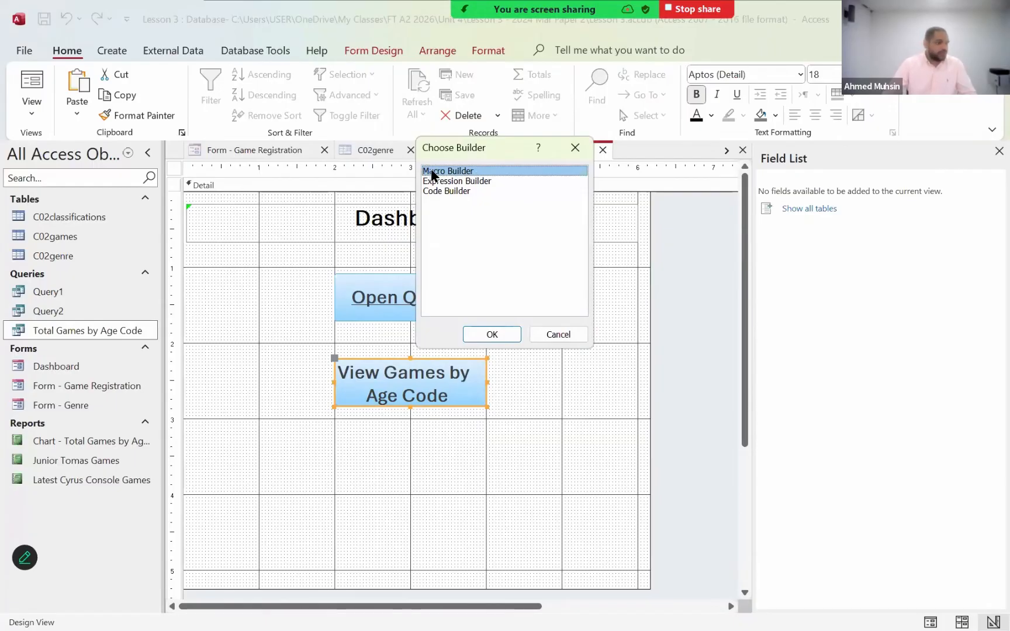
pyautogui.click(504, 335)
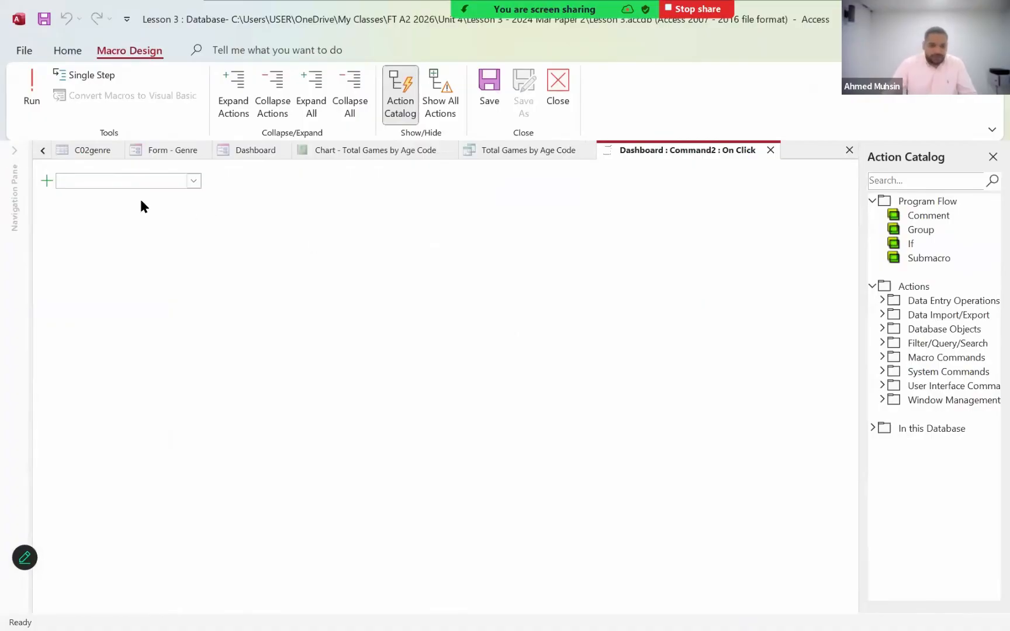
pyautogui.click(193, 182)
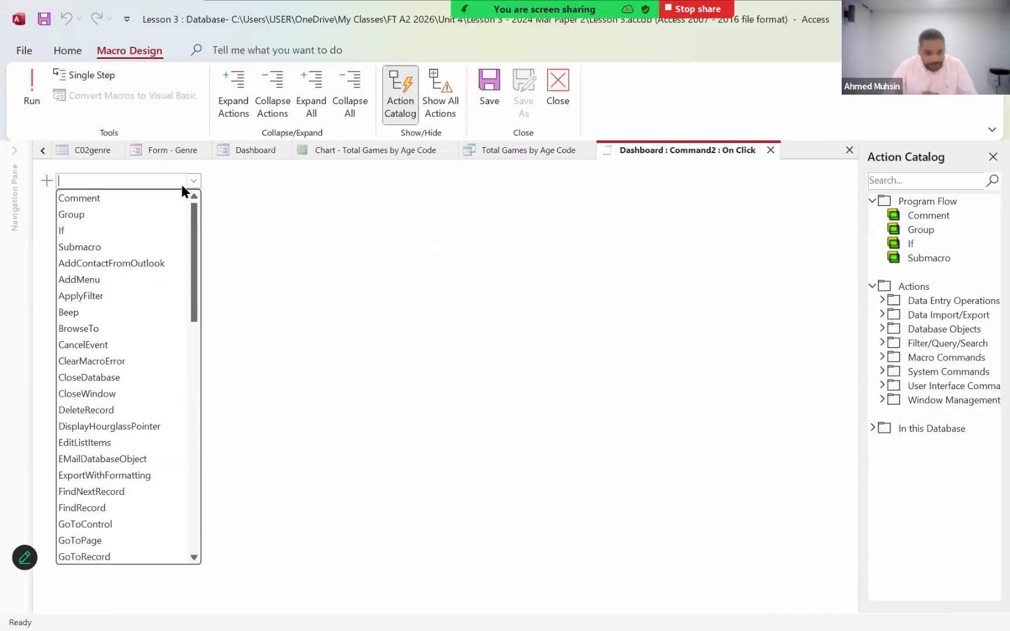
pyautogui.click(89, 231)
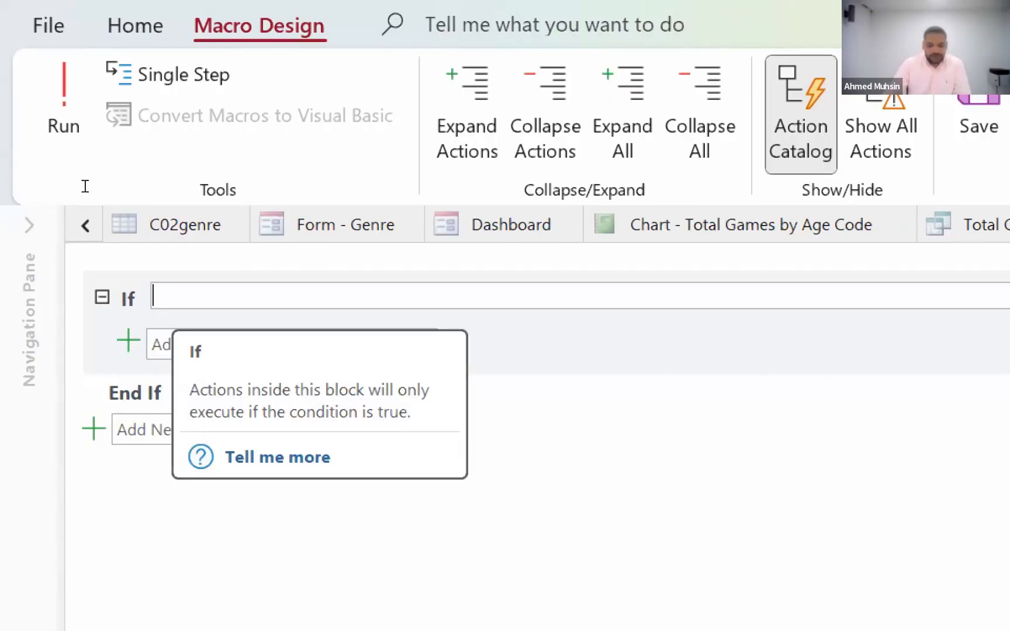
# - Begin the If condition with a MsgBox function whose prompt is "Do you want to view the chart?"
pyautogui.write('Ms')
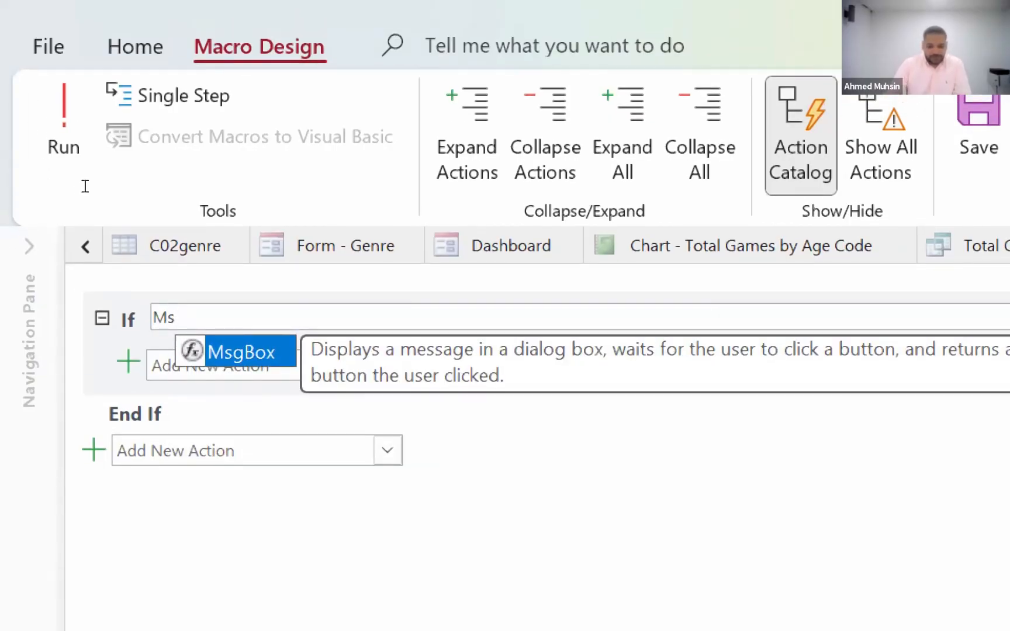
pyautogui.write('gBox(')
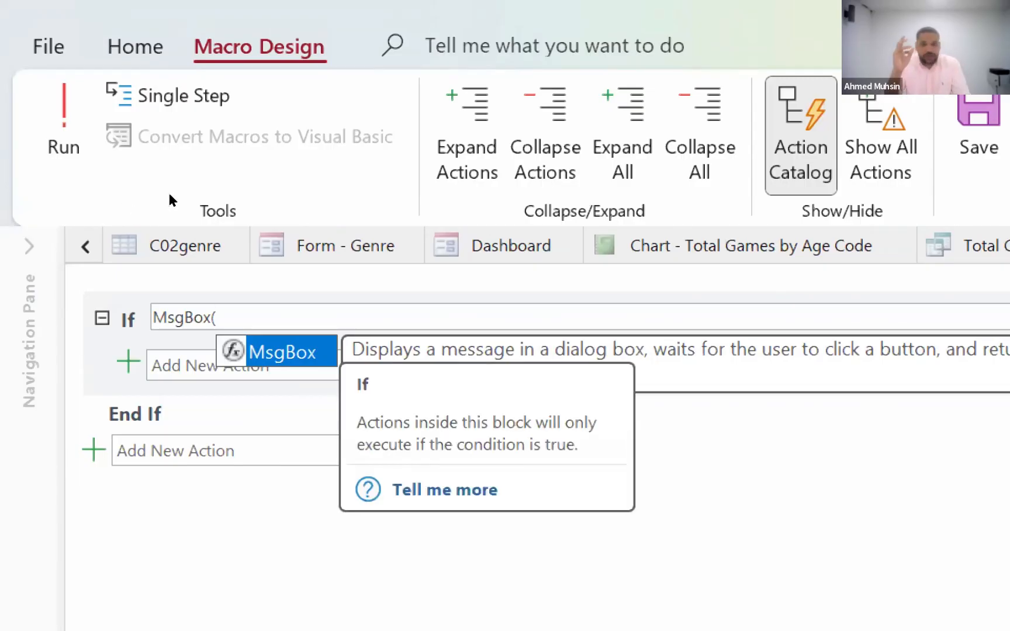
pyautogui.write('"')
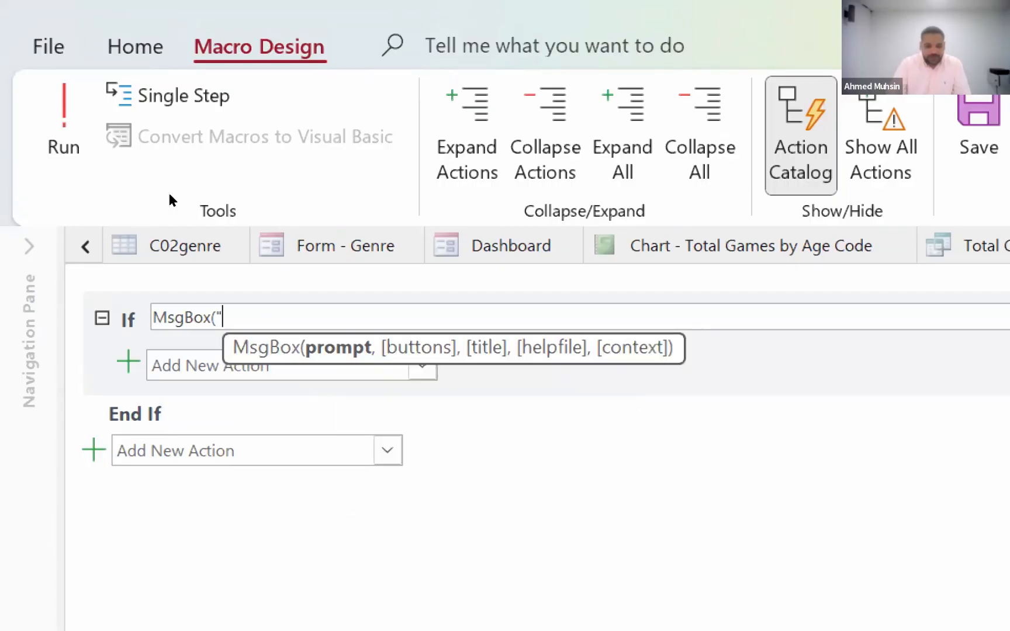
pyautogui.write('"')
pyautogui.press('Left')
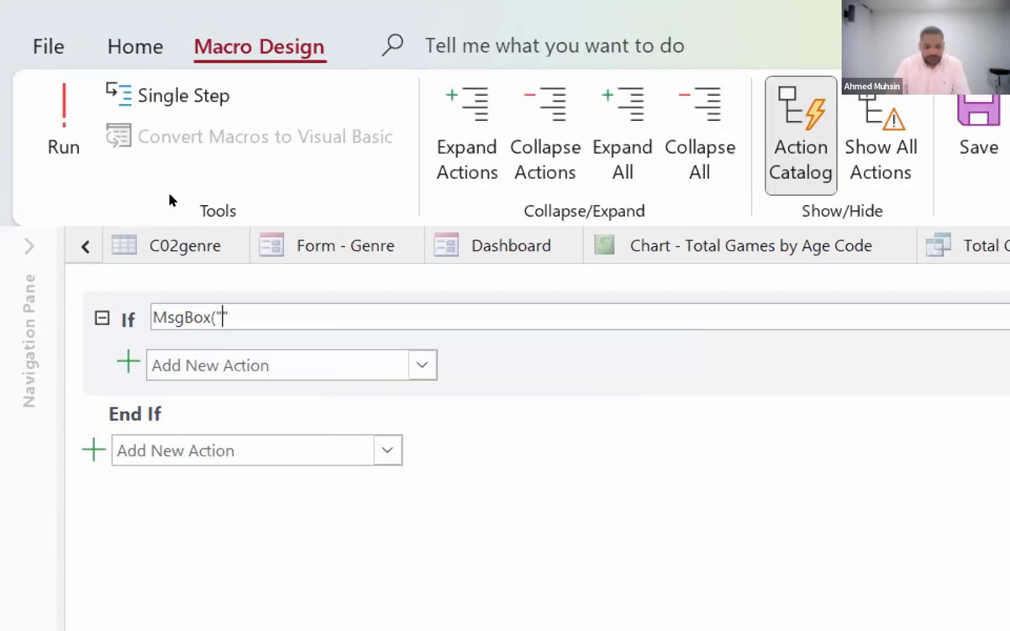
pyautogui.write('Do y')
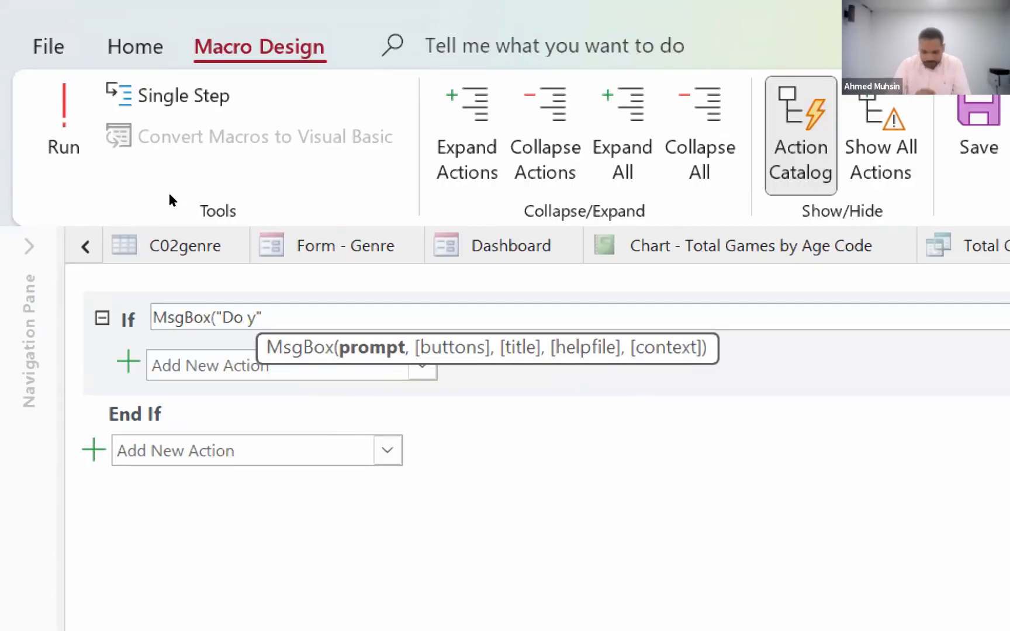
pyautogui.write('ou want to v')
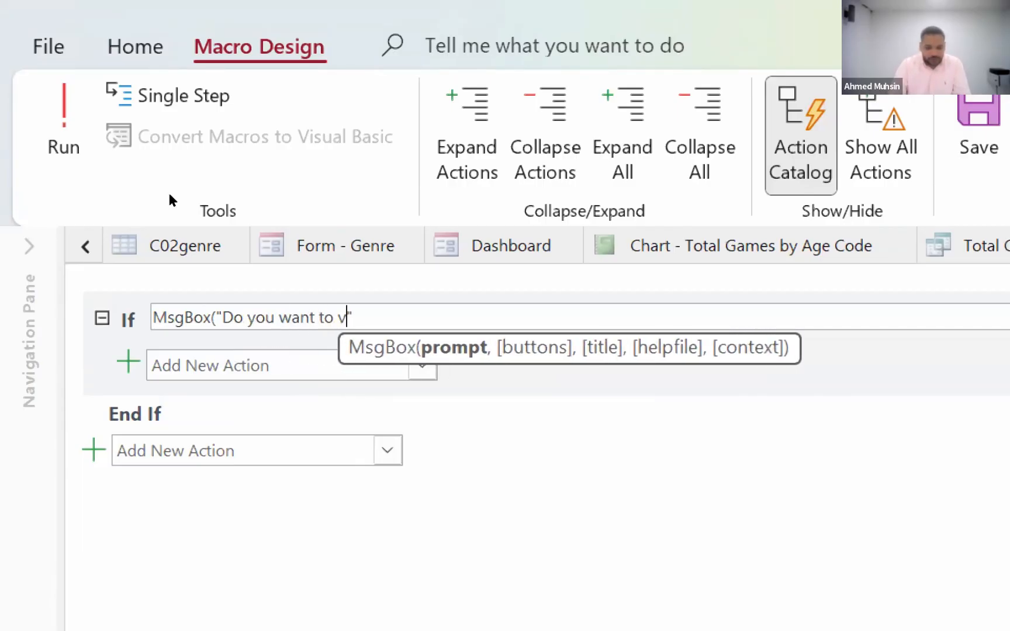
pyautogui.write('iew the chart')
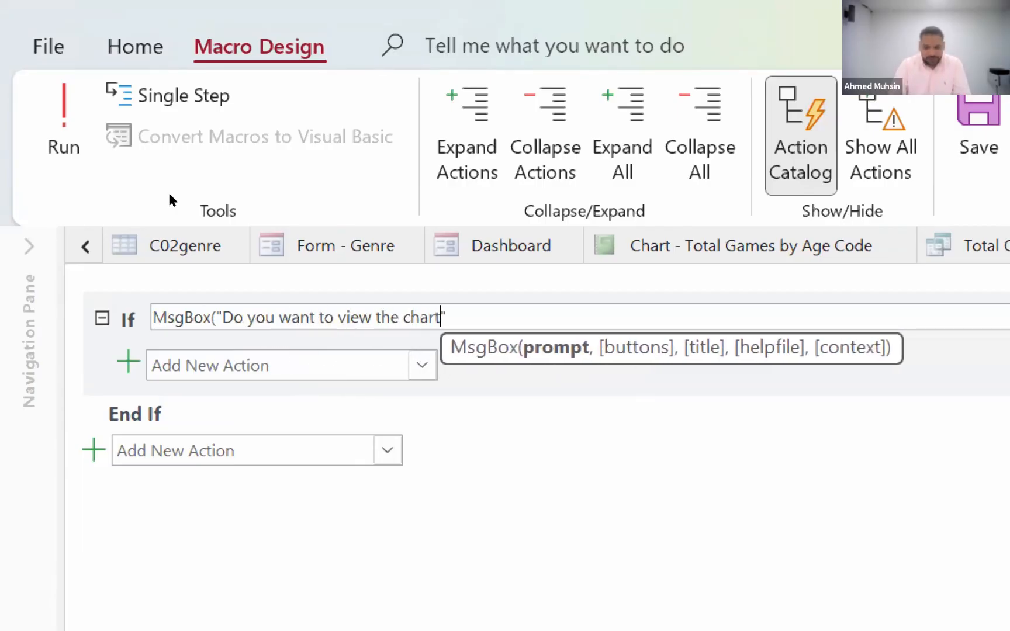
pyautogui.write('?')
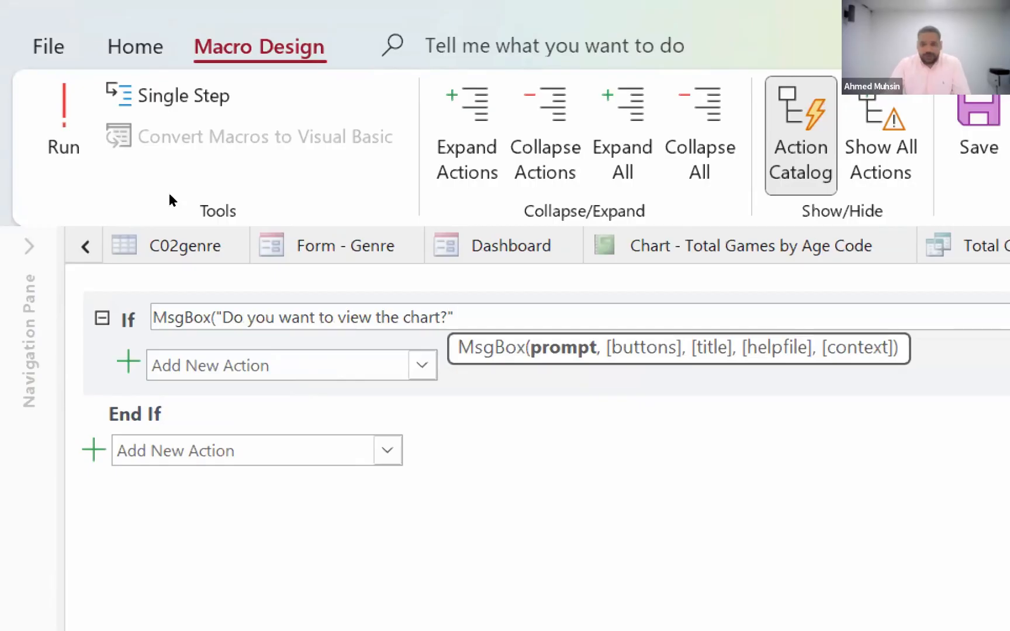
pyautogui.press('Right')
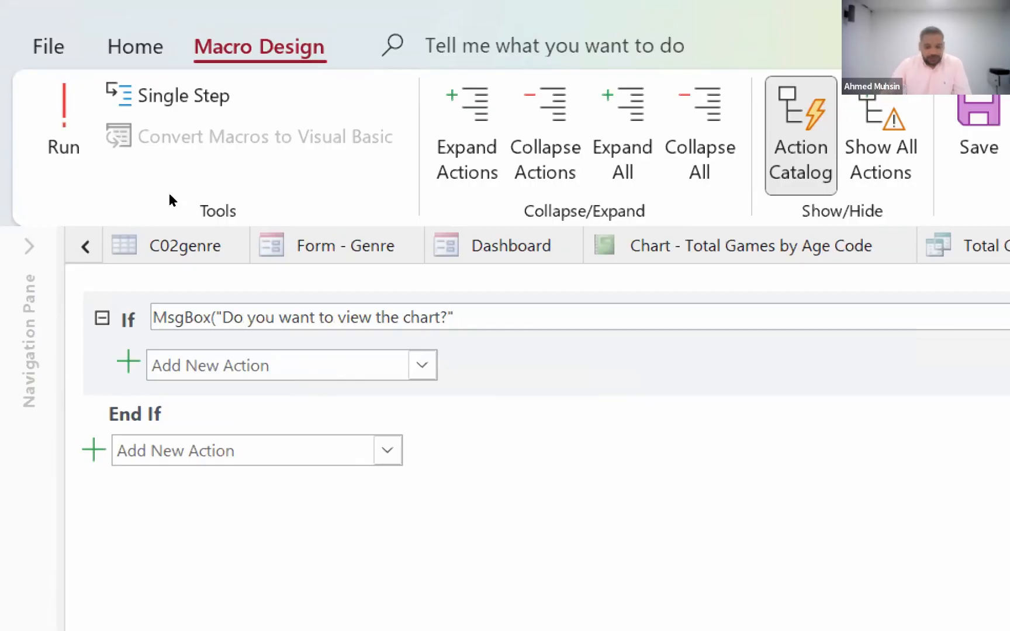
# - Look up the Yes and No buttons value in the Word document's message box table and complete the MsgBox call with 4
pyautogui.press('super+minus')
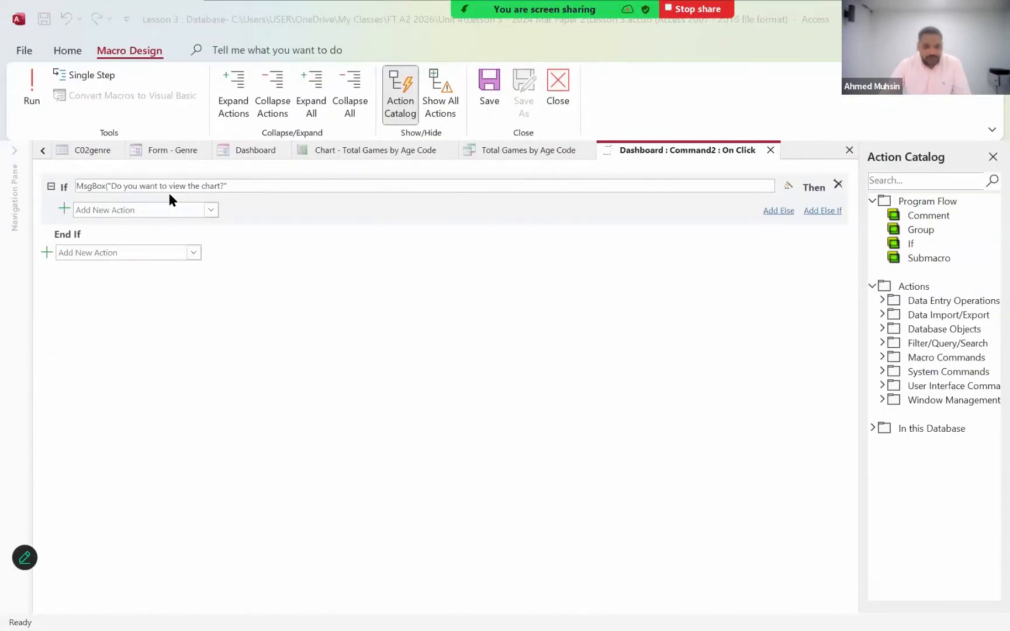
pyautogui.hotkey('alt', 'Tab')
pyautogui.hotkey('alt', 'Tab')
pyautogui.scroll(8, 259, 339)
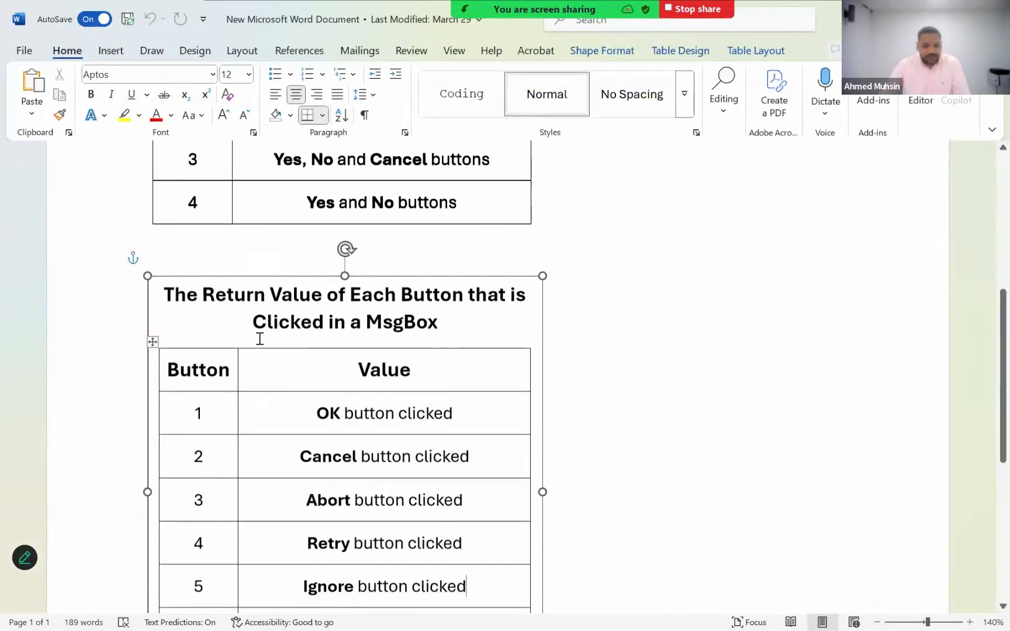
pyautogui.scroll(4, 259, 339)
pyautogui.scroll(-2, 300, 548)
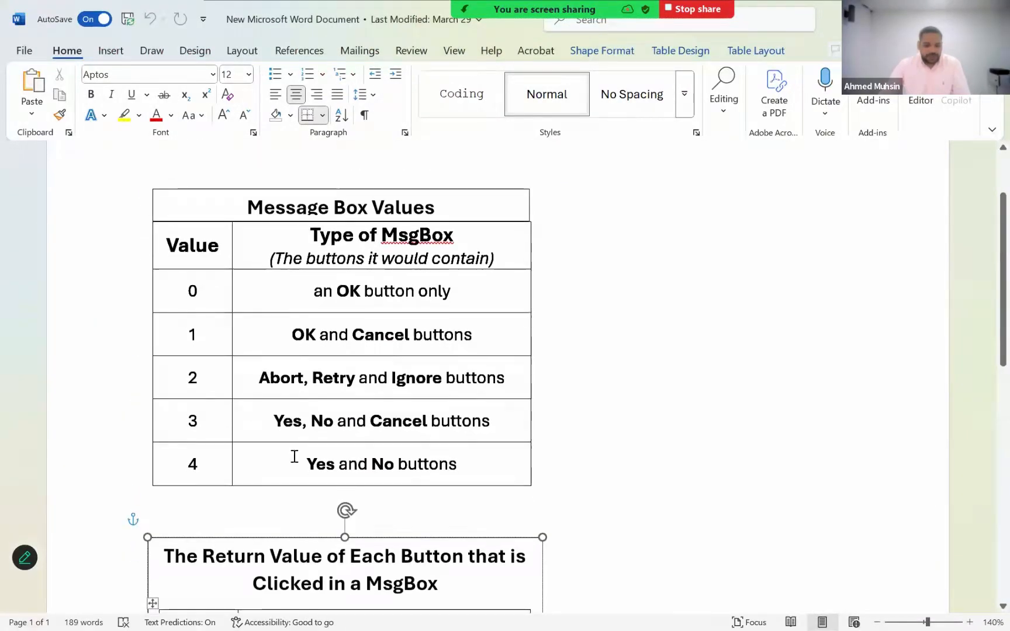
pyautogui.moveTo(469, 468); pyautogui.dragTo(306, 464)
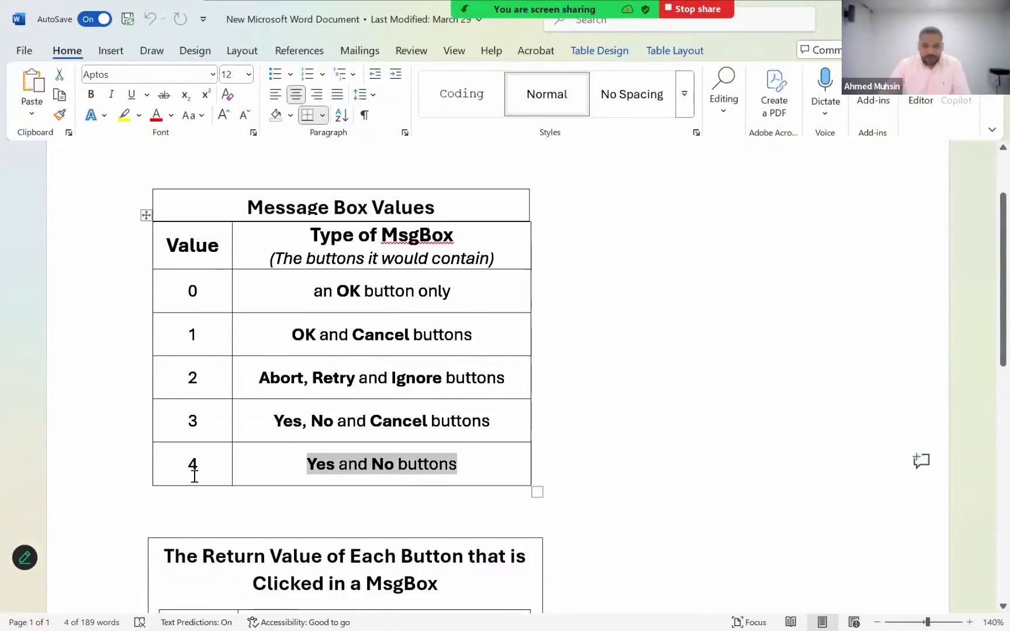
pyautogui.hotkey('alt', 'Tab')
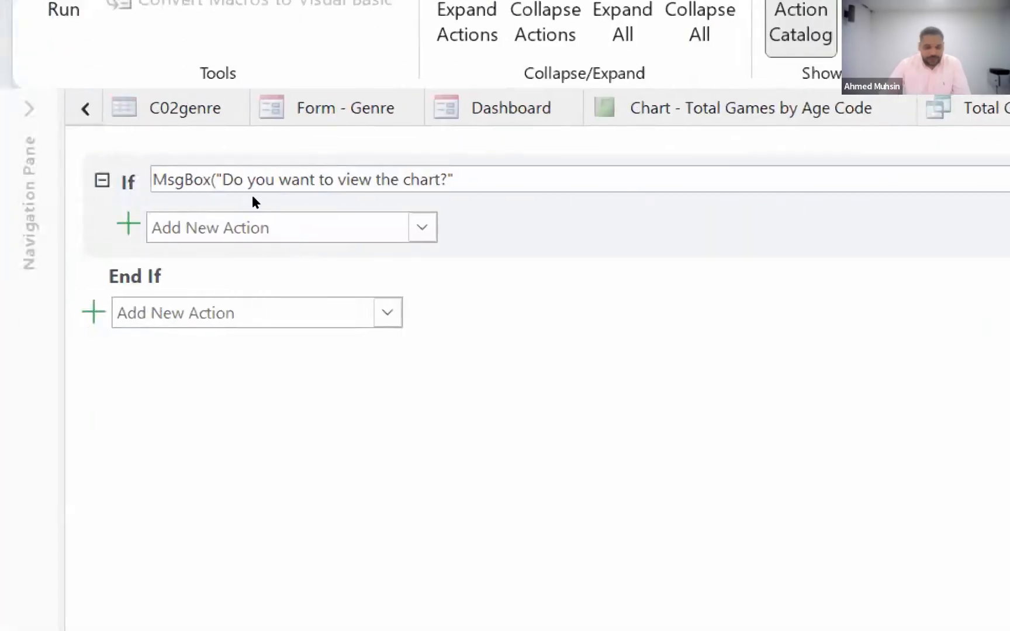
pyautogui.write(',4')
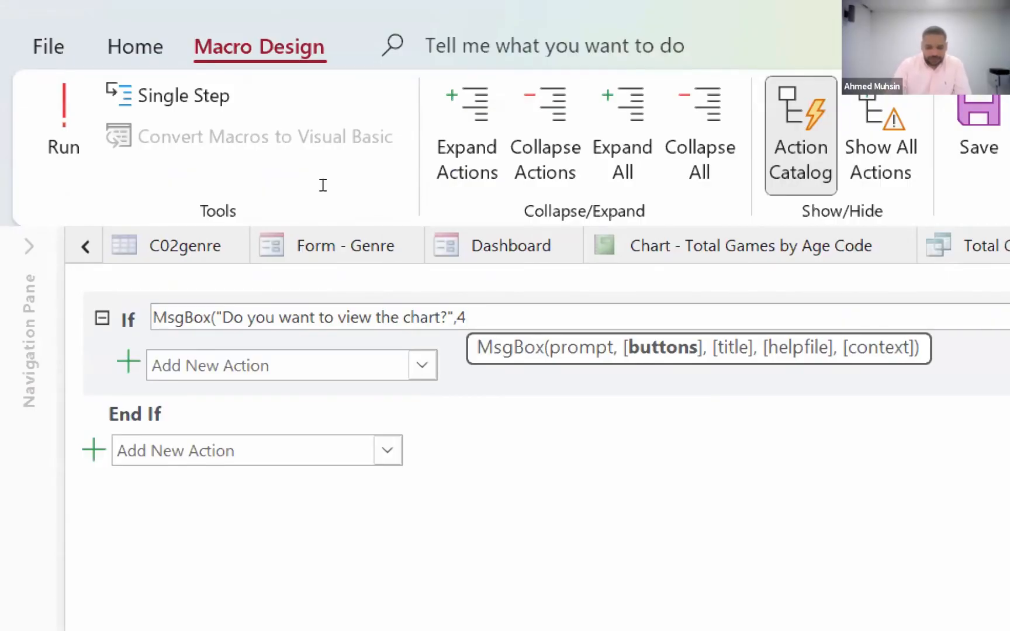
pyautogui.write(')')
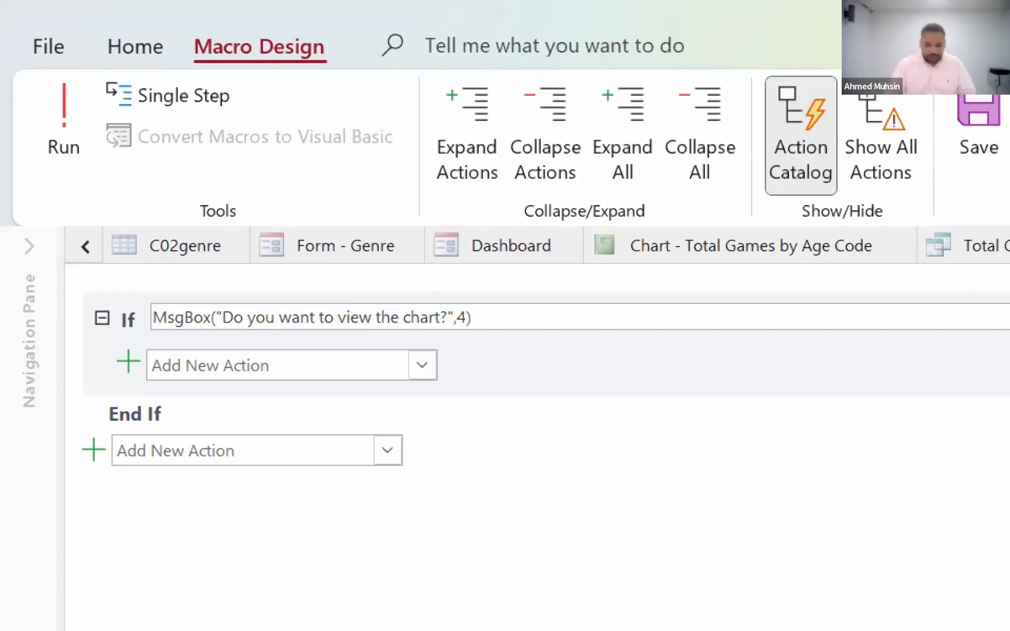
# - Look up the Yes button's return value in the Word document and set the If condition to test the MsgBox for =6
pyautogui.write('=')
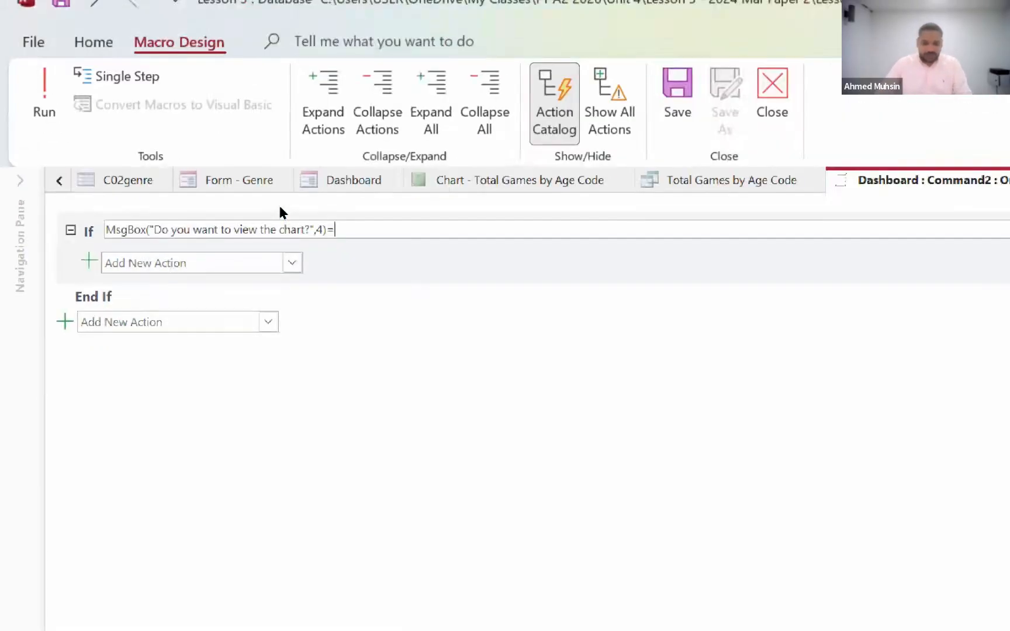
pyautogui.hotkey('alt', 'Tab')
pyautogui.scroll(-5, 350, 353)
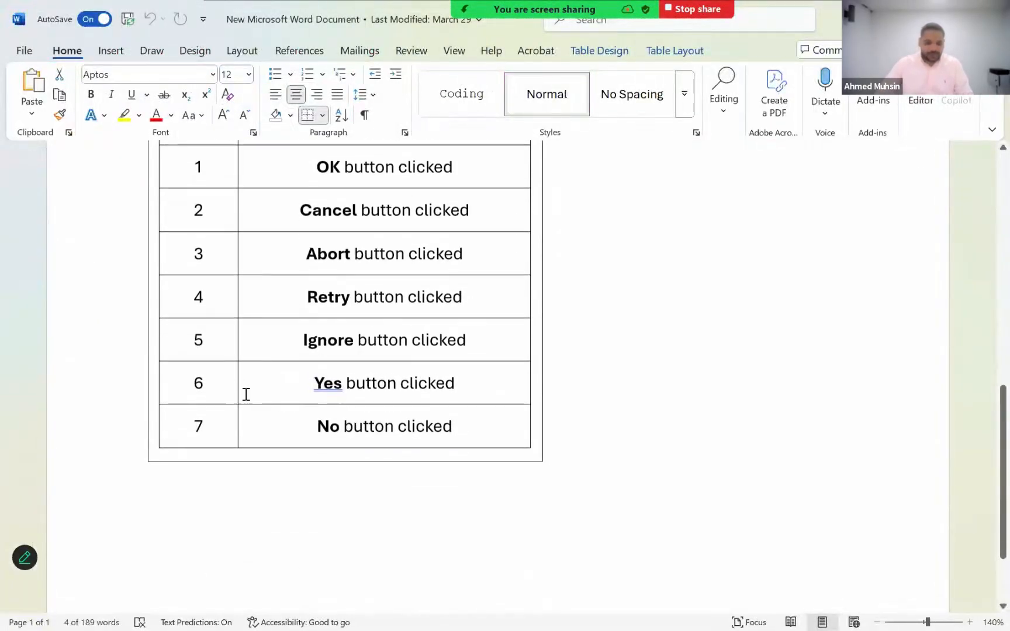
pyautogui.doubleClick(216, 369)
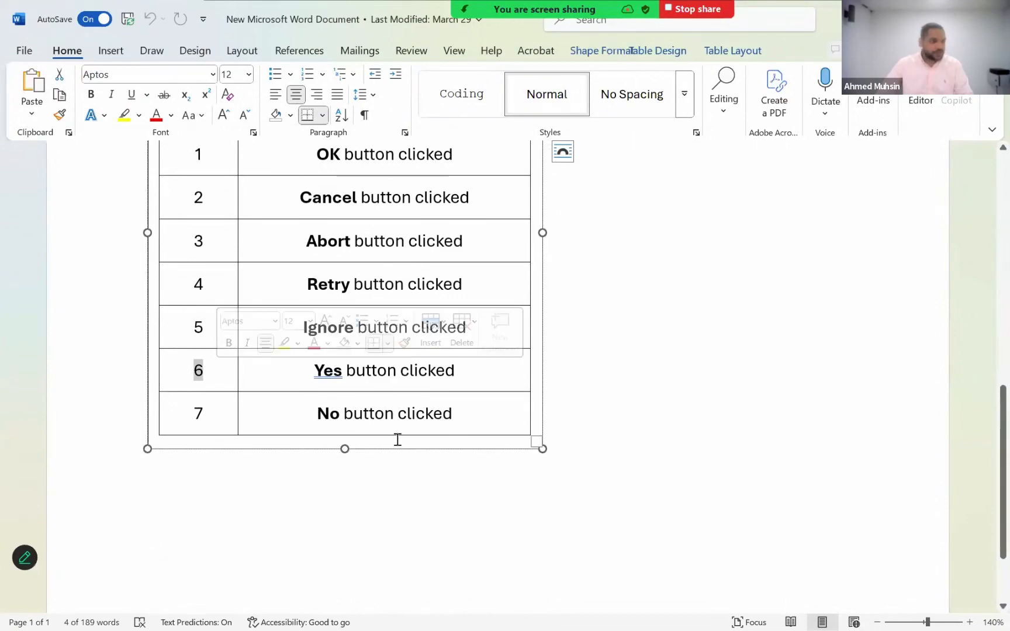
pyautogui.hotkey('alt', 'Tab')
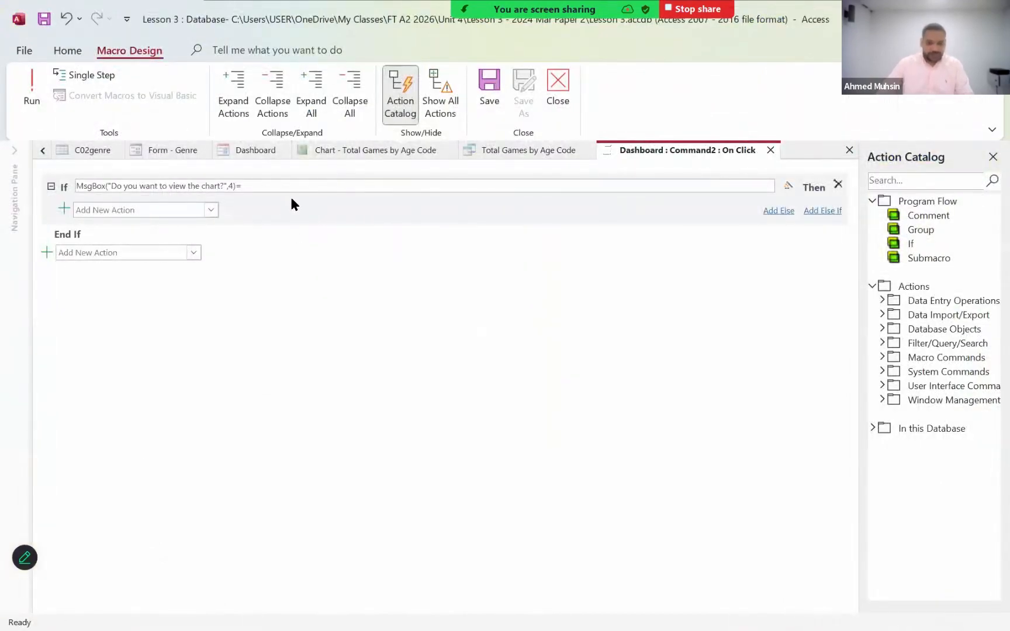
pyautogui.write('6')
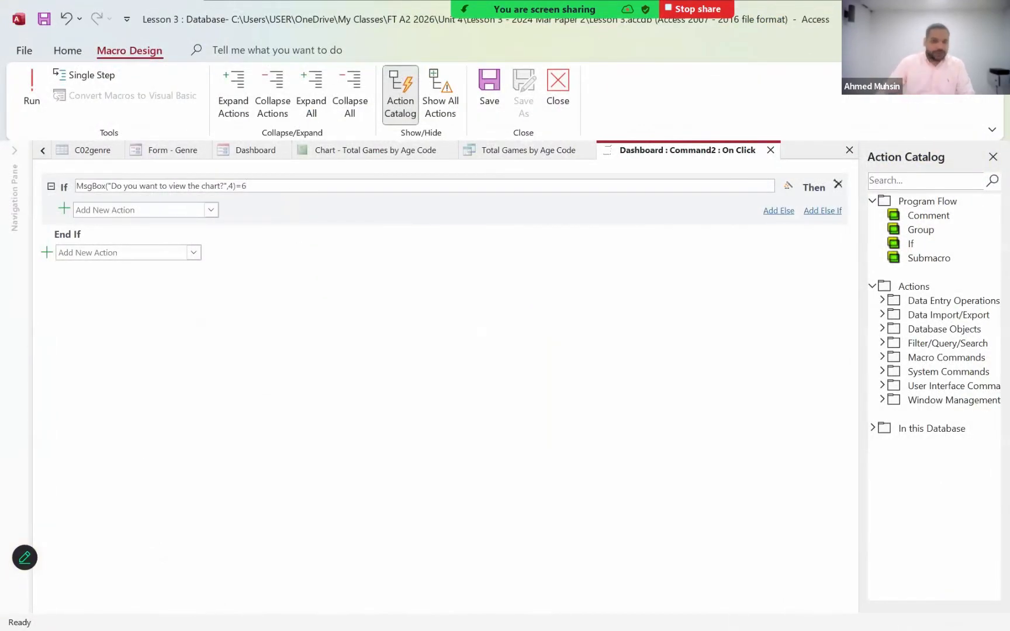
# - Add an OpenReport action inside the If block for the report "Chart - Total Games by Age Code"
pyautogui.click(210, 210)
pyautogui.scroll(-2, 147, 445)
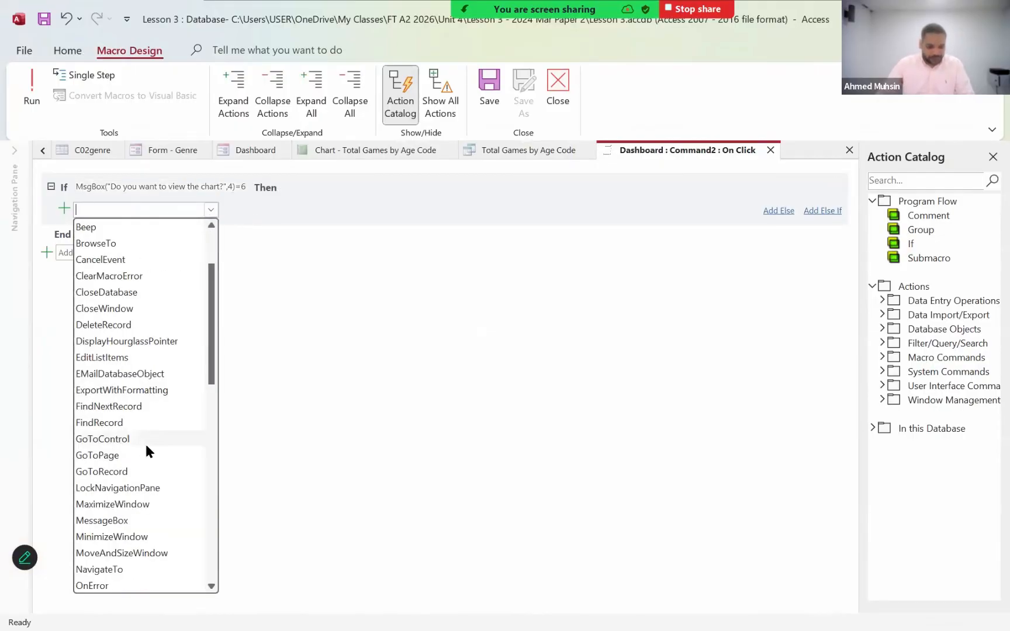
pyautogui.scroll(-4, 144, 441)
pyautogui.click(115, 442)
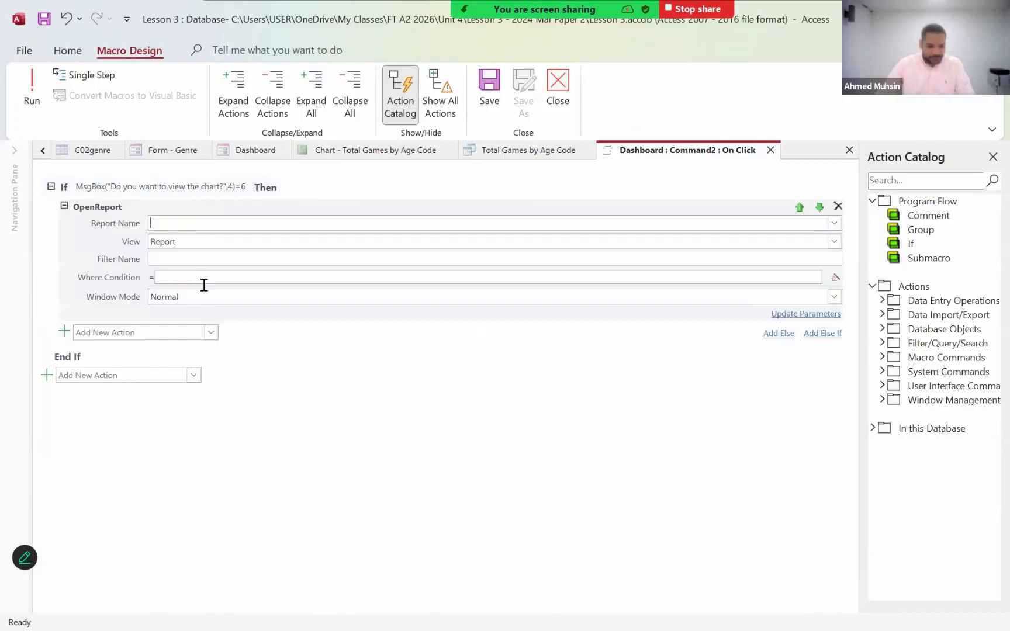
pyautogui.click(834, 224)
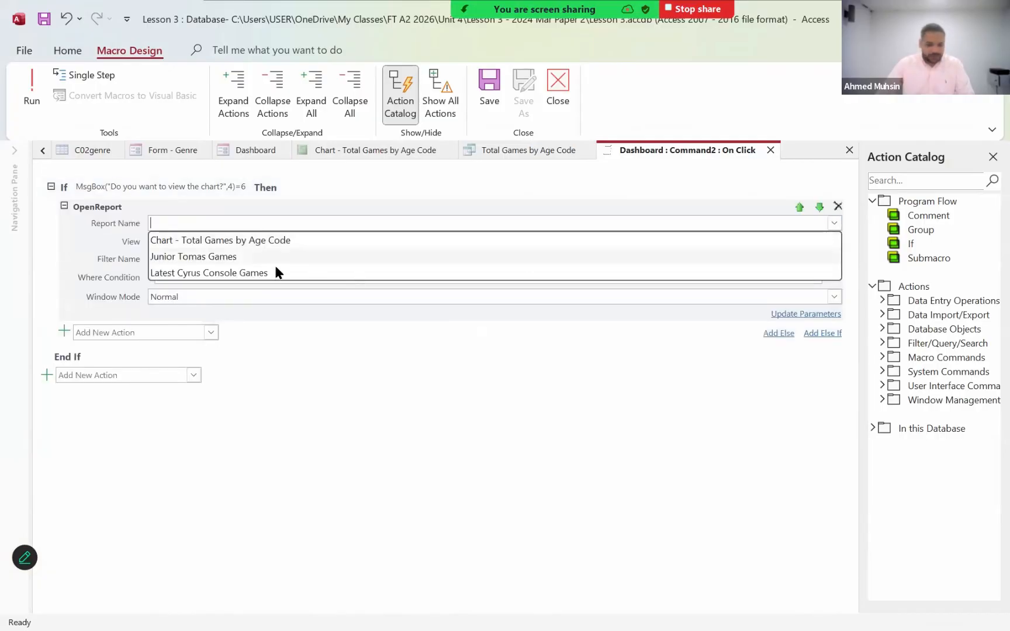
pyautogui.click(252, 239)
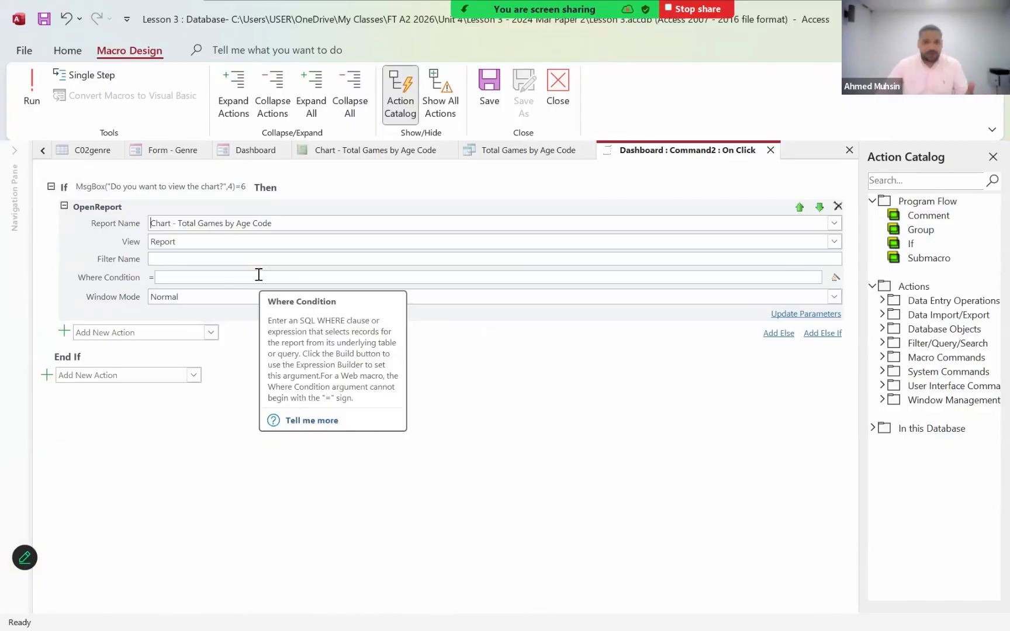
# - Add an Else branch with an OpenQuery action for the query "Total Games by Age Code" and close the macro
pyautogui.click(779, 333)
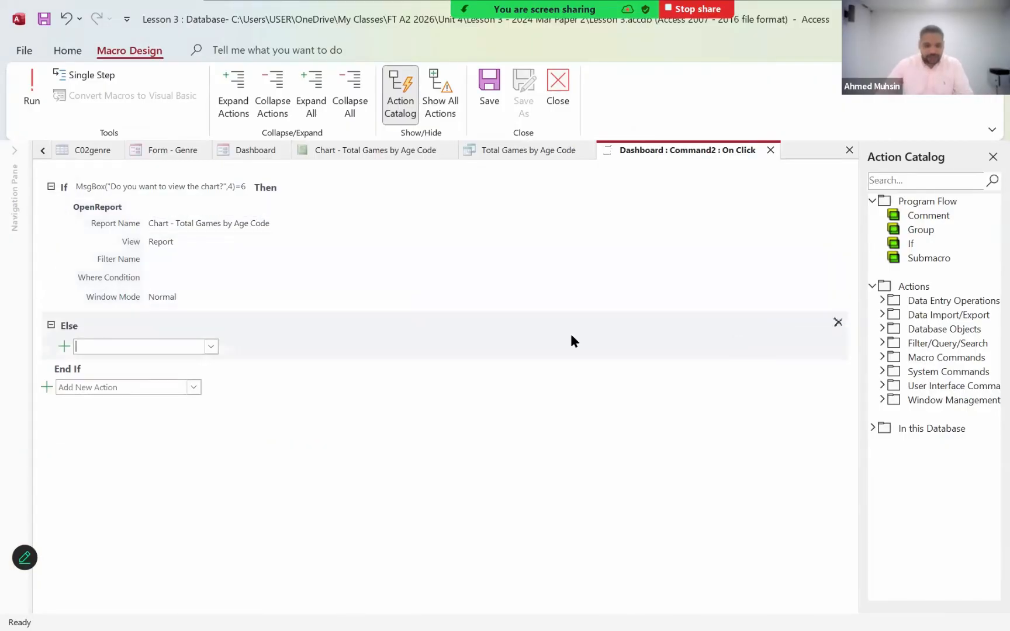
pyautogui.click(211, 346)
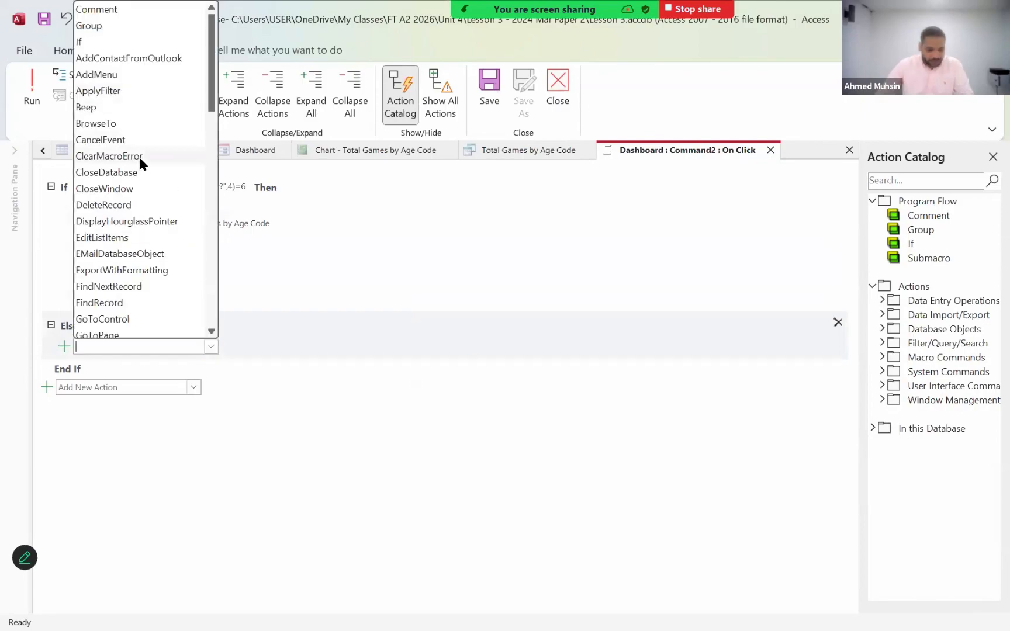
pyautogui.scroll(-5, 139, 158)
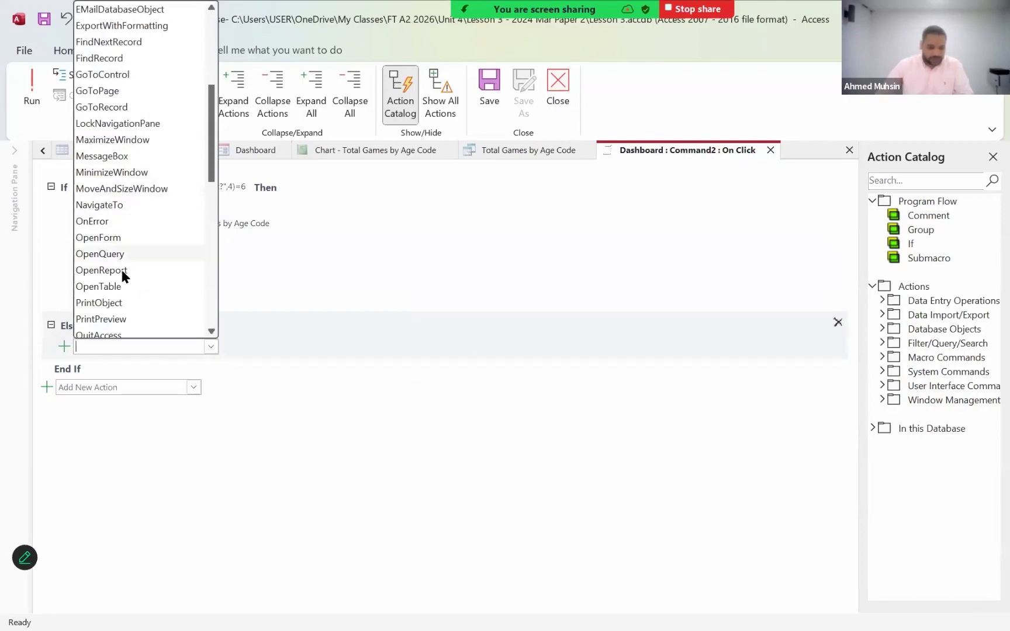
pyautogui.click(115, 258)
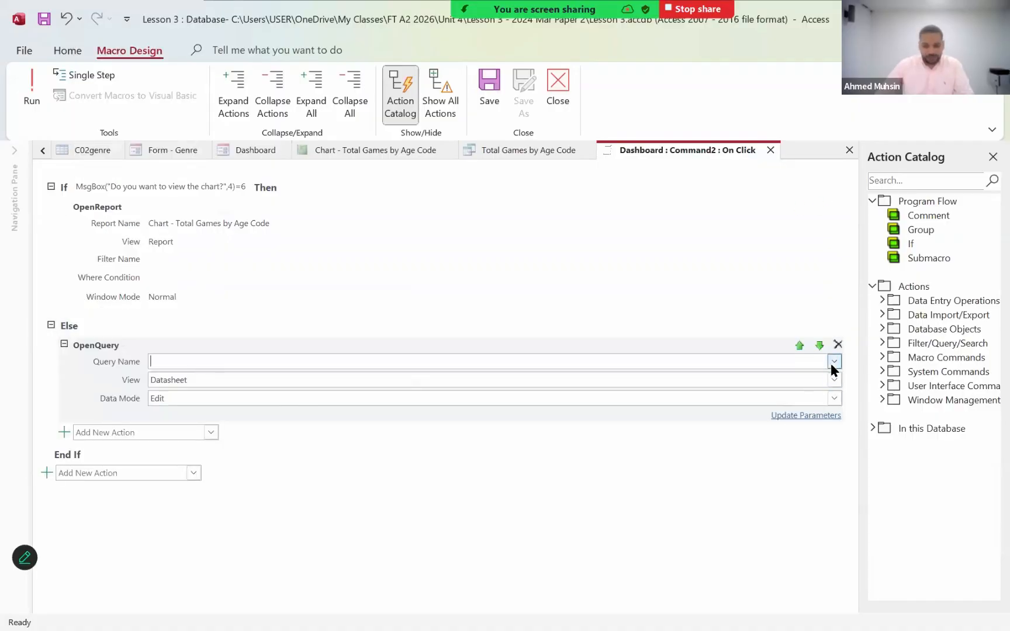
pyautogui.click(832, 361)
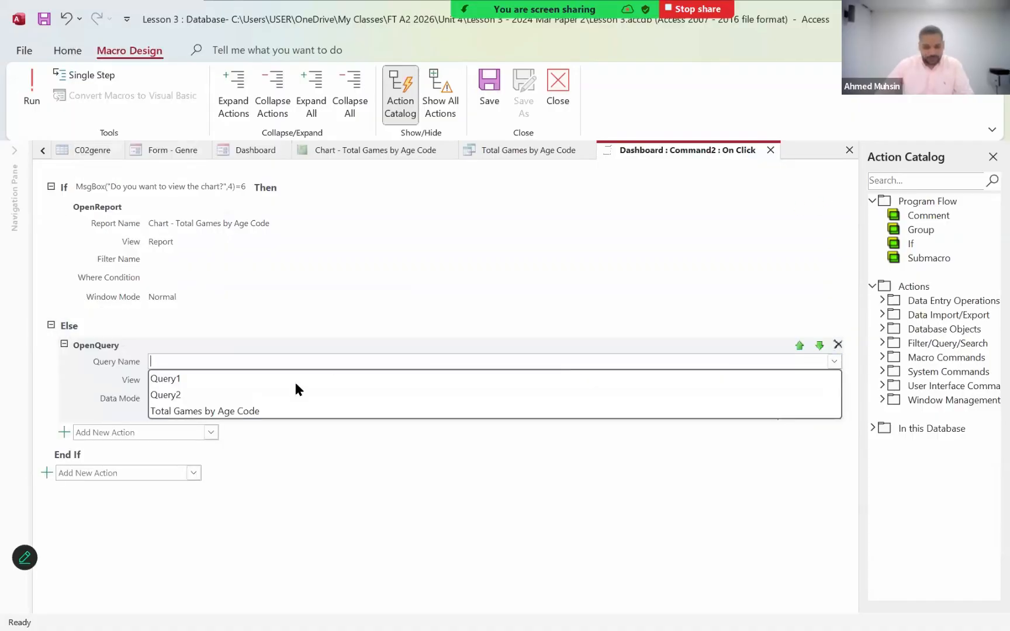
pyautogui.click(196, 411)
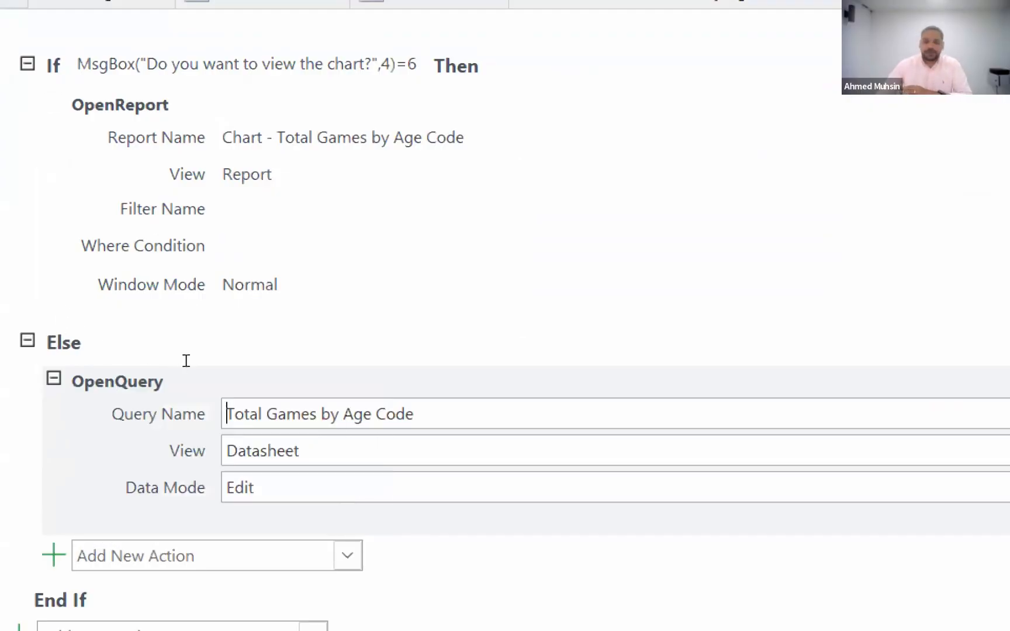
pyautogui.moveTo(192, 389)
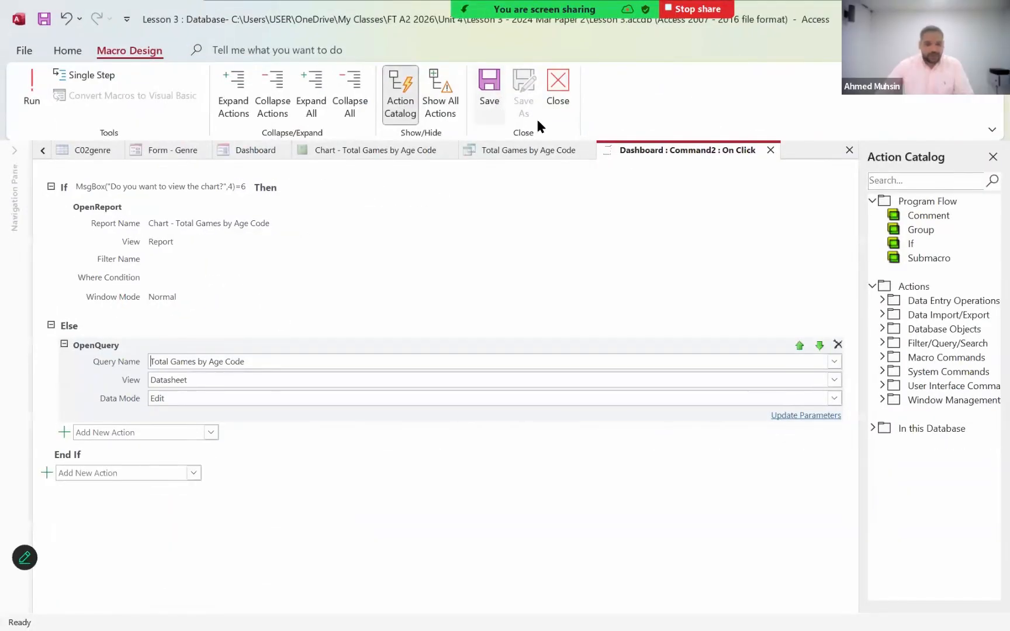
pyautogui.click(552, 104)
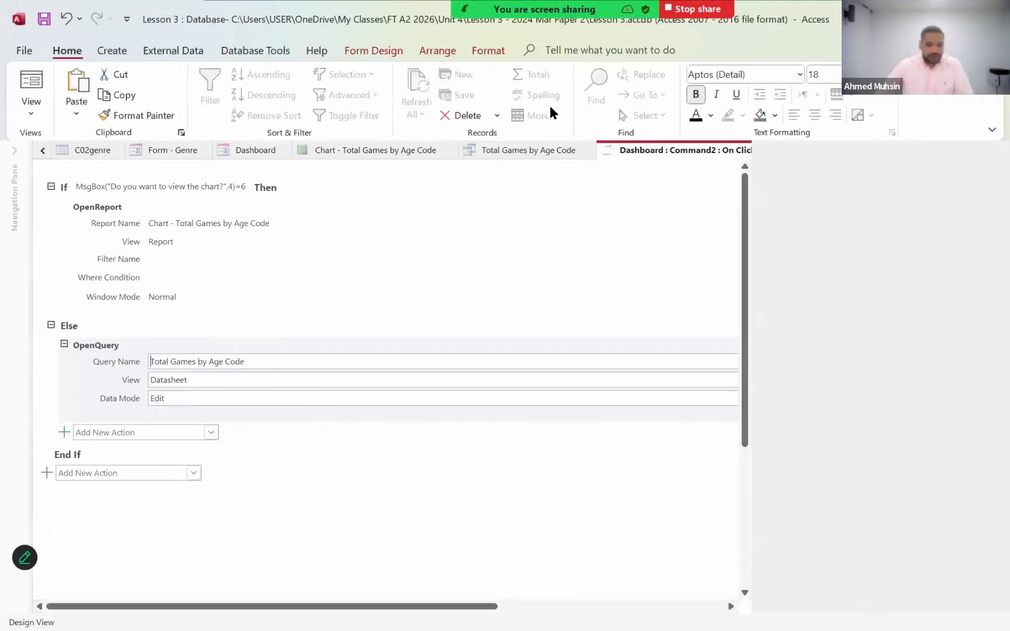
# - Display the Dashboard in Form View, test the View Games by Age Code button with the answer Yes, and close the opened chart report
pyautogui.click(33, 119)
pyautogui.click(48, 143)
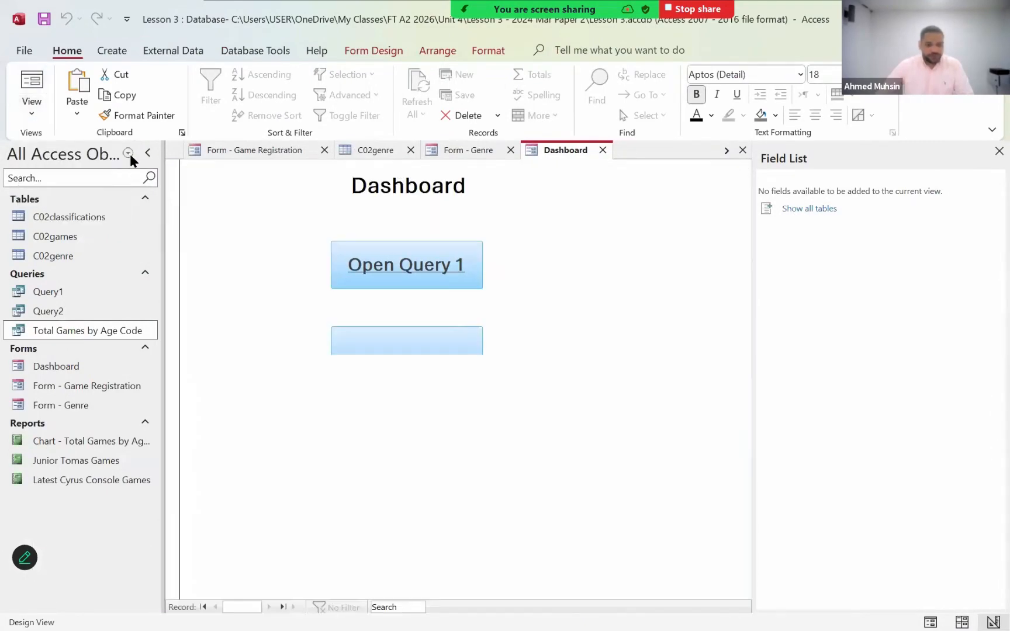
pyautogui.click(389, 346)
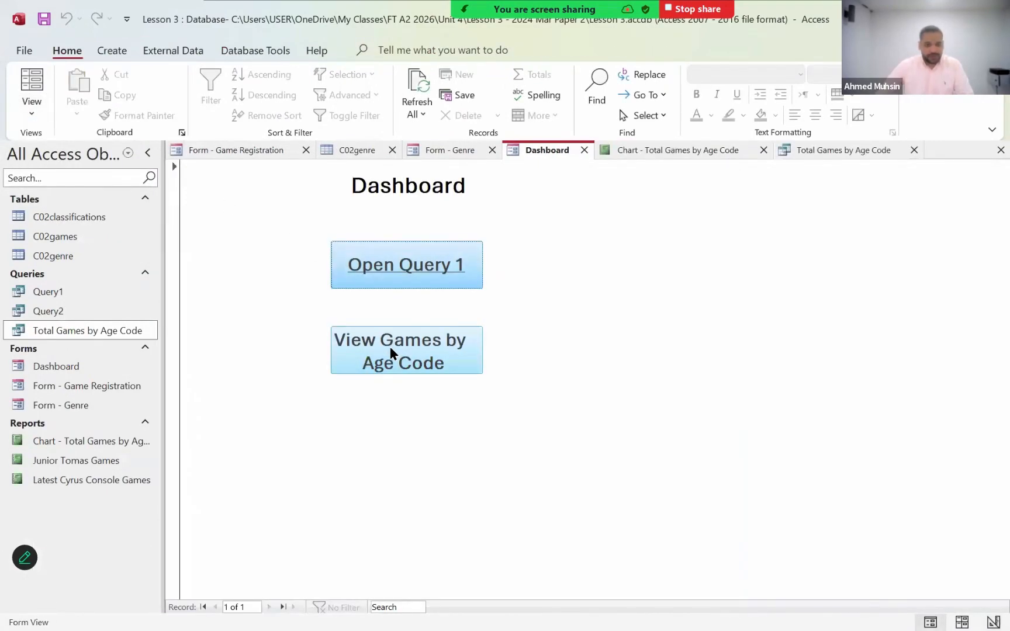
pyautogui.click(390, 352)
pyautogui.click(472, 264)
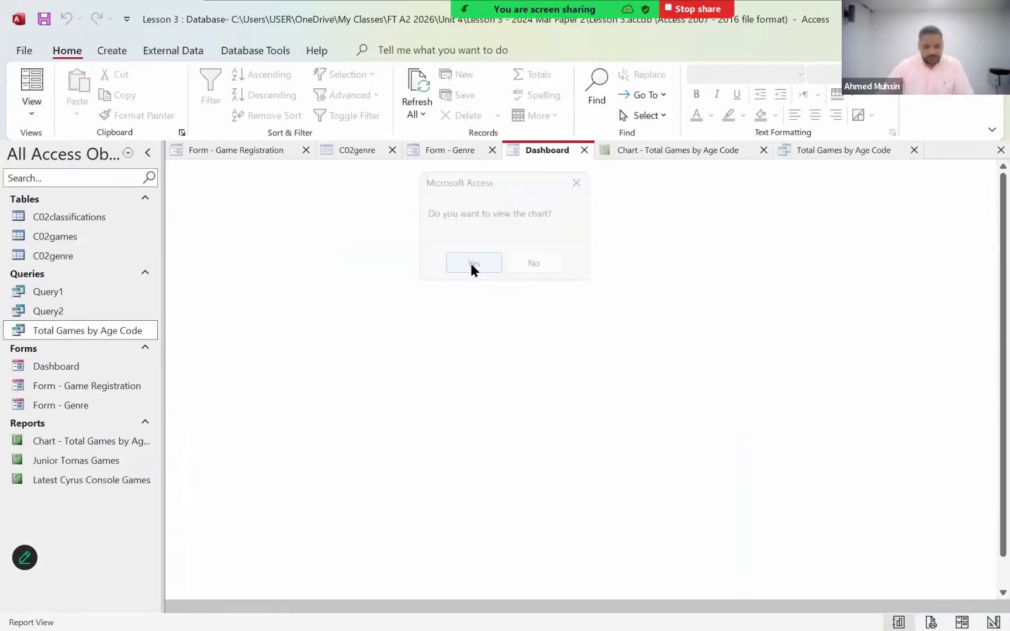
pyautogui.click(763, 149)
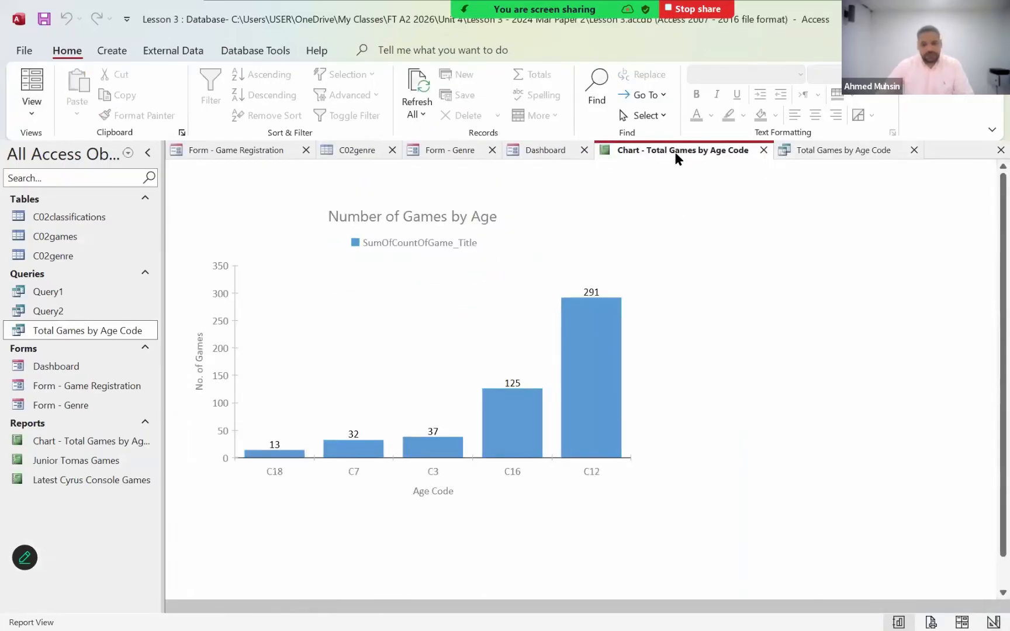
# - Test the View Games by Age Code button with the answer No and return to the Dashboard form
pyautogui.click(372, 347)
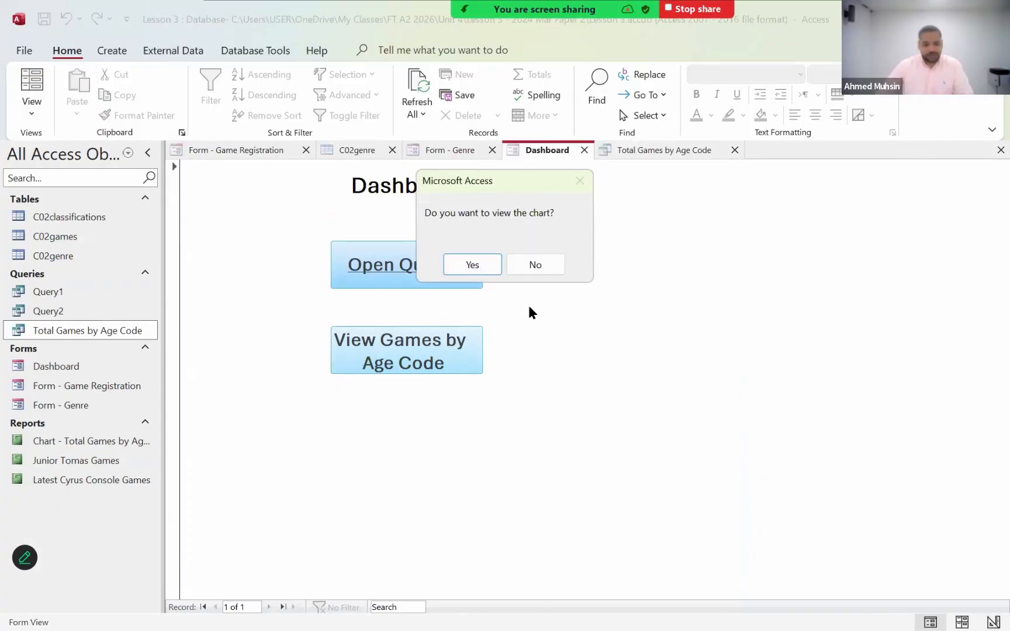
pyautogui.click(527, 266)
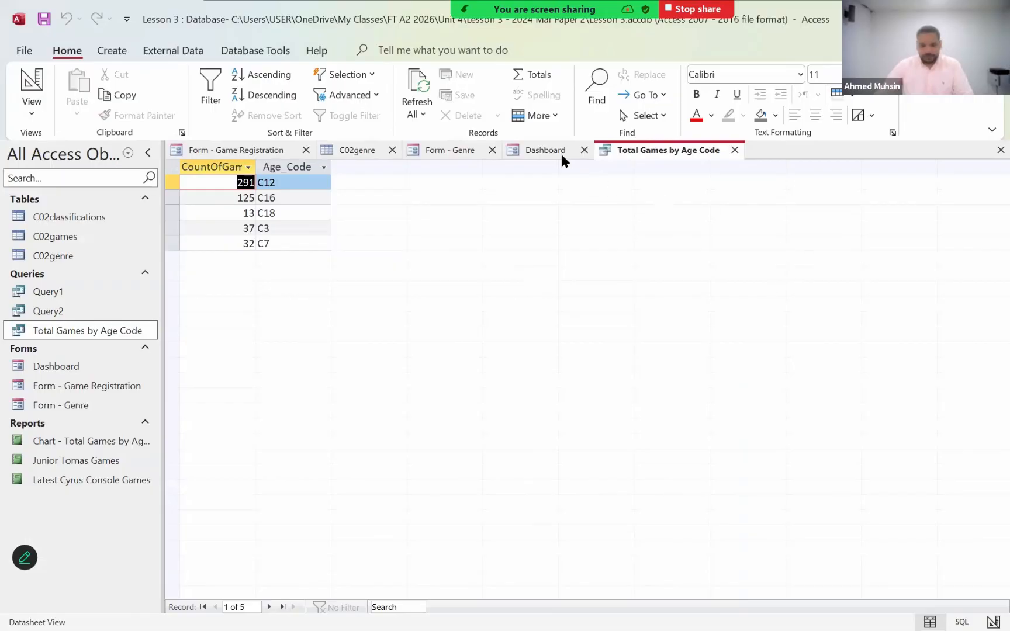
pyautogui.click(545, 150)
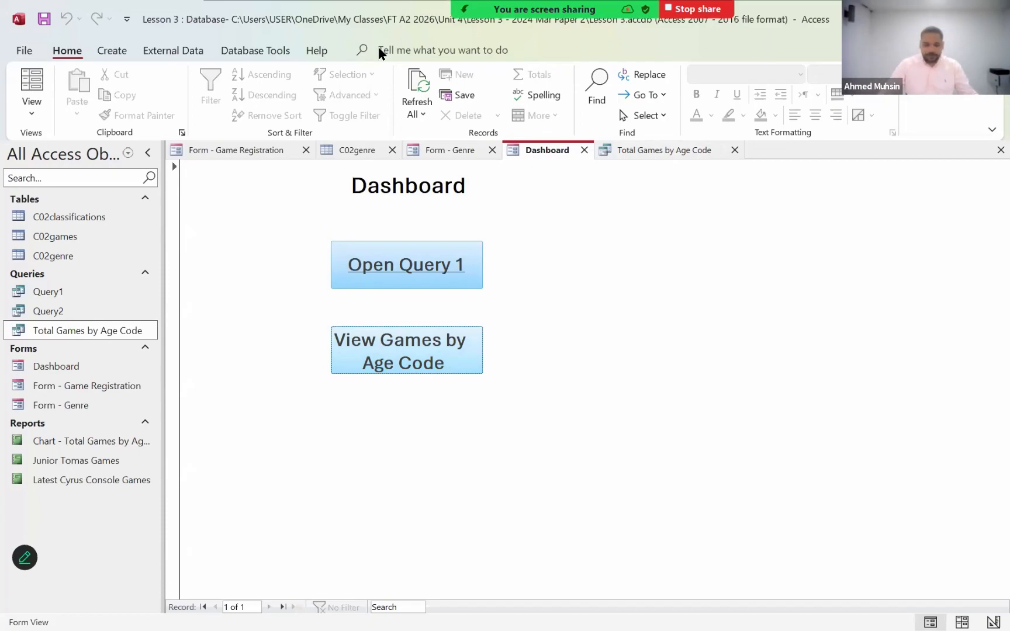
# - Look through the Zoom meeting's participant list and close it
pyautogui.hotkey('alt', 'u')
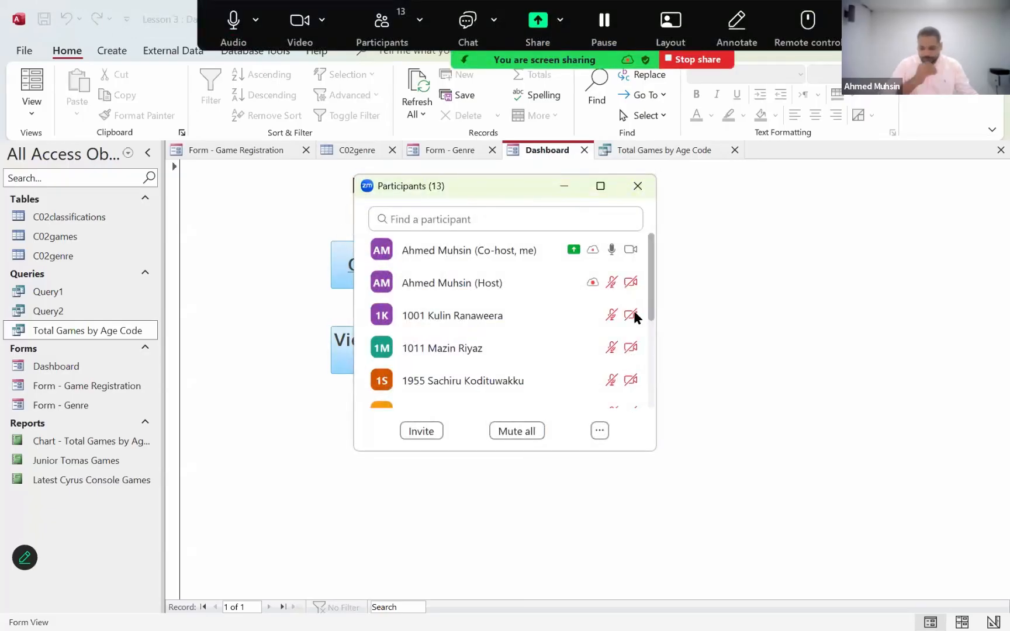
pyautogui.moveTo(503, 185); pyautogui.dragTo(746, 194)
pyautogui.scroll(-2, 748, 371)
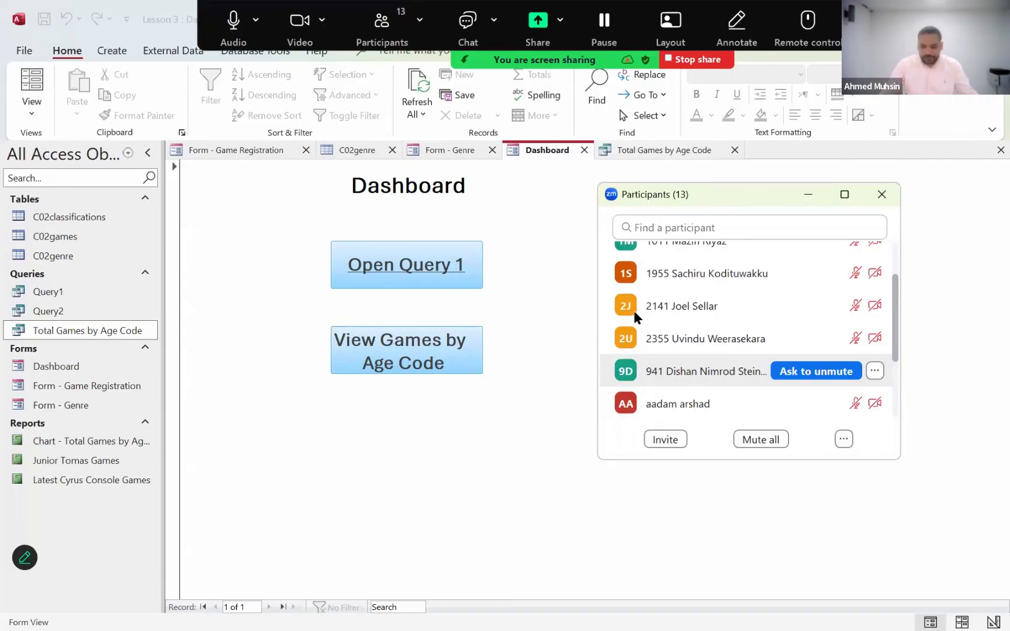
pyautogui.scroll(-2, 748, 357)
pyautogui.scroll(-2, 636, 317)
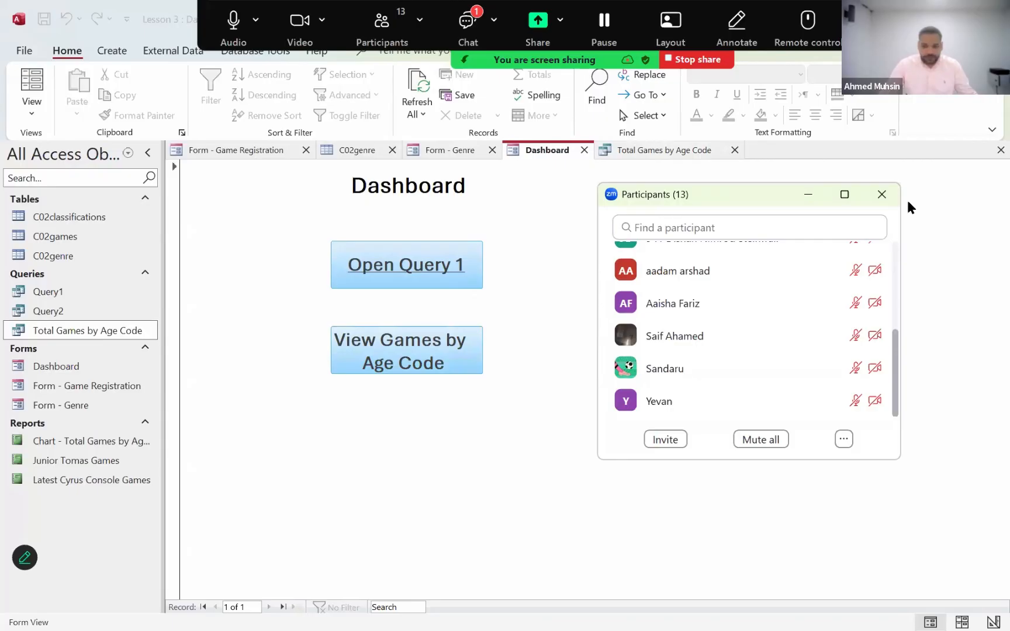
pyautogui.click(881, 194)
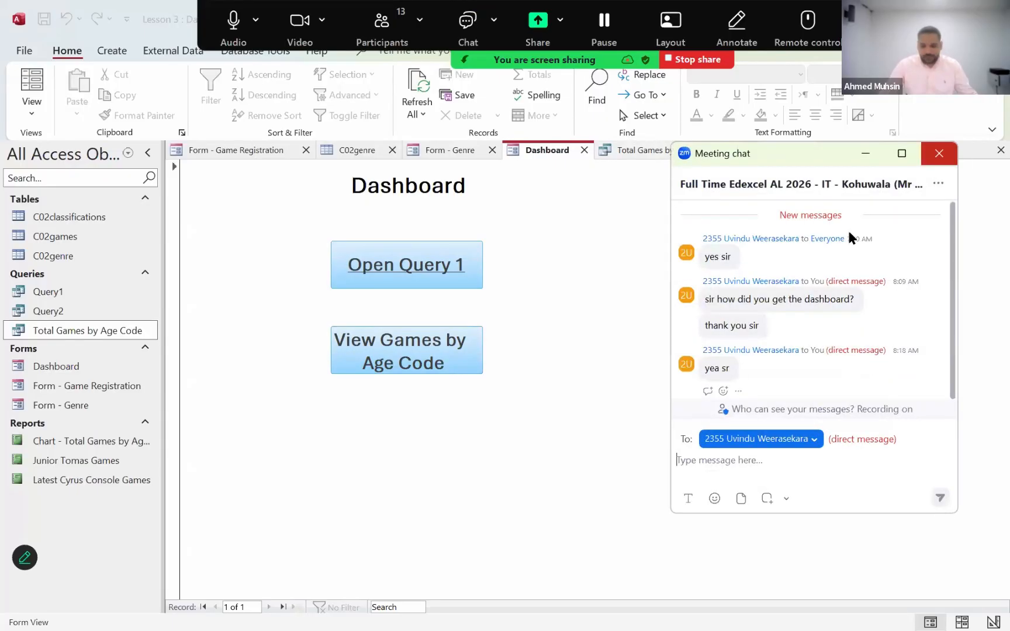
# - Read the Zoom meeting chat messages, dismiss the recipient list without changing the recipient, and close the chat window
pyautogui.click(947, 156)
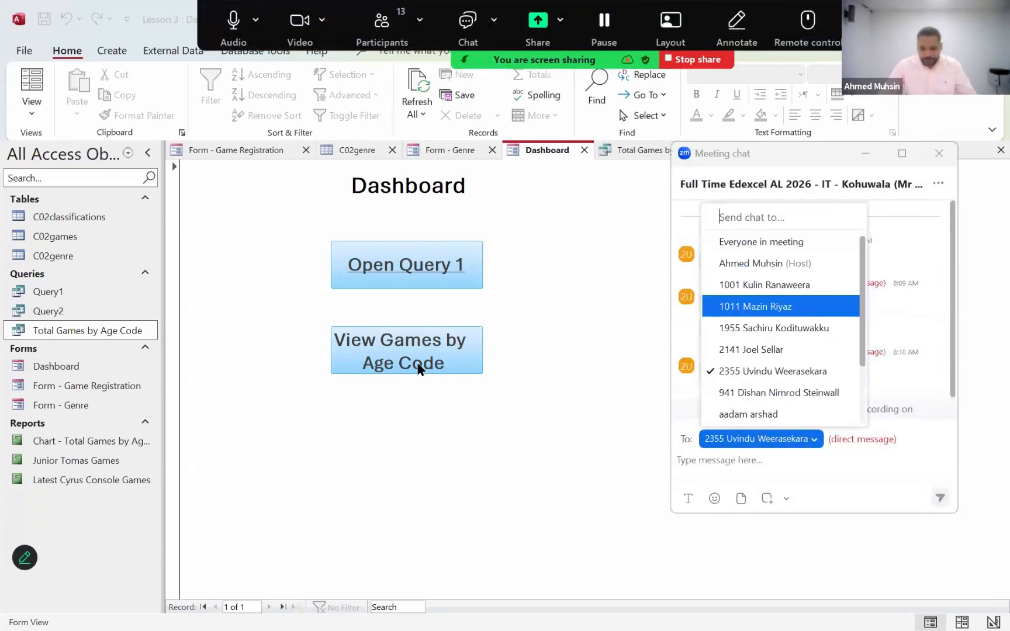
pyautogui.press('Down')
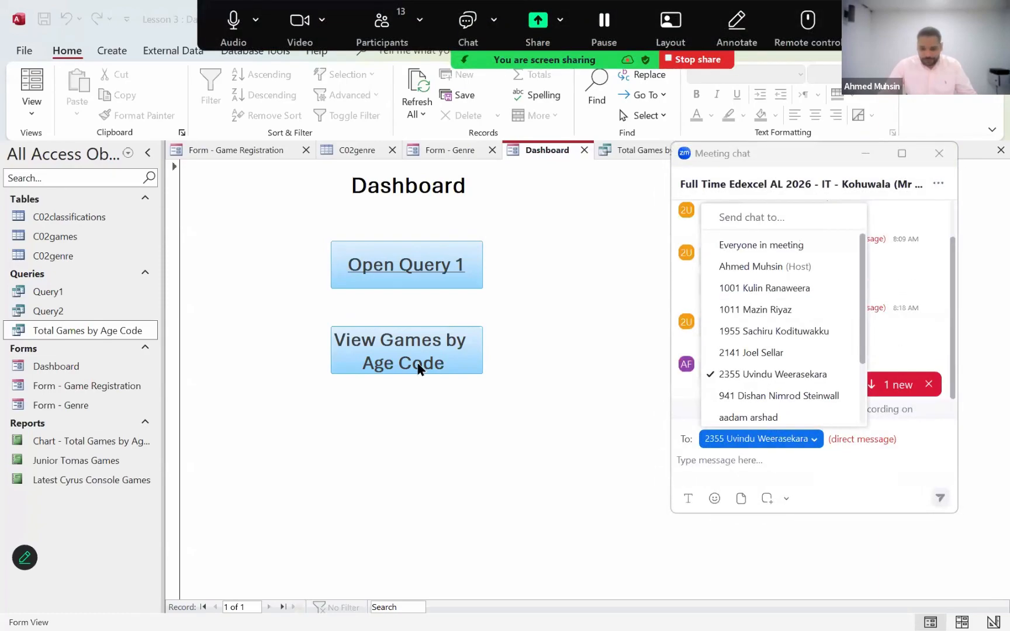
pyautogui.press('Escape')
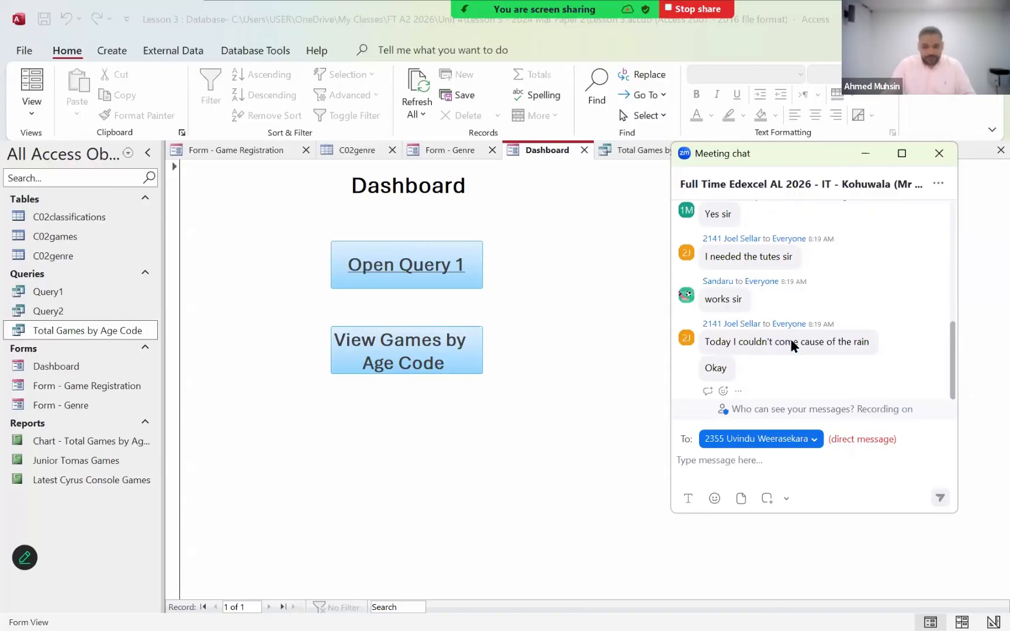
pyautogui.click(939, 153)
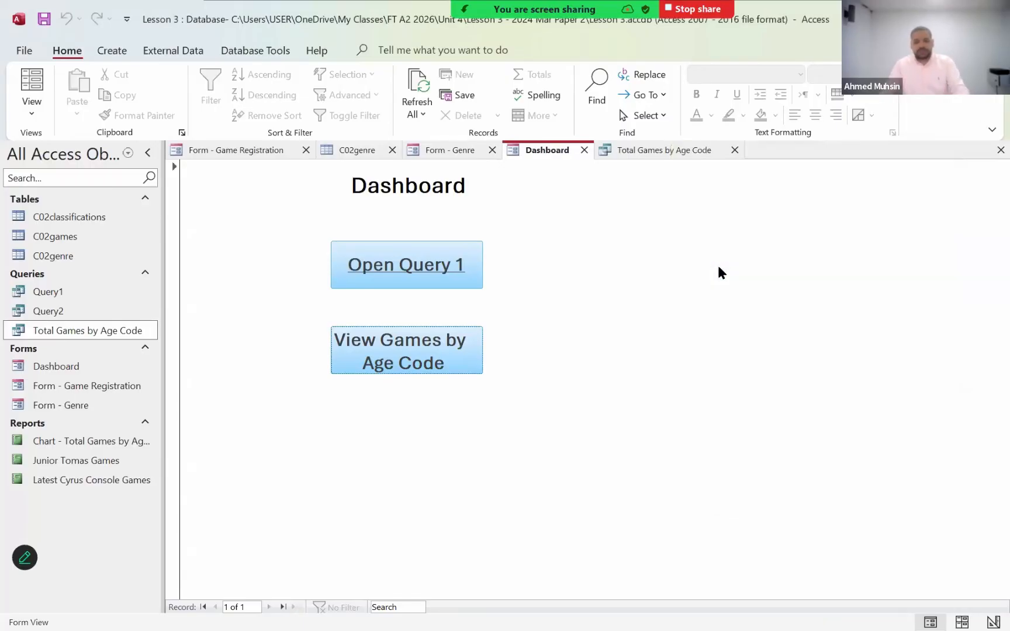
# - Switch to the Unit 4 Content document in Word and review the bulleted list under Validation Rules
pyautogui.hotkey('alt', 'Tab')
pyautogui.hotkey('alt', 'Tab')
pyautogui.hotkey('alt', 'Tab')
pyautogui.hotkey('alt', 'Tab')
pyautogui.hotkey('alt', 'Tab')
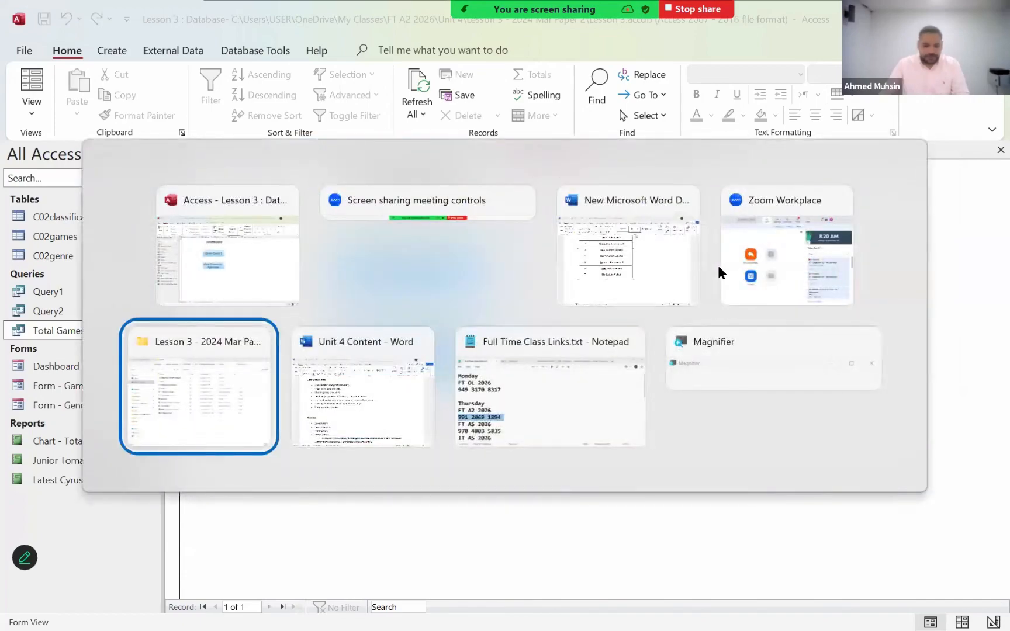
pyautogui.scroll(10, 658, 376)
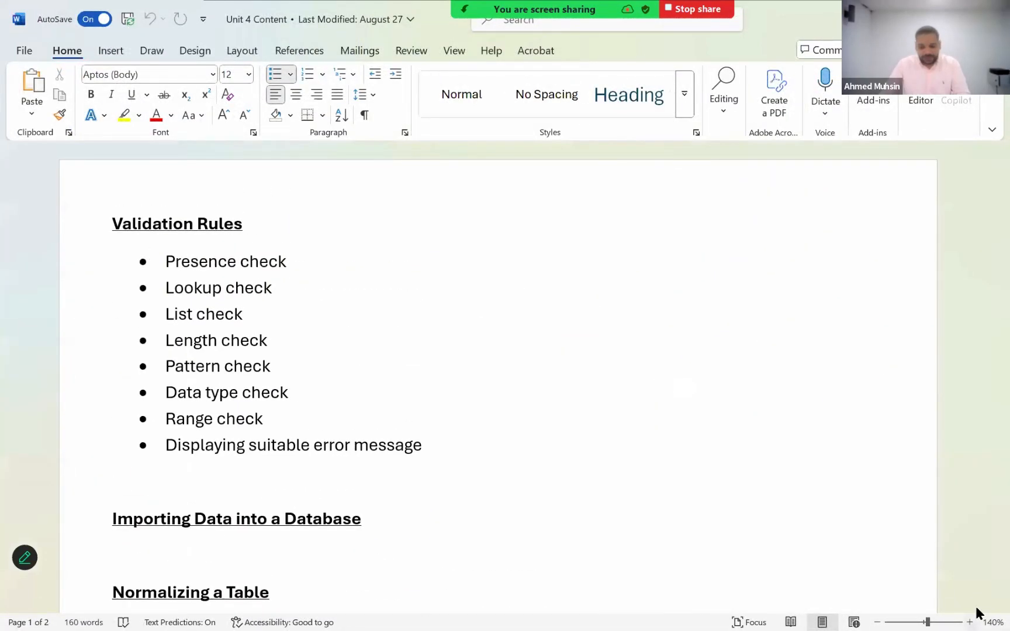
pyautogui.keyDown('ctrl'); pyautogui.scroll(2, 975, 606); pyautogui.keyUp('ctrl')
pyautogui.keyDown('ctrl'); pyautogui.scroll(3, 976, 608); pyautogui.keyUp('ctrl')
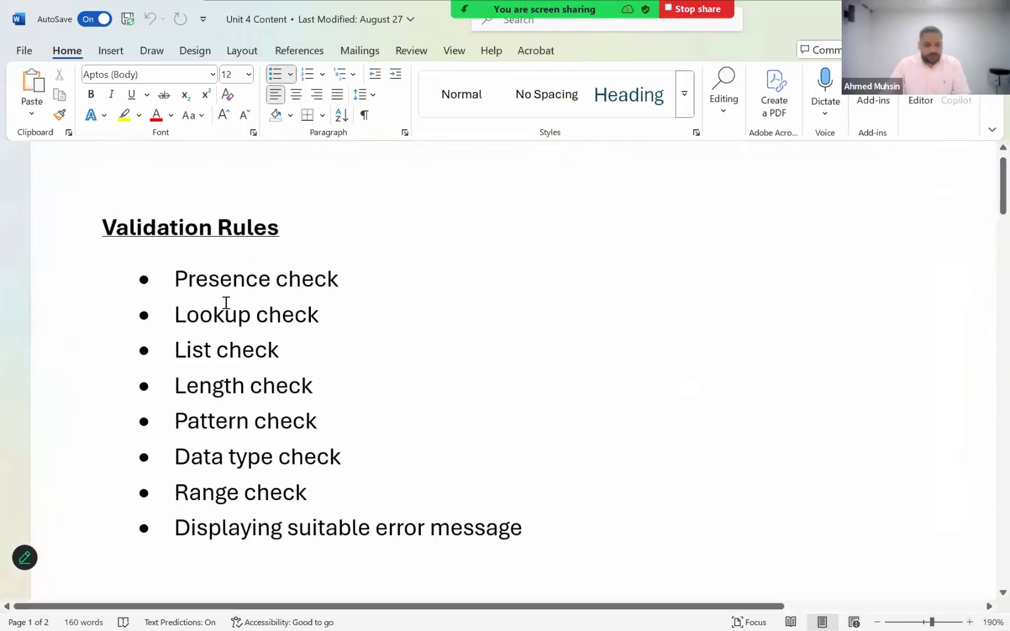
pyautogui.moveTo(176, 277); pyautogui.dragTo(553, 534)
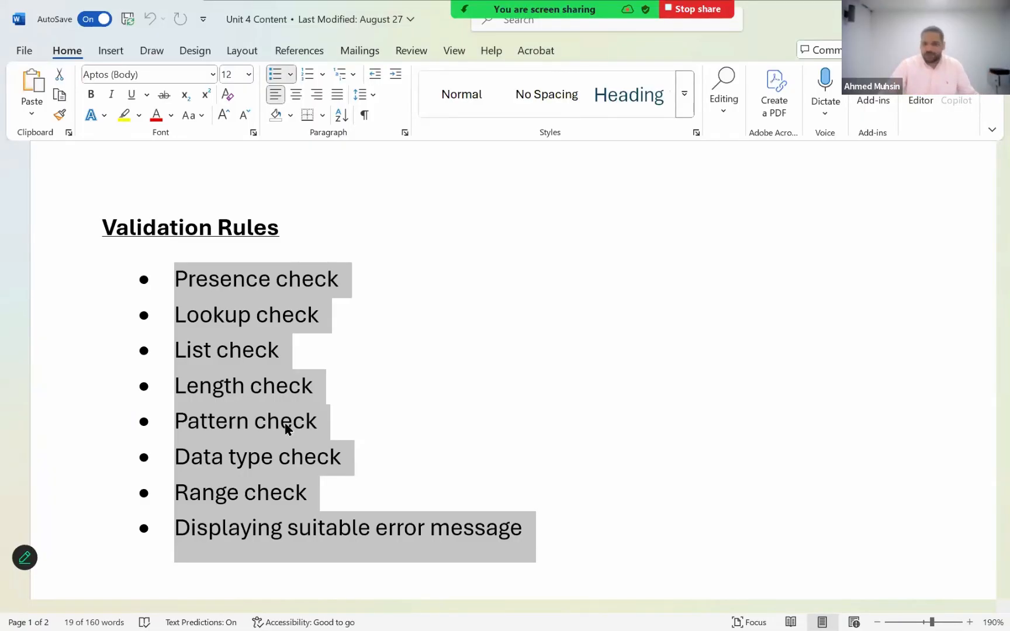
pyautogui.scroll(-2, 289, 415)
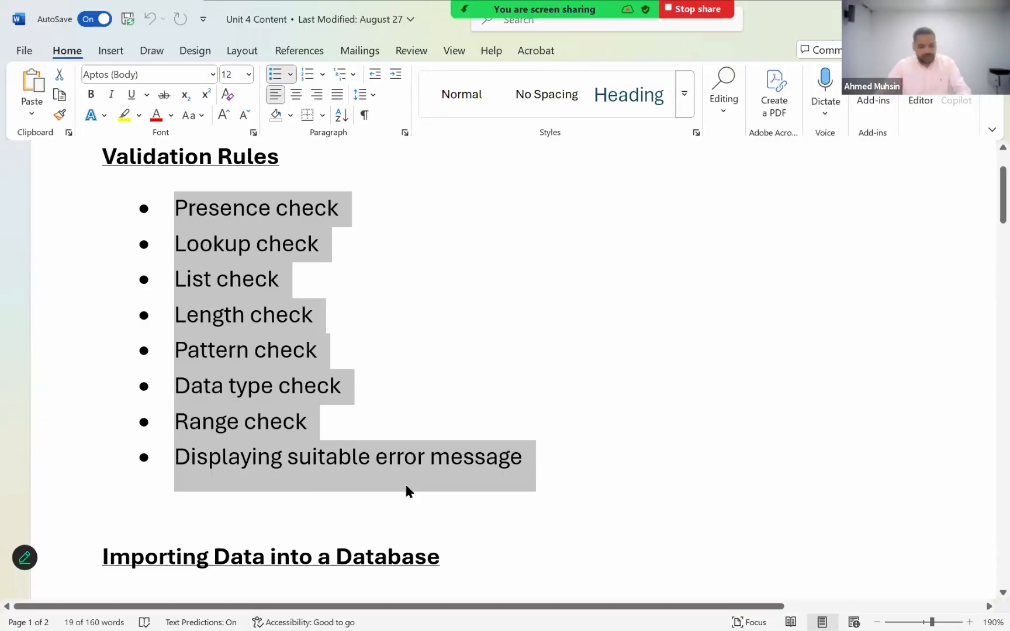
# - Switch back to Access, open the C02classifications table and try to show it in Design View as read-only
pyautogui.hotkey('alt', 'Tab')
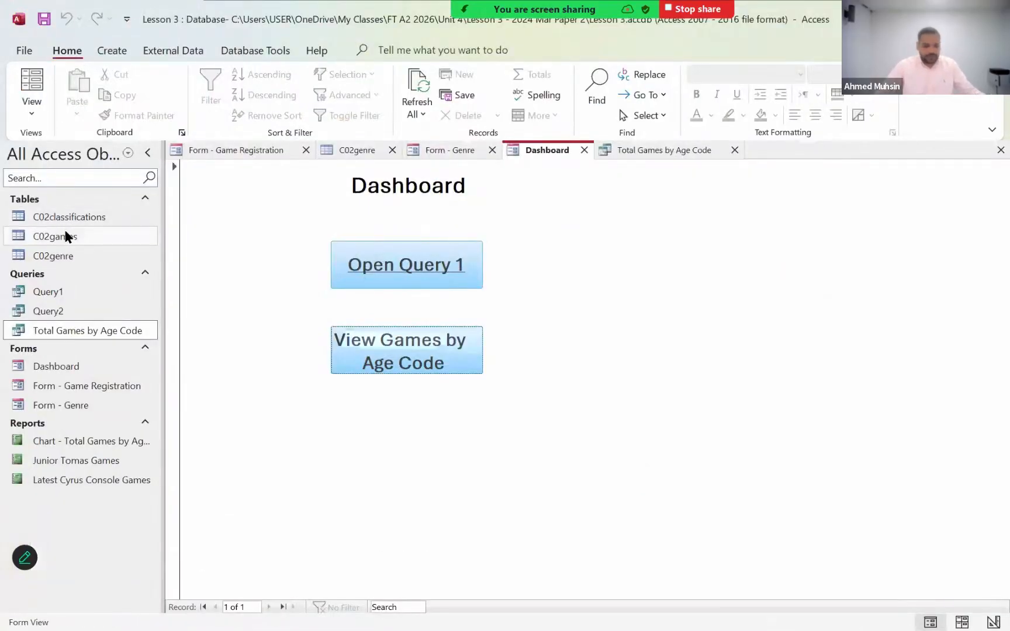
pyautogui.doubleClick(63, 222)
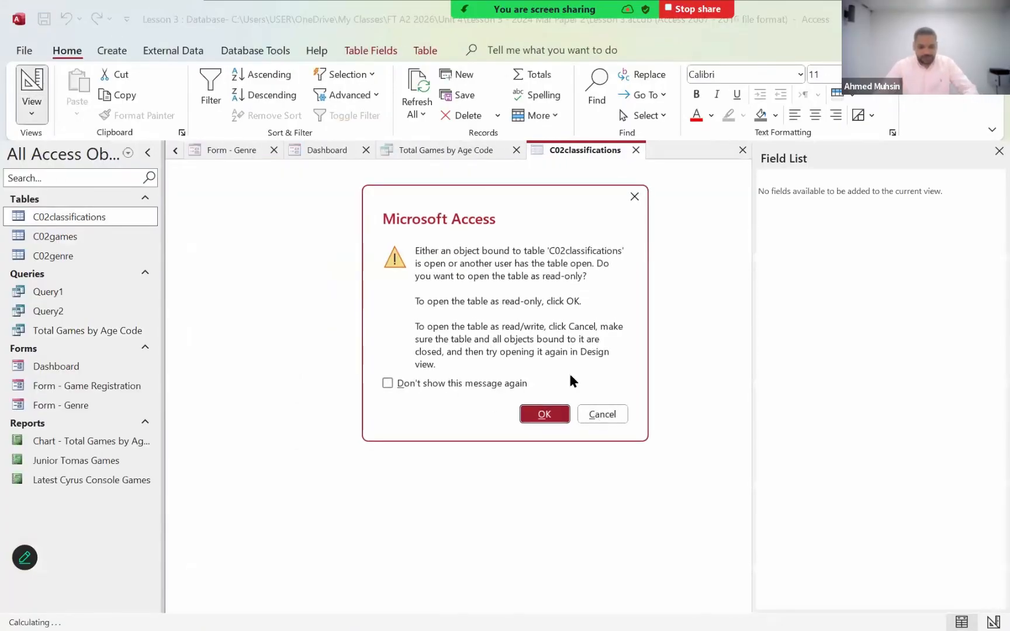
pyautogui.click(544, 413)
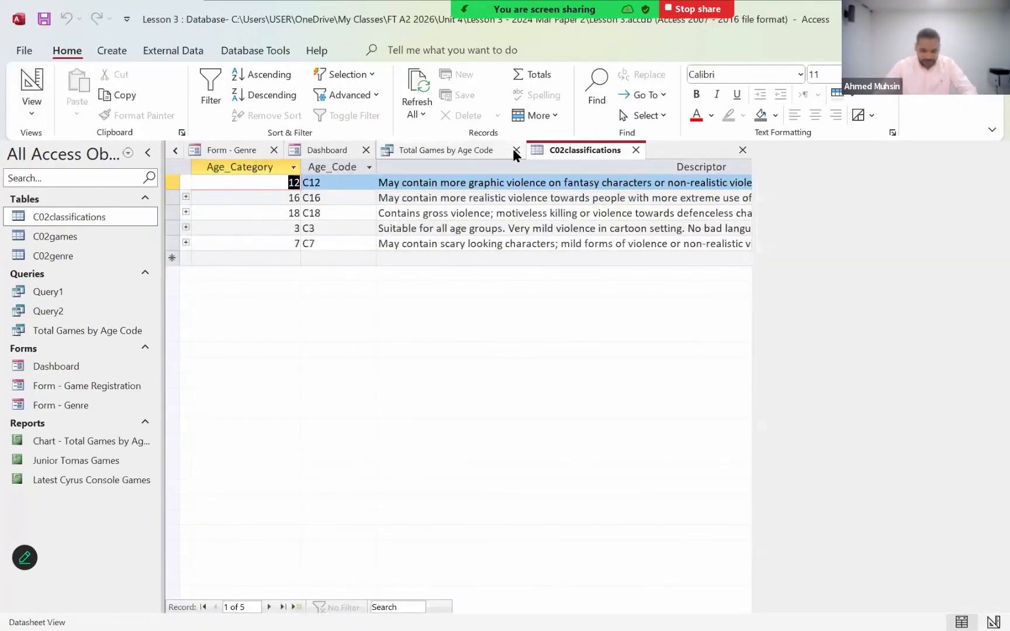
# - Close the Dashboard form and save its design changes
pyautogui.click(529, 150)
pyautogui.click(583, 150)
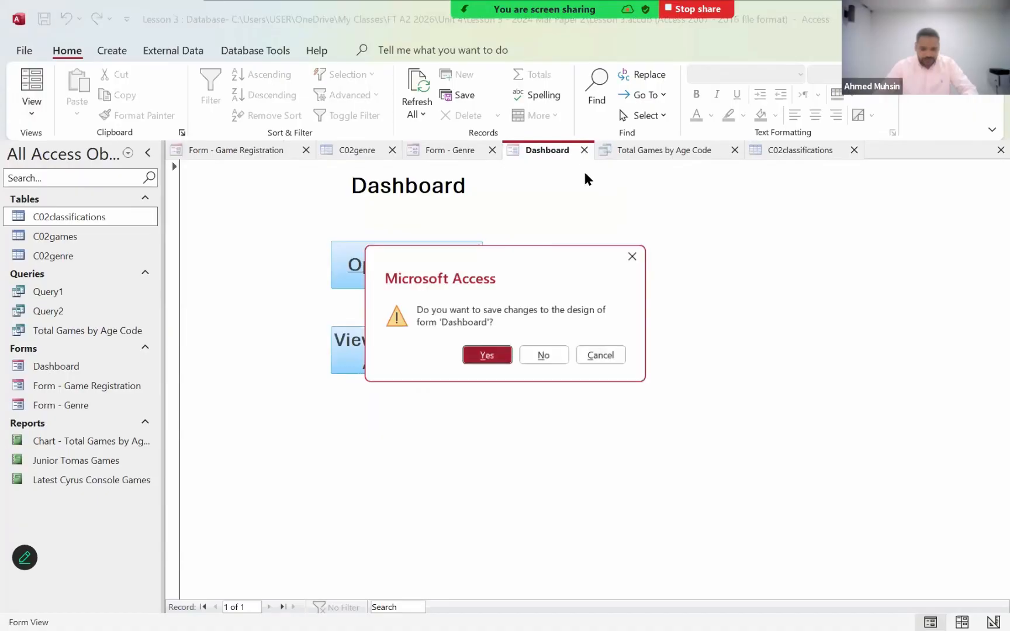
pyautogui.click(487, 358)
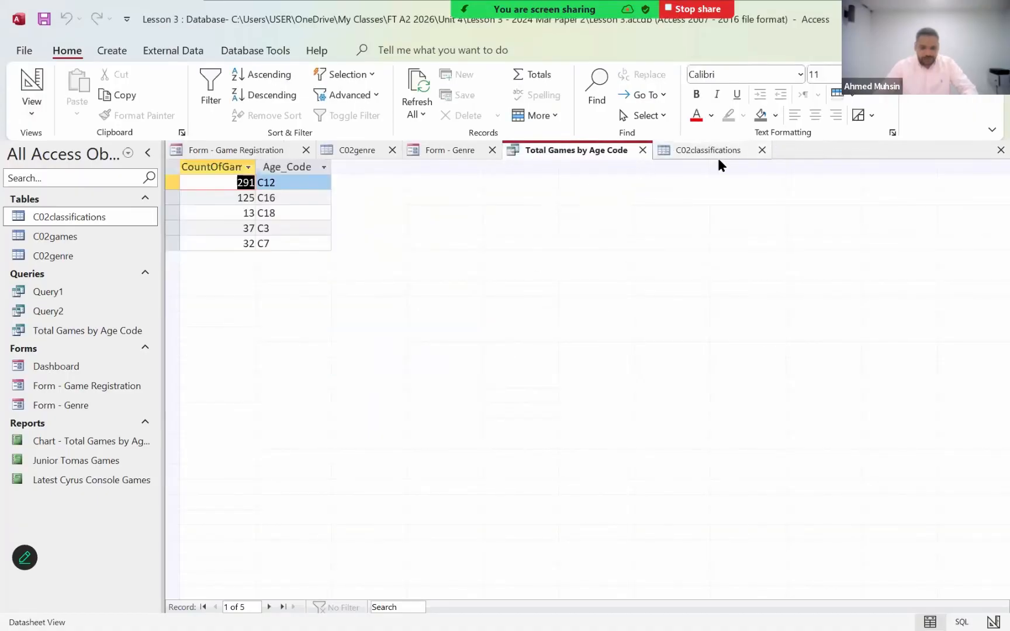
# - Close the Total Games by Age Code query and the Form - Genre form, saving the form's changes
pyautogui.click(718, 157)
pyautogui.click(463, 151)
pyautogui.click(641, 152)
pyautogui.click(492, 151)
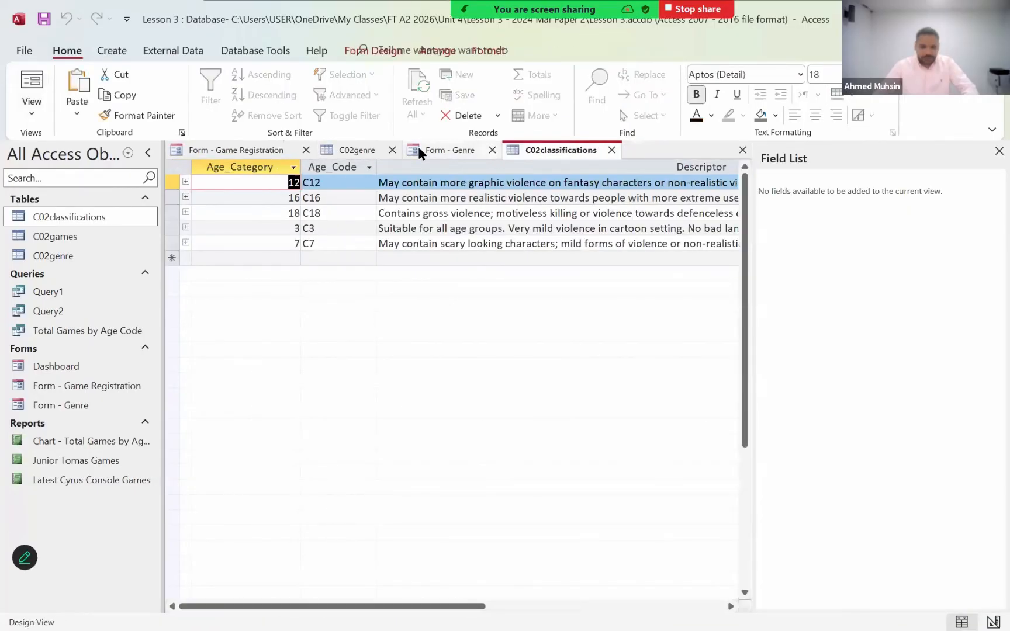
pyautogui.click(484, 356)
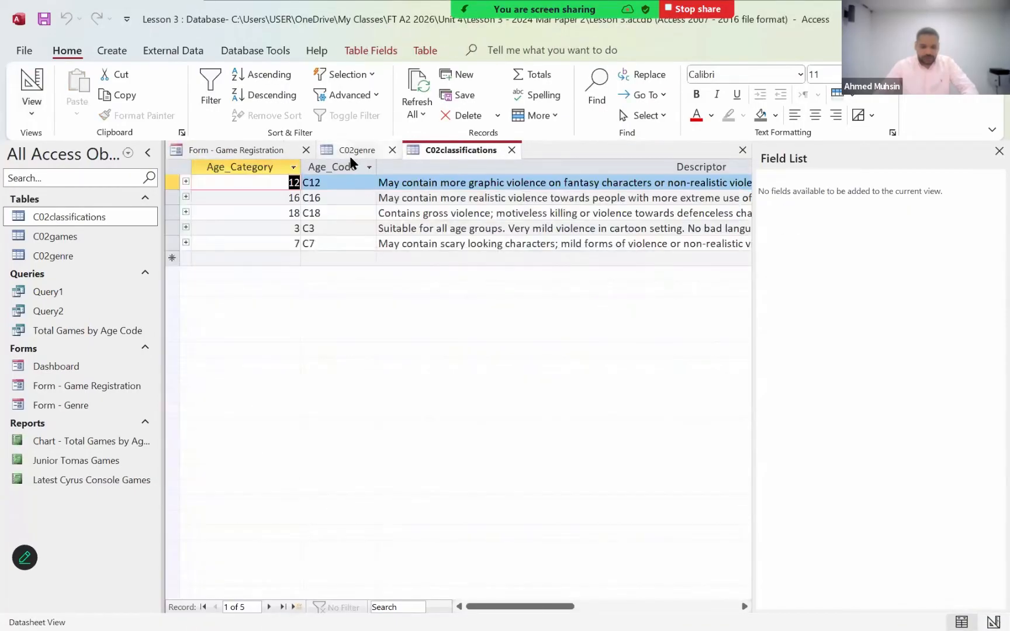
# - Close the C02genre table and the Game Registration form, leaving only the C02classifications table open
pyautogui.click(386, 154)
pyautogui.click(391, 151)
pyautogui.click(300, 152)
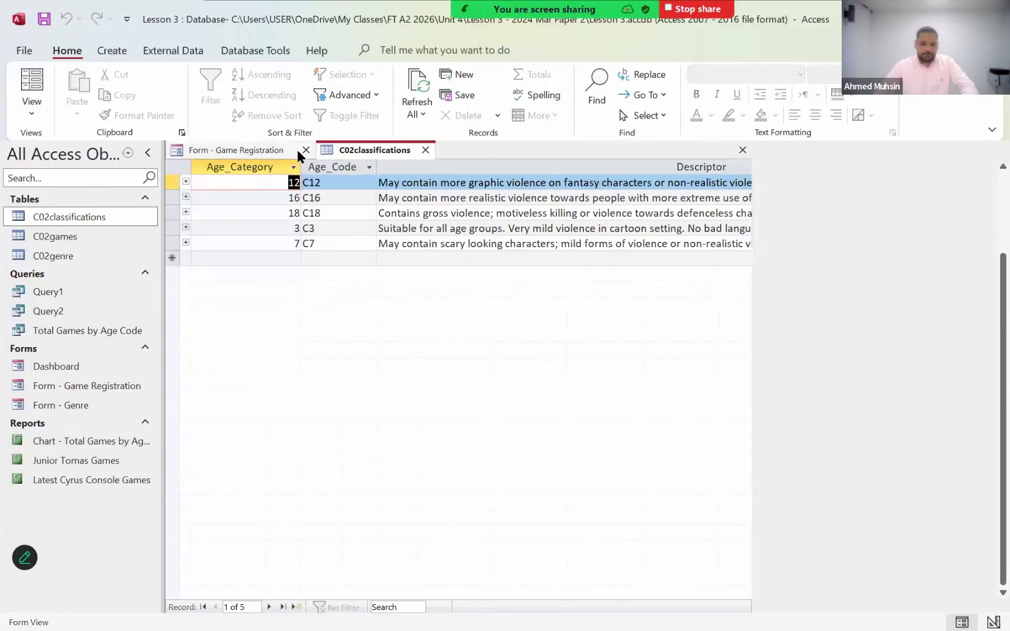
pyautogui.click(303, 150)
# - Show the C02classifications table in Design View and go to the Validation Text property of the Age_Category field
pyautogui.click(32, 93)
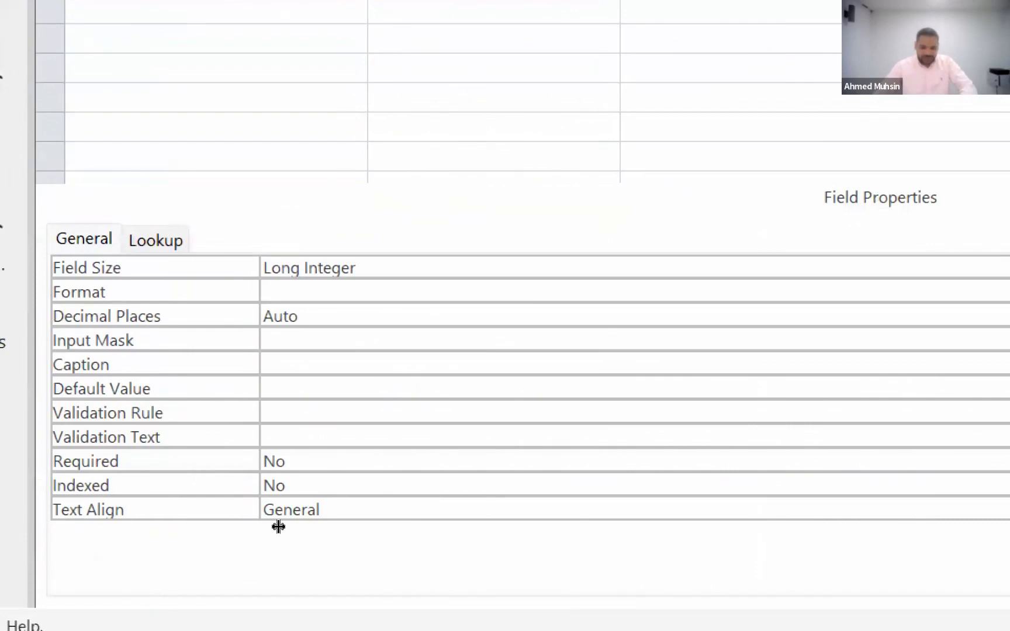
pyautogui.click(282, 527)
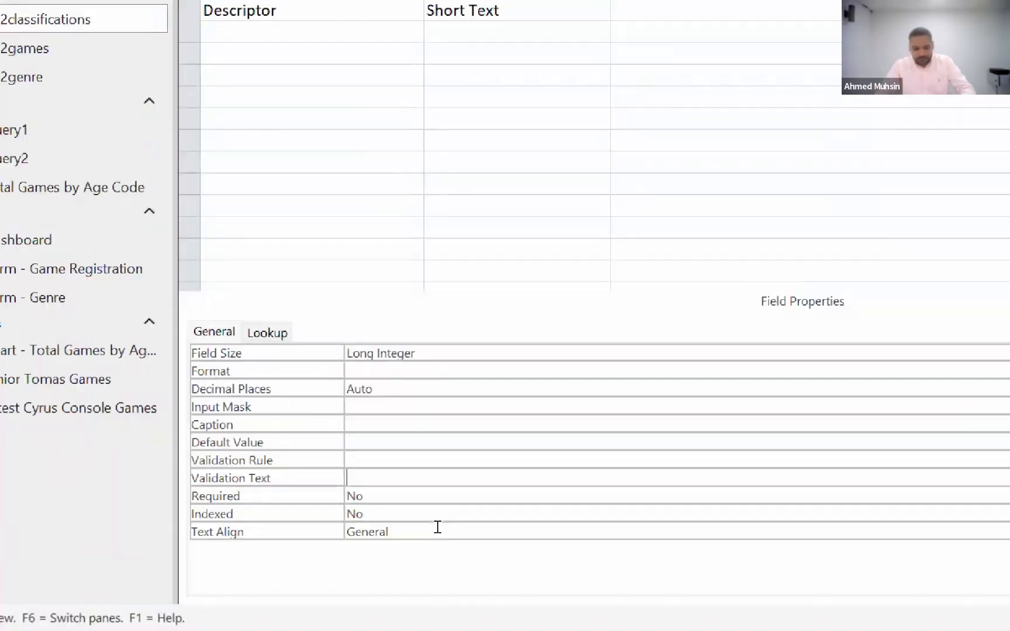
# - Switch to the Unit 4 Content document in Word, go past Importing Data into a Database and highlight the Normalizing a Table heading
pyautogui.hotkey('alt', 'Tab')
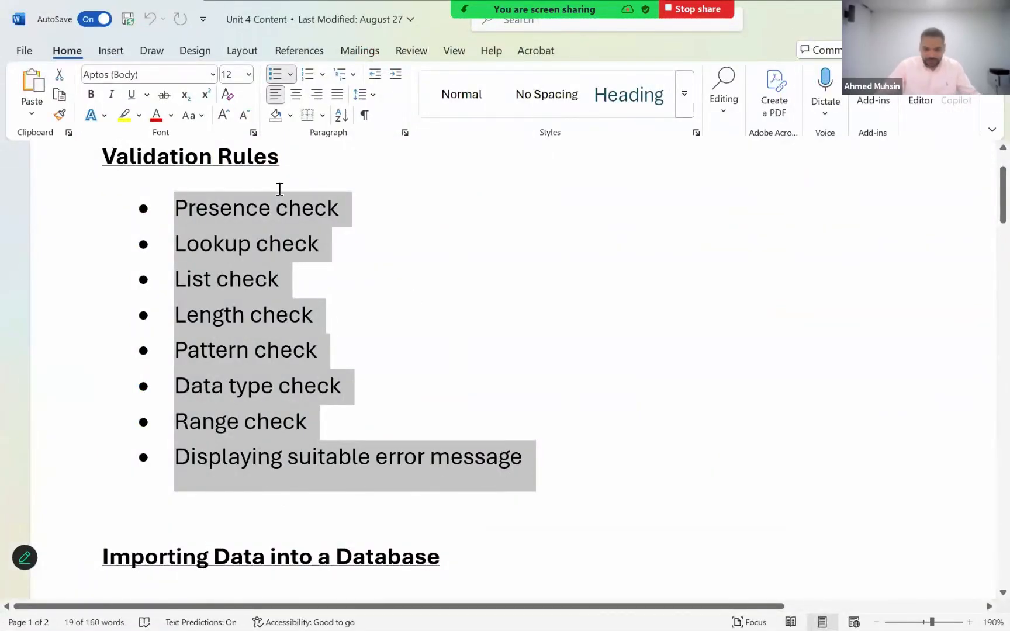
pyautogui.scroll(-3, 327, 371)
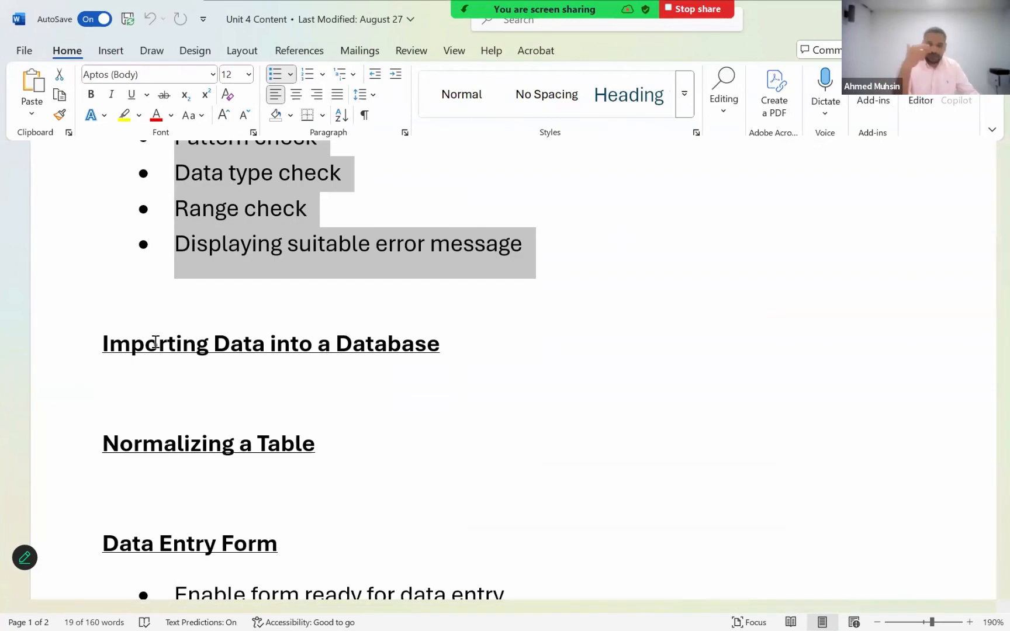
pyautogui.scroll(-1, 134, 358)
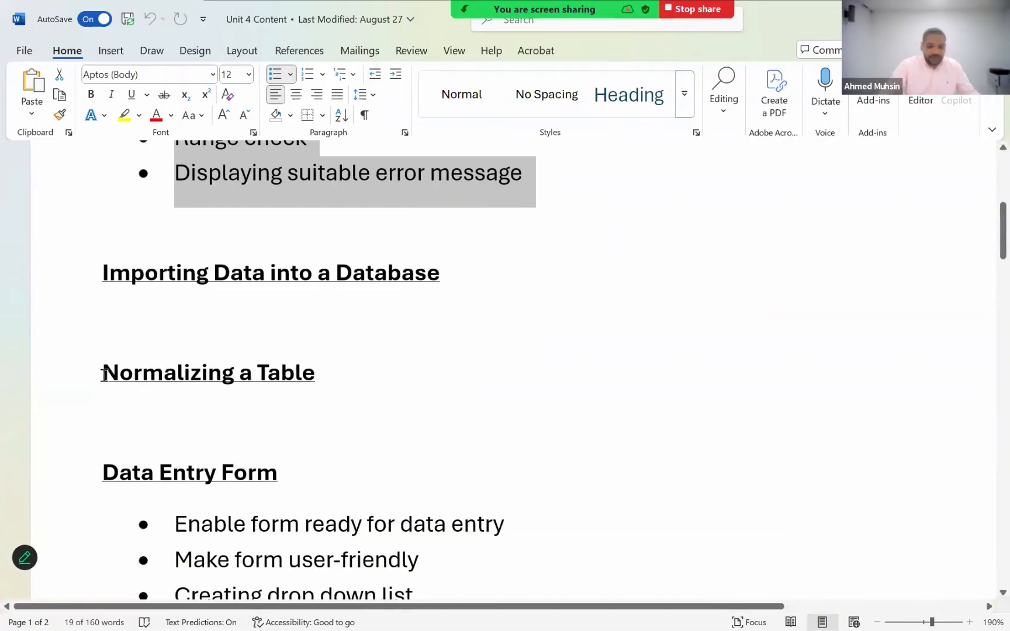
pyautogui.moveTo(104, 374); pyautogui.dragTo(313, 377)
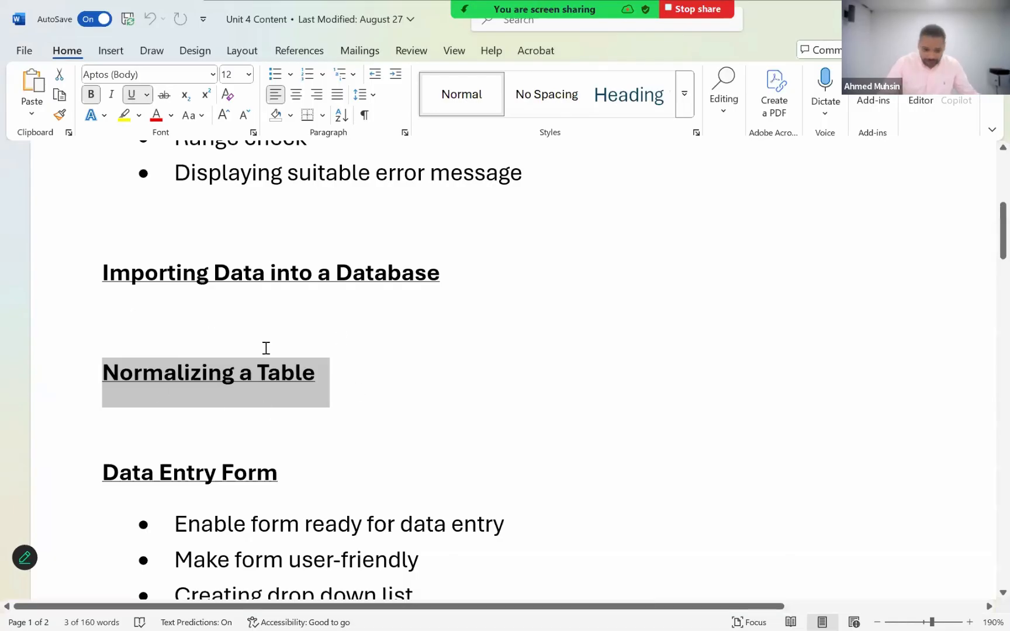
# - Review the Data Entry Form topics, highlighting form readiness, preventing editing of selected fields, automatically generated values and setting a default value
pyautogui.scroll(-3, 265, 348)
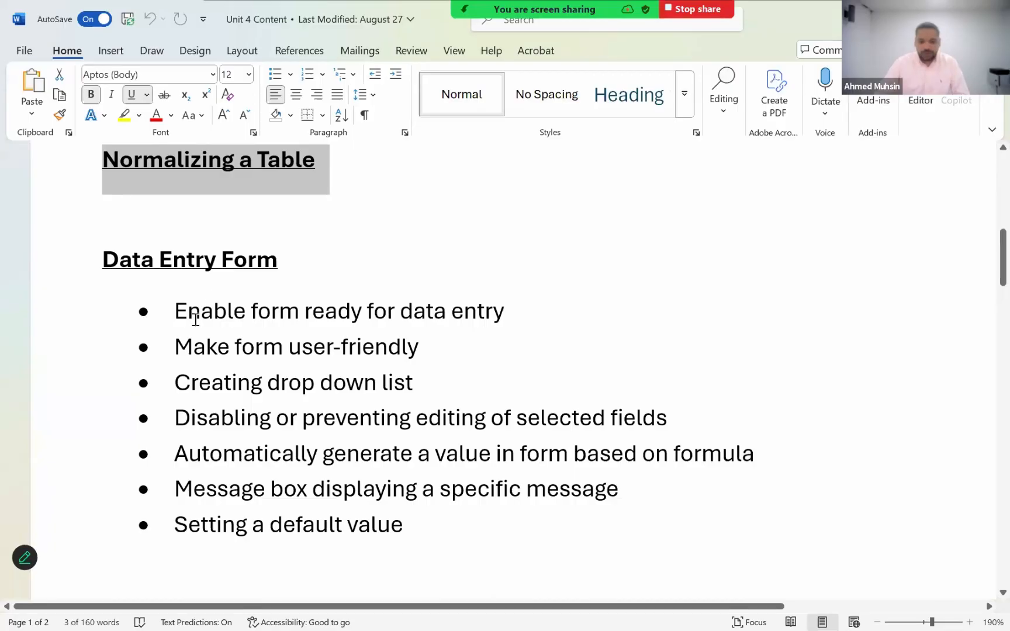
pyautogui.moveTo(196, 318); pyautogui.dragTo(526, 317)
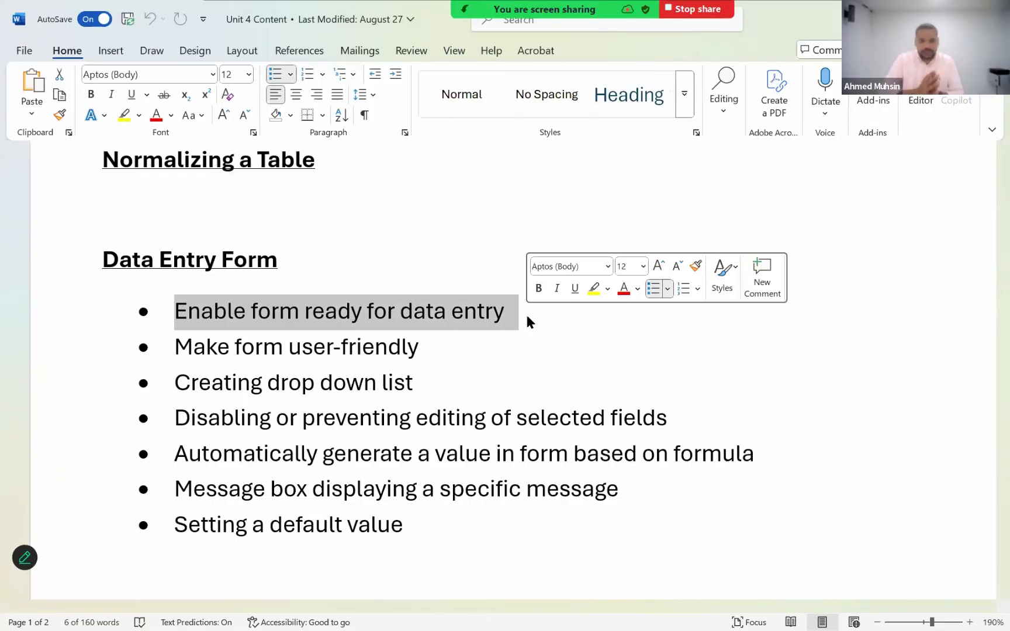
pyautogui.scroll(-1, 332, 290)
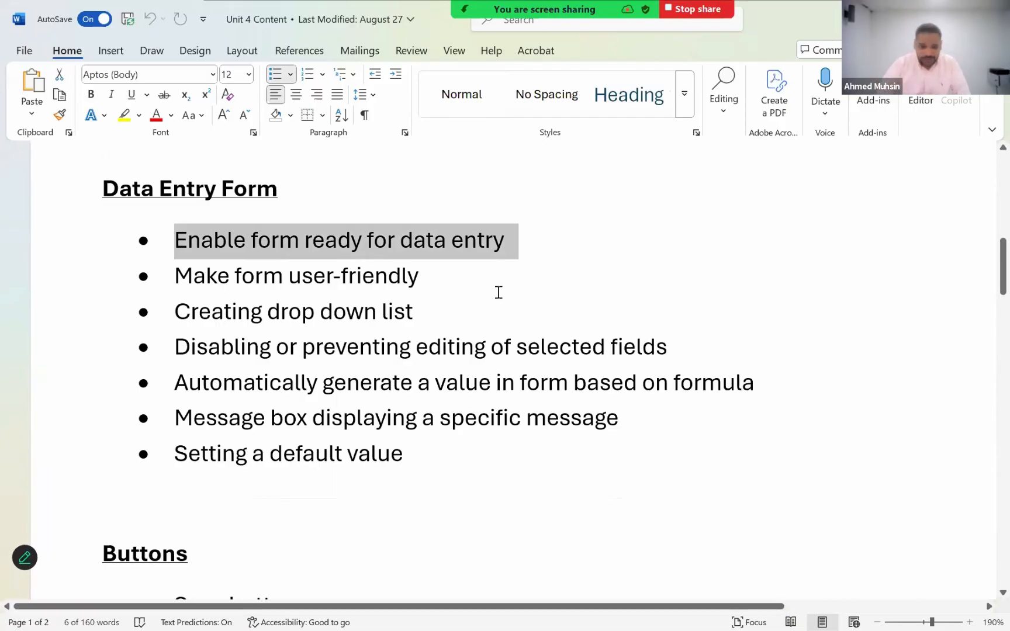
pyautogui.click(426, 325)
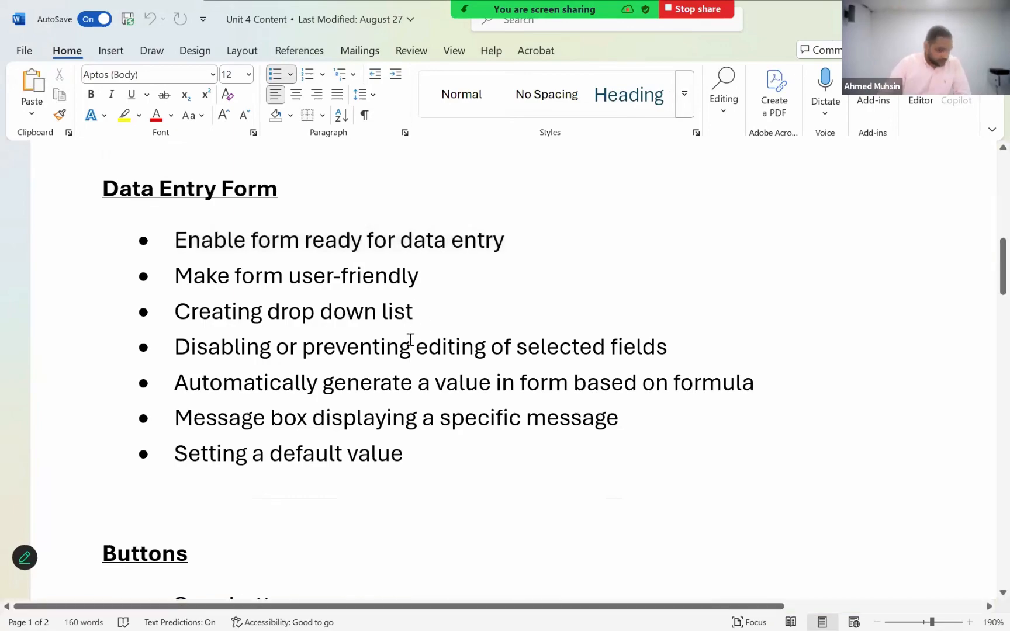
pyautogui.moveTo(303, 346); pyautogui.dragTo(669, 340)
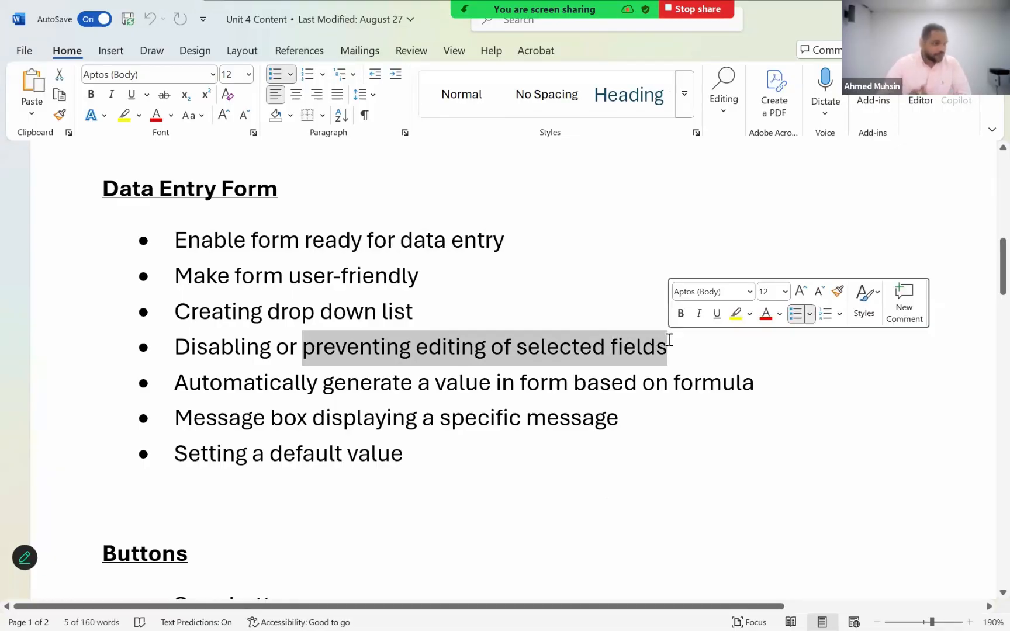
pyautogui.click(244, 389)
pyautogui.moveTo(325, 389); pyautogui.dragTo(416, 395)
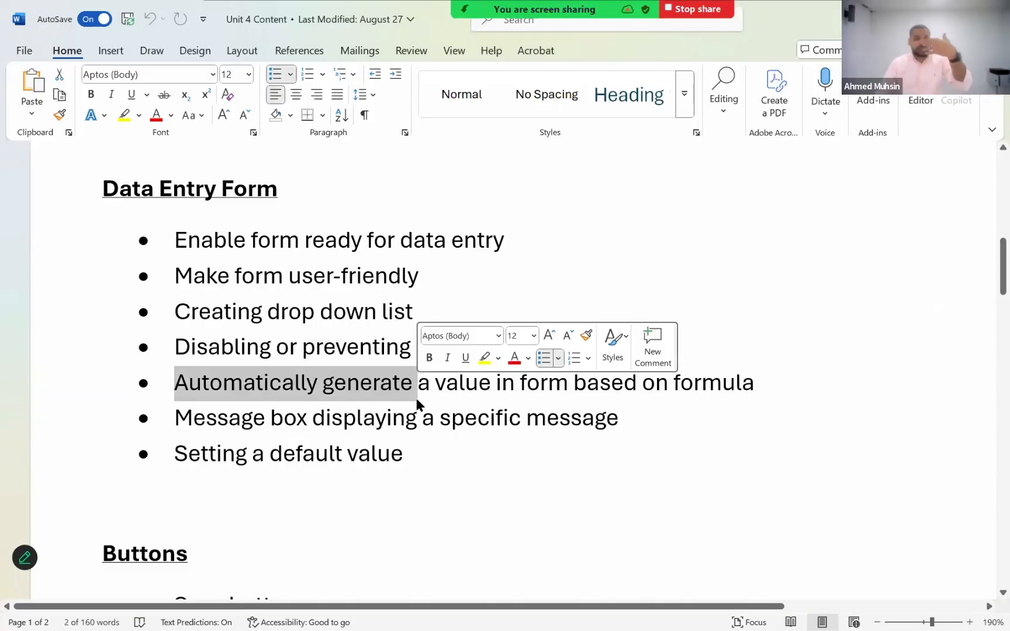
pyautogui.click(268, 414)
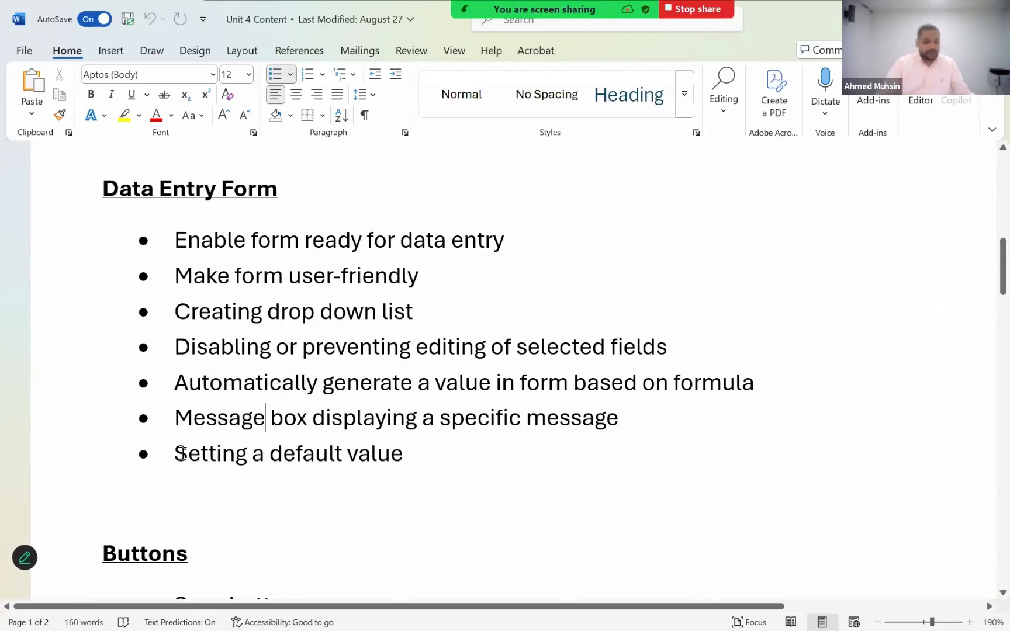
pyautogui.moveTo(188, 453); pyautogui.dragTo(432, 455)
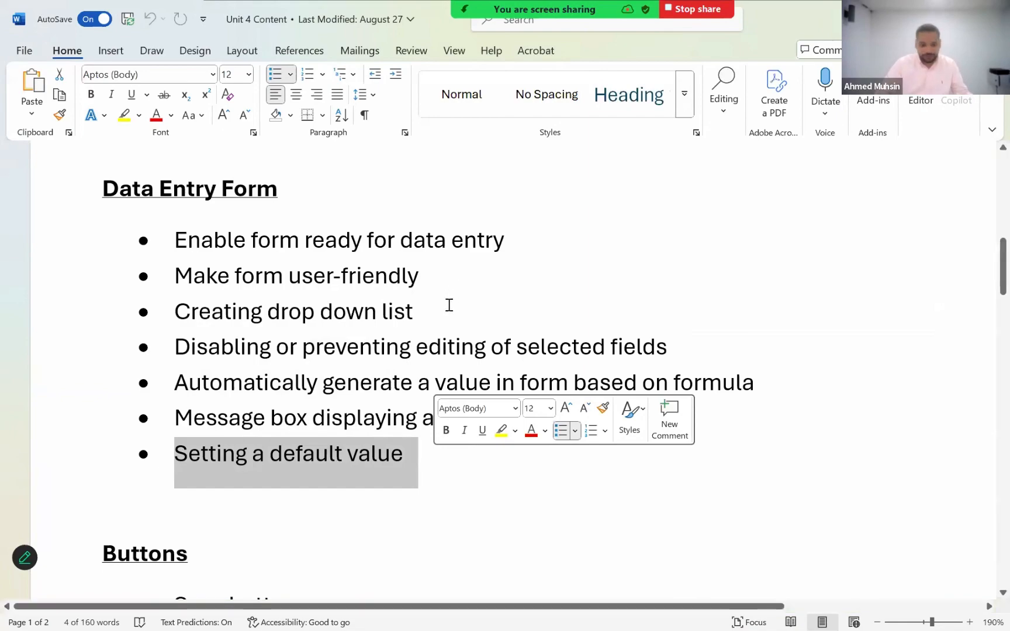
# - Review the Buttons topics, highlighting the Print button item and the Close button item with its sub-point about unsaved form changes
pyautogui.scroll(-2, 449, 305)
pyautogui.scroll(-5, 449, 305)
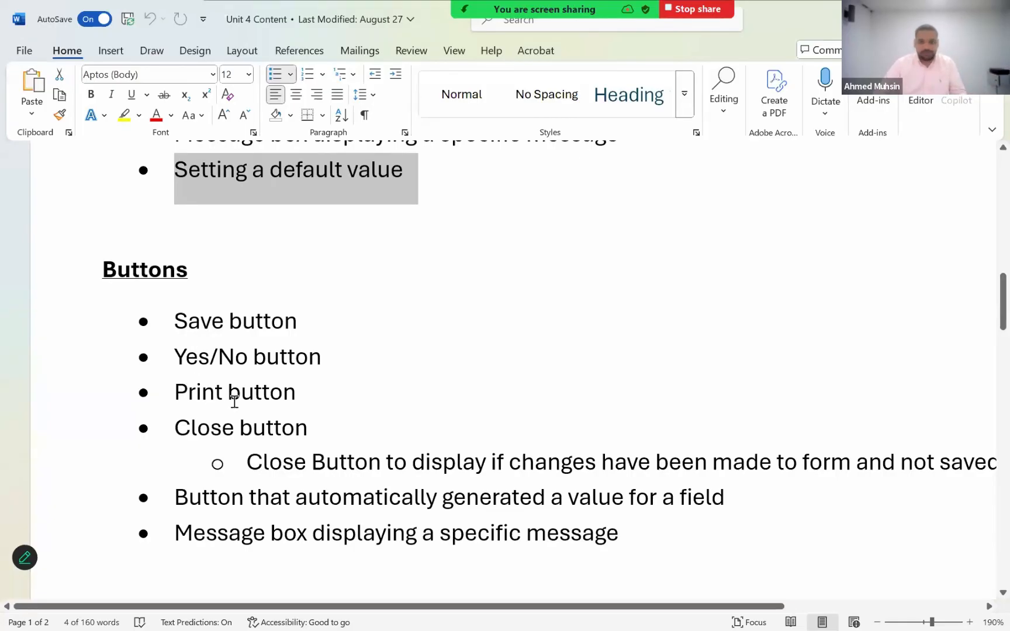
pyautogui.tripleClick(282, 409)
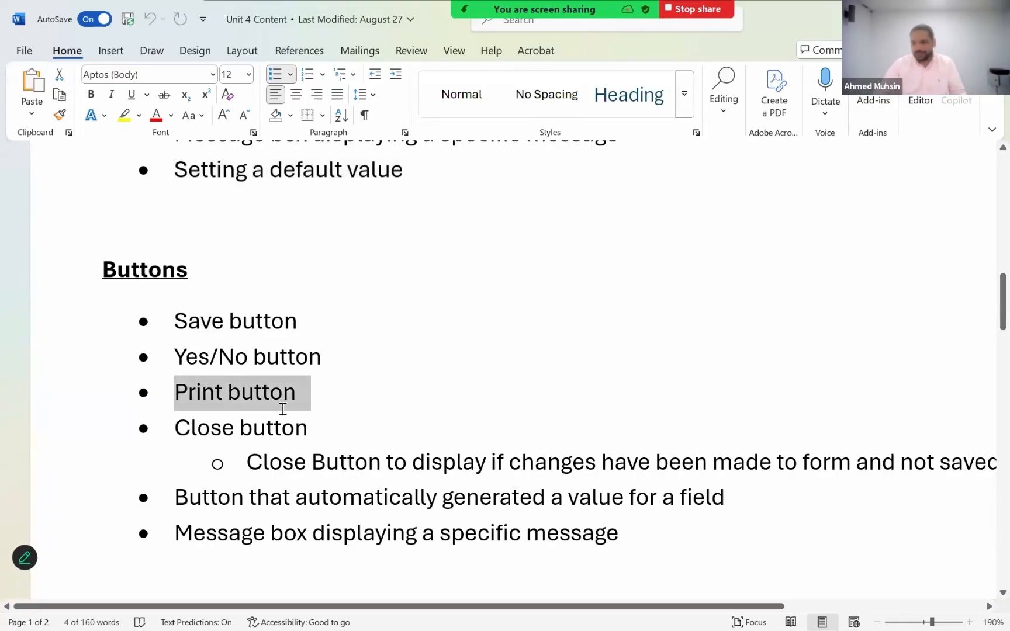
pyautogui.click(195, 429)
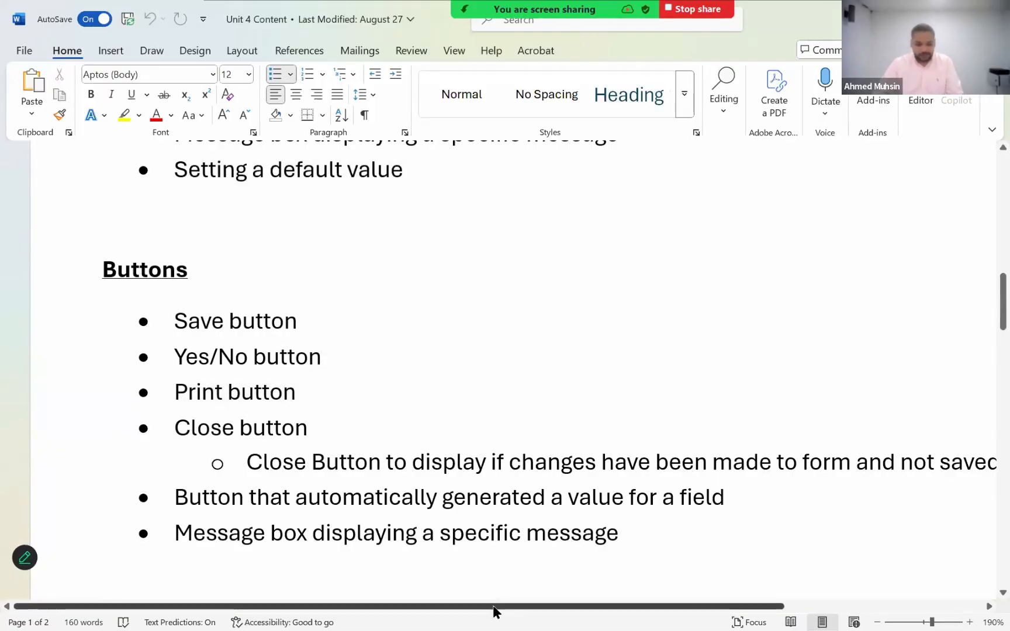
pyautogui.moveTo(493, 608); pyautogui.dragTo(566, 610)
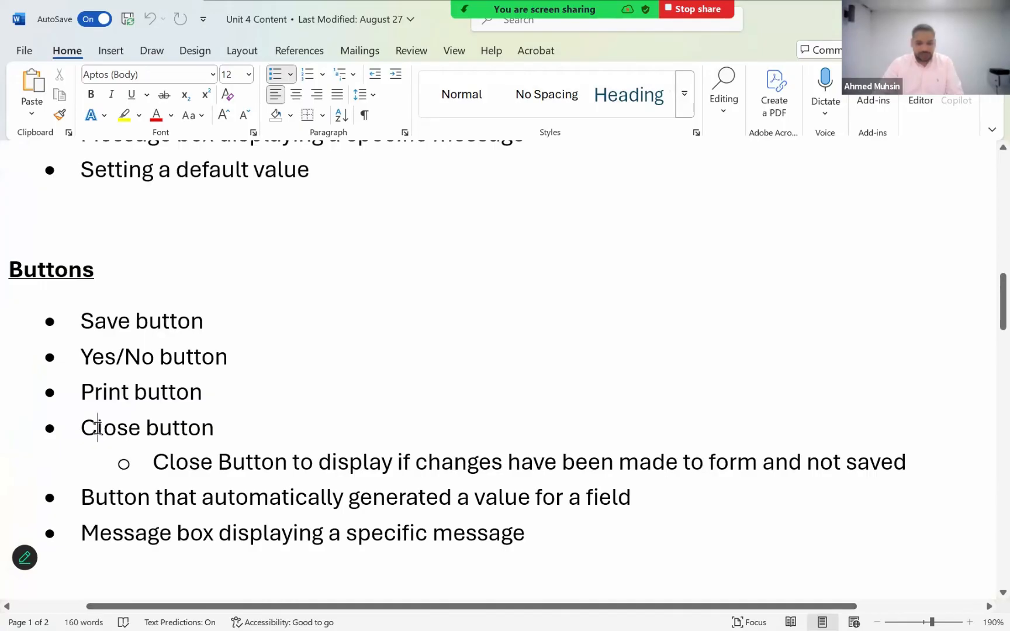
pyautogui.moveTo(81, 428); pyautogui.dragTo(954, 465)
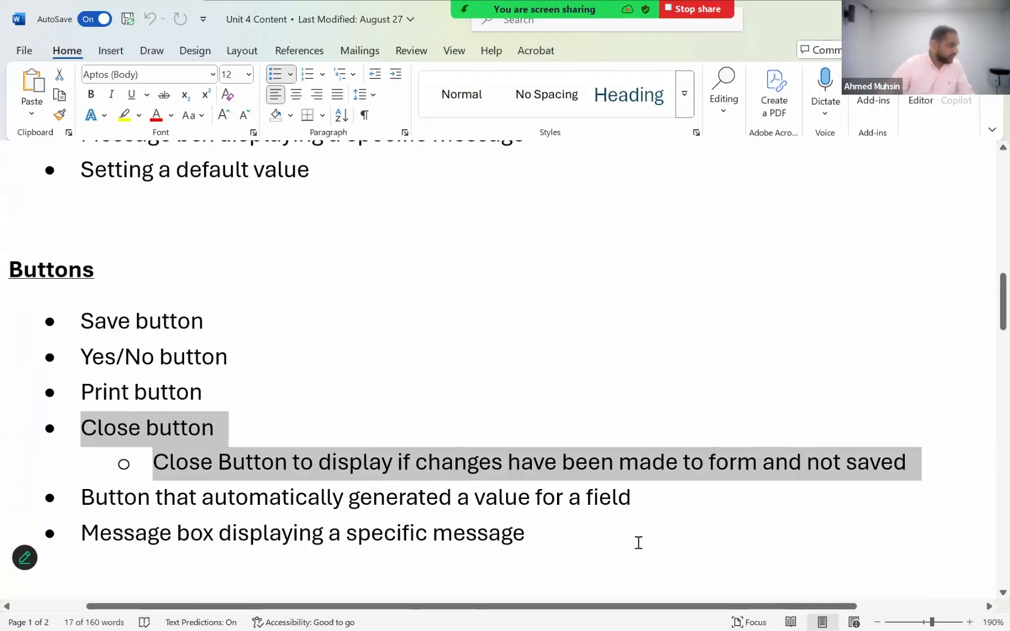
# - Review the Queries topics, highlighting the items from Entering criteria to Grouping and the If condition item on the second page
pyautogui.scroll(-5, 218, 364)
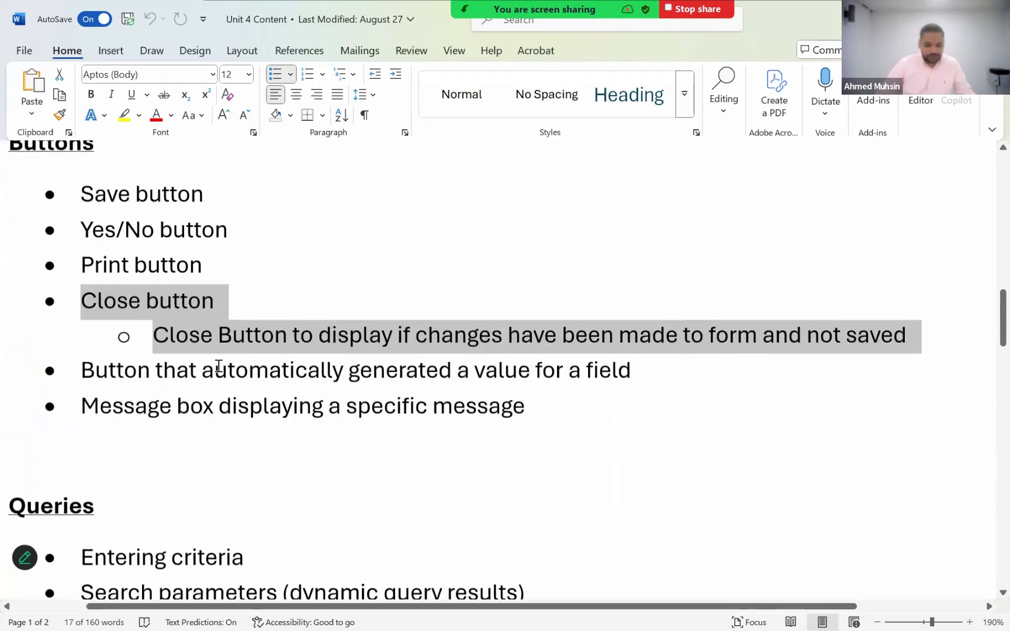
pyautogui.scroll(-2, 218, 365)
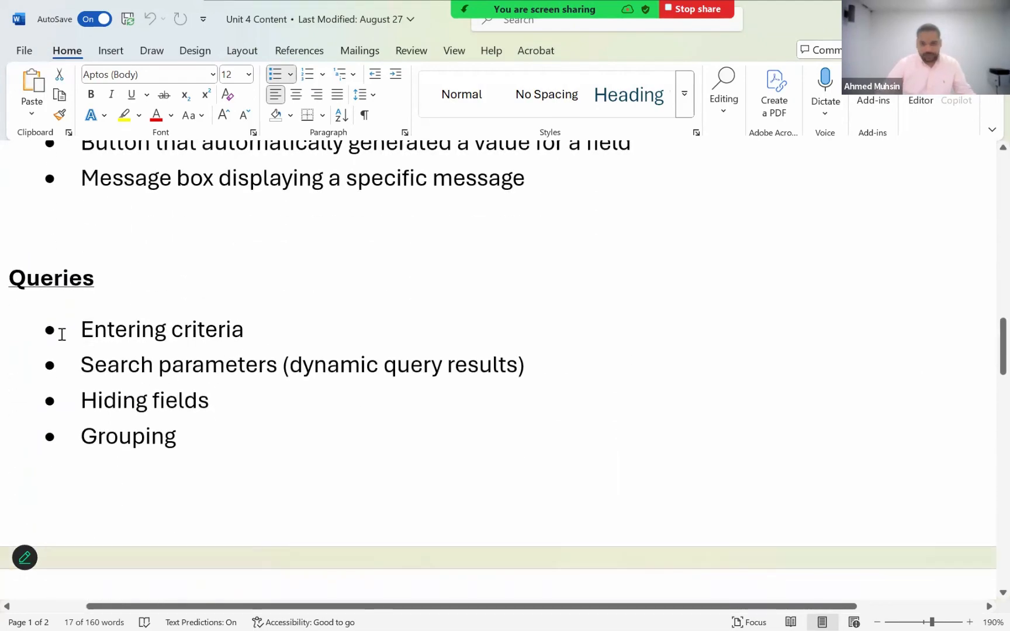
pyautogui.moveTo(64, 327); pyautogui.dragTo(234, 447)
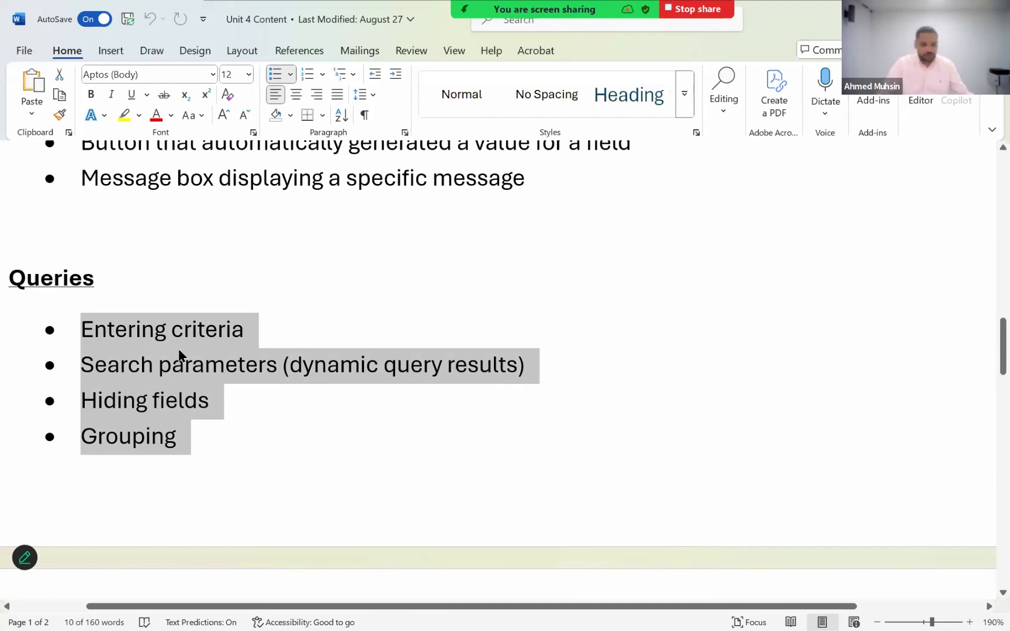
pyautogui.scroll(-6, 182, 336)
pyautogui.scroll(-1, 147, 299)
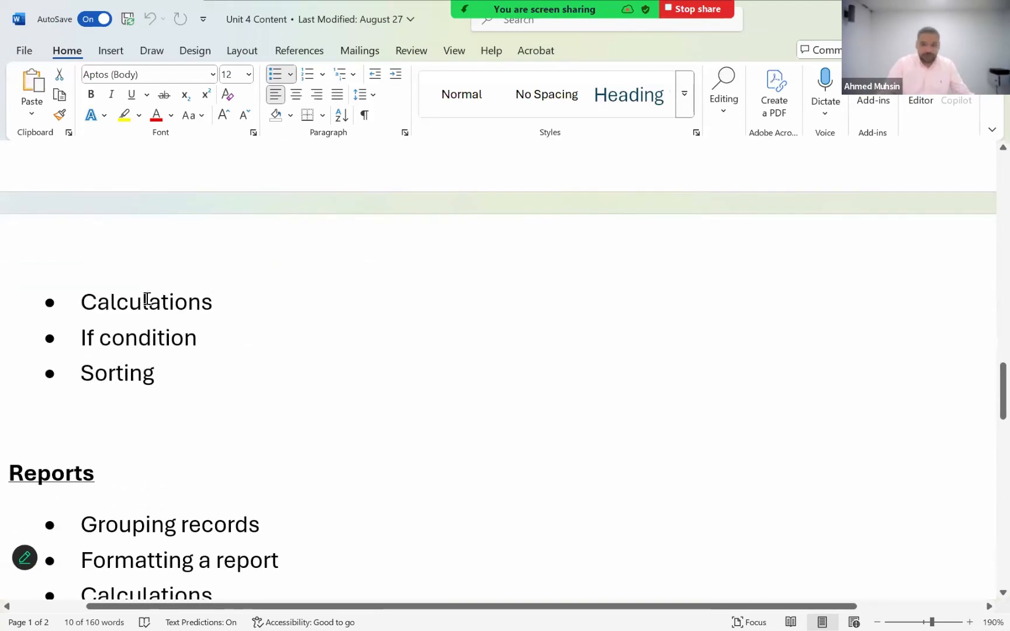
pyautogui.click(147, 299)
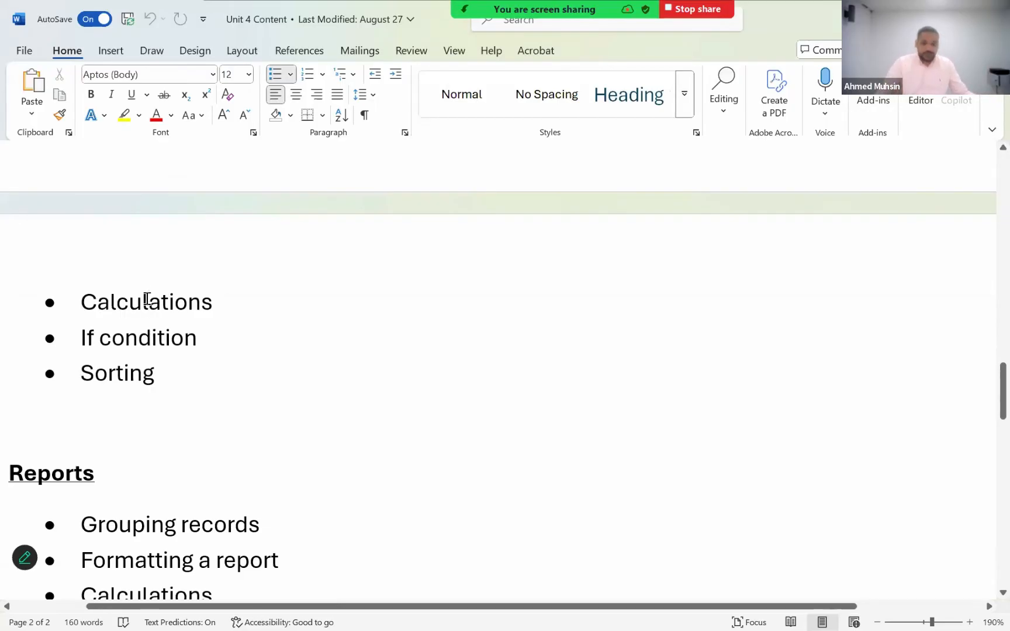
pyautogui.tripleClick(189, 338)
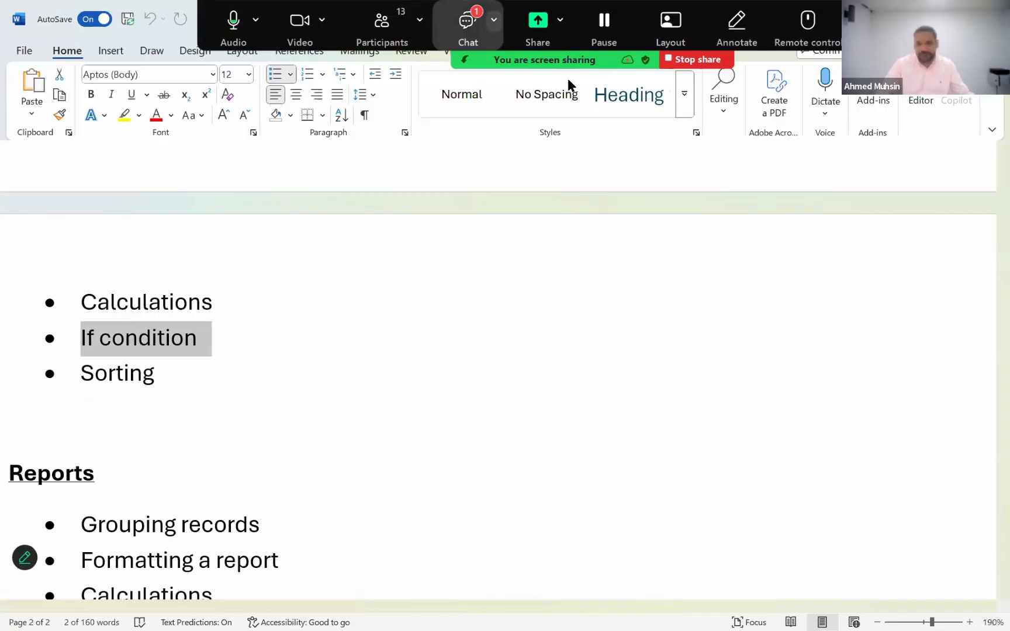
# - Read the latest message in the meeting chat, highlight the Sorting item in the Queries list and close the chat
pyautogui.click(469, 27)
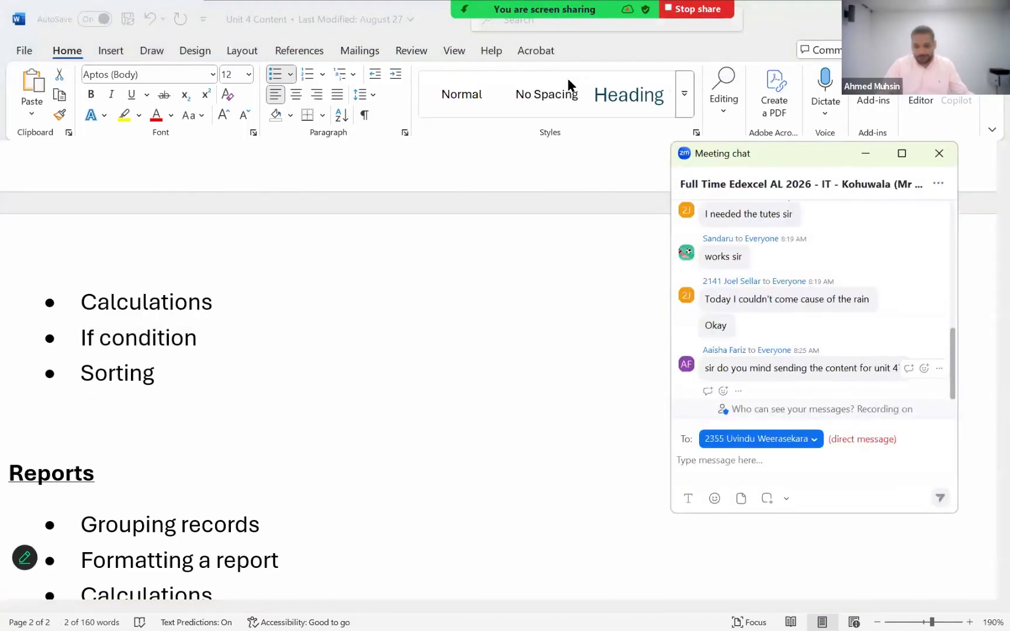
pyautogui.moveTo(783, 368); pyautogui.dragTo(893, 368)
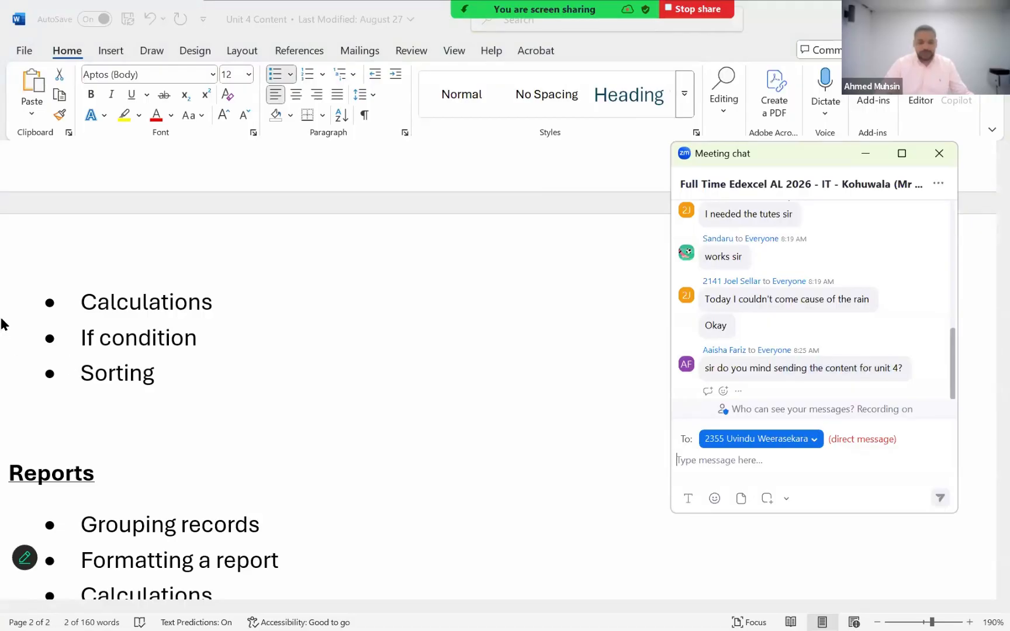
pyautogui.click(82, 345)
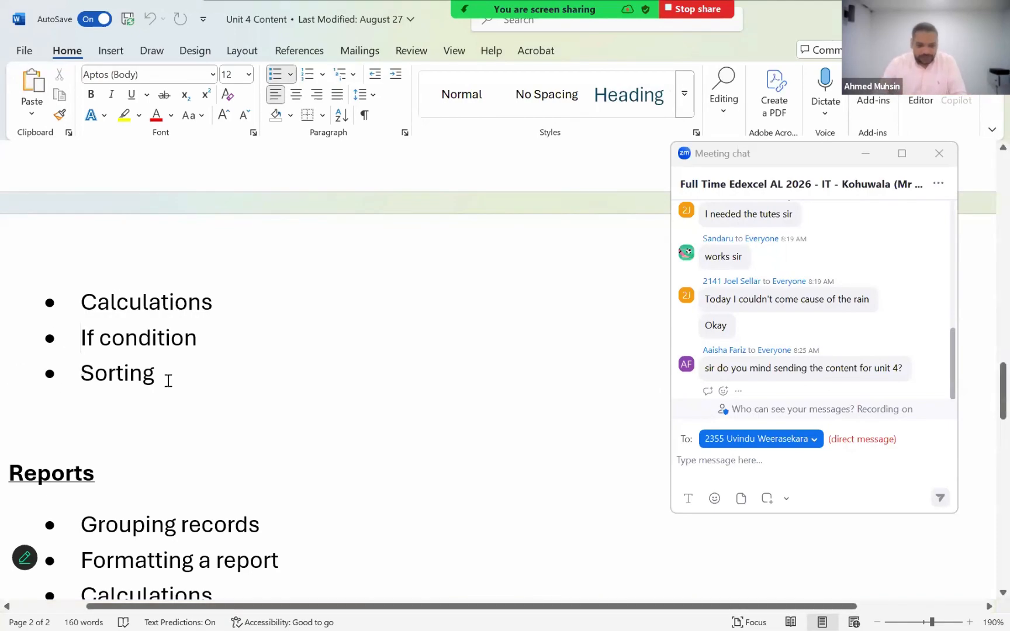
pyautogui.tripleClick(190, 382)
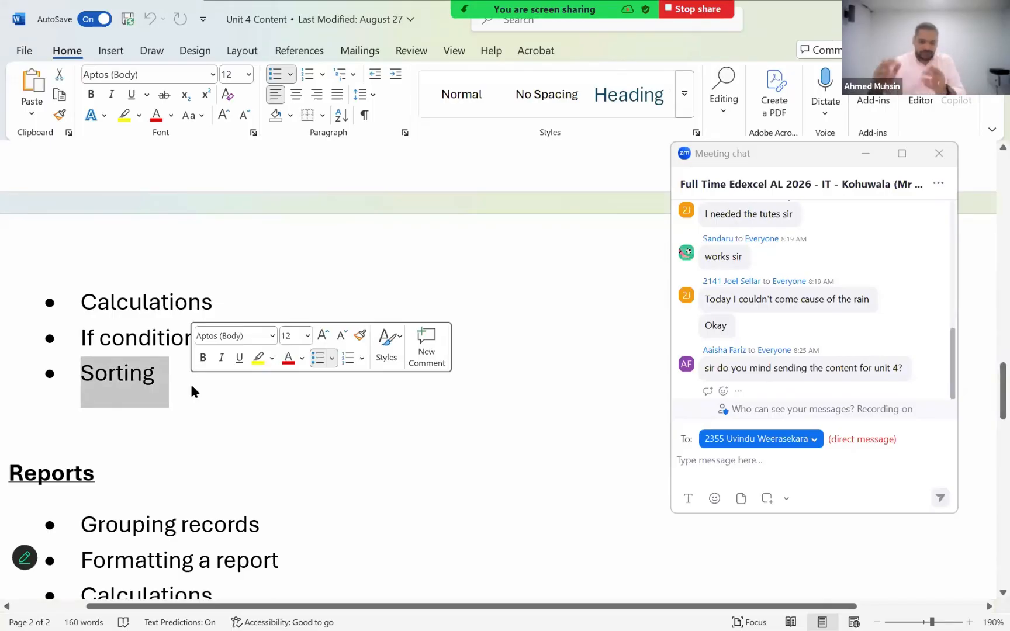
pyautogui.click(939, 153)
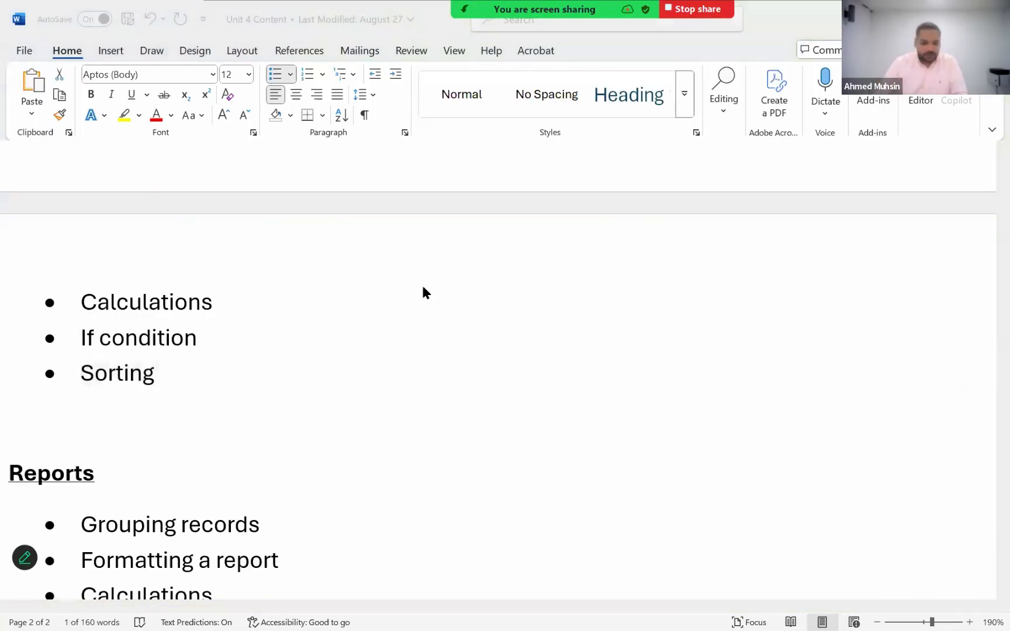
# - Review the Reports topics from Grouping records onward, highlighting Formatting a report, Calculations and Creating a Chart
pyautogui.scroll(-3, 421, 290)
pyautogui.click(122, 309)
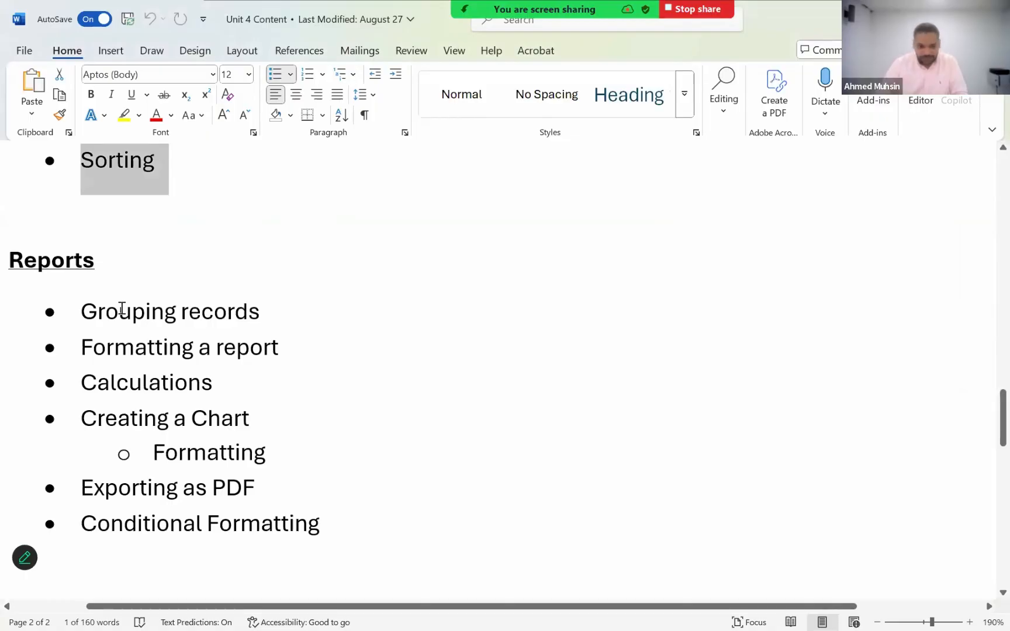
pyautogui.tripleClick(311, 346)
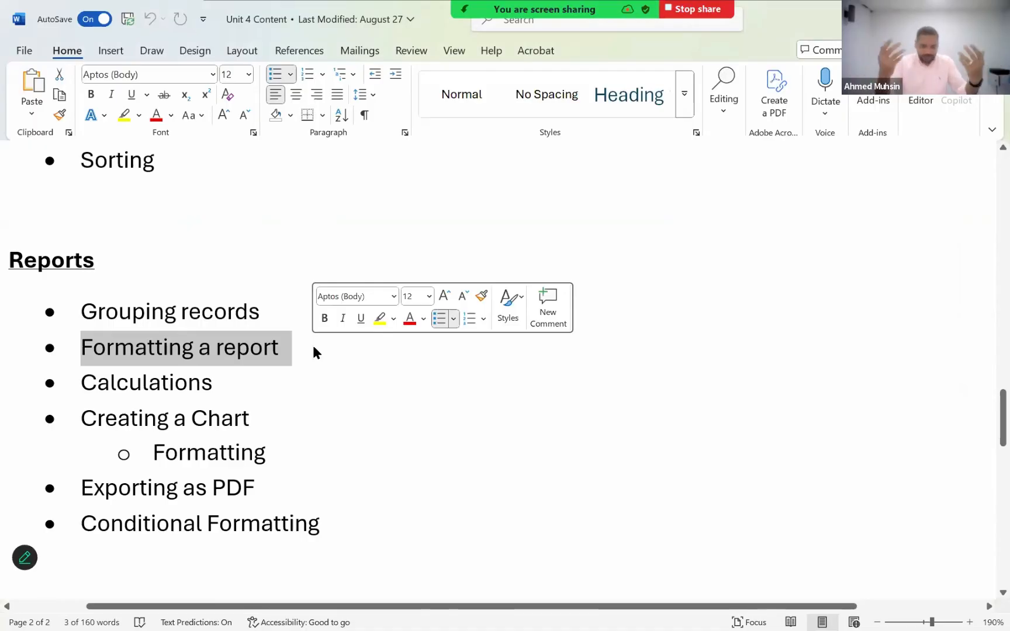
pyautogui.tripleClick(145, 389)
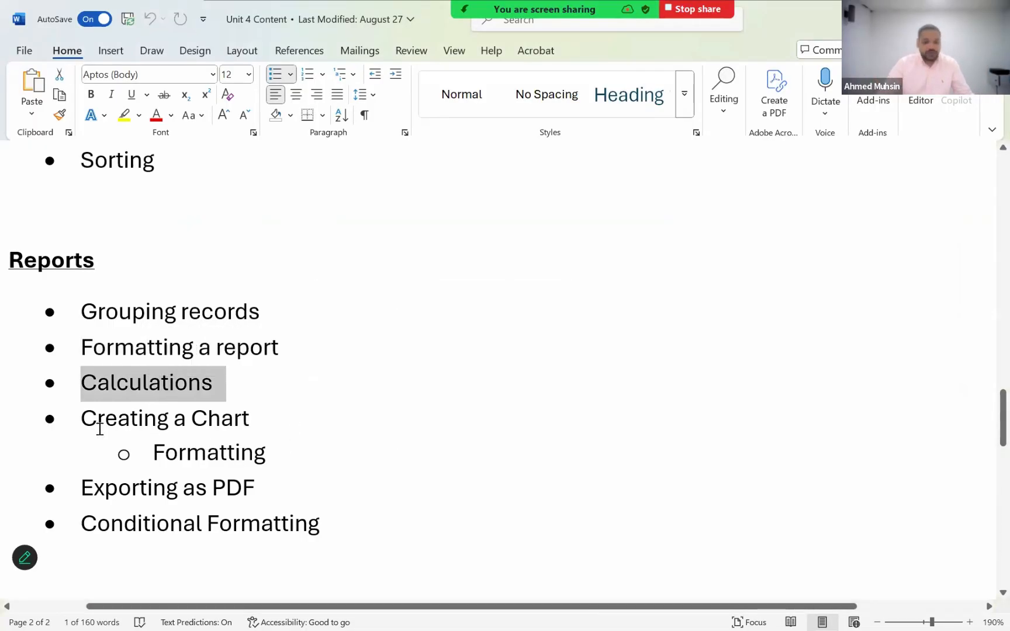
pyautogui.click(74, 419)
pyautogui.tripleClick(267, 421)
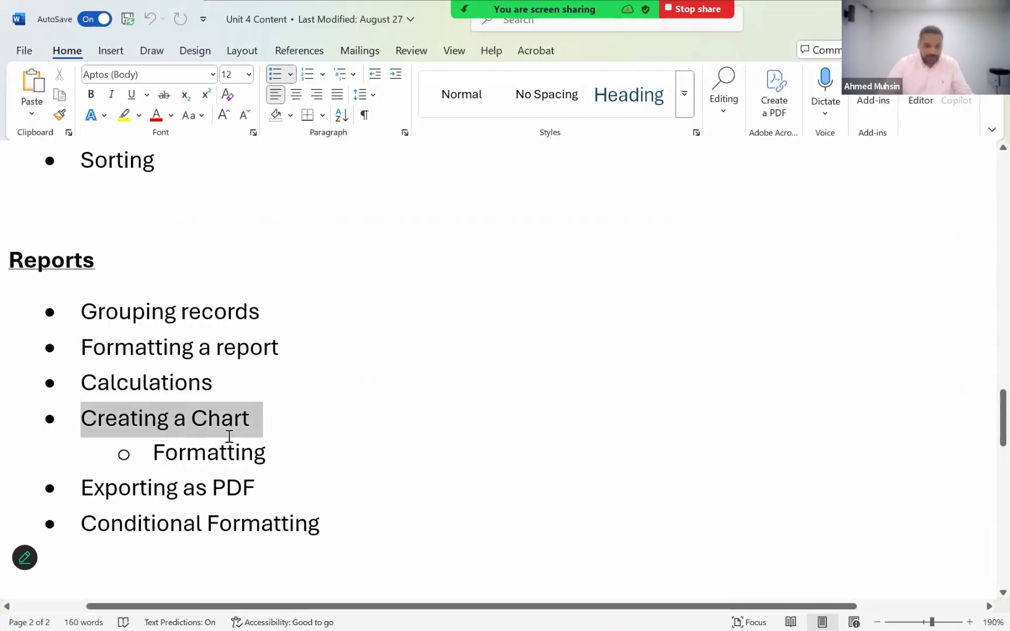
# - Highlight the Formatting sub-point under Creating a Chart and the Conditional Formatting item in the Reports list
pyautogui.moveTo(165, 453); pyautogui.dragTo(277, 454)
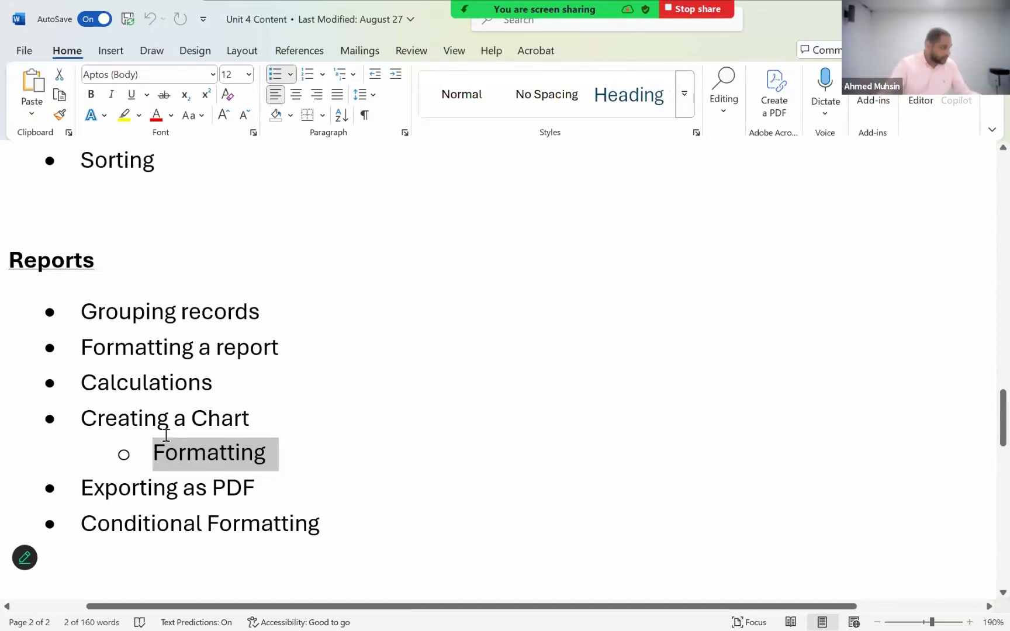
pyautogui.moveTo(93, 526); pyautogui.dragTo(325, 518)
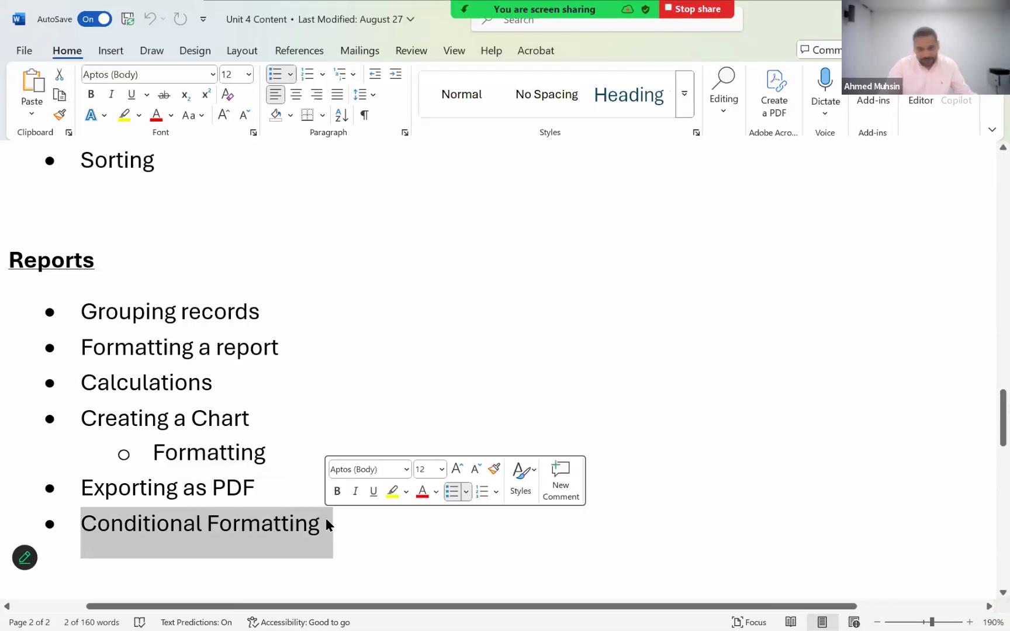
pyautogui.click(380, 422)
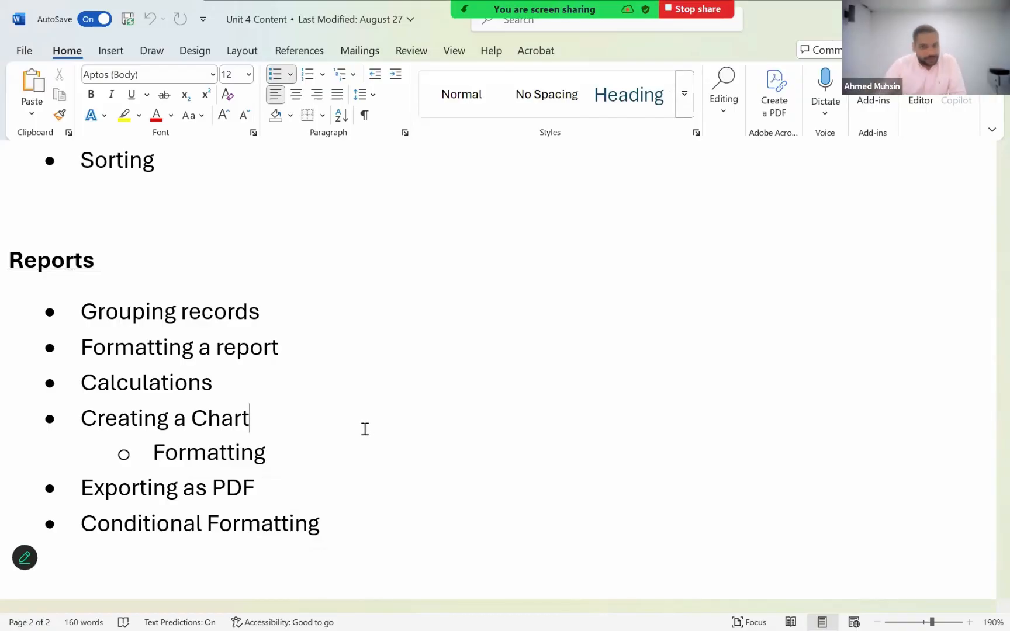
# - Review the Dashboard topics, highlighting the Button with options to choose output item
pyautogui.scroll(-5, 352, 429)
pyautogui.scroll(-3, 345, 427)
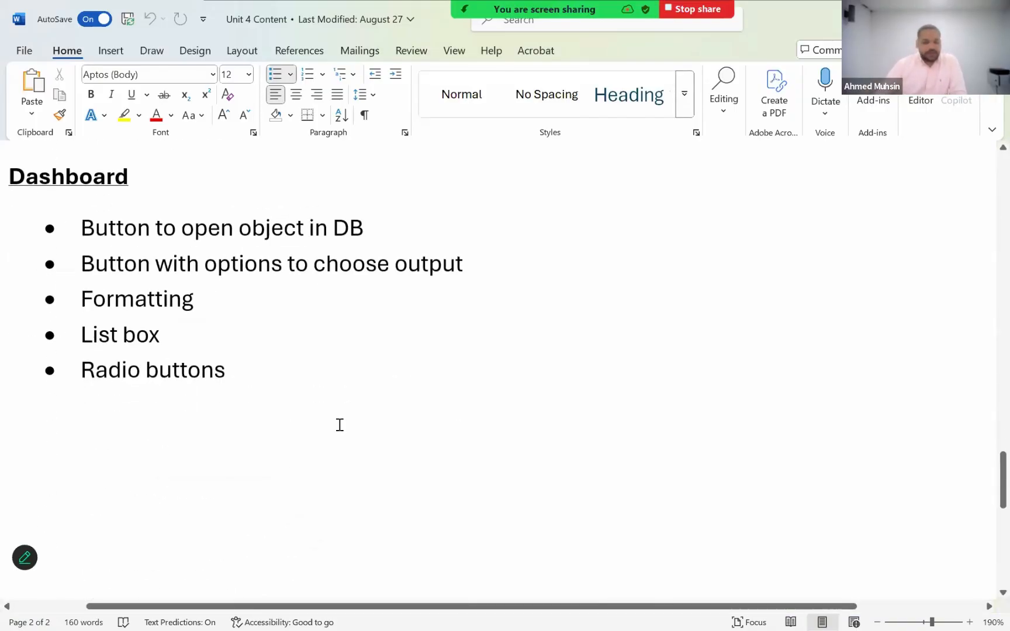
pyautogui.scroll(3, 338, 424)
pyautogui.scroll(-3, 338, 424)
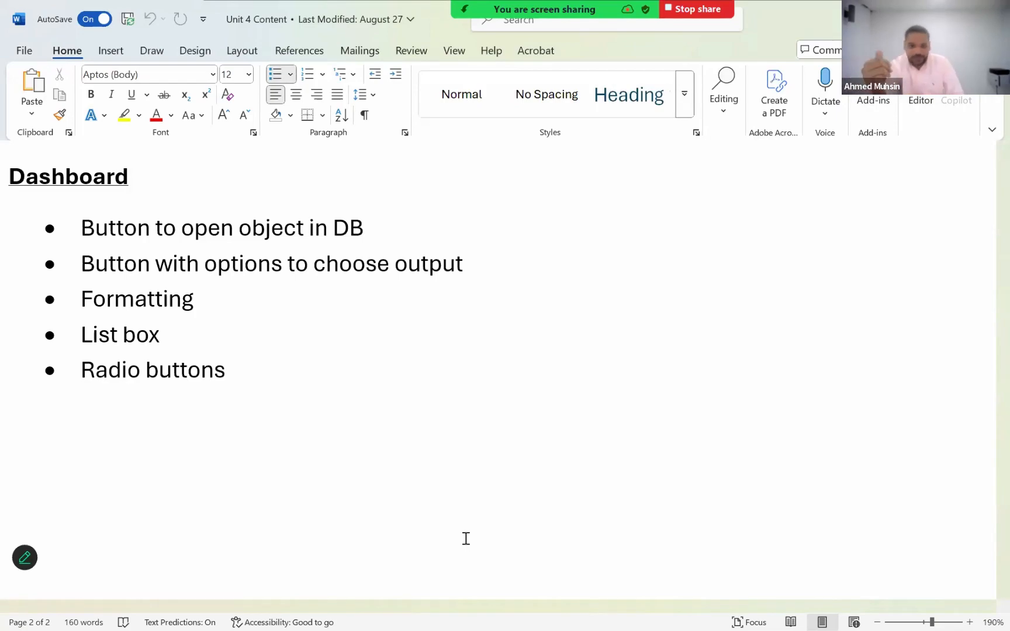
pyautogui.moveTo(288, 262); pyautogui.dragTo(388, 265)
pyautogui.moveTo(484, 267); pyautogui.dragTo(69, 273)
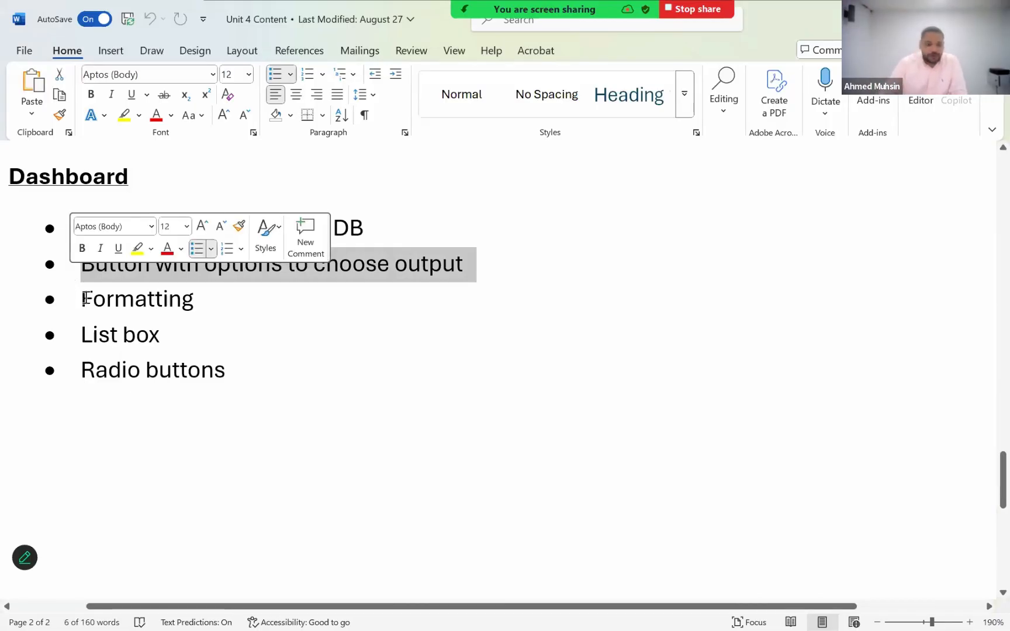
# - Highlight the Formatting, List box and Radio buttons items in the Dashboard list and check the rest of the page
pyautogui.moveTo(82, 299); pyautogui.dragTo(224, 288)
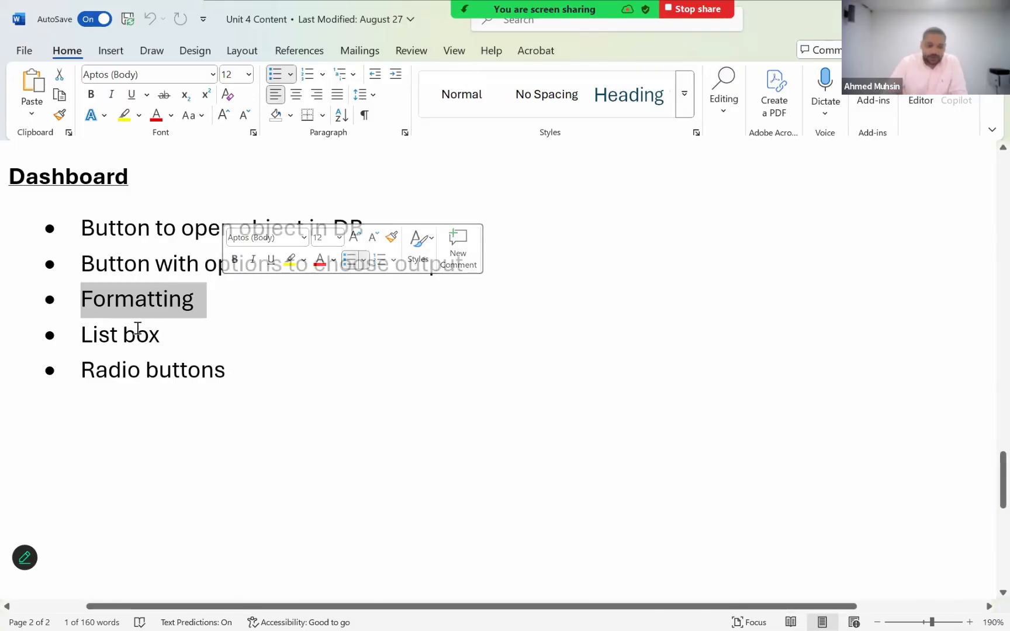
pyautogui.moveTo(135, 328); pyautogui.dragTo(63, 330)
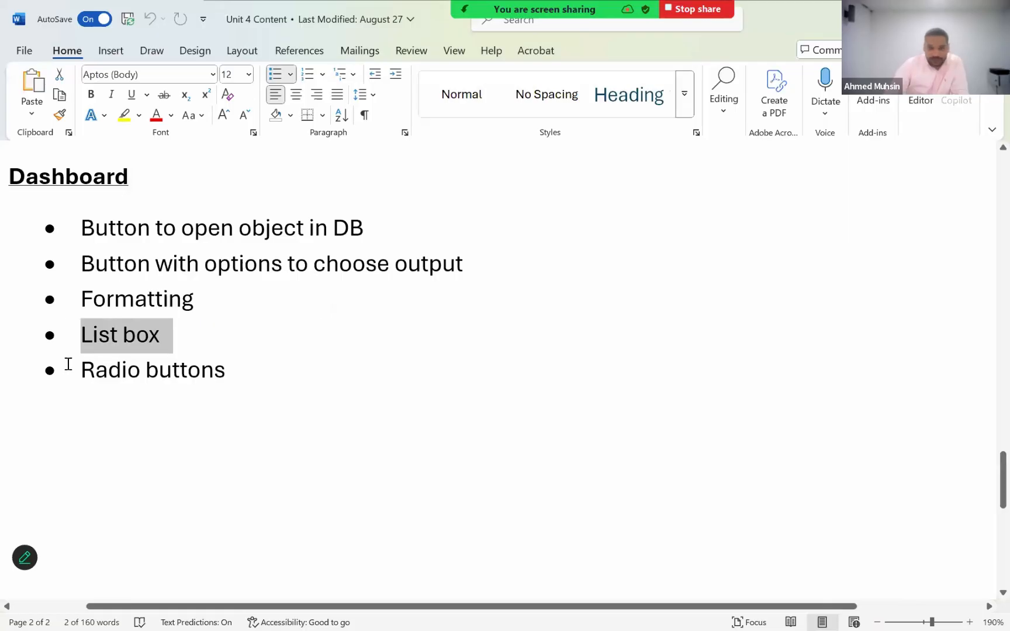
pyautogui.moveTo(82, 367); pyautogui.dragTo(189, 366)
pyautogui.click(122, 364)
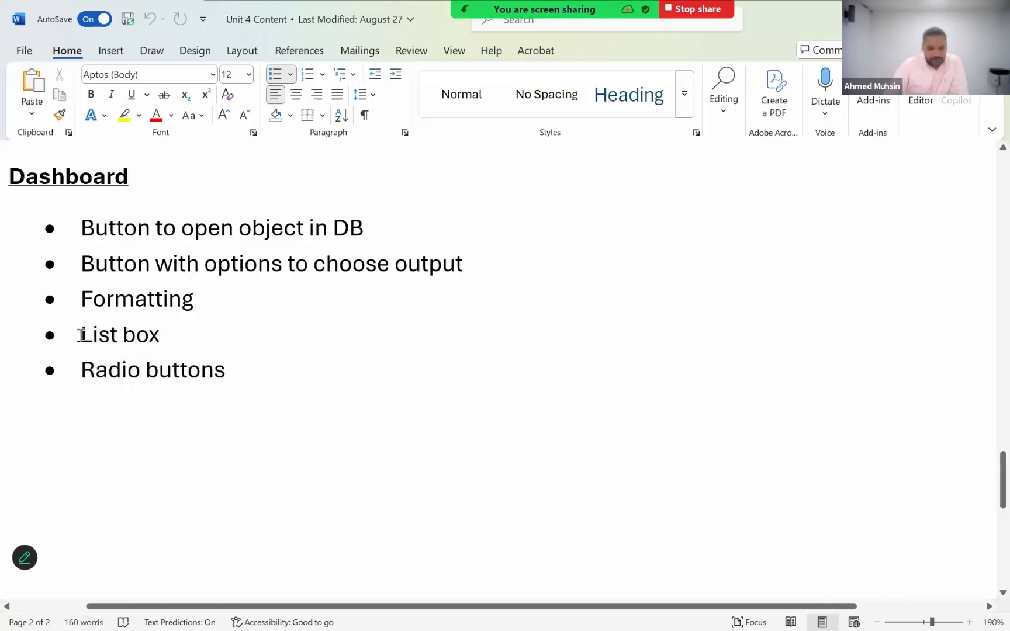
pyautogui.moveTo(258, 356); pyautogui.dragTo(274, 358)
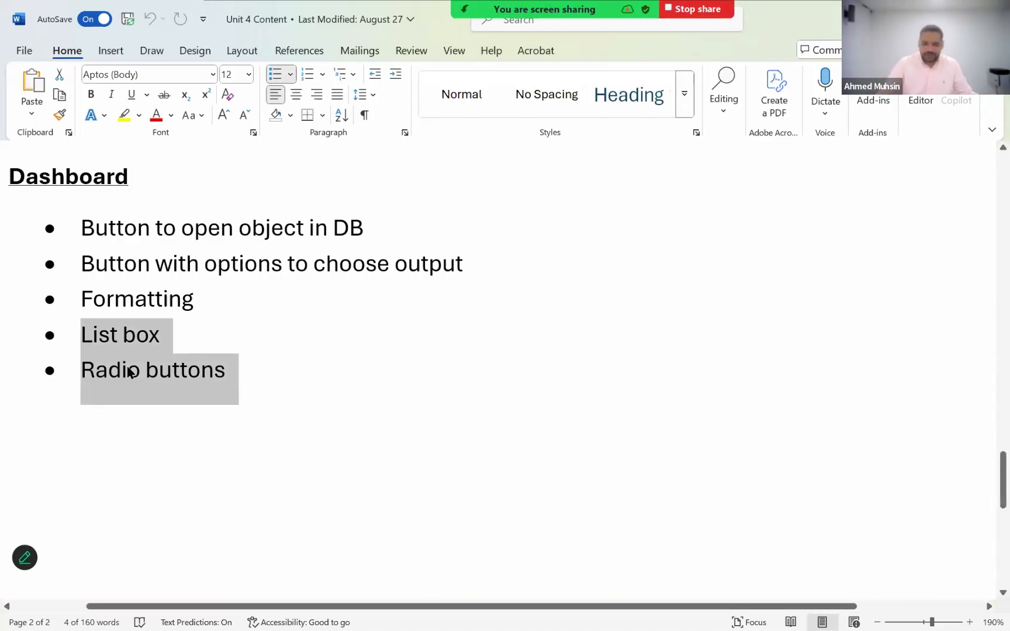
pyautogui.scroll(-5, 194, 310)
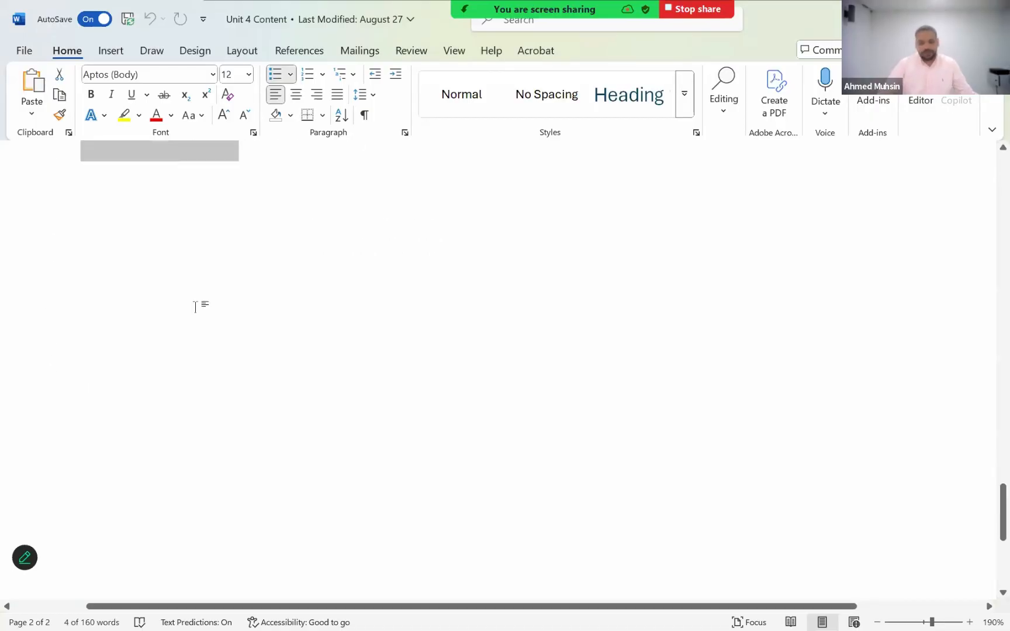
pyautogui.scroll(5, 193, 308)
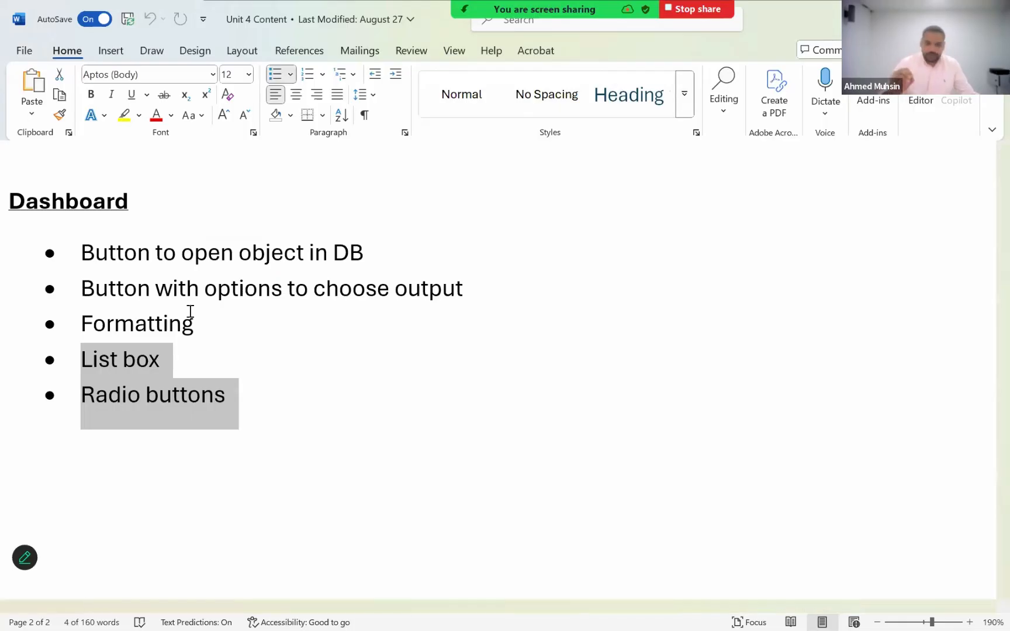
# - Return to the Reports list and highlight the Conditional Formatting item again
pyautogui.scroll(5, 190, 312)
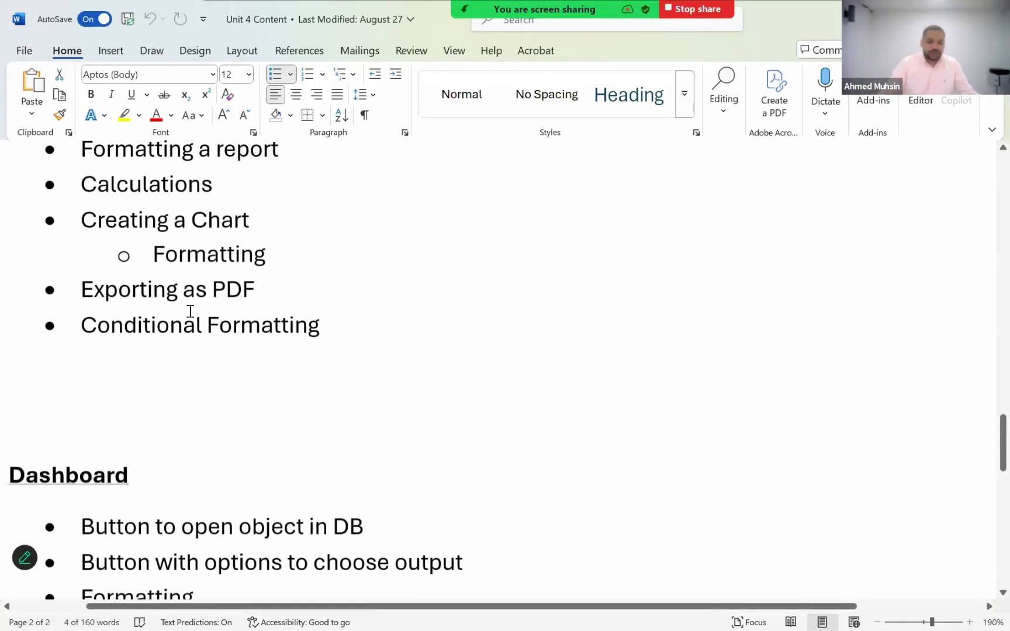
pyautogui.moveTo(97, 334); pyautogui.dragTo(137, 335)
pyautogui.moveTo(345, 331); pyautogui.dragTo(346, 329)
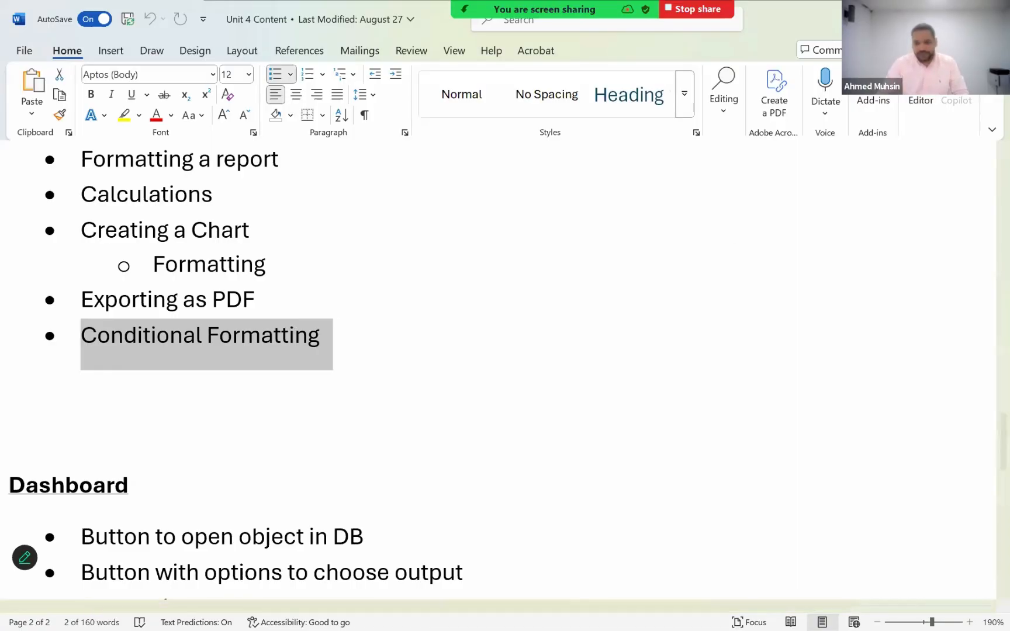
# - Switch to Access, close the C02classifications table and open the Junior Tomas Games report to look through its records
pyautogui.click(919, 18)
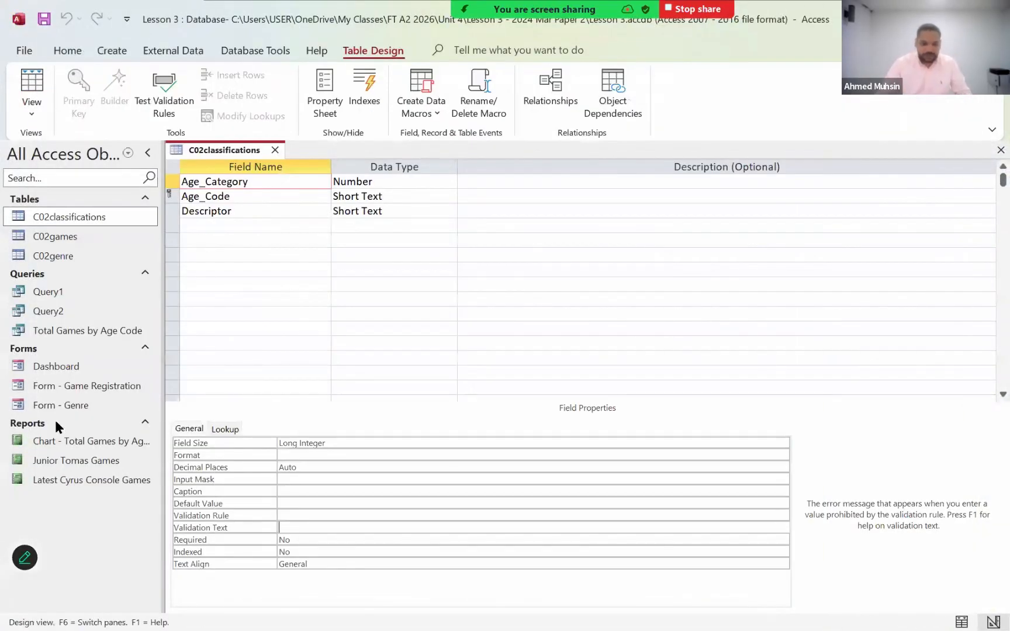
pyautogui.click(56, 460)
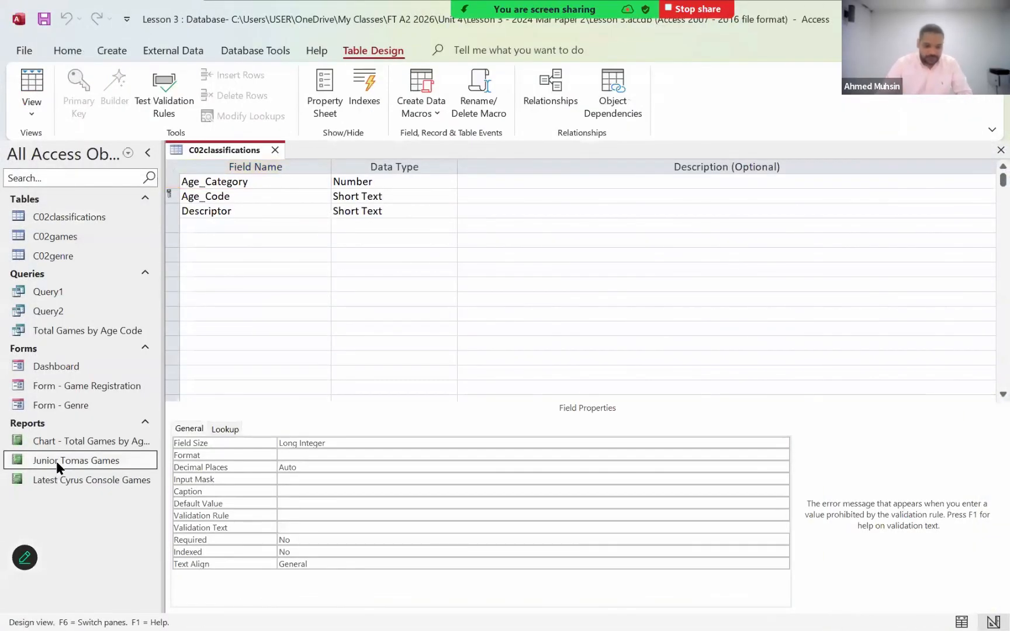
pyautogui.doubleClick(56, 461)
pyautogui.click(598, 366)
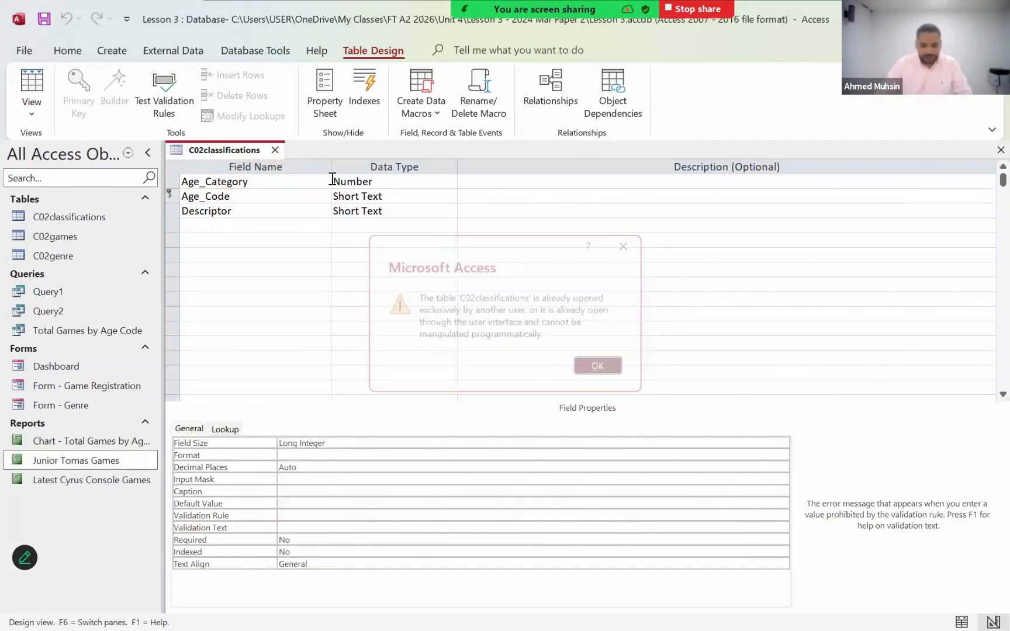
pyautogui.click(274, 149)
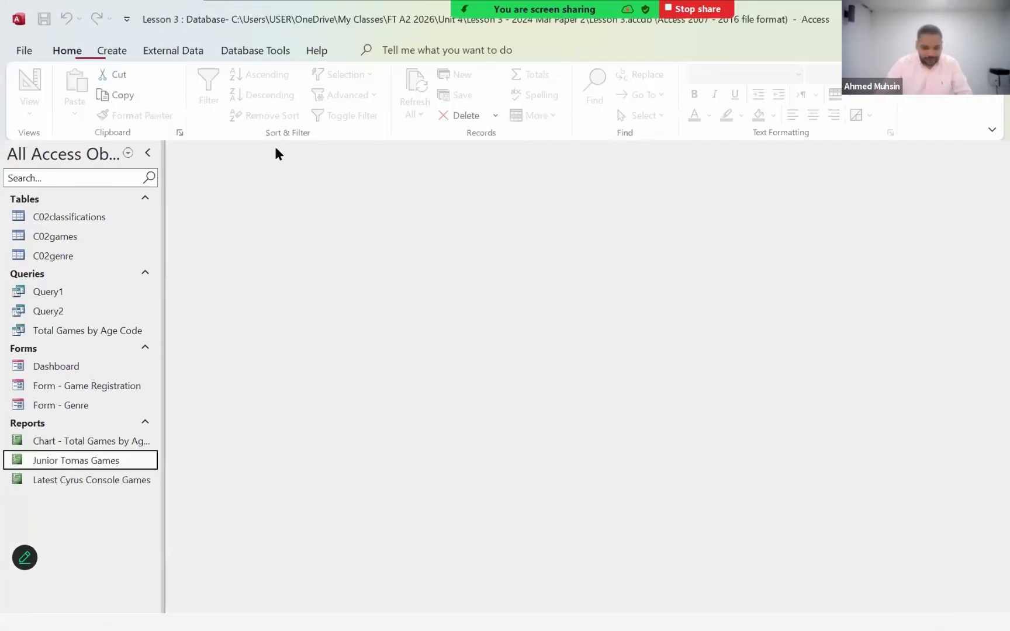
pyautogui.doubleClick(113, 462)
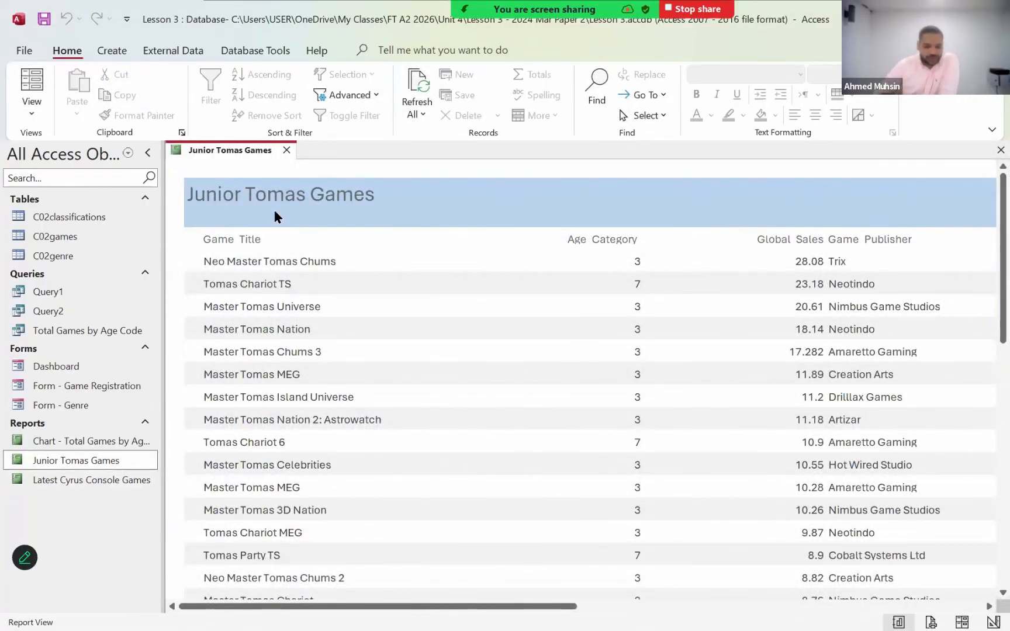
pyautogui.scroll(-10, 415, 330)
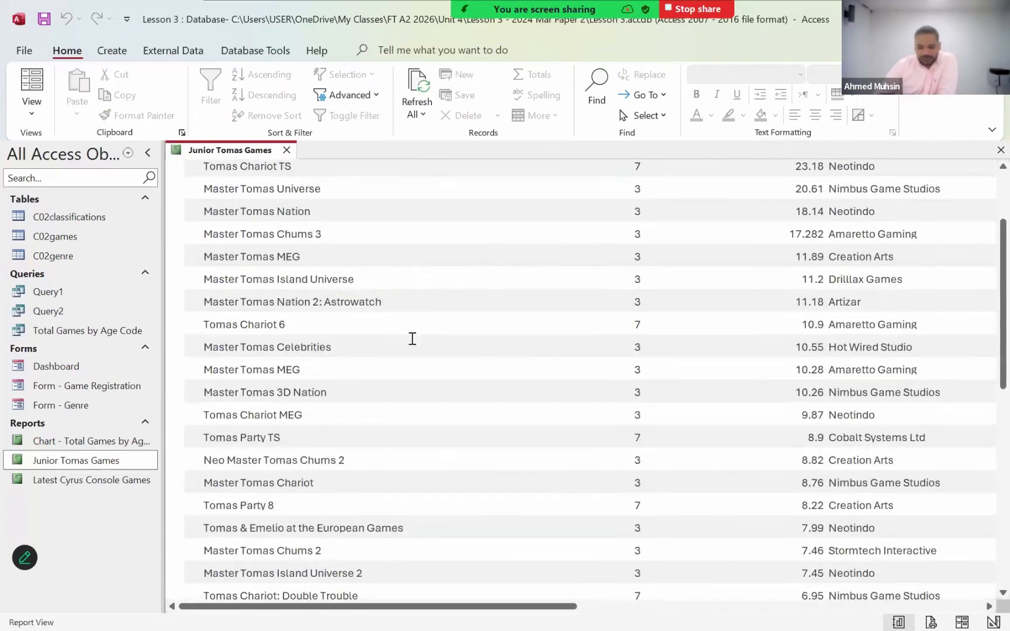
pyautogui.scroll(10, 411, 340)
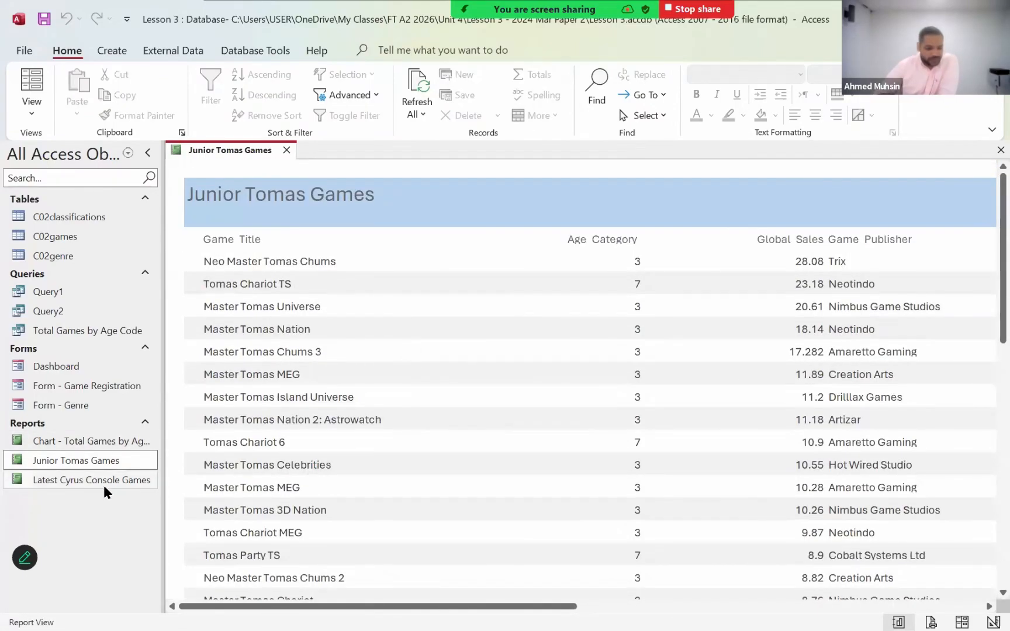
# - Open the Latest Cyrus Console Games report alongside the Junior Tomas Games report
pyautogui.doubleClick(104, 484)
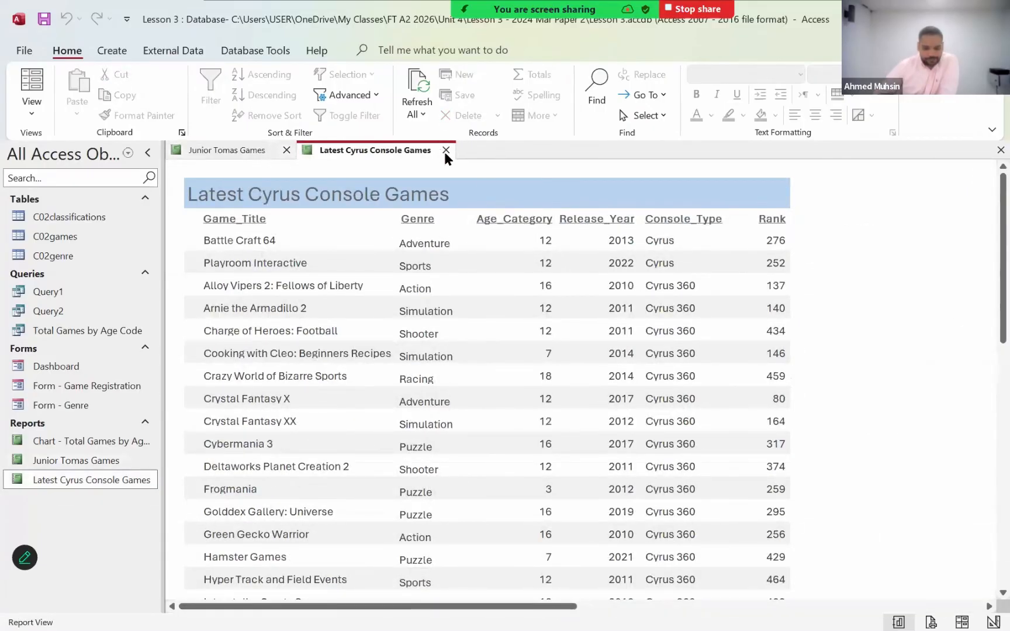
pyautogui.click(445, 150)
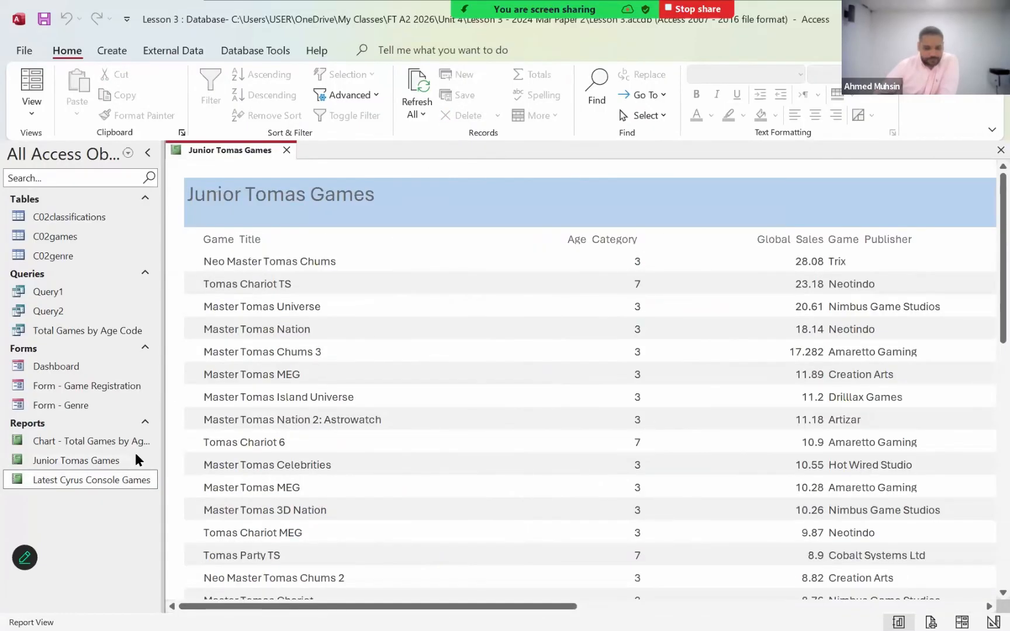
pyautogui.click(77, 461)
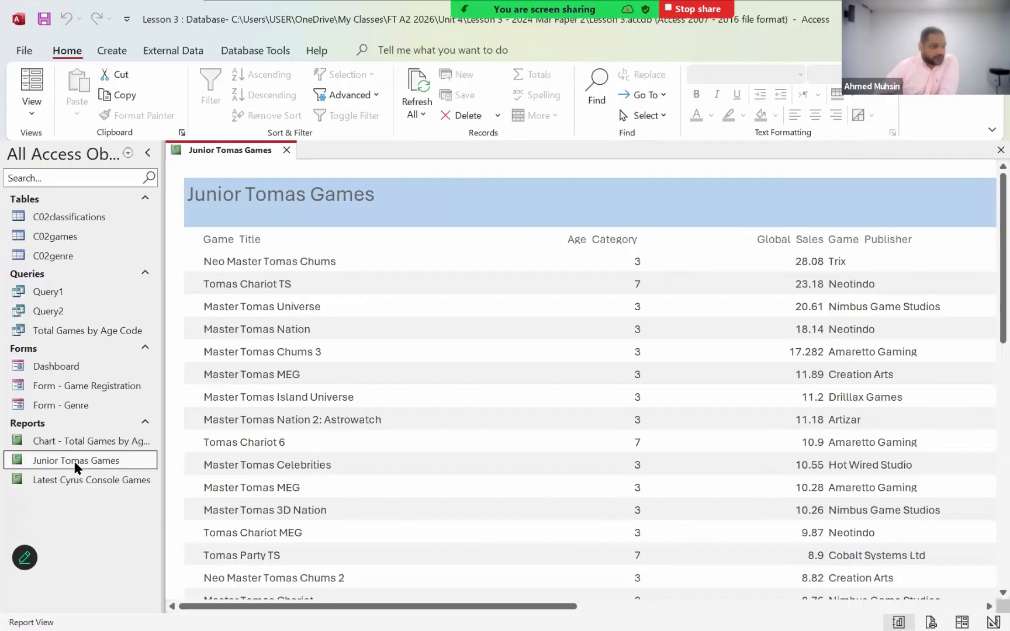
pyautogui.click(57, 482)
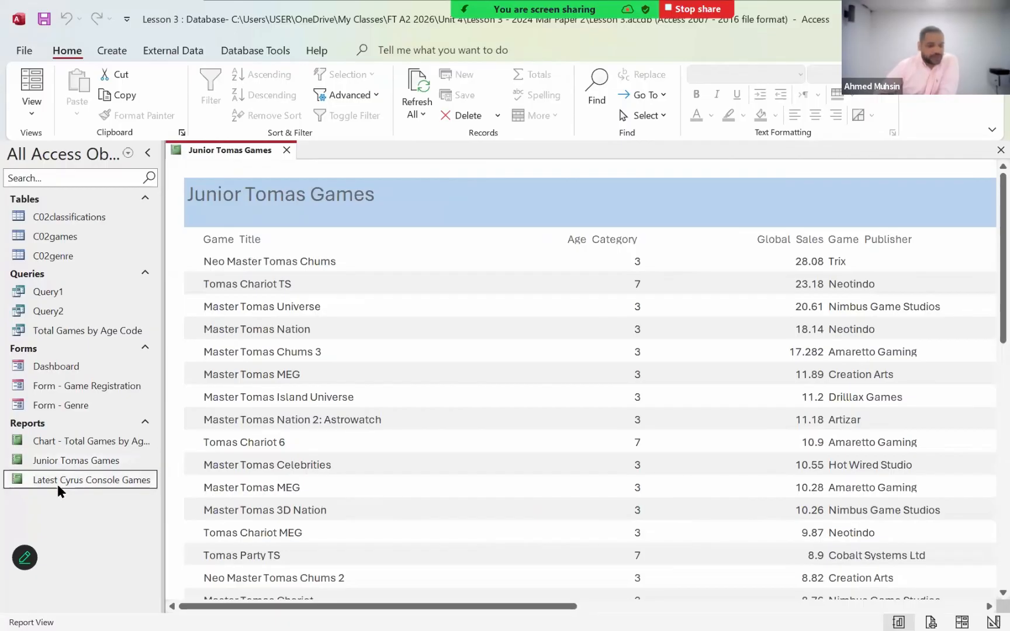
pyautogui.doubleClick(58, 484)
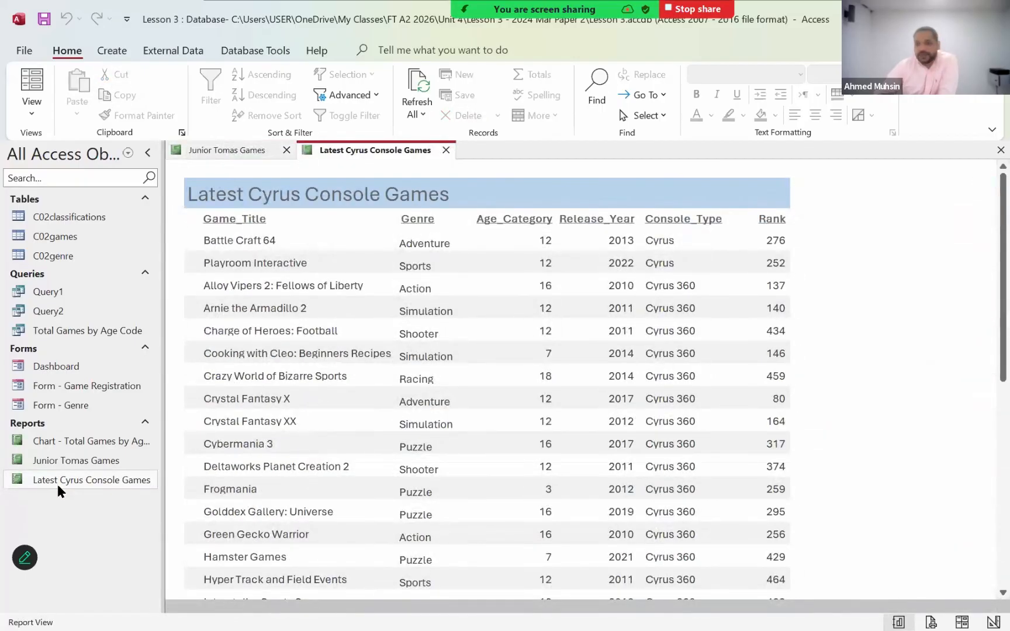
pyautogui.click(57, 482)
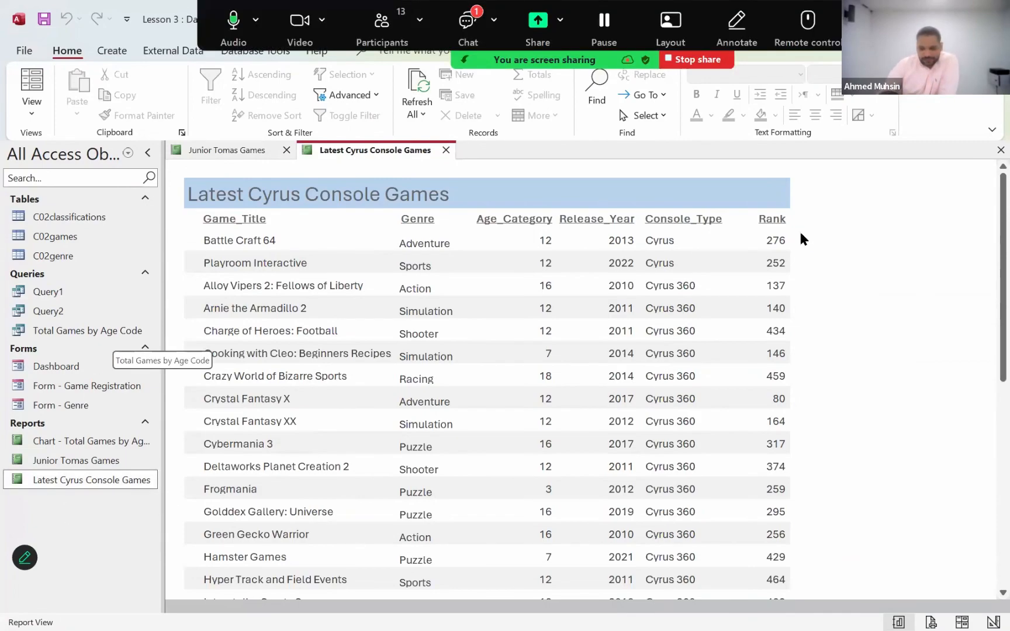
# - Read the latest messages in the meeting chat, close it and return to the Latest Cyrus Console Games report
pyautogui.click(468, 27)
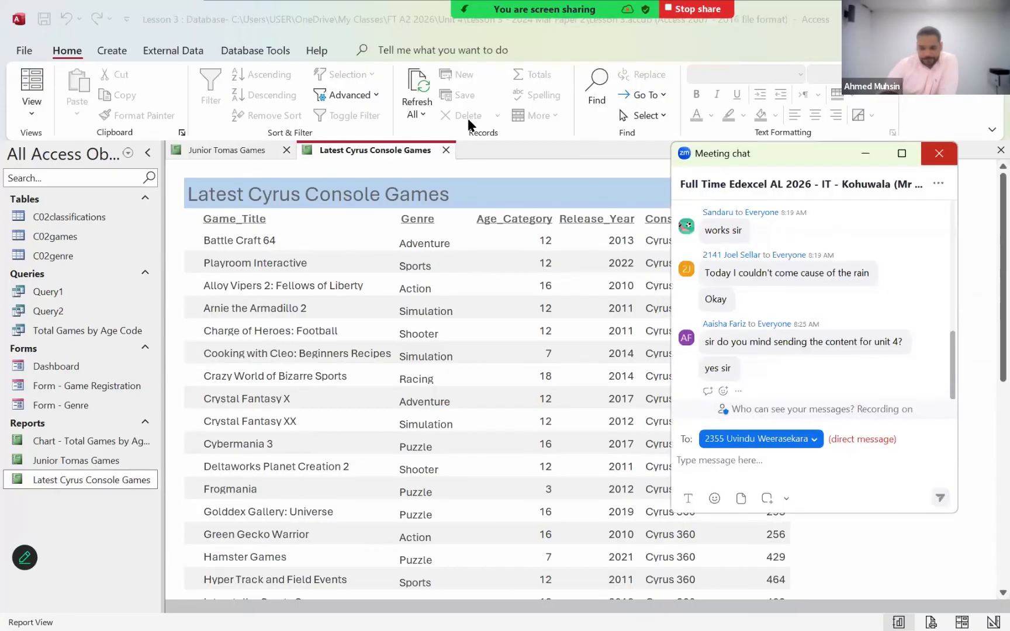
pyautogui.click(940, 154)
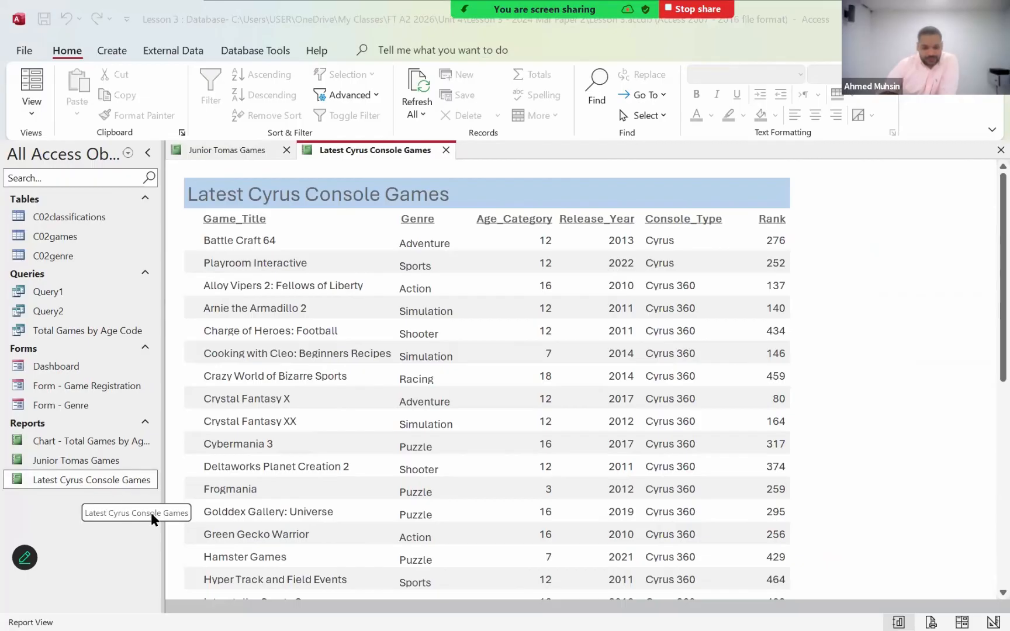
pyautogui.click(936, 323)
# - Switch the Latest Cyrus Console Games report to Layout View and close the field list
pyautogui.click(28, 108)
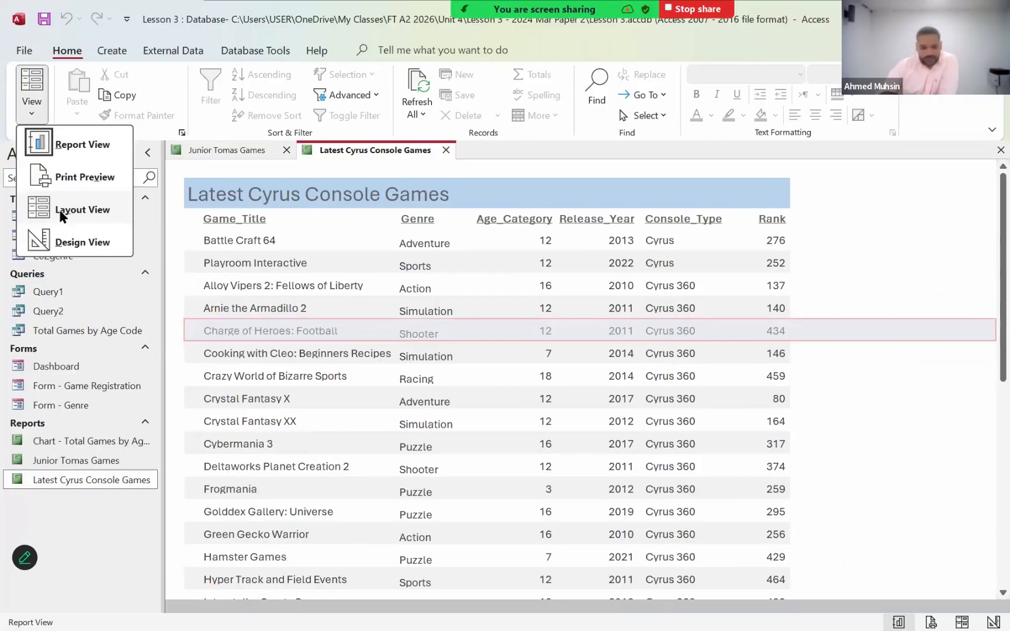
pyautogui.click(62, 215)
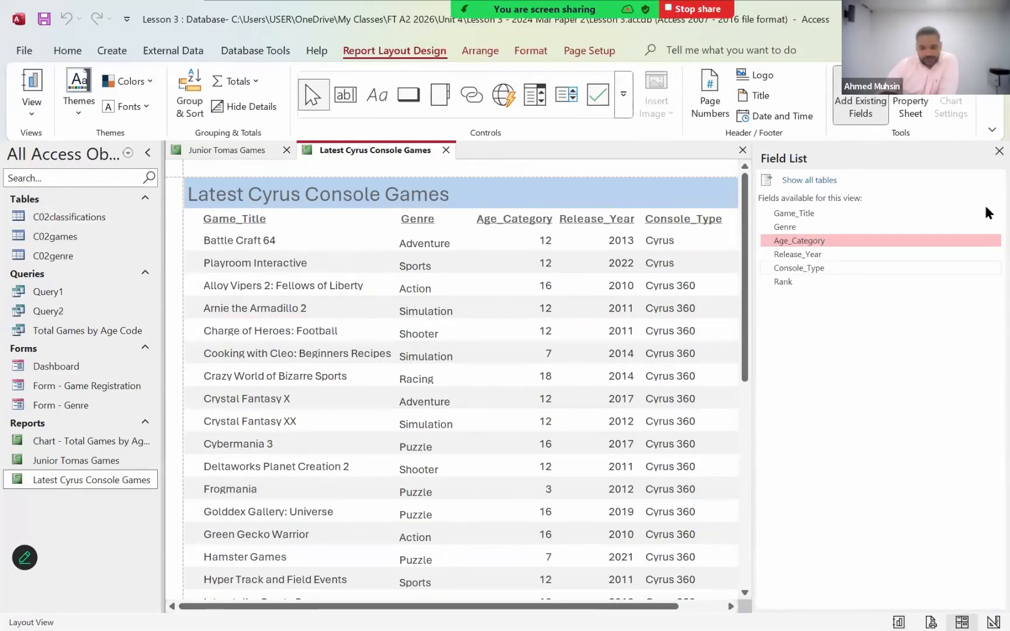
pyautogui.click(998, 151)
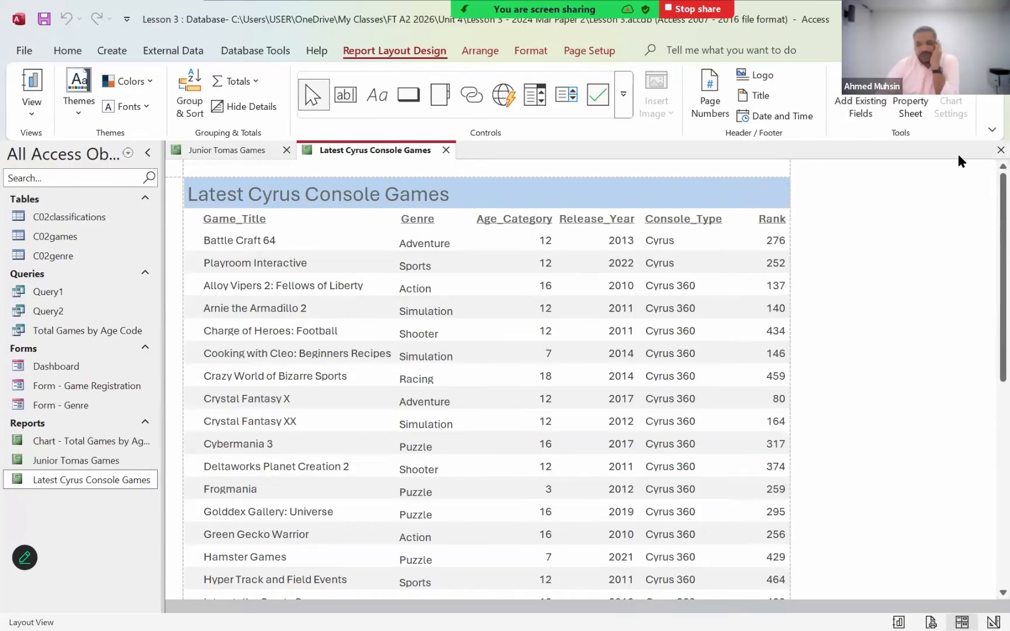
pyautogui.click(481, 52)
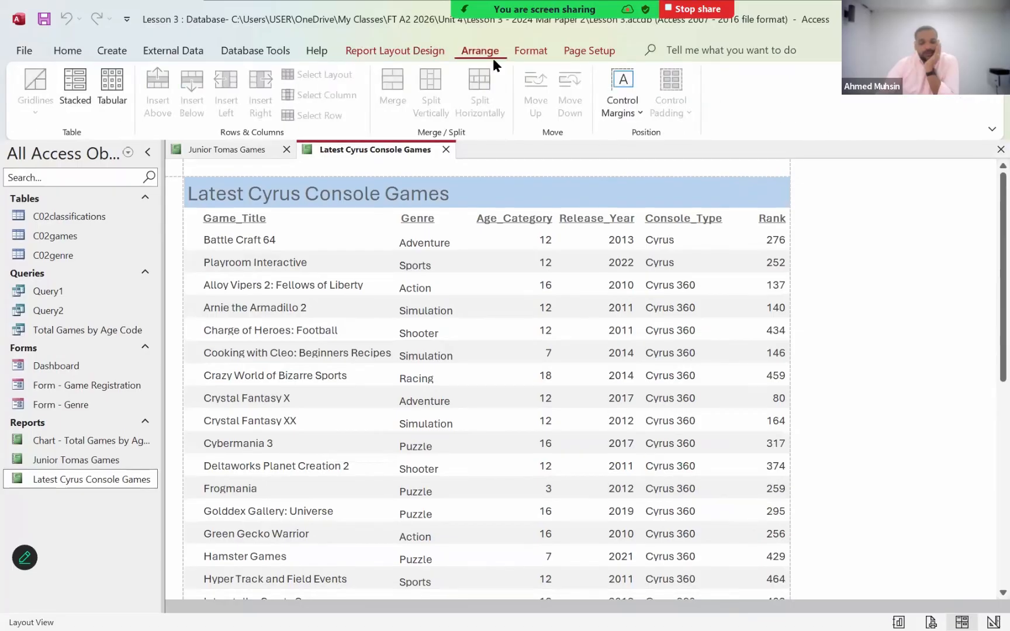
pyautogui.click(527, 53)
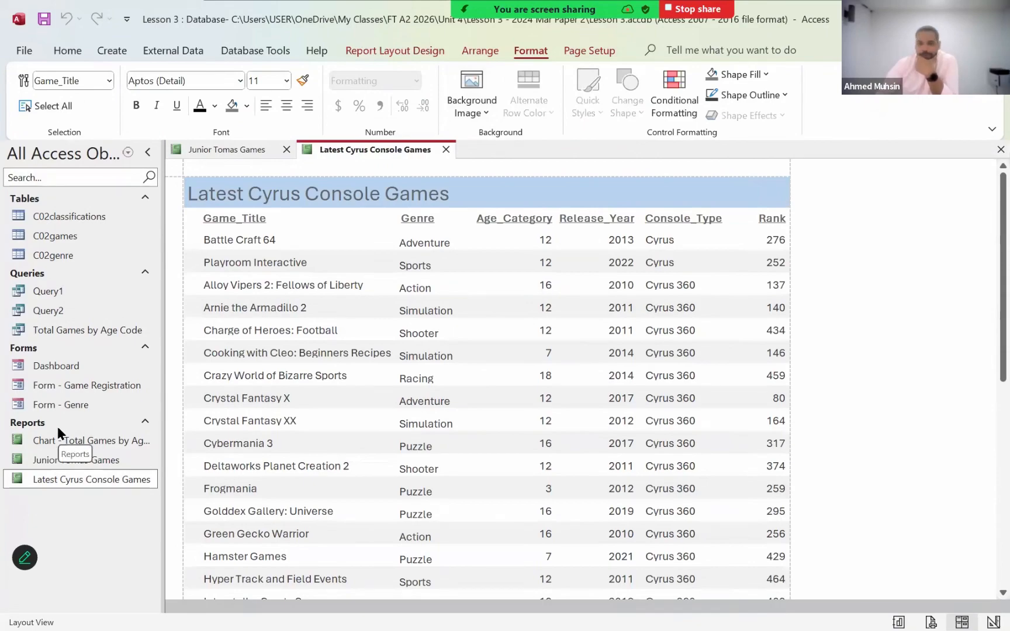
pyautogui.click(672, 114)
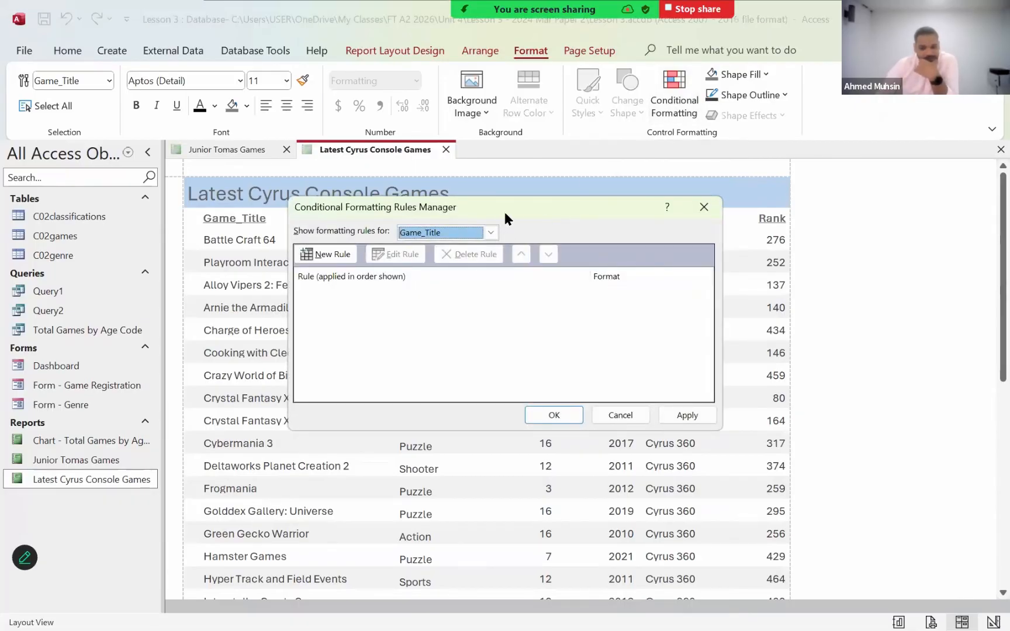
pyautogui.moveTo(505, 213); pyautogui.dragTo(597, 204)
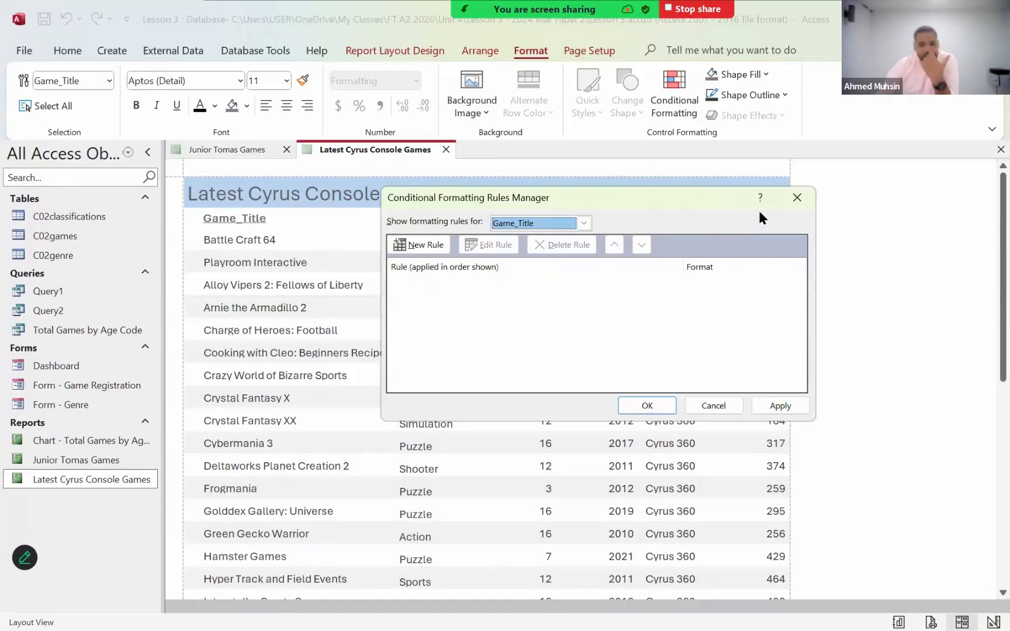
pyautogui.click(796, 198)
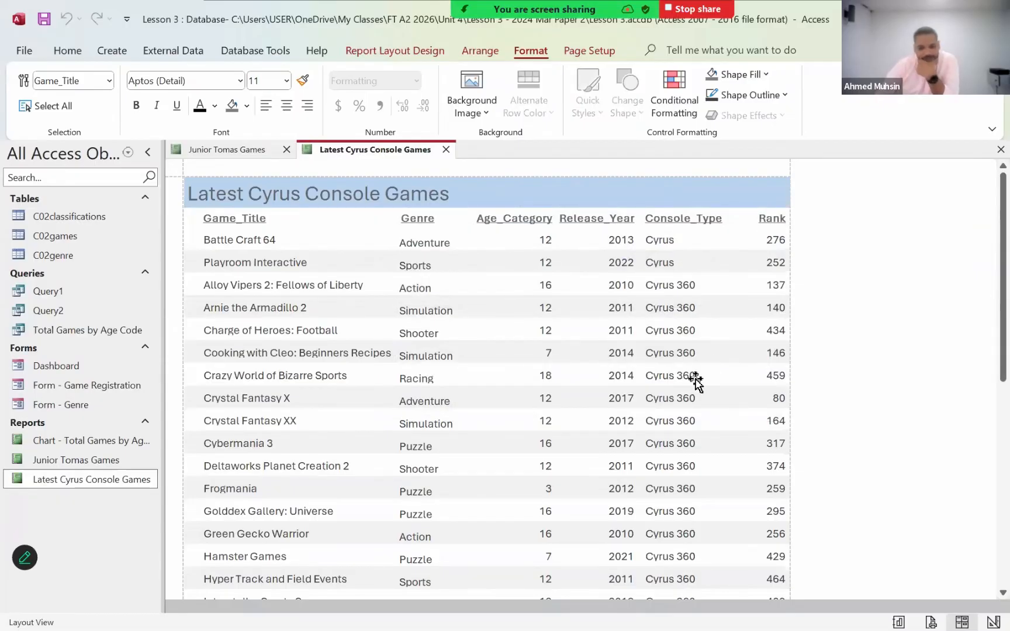
# - Look through the Release_Year values of all records in the Latest Cyrus Console Games report
pyautogui.scroll(-5, 696, 381)
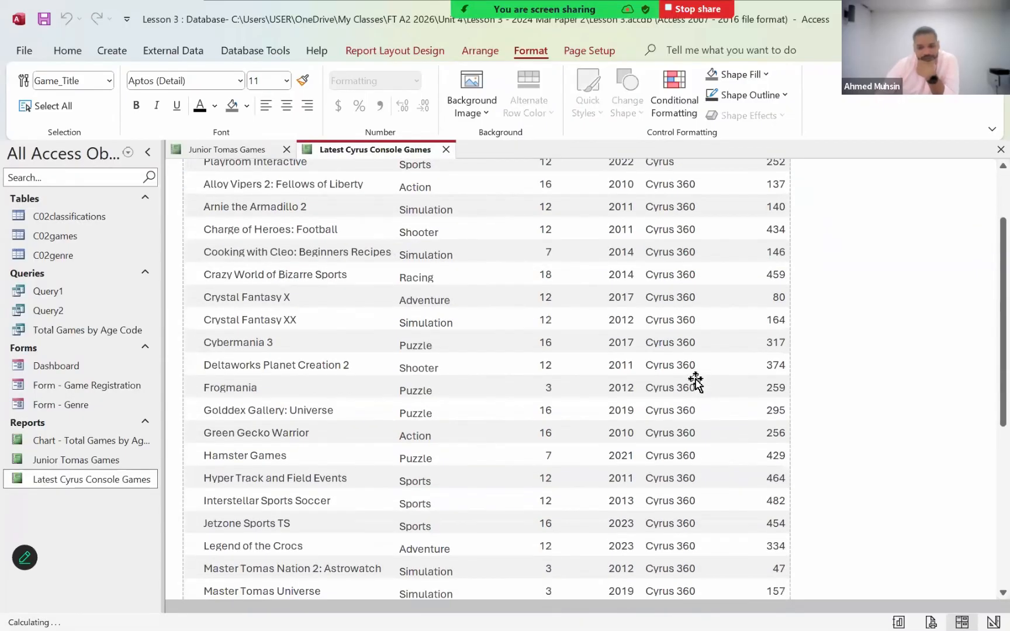
pyautogui.scroll(-4, 695, 381)
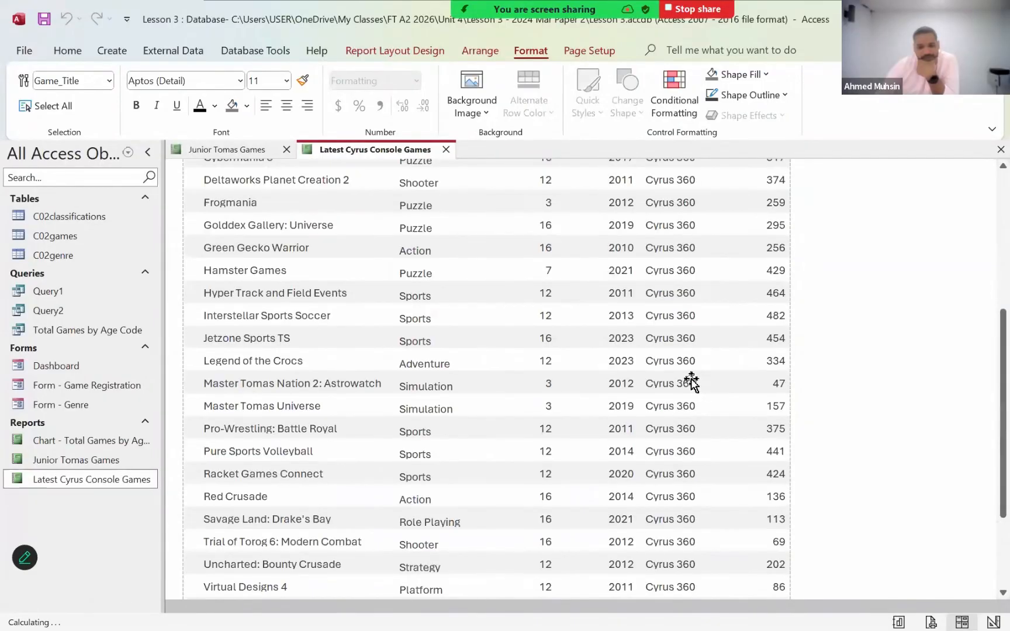
pyautogui.scroll(8, 657, 423)
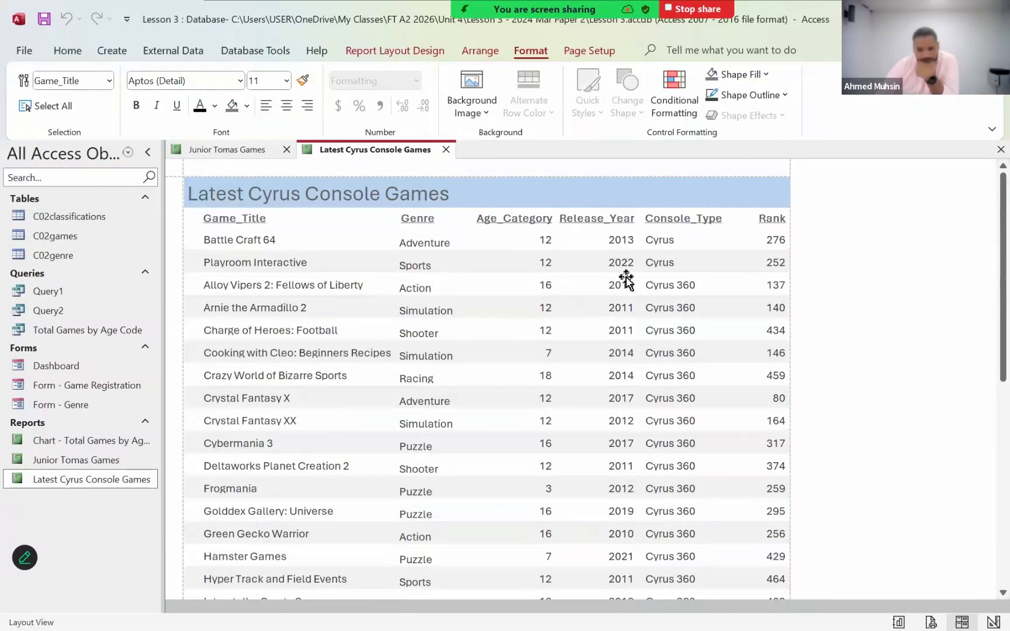
pyautogui.scroll(-1, 647, 271)
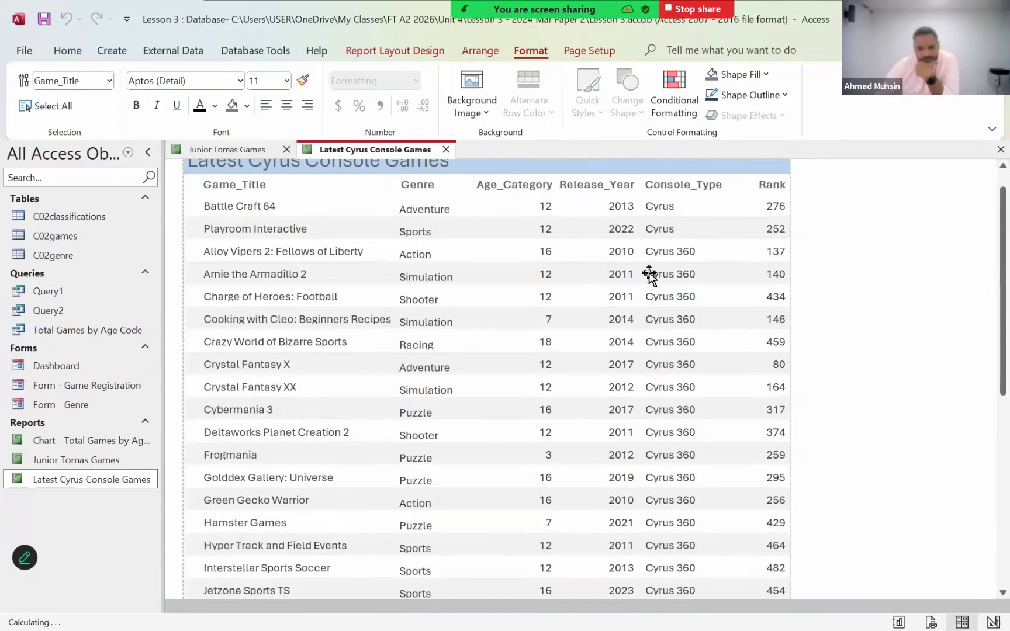
pyautogui.scroll(-5, 649, 284)
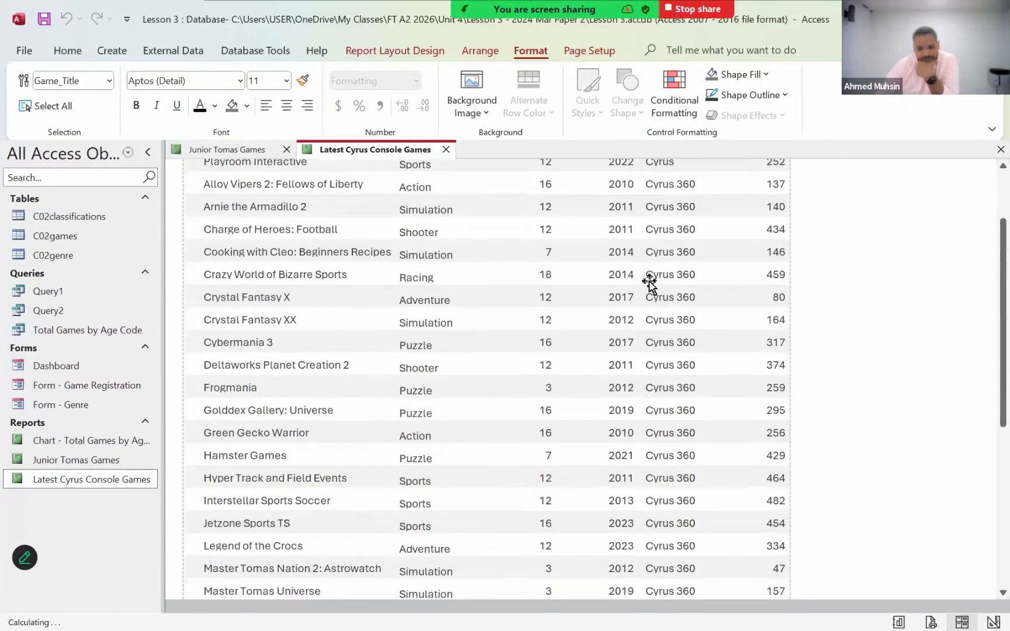
pyautogui.scroll(-2, 649, 284)
pyautogui.scroll(-10, 648, 284)
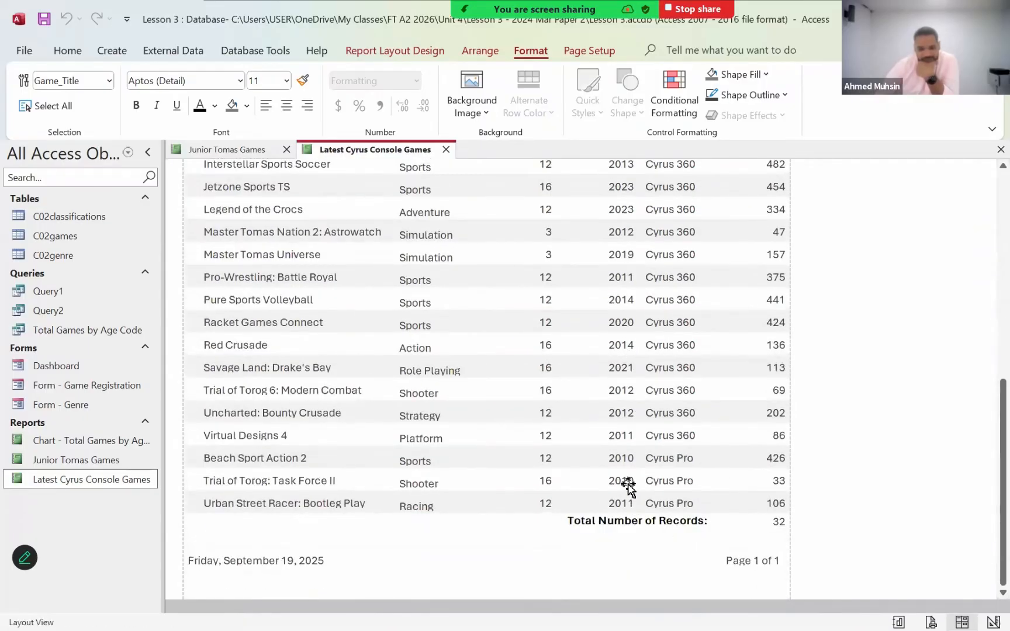
pyautogui.scroll(10, 629, 486)
pyautogui.scroll(8, 628, 485)
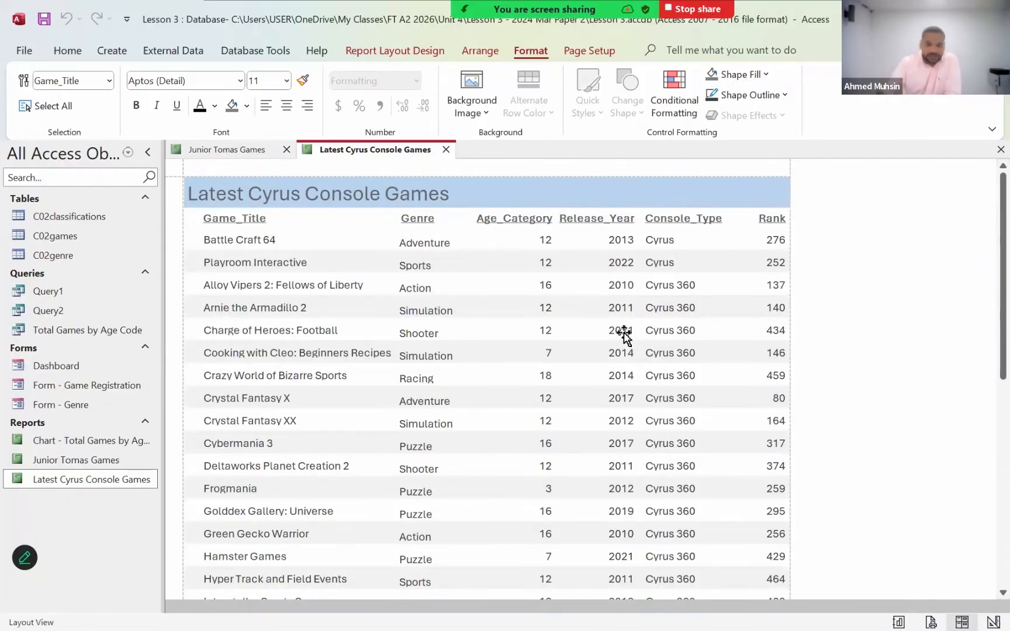
# - Select the Release_Year values in the report and start a new conditional formatting rule for them
pyautogui.click(623, 239)
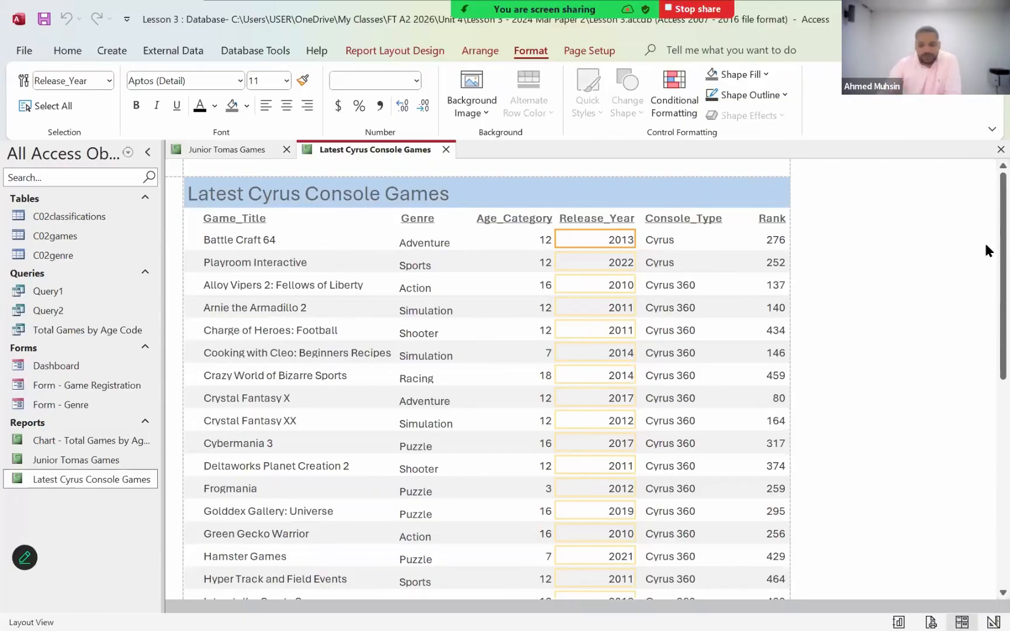
pyautogui.click(918, 282)
pyautogui.click(830, 181)
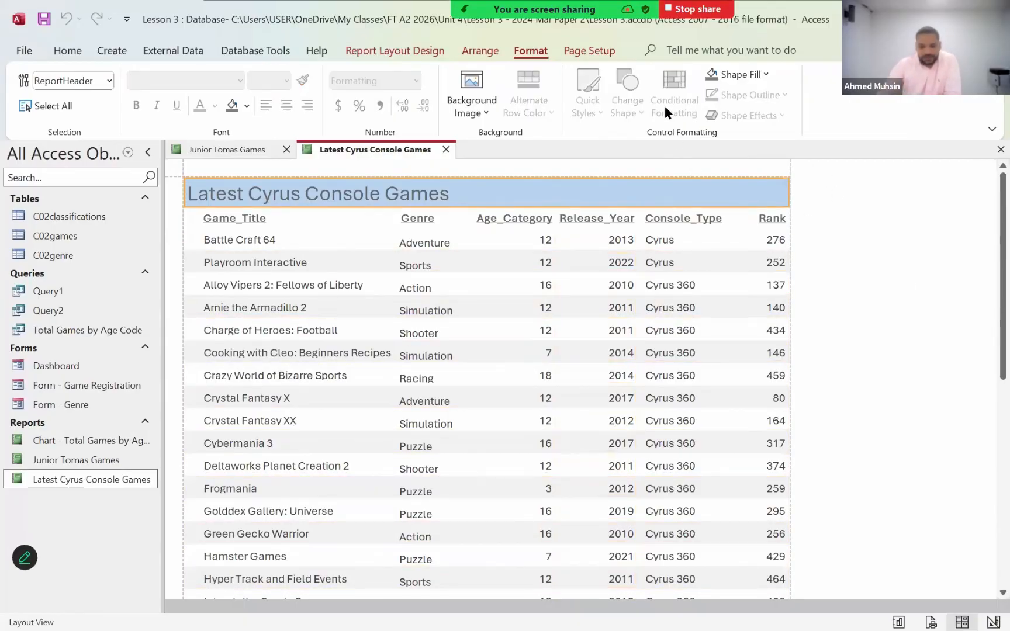
pyautogui.click(621, 240)
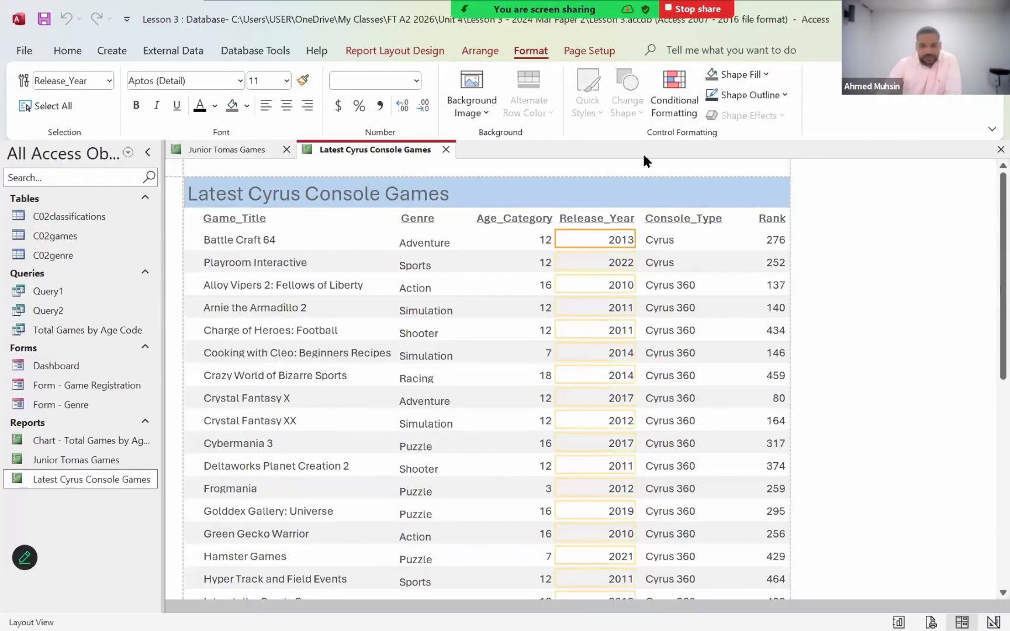
pyautogui.click(662, 108)
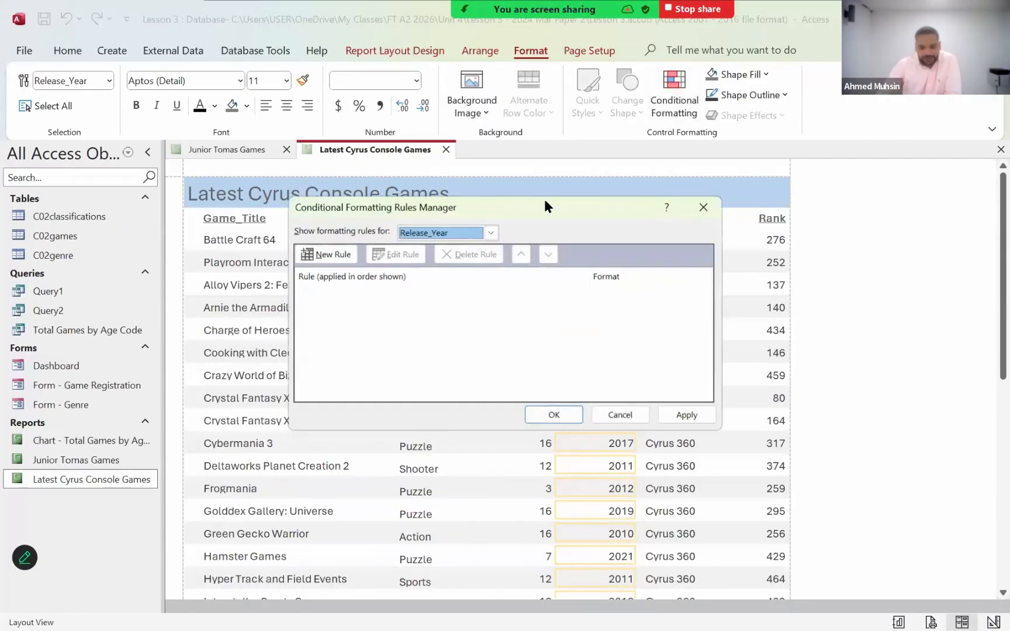
pyautogui.moveTo(535, 206); pyautogui.dragTo(736, 148)
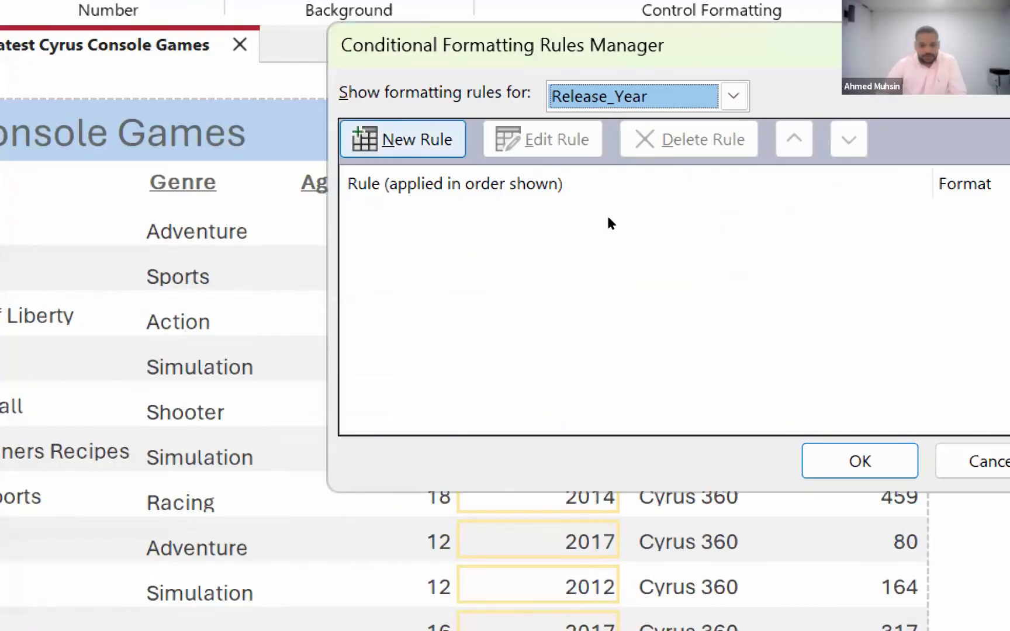
pyautogui.press('Escape')
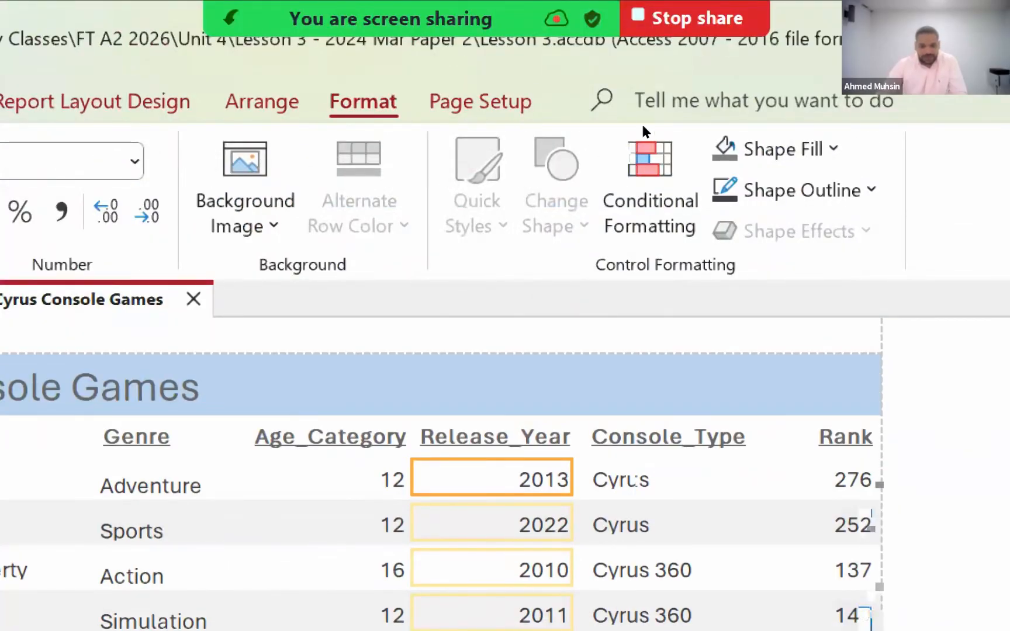
pyautogui.click(667, 182)
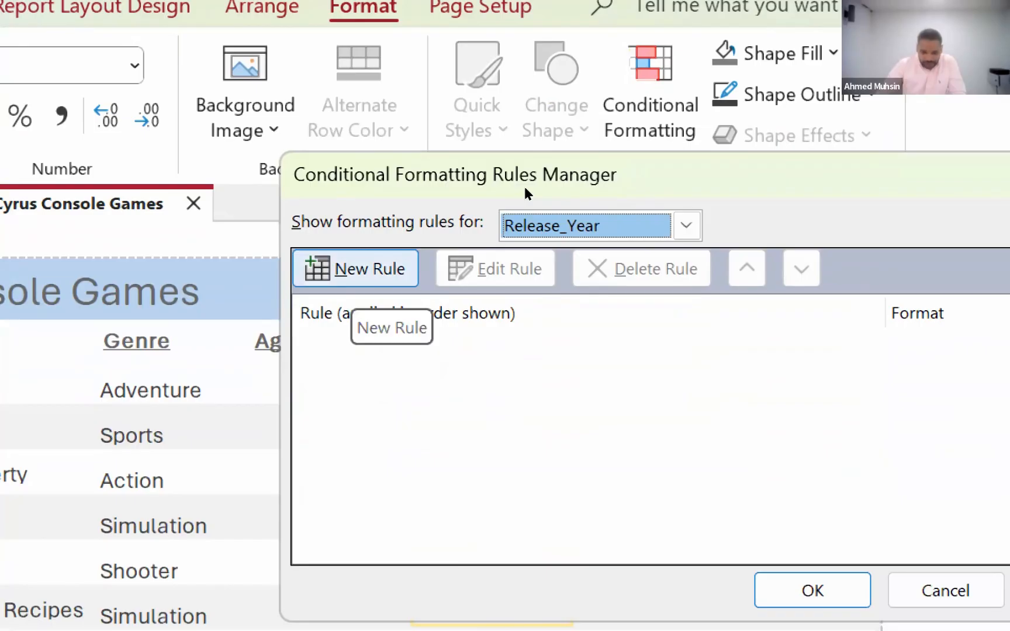
pyautogui.hotkey('alt', 'n')
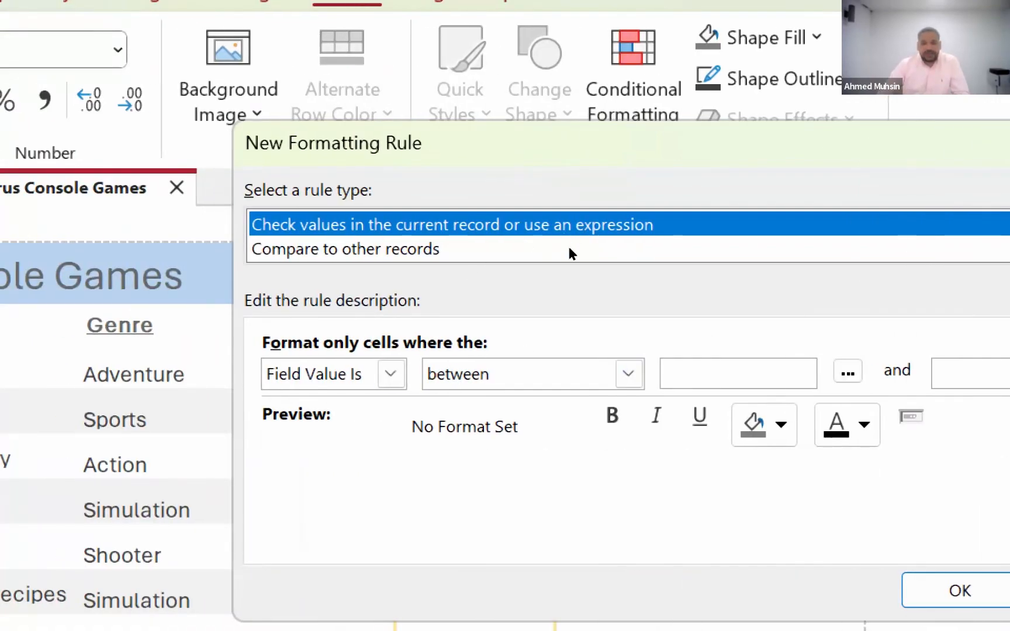
# - Set the rule's condition so that it formats only cells whose field value is greater than 2017
pyautogui.click(391, 374)
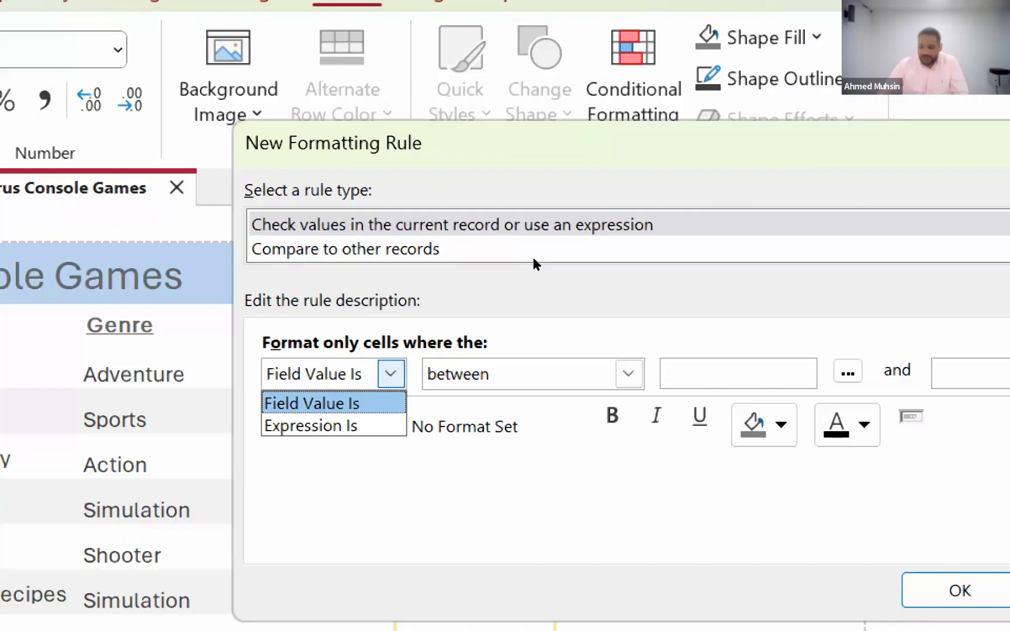
pyautogui.click(531, 254)
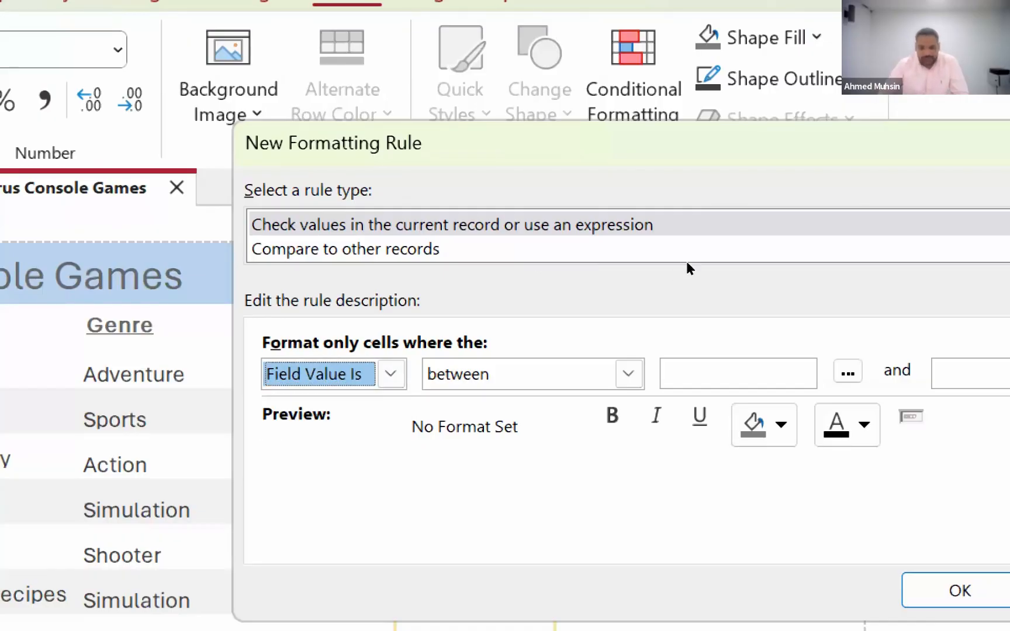
pyautogui.press('Tab')
pyautogui.hotkey('alt', 'Down')
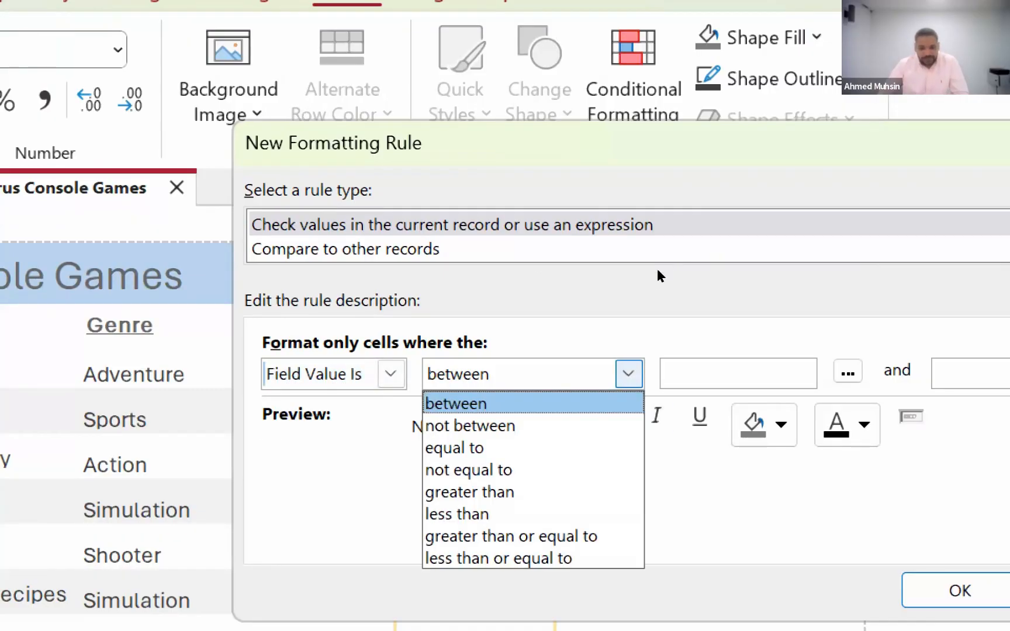
pyautogui.press('Down')
pyautogui.press('Down')
pyautogui.press('Down')
pyautogui.press('Down')
pyautogui.press('Return')
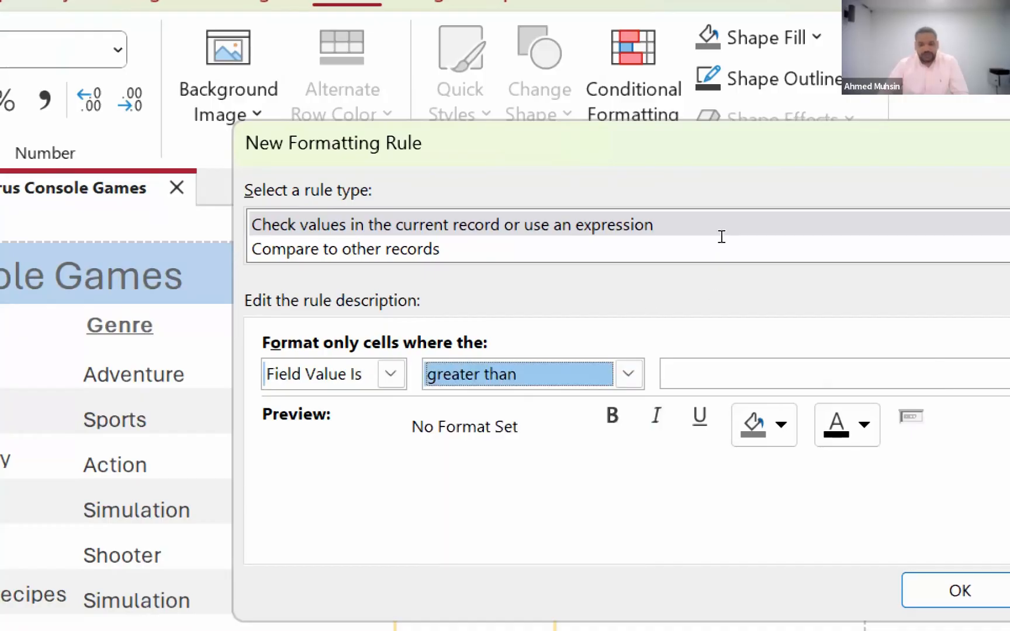
pyautogui.press('Tab')
pyautogui.write('201')
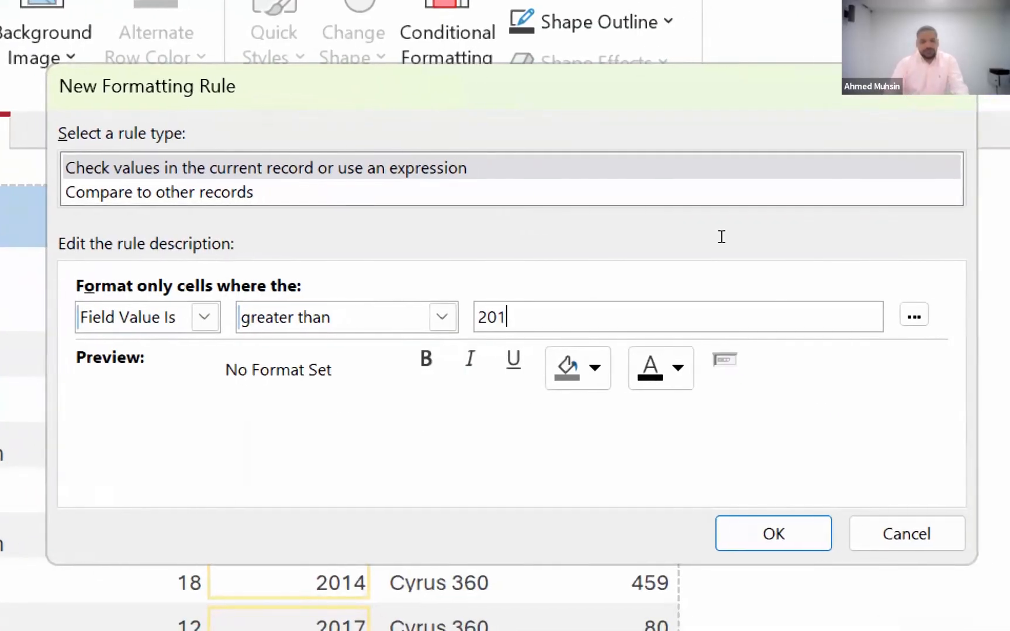
pyautogui.write('7')
pyautogui.hotkey('shift', 'Tab')
pyautogui.hotkey('shift', 'Tab')
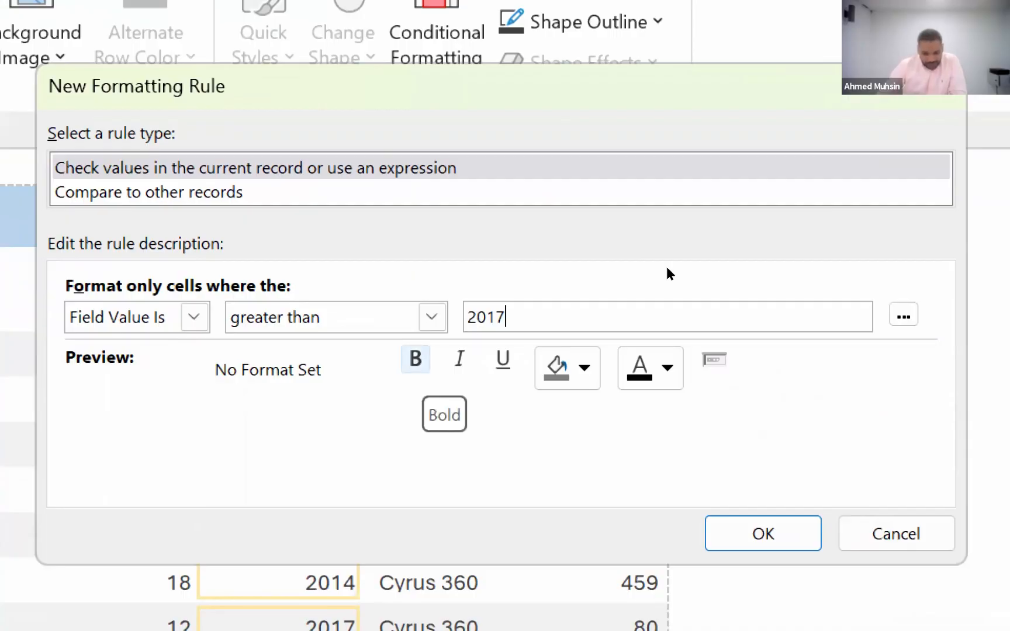
# - Set the rule's format to bold text on a dark red background
pyautogui.click(416, 360)
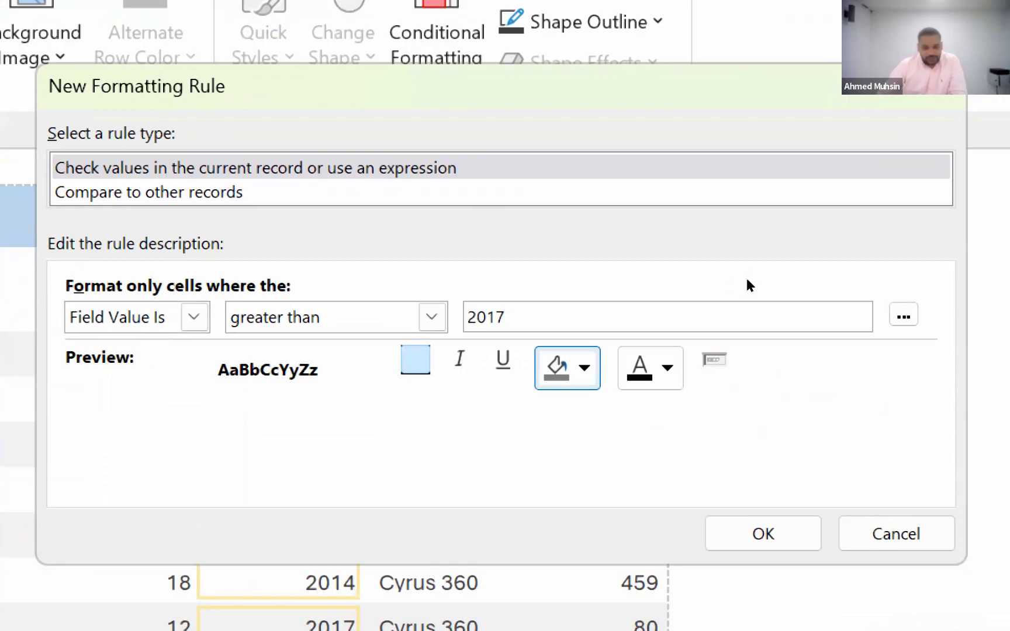
pyautogui.click(585, 368)
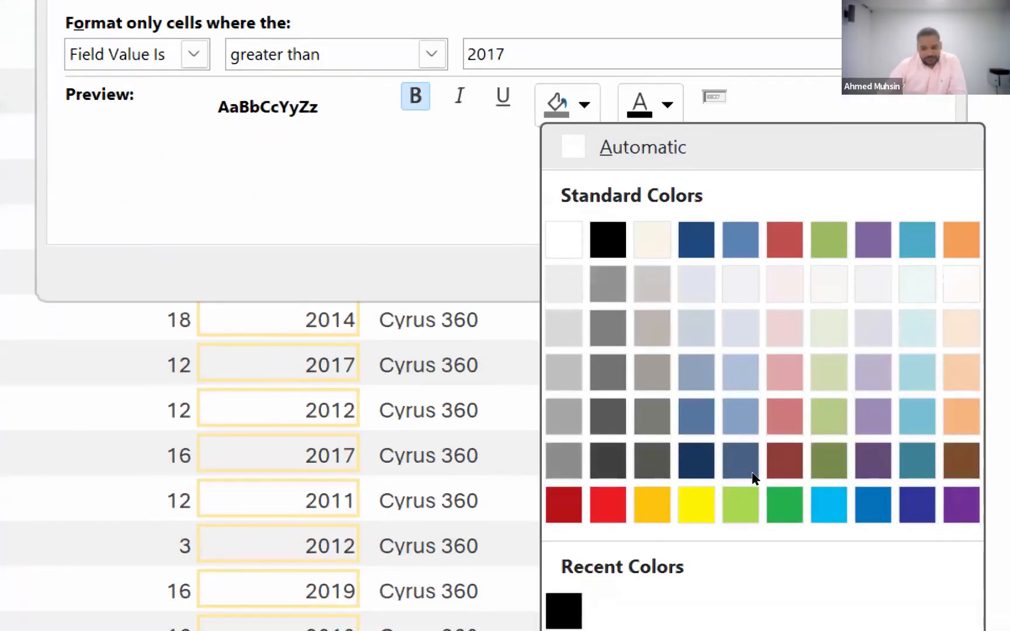
pyautogui.click(564, 513)
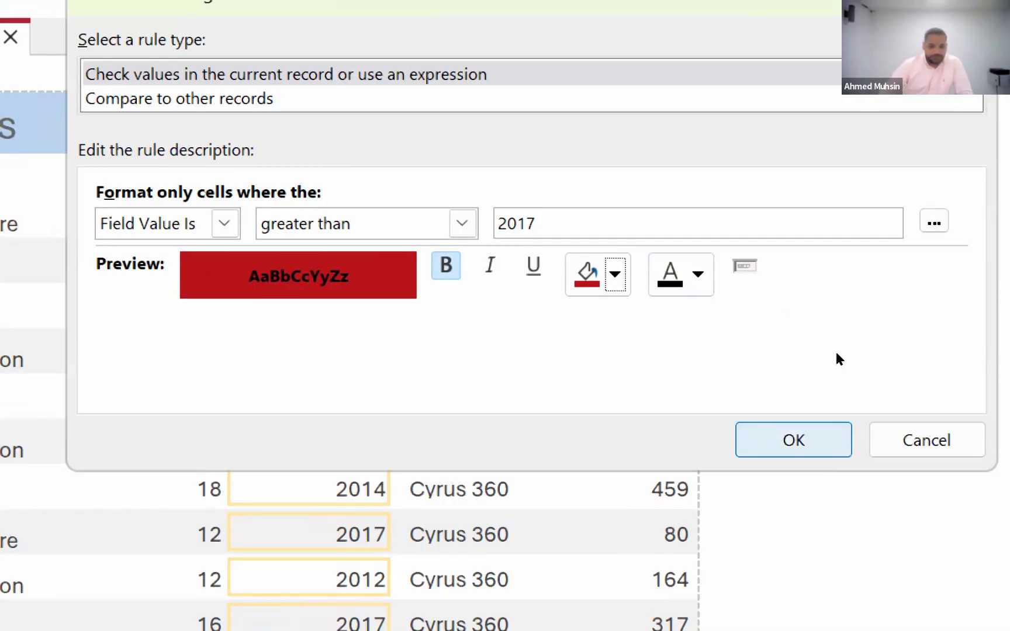
# - Apply the finished rule to the Release_Year field and review the highlighted years throughout the report
pyautogui.press('Return')
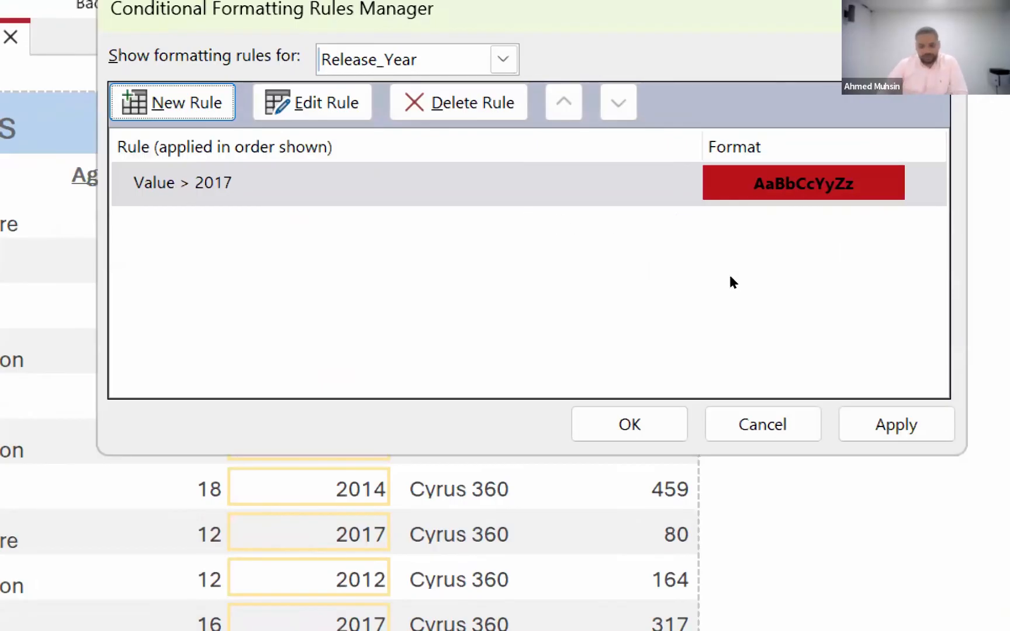
pyautogui.click(896, 424)
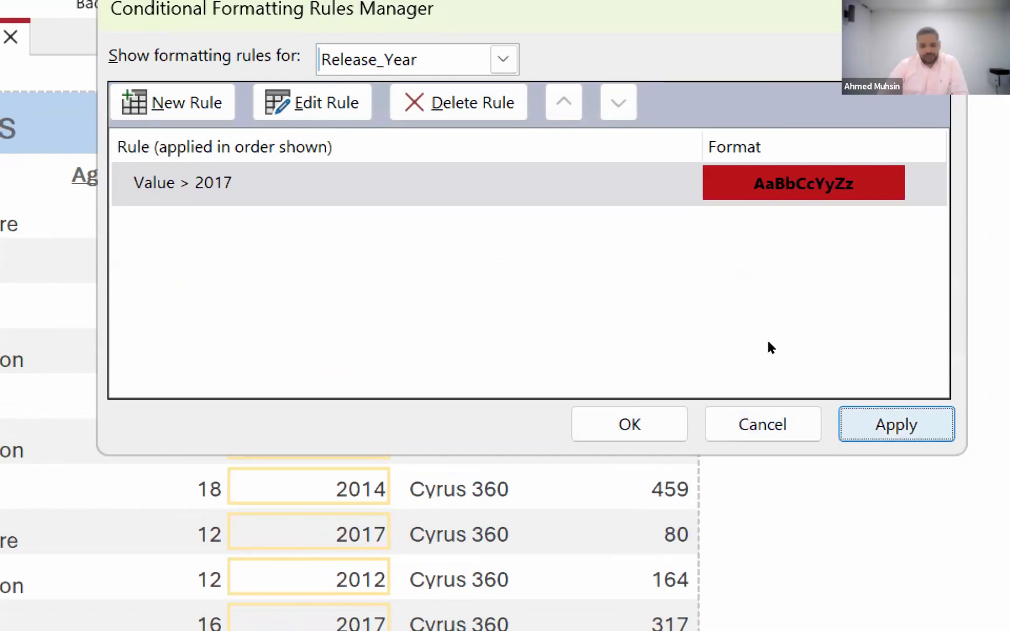
pyautogui.press('Return')
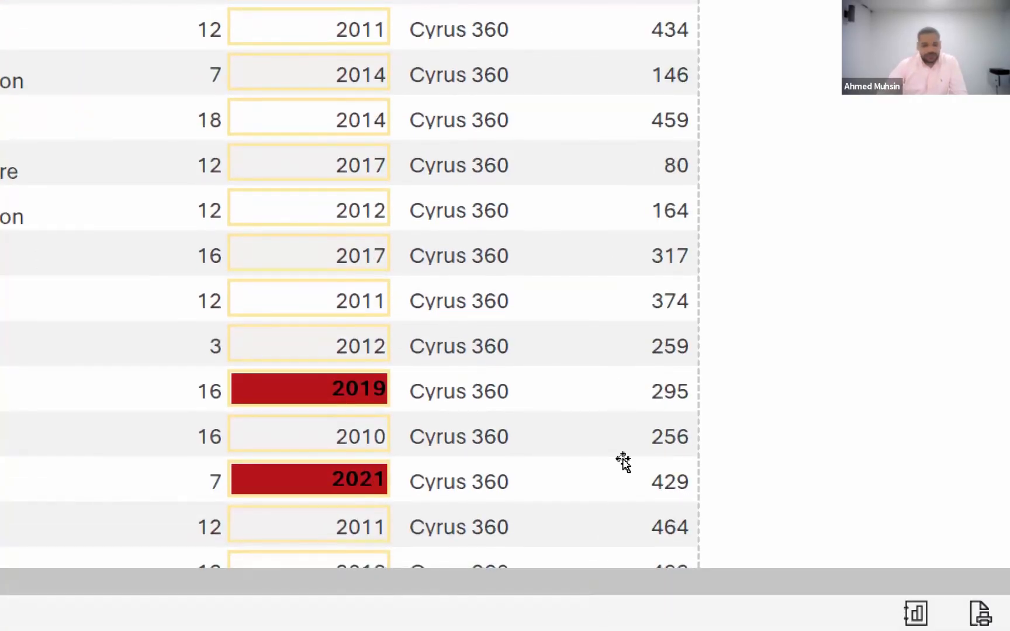
pyautogui.scroll(-10, 619, 467)
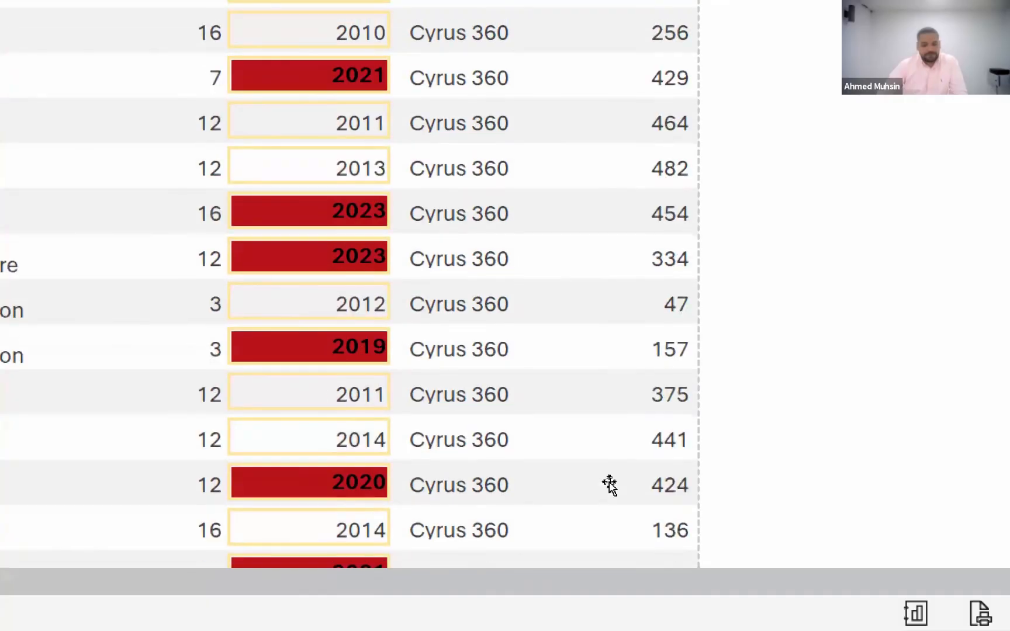
pyautogui.scroll(-4, 609, 484)
pyautogui.scroll(4, 609, 484)
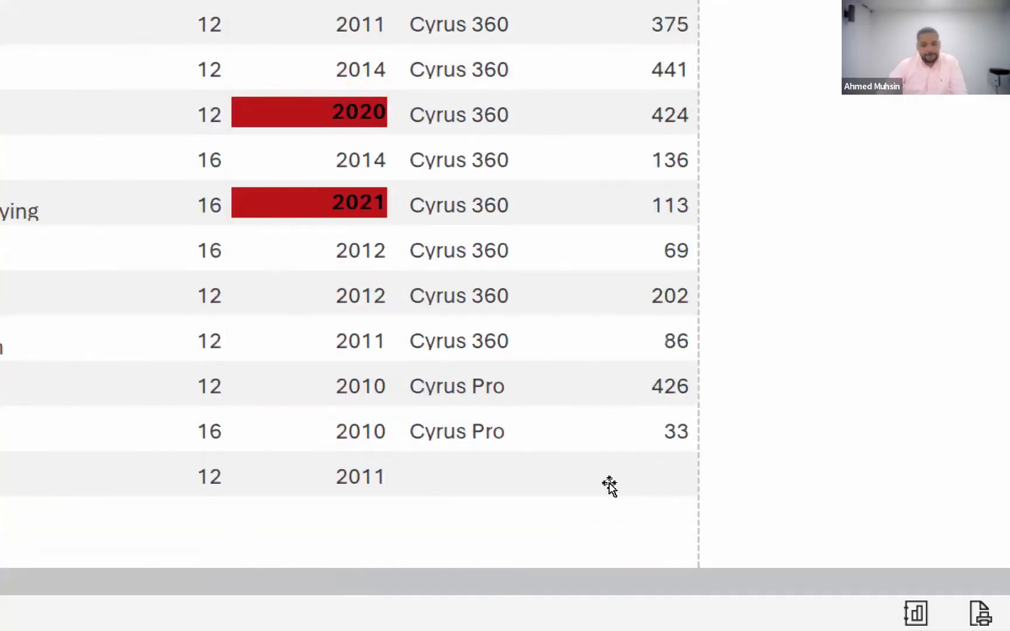
pyautogui.scroll(10, 609, 485)
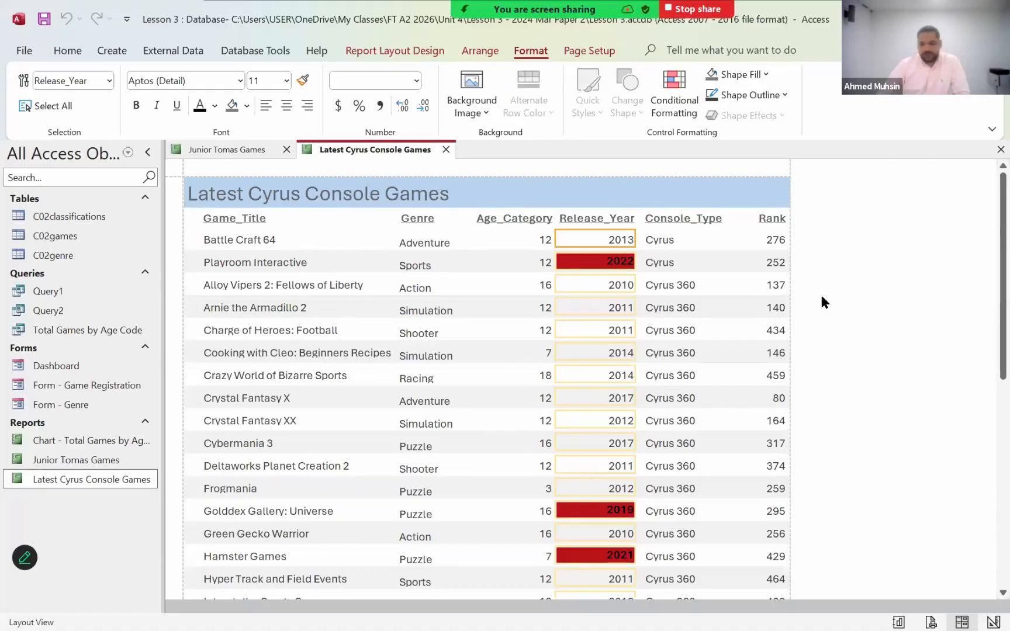
pyautogui.click(853, 283)
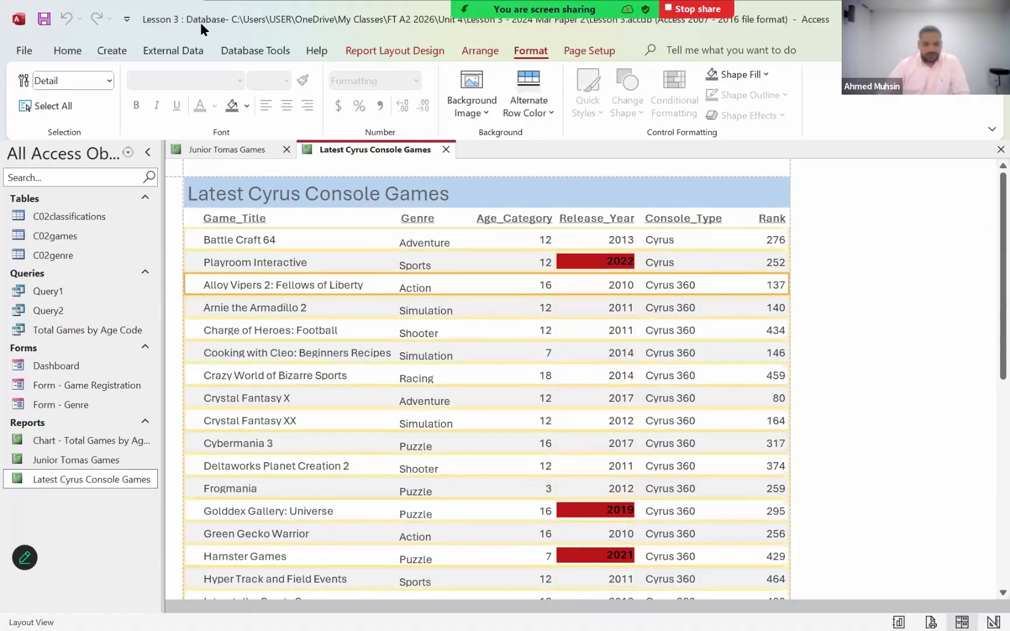
pyautogui.moveTo(200, 29); pyautogui.dragTo(202, 49)
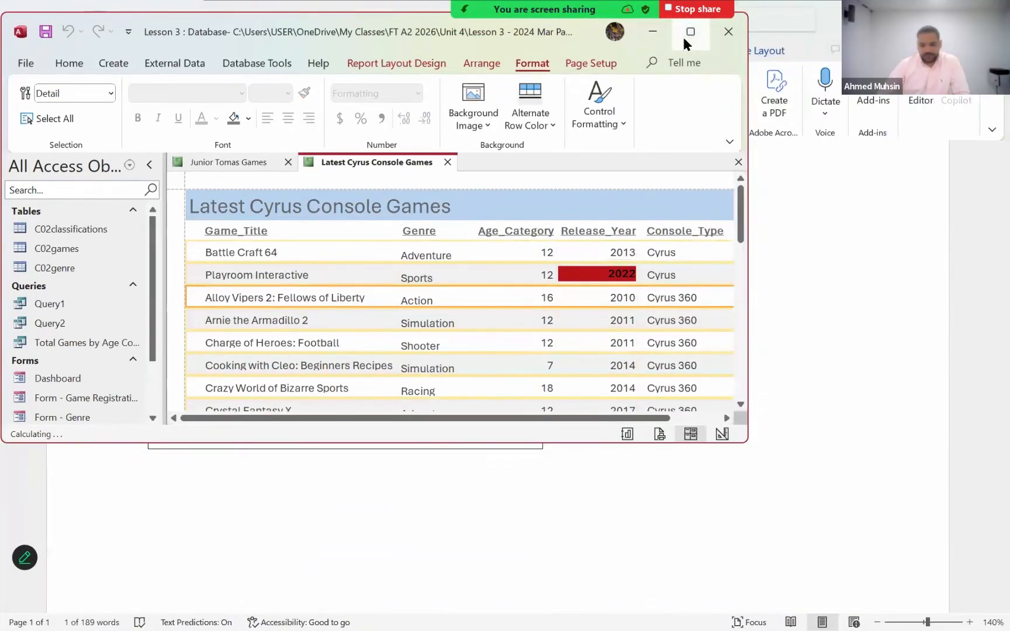
pyautogui.click(683, 37)
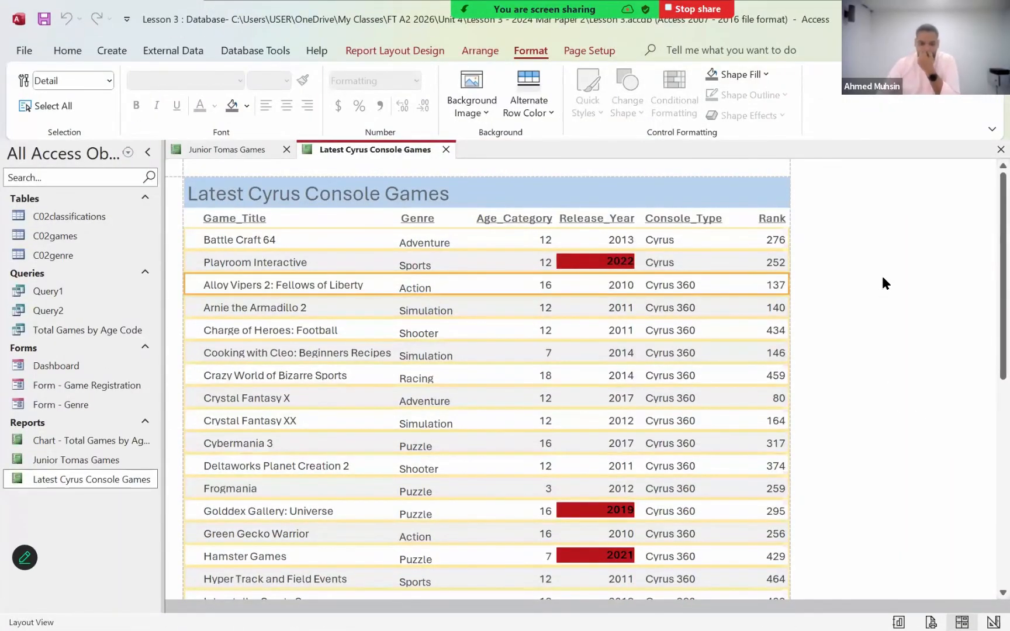
pyautogui.click(595, 307)
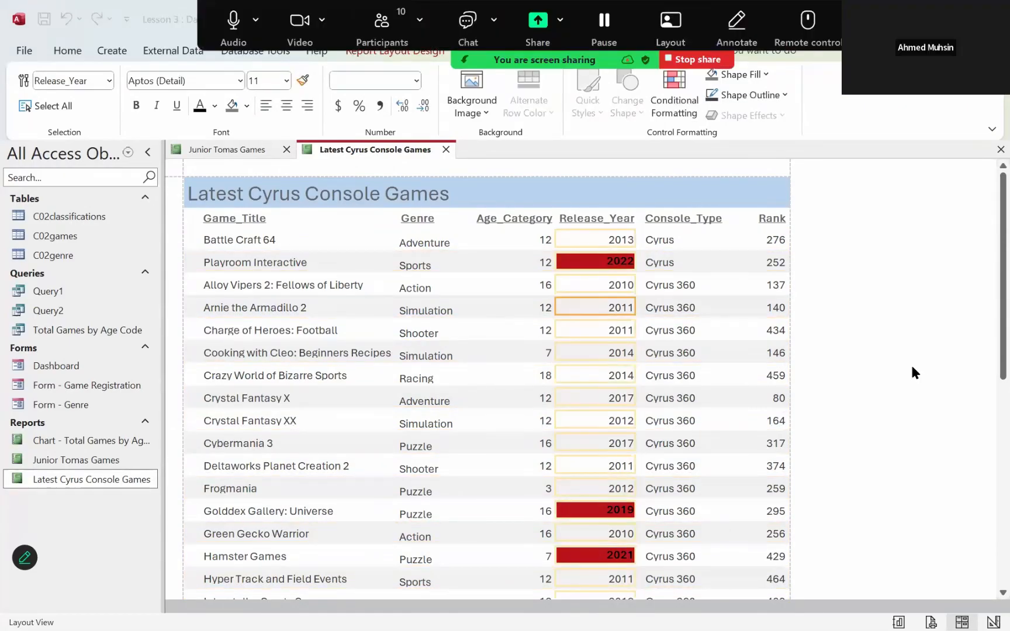
pyautogui.click(912, 368)
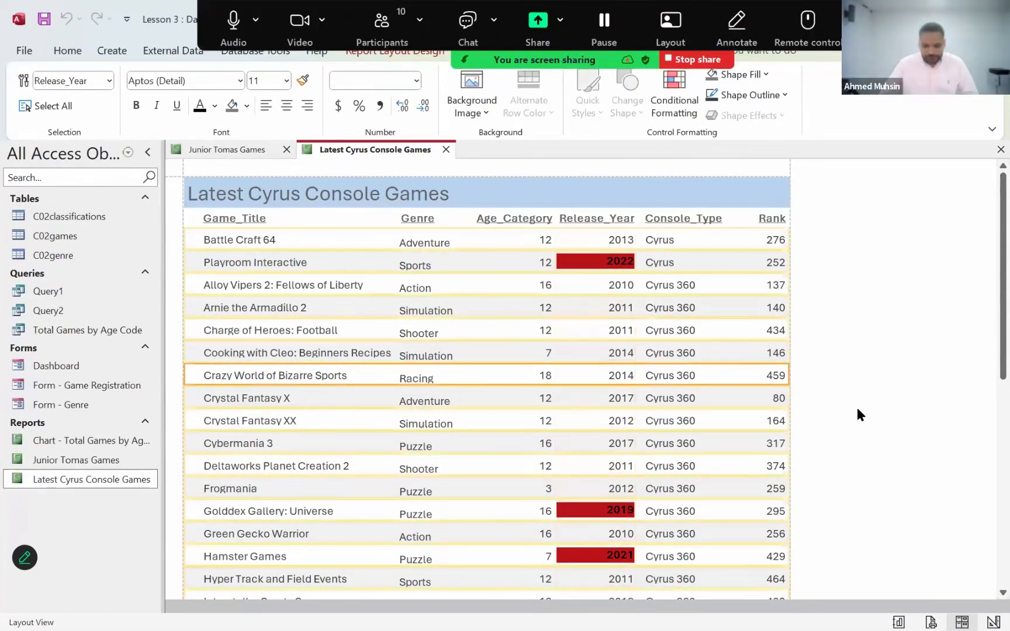
pyautogui.scroll(-1, 838, 232)
pyautogui.click(839, 233)
pyautogui.click(843, 256)
pyautogui.scroll(1, 819, 246)
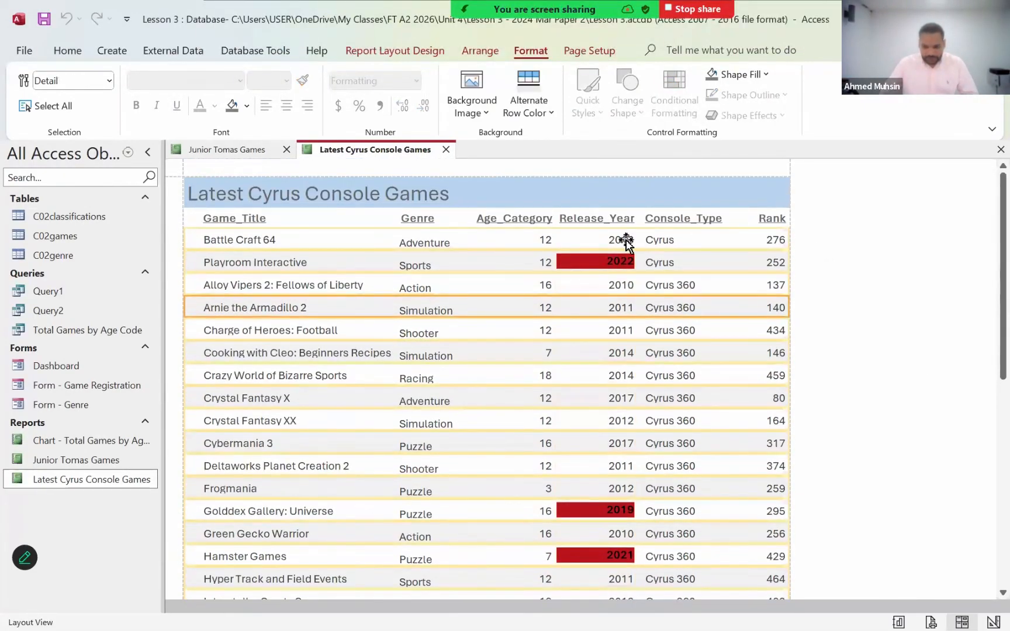
pyautogui.click(651, 237)
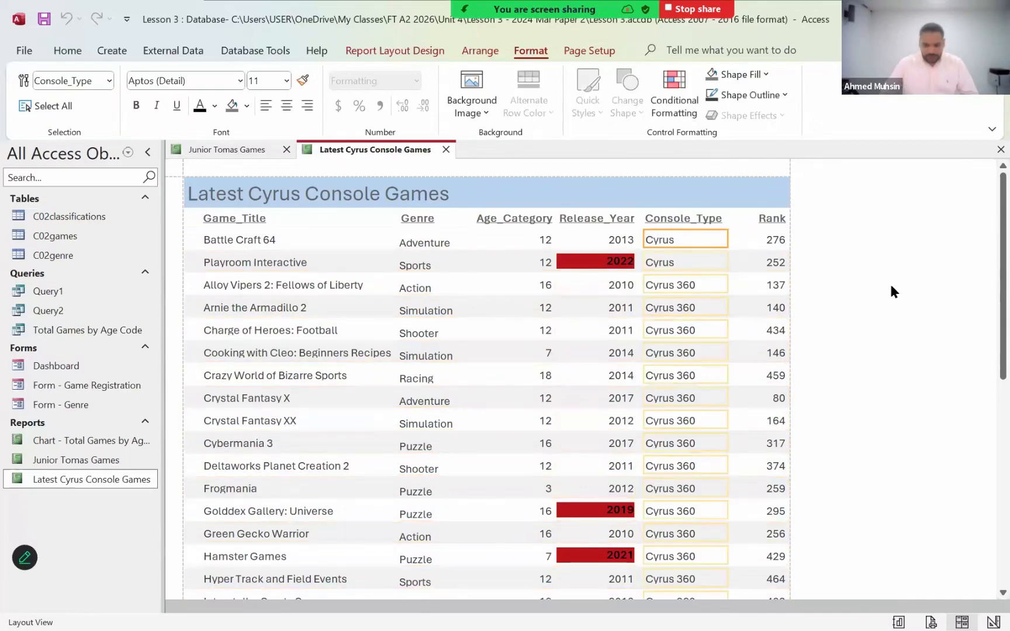
pyautogui.click(892, 287)
pyautogui.click(667, 248)
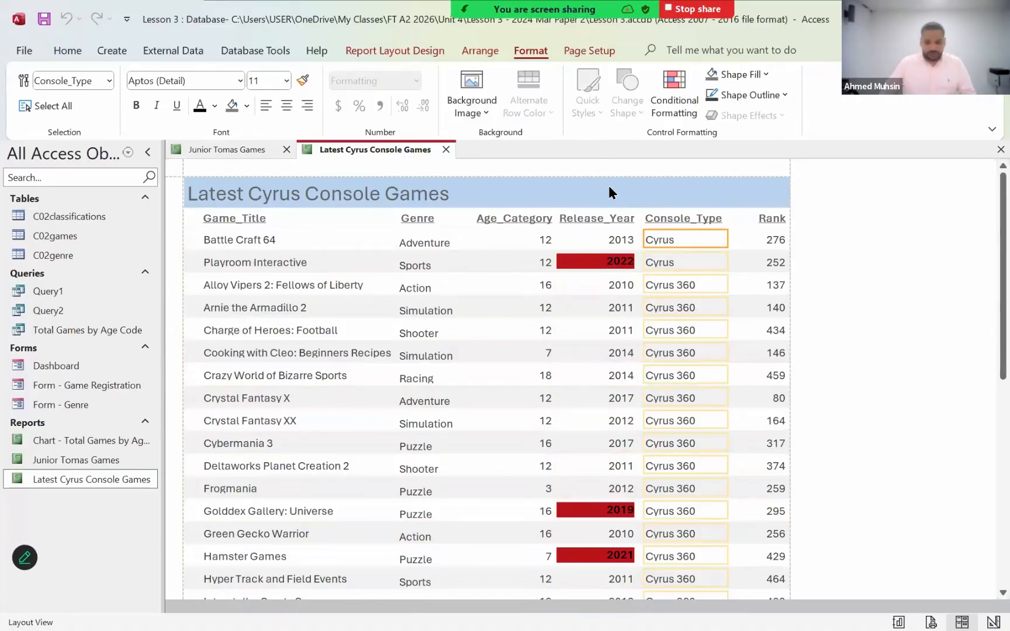
# - Select the Genre values in the report and start a new conditional formatting rule for them
pyautogui.click(420, 250)
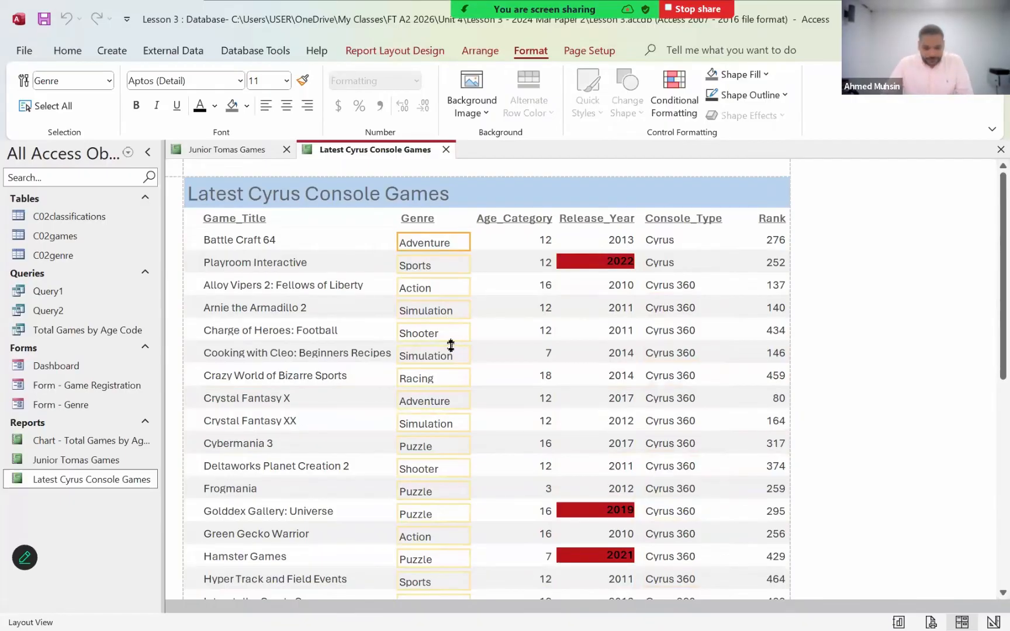
pyautogui.scroll(-5, 450, 346)
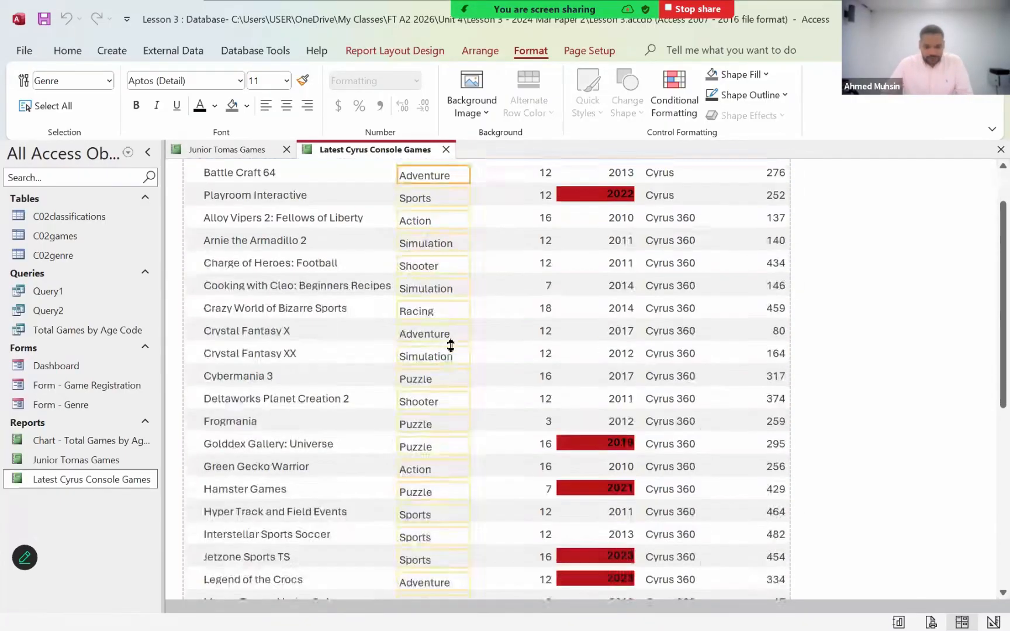
pyautogui.scroll(-1, 442, 351)
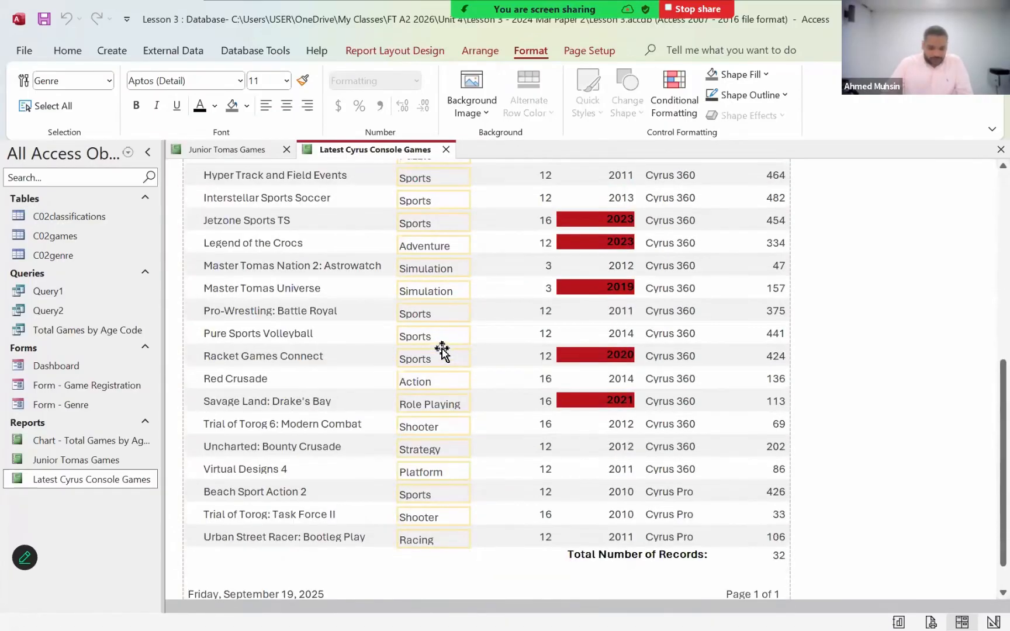
pyautogui.scroll(5, 442, 349)
pyautogui.scroll(2, 438, 350)
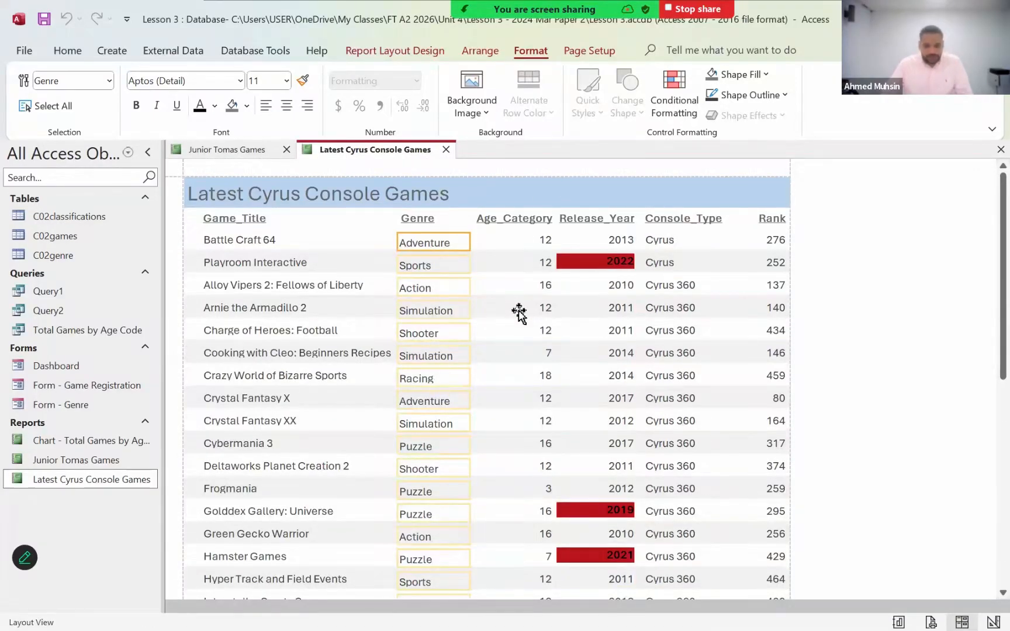
pyautogui.scroll(-1, 518, 316)
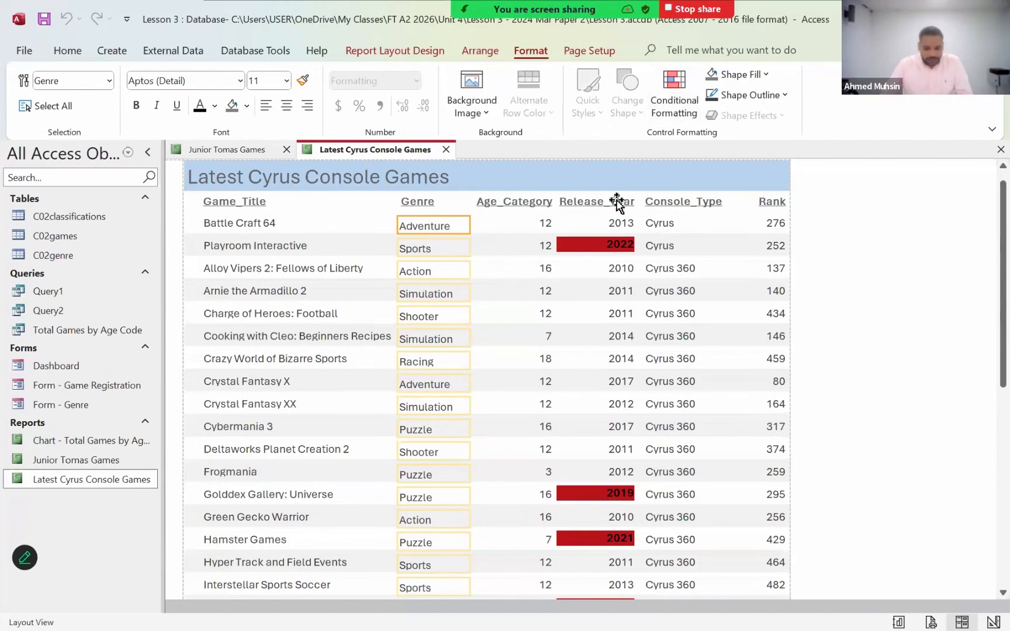
pyautogui.click(661, 103)
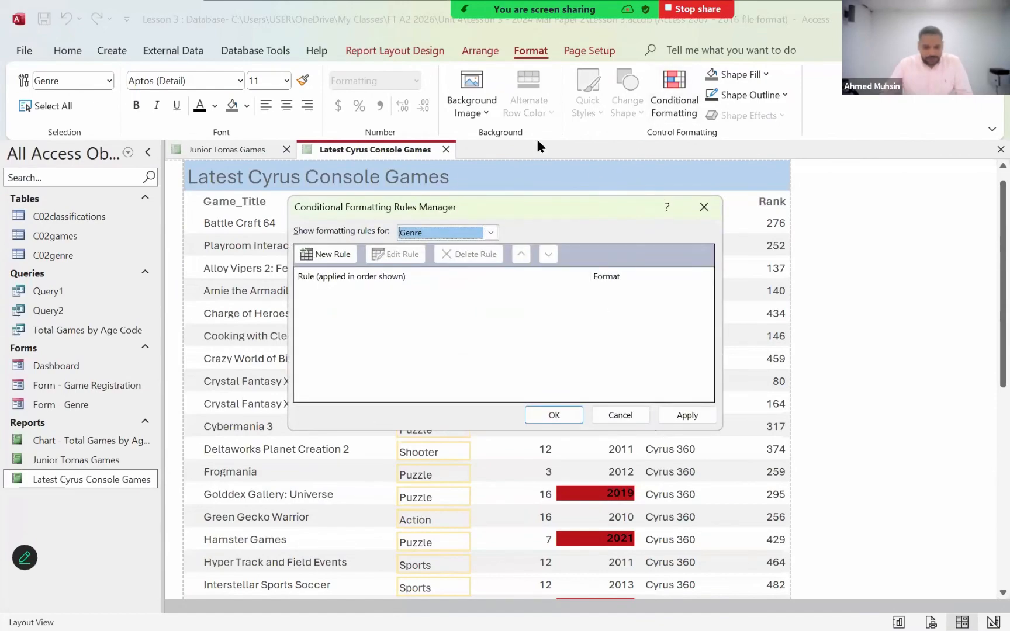
pyautogui.click(332, 254)
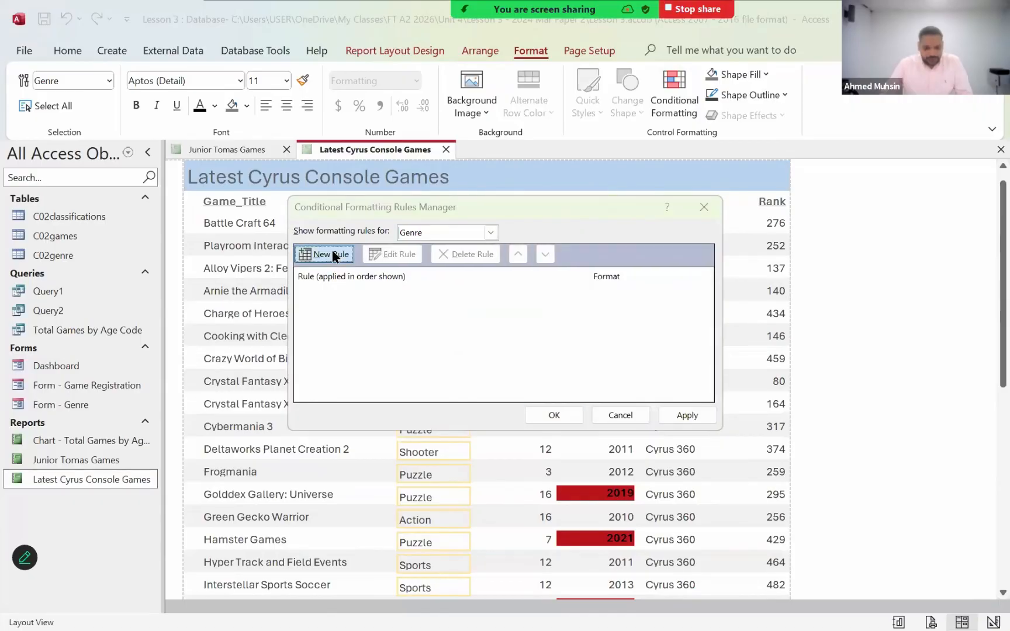
# - Set the rule's condition so that it formats only cells whose field value is equal to "Adventure"
pyautogui.click(351, 315)
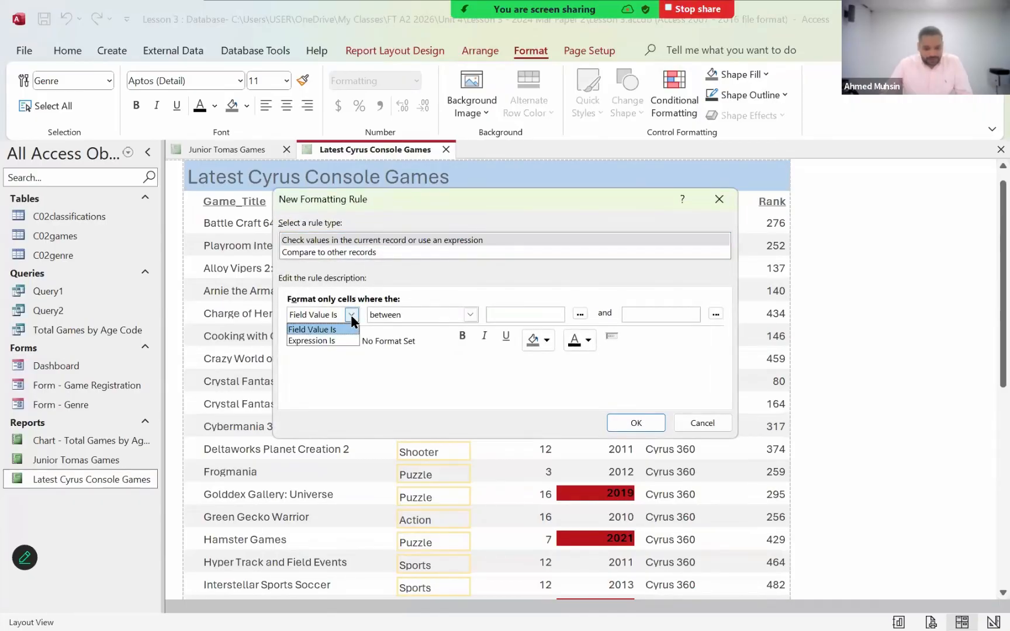
pyautogui.click(349, 327)
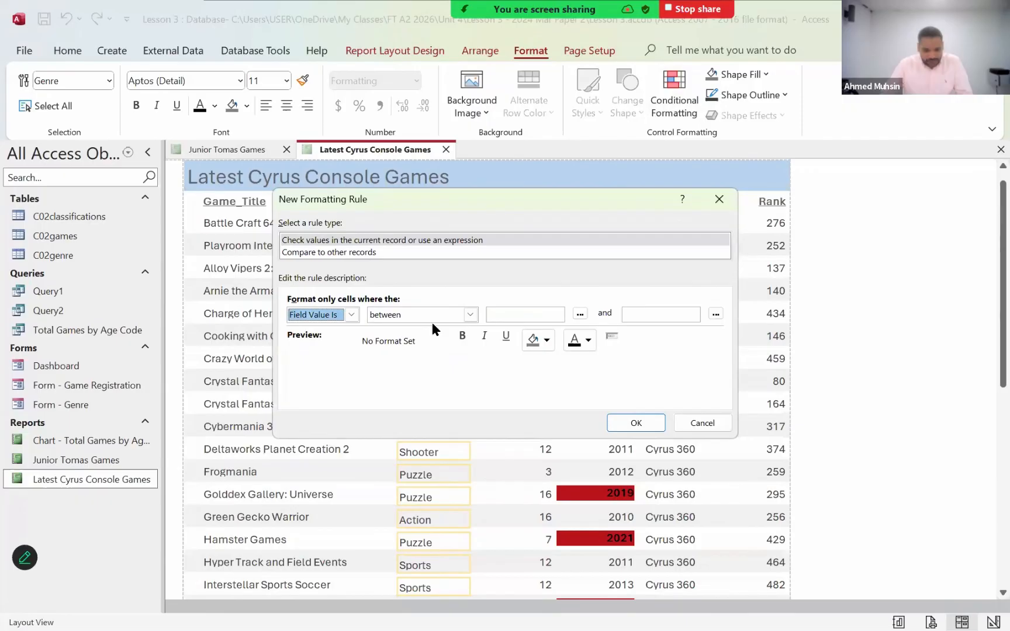
pyautogui.click(469, 315)
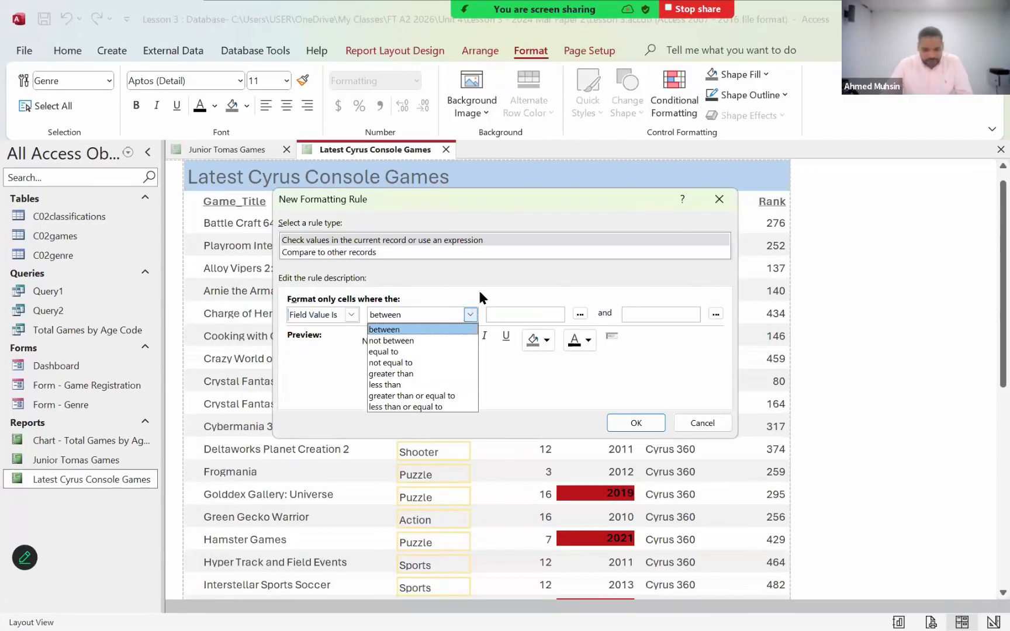
pyautogui.click(442, 351)
pyautogui.click(505, 313)
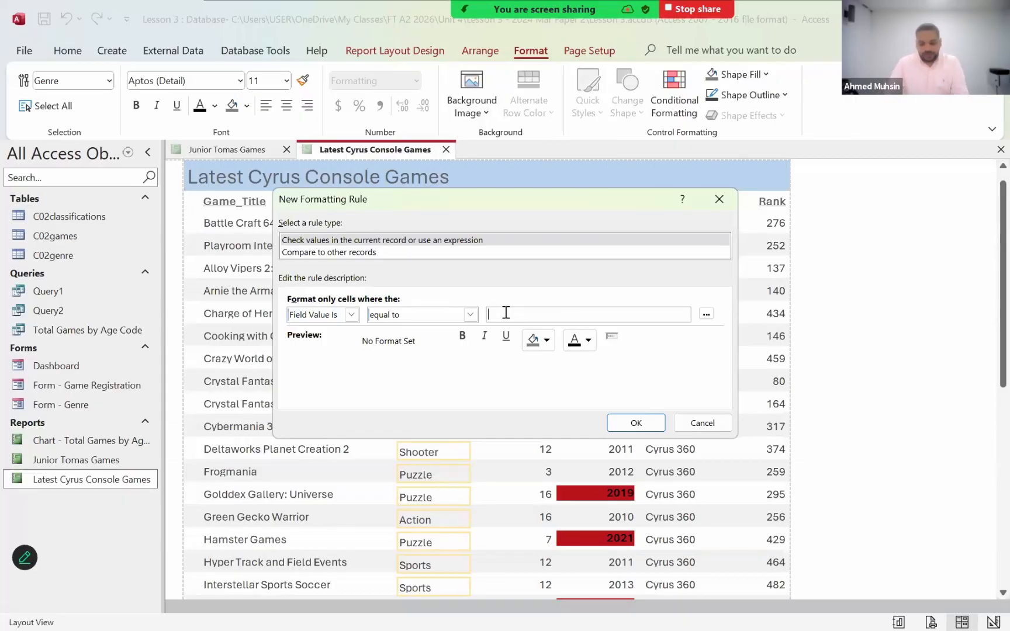
pyautogui.write('""')
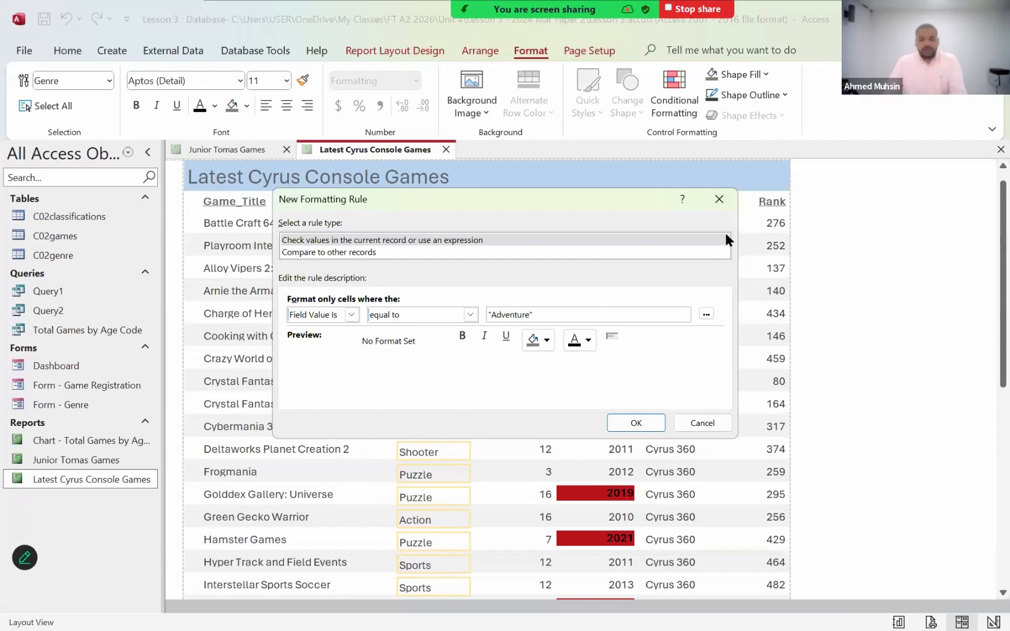
# - Give the Adventure rule a light blue background and apply it to the Genre field
pyautogui.click(524, 346)
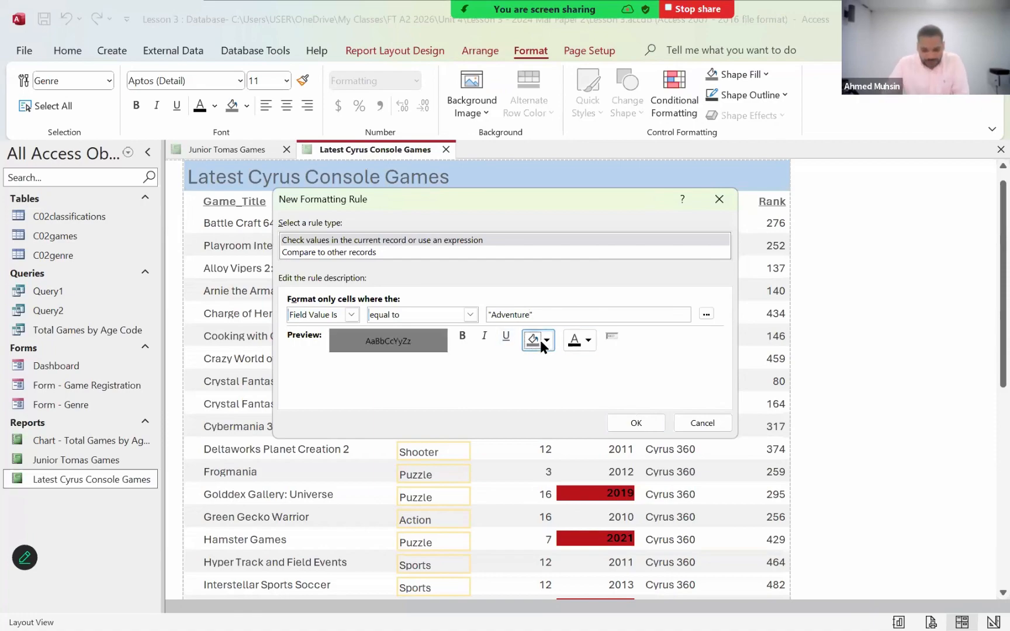
pyautogui.click(546, 341)
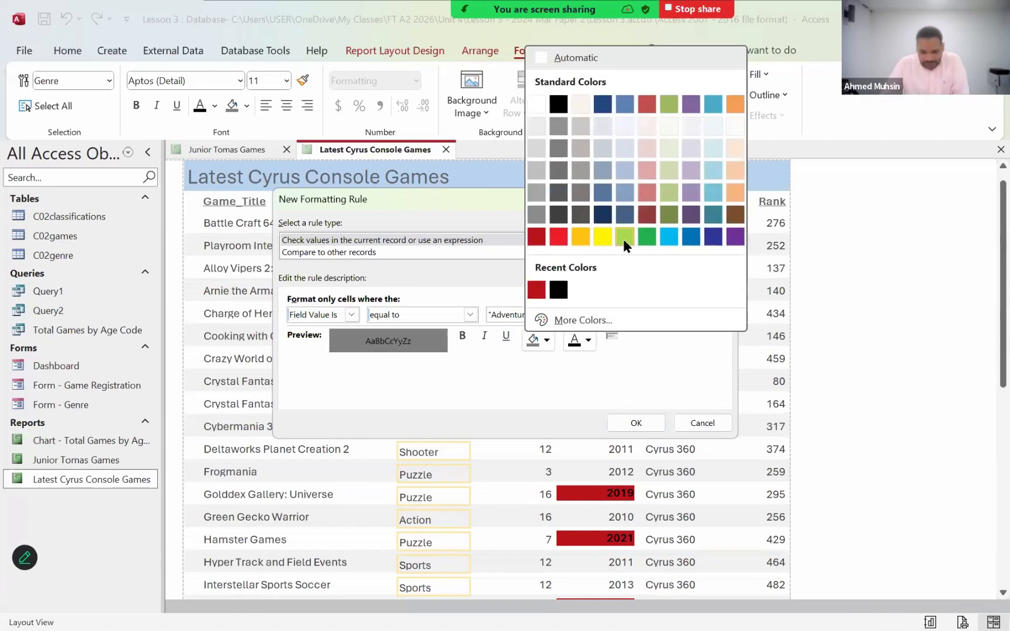
pyautogui.click(667, 243)
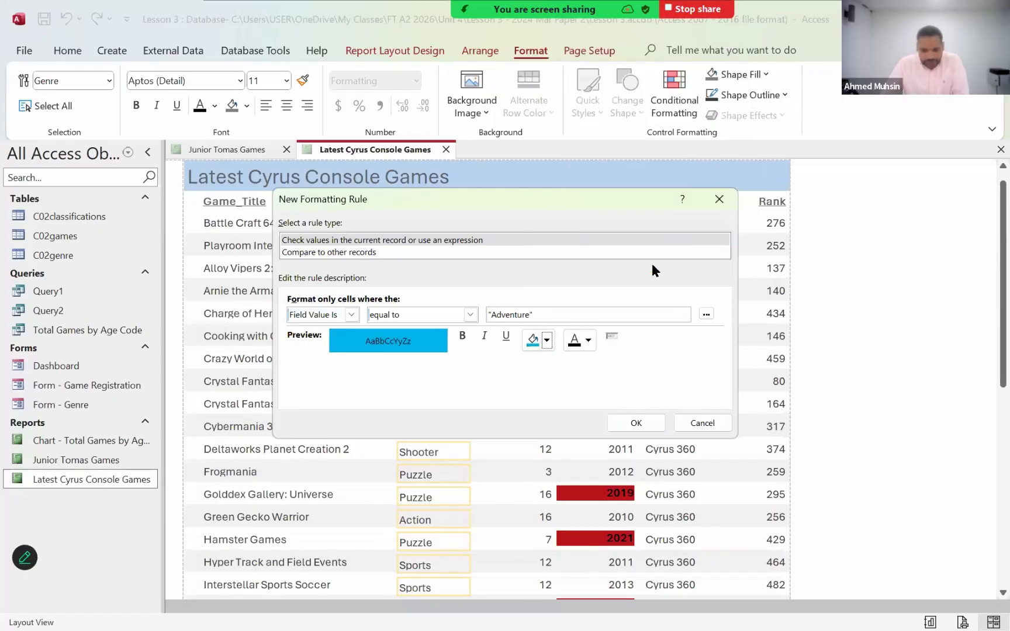
pyautogui.click(634, 423)
pyautogui.click(668, 413)
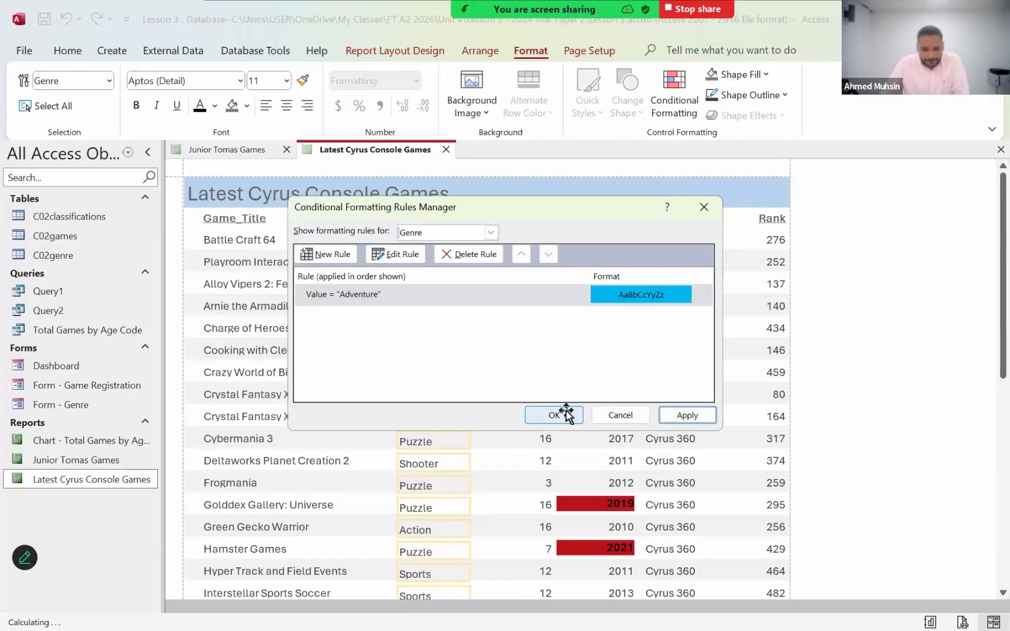
pyautogui.click(559, 414)
pyautogui.click(666, 108)
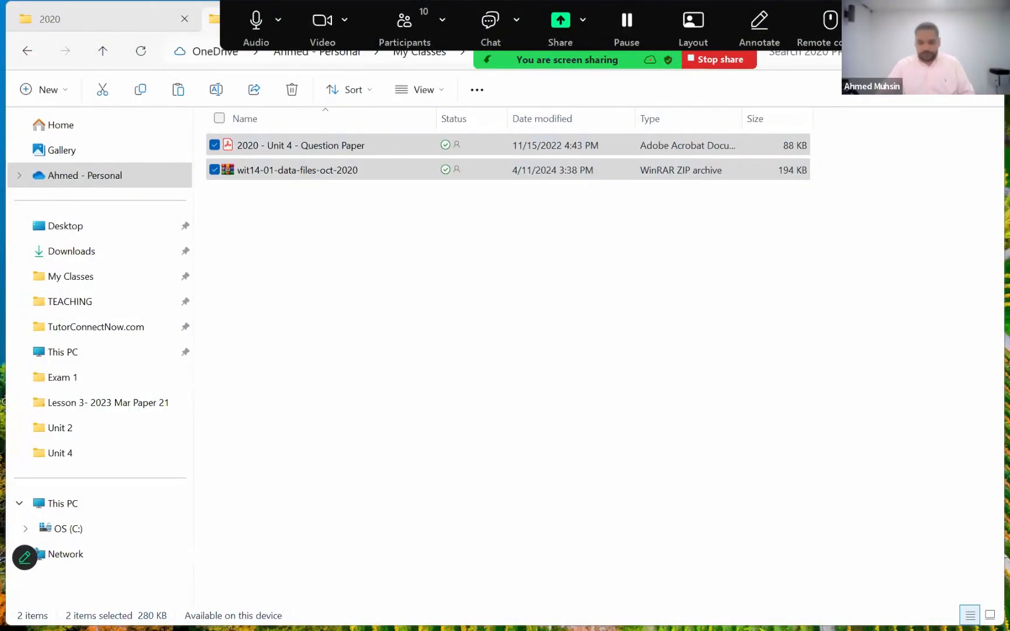
# - Switch to the 2020 PP folder in File Explorer and open the wit14-01-data-files-oct-2020 archive
pyautogui.click(392, 202)
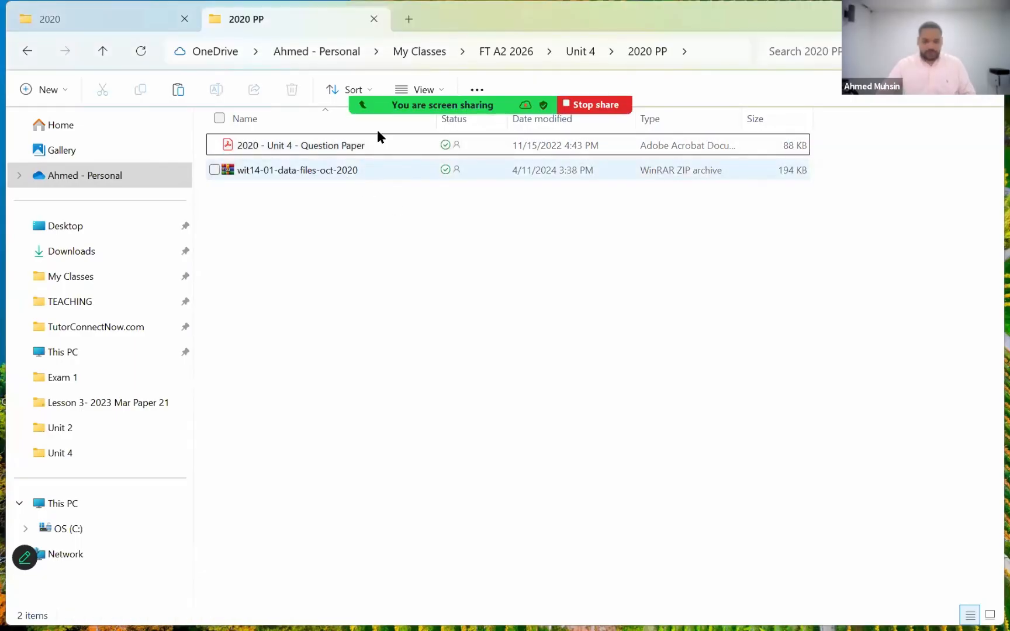
pyautogui.click(314, 175)
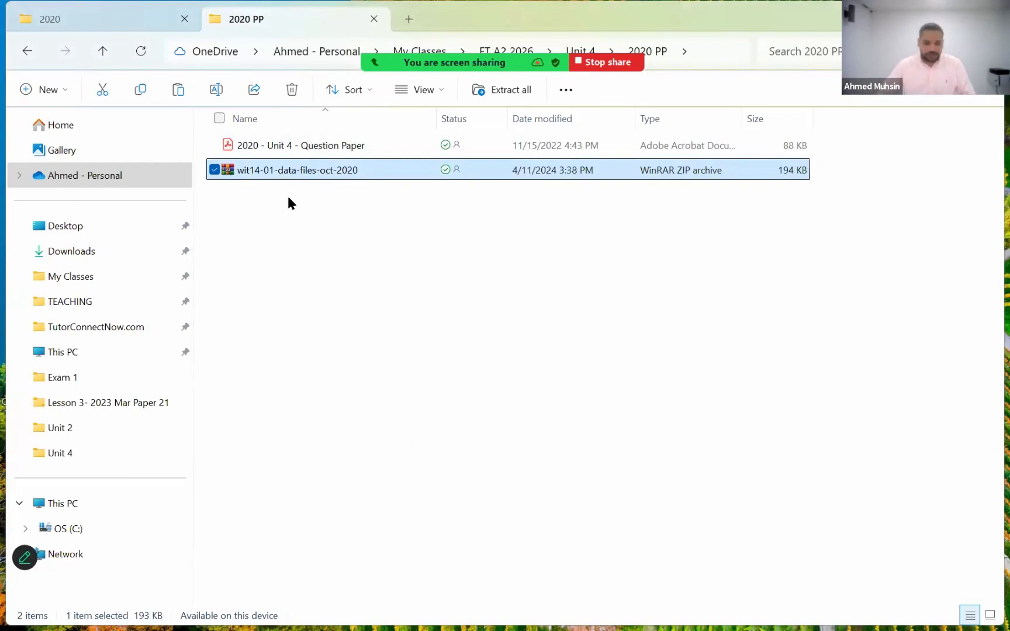
pyautogui.press('Return')
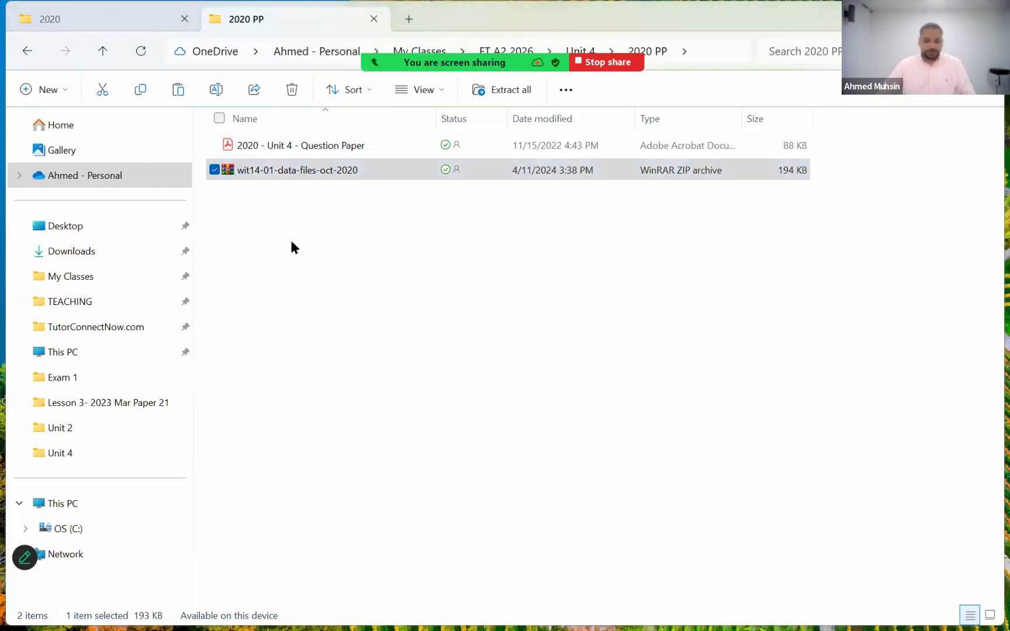
# - Copy the WIT14_01_DATA_FILES_OCT_2020 folder out of the archive into the 2020 PP folder
pyautogui.click(593, 220)
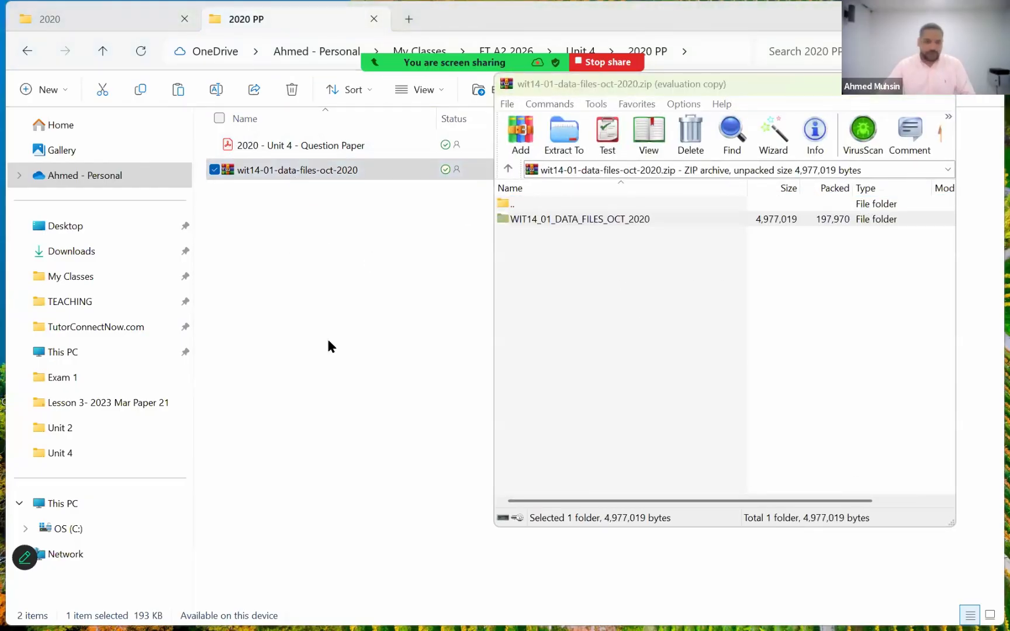
pyautogui.click(817, 308)
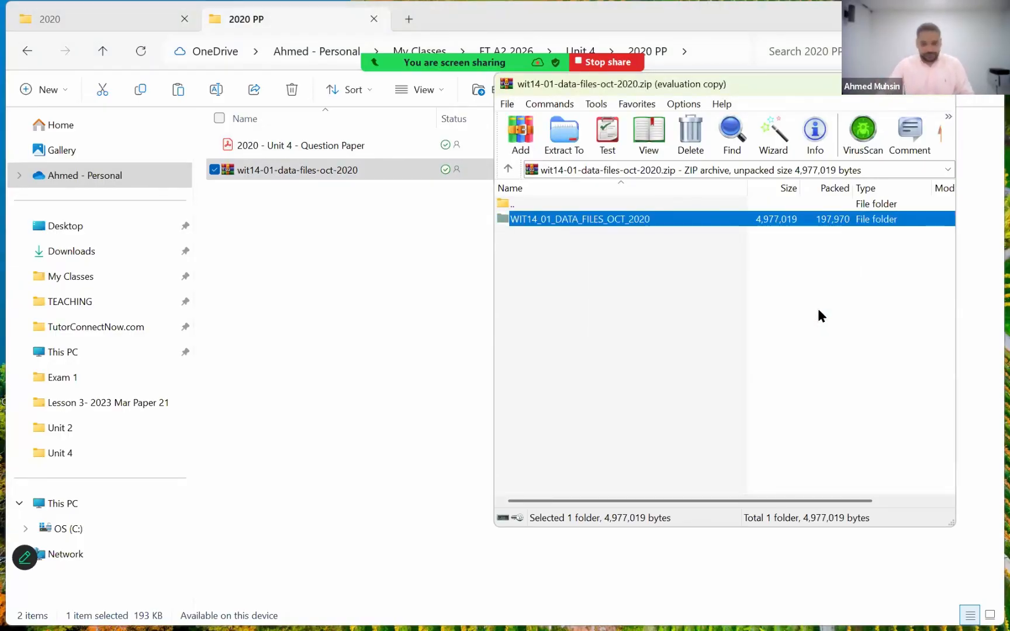
pyautogui.click(670, 308)
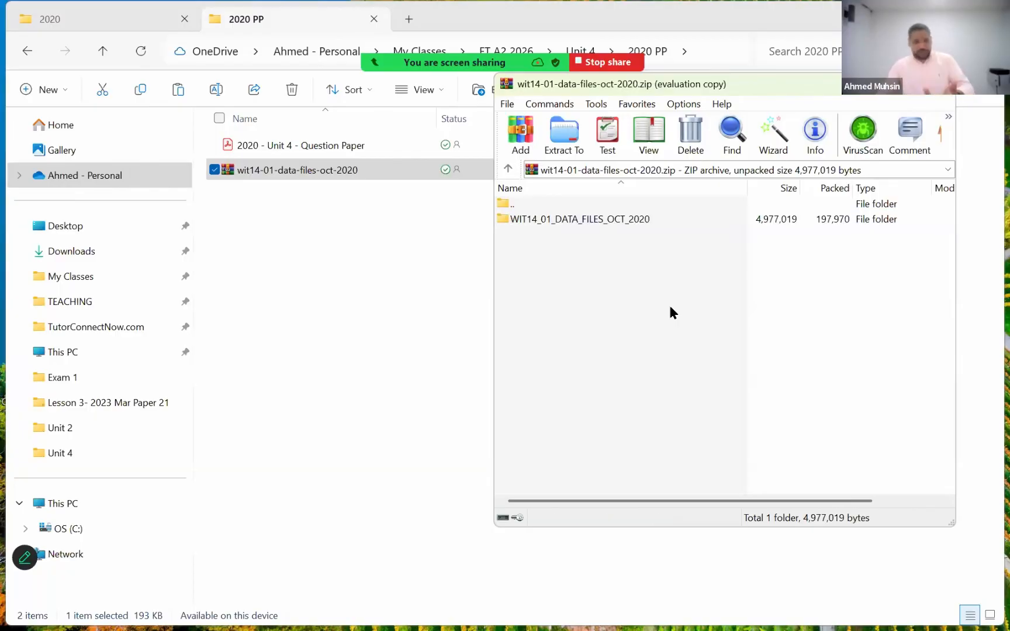
pyautogui.click(551, 221)
pyautogui.hotkey('ctrl', 'c')
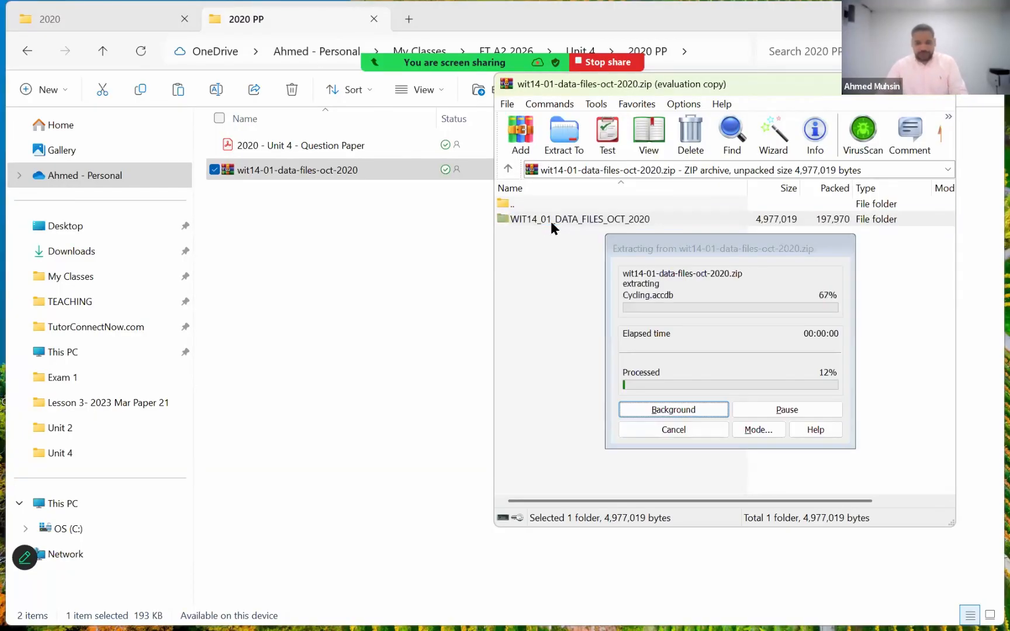
pyautogui.click(314, 286)
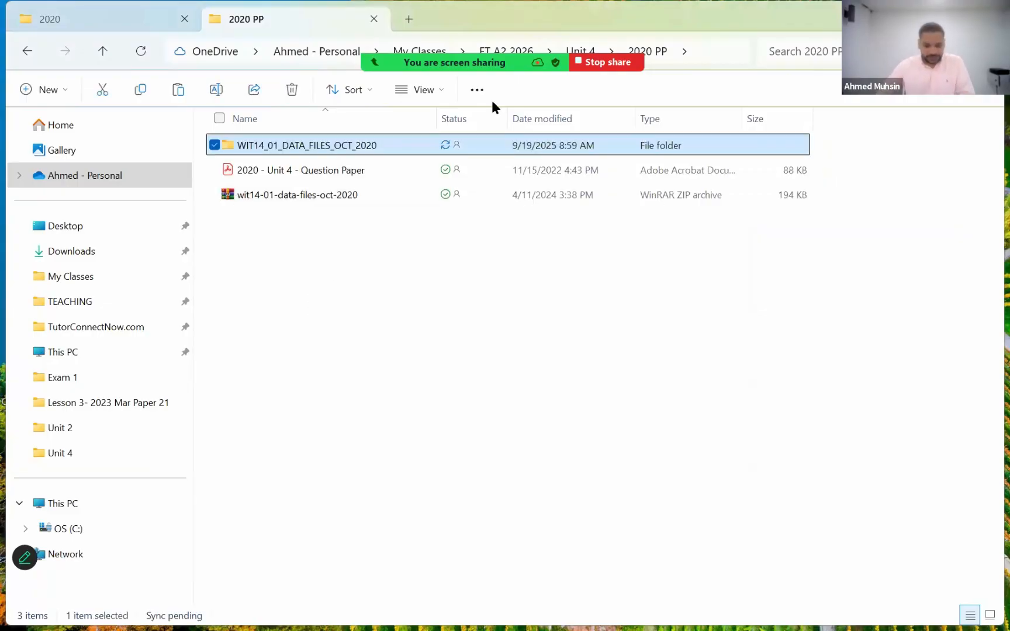
# - Look through the three files in the WIT14_01_DATA_FILES_OCT_2020 folder, and return to the 2020 PP folder
pyautogui.doubleClick(331, 146)
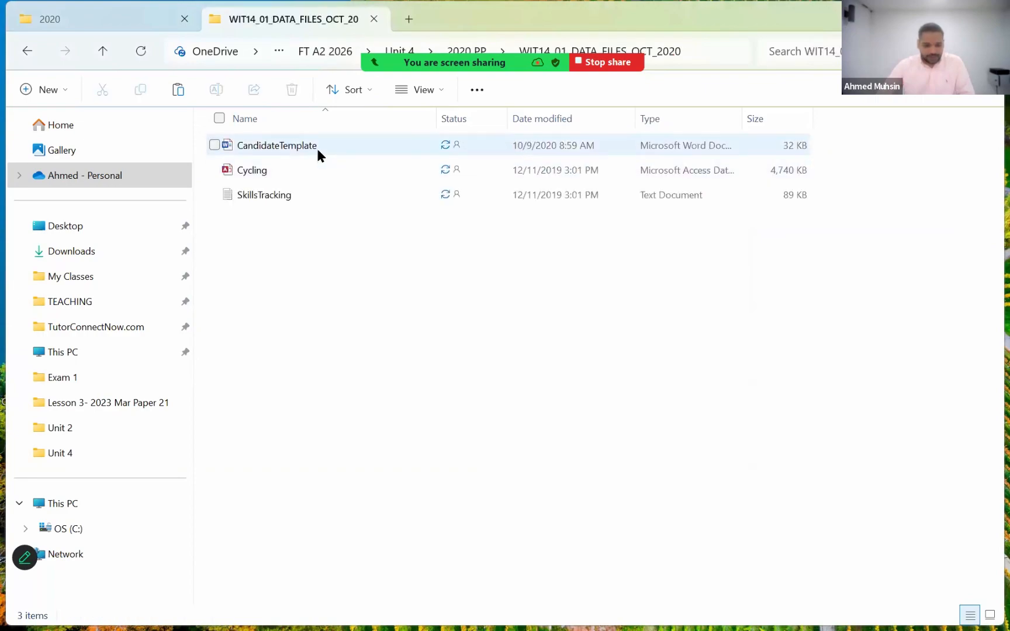
pyautogui.click(316, 149)
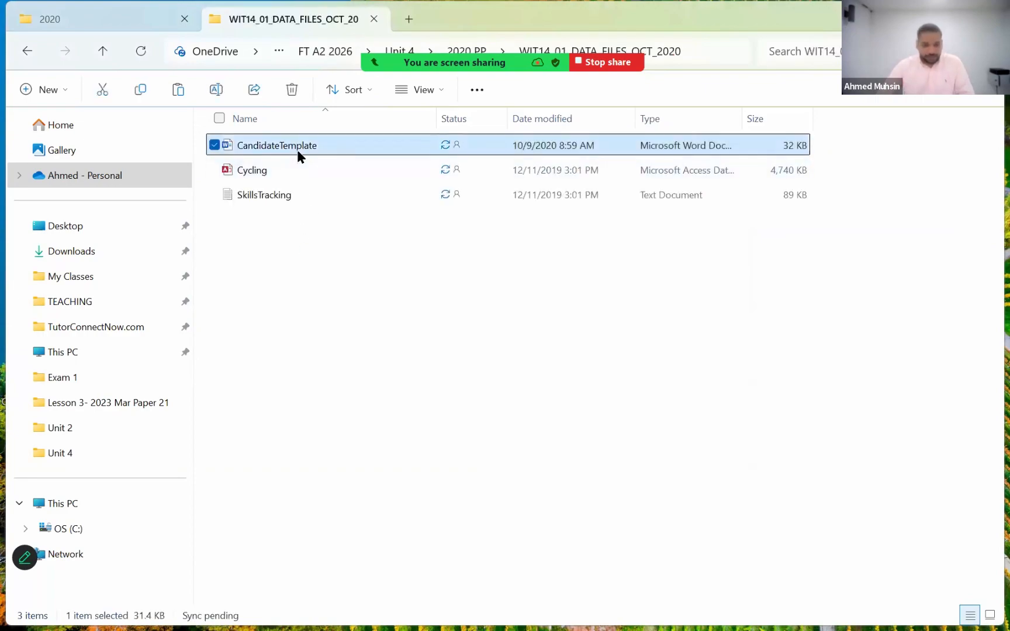
pyautogui.click(281, 177)
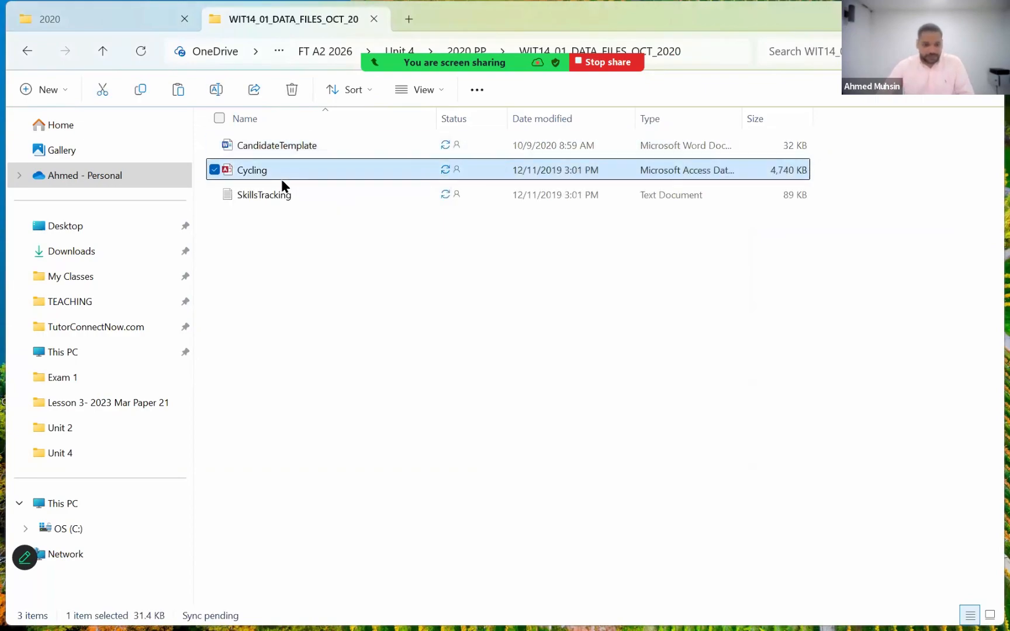
pyautogui.click(281, 194)
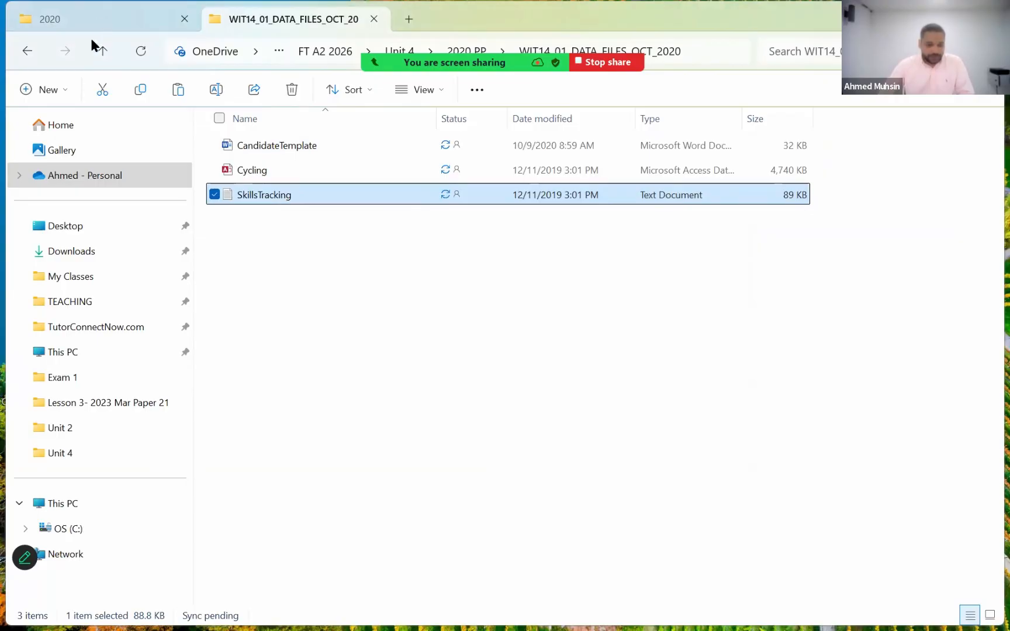
pyautogui.click(101, 52)
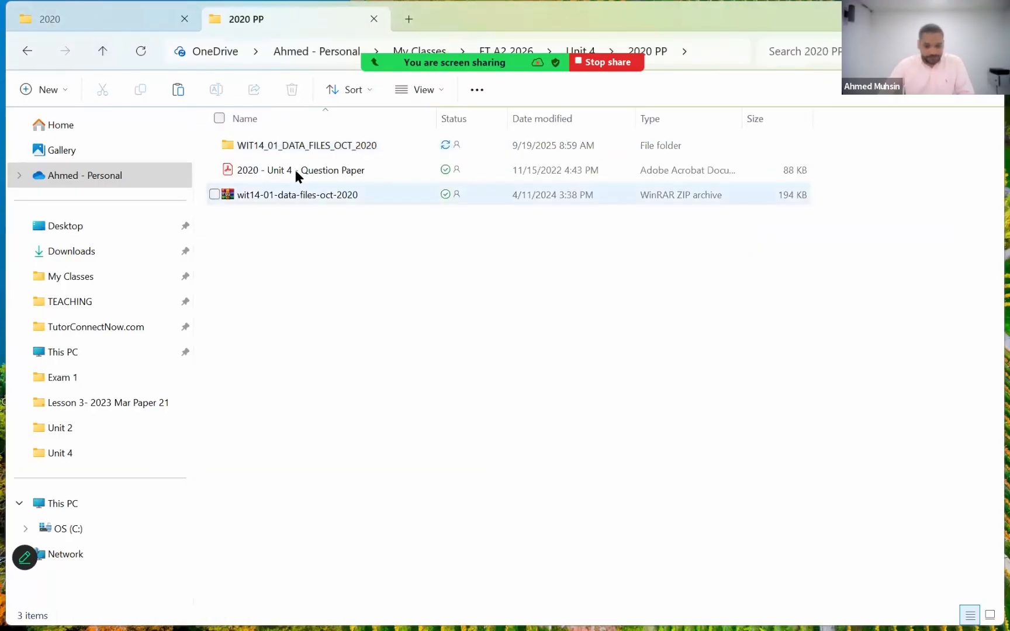
# - Open the 2020 - Unit 4 - Question Paper PDF full screen without the tools pane and read the Instructions on page 2
pyautogui.doubleClick(295, 173)
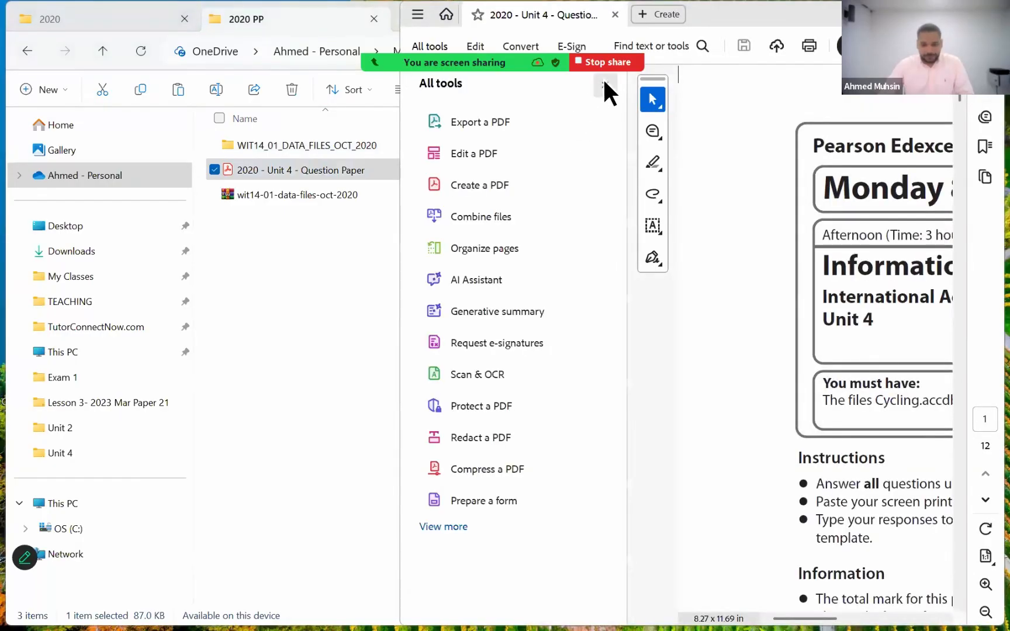
pyautogui.click(604, 83)
pyautogui.click(950, 13)
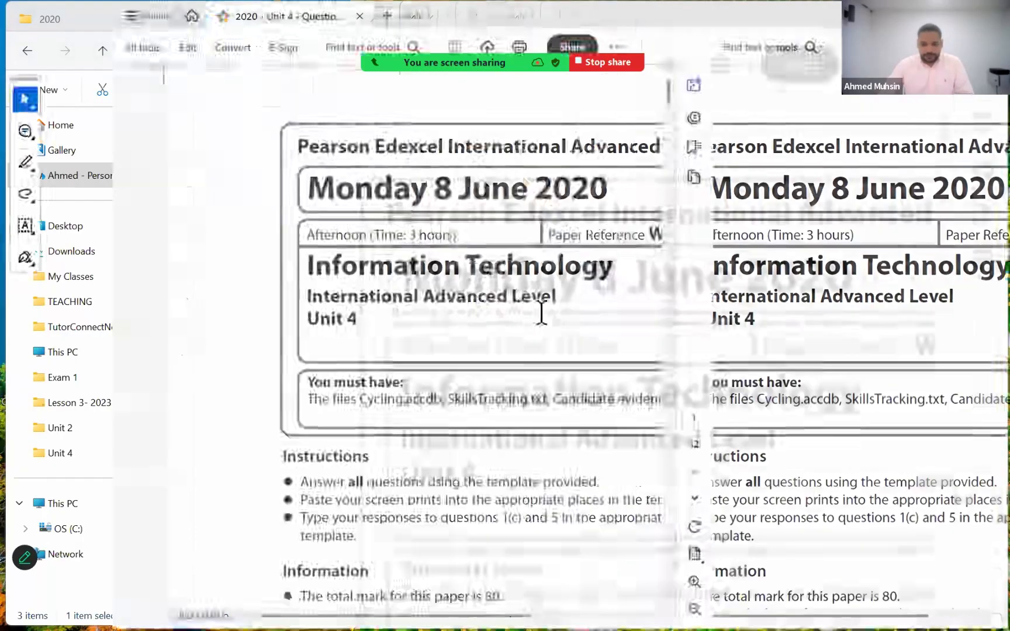
pyautogui.scroll(-8, 534, 325)
pyautogui.scroll(-6, 532, 326)
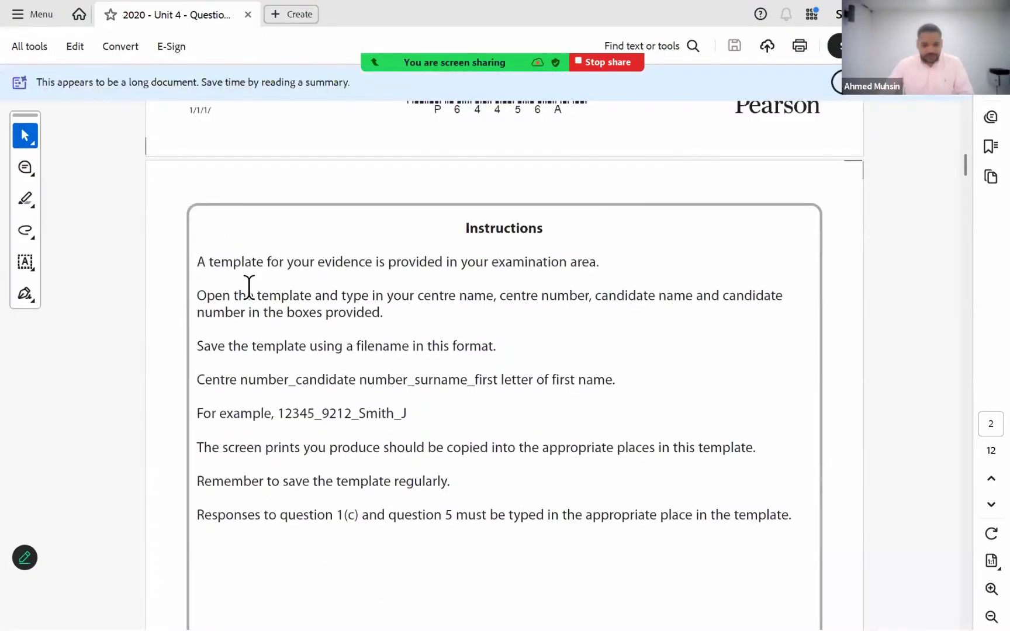
pyautogui.scroll(-2, 237, 252)
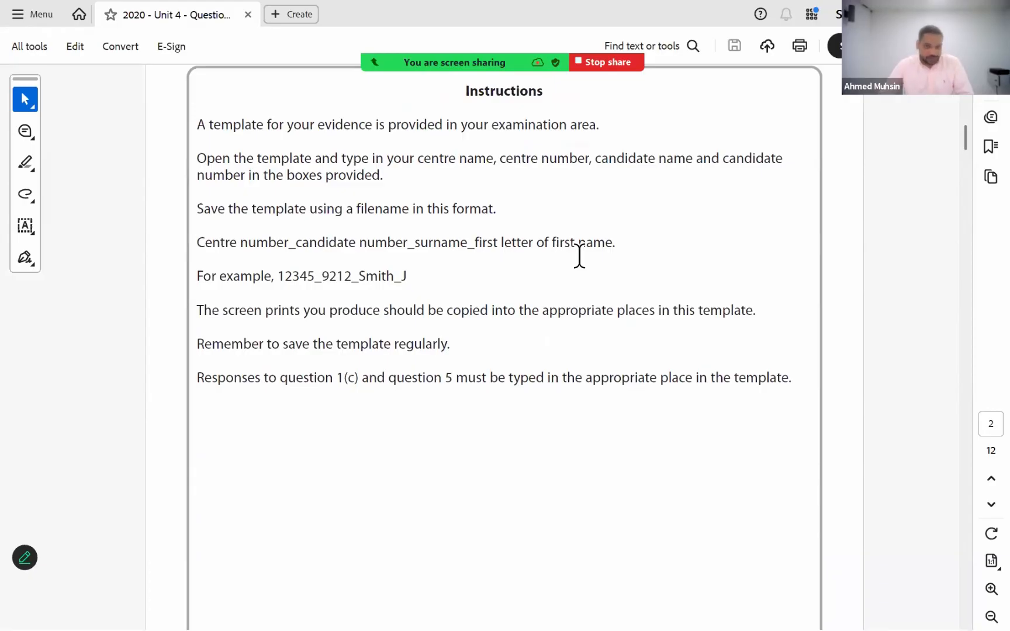
# - Switch back to File Explorer and open the CandidateTemplate Word document from the WIT14_01_DATA_FILES_OCT_2020 folder
pyautogui.click(920, 14)
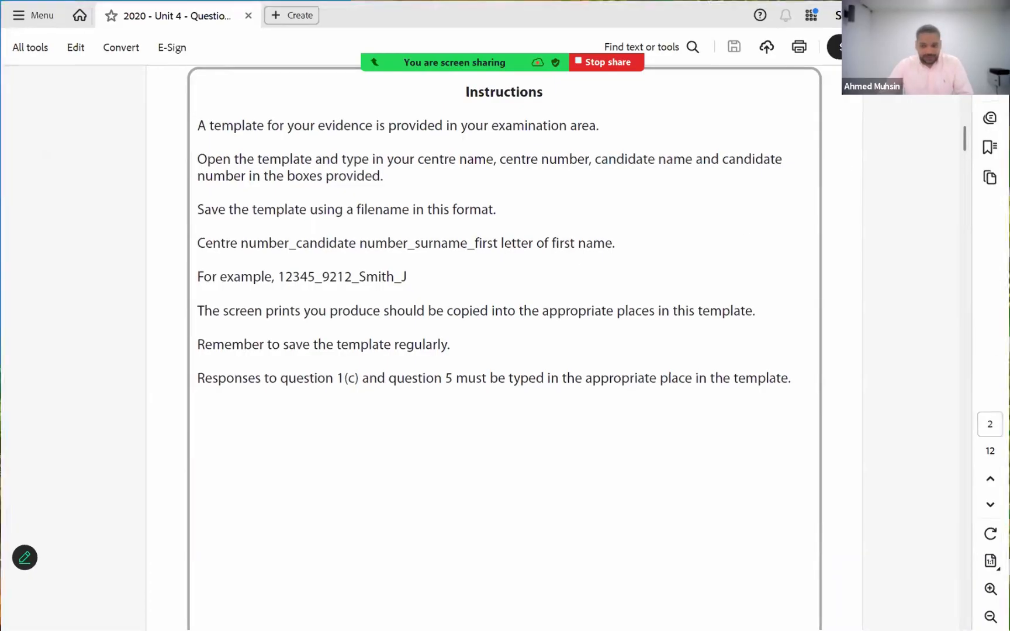
pyautogui.click(471, 328)
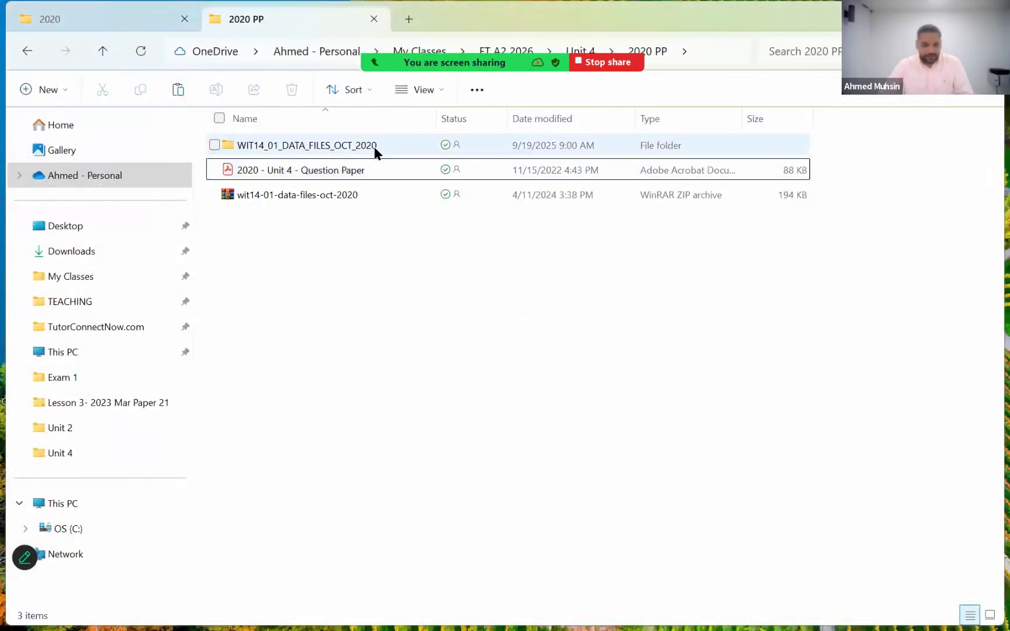
pyautogui.doubleClick(374, 150)
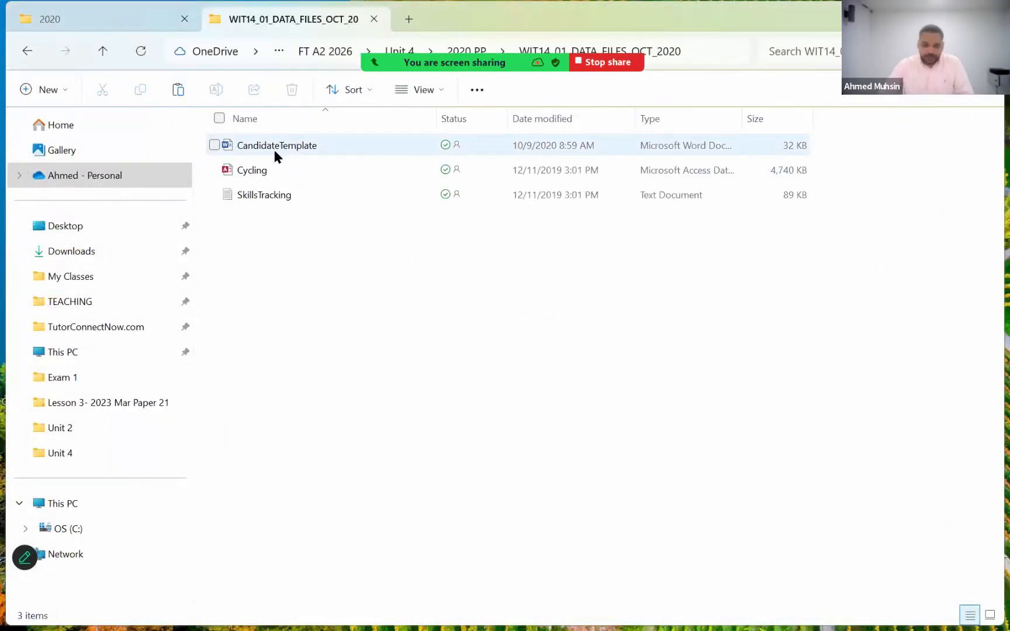
pyautogui.doubleClick(275, 150)
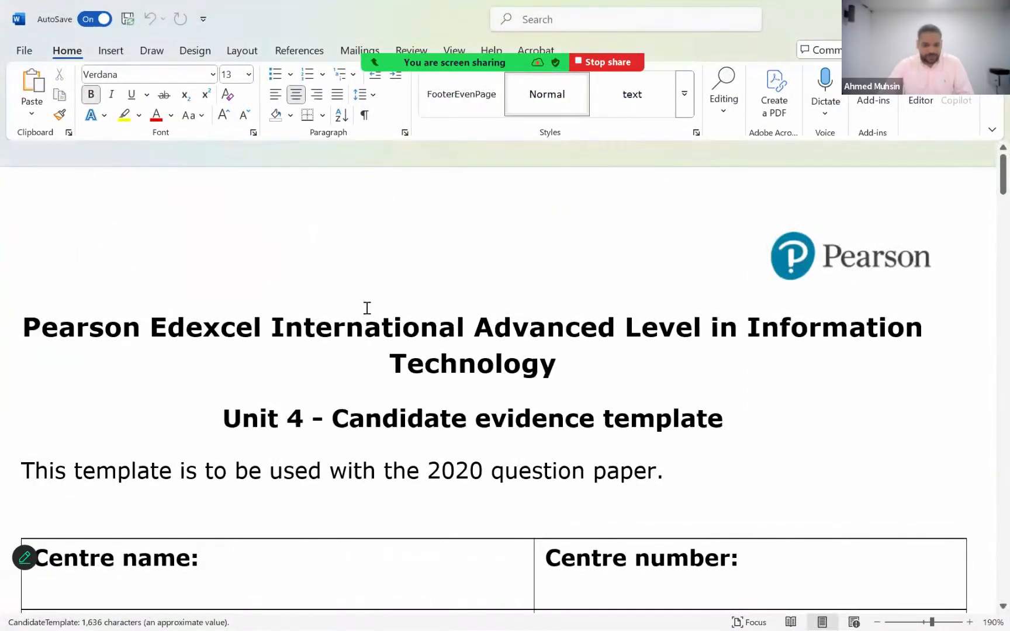
# - Fill in the centre name as "Platinum Business Academy" and the centre number as 1234 in the template's details table
pyautogui.scroll(-3, 270, 363)
pyautogui.click(272, 367)
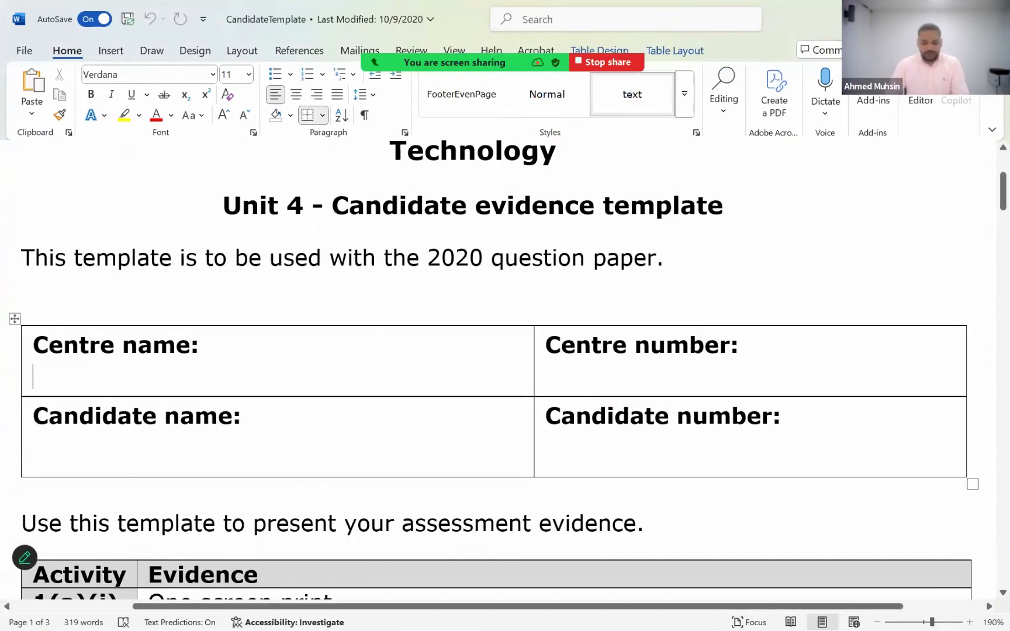
pyautogui.write('Platinum Bu')
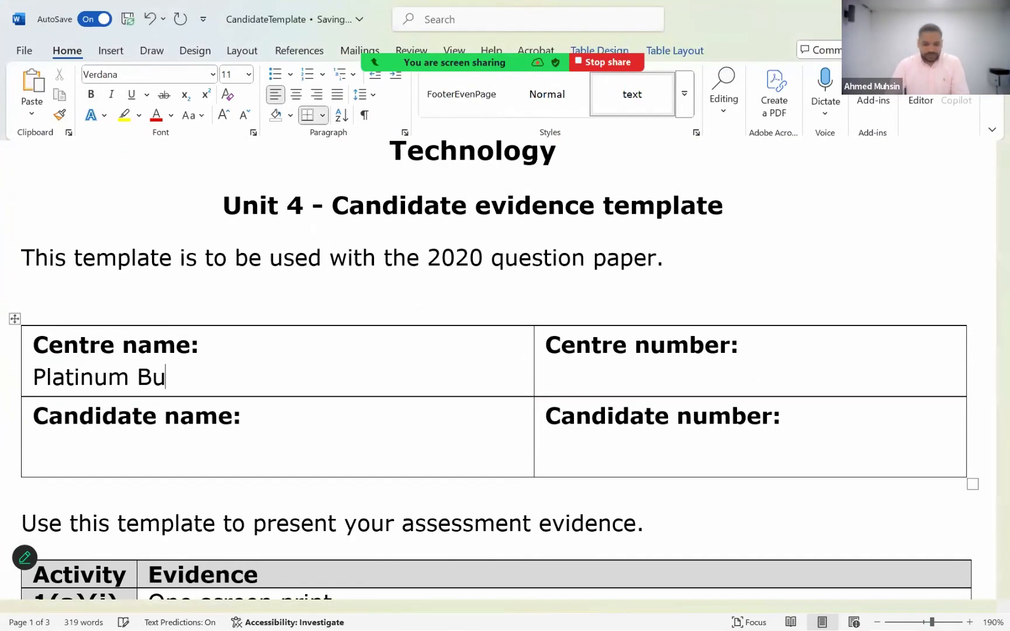
pyautogui.write('siness ')
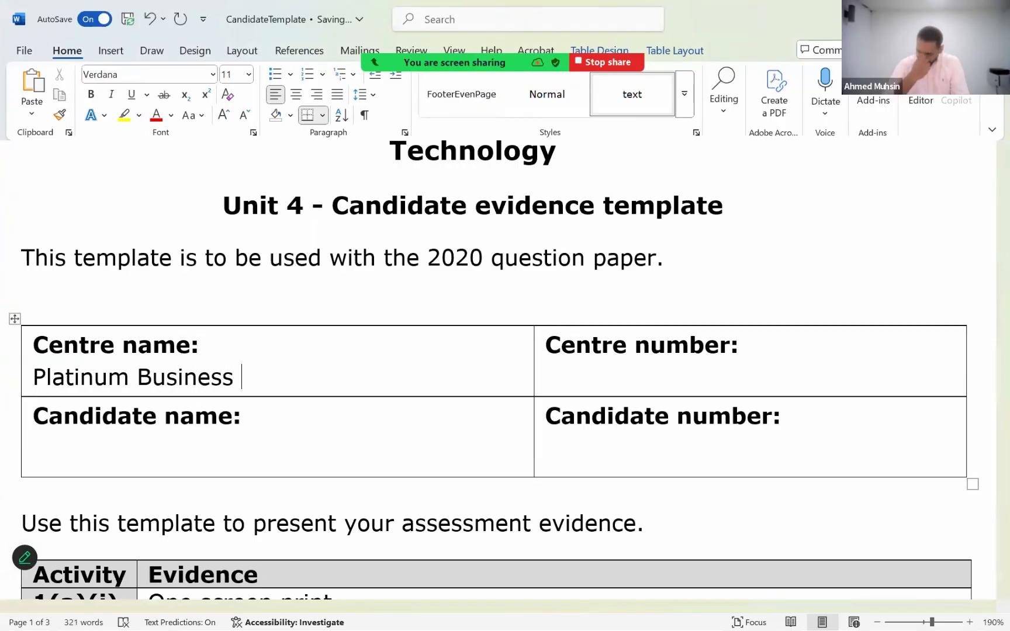
pyautogui.write('Acad')
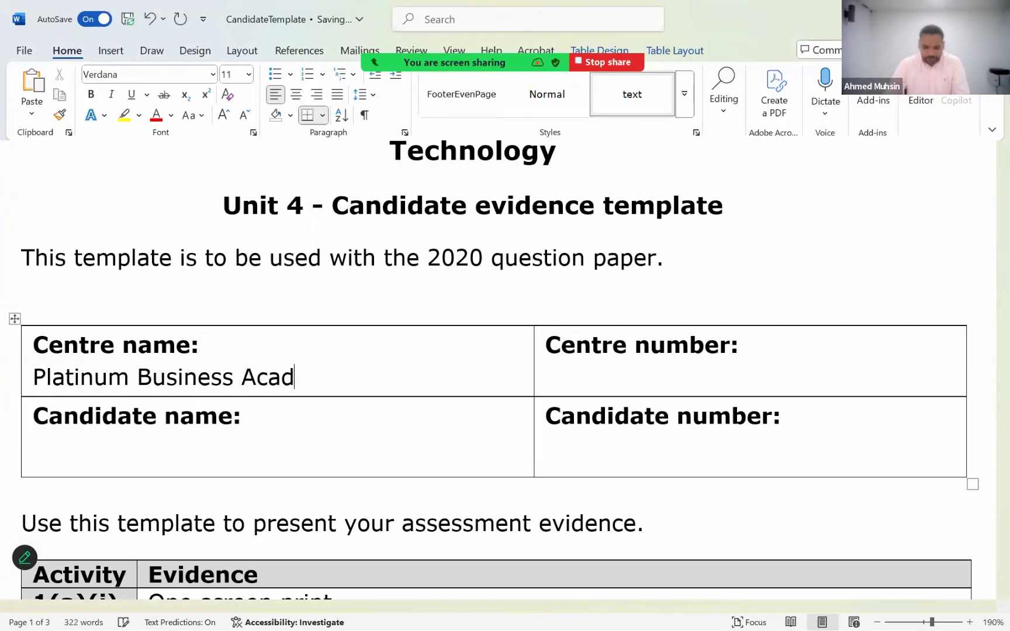
pyautogui.write('emy')
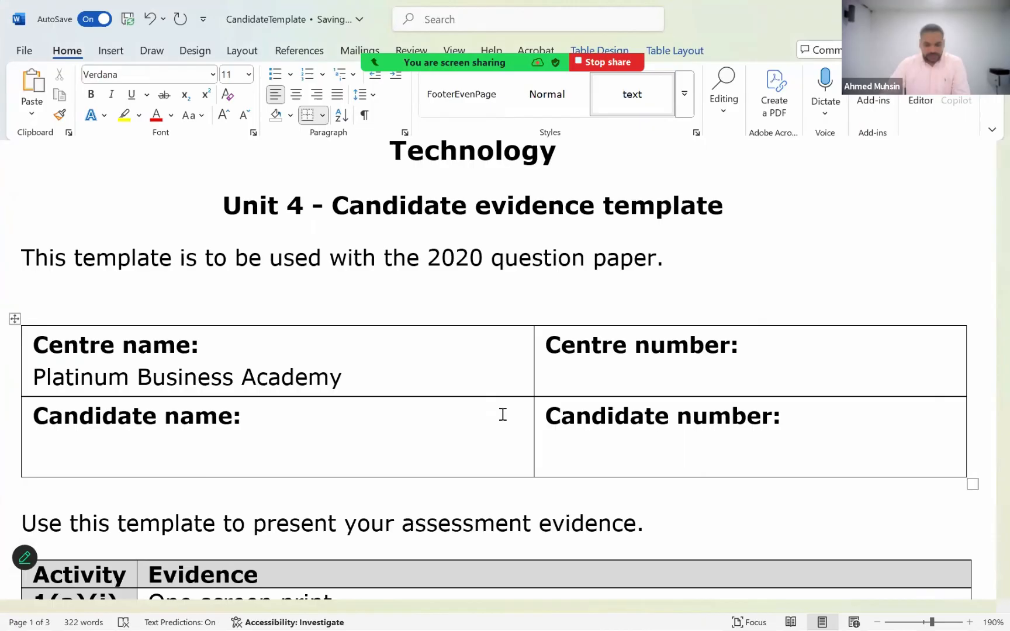
pyautogui.click(572, 379)
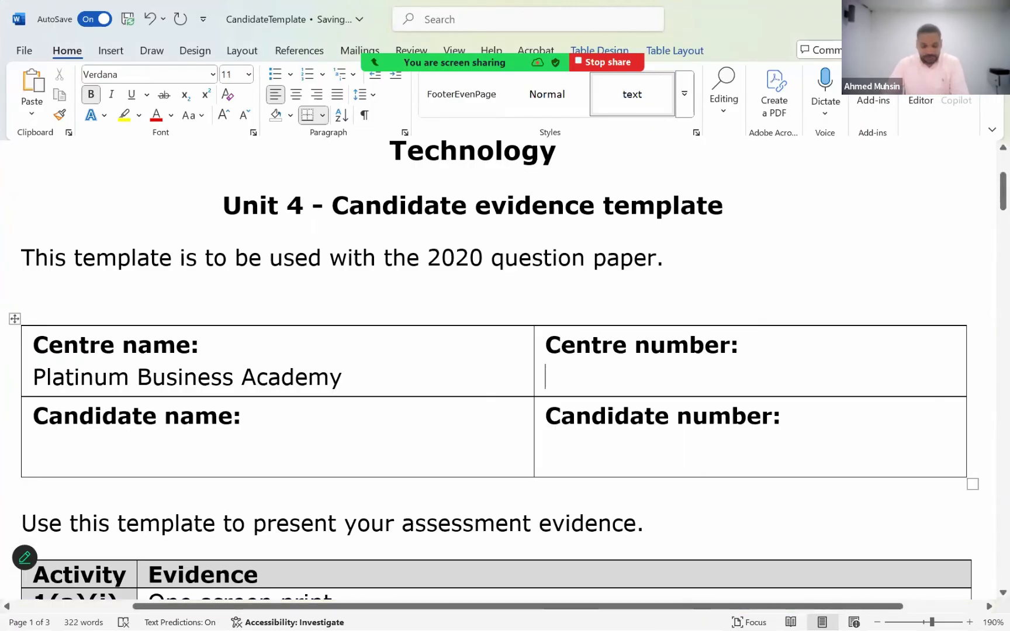
pyautogui.write('1234')
# - Fill in the candidate's full name and candidate number in the template's details table
pyautogui.click(124, 463)
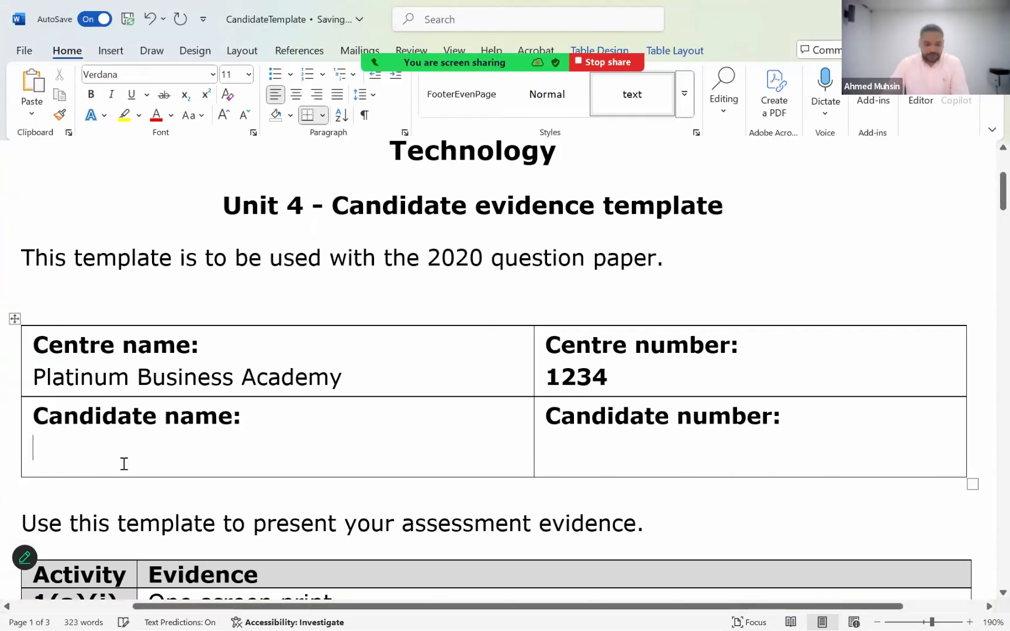
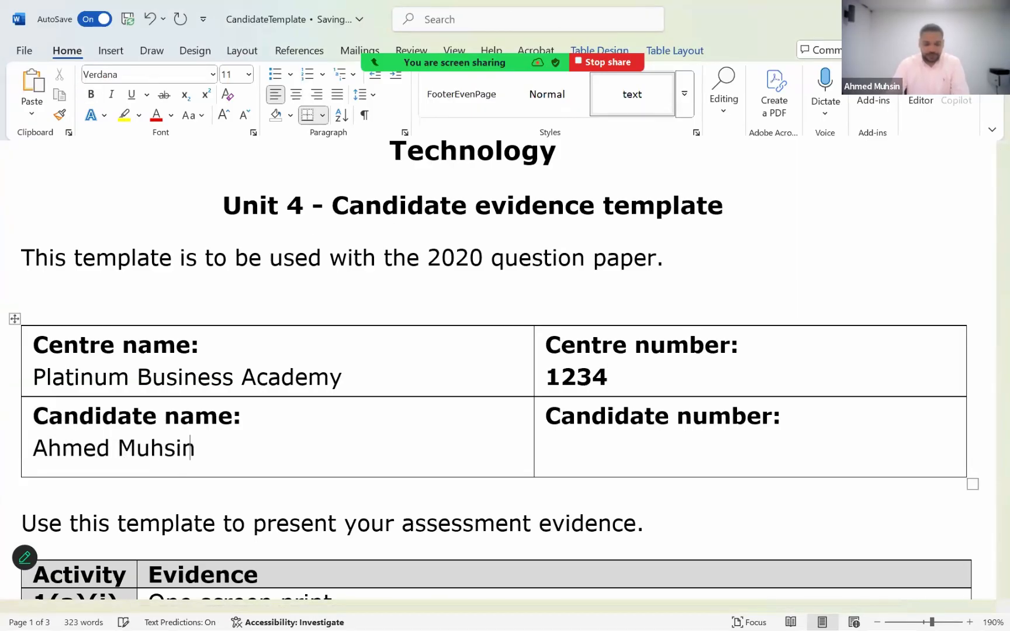
pyautogui.click(547, 458)
pyautogui.write('12')
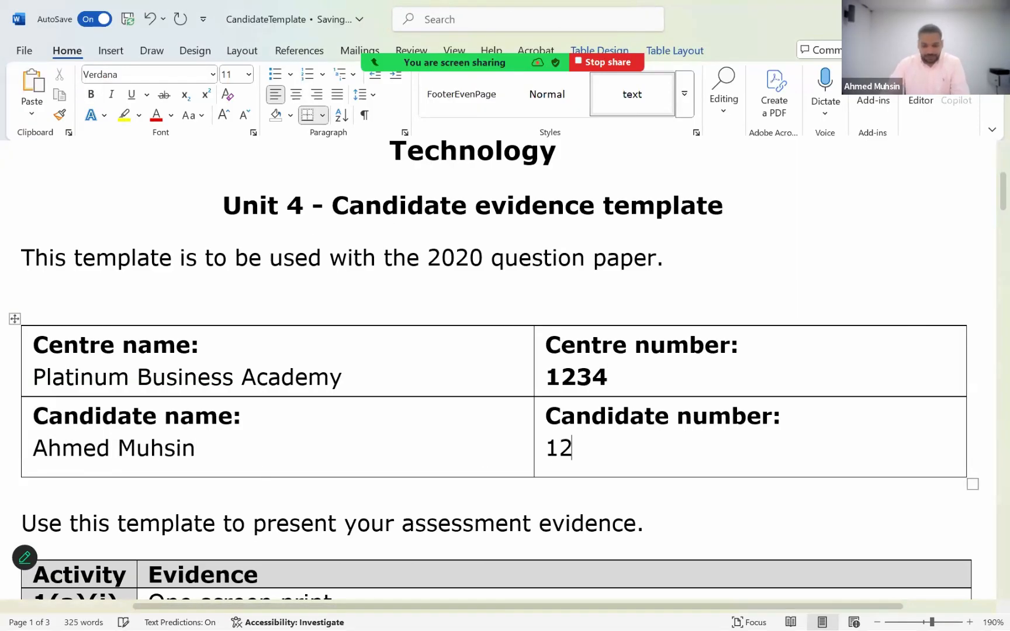
pyautogui.write('34')
pyautogui.scroll(-1, 658, 344)
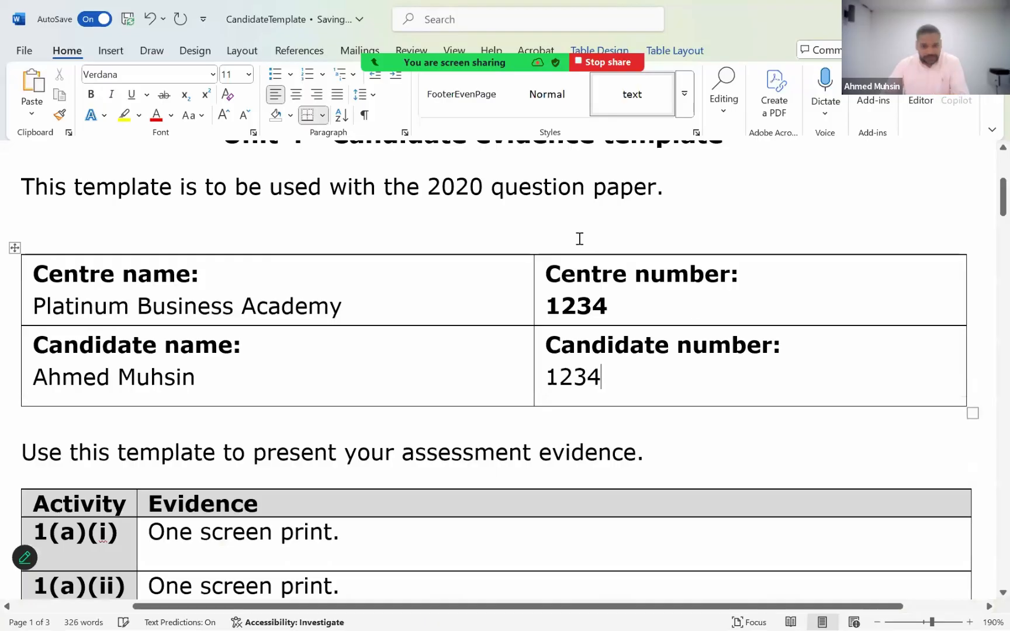
# - Start saving a copy of CandidateTemplate as a Word document in the WIT14_01_DATA_FILES_OCT_2020 folder
pyautogui.click(39, 53)
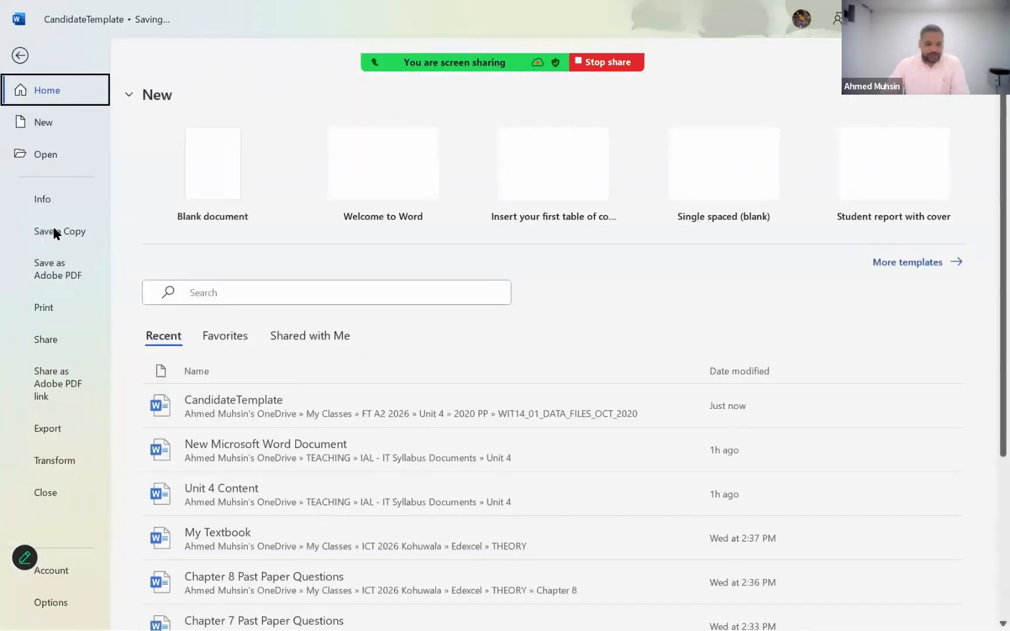
pyautogui.click(20, 56)
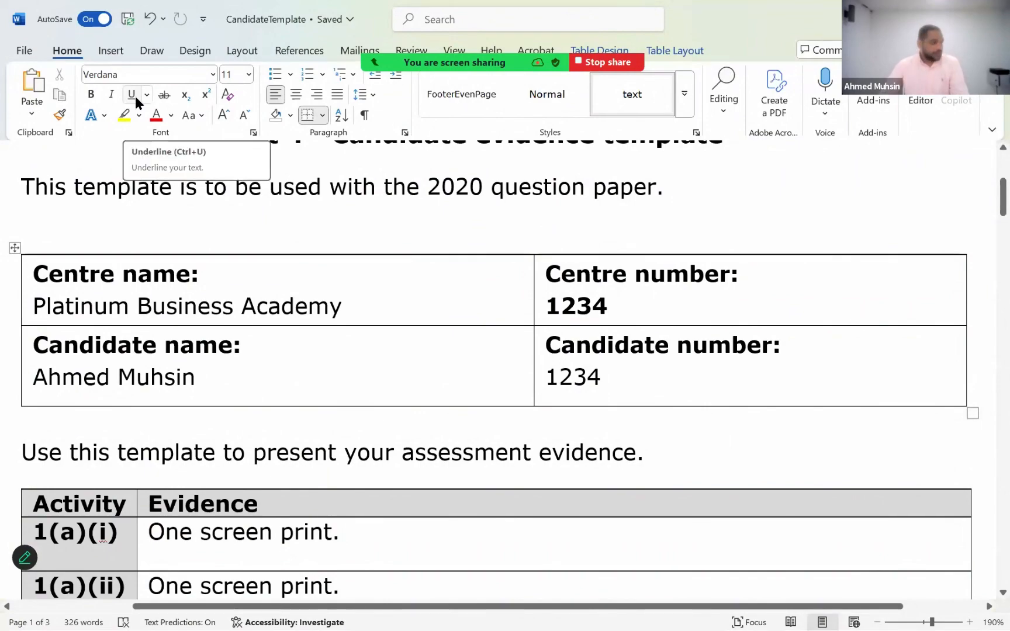
pyautogui.click(35, 53)
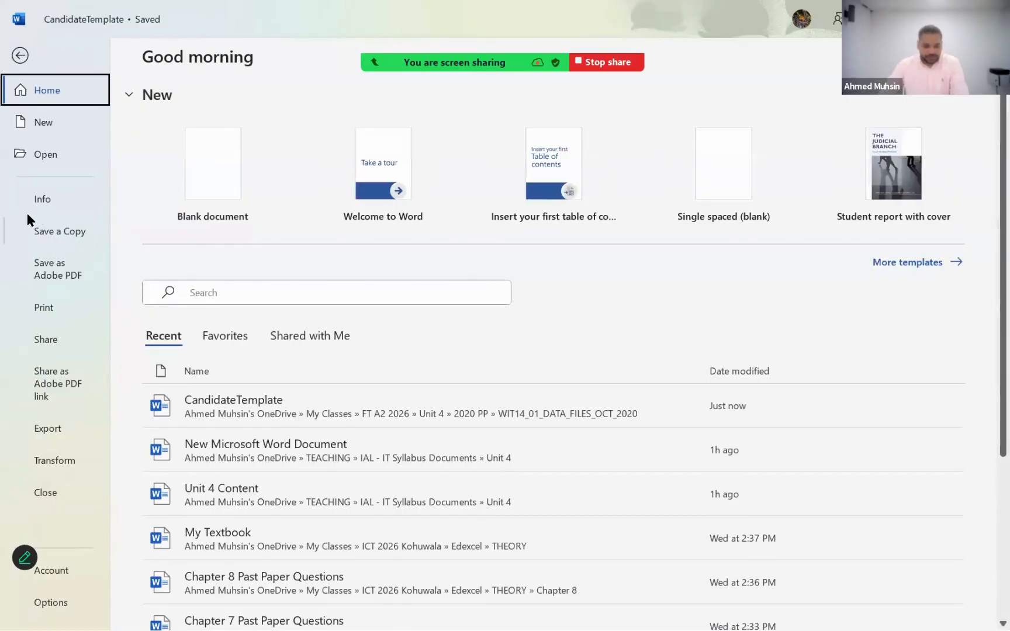
pyautogui.click(49, 233)
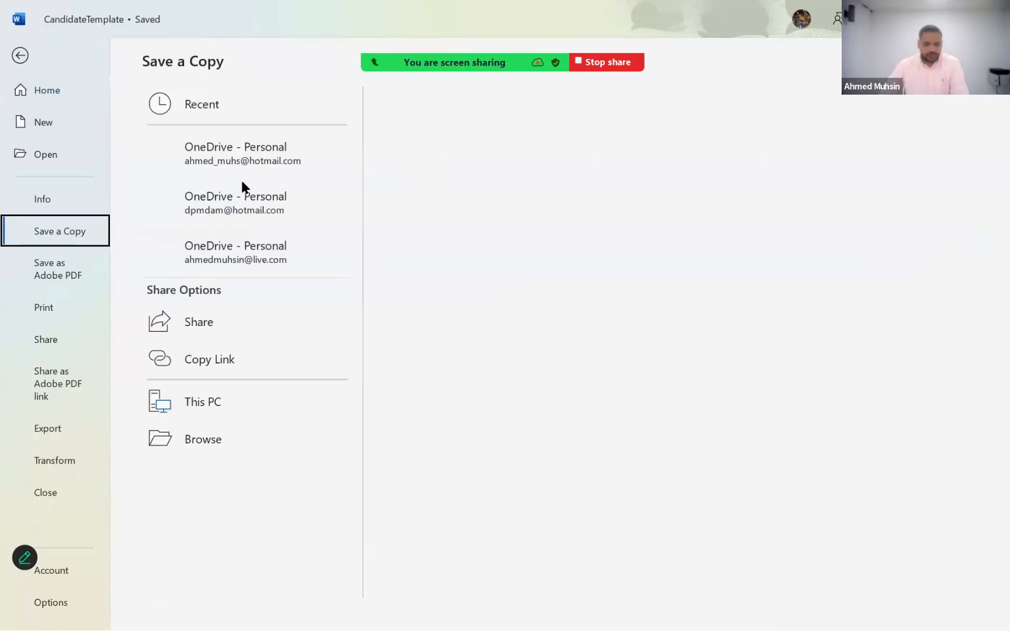
pyautogui.click(209, 478)
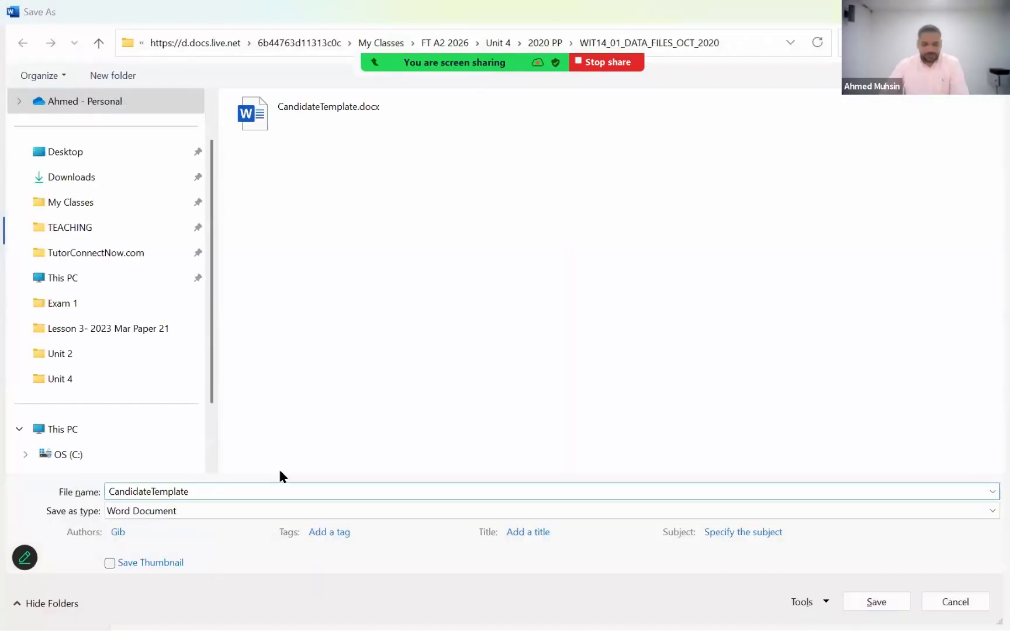
# - Check the paper's filename format and save the copy named with centre number, candidate number, surname and first initial, separated by underscores
pyautogui.hotkey('alt', 'Tab')
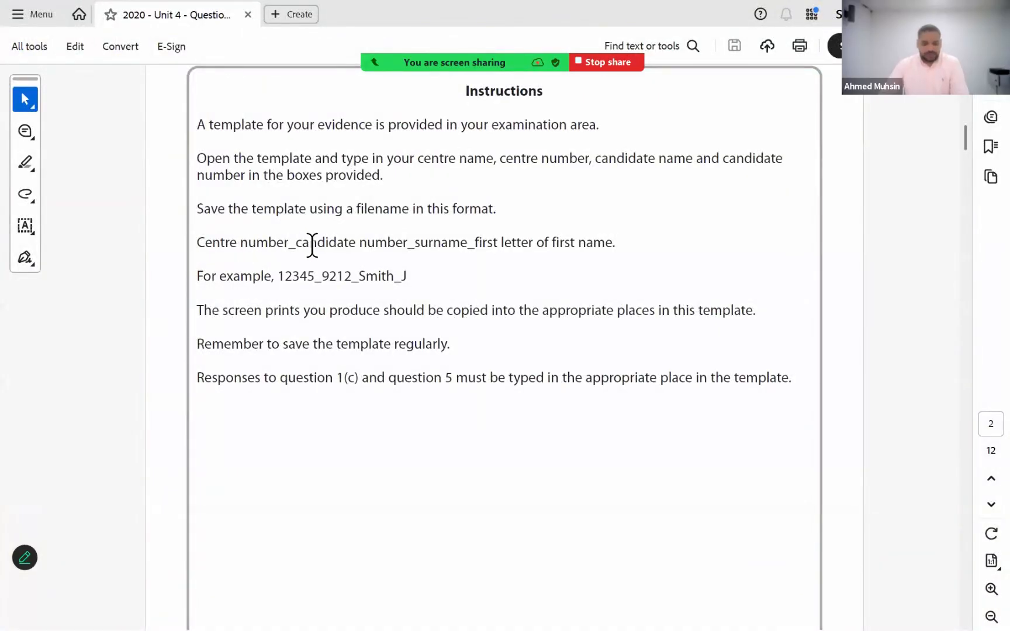
pyautogui.hotkey('alt', 'Tab')
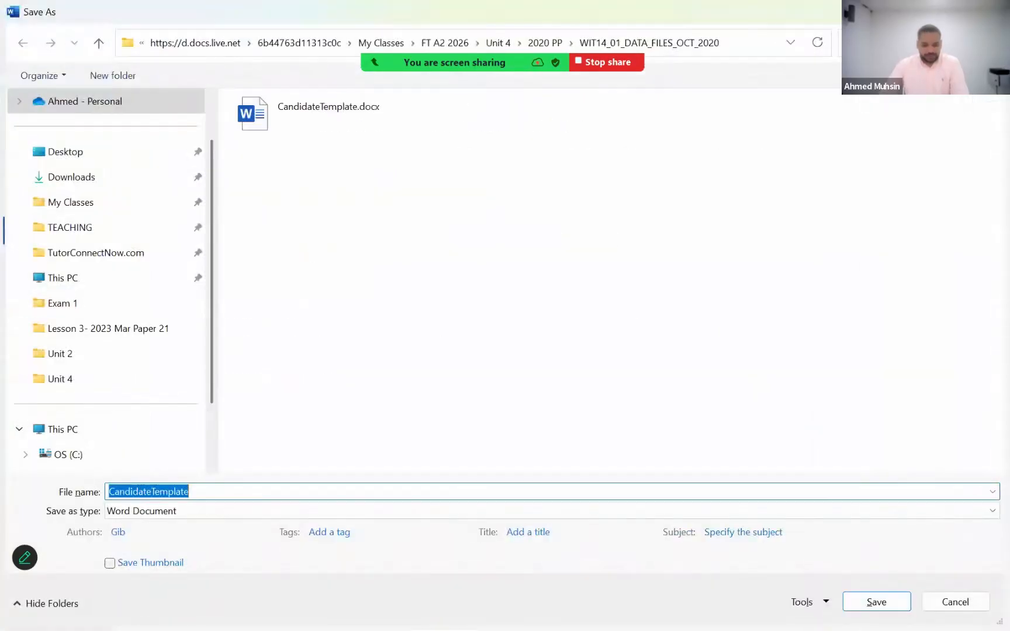
pyautogui.write('1234_1234')
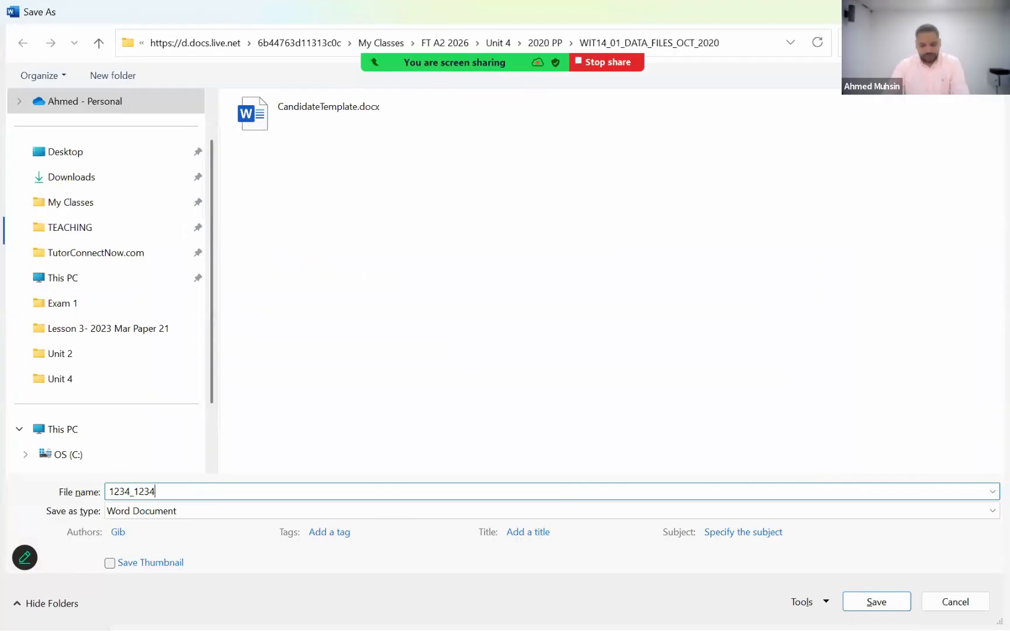
pyautogui.write('_')
pyautogui.hotkey('alt', 'Tab')
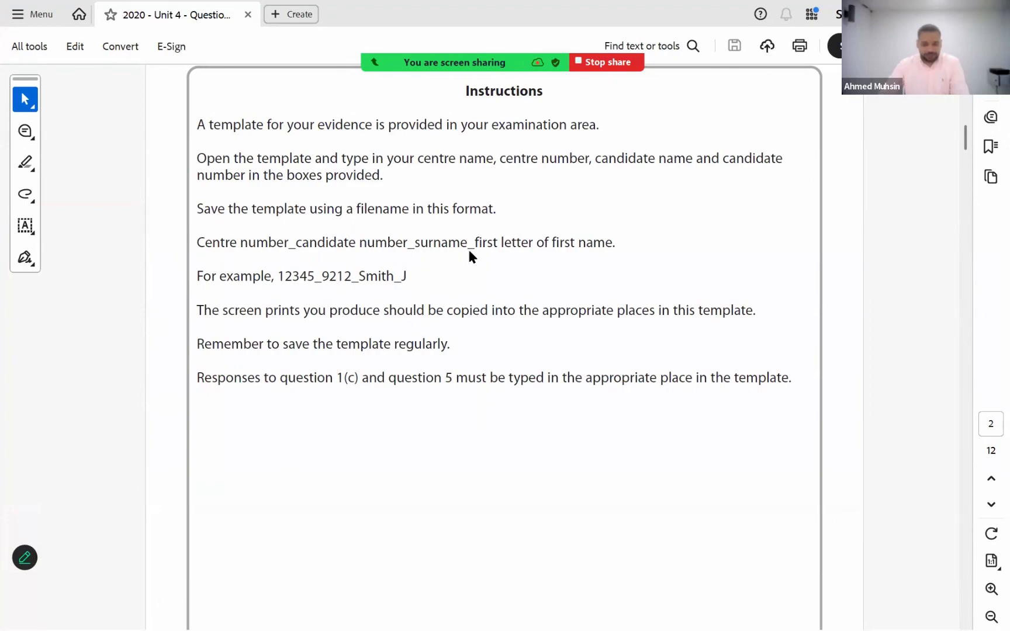
pyautogui.hotkey('alt', 'Tab')
pyautogui.click(304, 495)
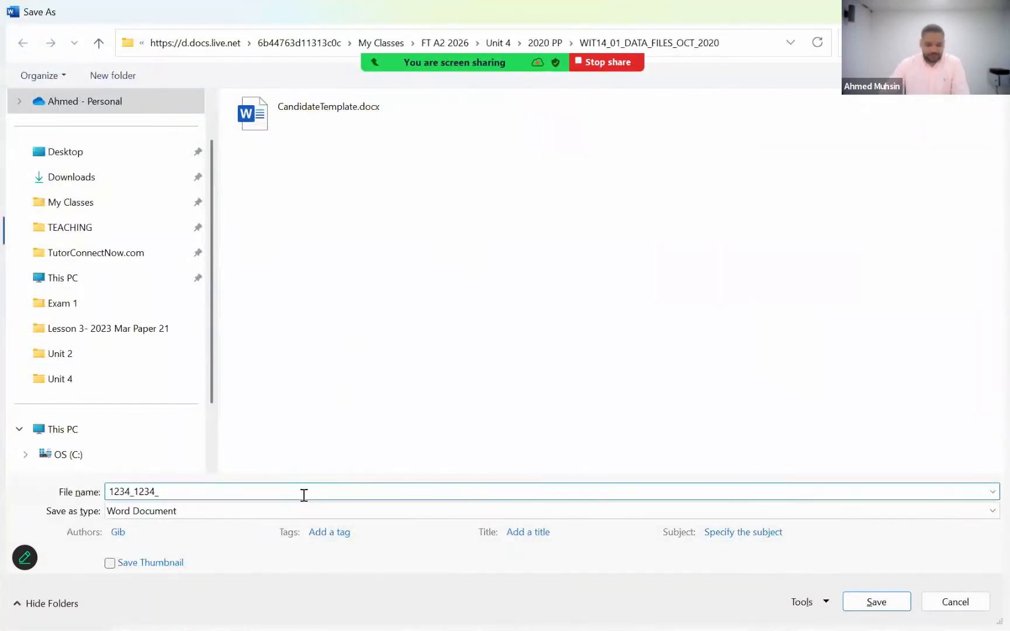
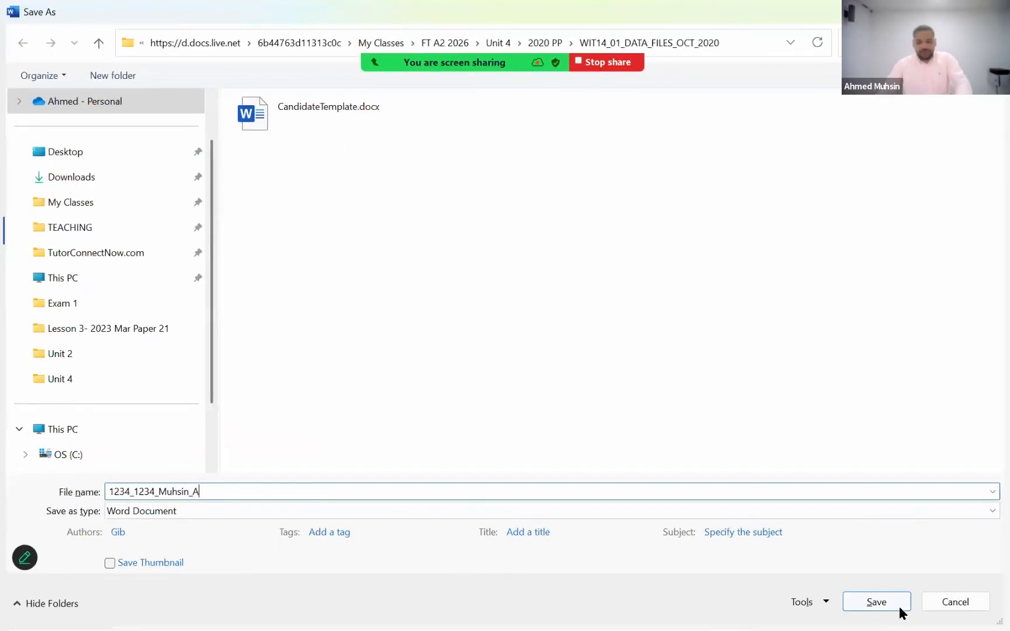
pyautogui.click(893, 607)
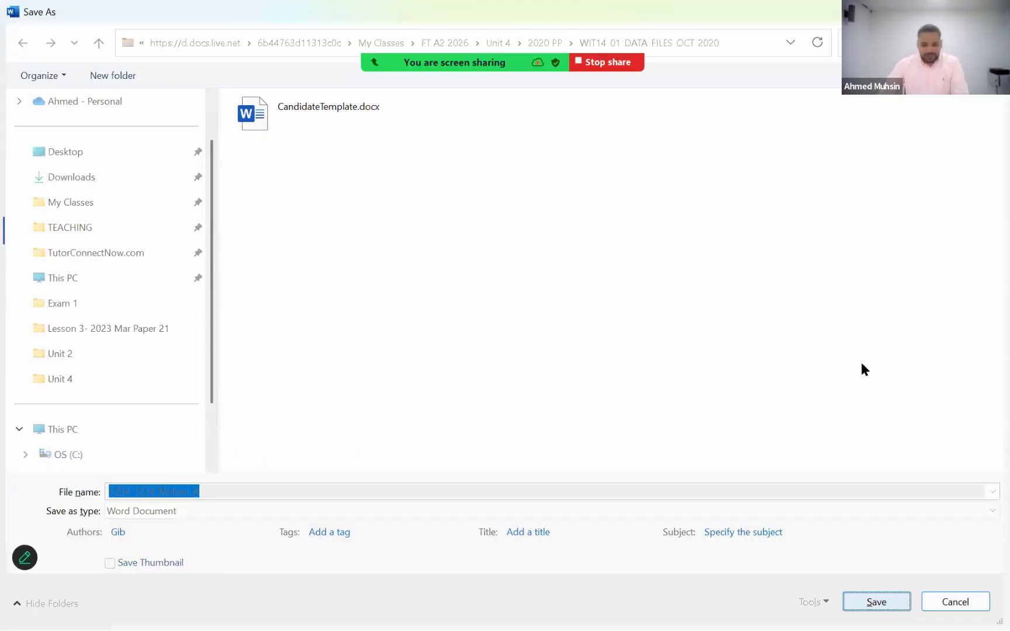
# - Finish saving the renamed template copy, then read the question about spaces in the last name in the meeting chat and close the chat
pyautogui.click(857, 602)
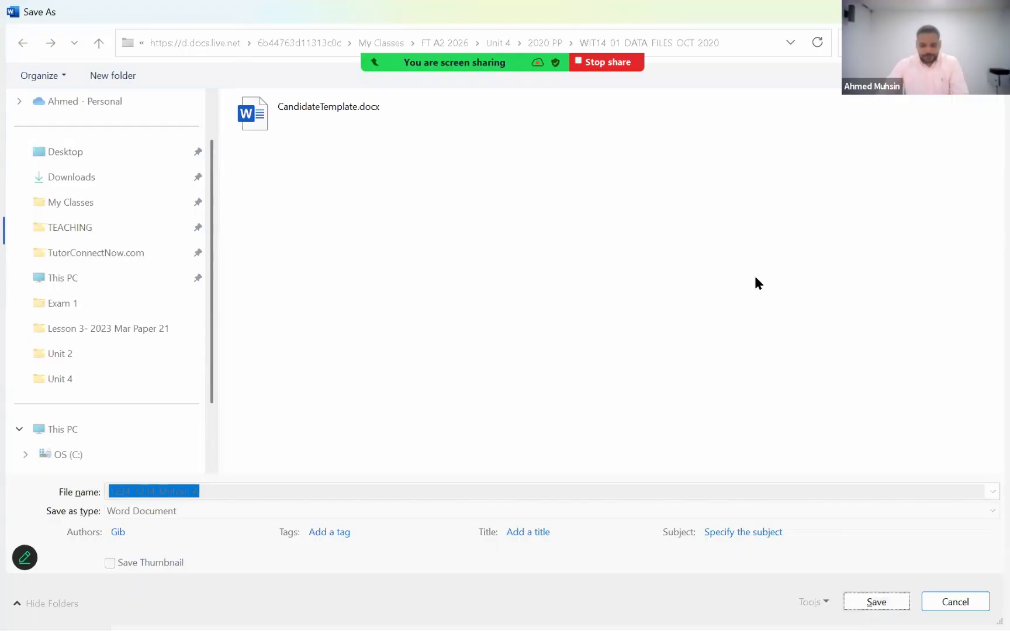
pyautogui.click(563, 91)
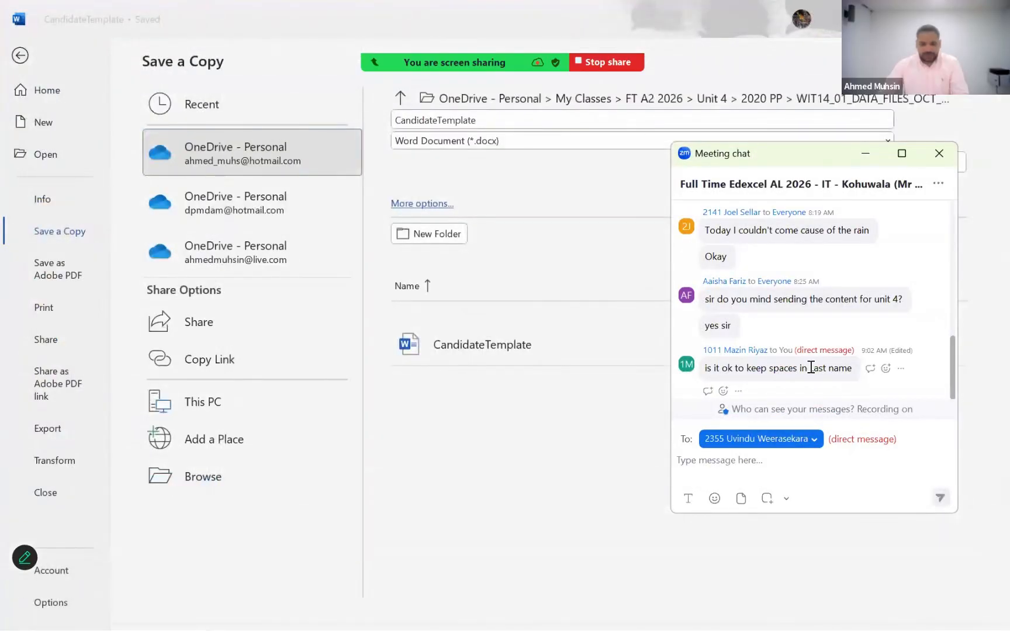
pyautogui.moveTo(756, 368); pyautogui.dragTo(811, 367)
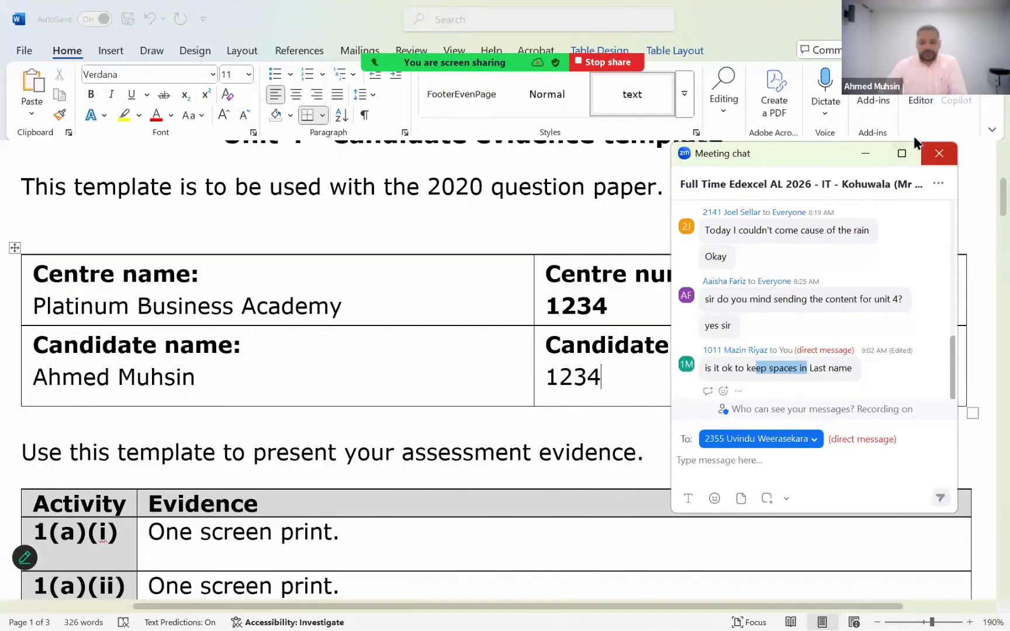
pyautogui.click(937, 153)
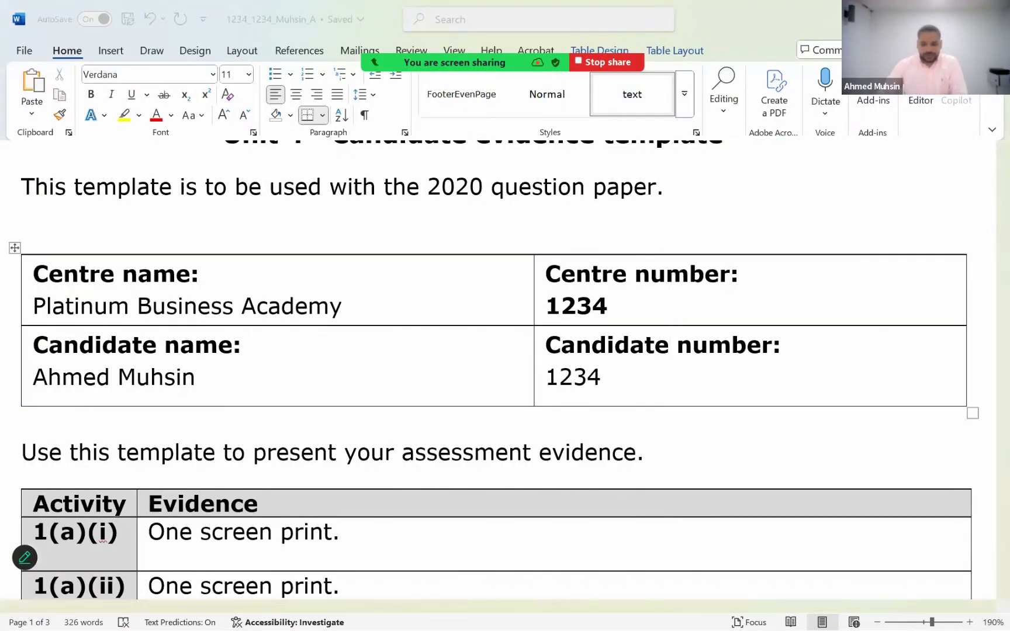
# - Switch to the question paper PDF, review the remaining template instructions and bring up the page 3 Scenario at 127% zoom
pyautogui.hotkey('alt', 'Tab')
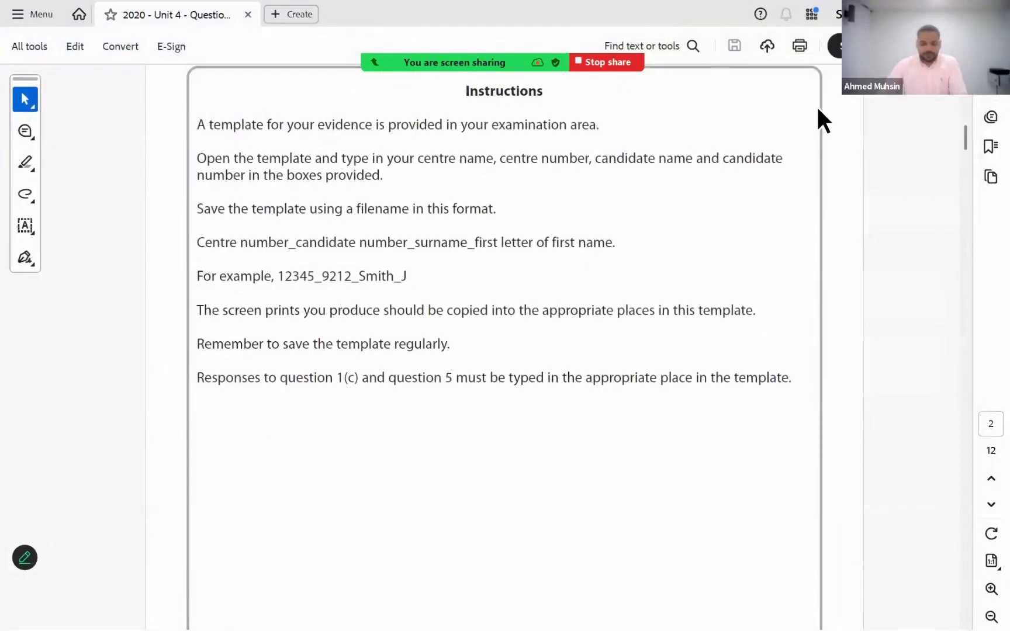
pyautogui.hotkey('alt', 'Tab')
pyautogui.click(454, 208)
pyautogui.scroll(-5, 495, 374)
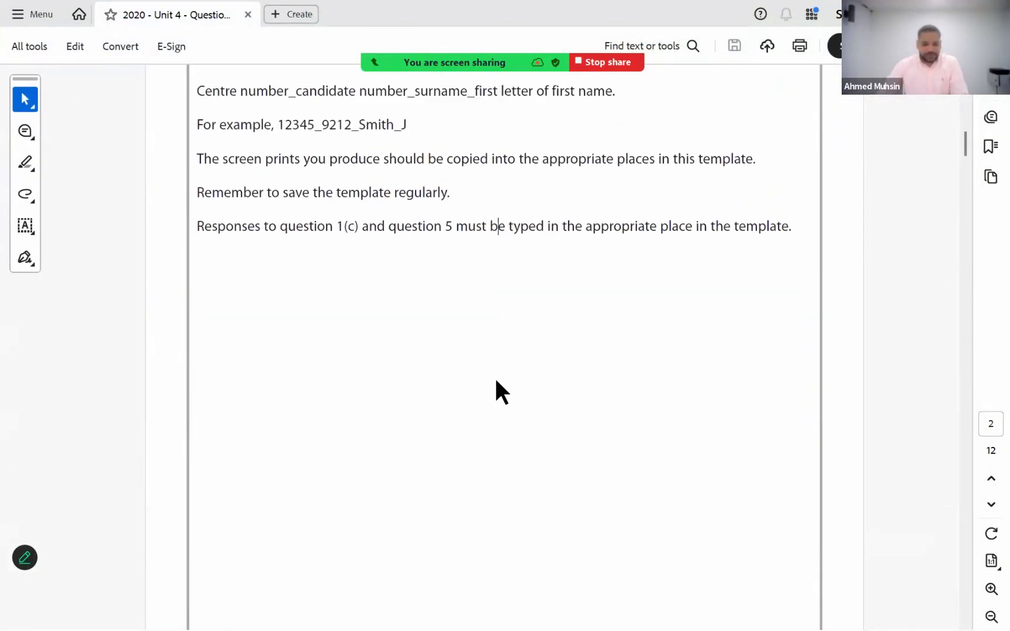
pyautogui.scroll(2, 485, 328)
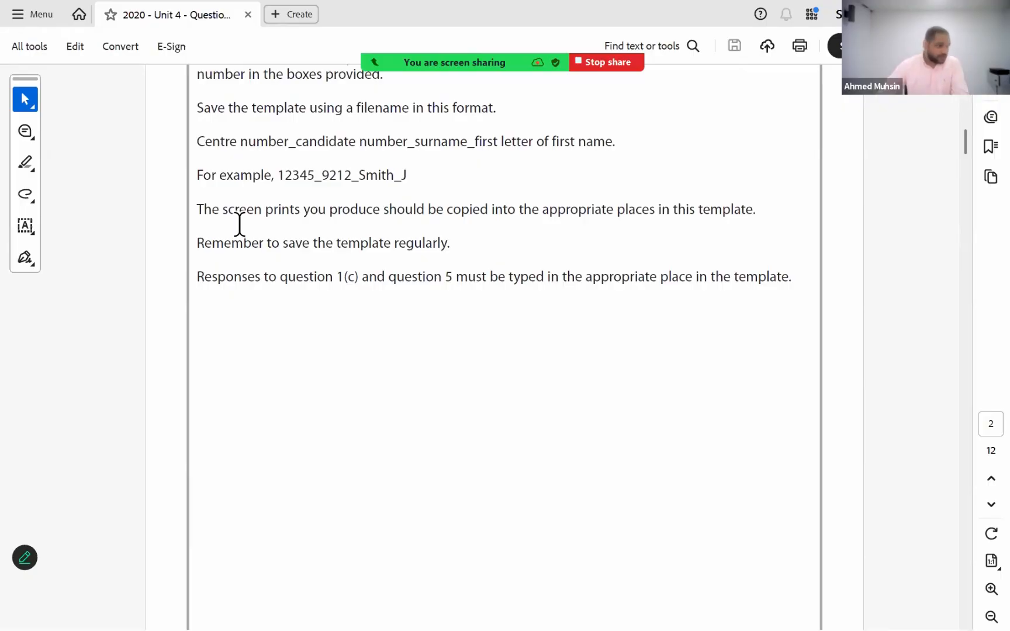
pyautogui.scroll(-5, 312, 327)
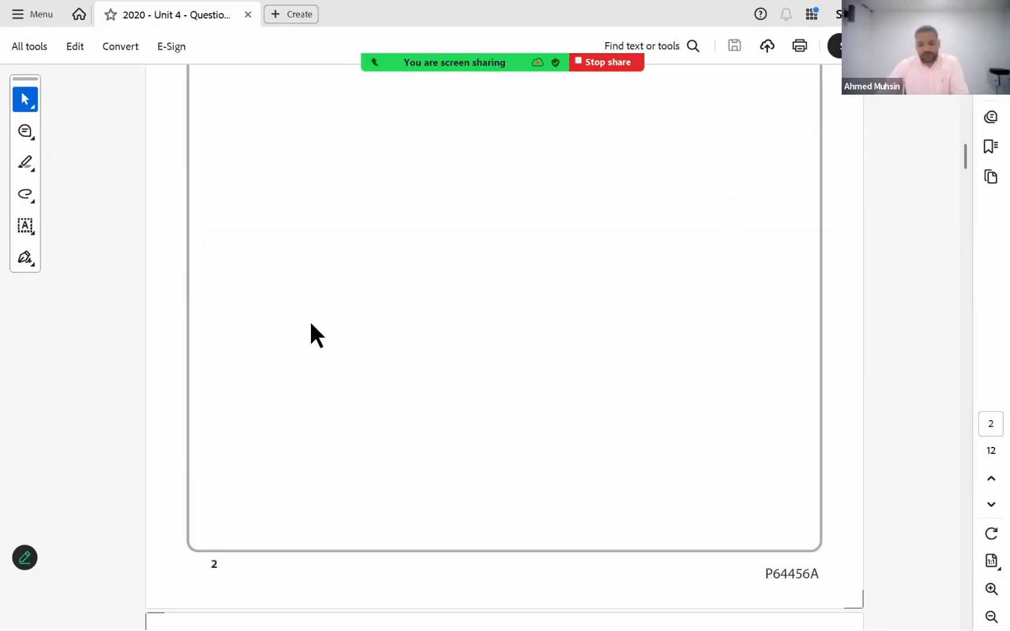
pyautogui.scroll(-10, 311, 324)
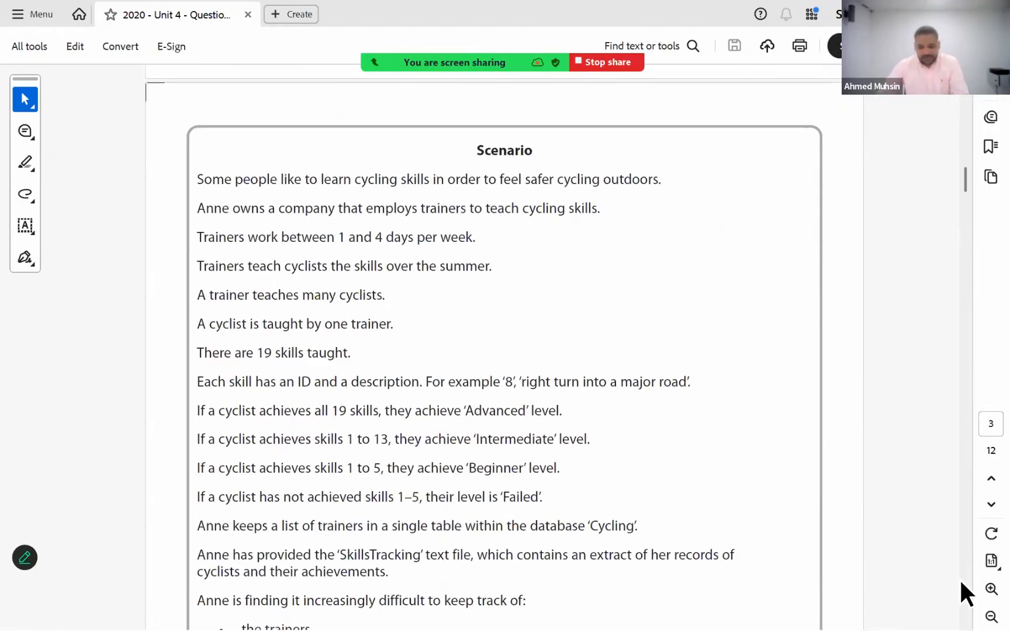
pyautogui.click(992, 589)
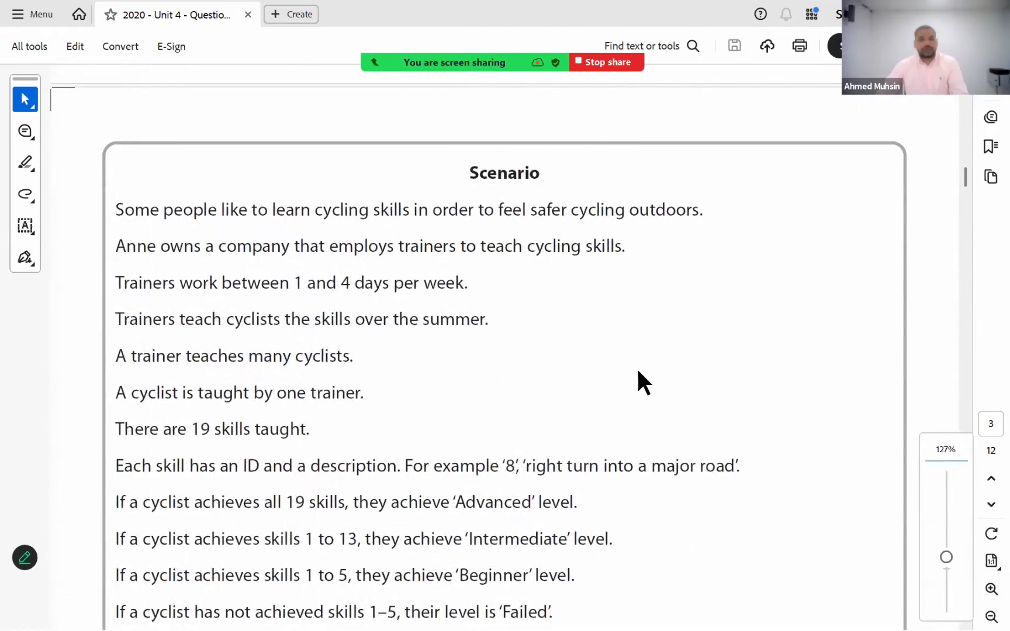
pyautogui.scroll(-1, 638, 372)
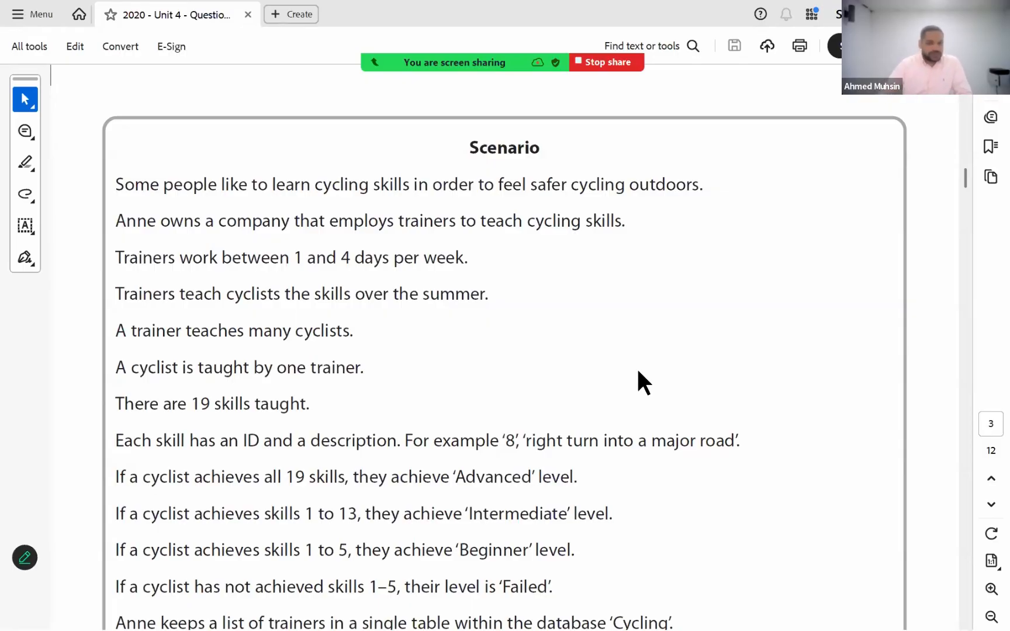
pyautogui.click(27, 162)
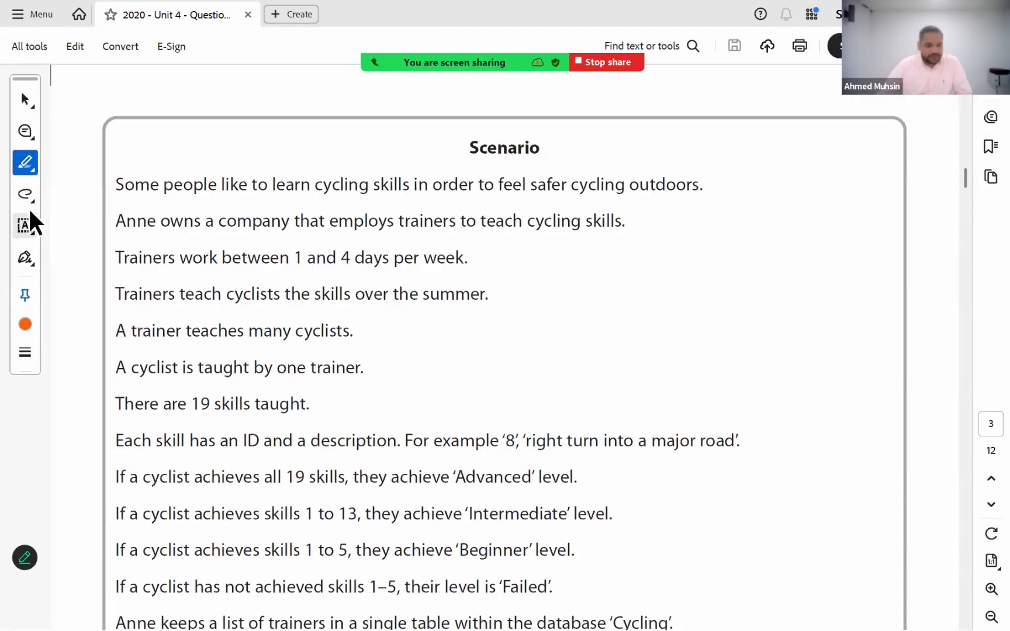
pyautogui.click(25, 197)
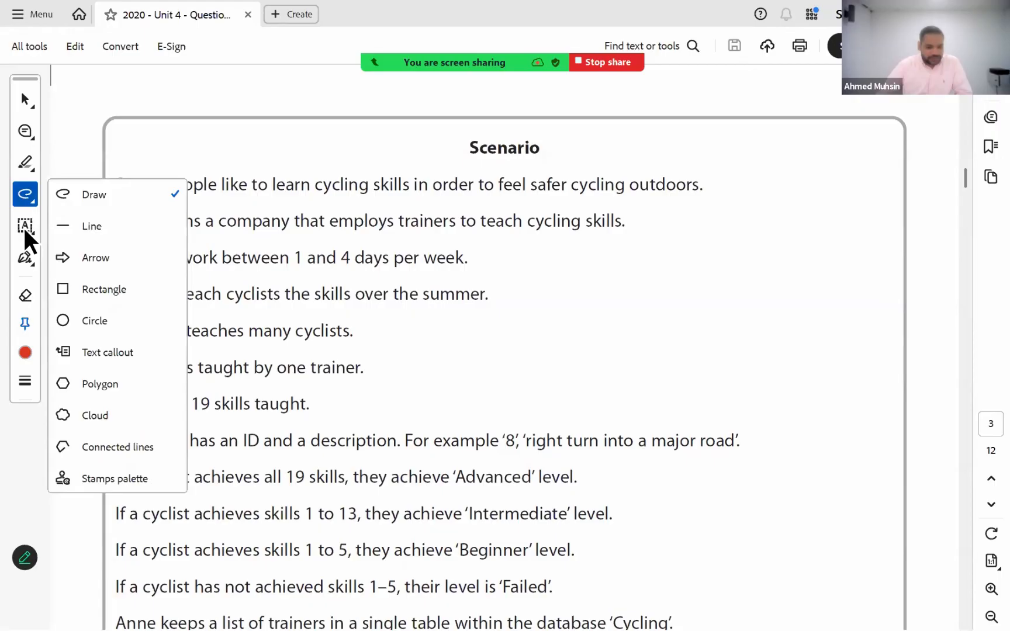
pyautogui.click(25, 295)
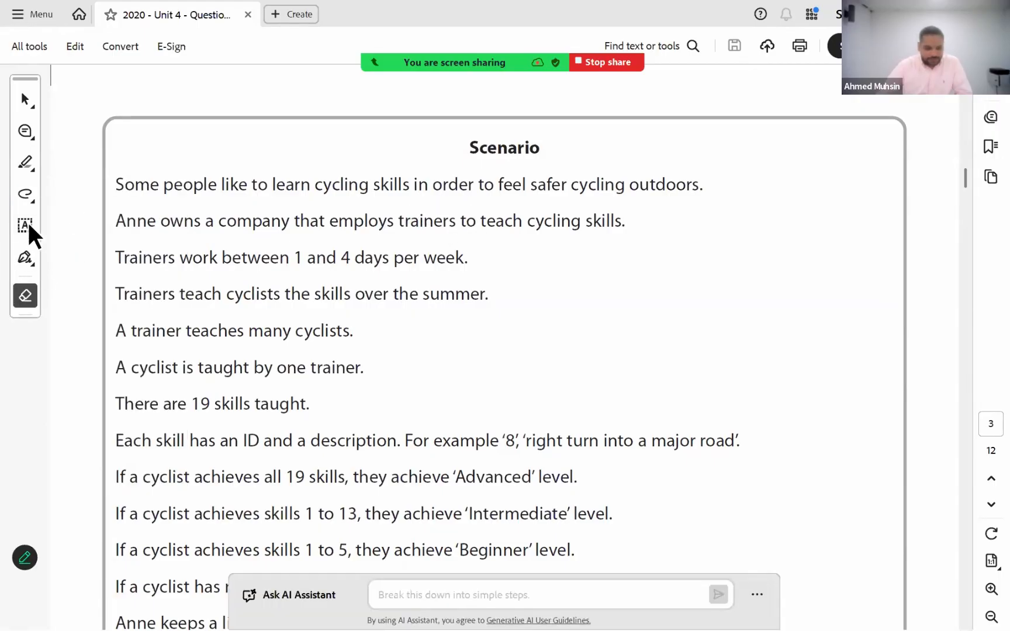
pyautogui.click(29, 193)
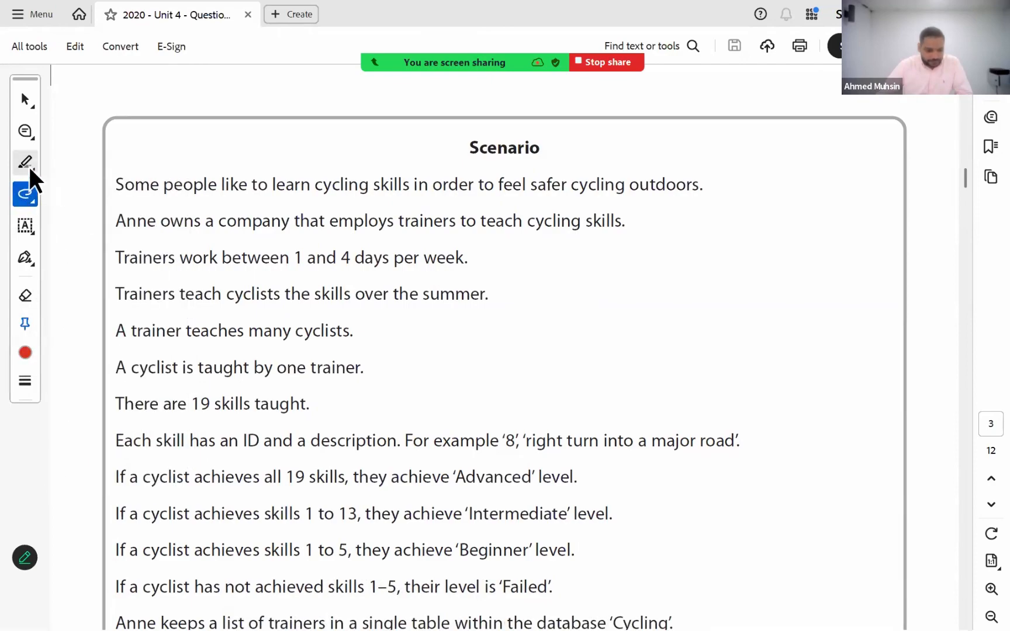
# - Highlight in orange the word "trainers" in the Scenario's second sentence and "cyclists" in its fourth sentence
pyautogui.click(30, 167)
pyautogui.click(76, 163)
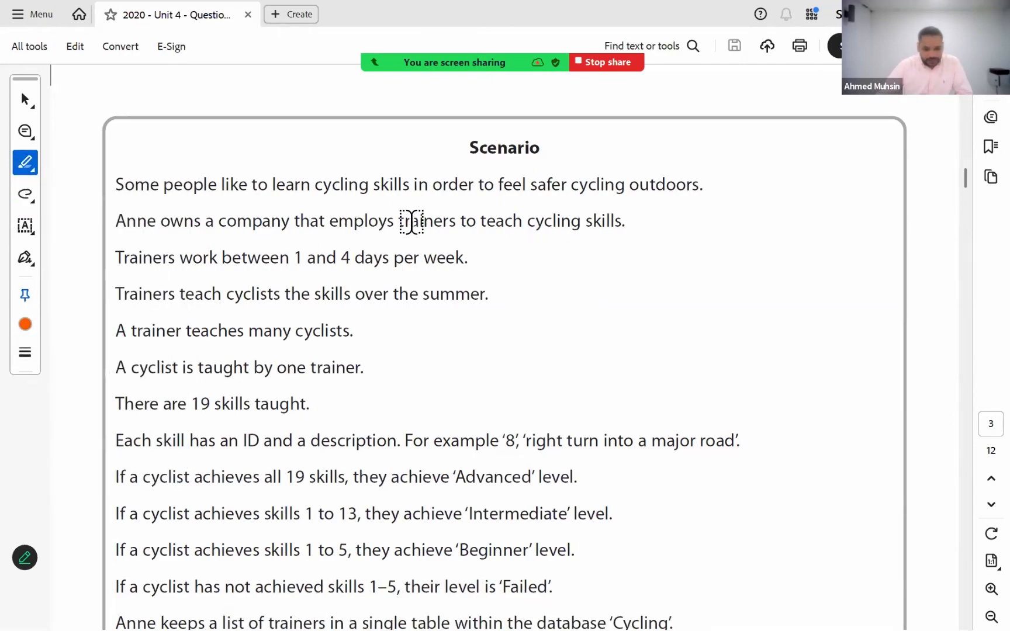
pyautogui.moveTo(411, 222); pyautogui.dragTo(462, 224)
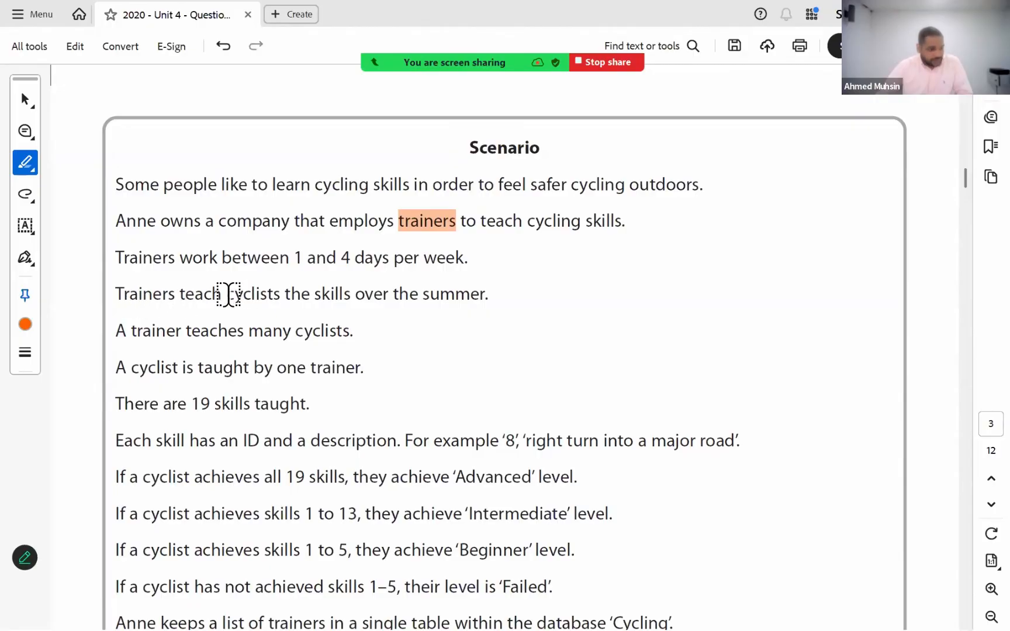
pyautogui.moveTo(228, 294); pyautogui.dragTo(280, 295)
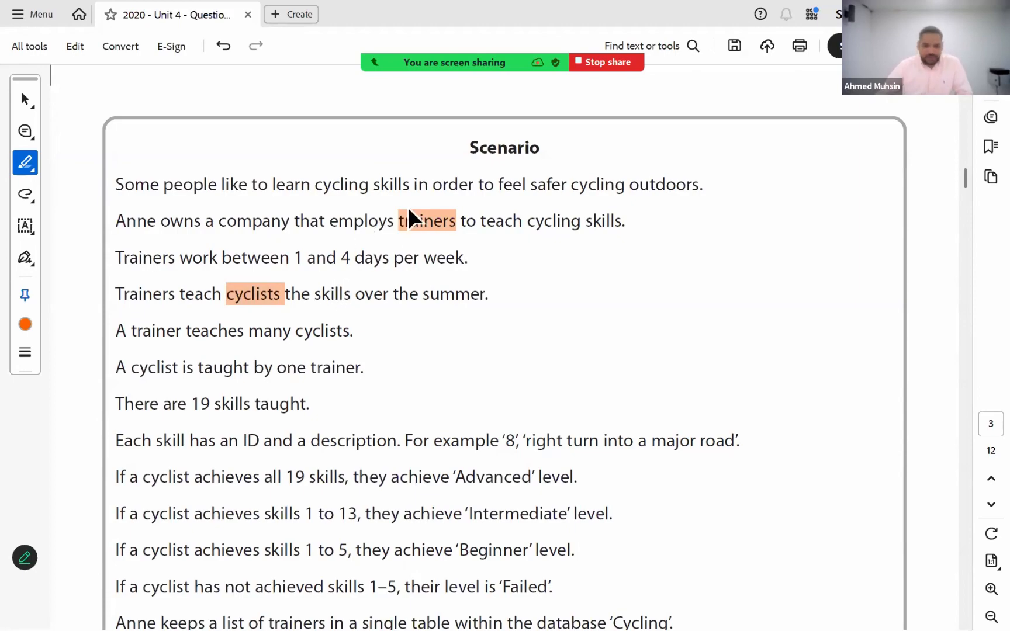
# - Highlight "19 skills" in orange in the Scenario sentence about the number of skills taught
pyautogui.click(424, 217)
pyautogui.click(356, 234)
pyautogui.click(245, 298)
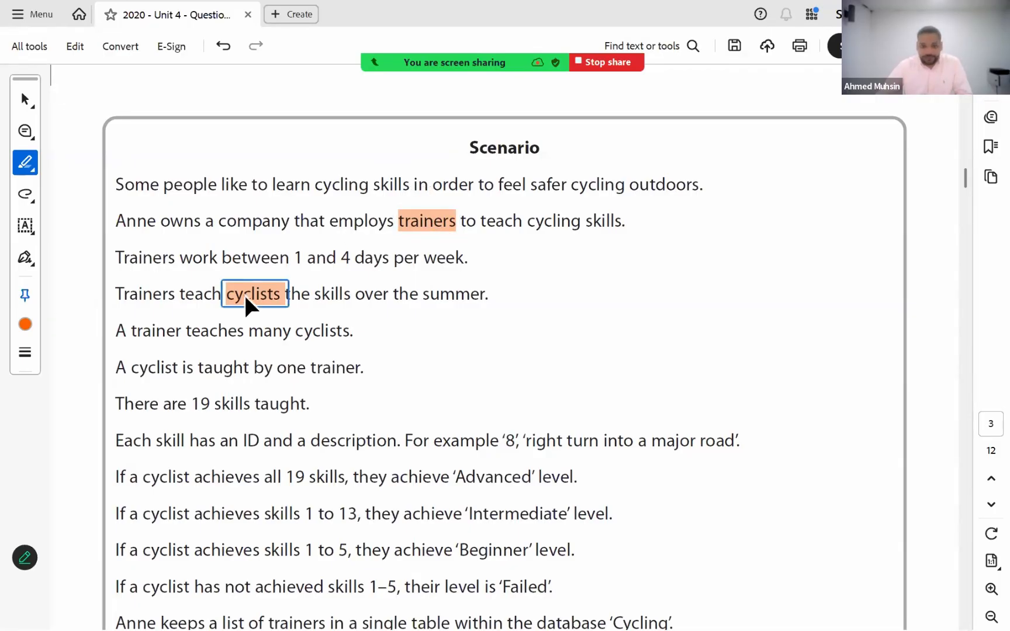
pyautogui.click(192, 324)
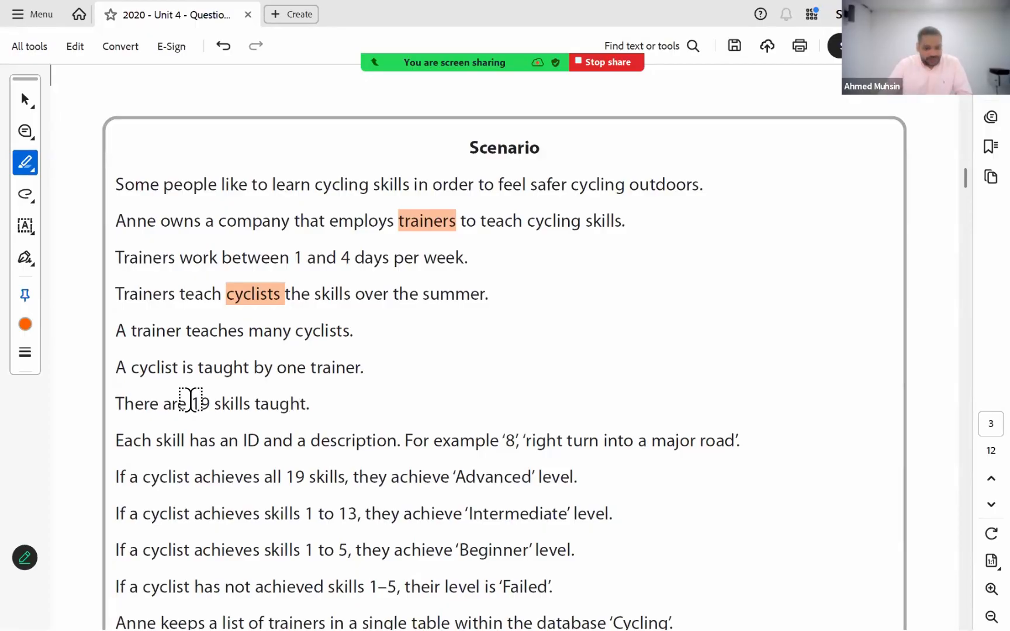
pyautogui.moveTo(198, 403); pyautogui.dragTo(254, 423)
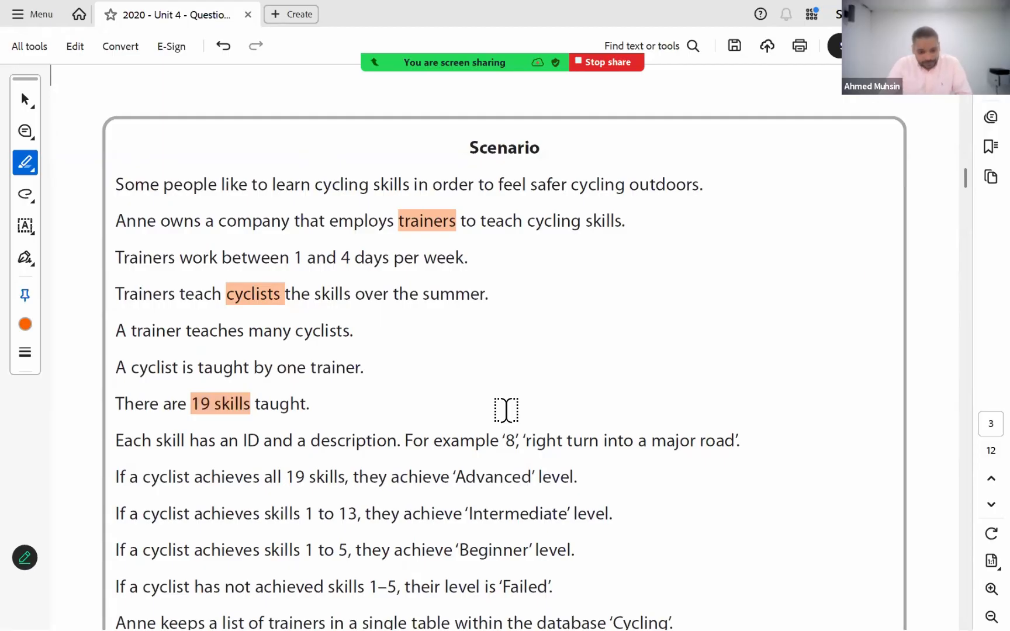
pyautogui.scroll(-3, 506, 410)
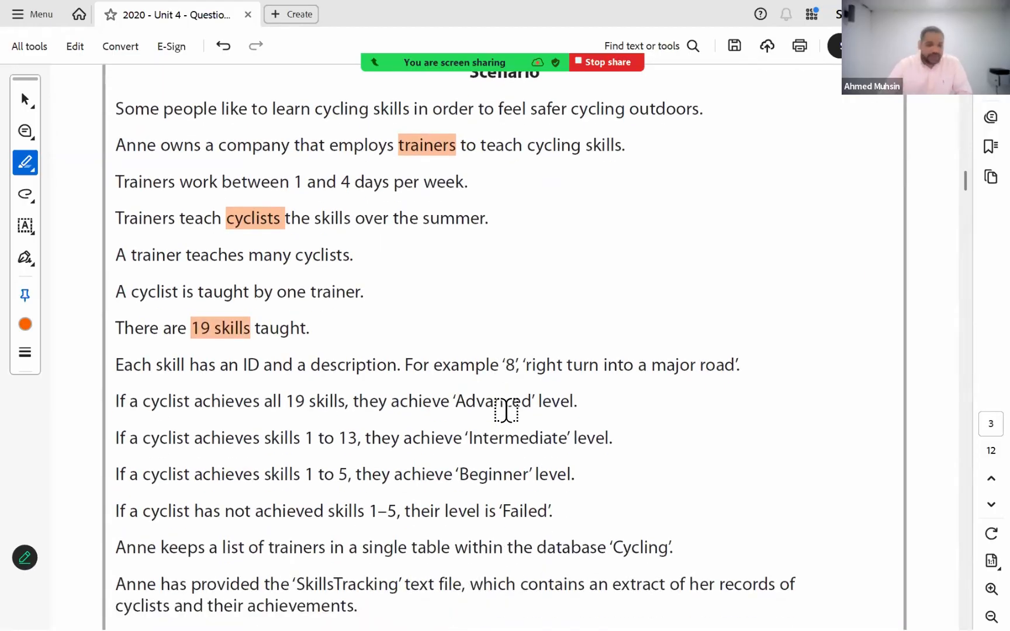
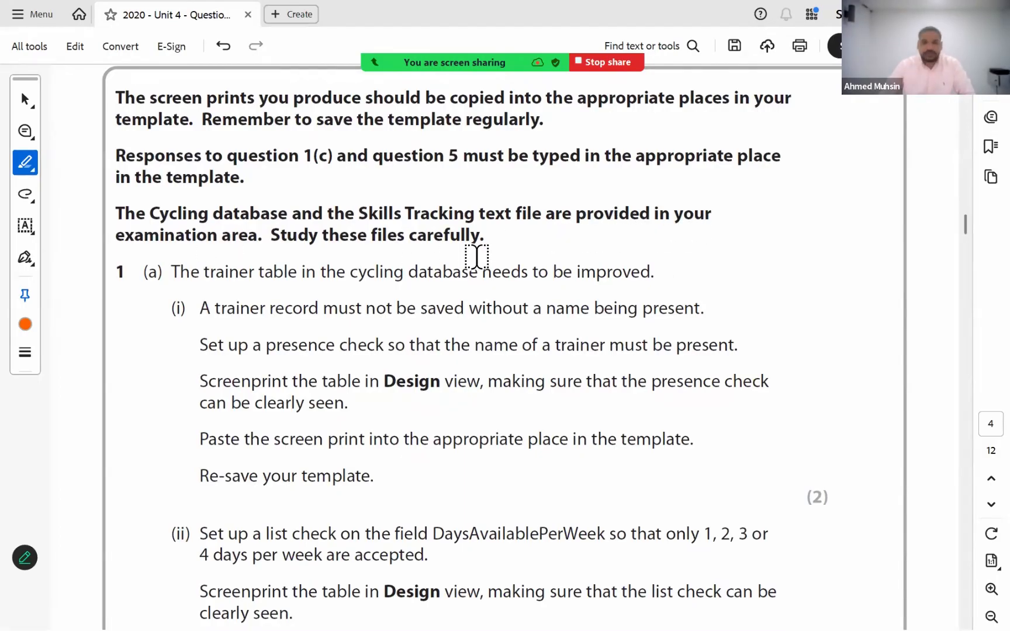
# - Switch to the Cycling database in Access, enable its blocked content and open the tblTrainer table
pyautogui.click(24, 99)
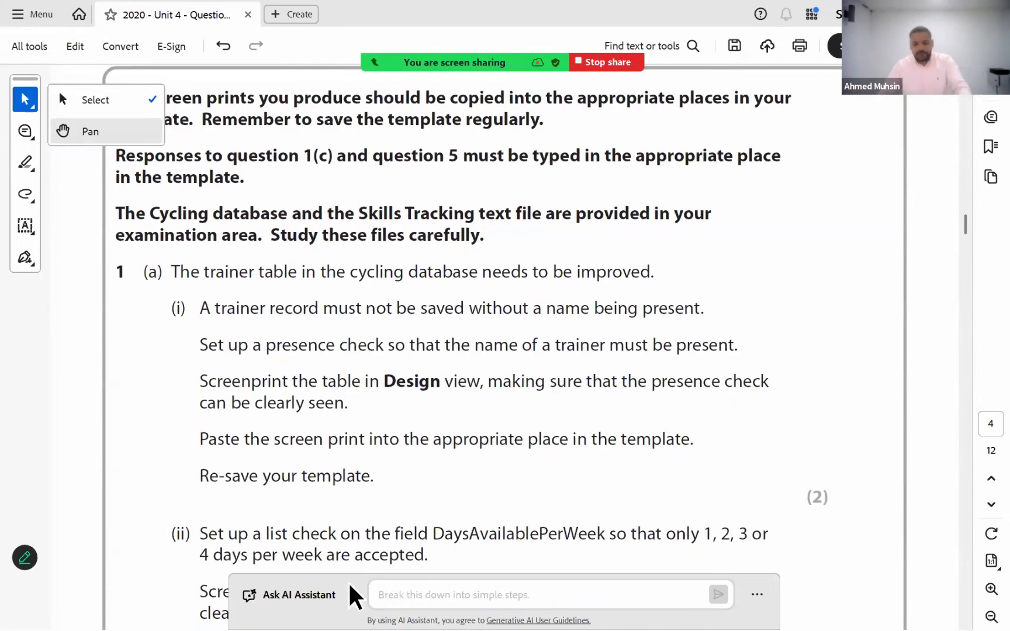
pyautogui.hotkey('alt', 'Tab')
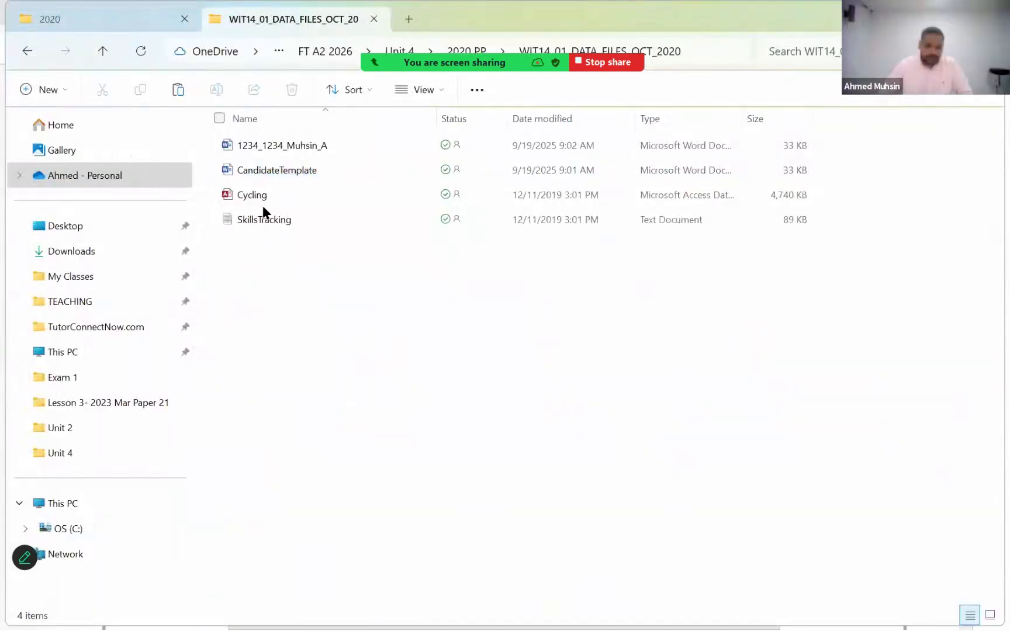
pyautogui.click(251, 196)
pyautogui.hotkey('alt', 'Tab')
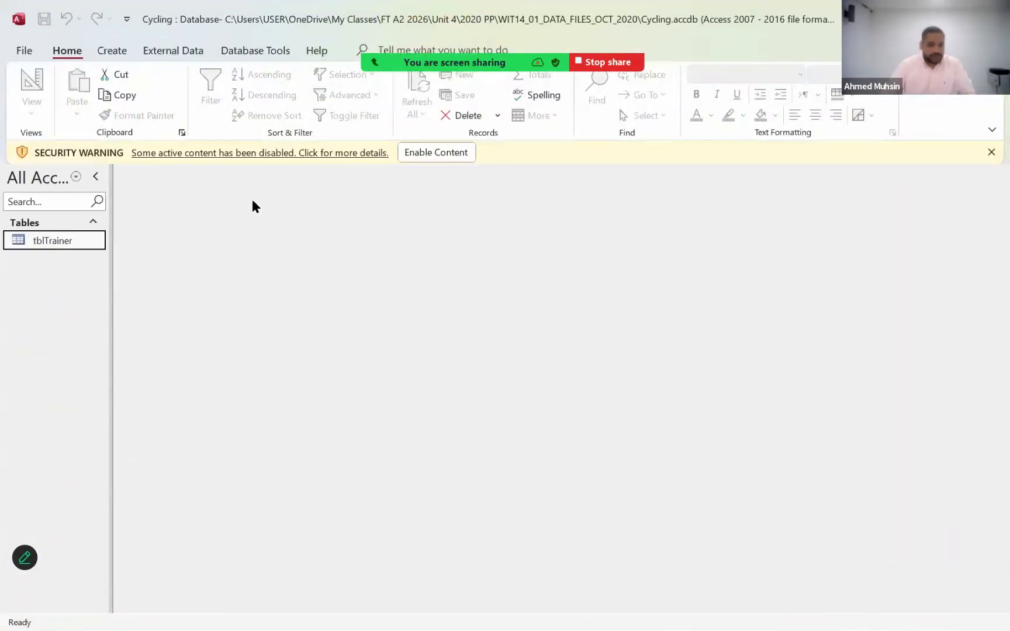
pyautogui.click(417, 154)
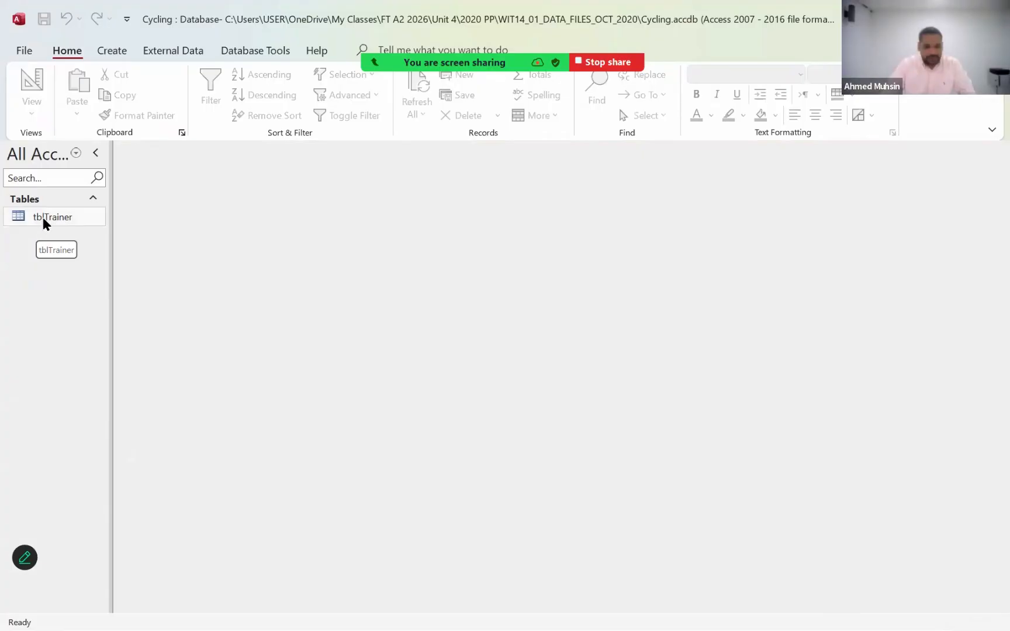
pyautogui.doubleClick(43, 219)
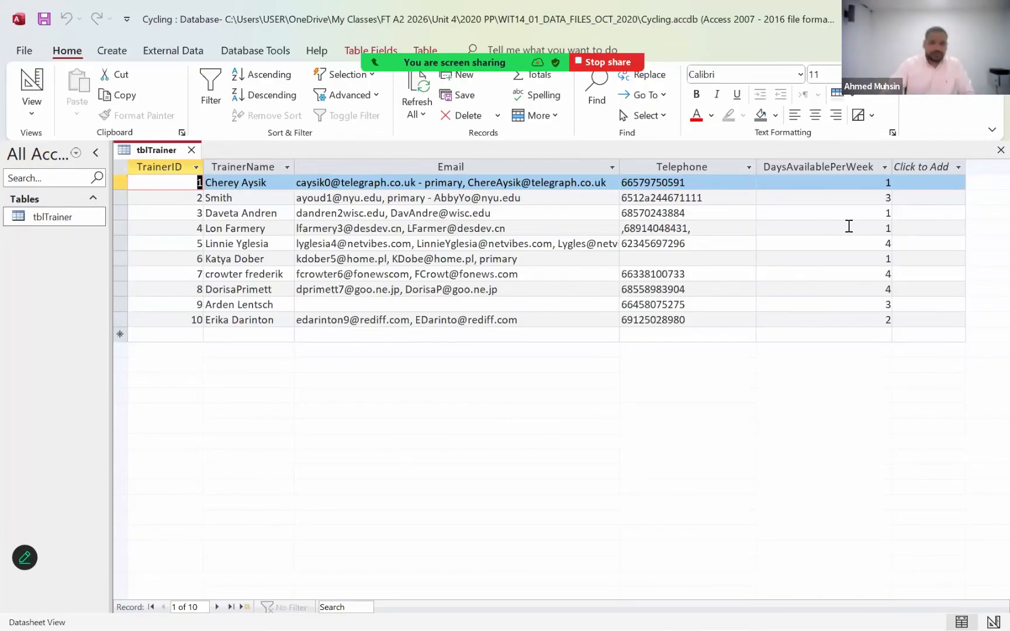
# - Close the Lesson 3 database, saving the design changes to the report Latest Cyrus Console Games
pyautogui.click(920, 14)
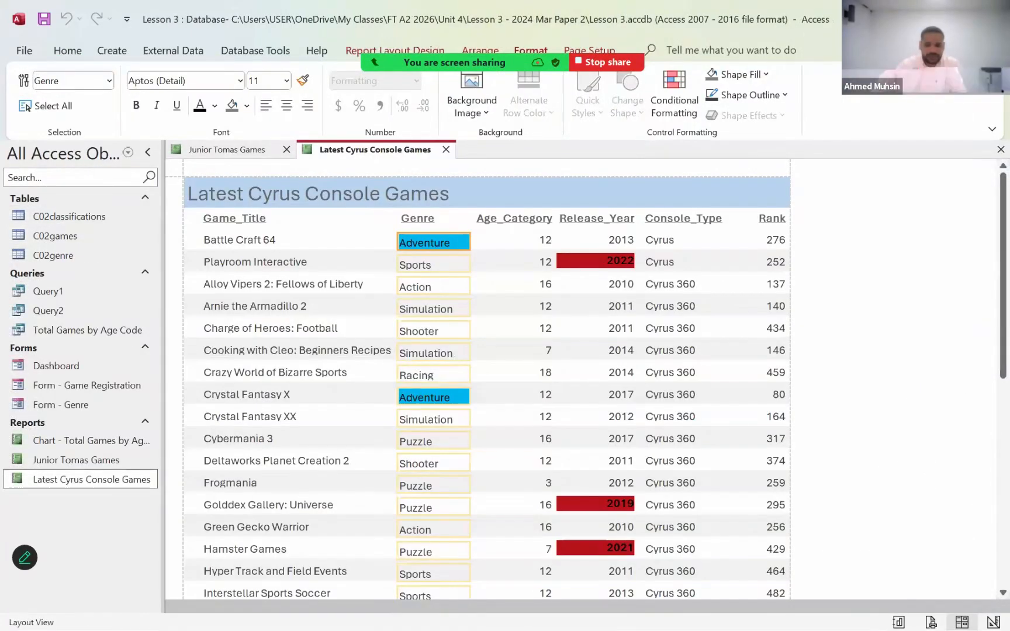
pyautogui.click(994, 13)
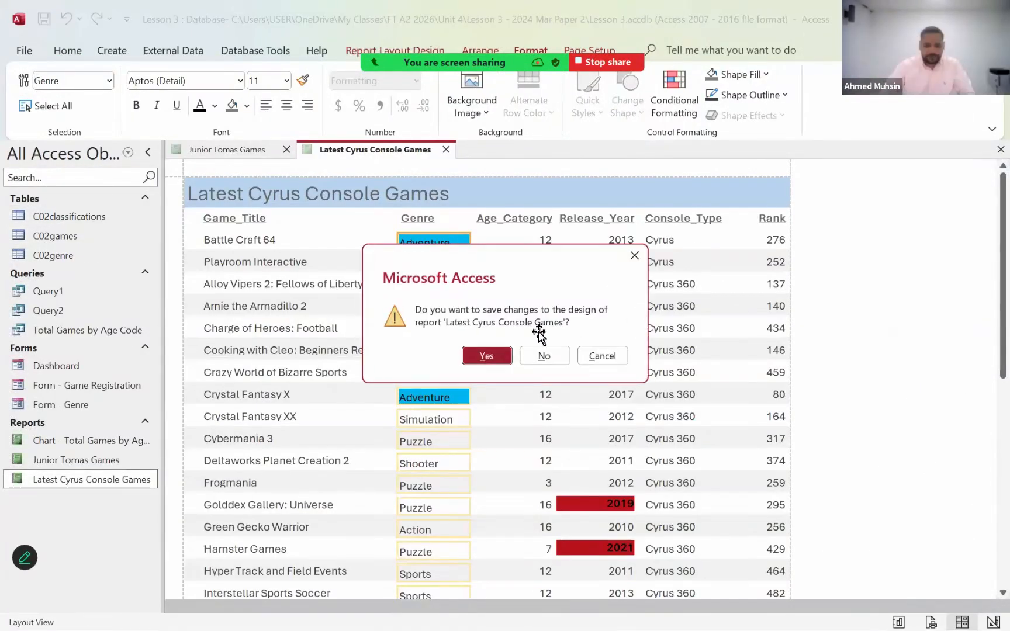
pyautogui.click(482, 353)
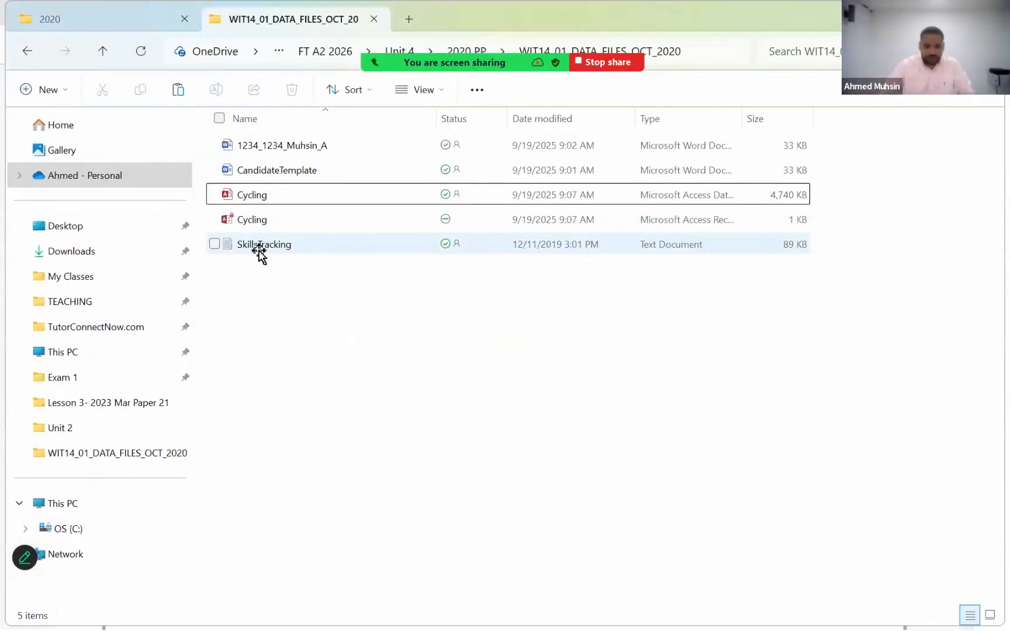
# - Open the SkillsTracking text file in a maximised Notepad window and set the font size to 18
pyautogui.click(259, 250)
pyautogui.doubleClick(259, 250)
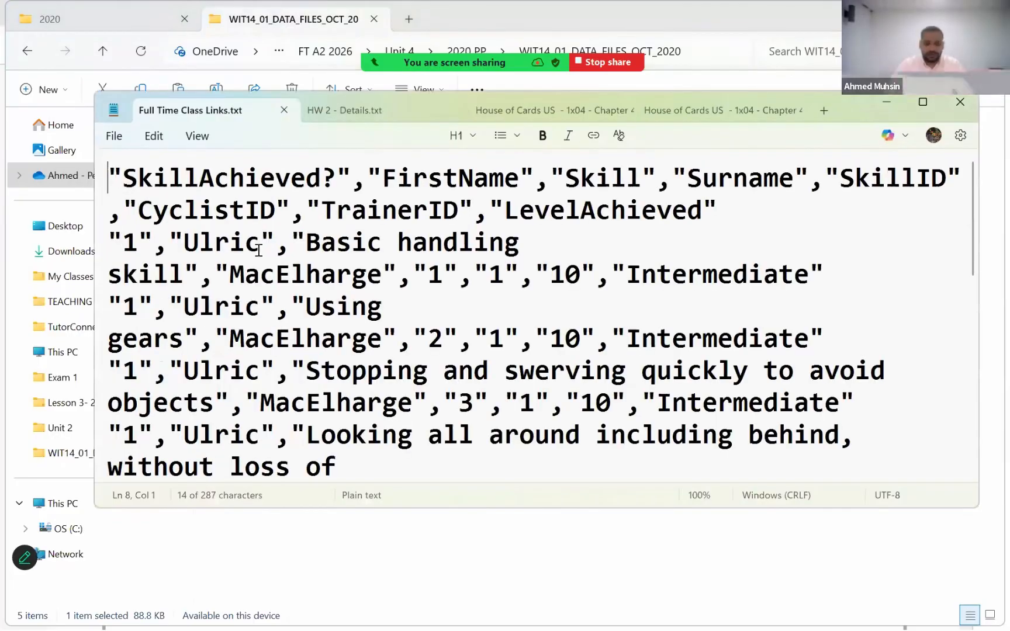
pyautogui.click(923, 101)
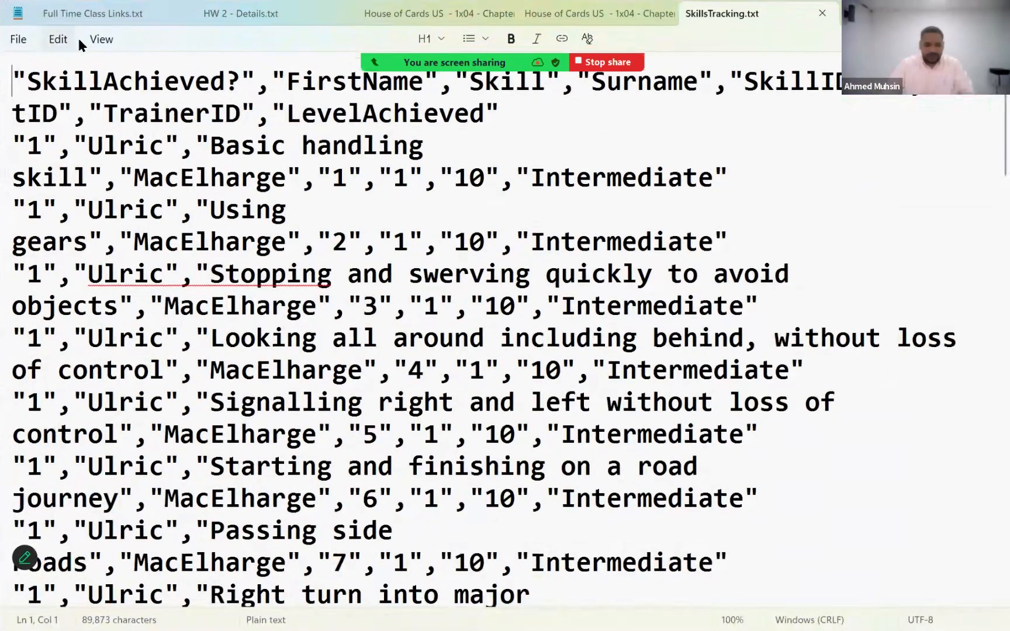
pyautogui.click(57, 40)
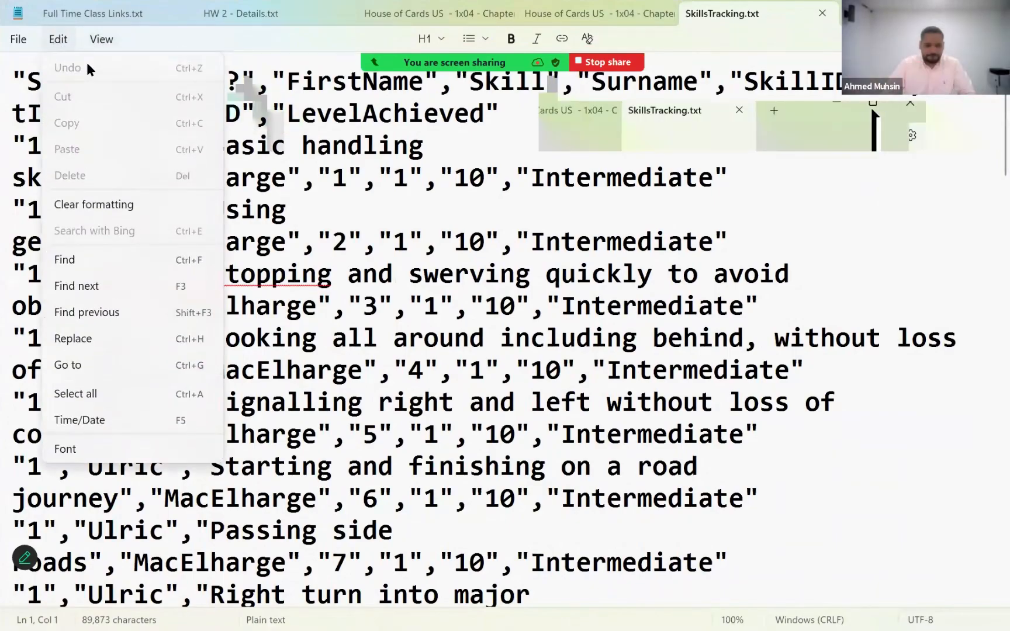
pyautogui.click(66, 449)
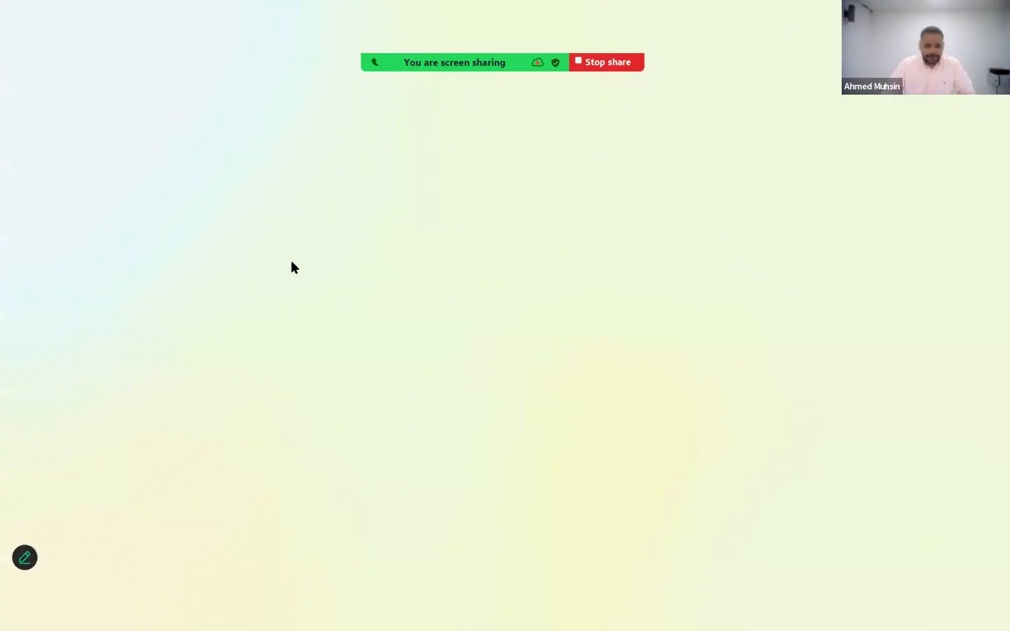
pyautogui.click(658, 380)
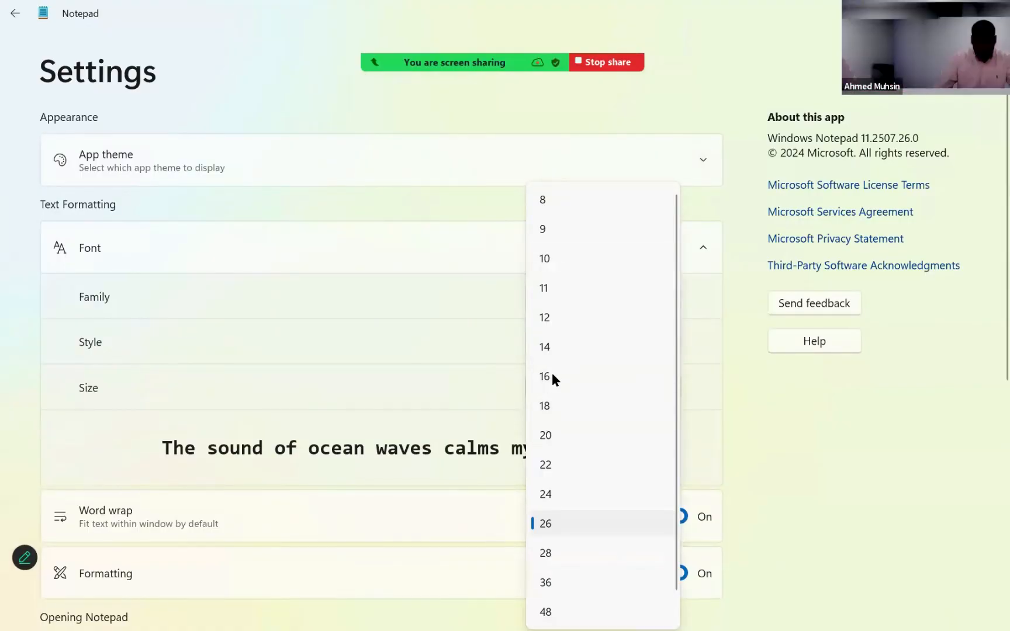
pyautogui.click(555, 406)
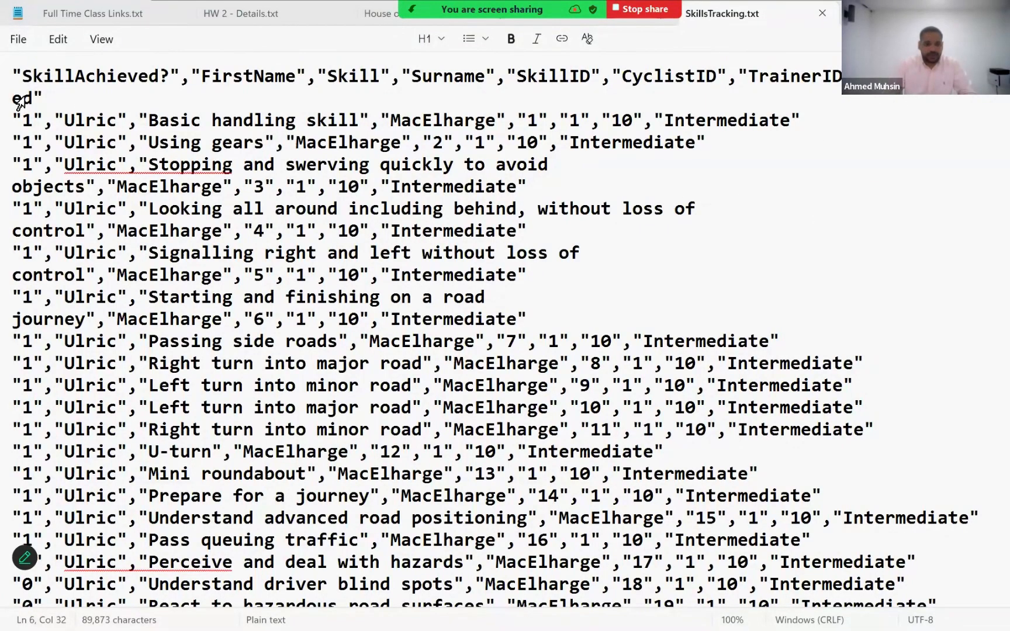
# - Examine the SkillAchieved? field name in the SkillsTracking header row and its values in the records below
pyautogui.moveTo(15, 73); pyautogui.dragTo(170, 76)
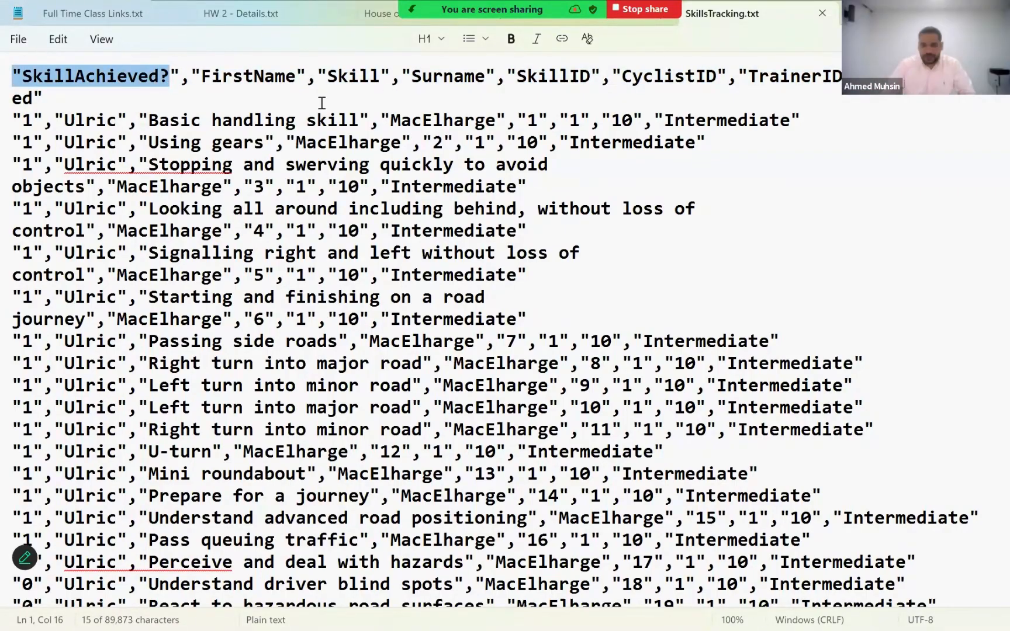
pyautogui.click(202, 76)
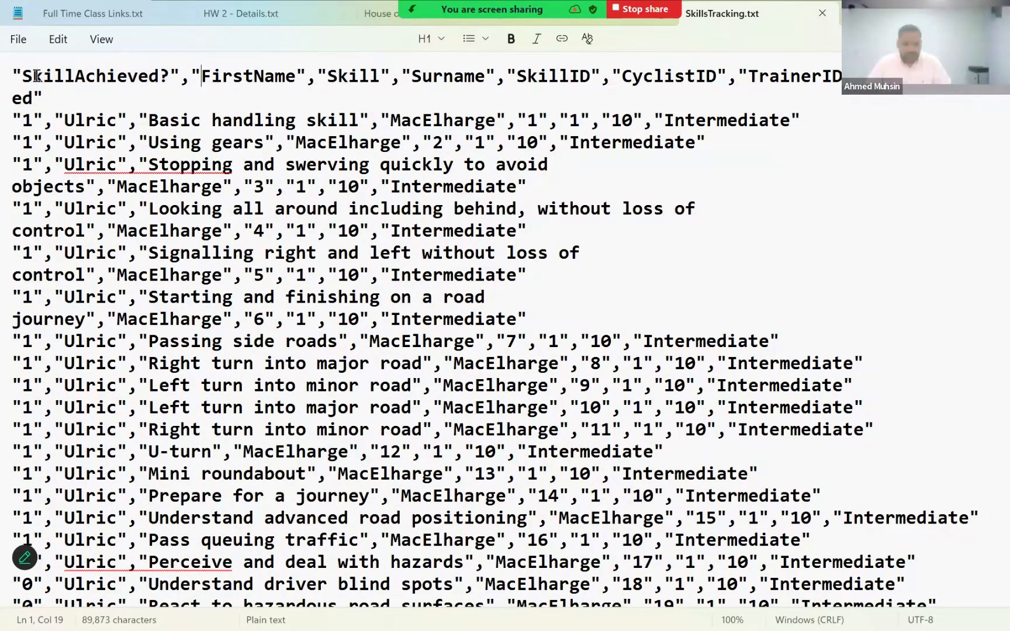
pyautogui.moveTo(21, 76); pyautogui.dragTo(233, 76)
pyautogui.moveTo(22, 120); pyautogui.dragTo(44, 165)
pyautogui.moveTo(23, 208); pyautogui.dragTo(44, 208)
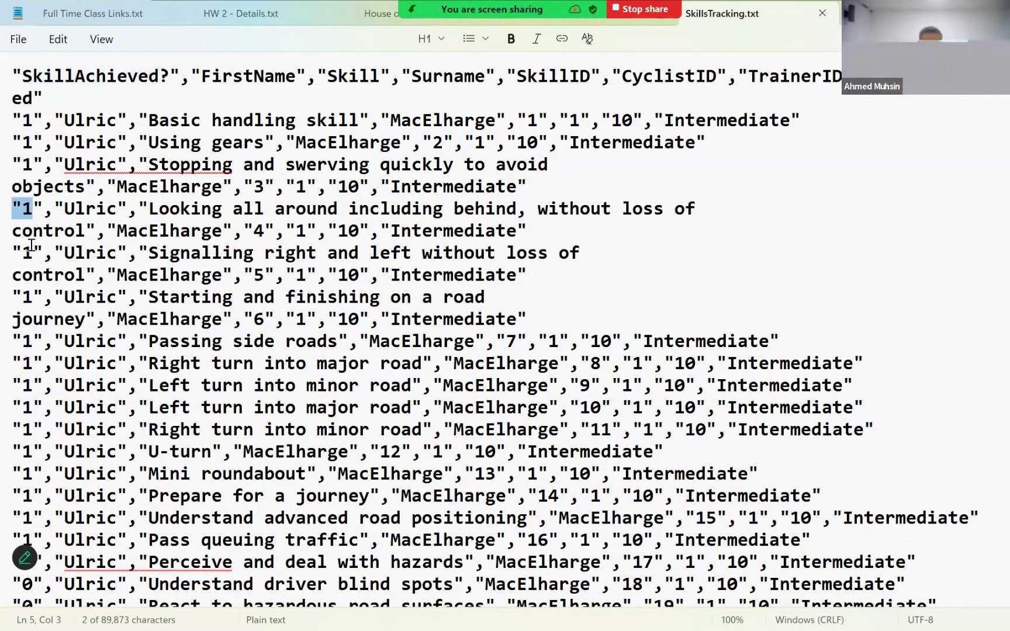
pyautogui.moveTo(22, 253); pyautogui.dragTo(45, 253)
pyautogui.moveTo(22, 341); pyautogui.dragTo(36, 349)
pyautogui.moveTo(23, 408); pyautogui.dragTo(43, 404)
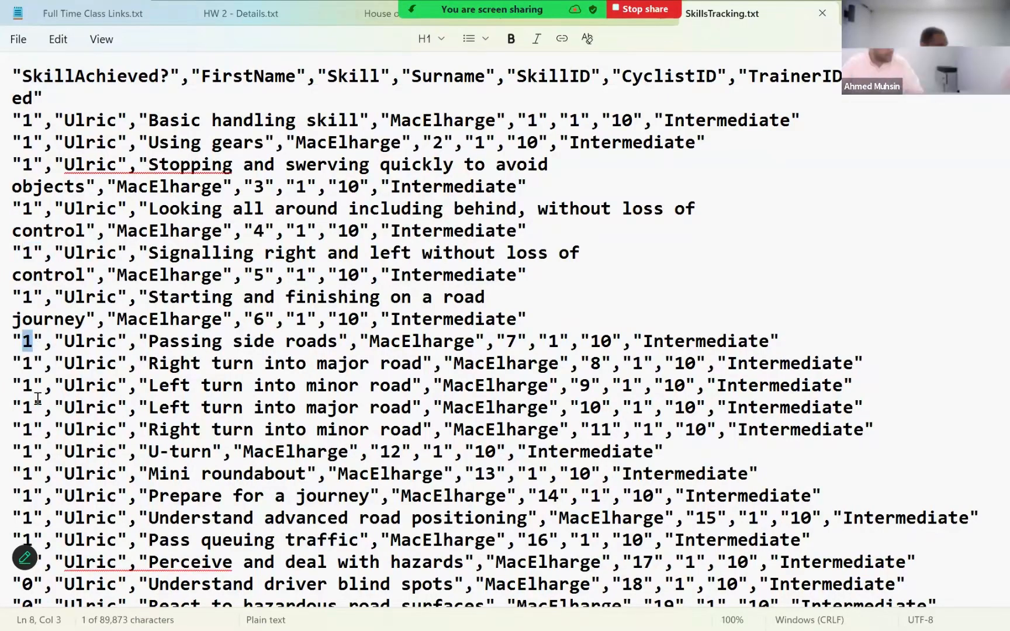
pyautogui.click(358, 181)
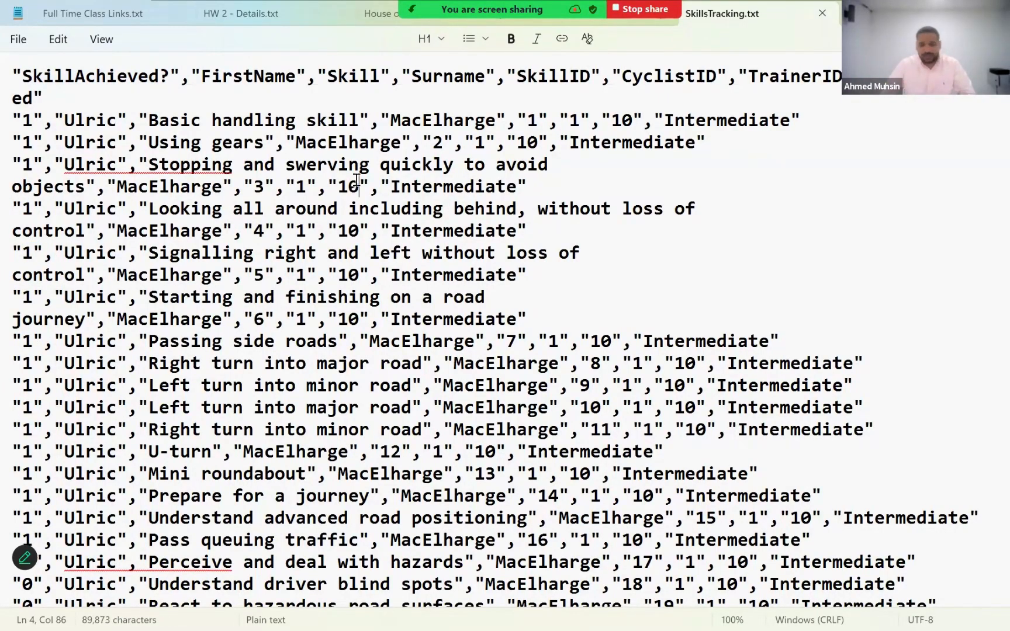
# - Review the header field names from FirstName to TrainerID and the first record's FirstName value
pyautogui.tripleClick(19, 80)
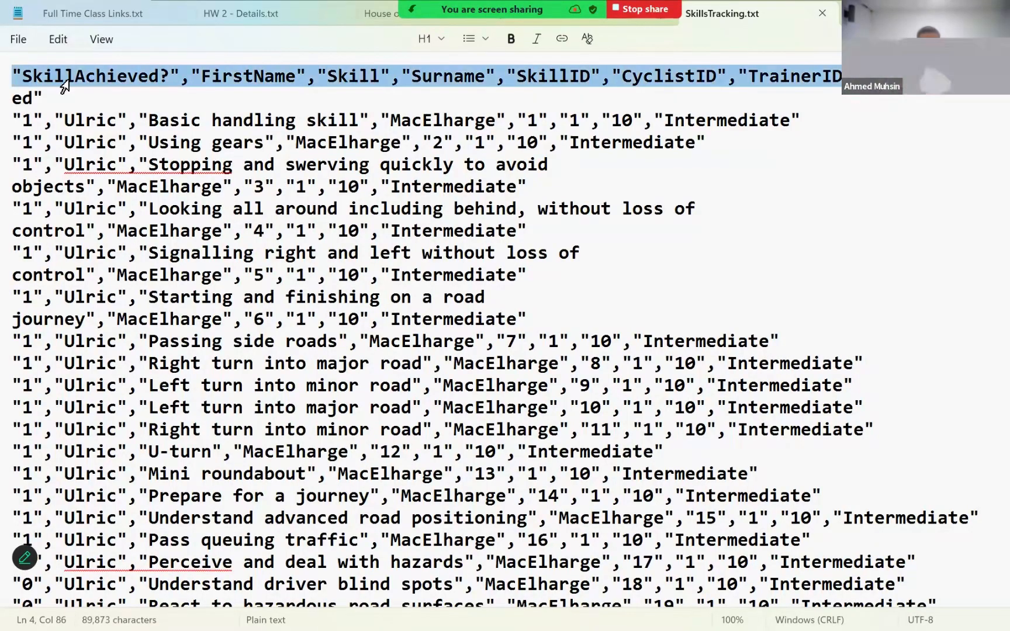
pyautogui.click(234, 82)
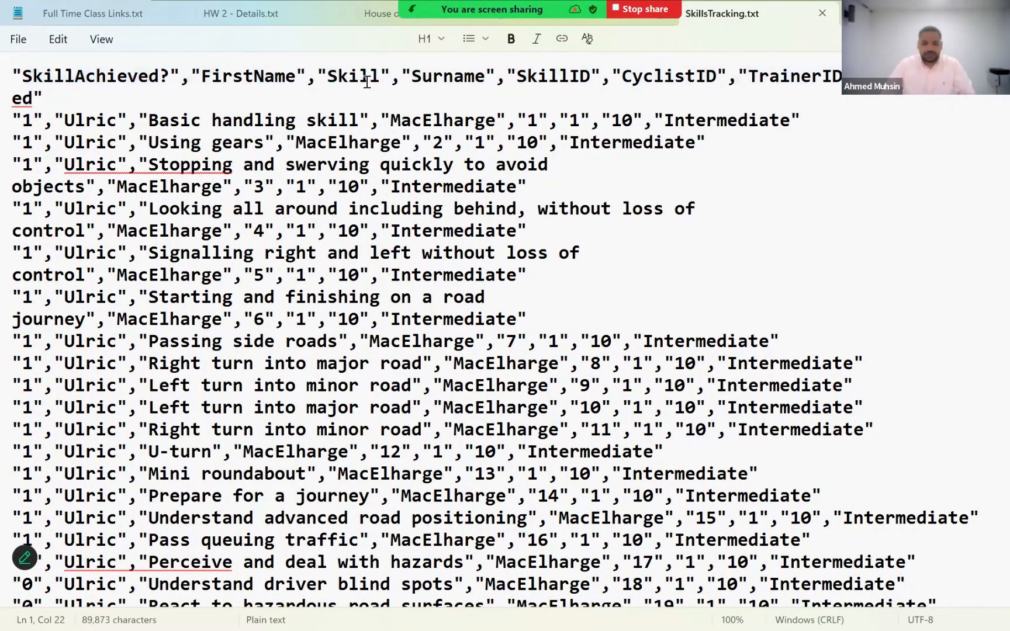
pyautogui.click(454, 81)
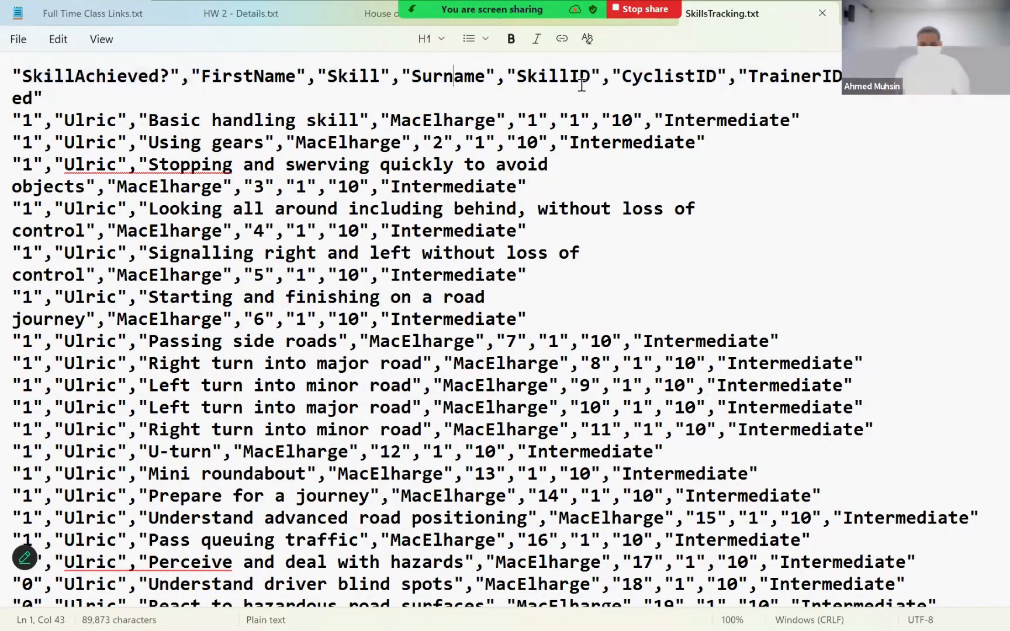
pyautogui.click(716, 81)
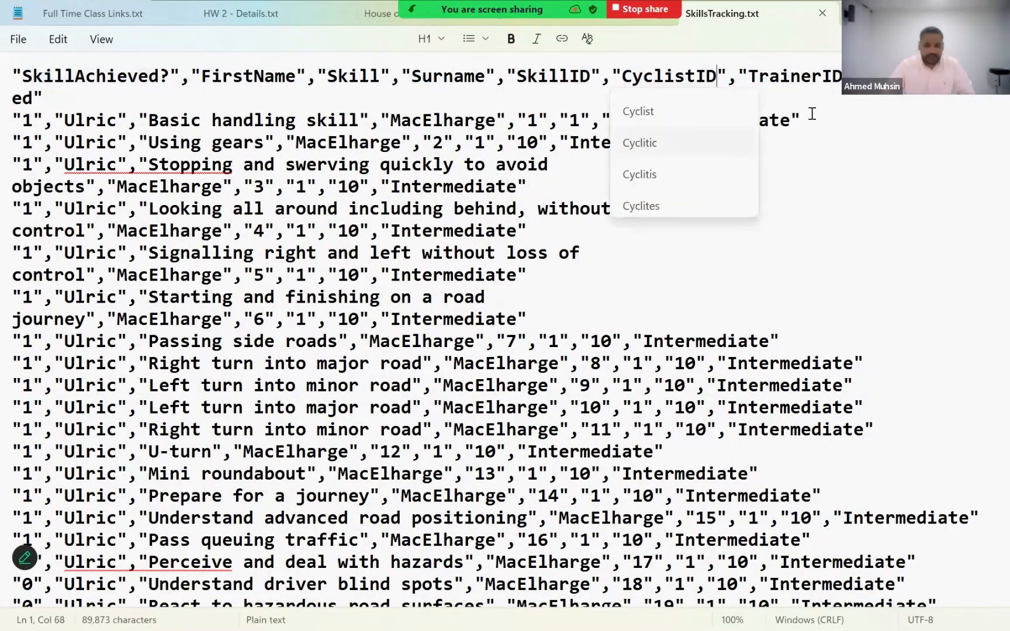
pyautogui.click(812, 78)
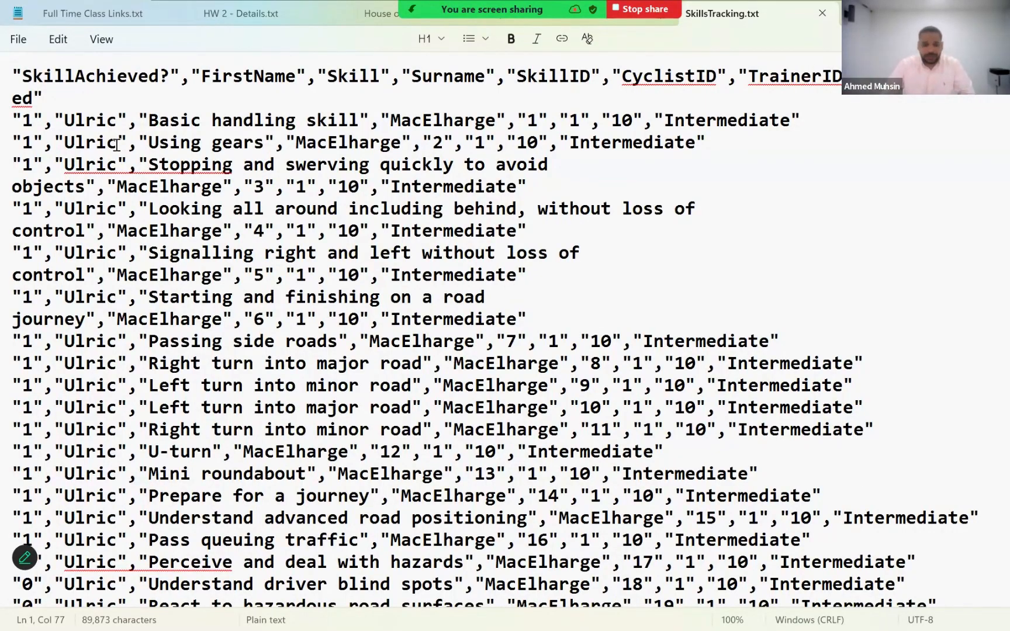
pyautogui.moveTo(59, 119); pyautogui.dragTo(117, 126)
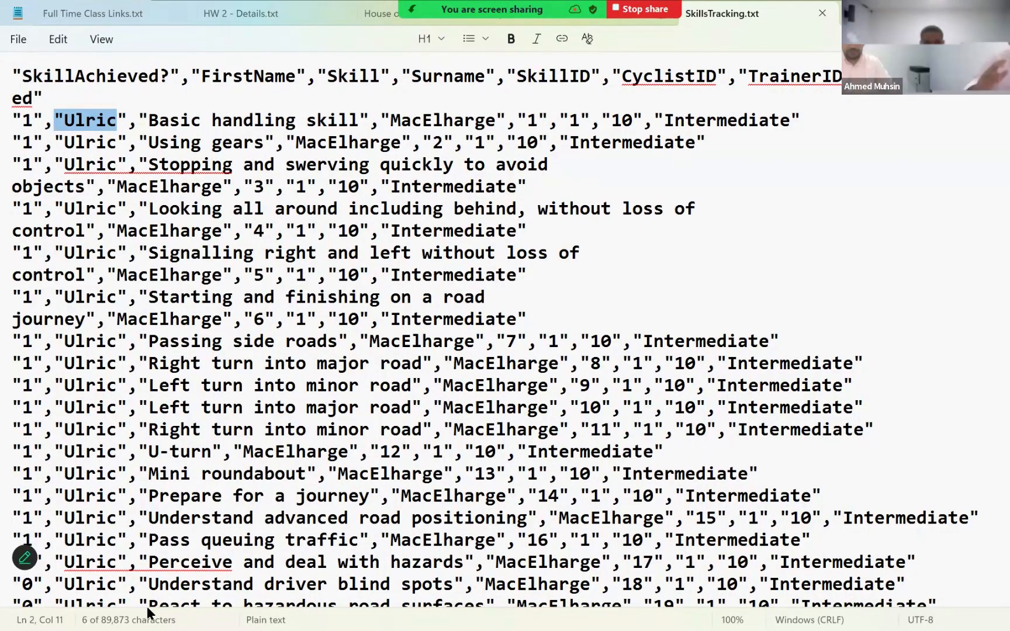
# - Close the SkillsTracking and House of Cards US text files and return to the WIT14_01_DATA_FILES_OCT_2020 folder
pyautogui.click(822, 13)
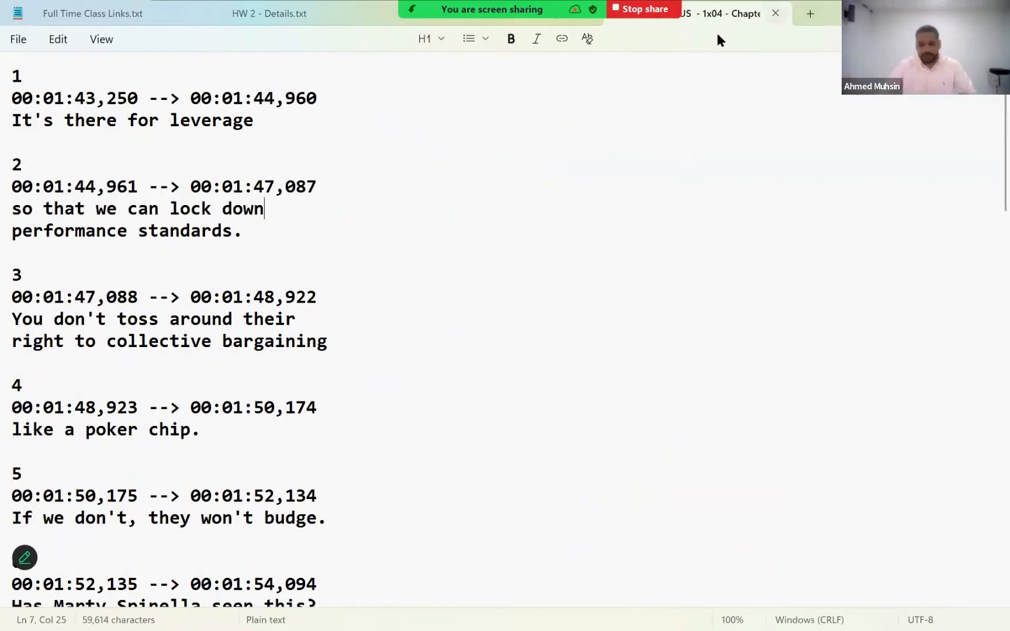
pyautogui.click(776, 13)
pyautogui.click(561, 367)
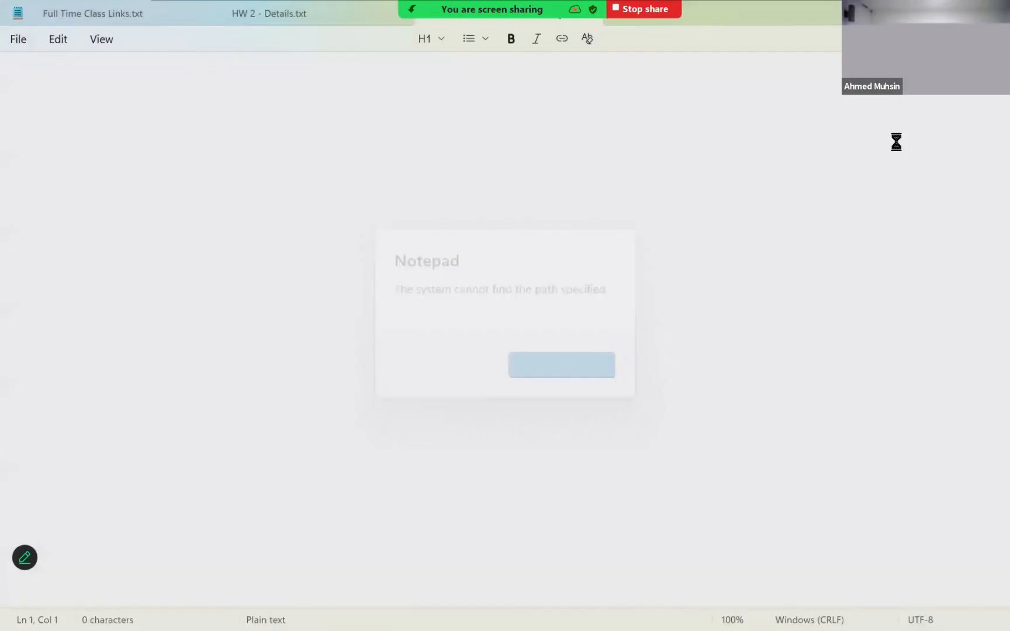
pyautogui.click(992, 11)
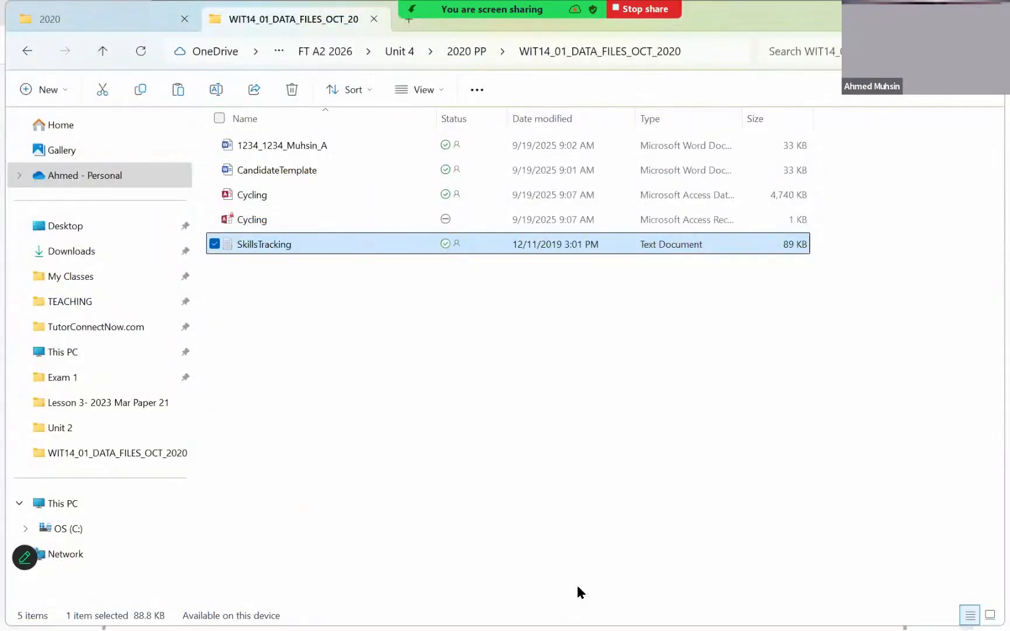
# - Switch to the question paper PDF and read question 1(a)(i) about the presence check on the trainer's name
pyautogui.hotkey('alt', 'Tab')
pyautogui.hotkey('alt', 'Tab')
pyautogui.hotkey('alt', 'Tab')
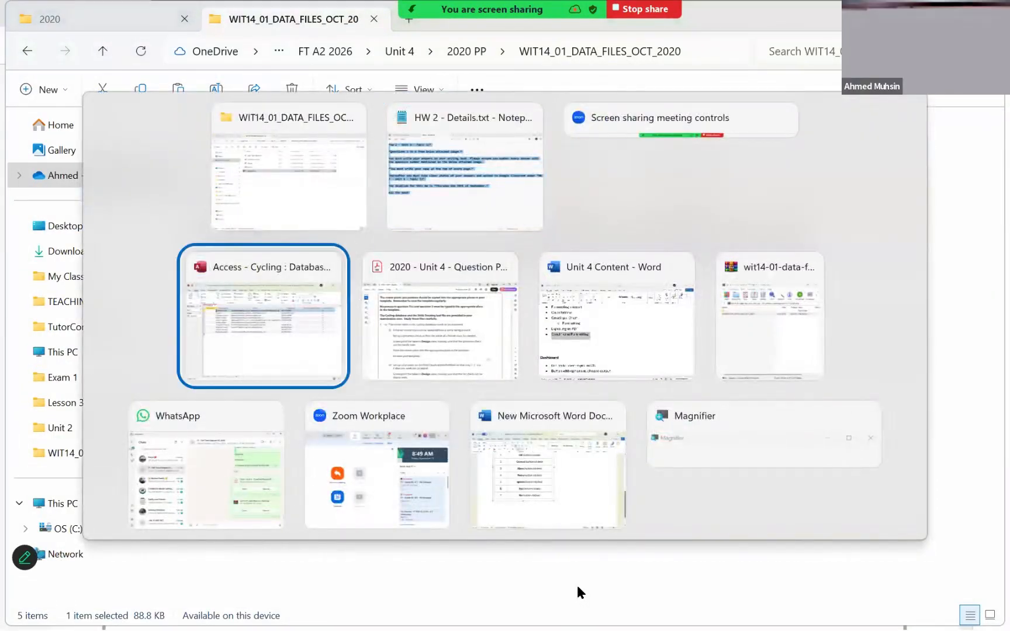
pyautogui.hotkey('alt', 'Tab')
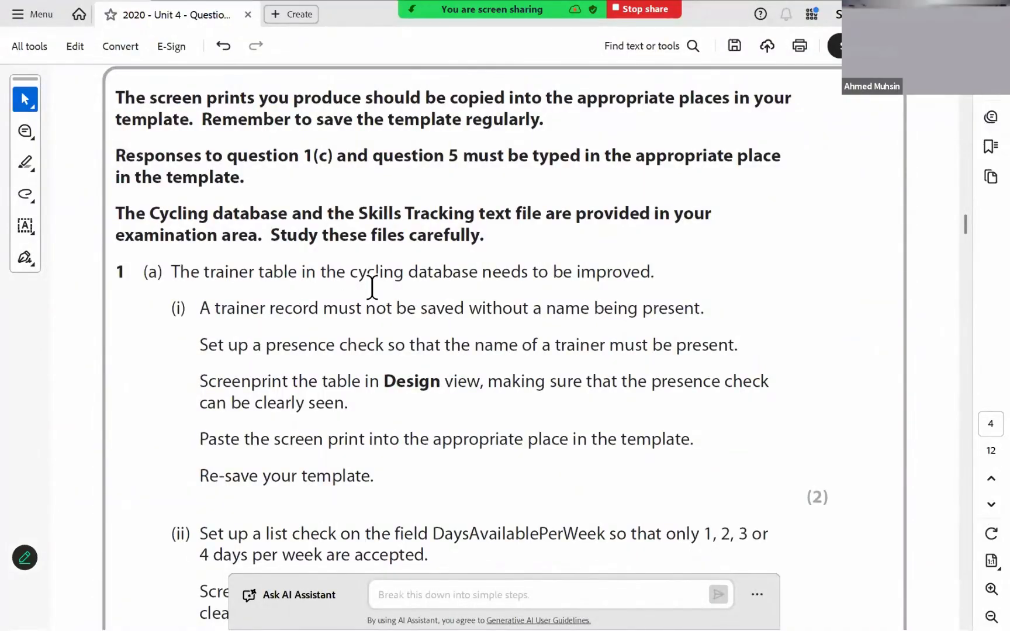
pyautogui.moveTo(350, 274); pyautogui.dragTo(651, 273)
pyautogui.moveTo(240, 308); pyautogui.dragTo(697, 351)
pyautogui.click(227, 318)
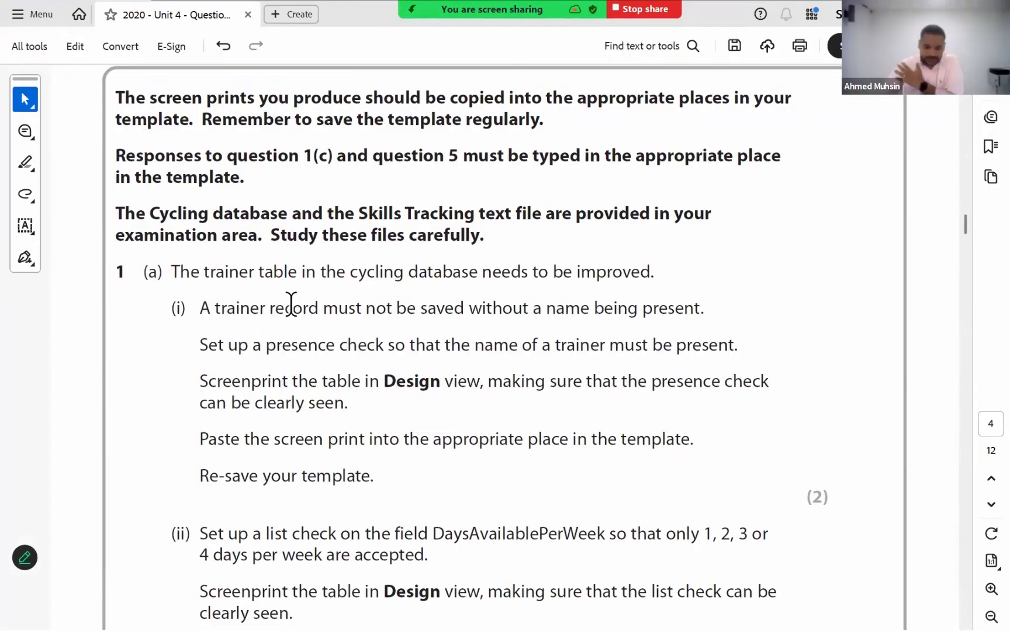
pyautogui.moveTo(201, 345); pyautogui.dragTo(737, 352)
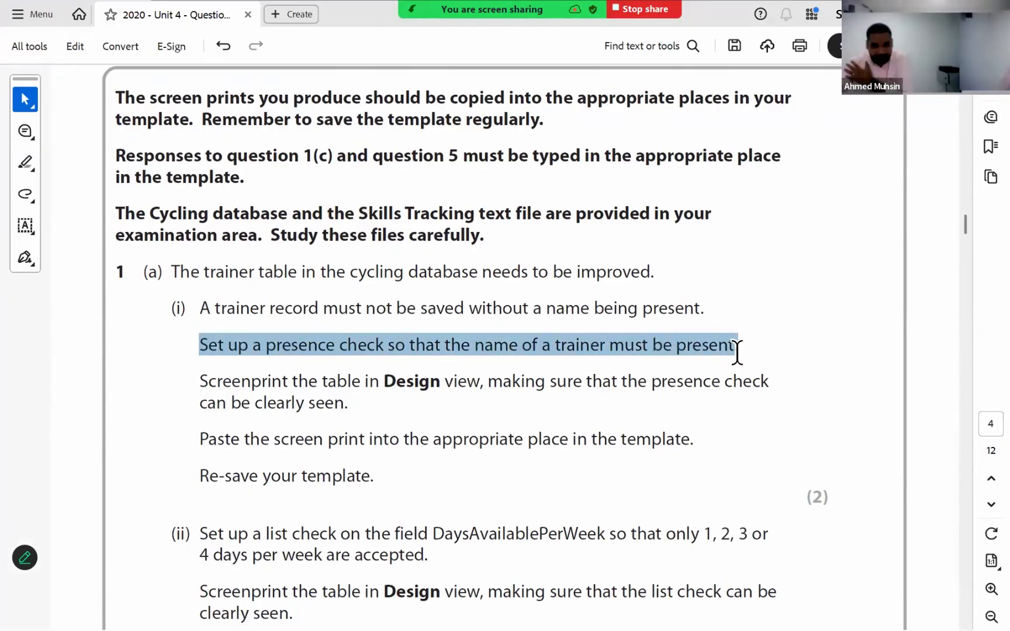
pyautogui.click(377, 386)
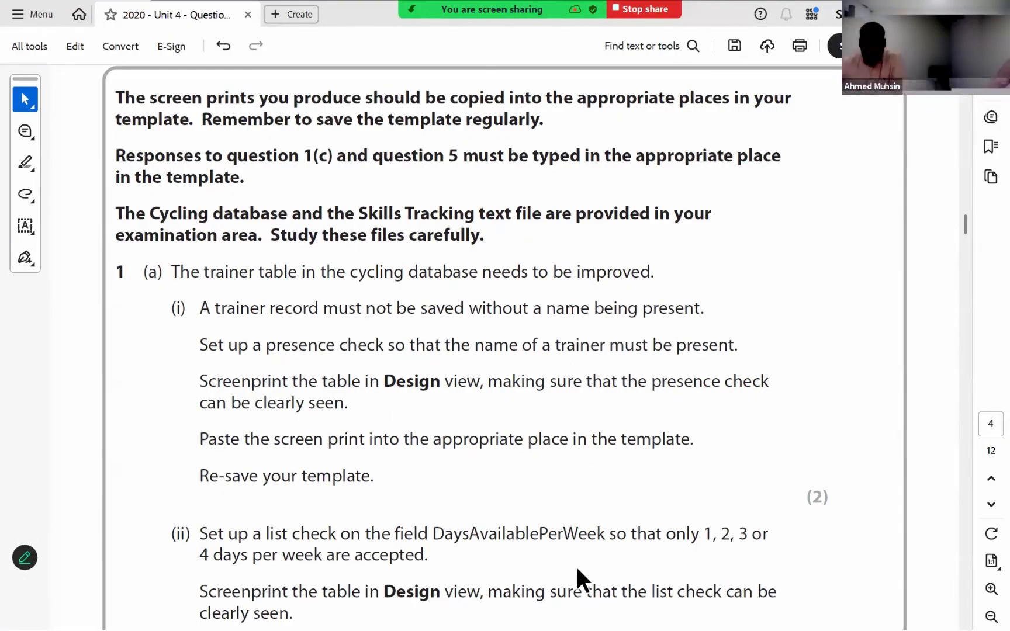
# - Switch back to the tblTrainer table of the Cycling database in Access
pyautogui.moveTo(588, 587)
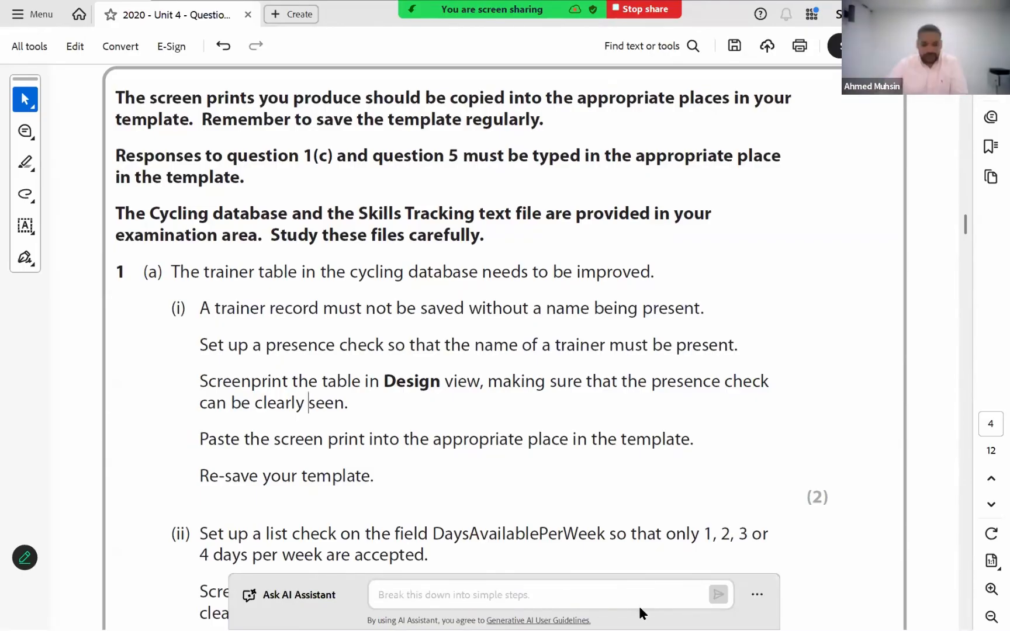
pyautogui.hotkey('alt', 'Tab')
pyautogui.hotkey('alt', 'Tab')
pyautogui.hotkey('alt', 'Tab')
pyautogui.hotkey('alt', 'Tab')
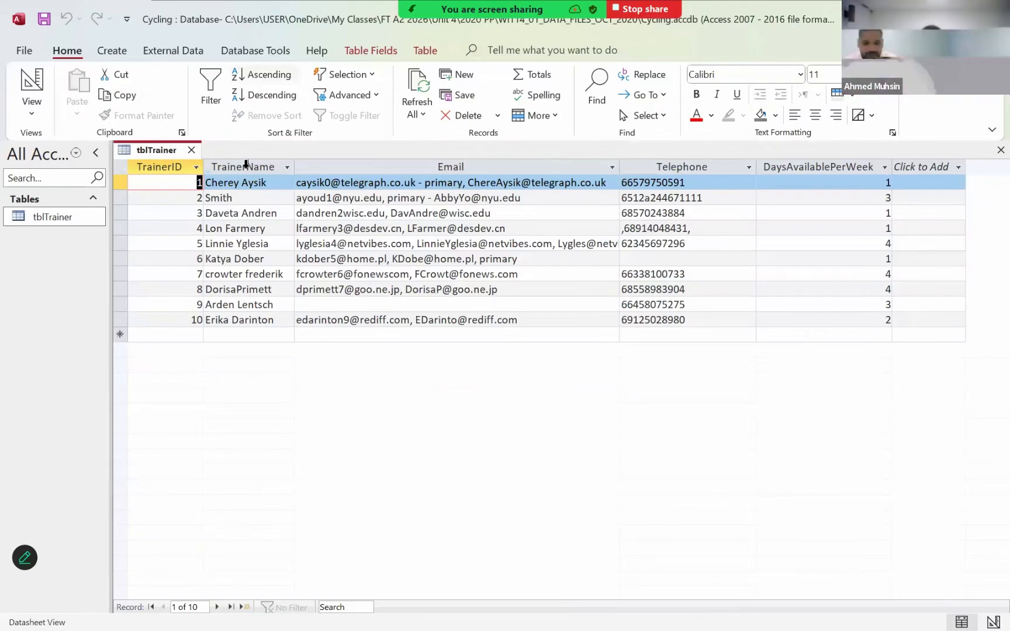
# - Open tblTrainer in Design View and set the TrainerName field's Required property to Yes
pyautogui.click(238, 333)
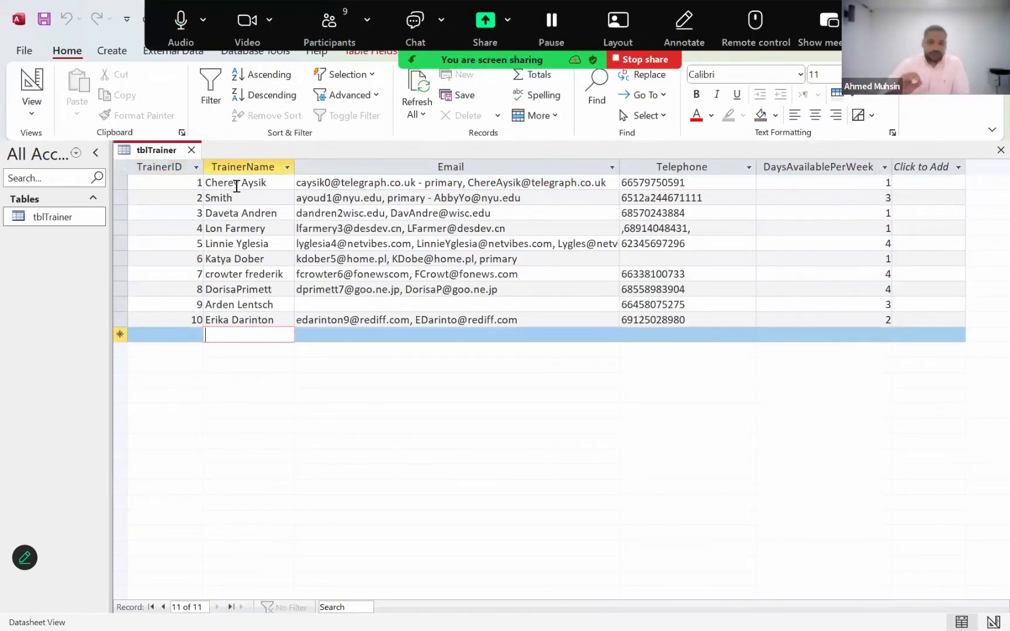
pyautogui.click(31, 115)
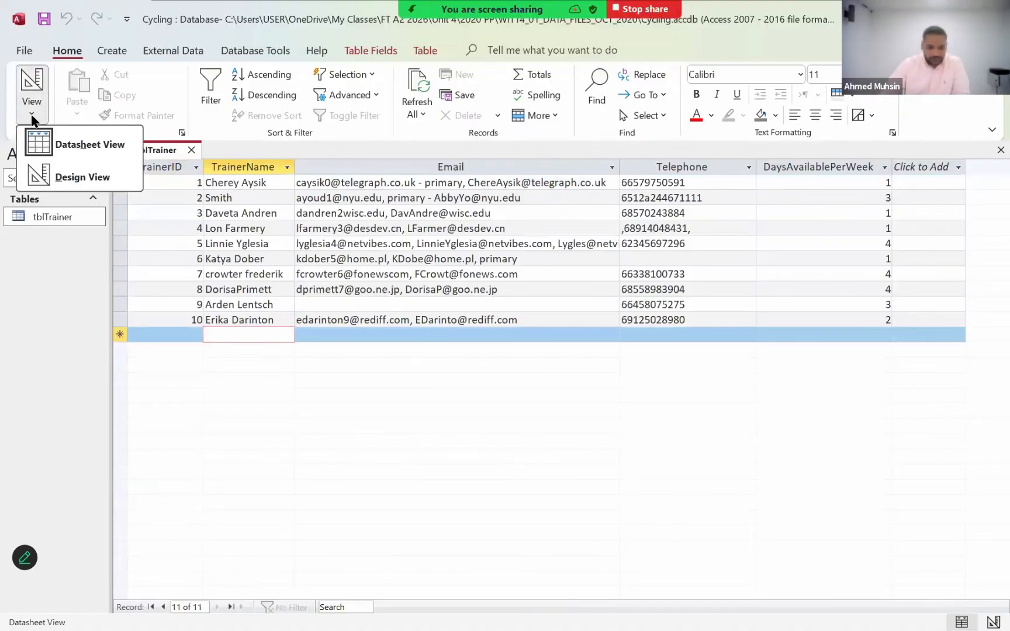
pyautogui.click(42, 181)
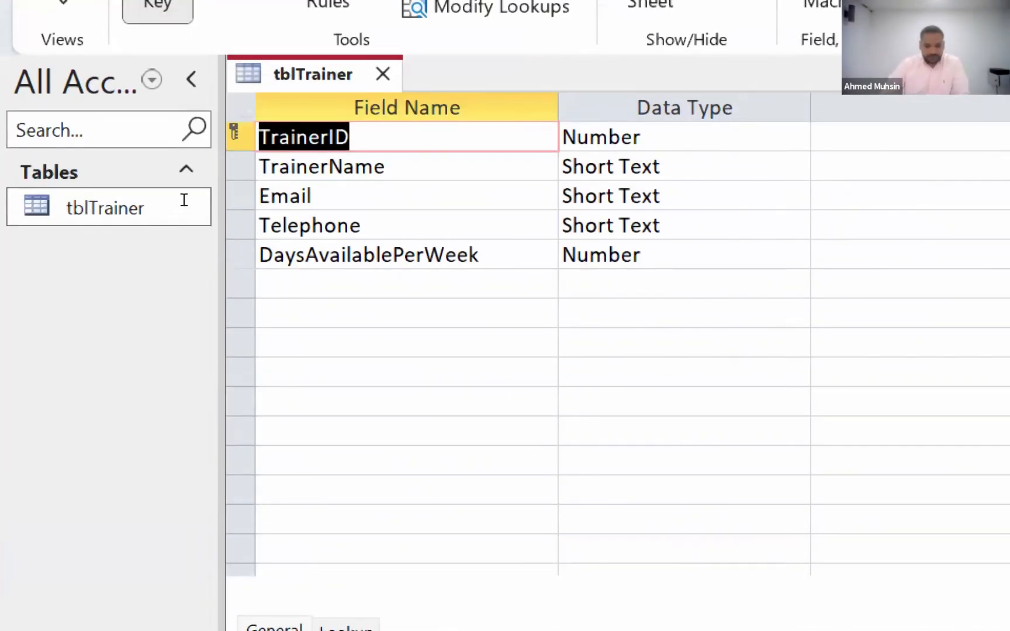
pyautogui.click(374, 167)
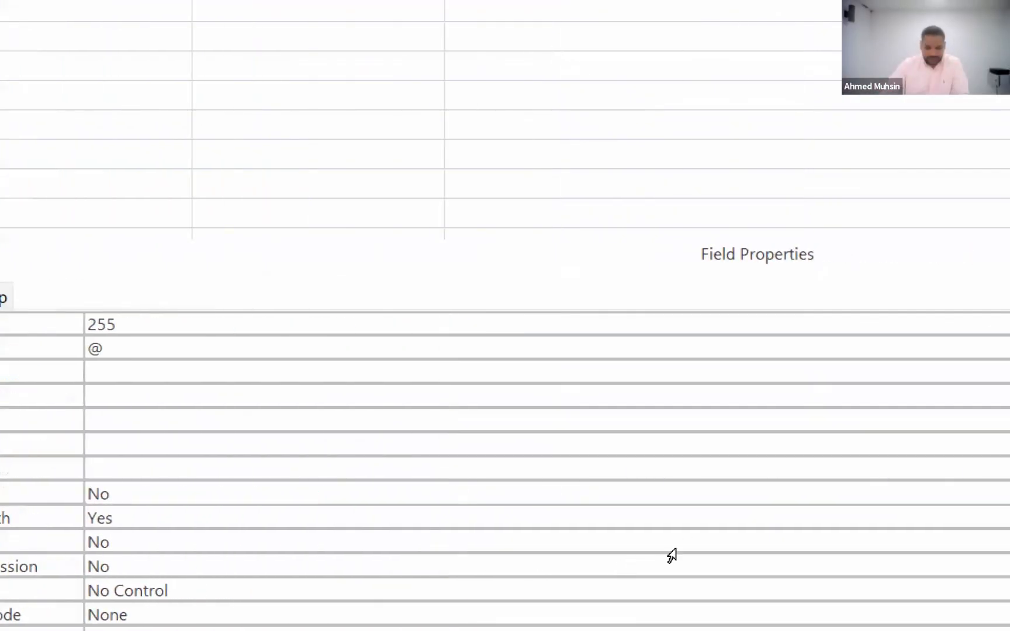
pyautogui.click(946, 493)
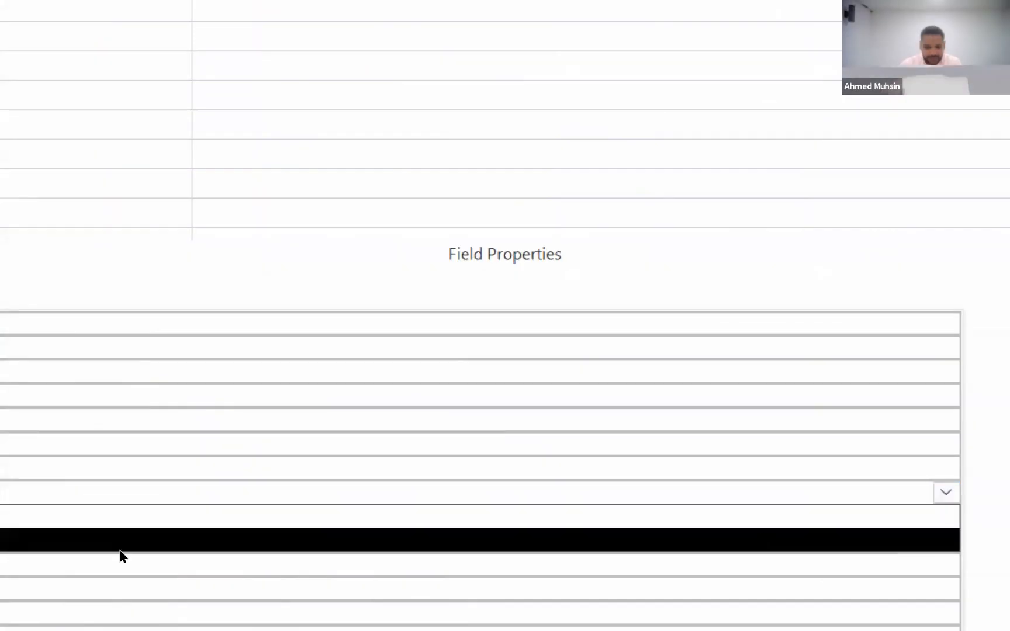
pyautogui.press('Return')
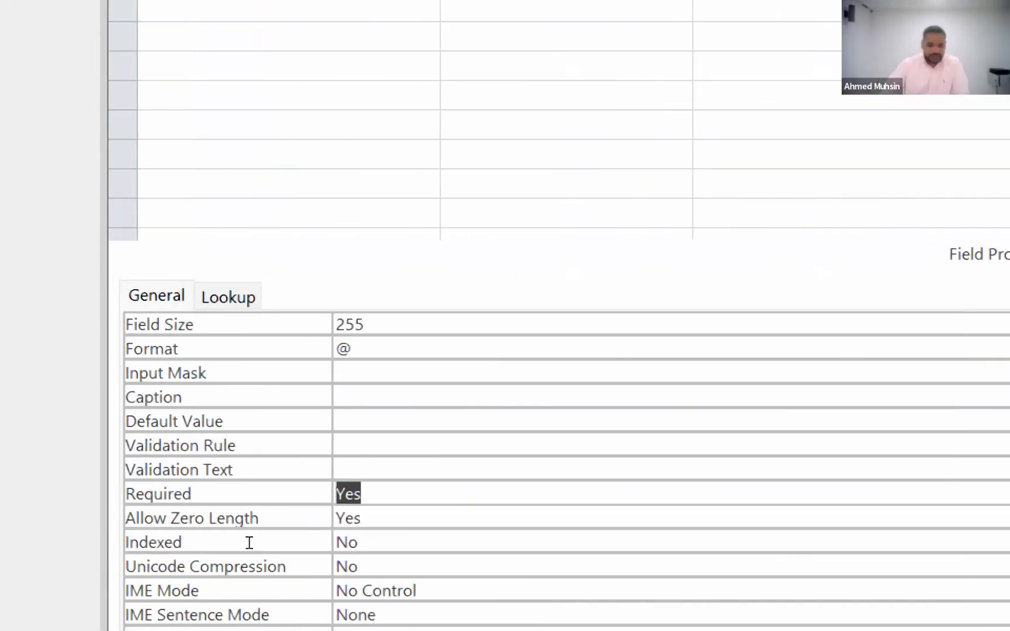
# - Reread the presence check instruction in the question paper PDF, and set TrainerName's validation text in Access to "You must enter a trainer name"
pyautogui.press('Up')
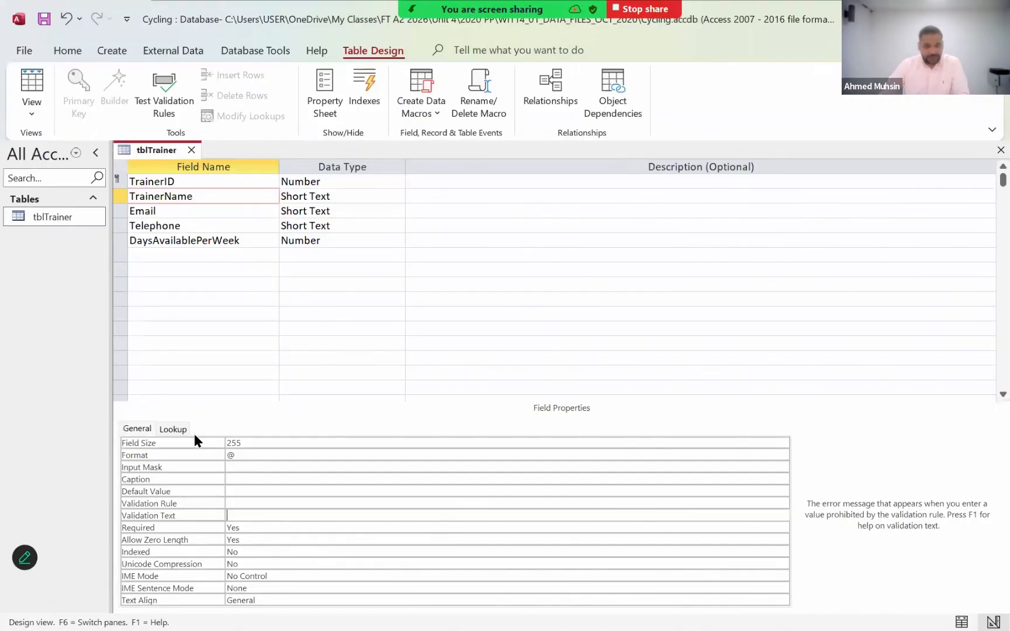
pyautogui.hotkey('alt', 'Tab')
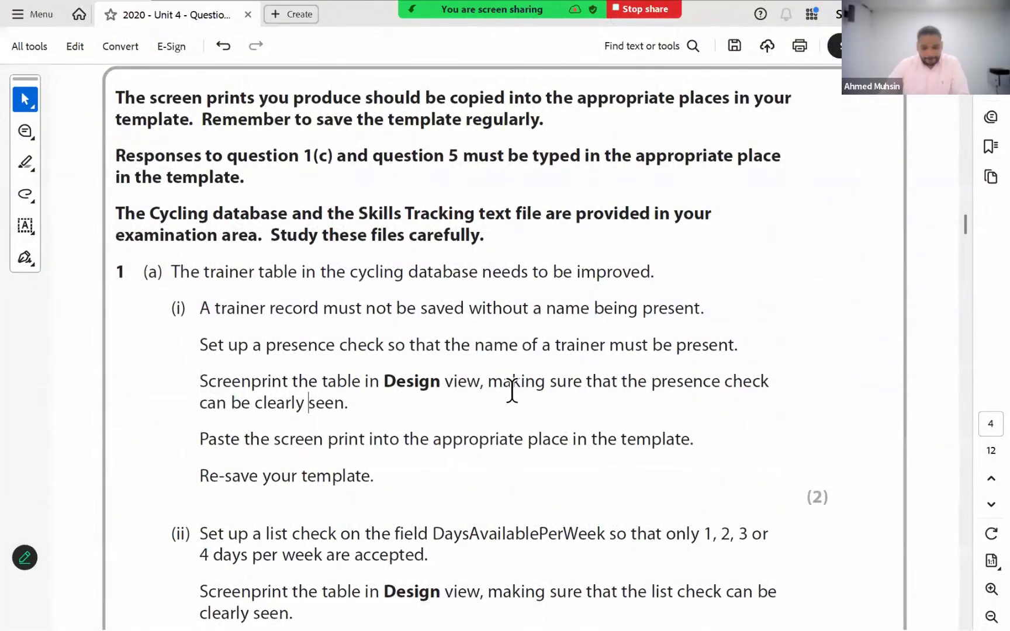
pyautogui.moveTo(635, 385); pyautogui.dragTo(349, 401)
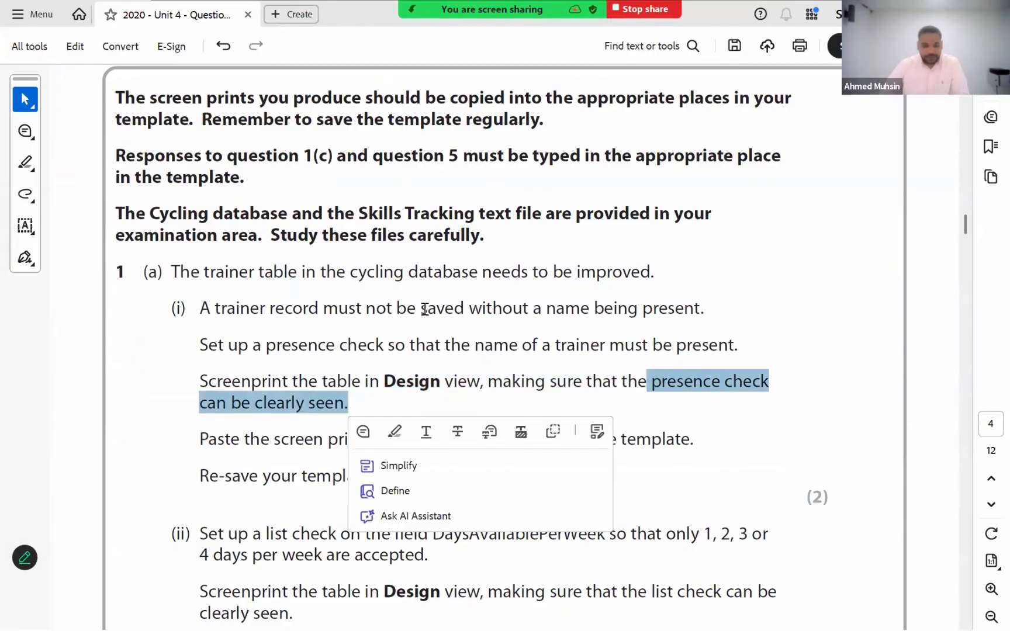
pyautogui.hotkey('alt', 'Tab')
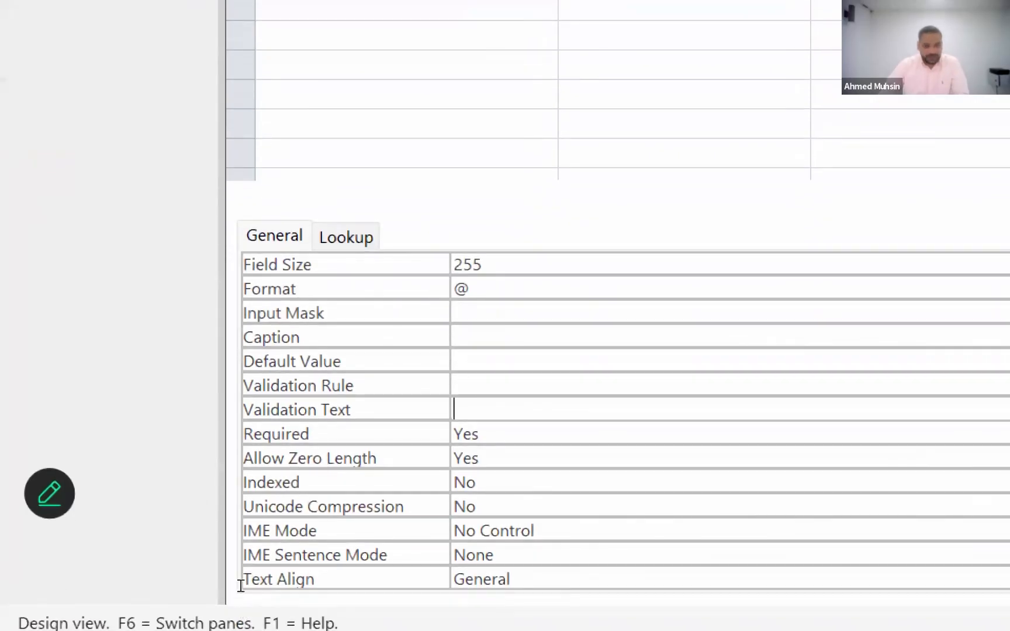
pyautogui.write('You')
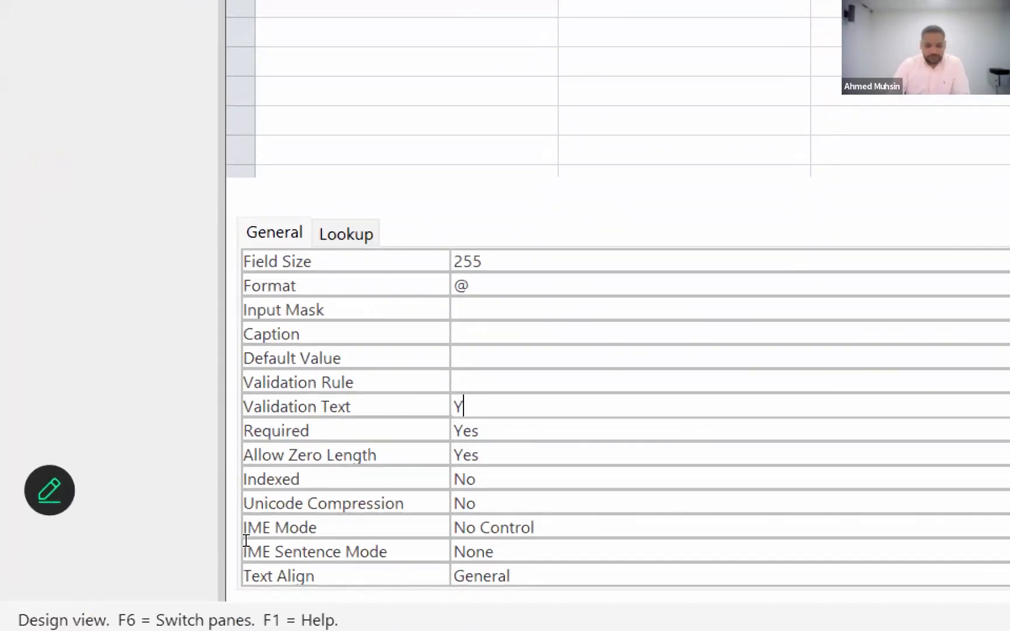
pyautogui.write(' must enter a ')
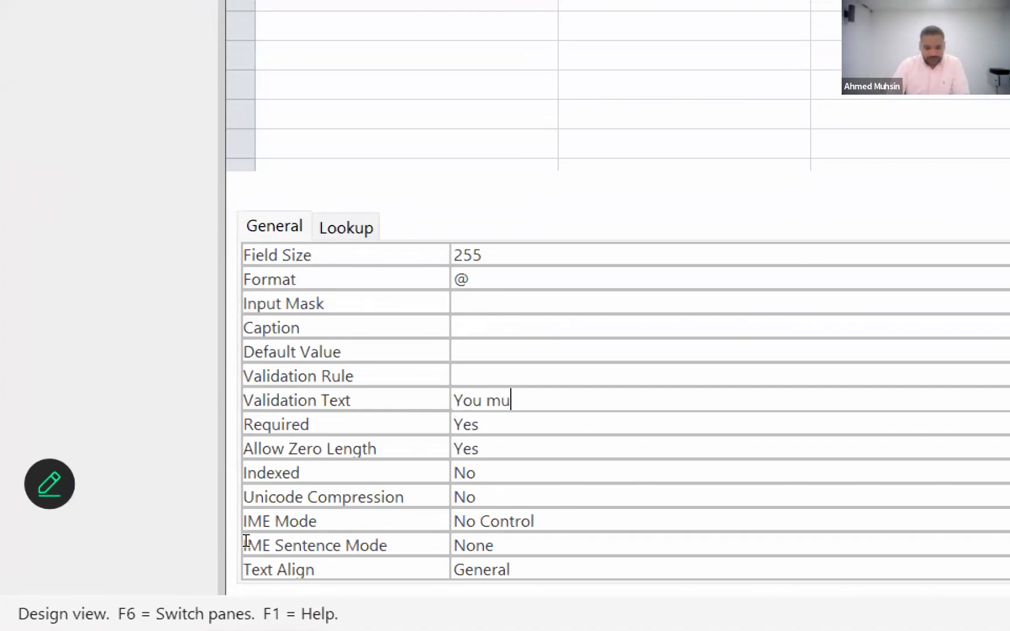
pyautogui.write('trainer name')
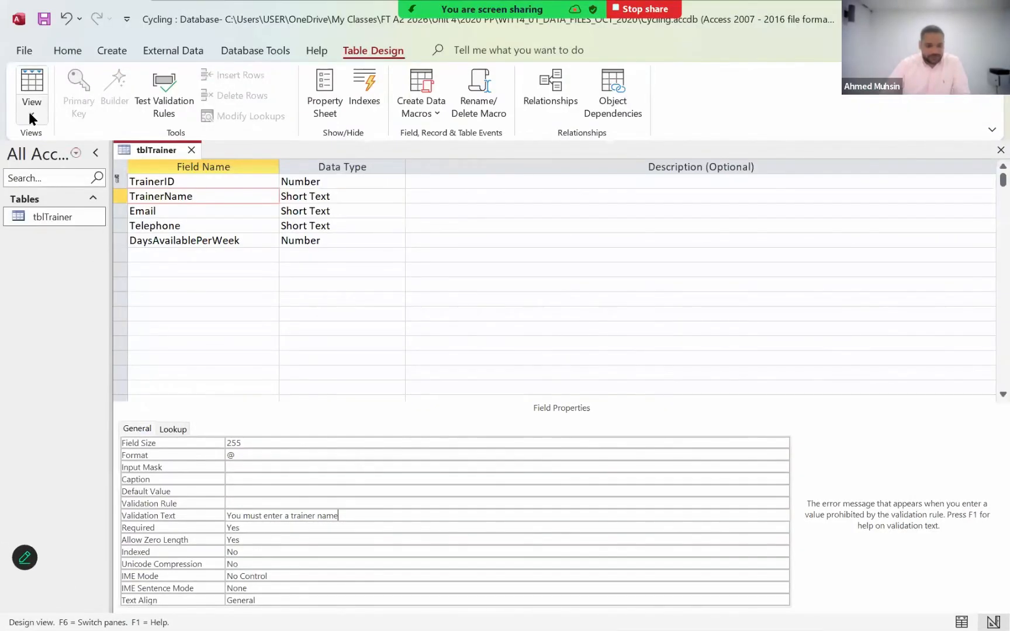
# - Switch tblTrainer to Datasheet View, saving the table and testing the existing data against the new rules
pyautogui.click(31, 114)
pyautogui.click(33, 149)
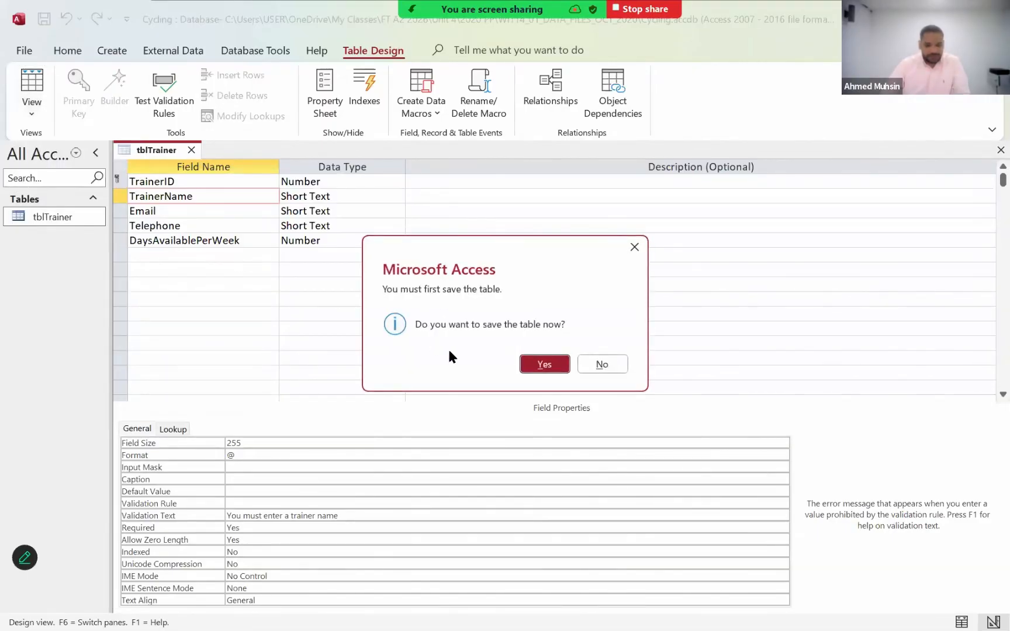
pyautogui.click(538, 367)
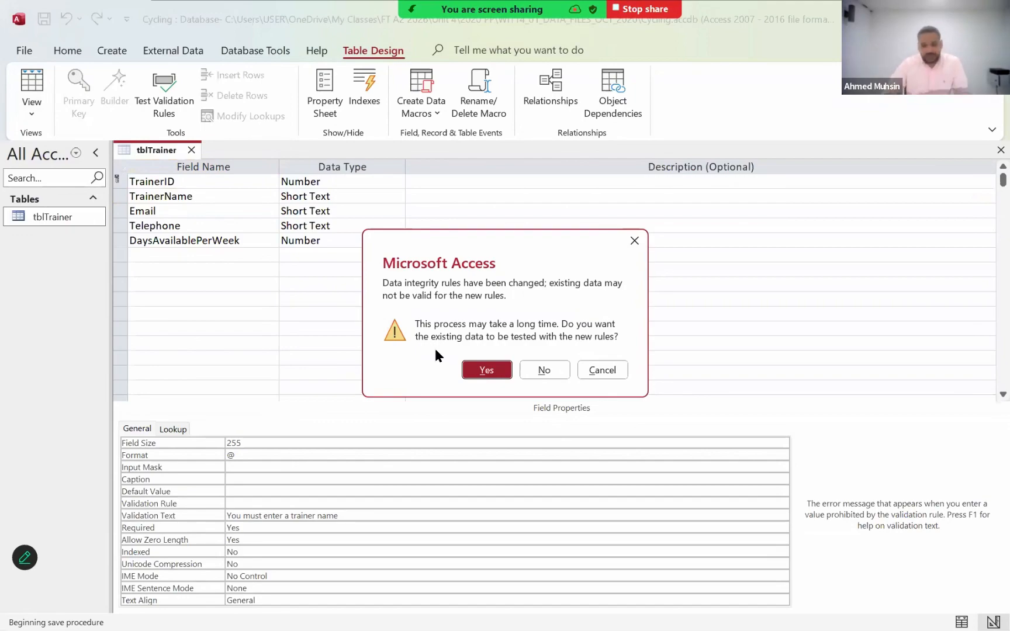
pyautogui.click(492, 377)
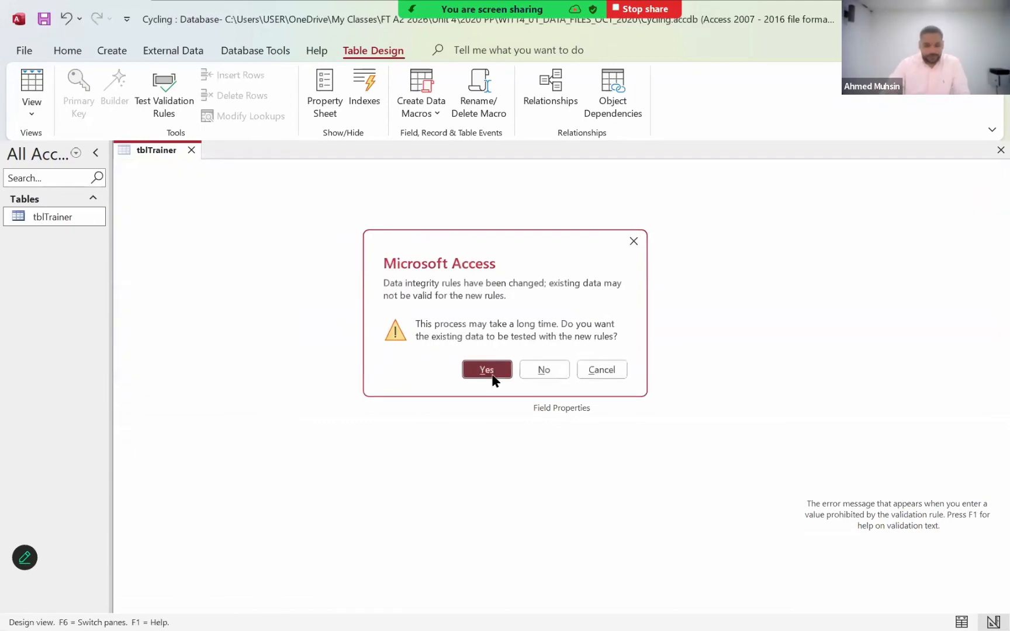
# - Try to save a record with TrainerID 11, a blank TrainerName, a sample e-mail and telephone number and 3 days per week, and discard it
pyautogui.click(189, 333)
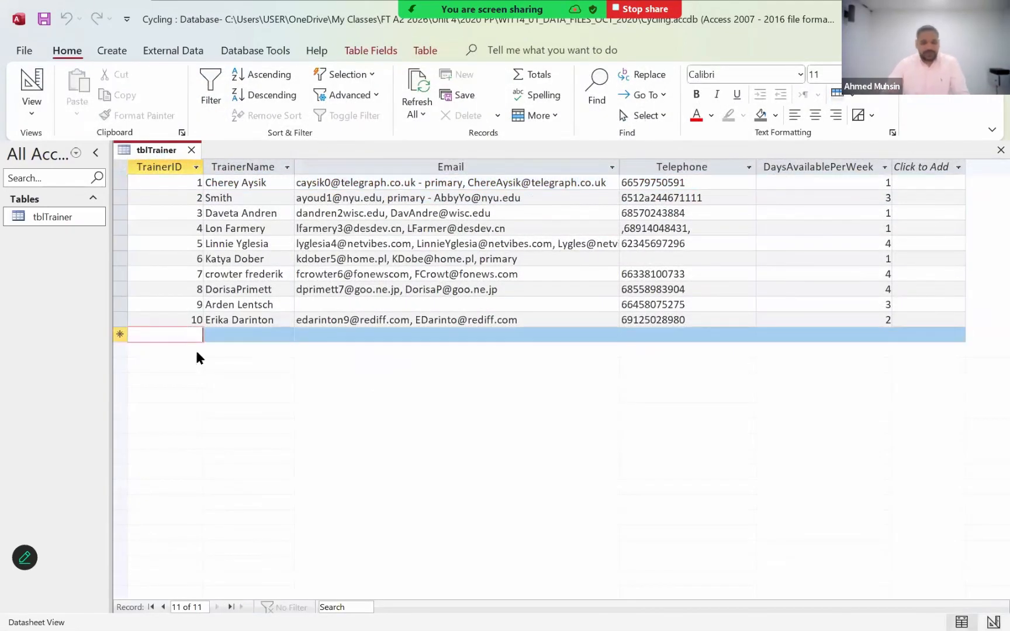
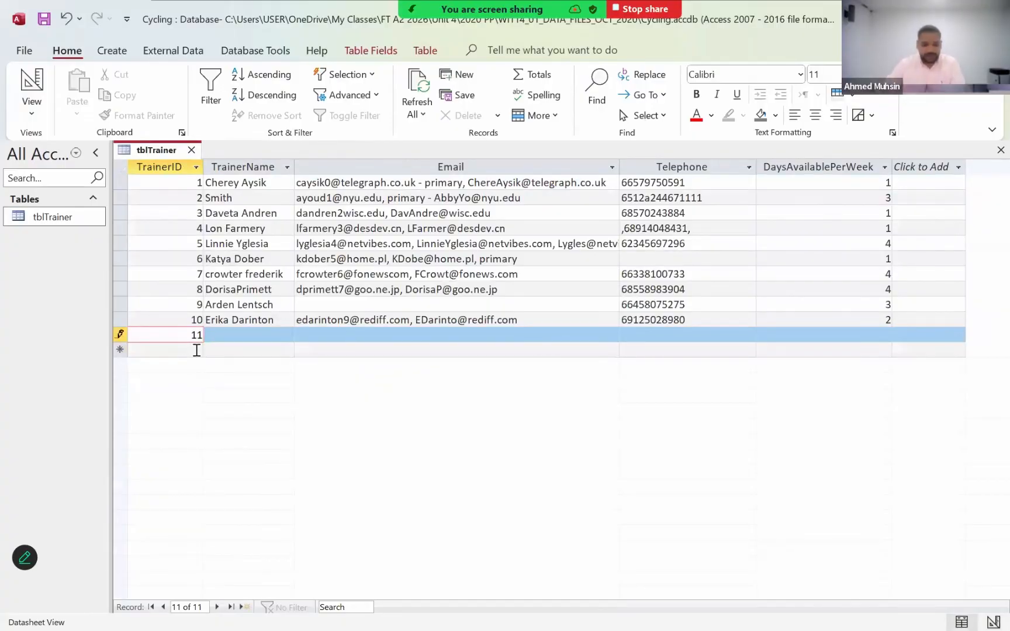
pyautogui.press('Tab')
pyautogui.press('Tab')
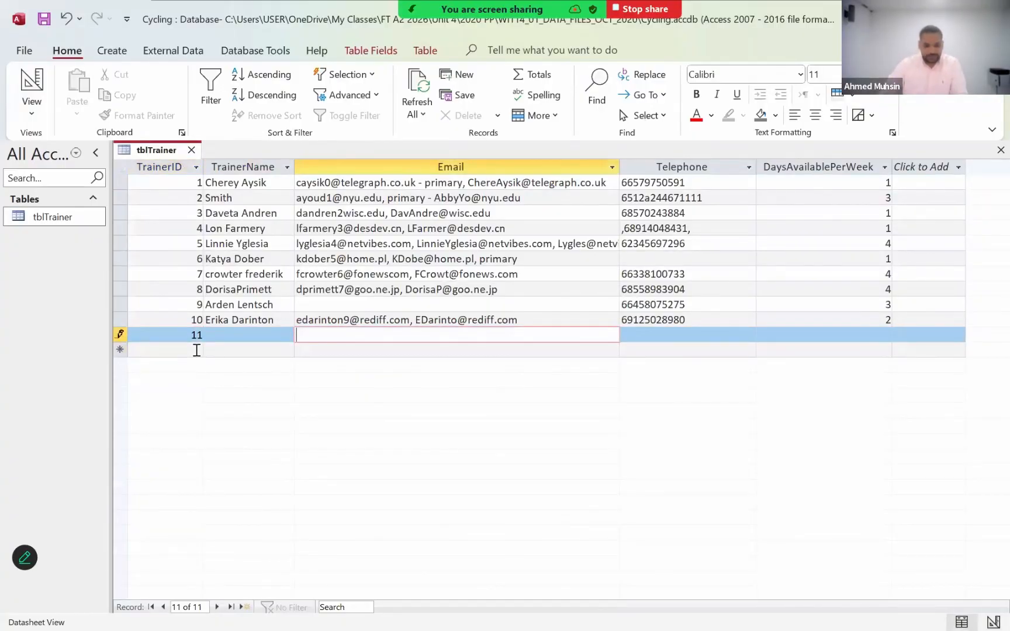
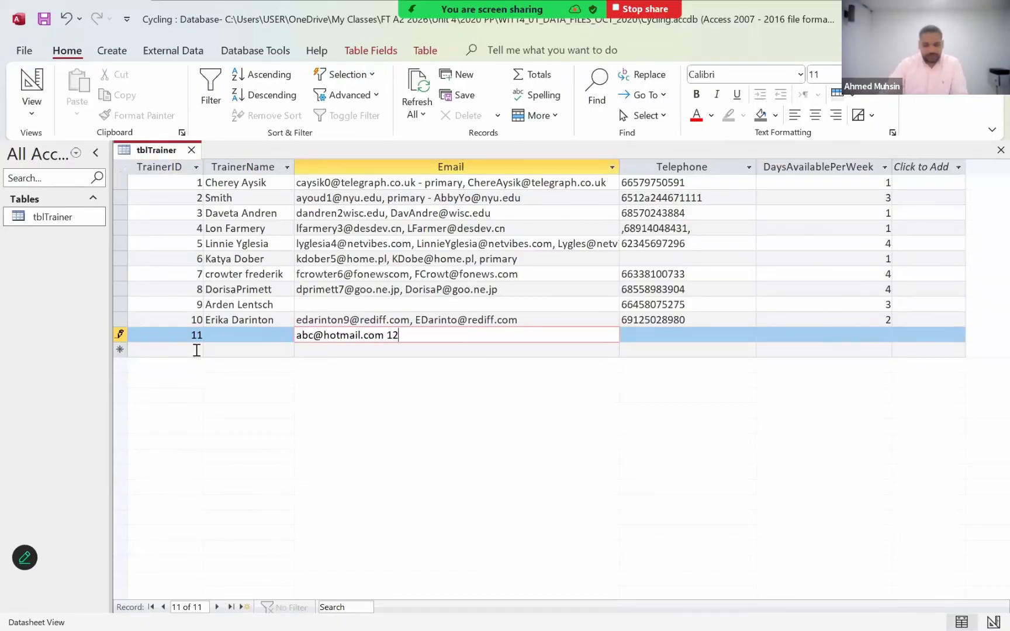
pyautogui.press('Tab')
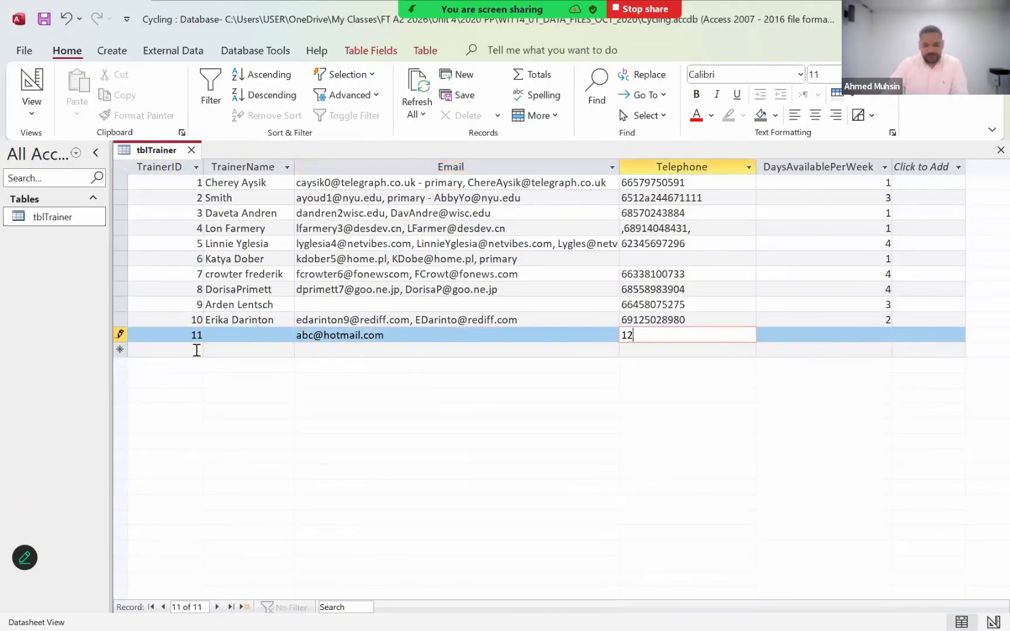
pyautogui.press('Tab')
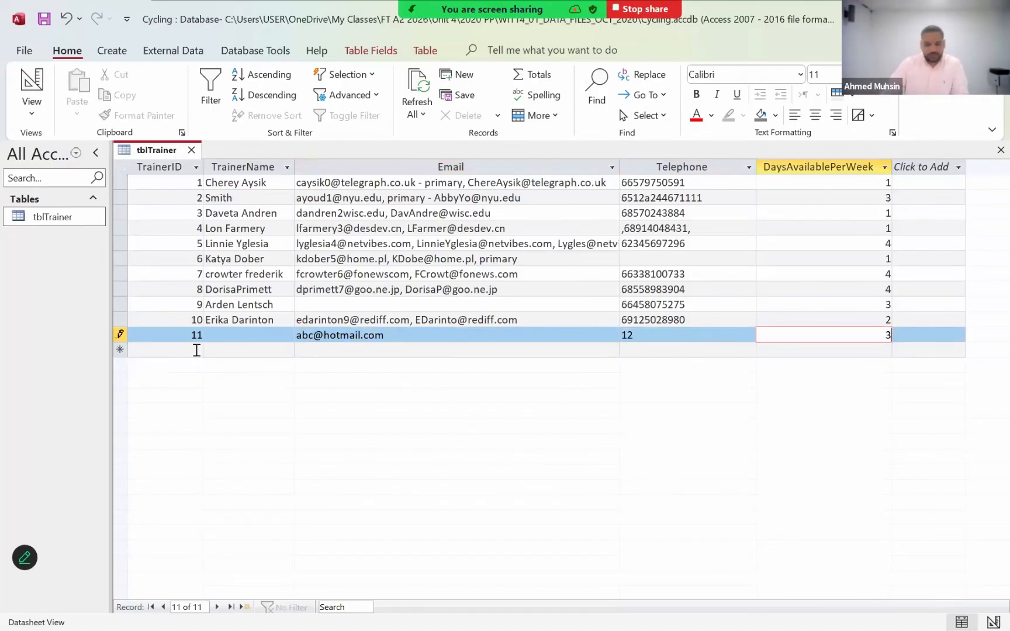
pyautogui.click(217, 347)
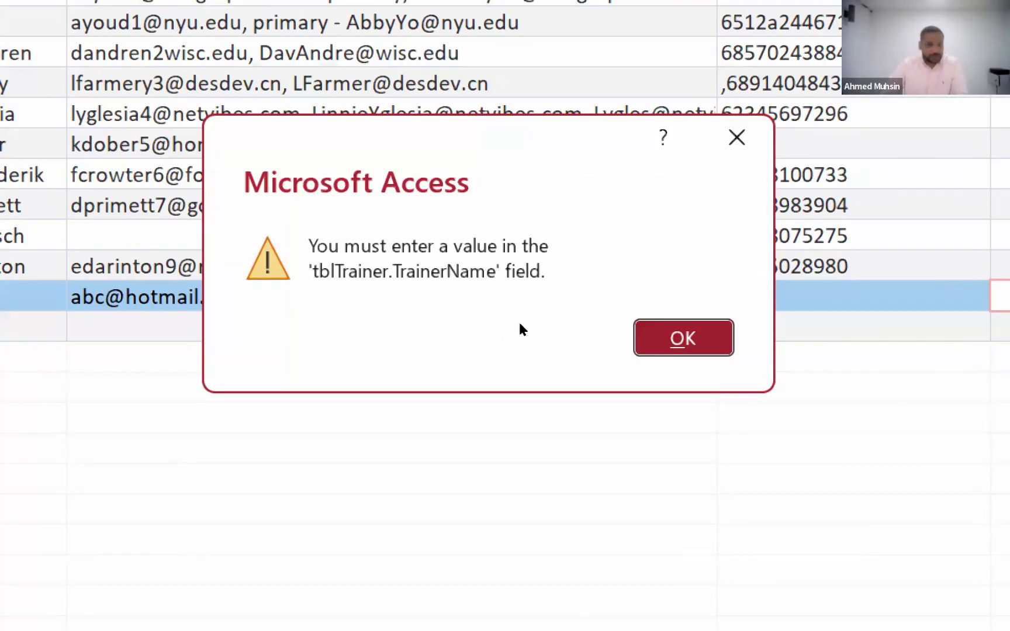
pyautogui.press('Return')
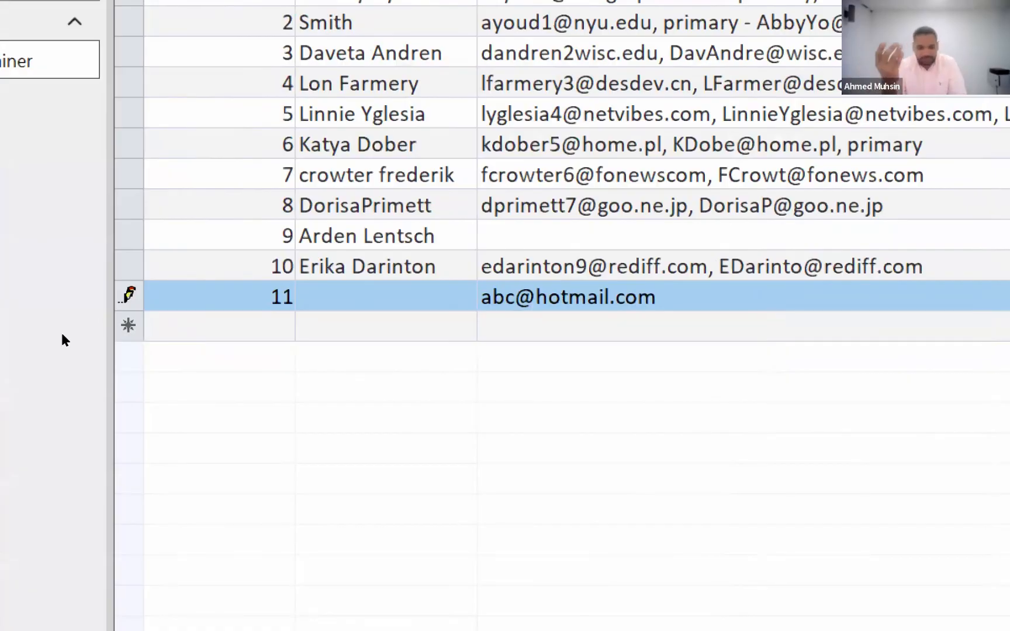
pyautogui.press('Escape')
pyautogui.press('Escape')
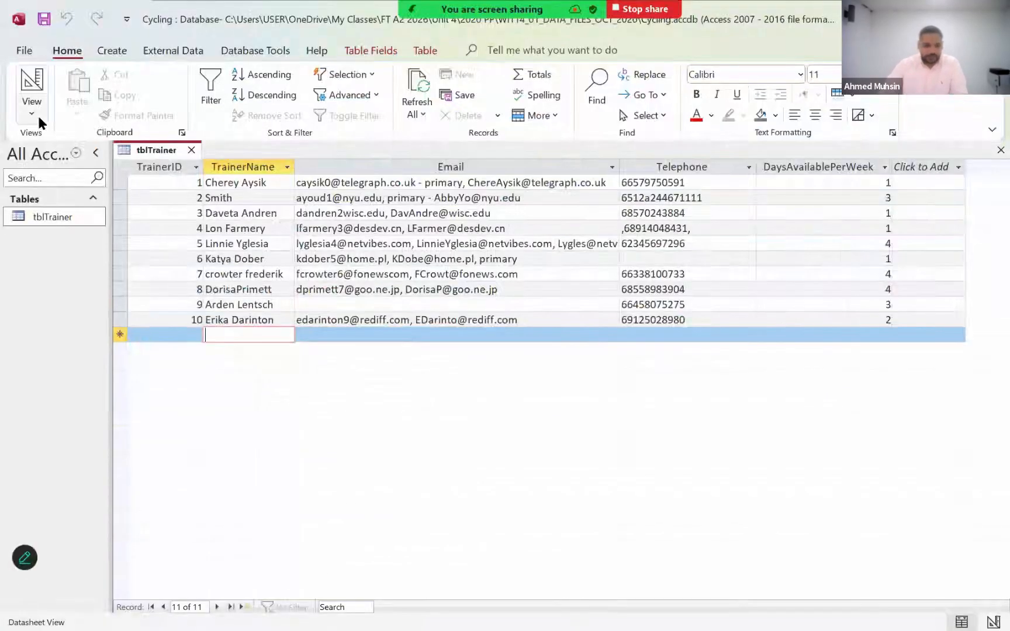
# - Return tblTrainer to Design View, and reread question 1(a)(i)'s screenprint instruction in the question paper PDF
pyautogui.click(33, 107)
pyautogui.click(43, 185)
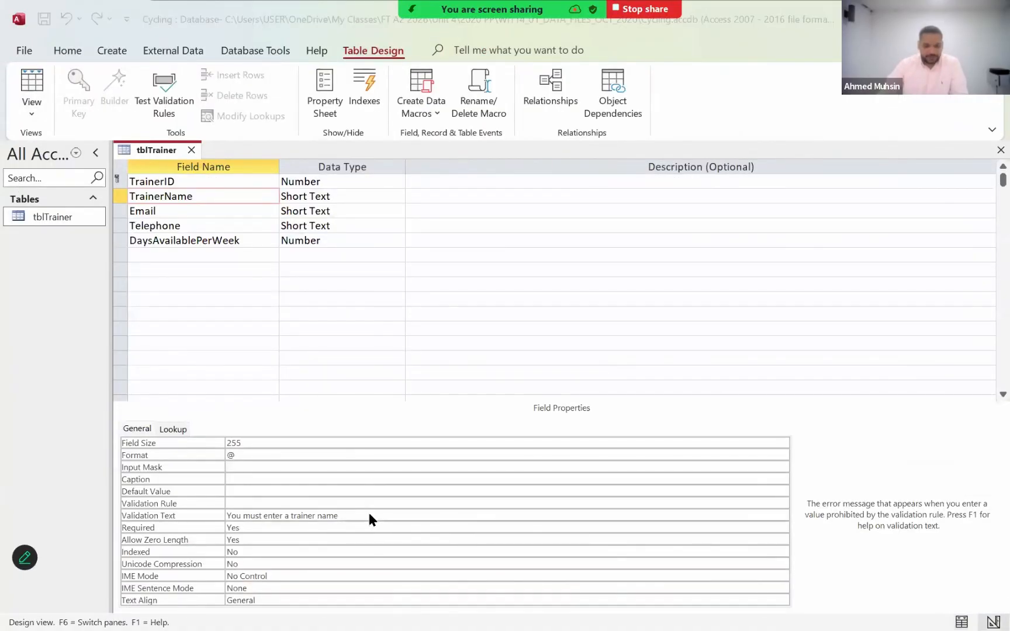
pyautogui.hotkey('alt', 'Tab')
pyautogui.click(386, 362)
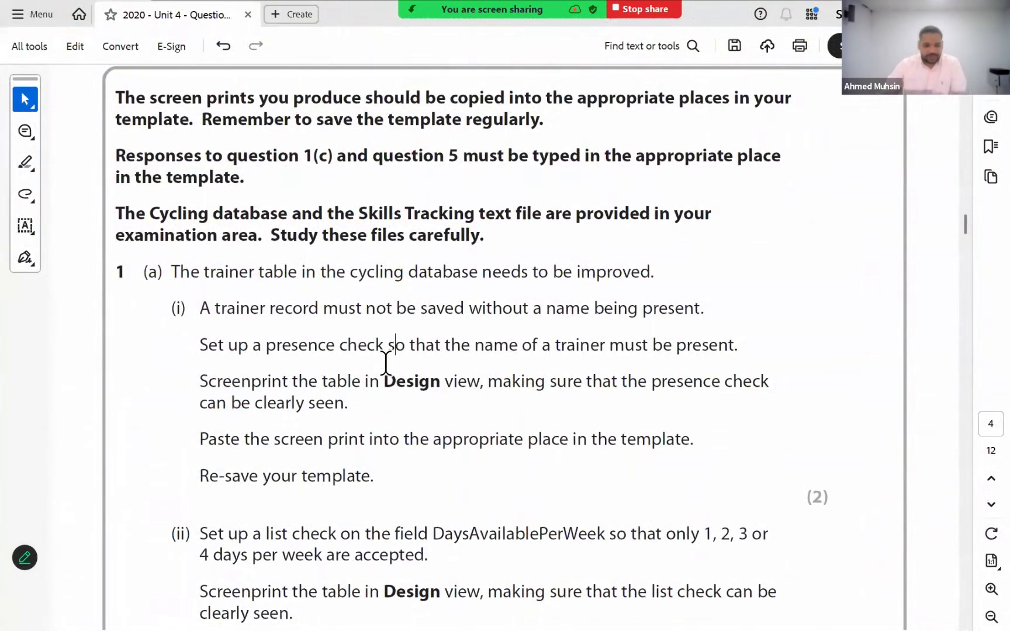
pyautogui.scroll(-1, 386, 362)
pyautogui.moveTo(363, 358); pyautogui.dragTo(769, 370)
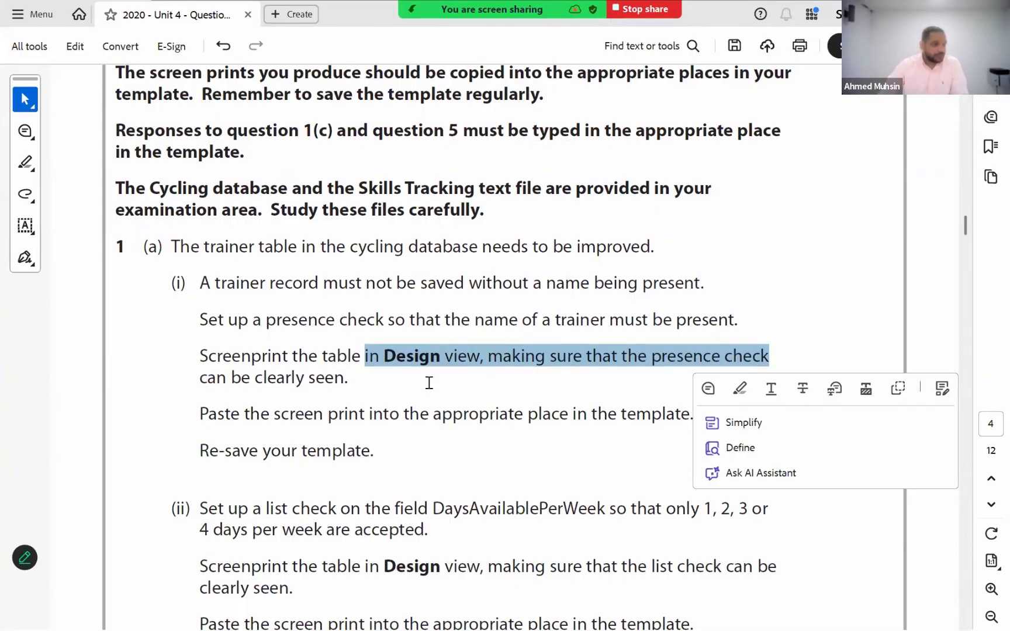
# - Switch back to tblTrainer in Access and examine the field properties of TrainerID and Email
pyautogui.hotkey('alt', 'Tab')
pyautogui.press('super+plus')
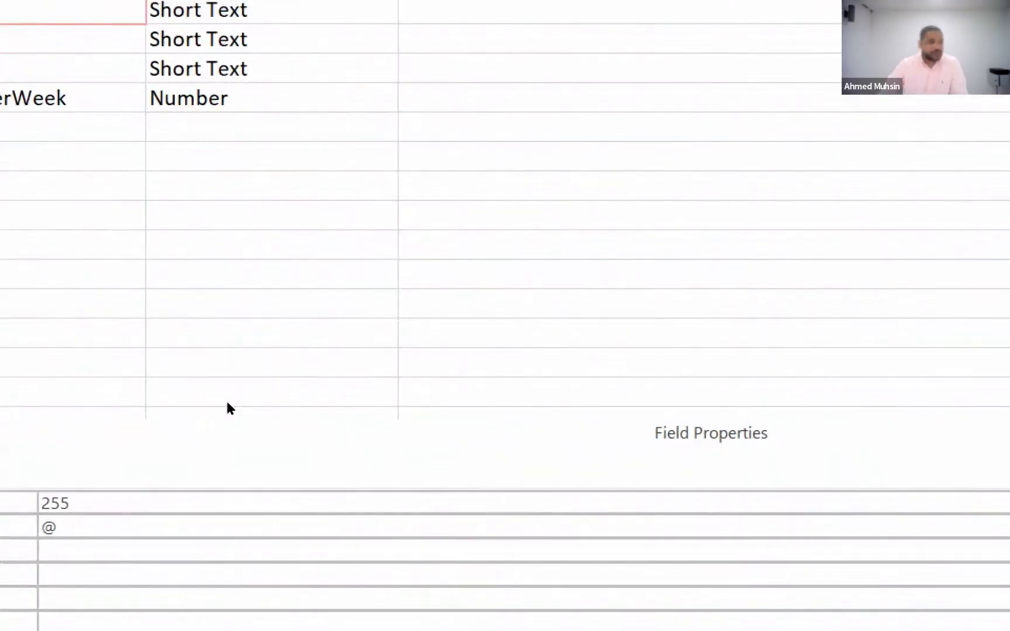
pyautogui.press('super+minus')
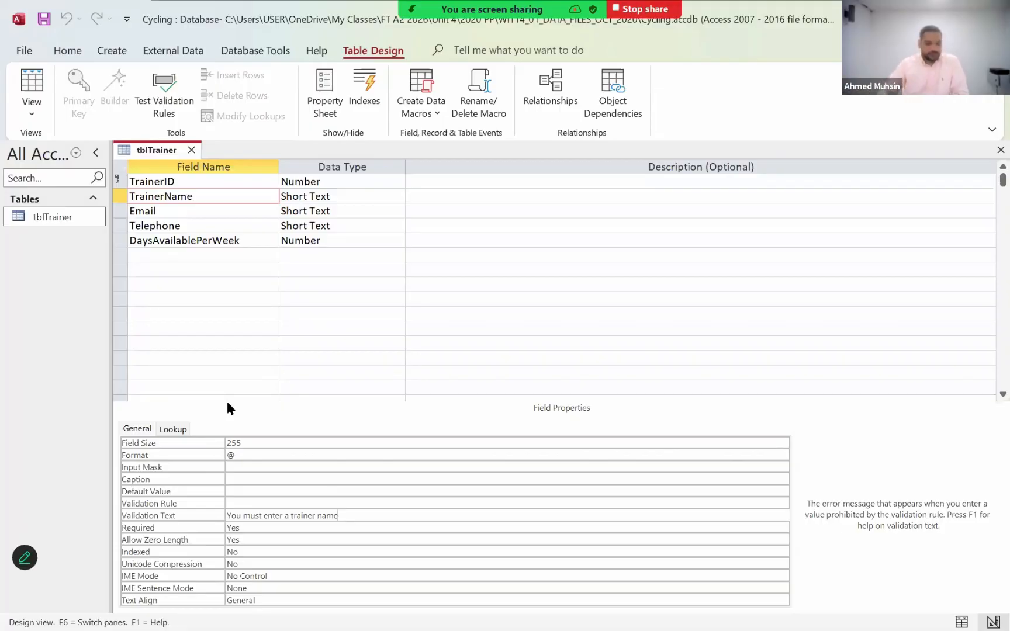
pyautogui.click(249, 182)
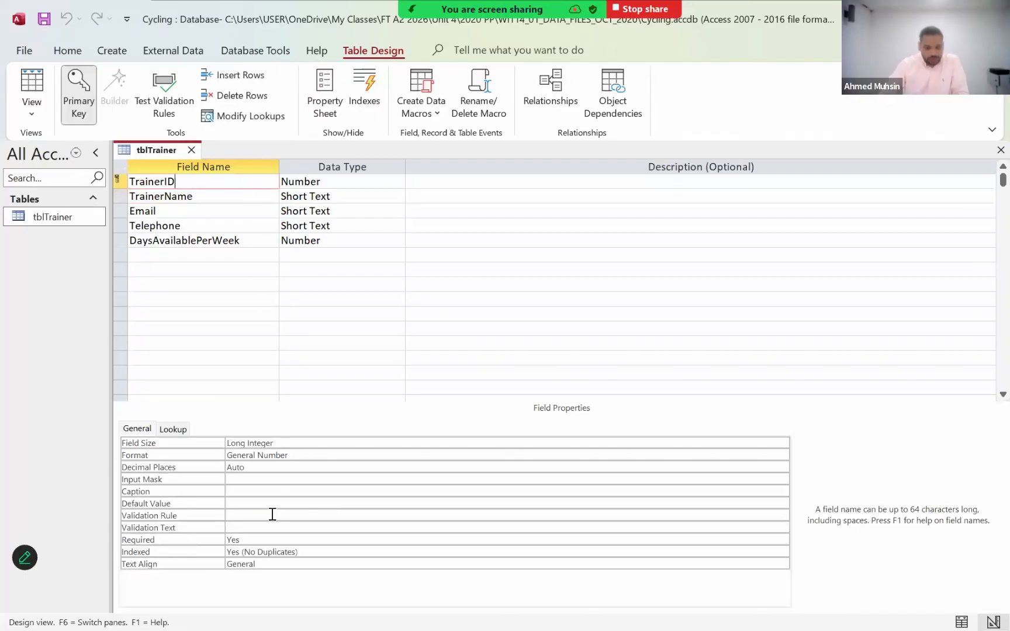
pyautogui.click(214, 210)
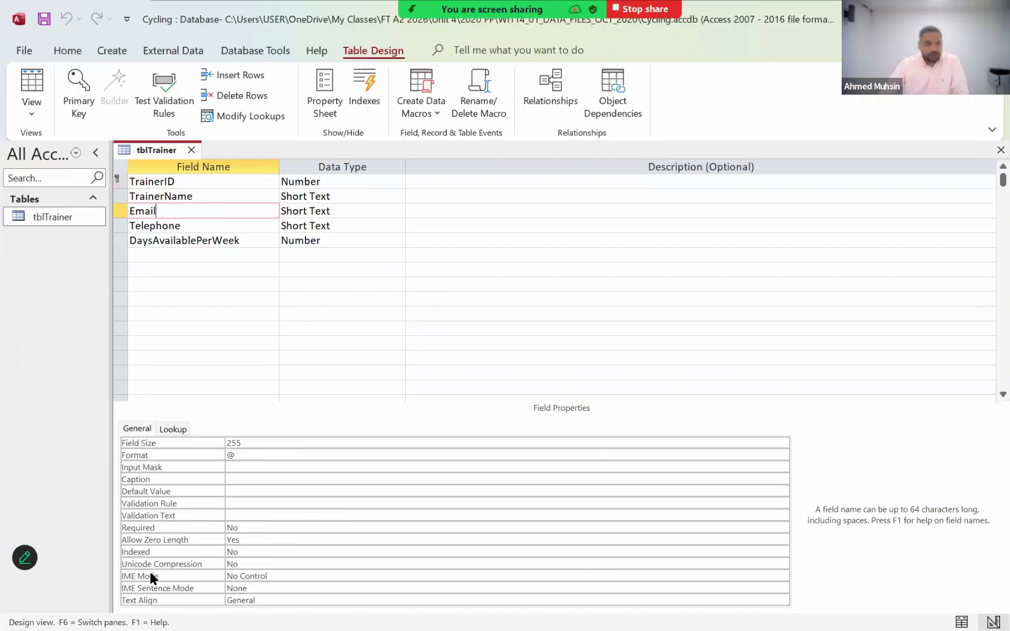
# - Select the TrainerName field and capture a screenshot of the design grid together with its field properties
pyautogui.click(179, 197)
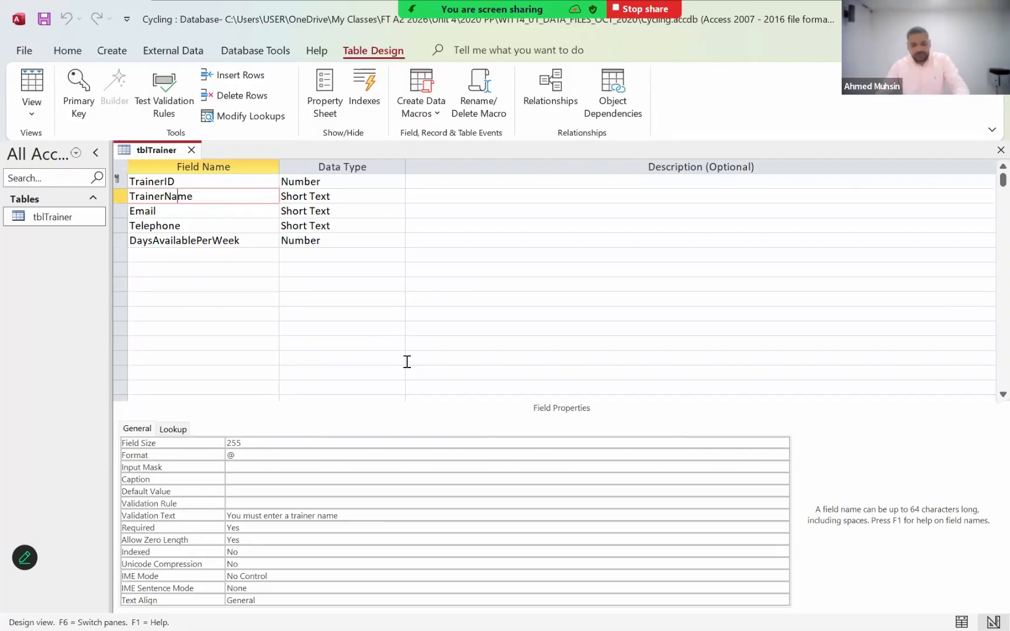
pyautogui.press('super+shift+s')
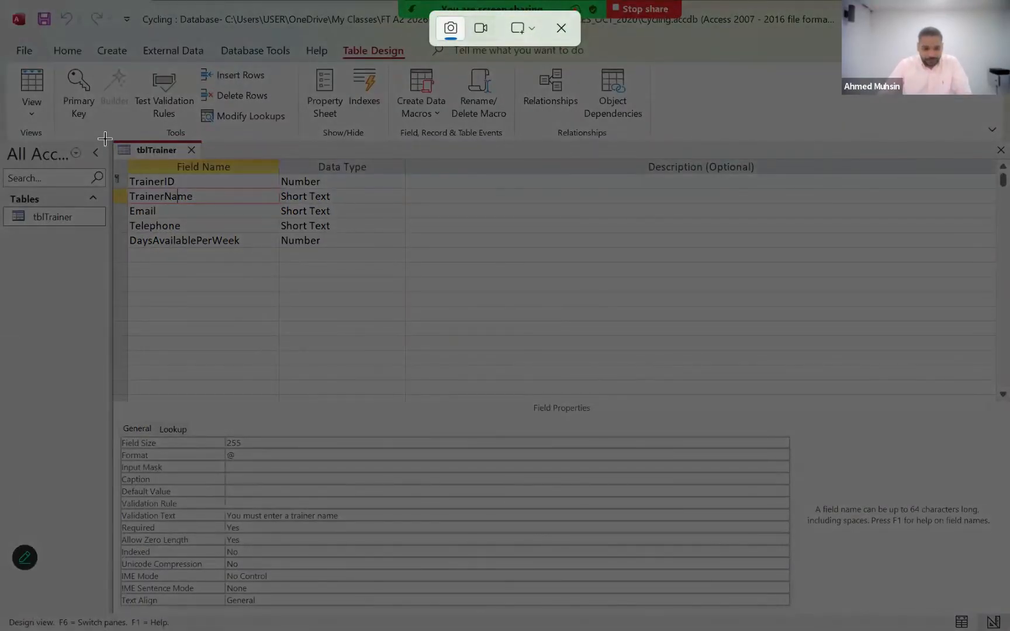
pyautogui.moveTo(108, 135); pyautogui.dragTo(443, 606)
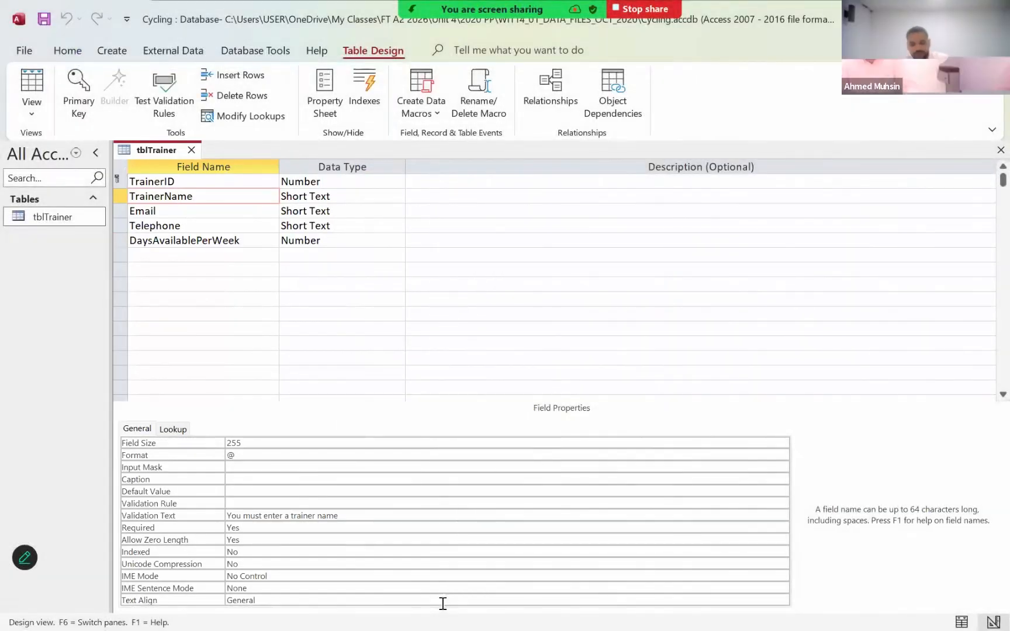
# - Switch to the WIT14_01_DATA_FILES_OCT_2020 folder in File Explorer and open the renamed candidate evidence template in Word
pyautogui.hotkey('alt', 'Tab')
pyautogui.hotkey('alt', 'Tab')
pyautogui.hotkey('alt', 'Tab')
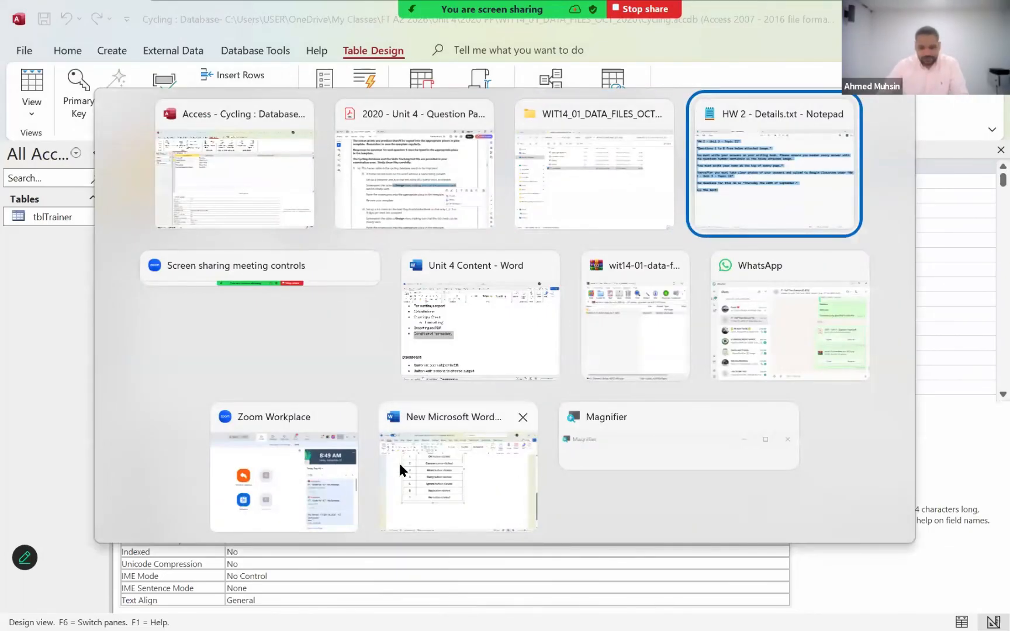
pyautogui.click(593, 176)
pyautogui.click(283, 345)
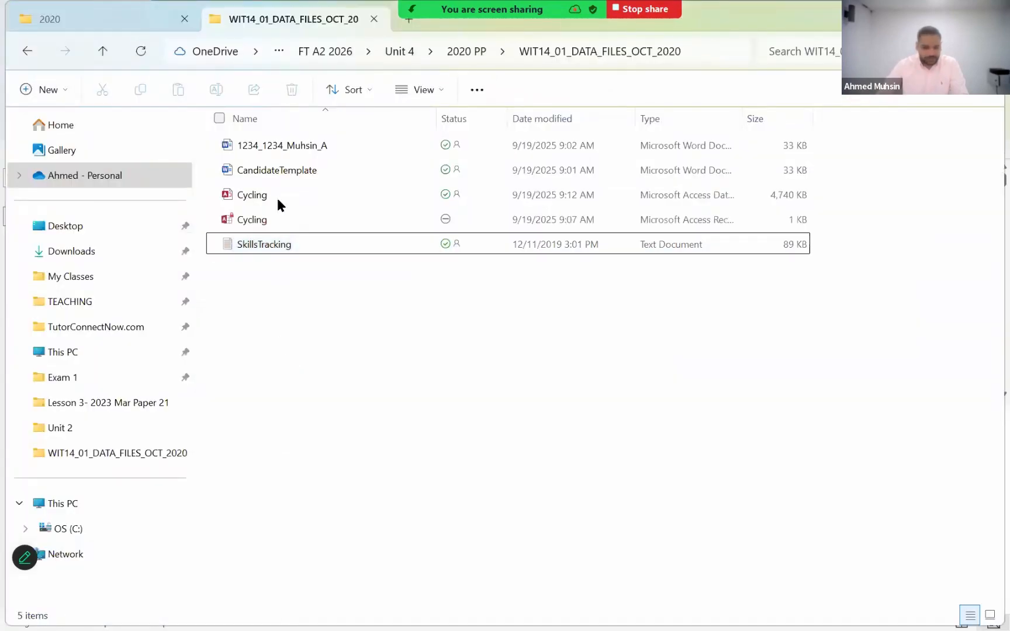
pyautogui.doubleClick(277, 151)
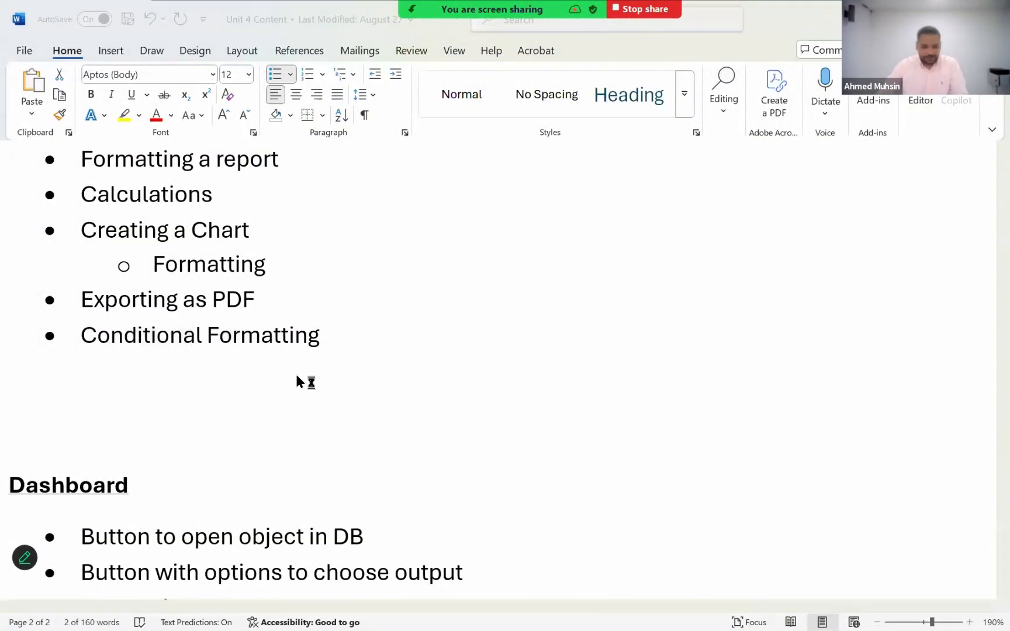
# - Paste the tblTrainer Design view screenshot under "One screen print." in the 1(a)(i) evidence row
pyautogui.scroll(-5, 347, 357)
pyautogui.scroll(-5, 348, 364)
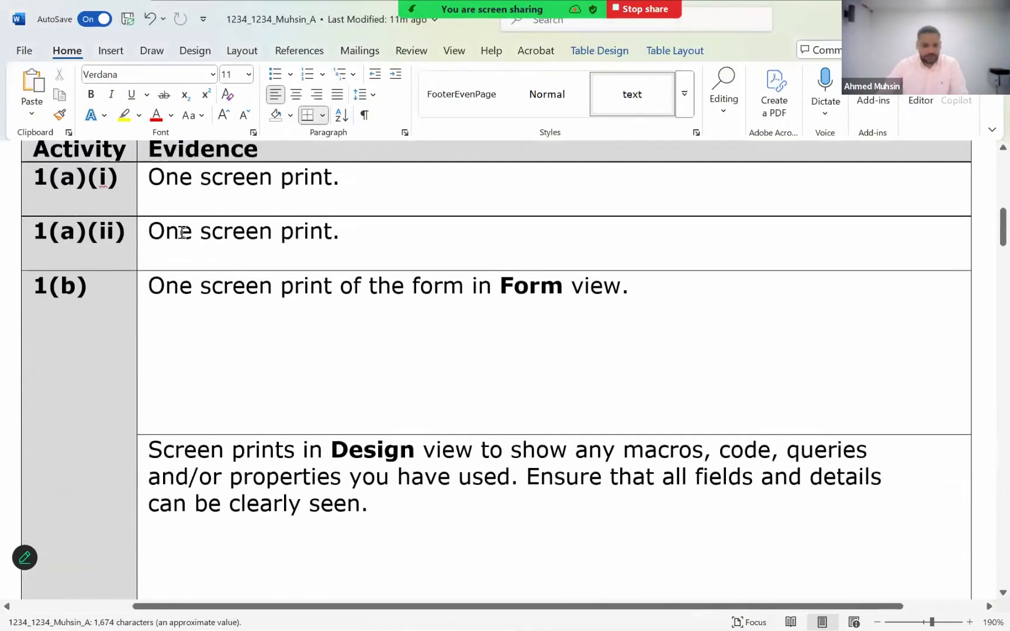
pyautogui.click(80, 182)
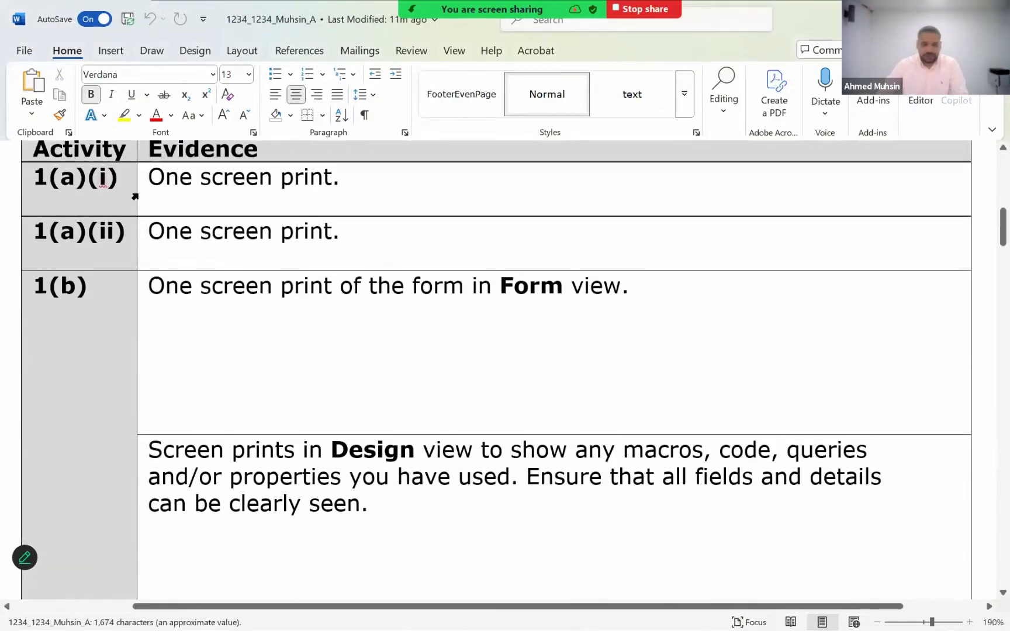
pyautogui.click(162, 198)
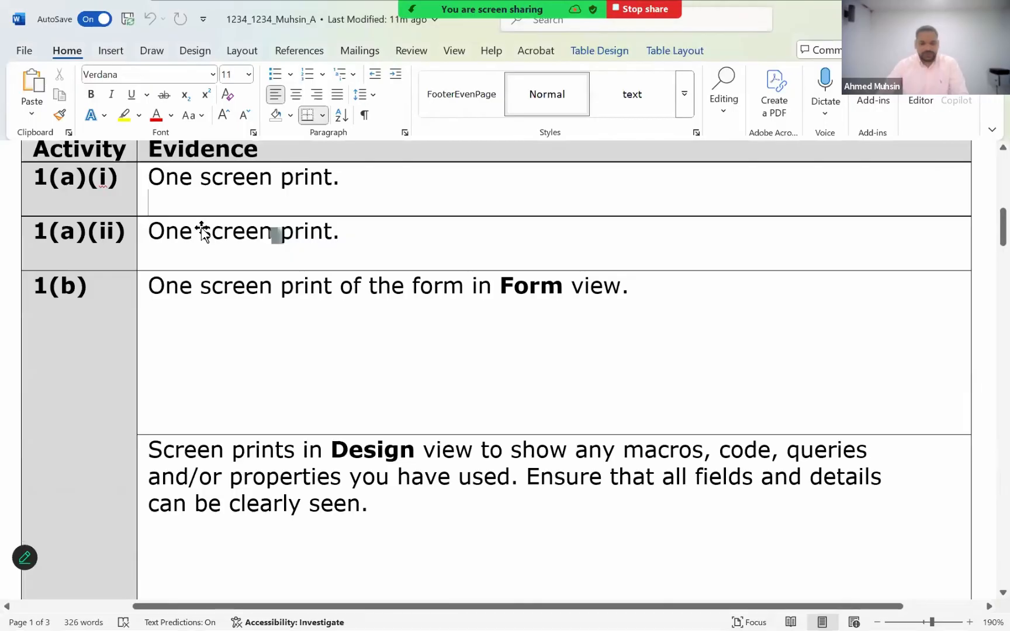
pyautogui.hotkey('ctrl', 'v')
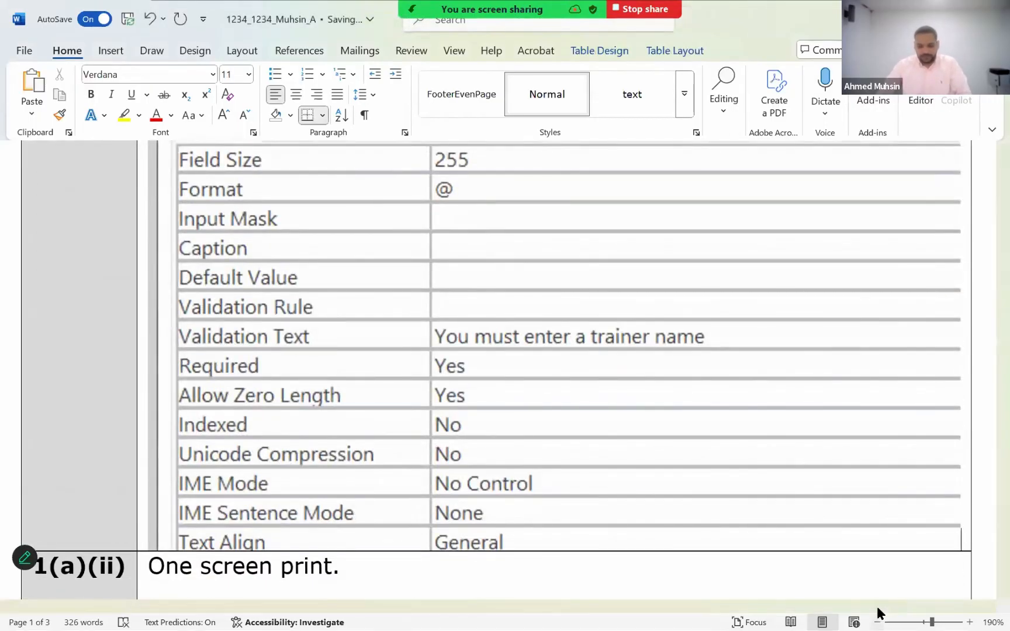
# - Shrink the pasted tblTrainer screenshot proportionally so that it sits narrower within its evidence cell
pyautogui.scroll(-8, 876, 606)
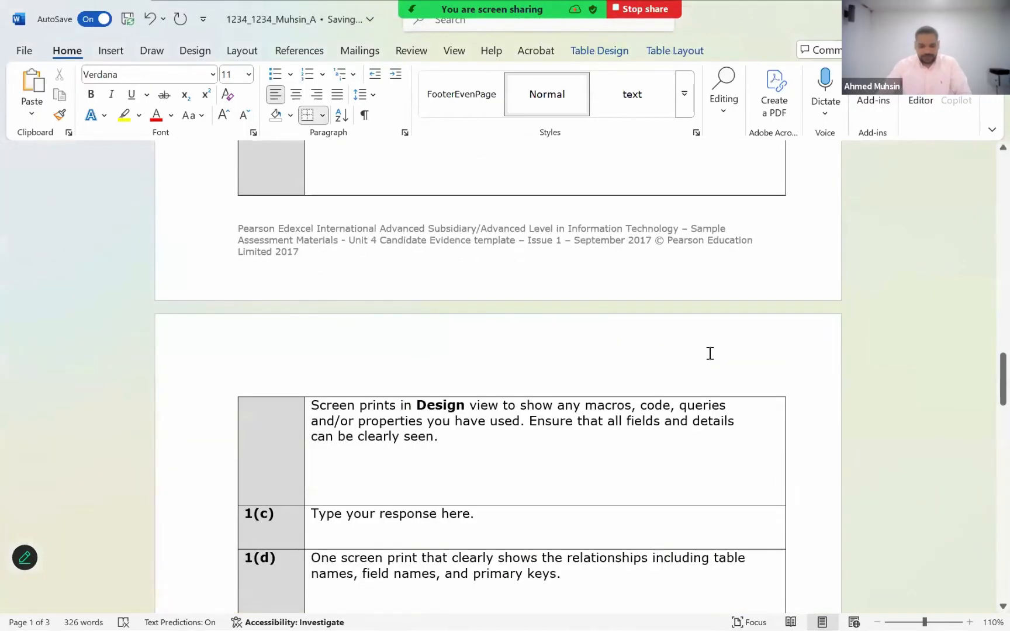
pyautogui.scroll(10, 710, 353)
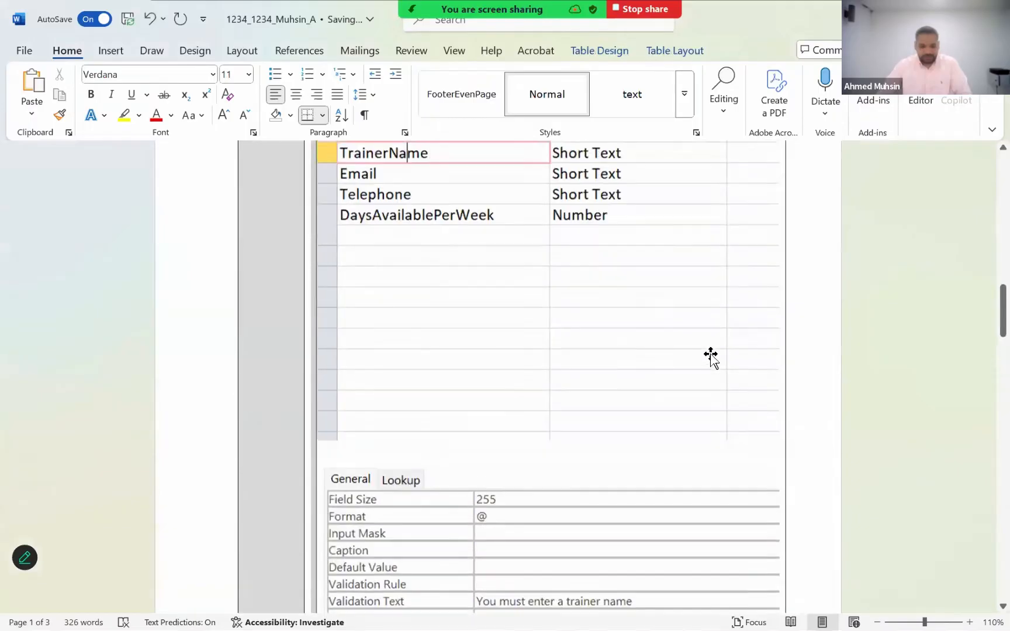
pyautogui.scroll(3, 710, 355)
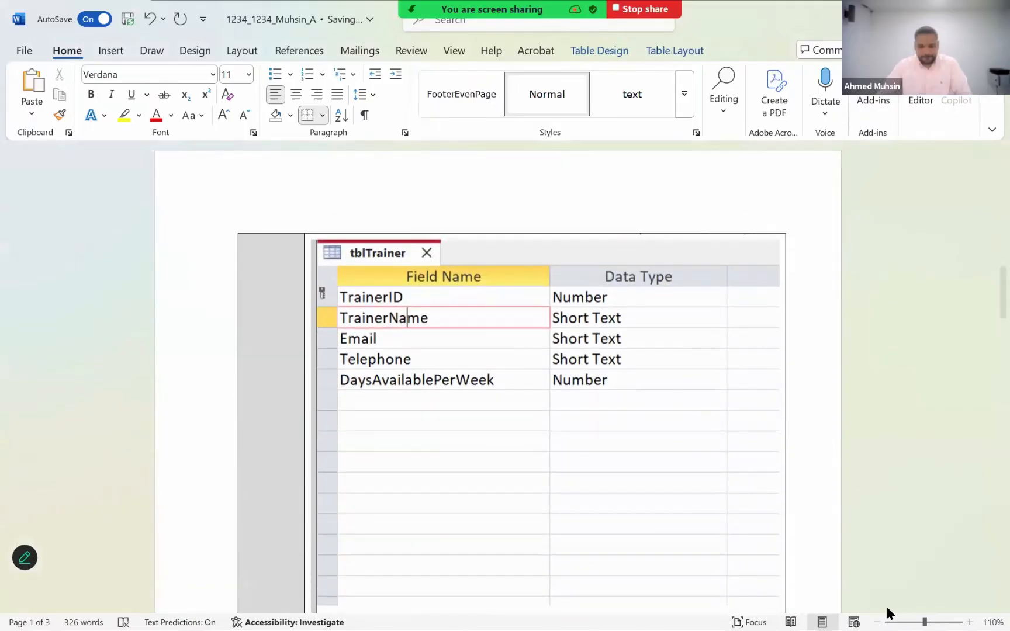
pyautogui.scroll(-4, 873, 609)
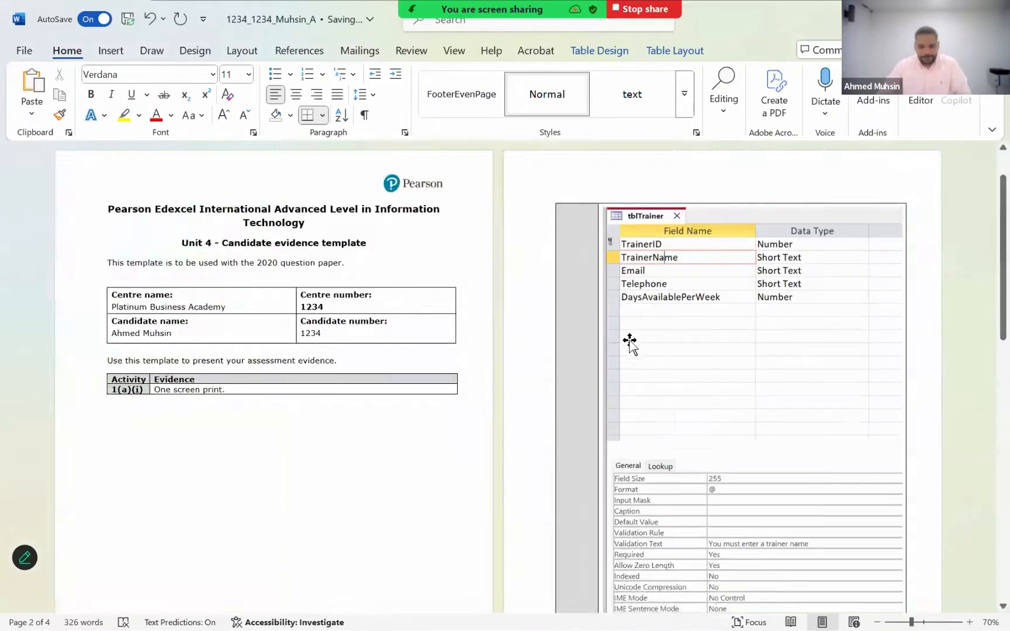
pyautogui.scroll(-2, 630, 342)
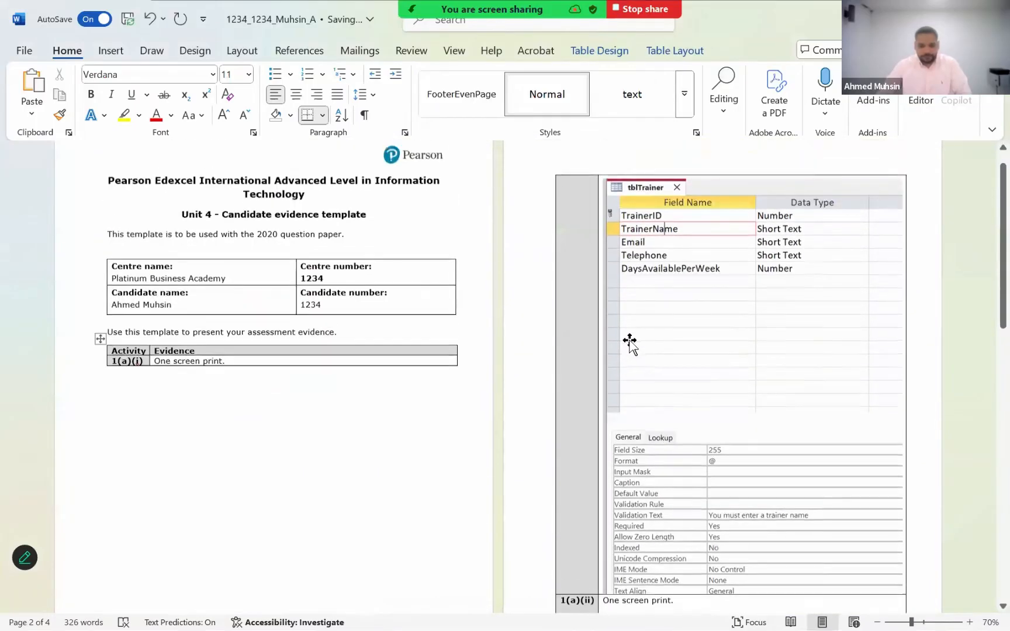
pyautogui.click(701, 396)
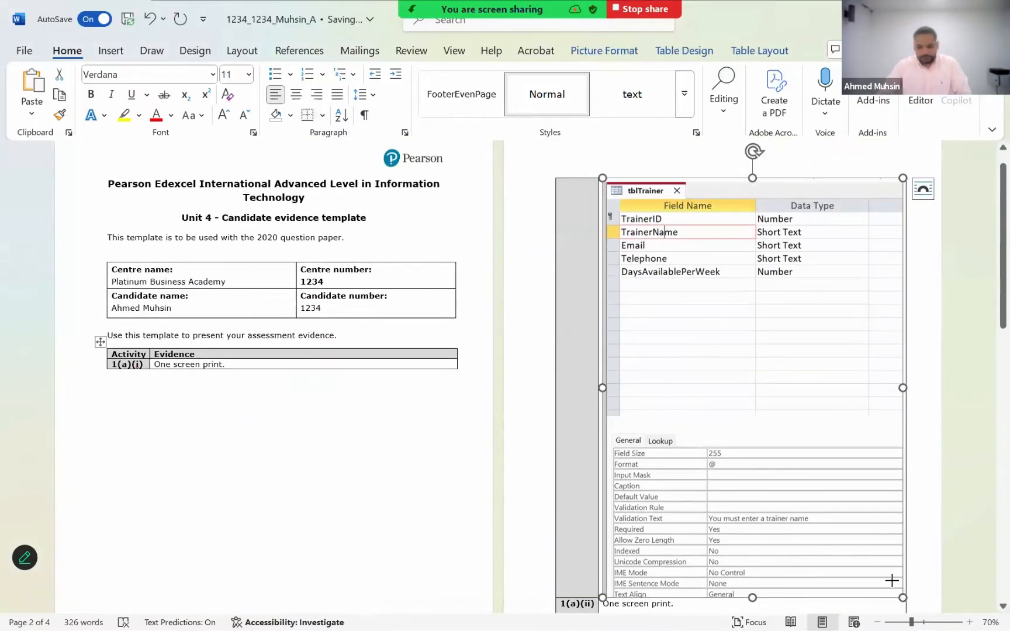
pyautogui.moveTo(891, 580); pyautogui.dragTo(859, 507)
pyautogui.click(939, 511)
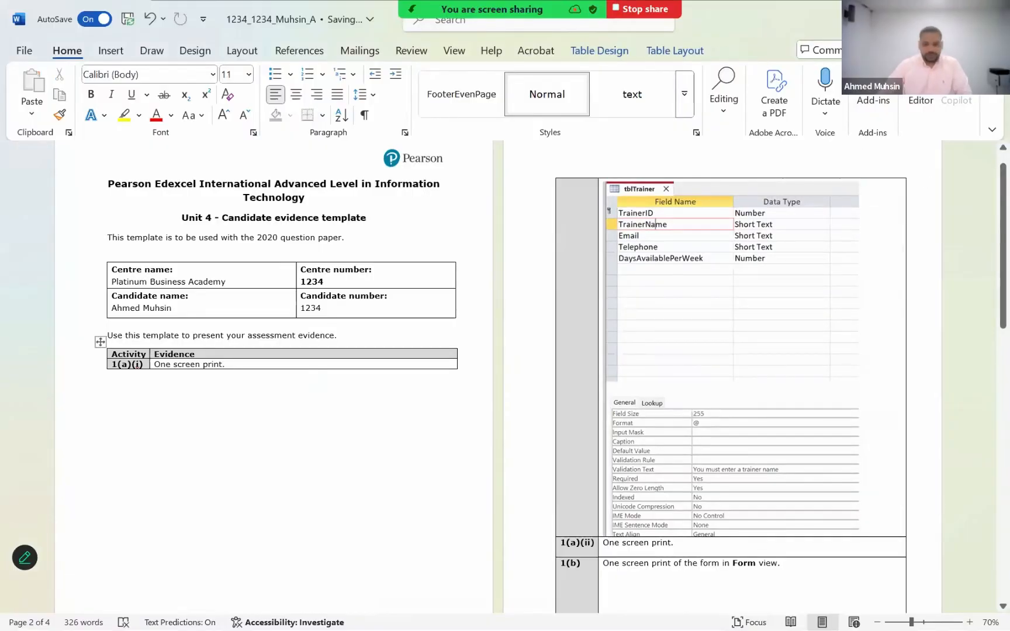
# - Check question 1(a)(i)'s instructions in the question paper PDF against the pasted screenprint in the Word evidence template
pyautogui.hotkey('alt', 'Tab')
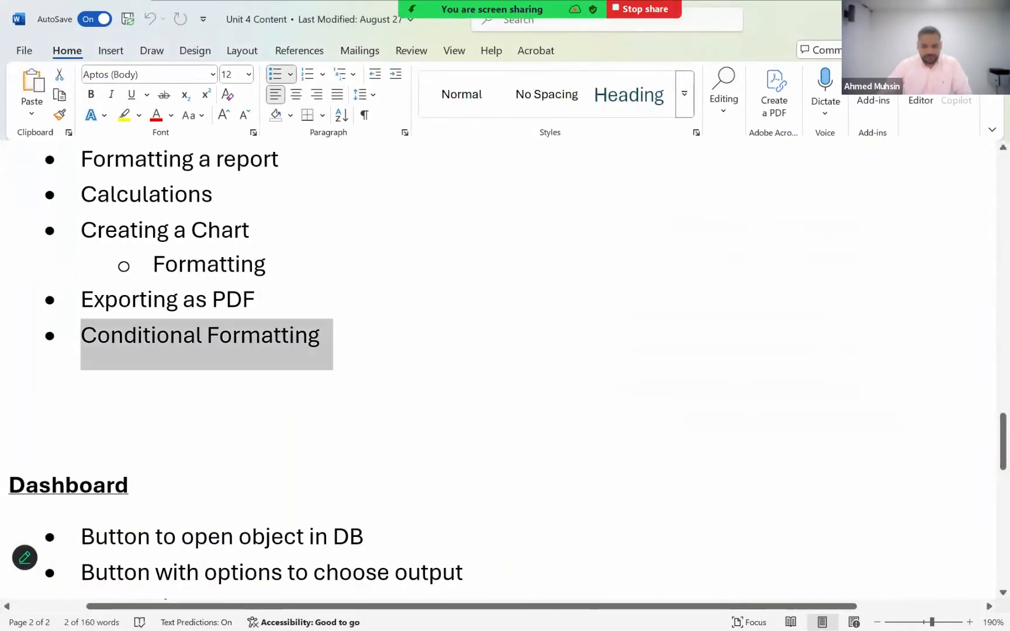
pyautogui.hotkey('alt', 'Tab')
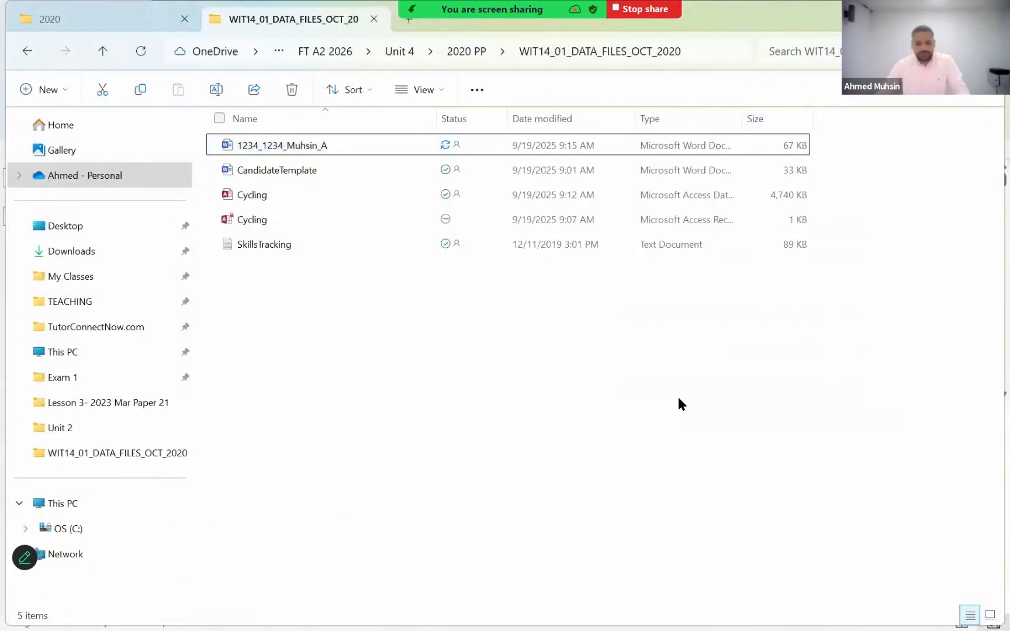
pyautogui.hotkey('alt', 'Tab')
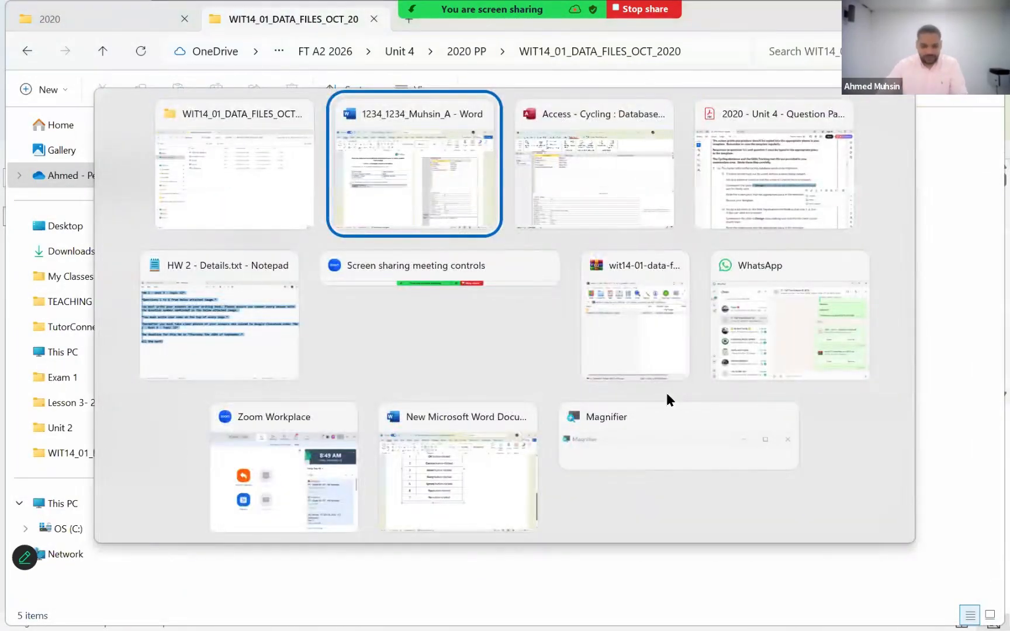
pyautogui.hotkey('alt', 'Tab')
pyautogui.hotkey('alt', 'Tab')
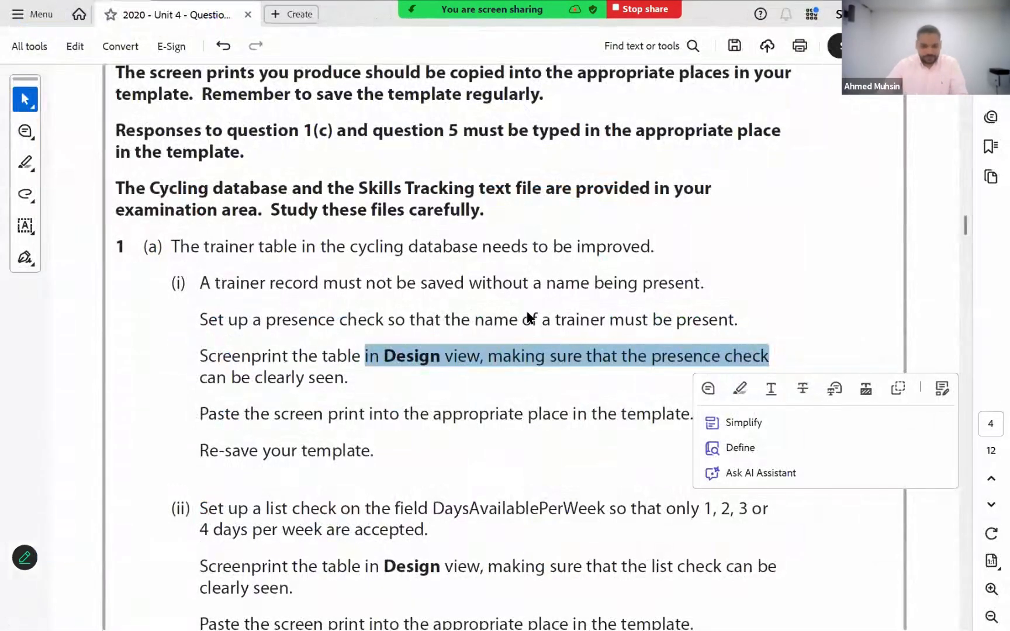
pyautogui.hotkey('alt', 'Tab')
pyautogui.hotkey('alt', 'Tab')
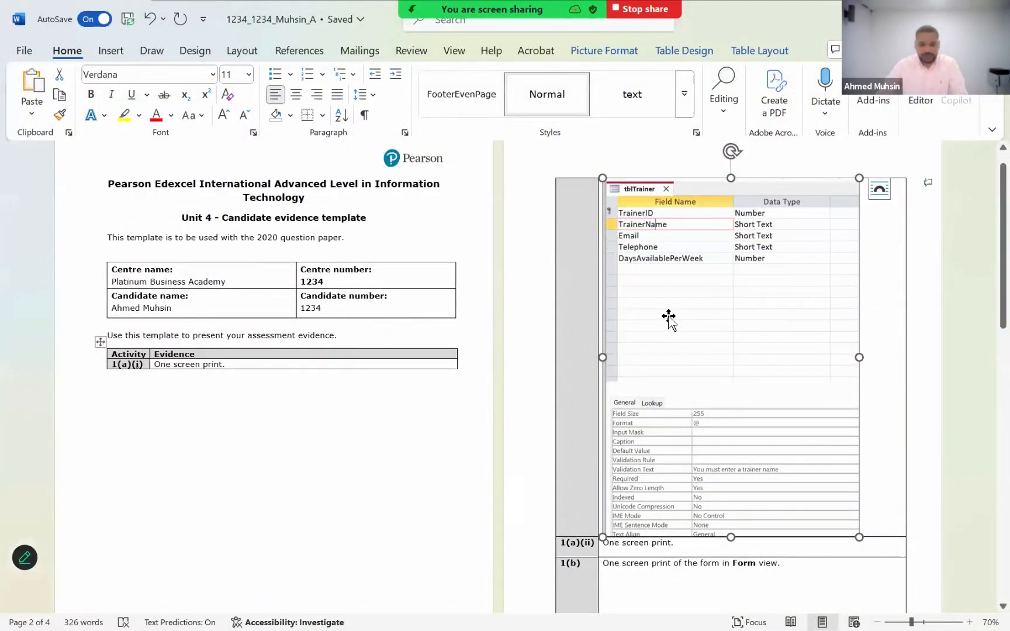
pyautogui.scroll(-4, 635, 362)
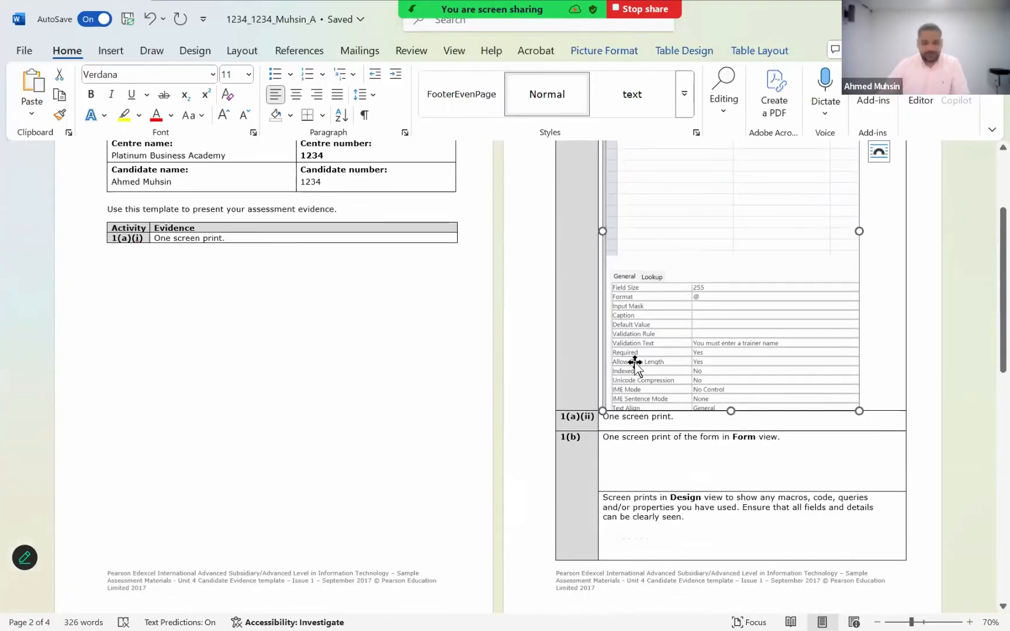
# - Switch to the question paper PDF and add the text note "Done in Class" beside question 1(a)(i)'s instructions
pyautogui.hotkey('alt', 'Tab')
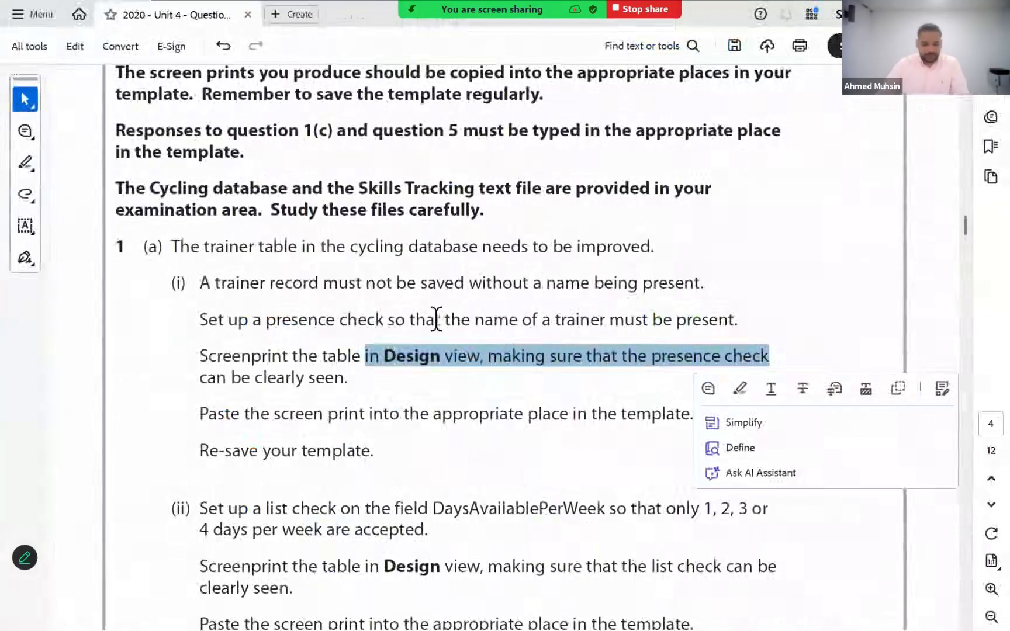
pyautogui.click(375, 446)
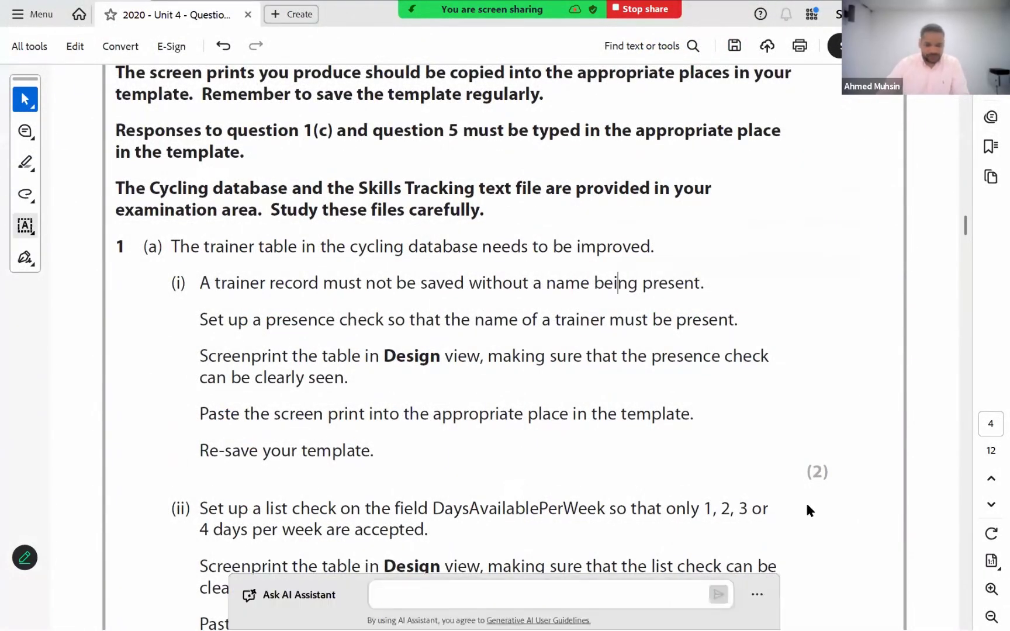
pyautogui.click(17, 227)
pyautogui.click(706, 391)
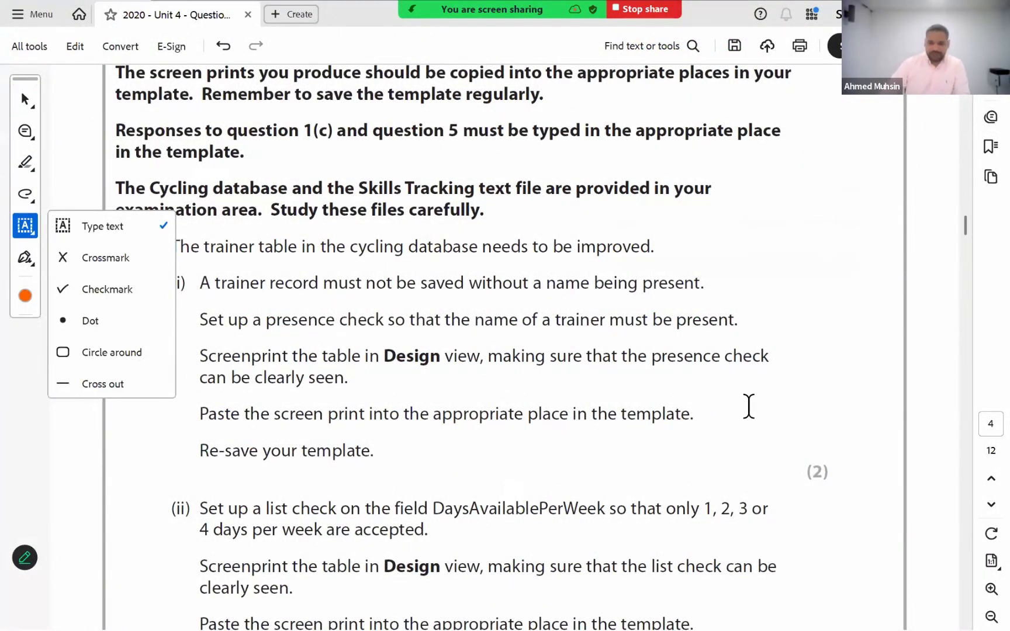
pyautogui.write('Done')
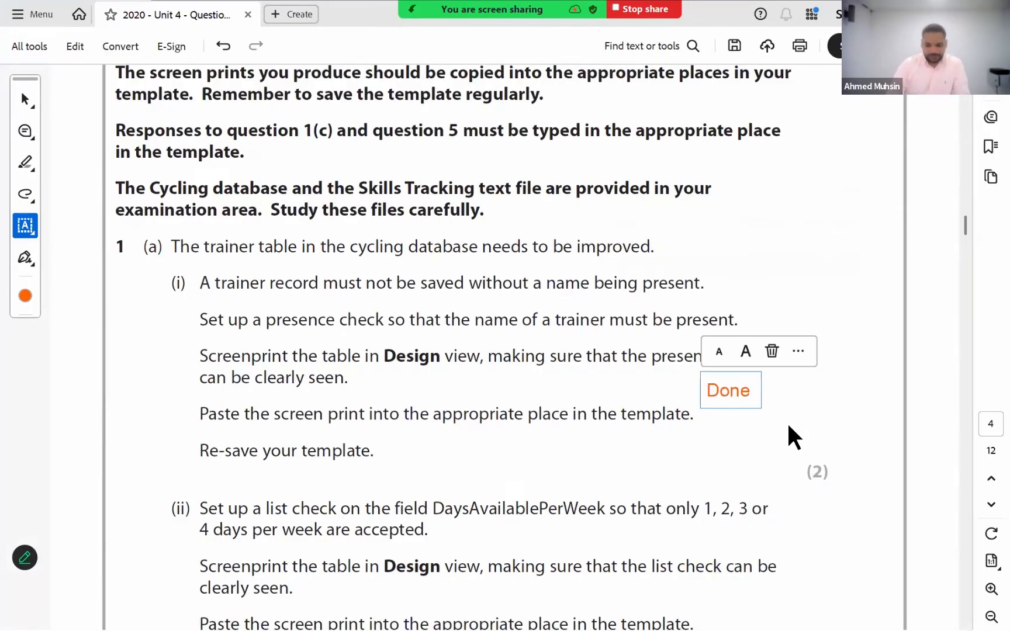
pyautogui.write(' in Class')
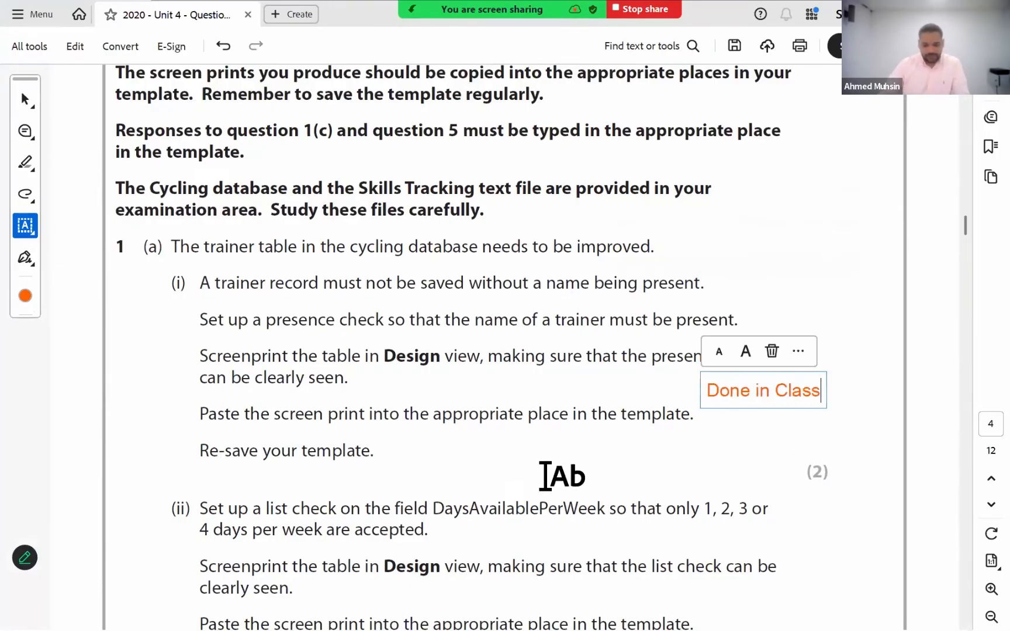
pyautogui.press('Escape')
# - Review question 1(a)(ii)'s list check instructions and save the annotated question paper PDF to the 2020 PP folder
pyautogui.scroll(-3, 545, 476)
pyautogui.scroll(-1, 545, 475)
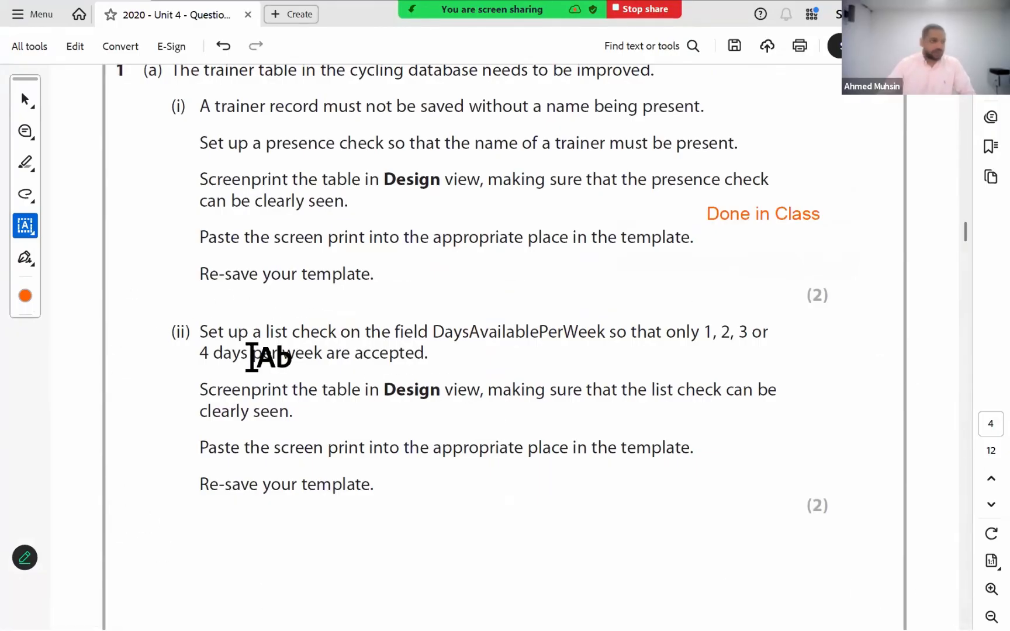
pyautogui.scroll(-7, 628, 373)
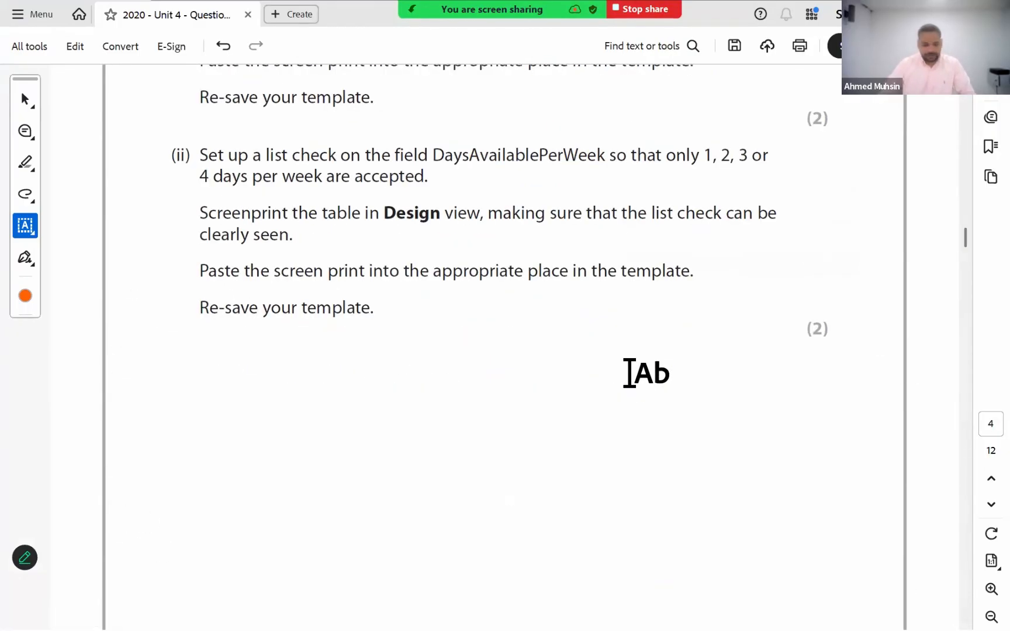
pyautogui.scroll(8, 629, 373)
pyautogui.scroll(8, 629, 373)
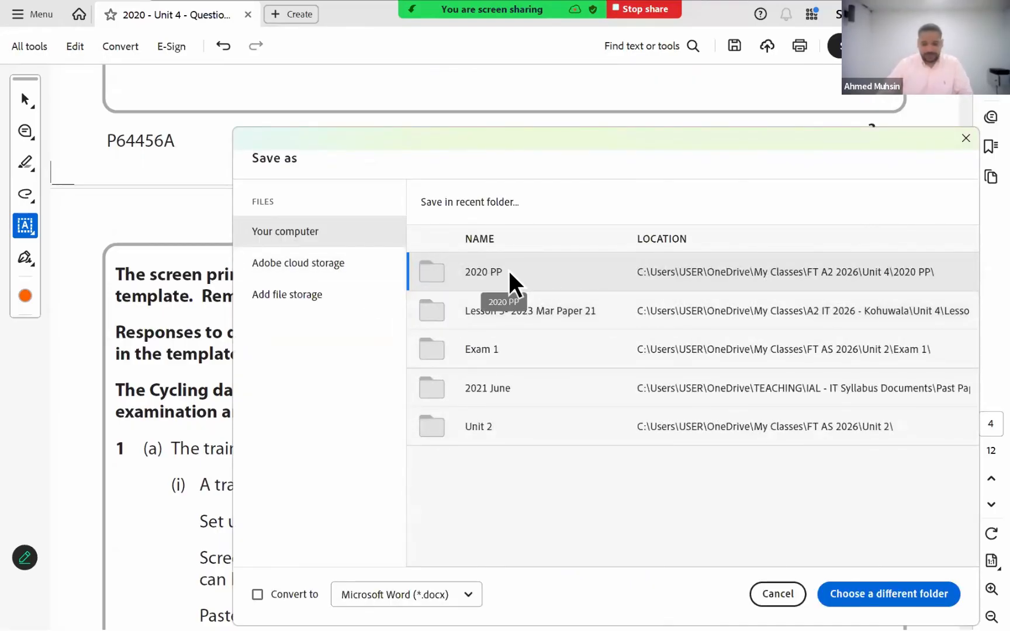
pyautogui.click(510, 274)
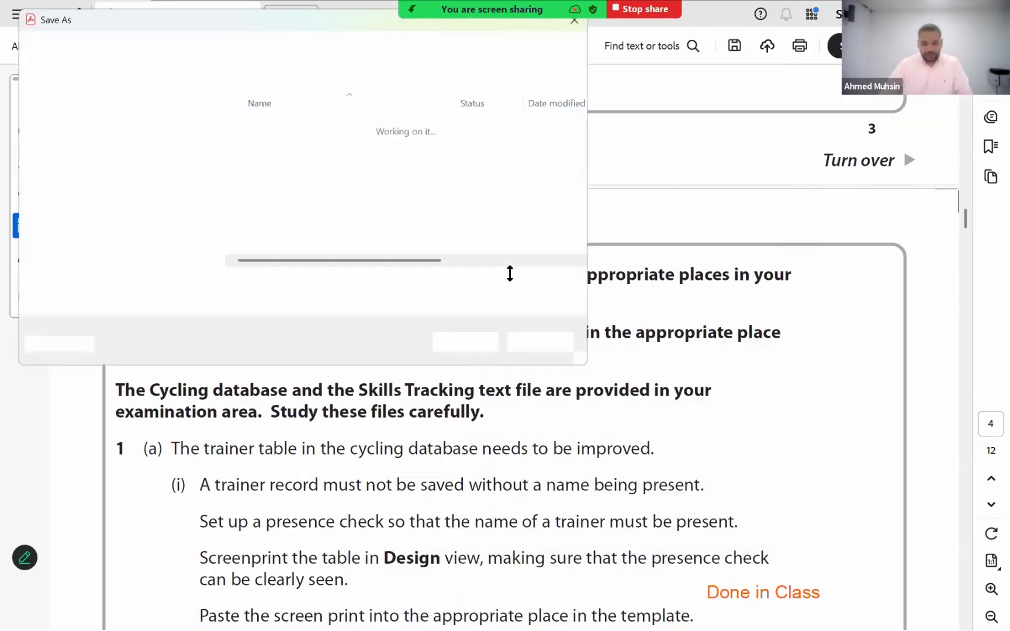